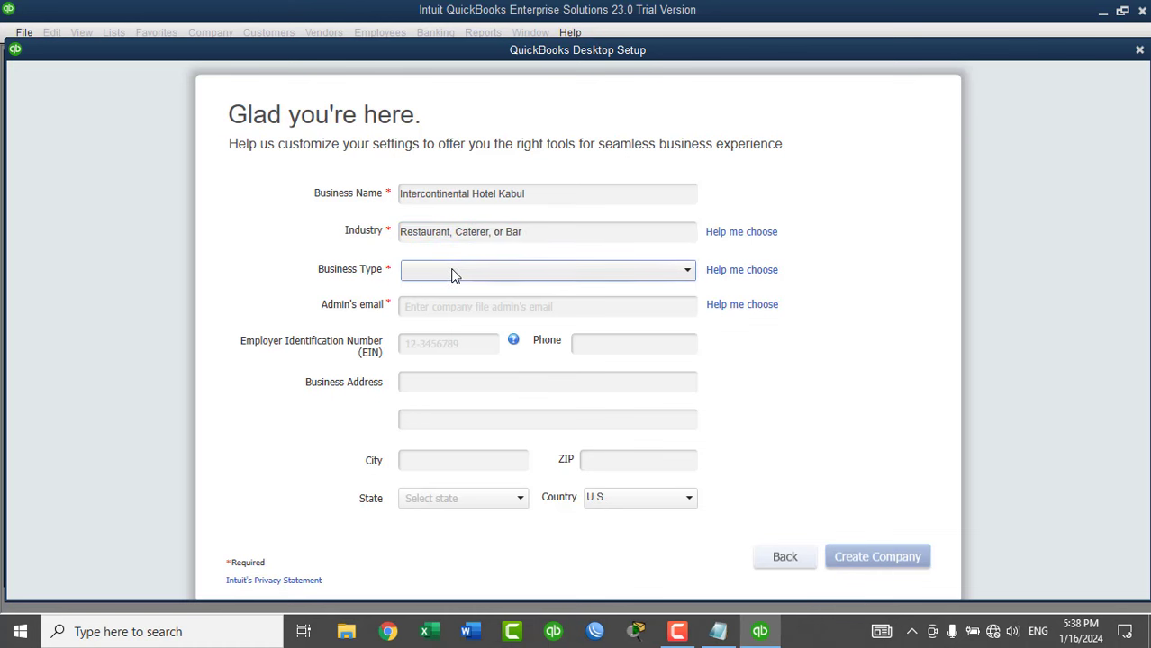
# Choose Sole Proprietorship as the business type and enter the admin's email address.
pyautogui.click(452, 272)
pyautogui.click(446, 293)
pyautogui.click(443, 307)
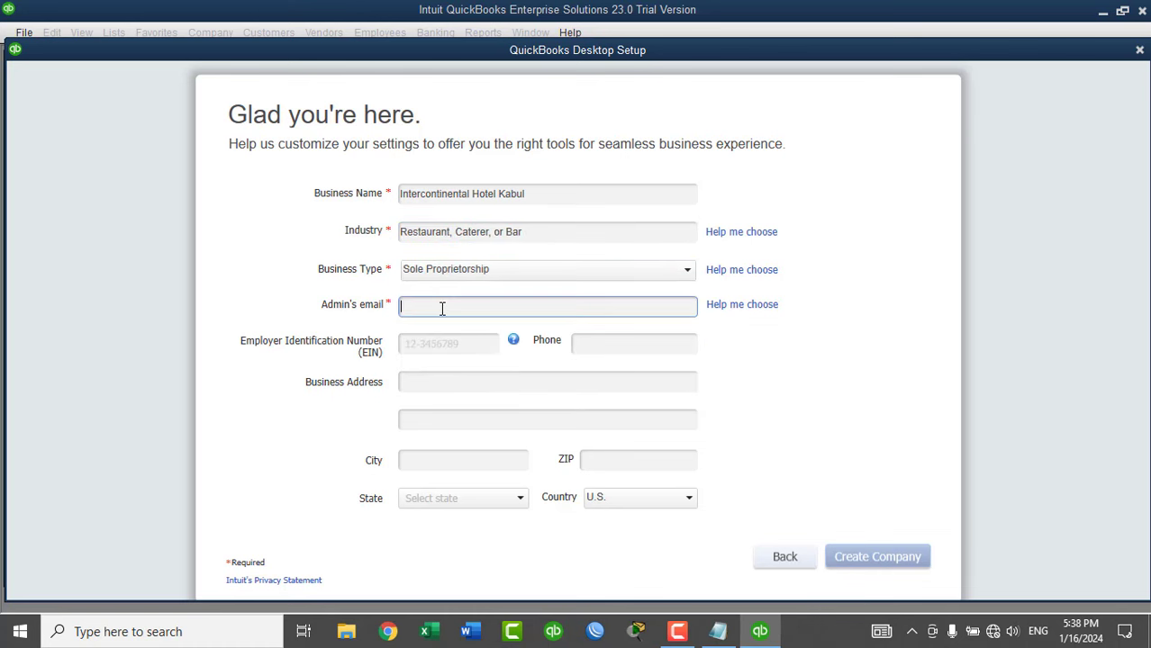
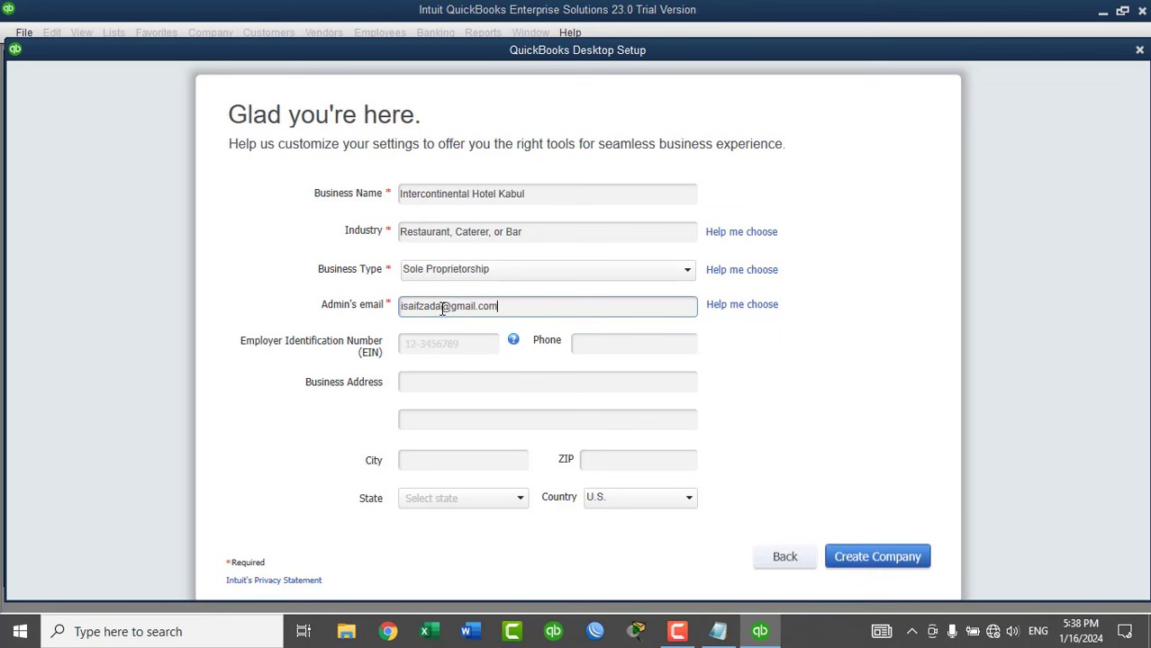
pyautogui.press('Tab')
pyautogui.press('Tab')
pyautogui.press('Tab')
pyautogui.press('Tab')
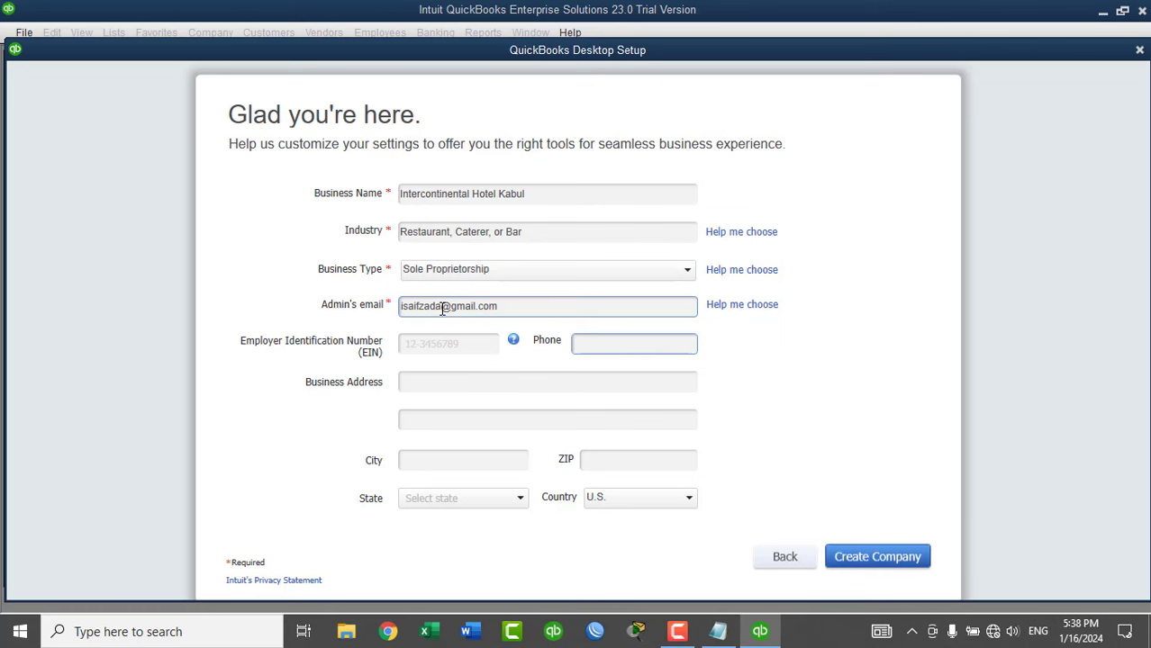
# Enter the business street address, city Kabul and ZIP 1006, then create the company.
pyautogui.press('Tab')
pyautogui.write('Koti-e-Sangi')
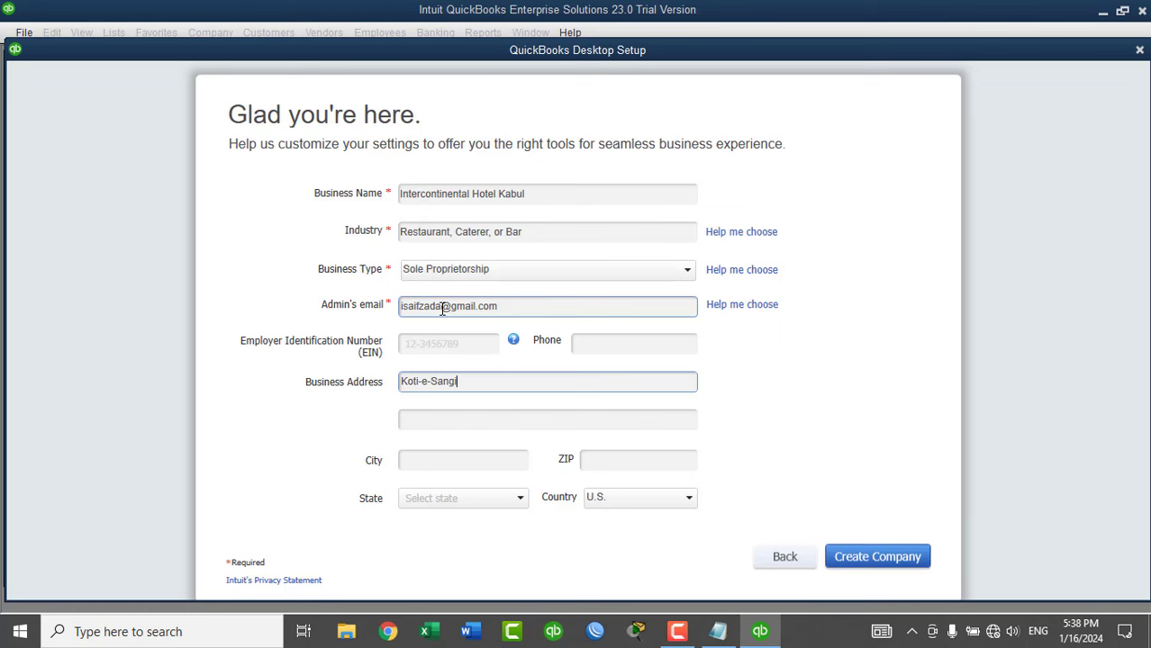
pyautogui.write(', District No 3')
pyautogui.press('Tab')
pyautogui.write('Kabul')
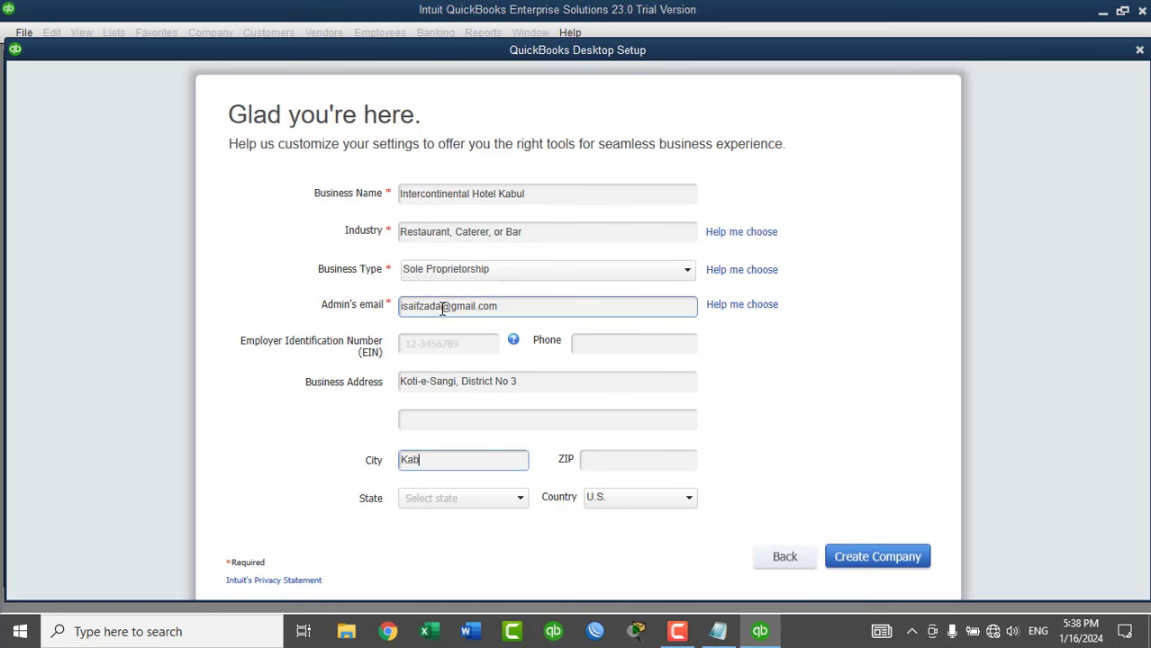
pyautogui.press('Tab')
pyautogui.press('Tab')
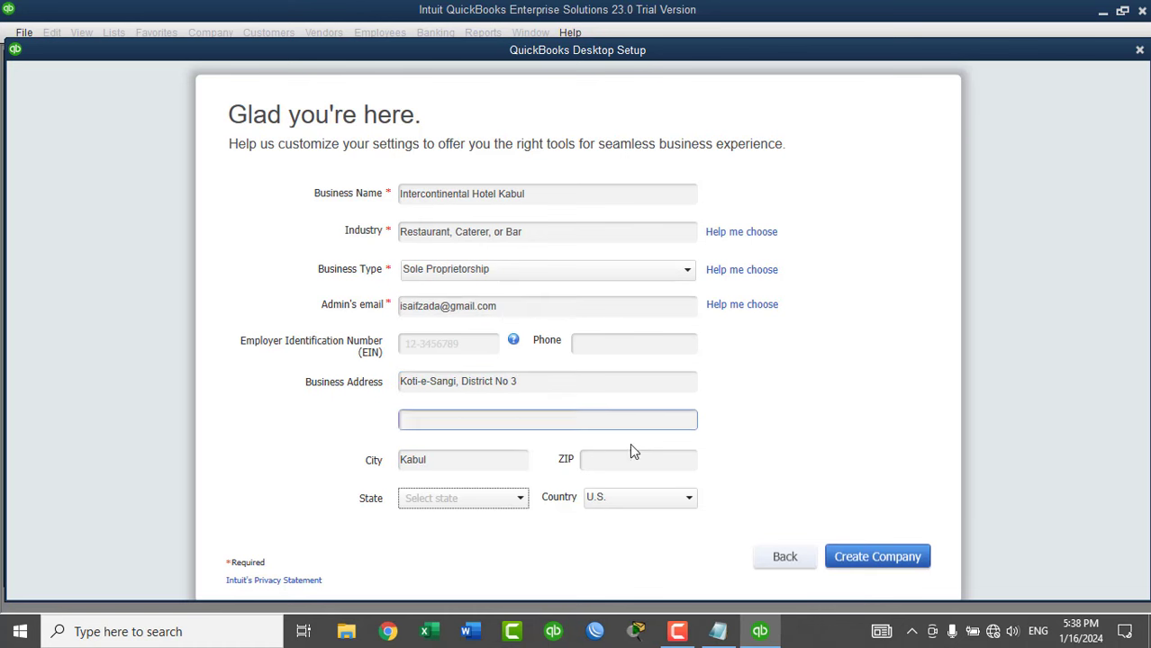
pyautogui.click(618, 460)
pyautogui.write('1006')
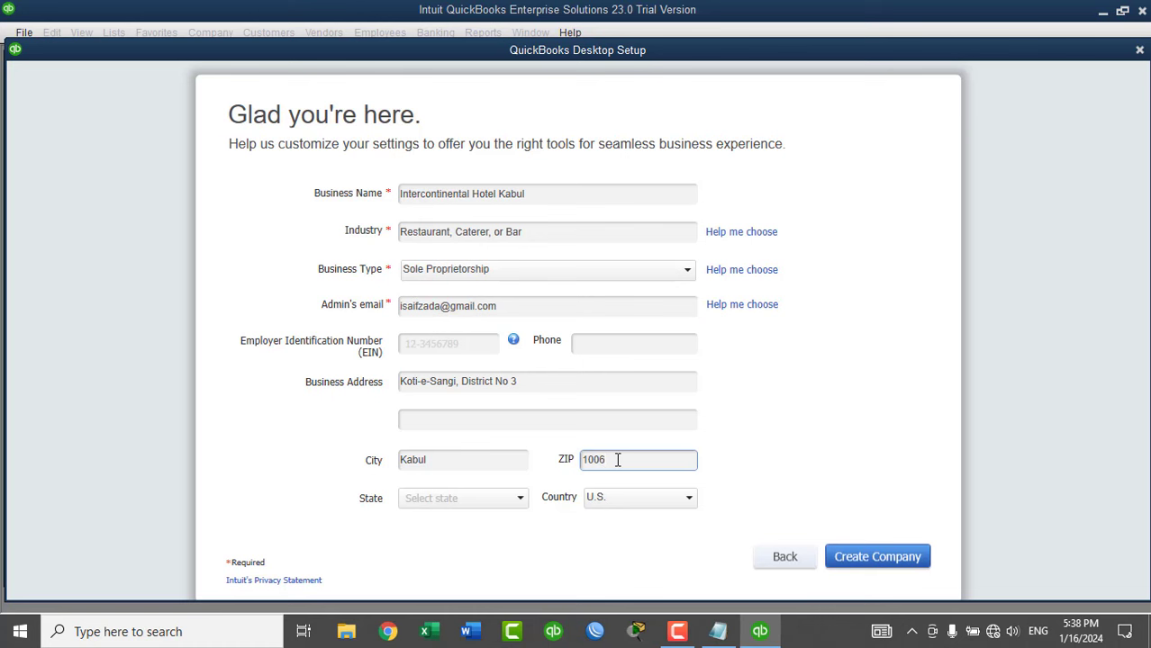
pyautogui.click(877, 557)
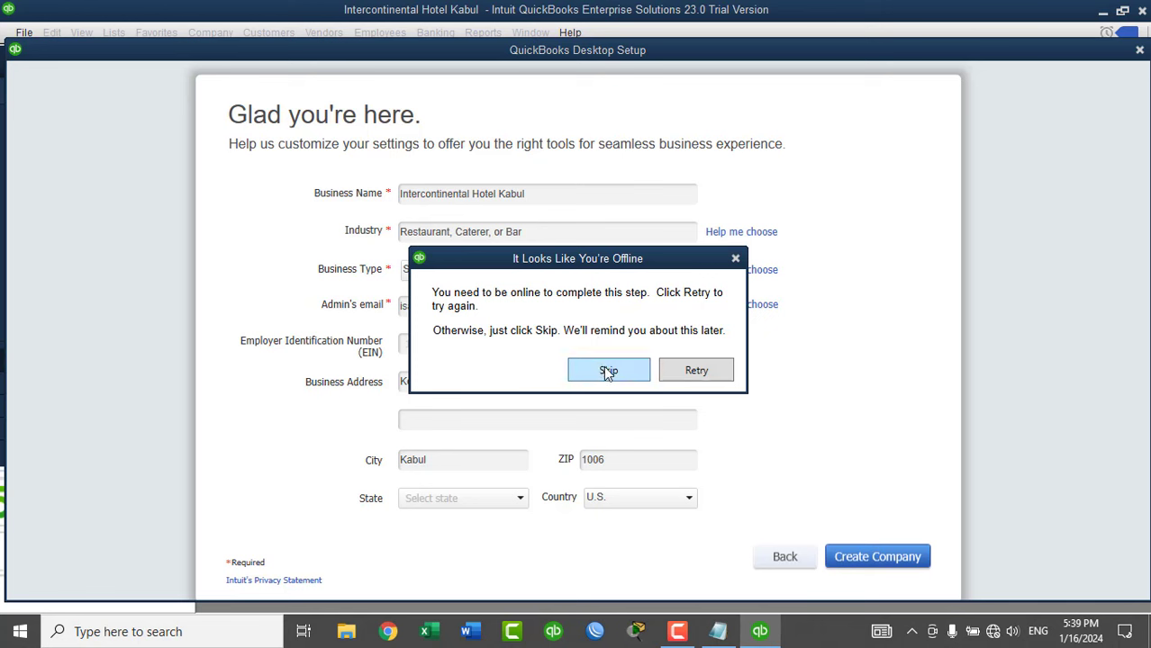
# Continue offline, maximize the Home window and open the Multiple Currencies company preferences.
pyautogui.click(607, 371)
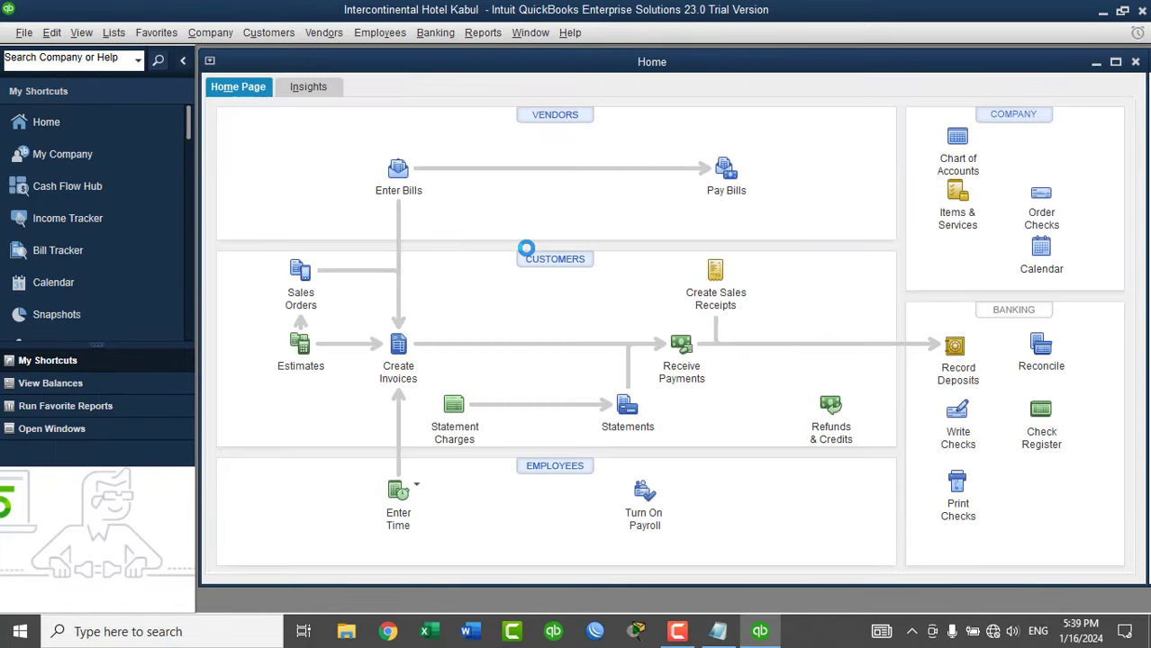
pyautogui.doubleClick(457, 66)
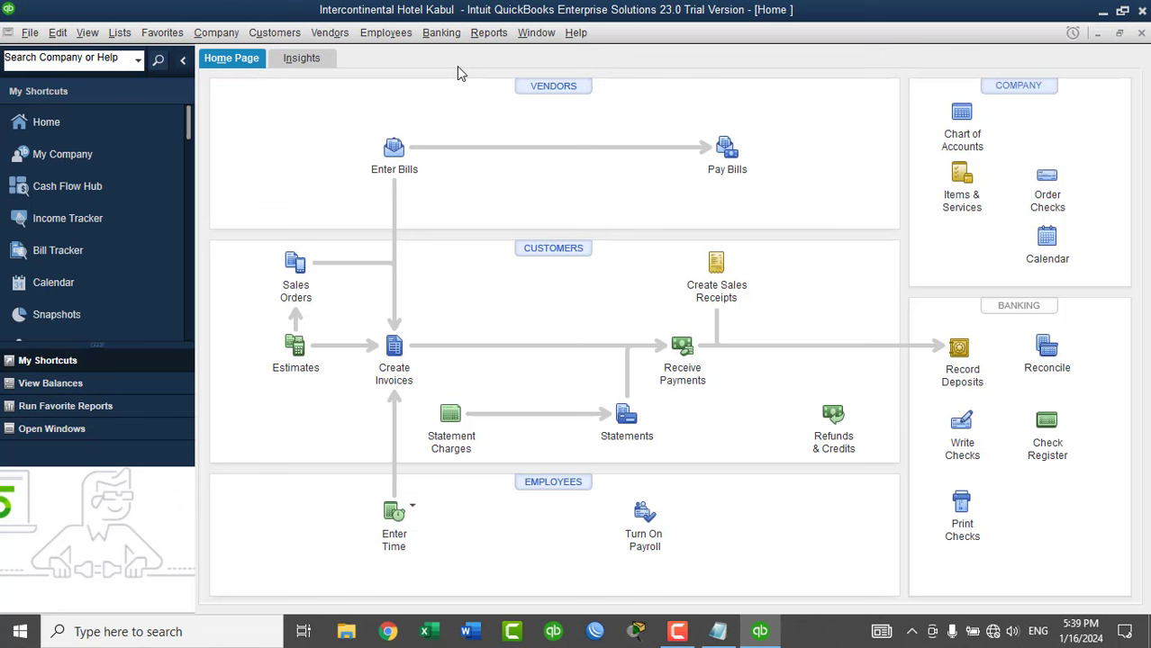
pyautogui.click(57, 32)
pyautogui.click(99, 274)
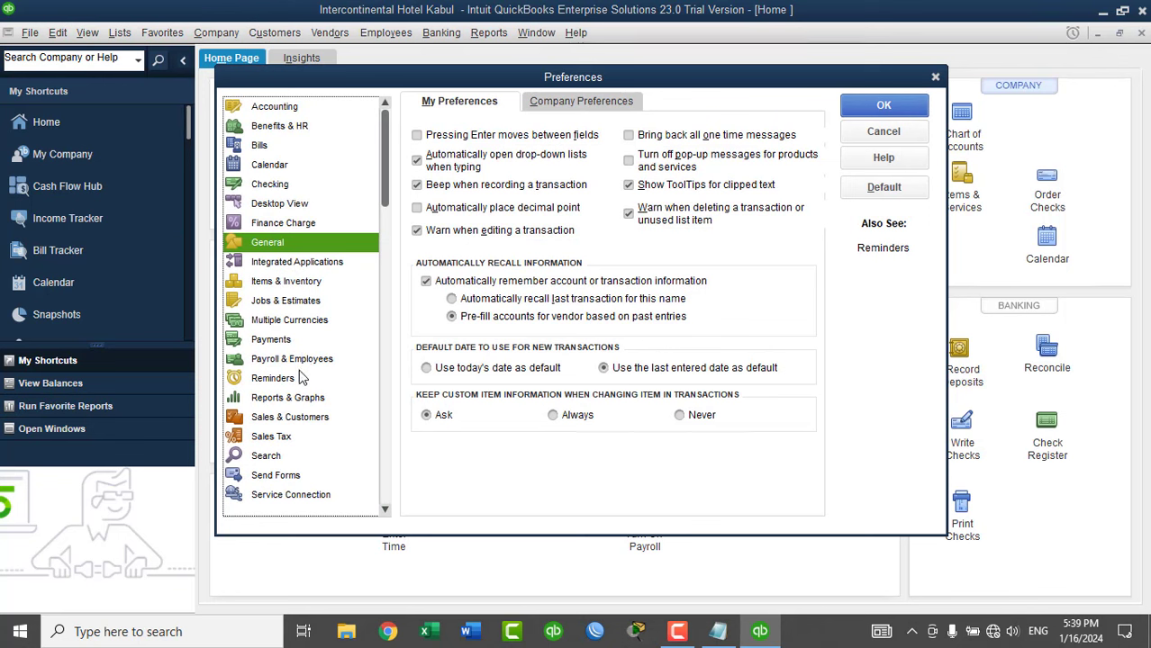
pyautogui.click(293, 323)
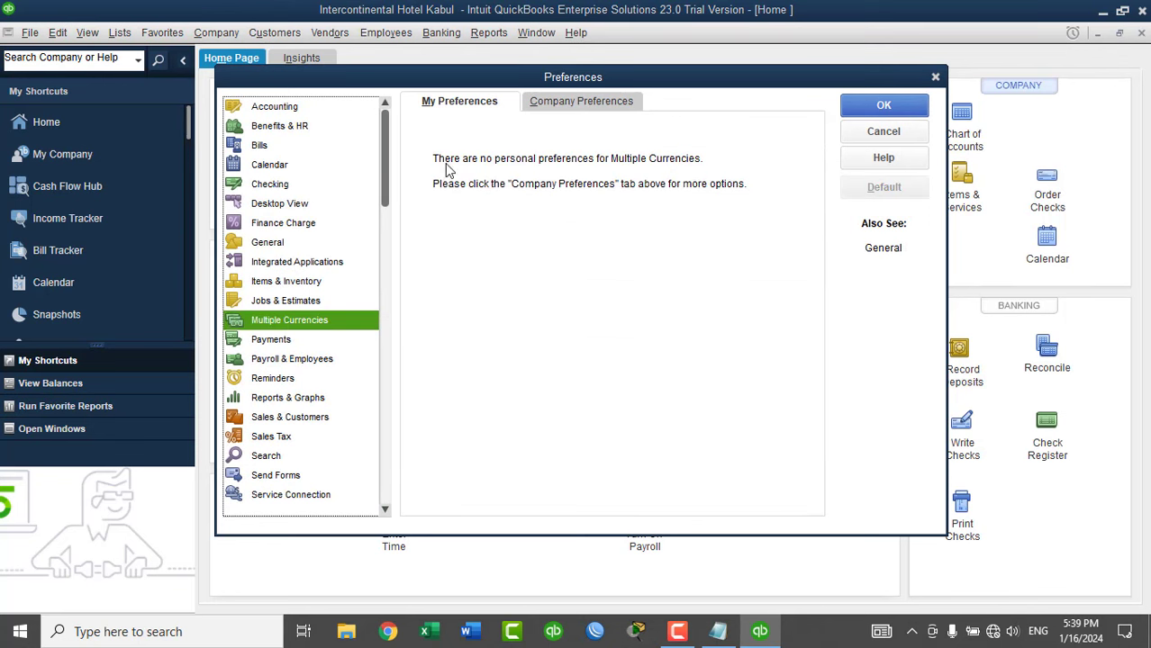
pyautogui.click(561, 108)
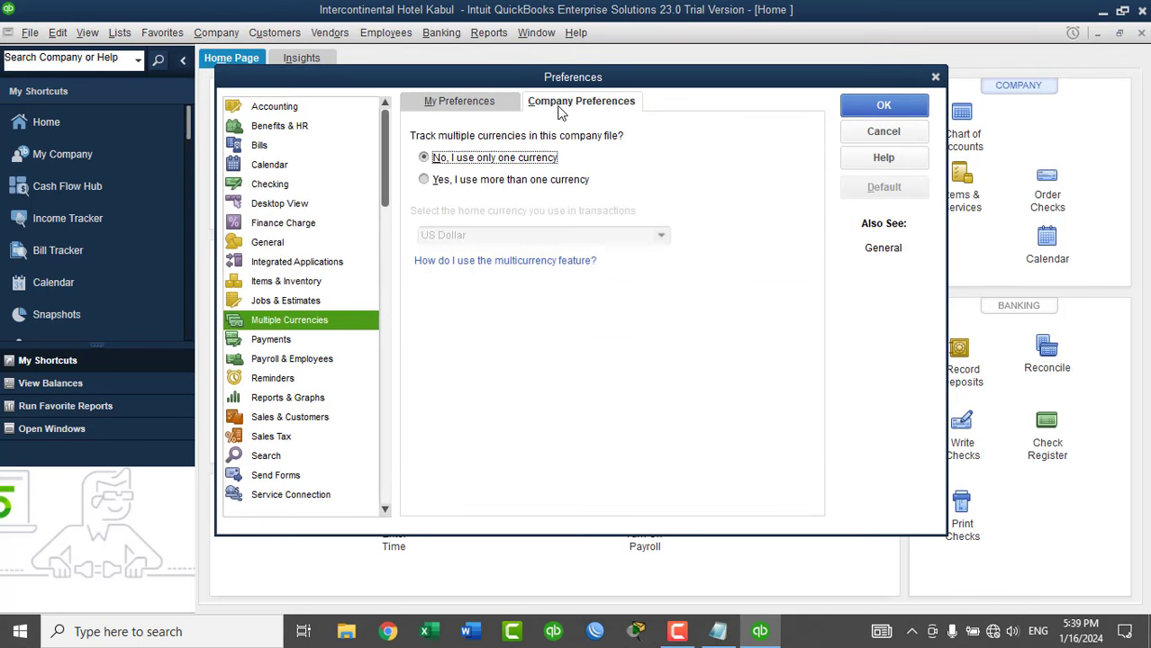
# Turn on multiple currencies with Afghanistan Afghani as the home currency and save.
pyautogui.click(465, 183)
pyautogui.click(542, 438)
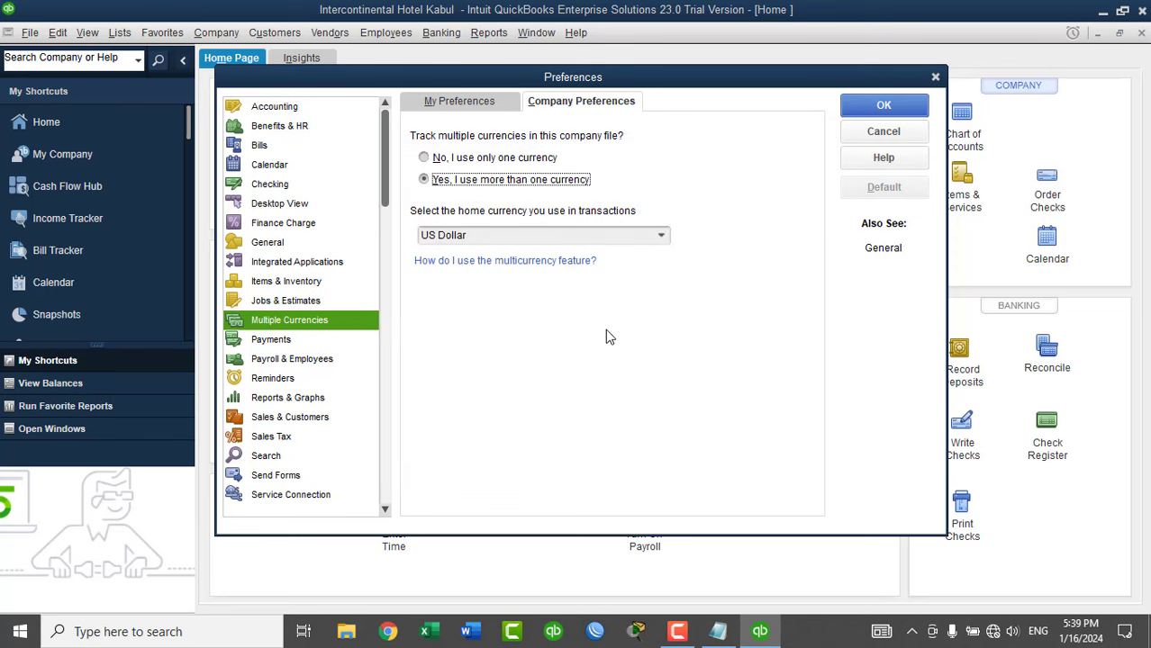
pyautogui.click(661, 236)
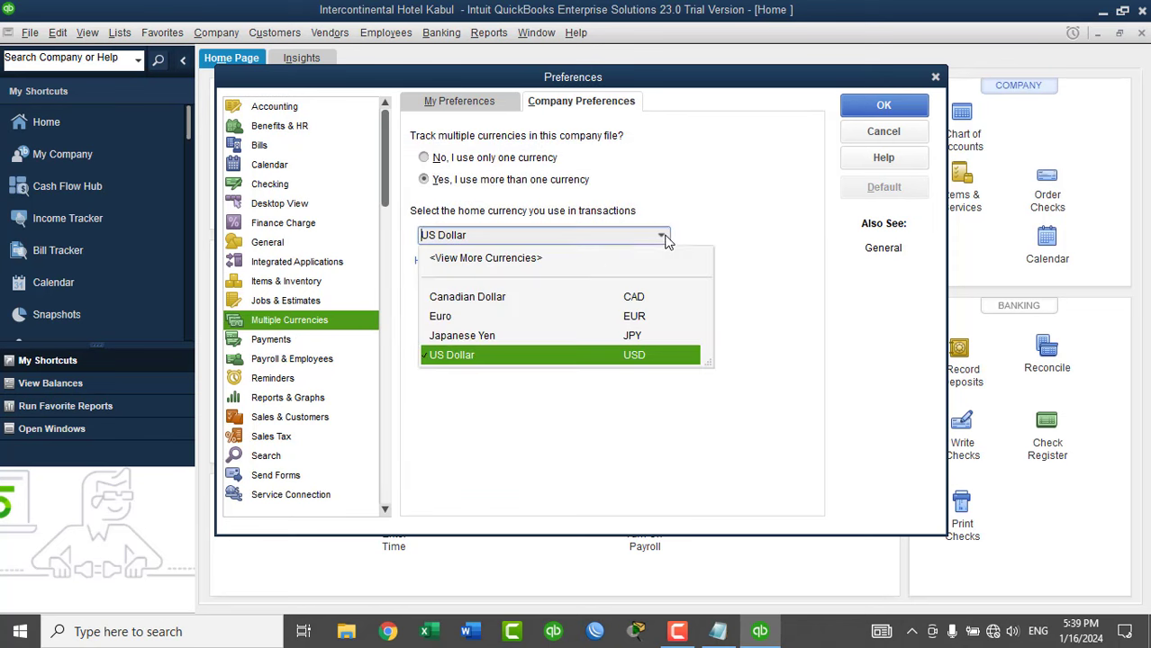
pyautogui.click(510, 261)
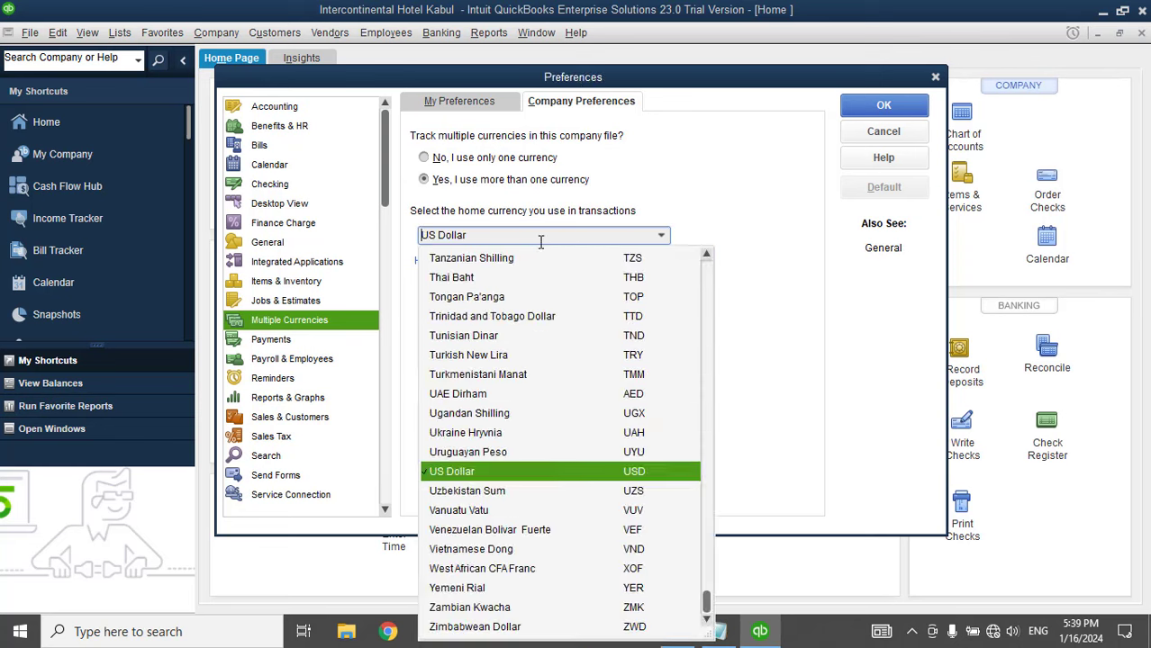
pyautogui.click(709, 274)
pyautogui.click(709, 274)
pyautogui.click(585, 293)
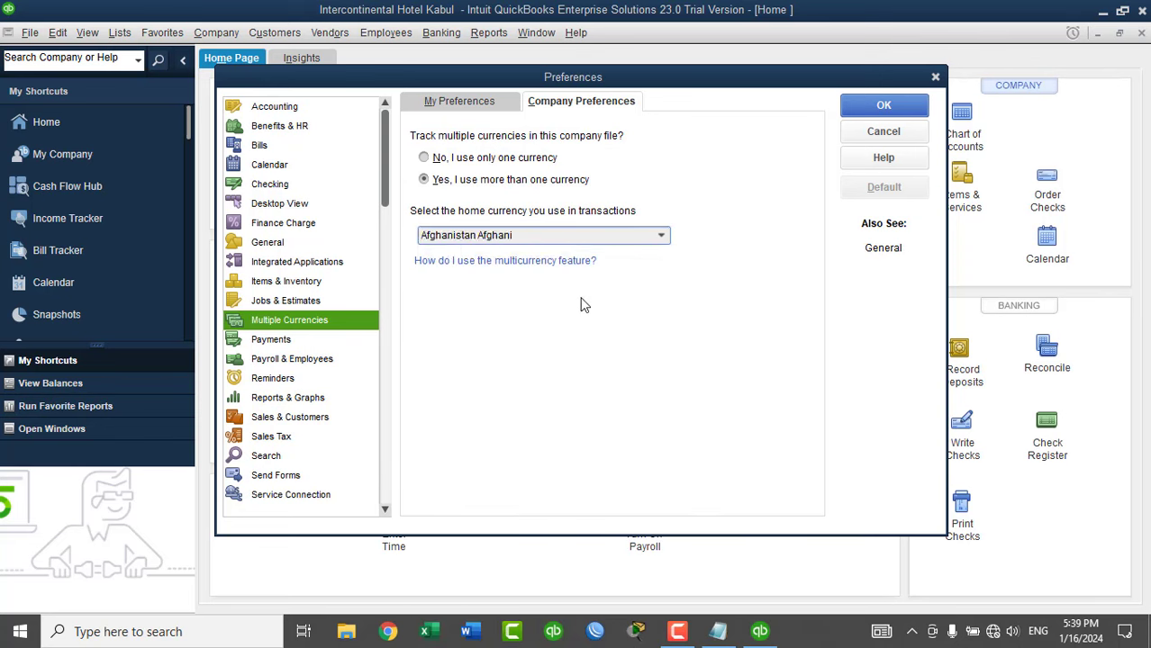
pyautogui.click(609, 213)
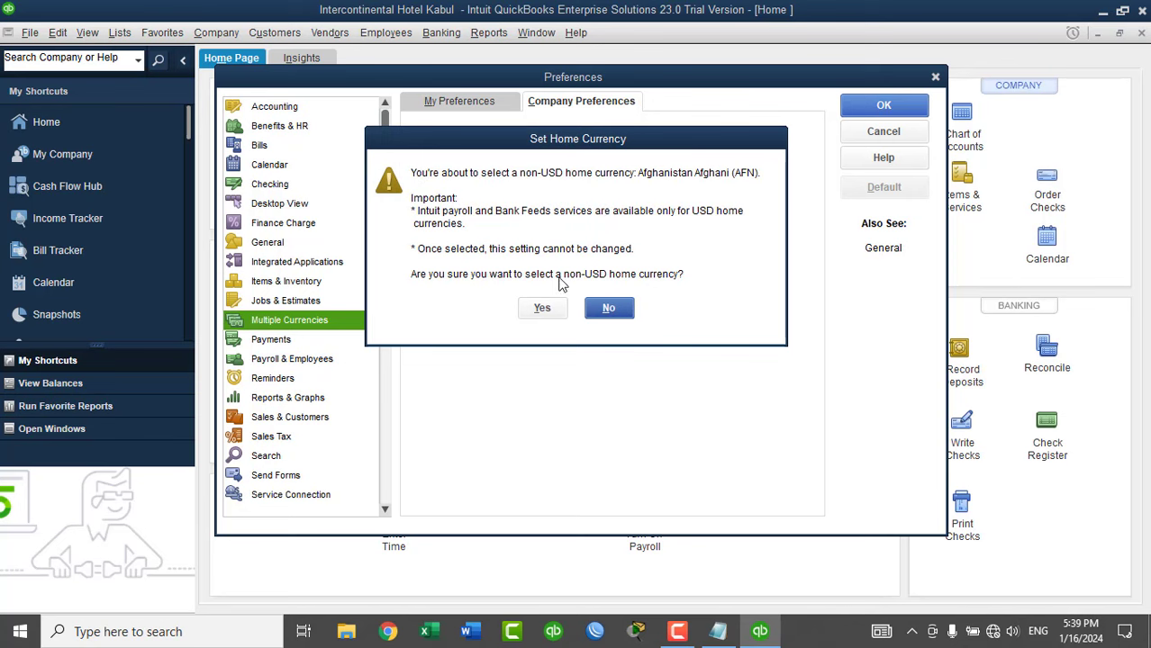
pyautogui.click(543, 308)
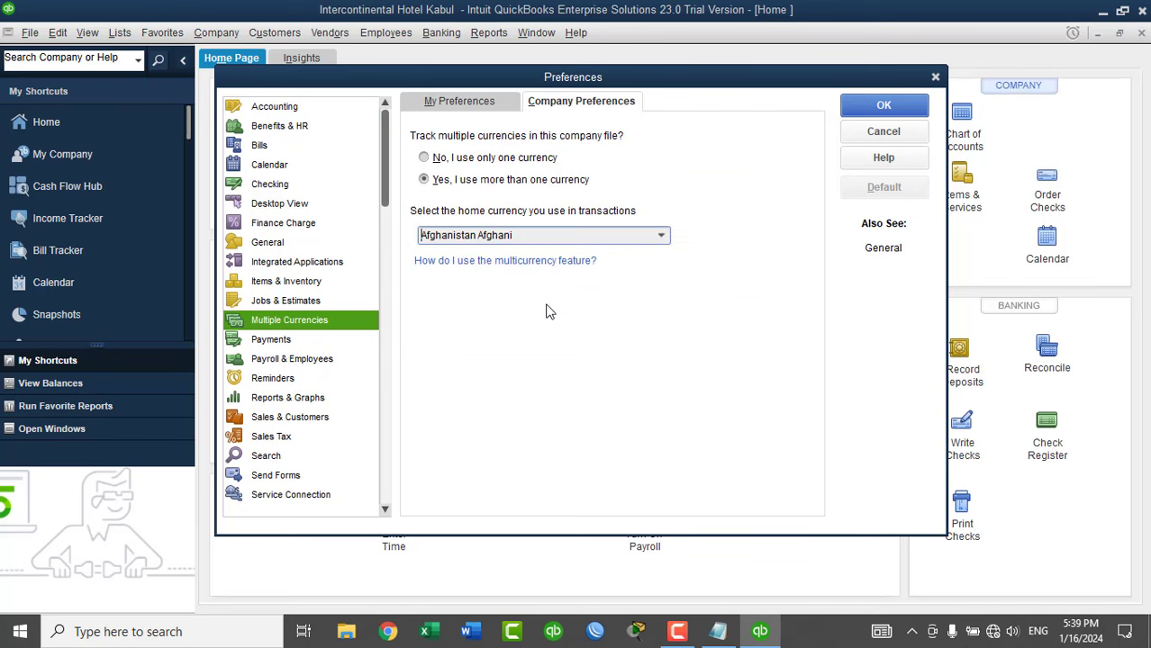
pyautogui.click(873, 110)
# Relaunch QuickBooks and open the Intercontinental Hotel Kabul company file from Open or Restore Company.
pyautogui.click(584, 211)
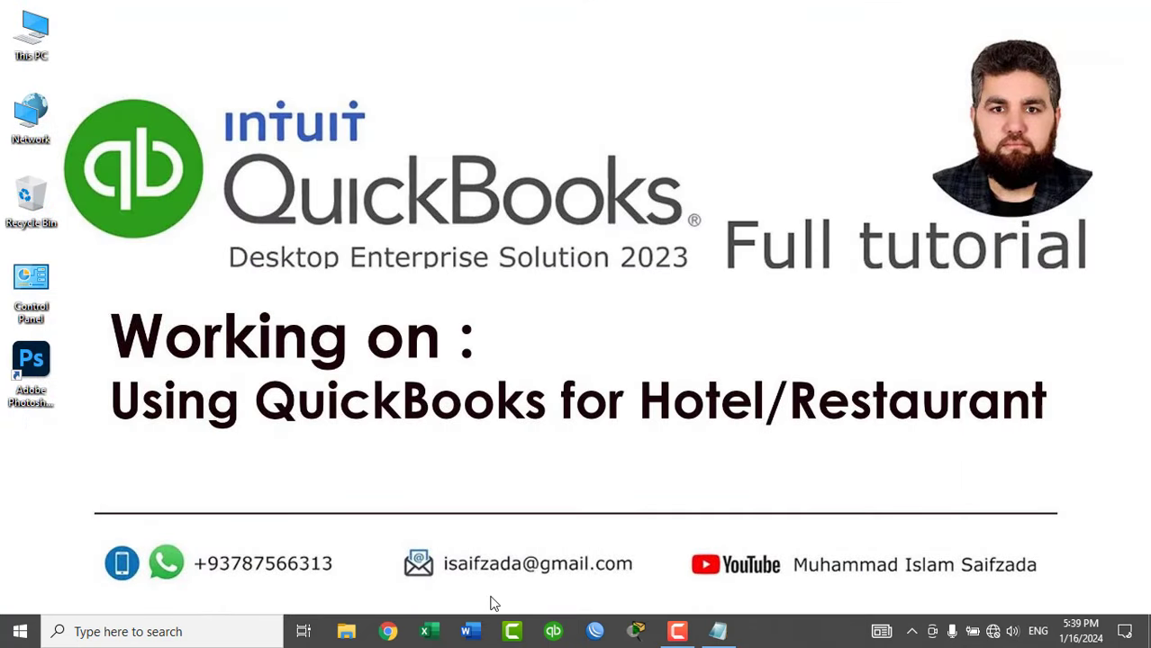
pyautogui.click(554, 633)
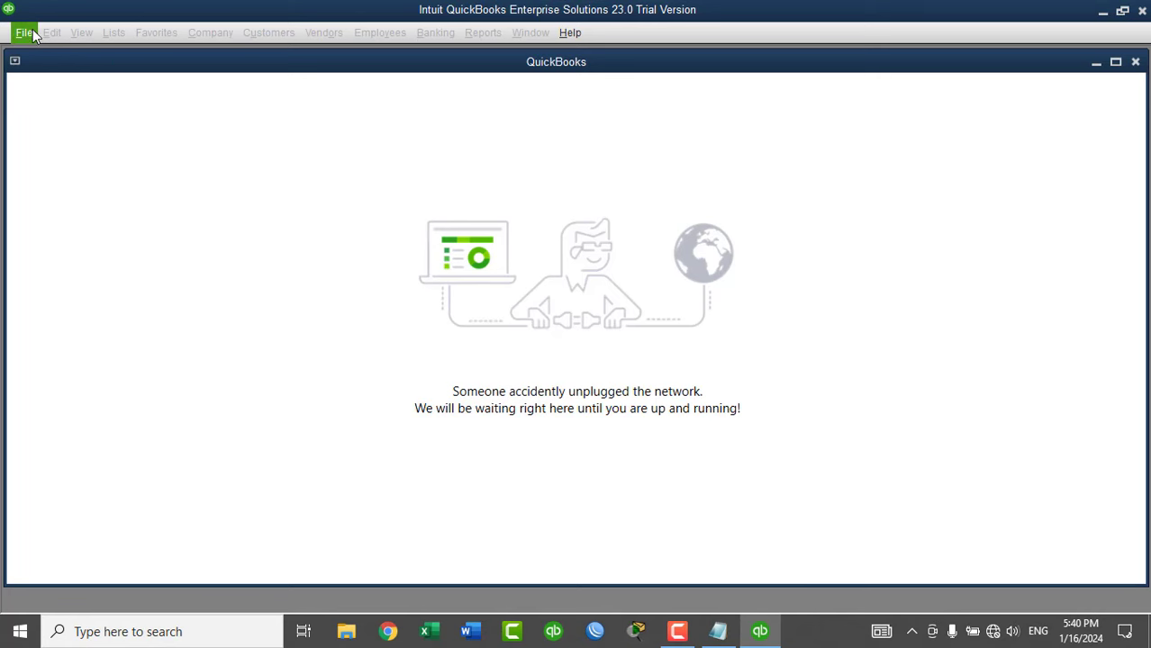
pyautogui.click(27, 35)
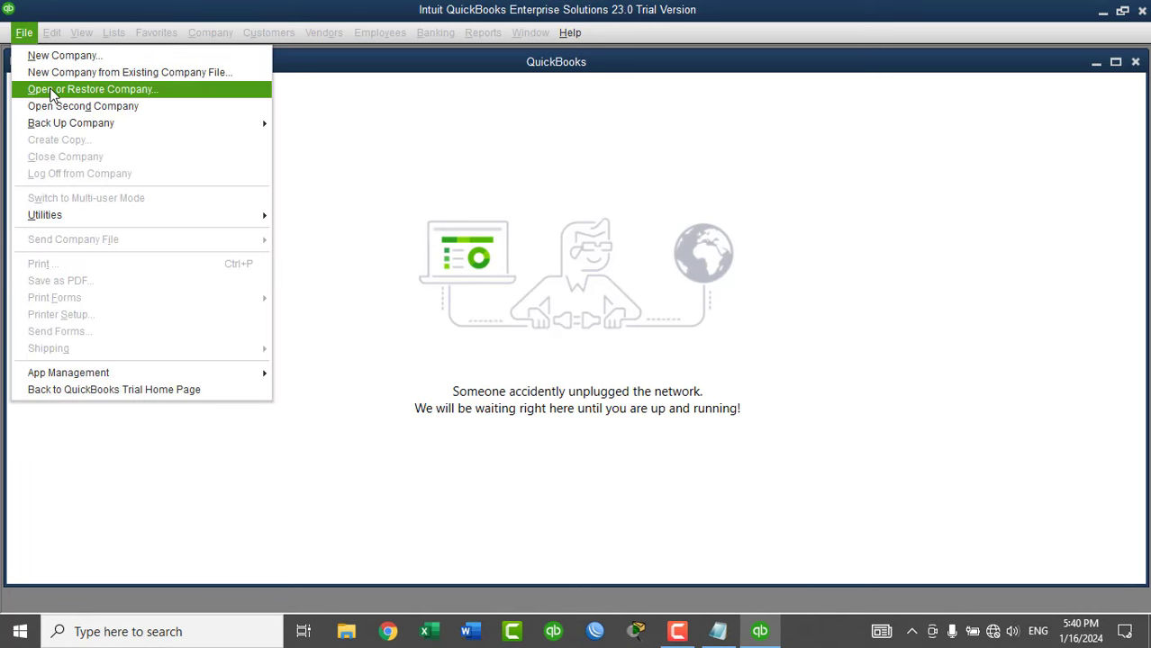
pyautogui.click(54, 91)
pyautogui.click(194, 398)
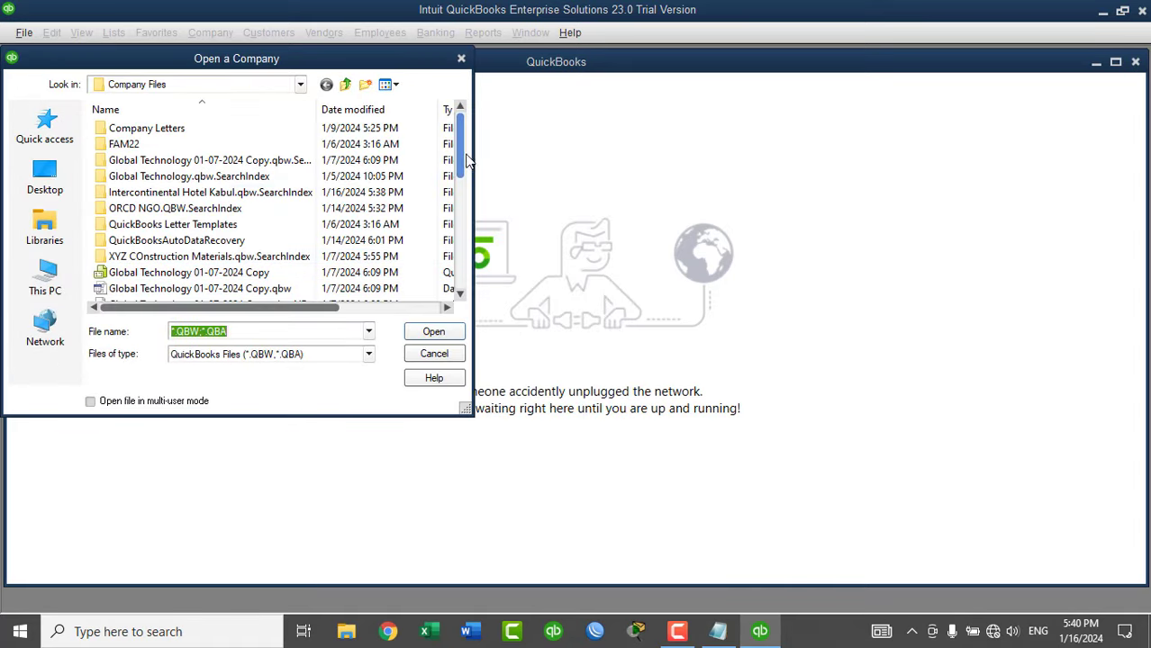
pyautogui.moveTo(458, 163); pyautogui.dragTo(458, 275)
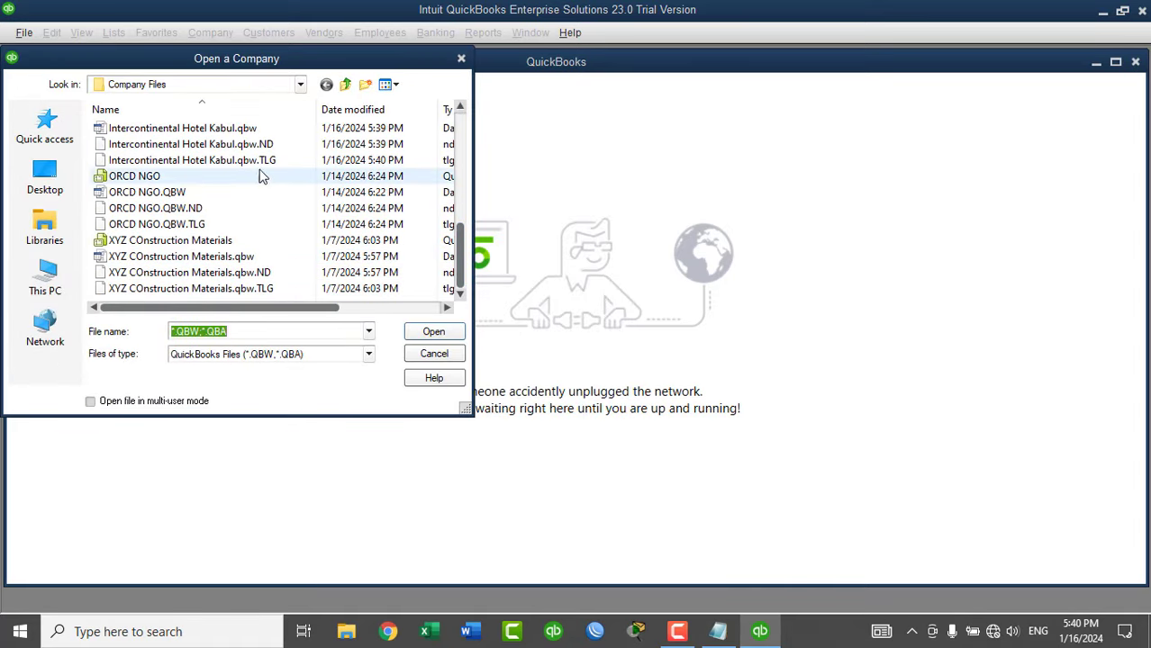
pyautogui.scroll(1, 238, 187)
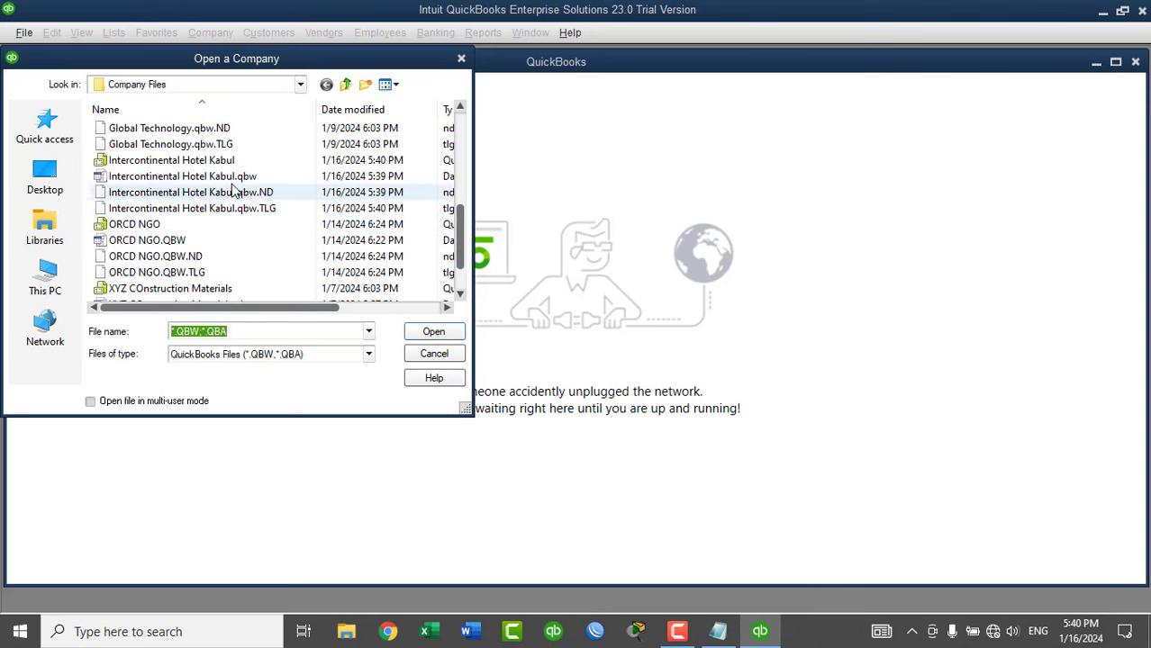
pyautogui.click(180, 160)
pyautogui.click(433, 331)
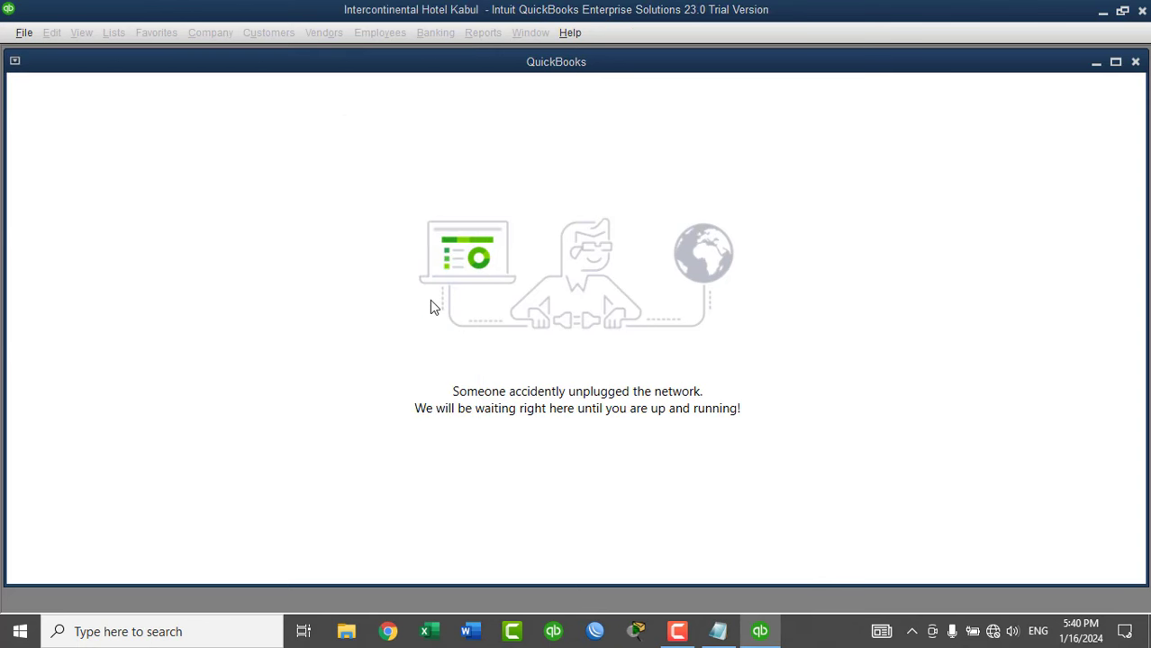
# Turn on account numbers and class tracking in the Accounting company preferences.
pyautogui.doubleClick(360, 63)
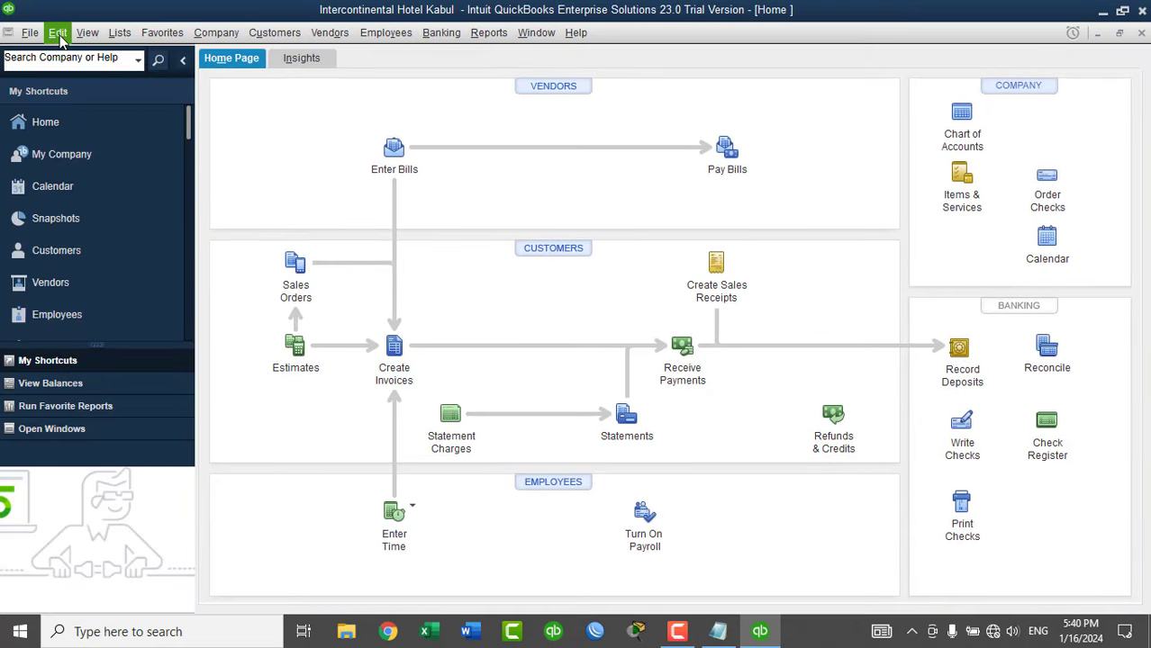
pyautogui.click(58, 36)
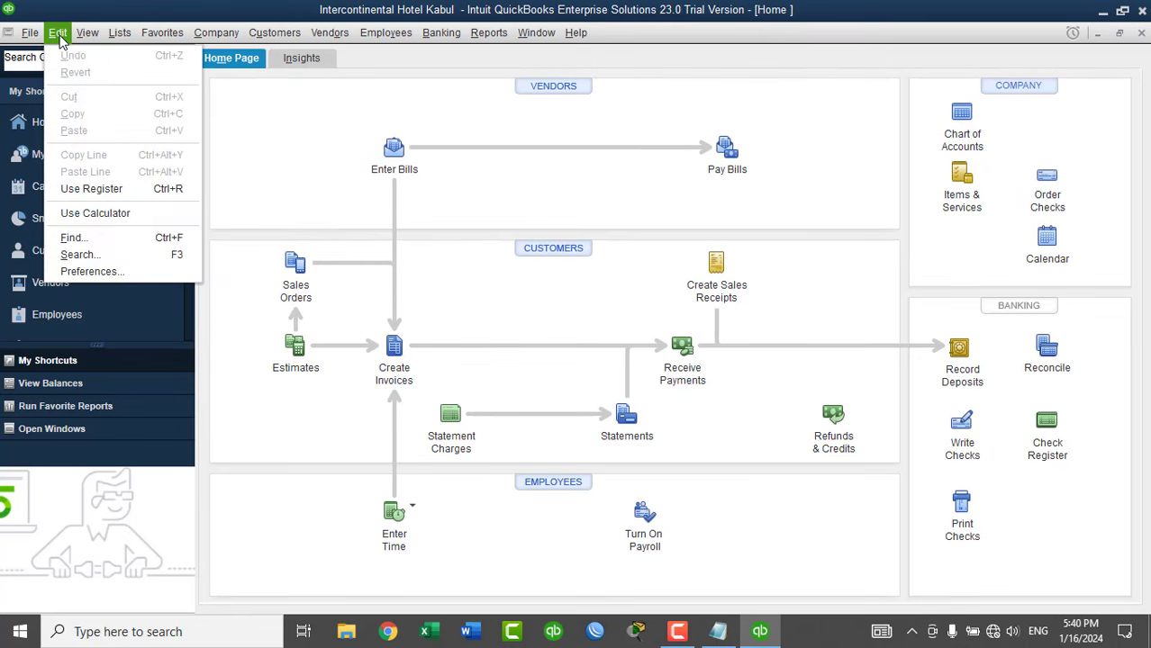
pyautogui.click(93, 272)
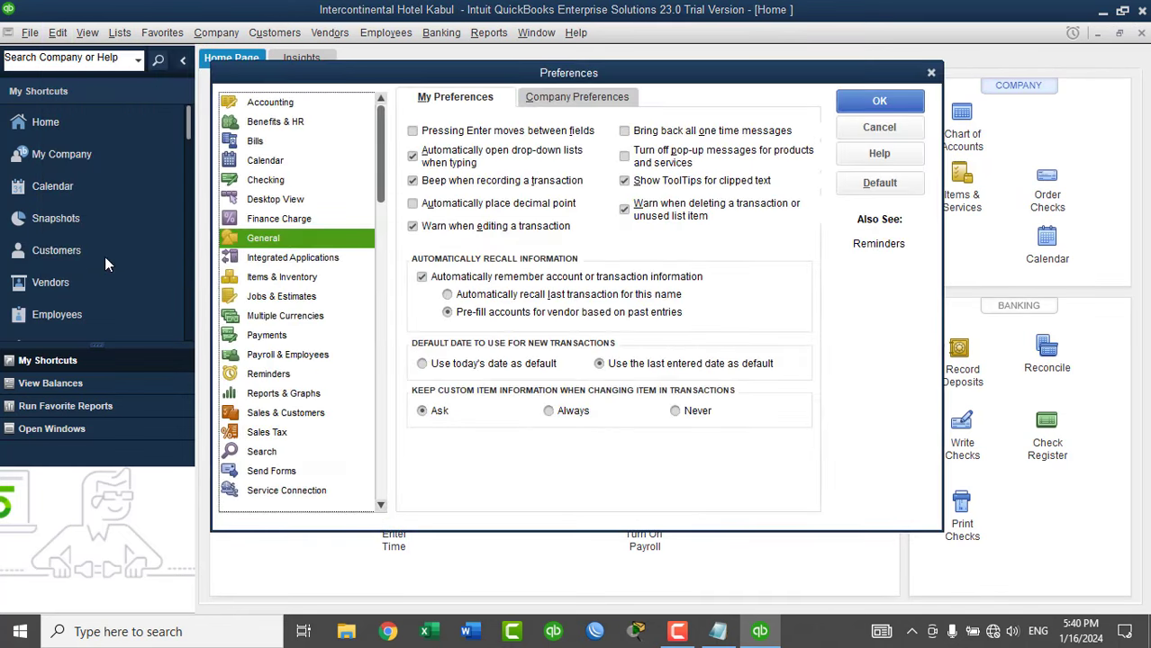
pyautogui.click(270, 104)
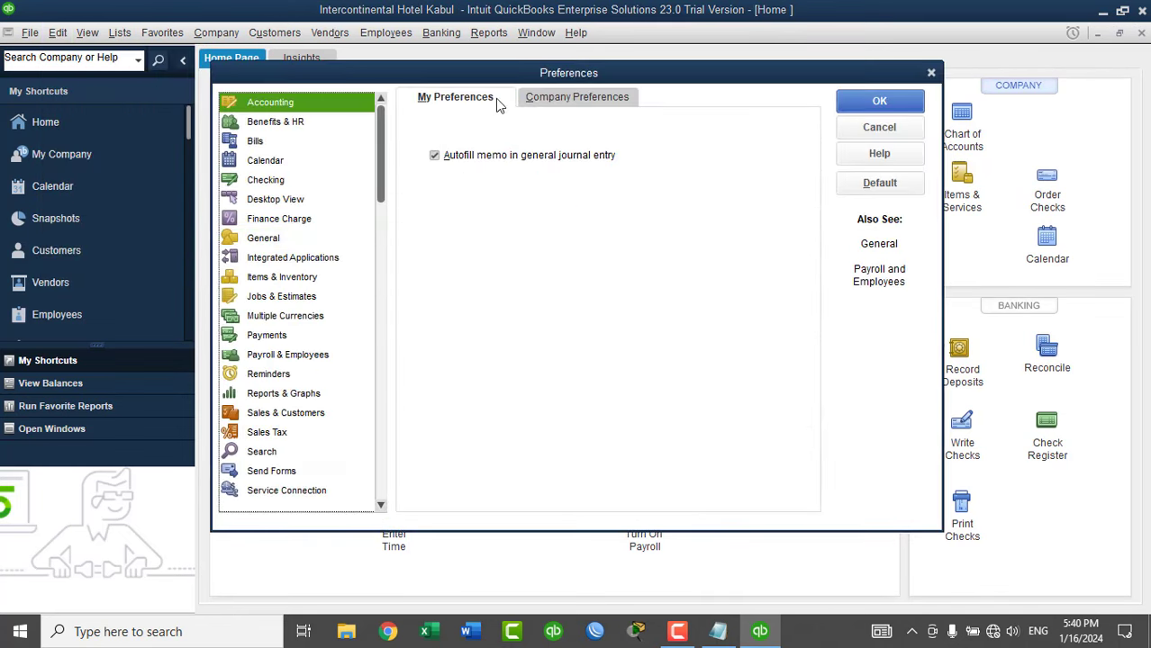
pyautogui.click(543, 106)
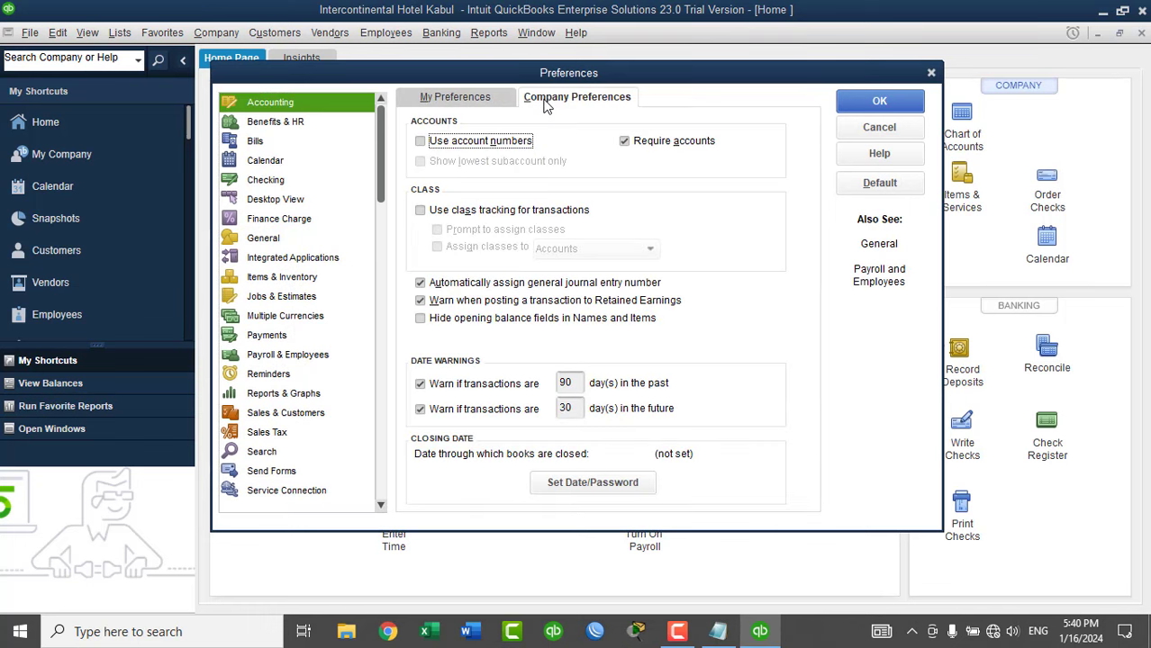
pyautogui.click(477, 143)
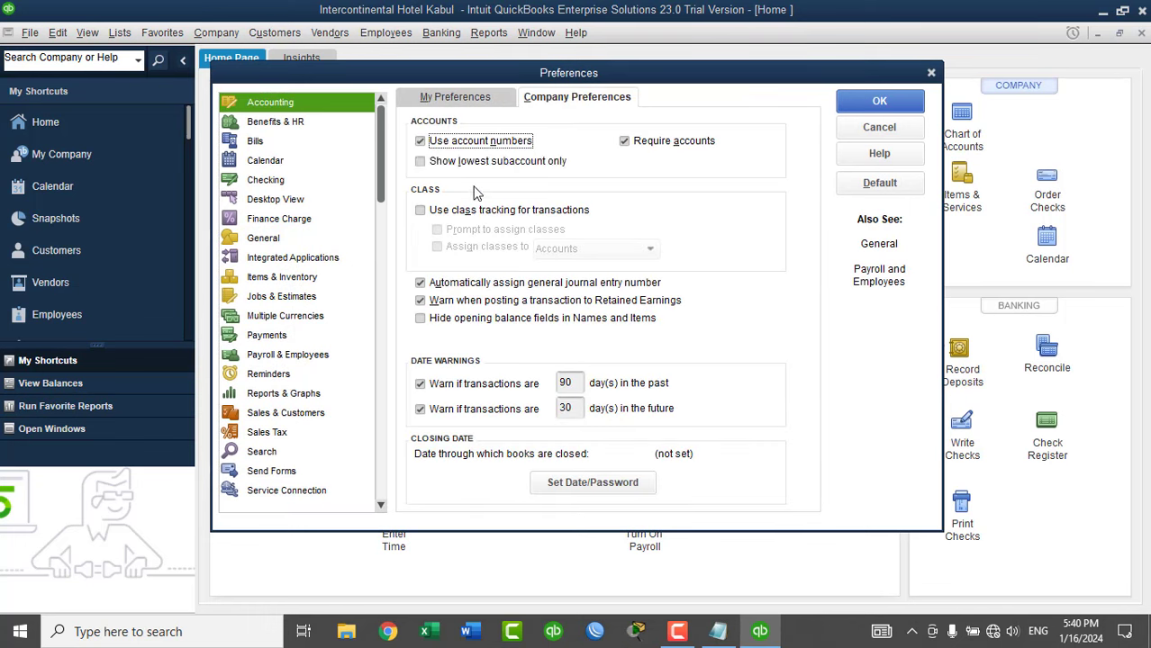
pyautogui.click(468, 214)
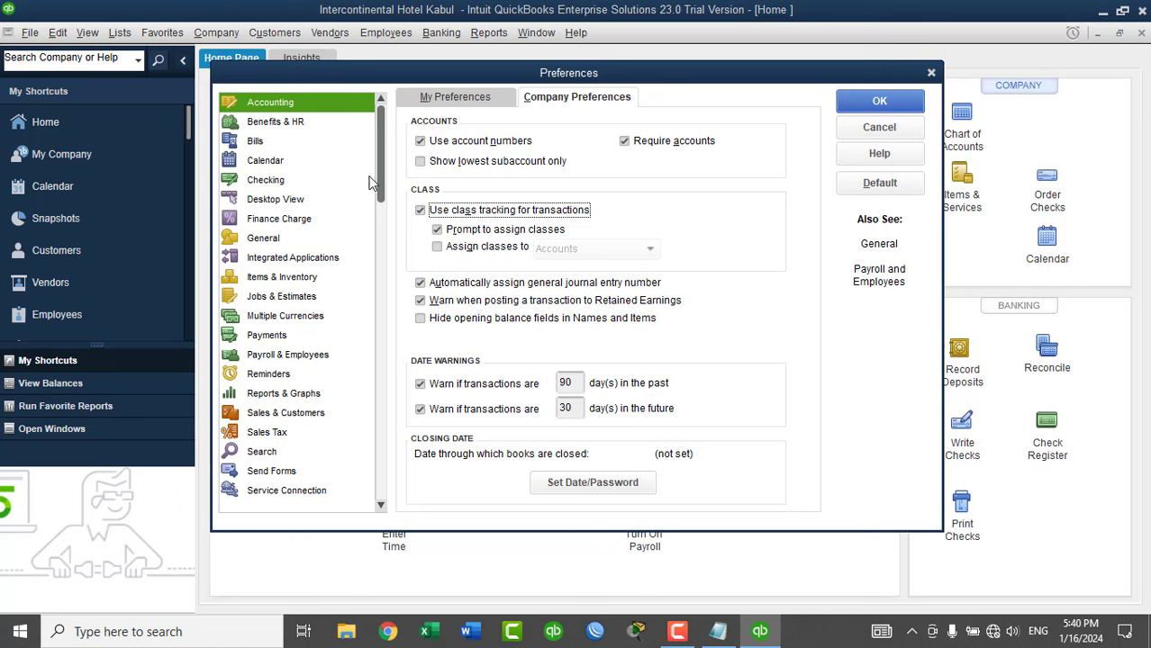
# Mark inventory and purchase orders as active in Items & Inventory preferences and apply.
pyautogui.click(291, 280)
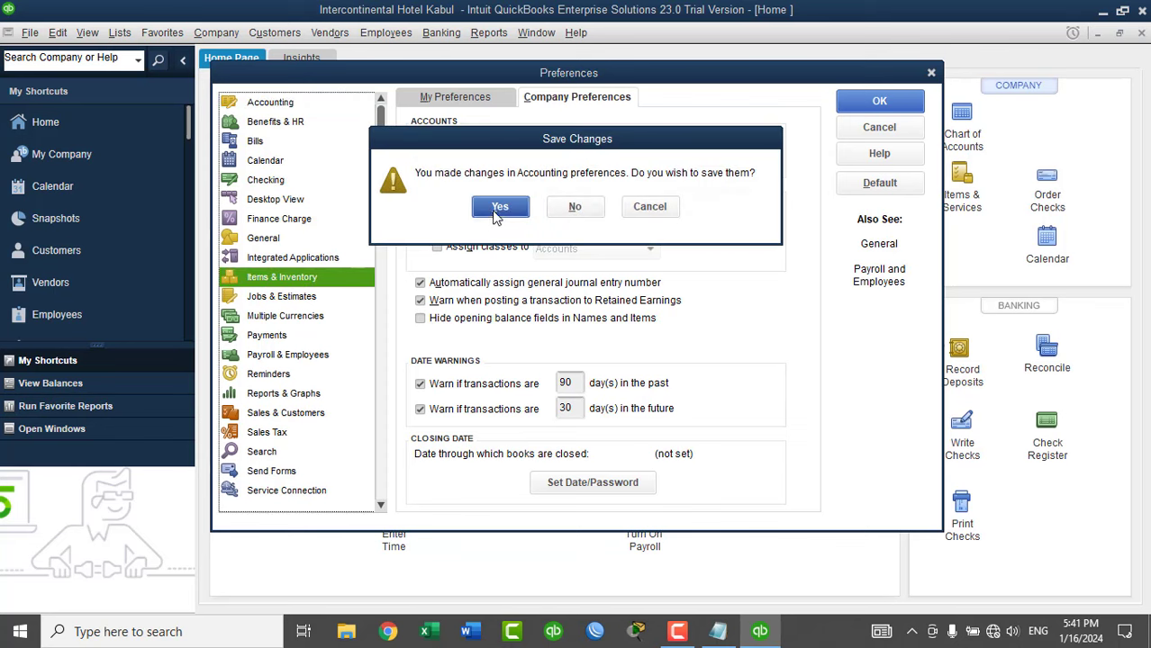
pyautogui.click(495, 210)
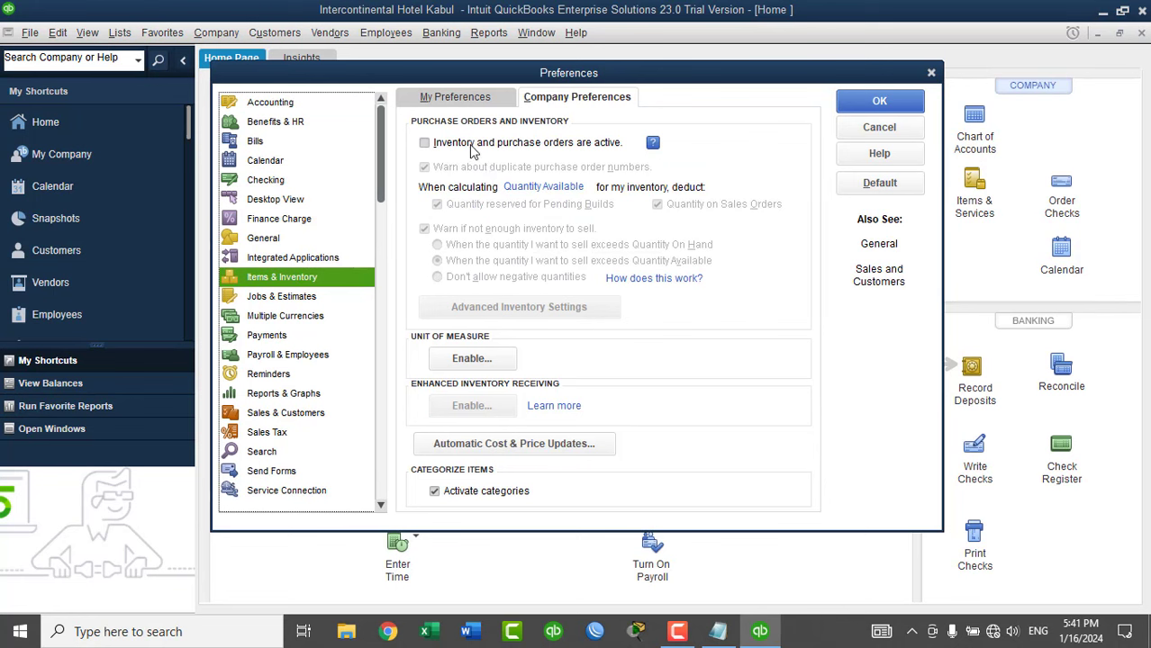
pyautogui.click(472, 144)
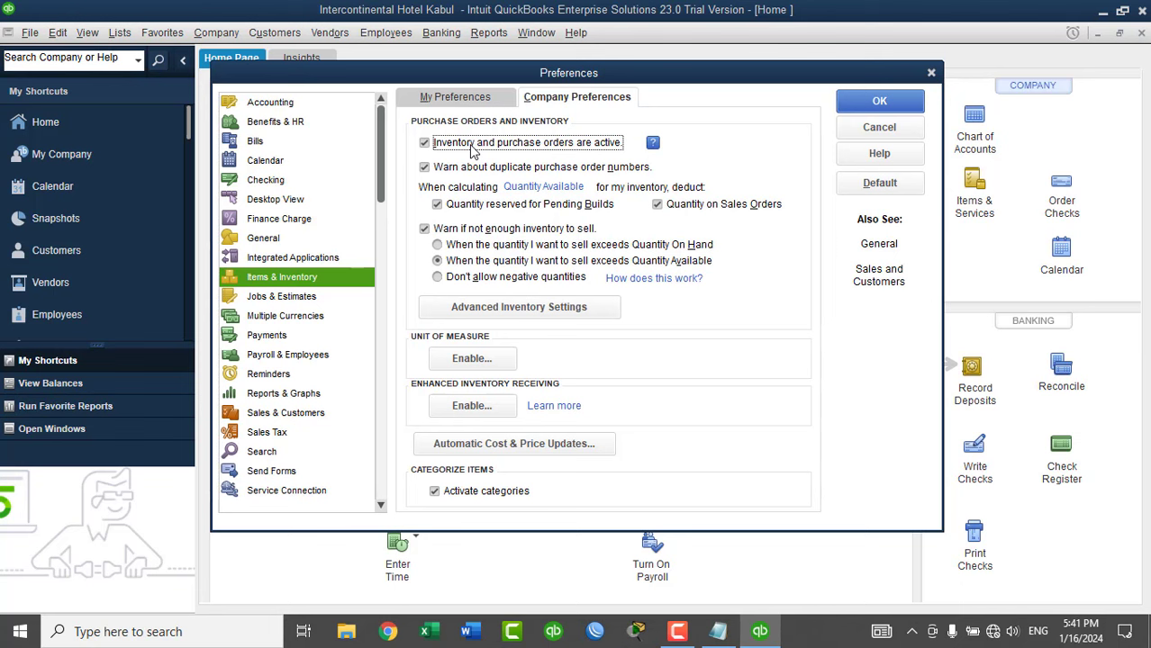
pyautogui.click(860, 105)
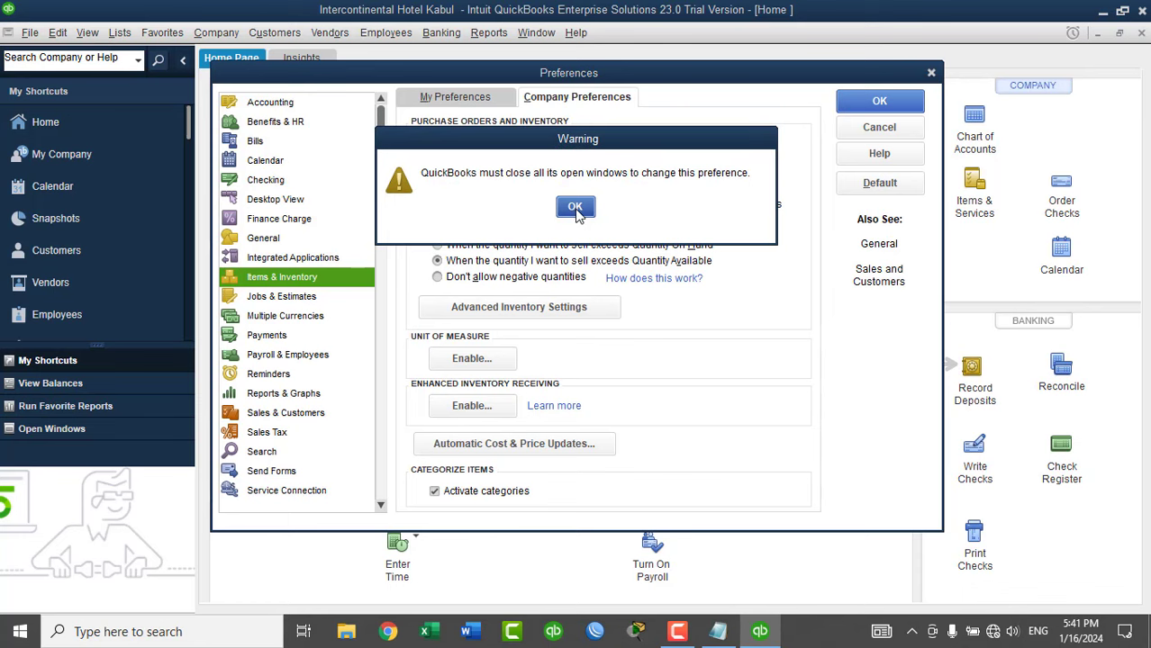
# Close all windows, reopen the Intercontinental Hotel Kabul file and maximize its Home page.
pyautogui.click(575, 209)
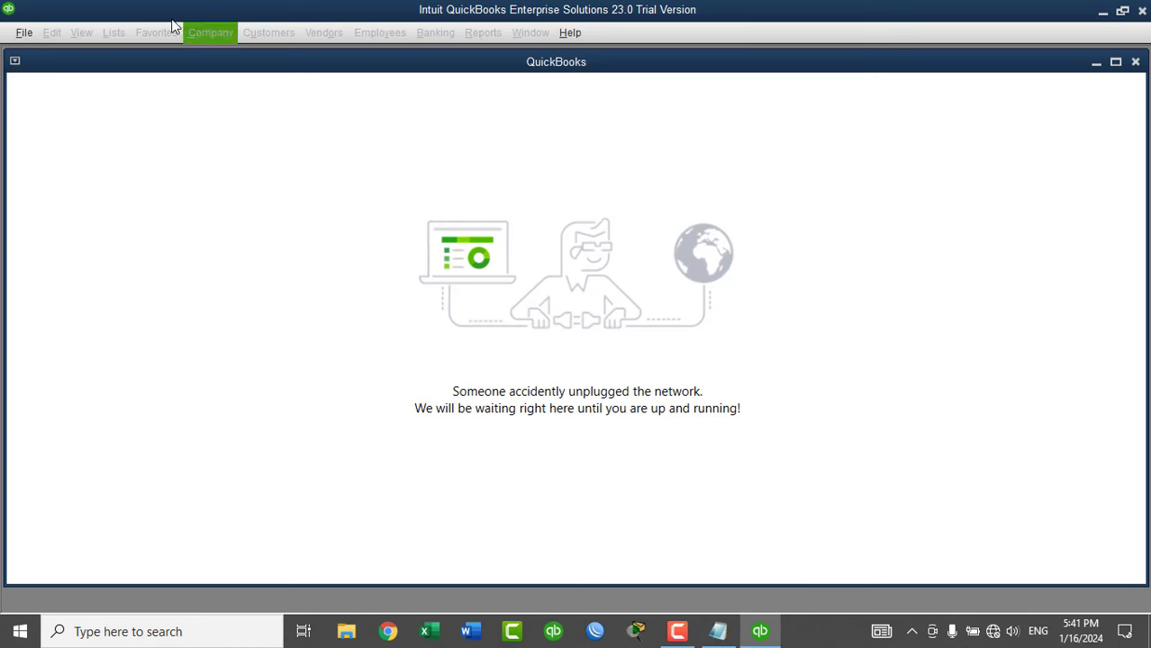
pyautogui.click(24, 33)
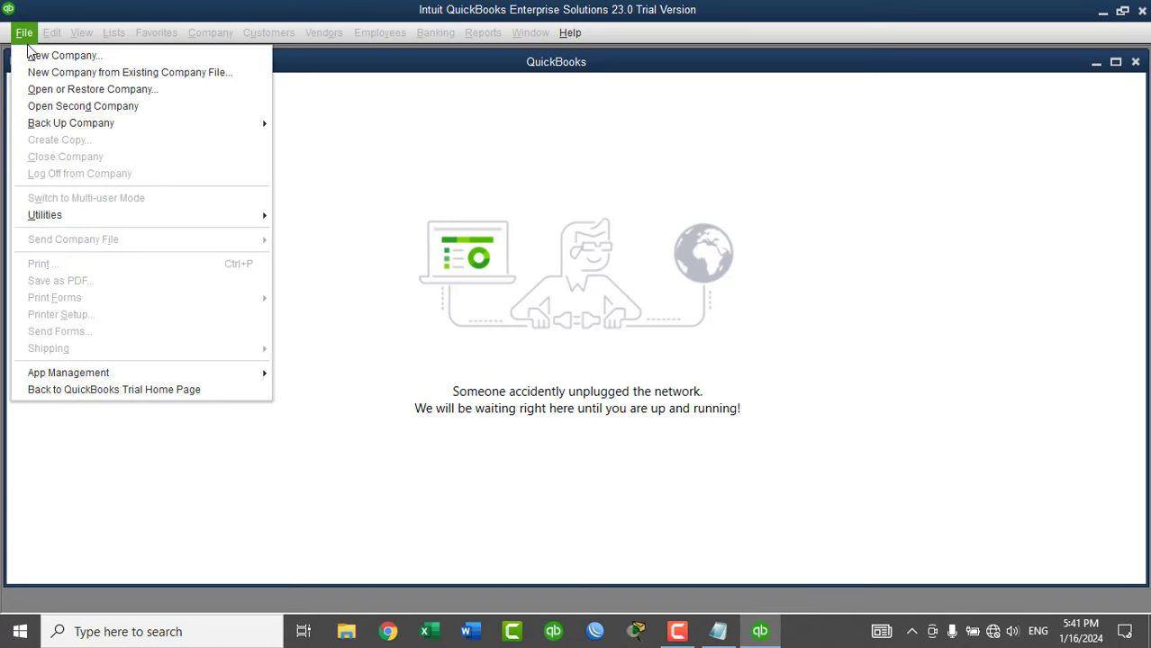
pyautogui.click(42, 89)
pyautogui.click(184, 400)
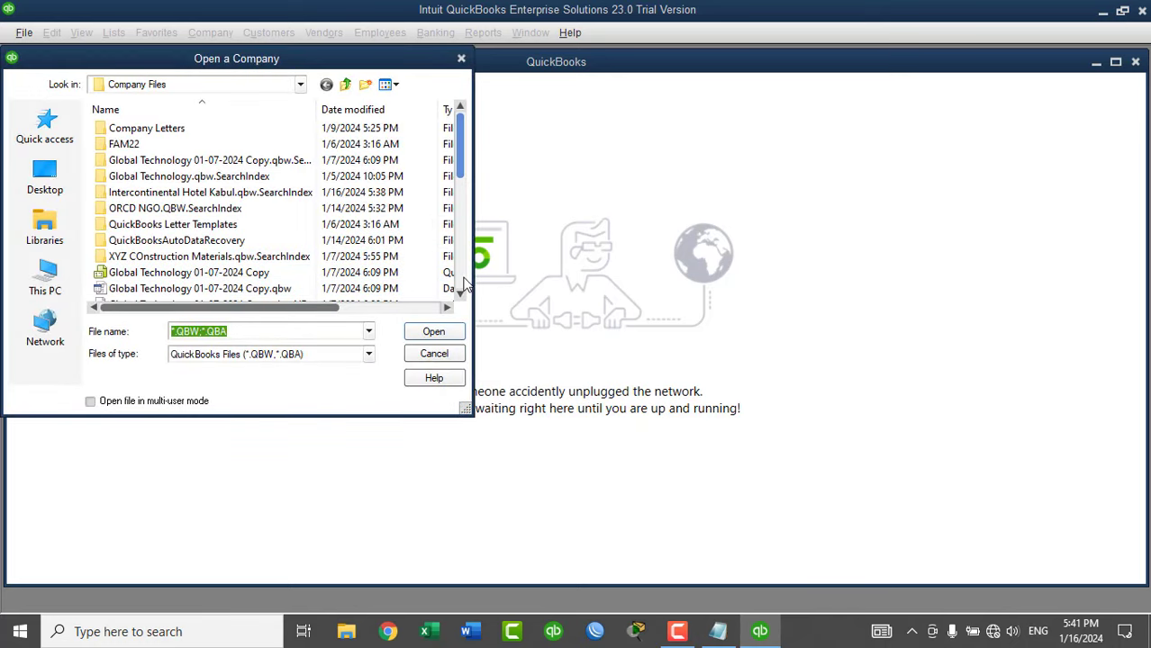
pyautogui.scroll(-4, 464, 287)
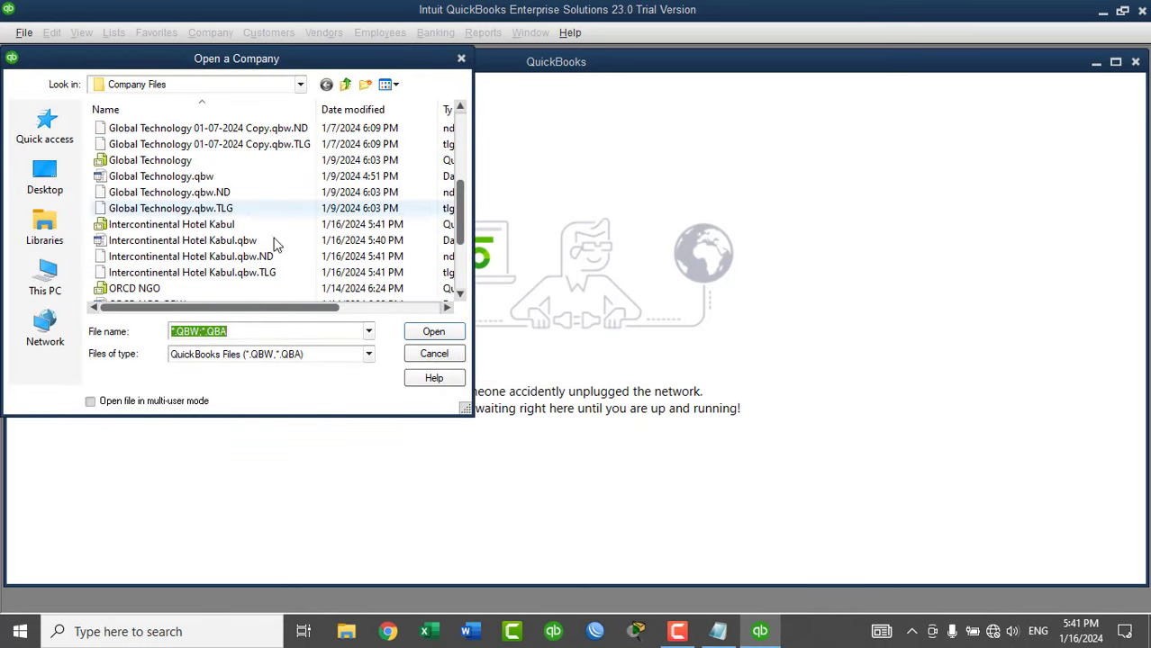
pyautogui.click(238, 226)
pyautogui.click(430, 333)
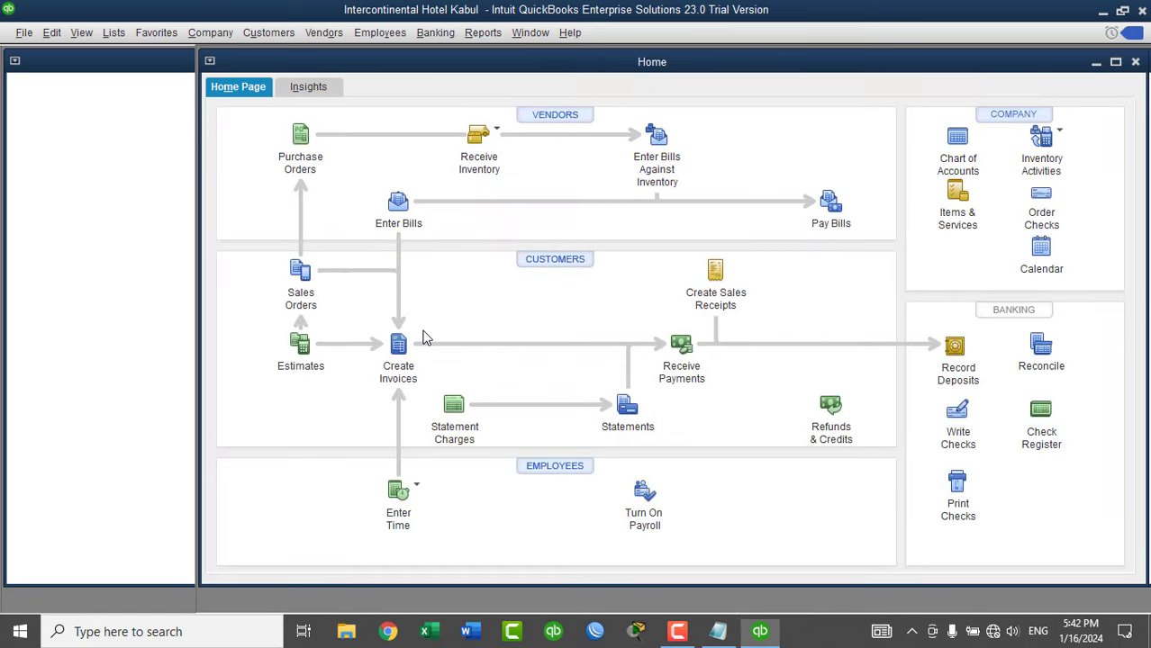
pyautogui.doubleClick(319, 63)
# Delete Food Inventory, Security Deposits Asset and Employee Tips Payable from the Chart of Accounts.
pyautogui.click(121, 35)
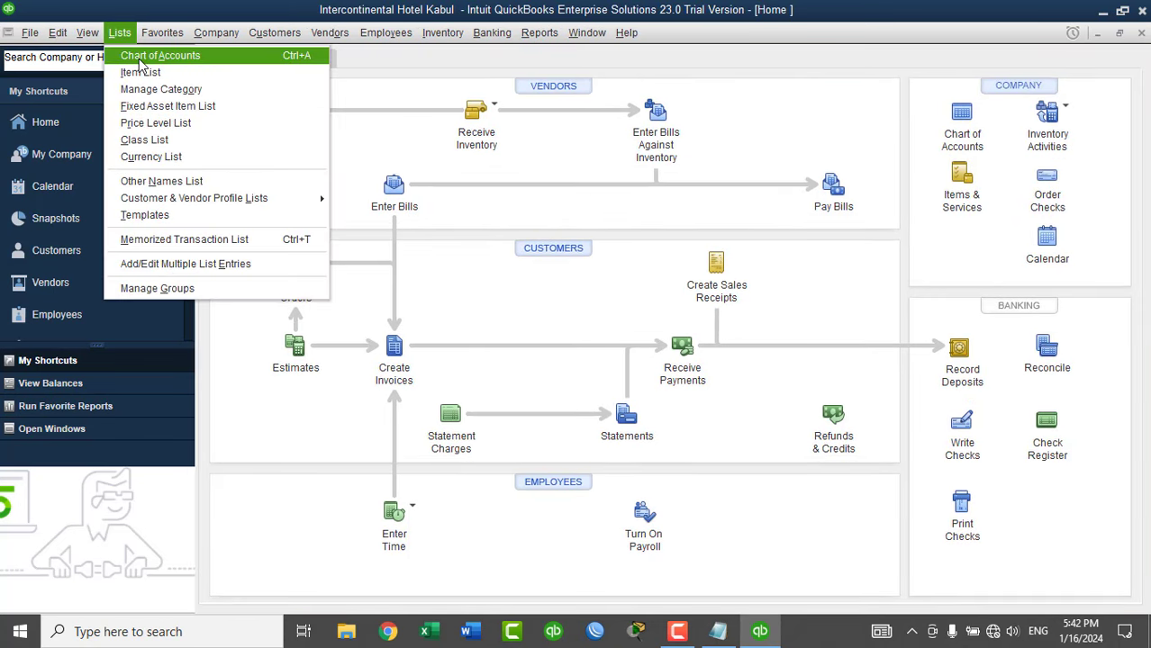
pyautogui.click(140, 57)
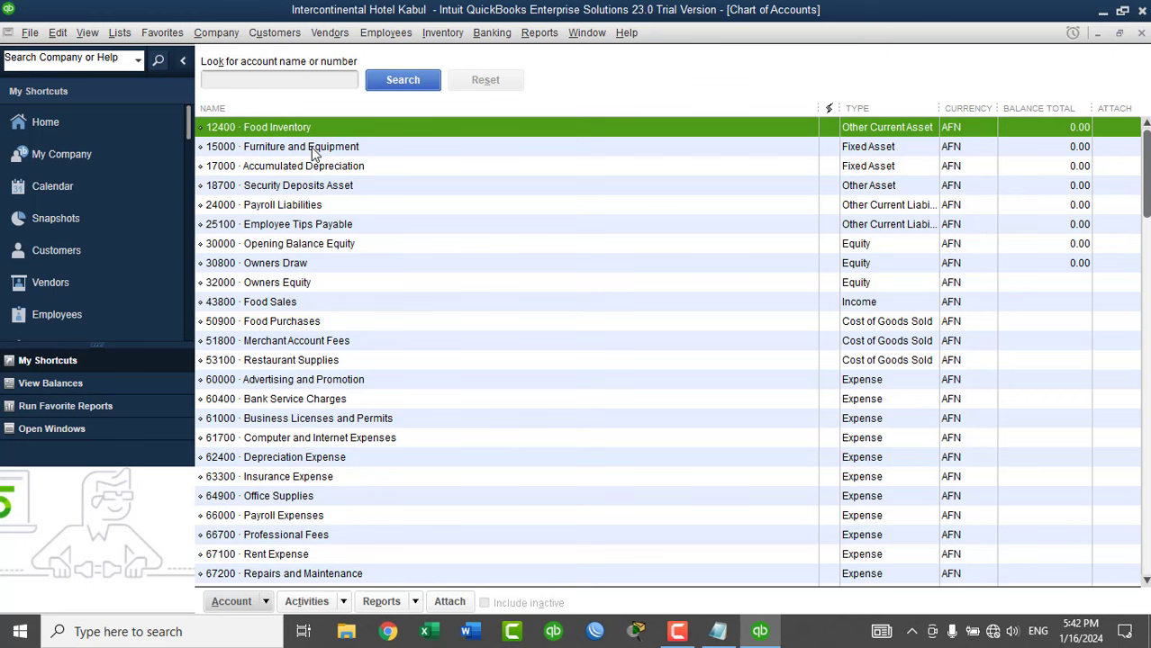
pyautogui.hotkey('ctrl', 'd')
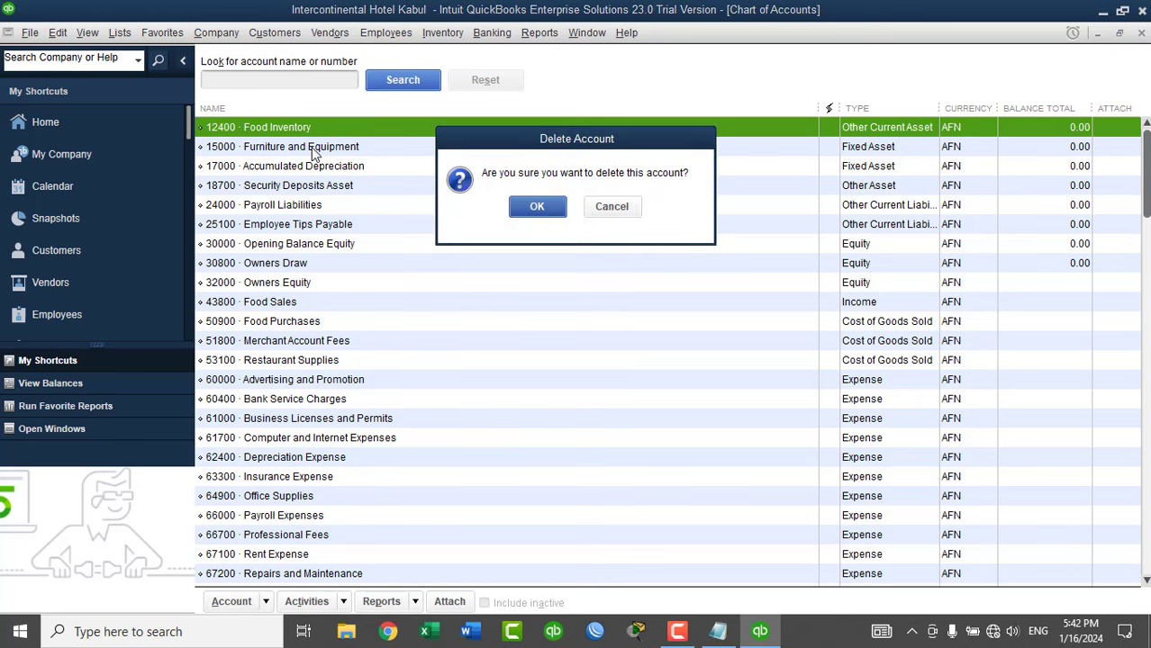
pyautogui.press('Return')
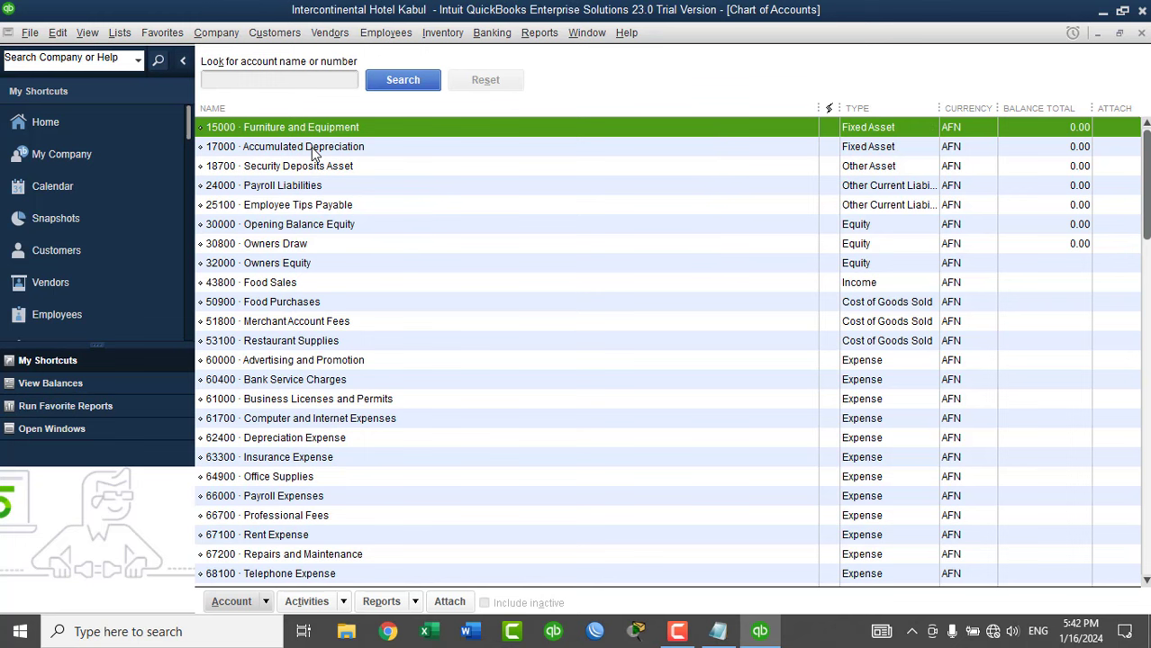
pyautogui.press('Down')
pyautogui.press('Down')
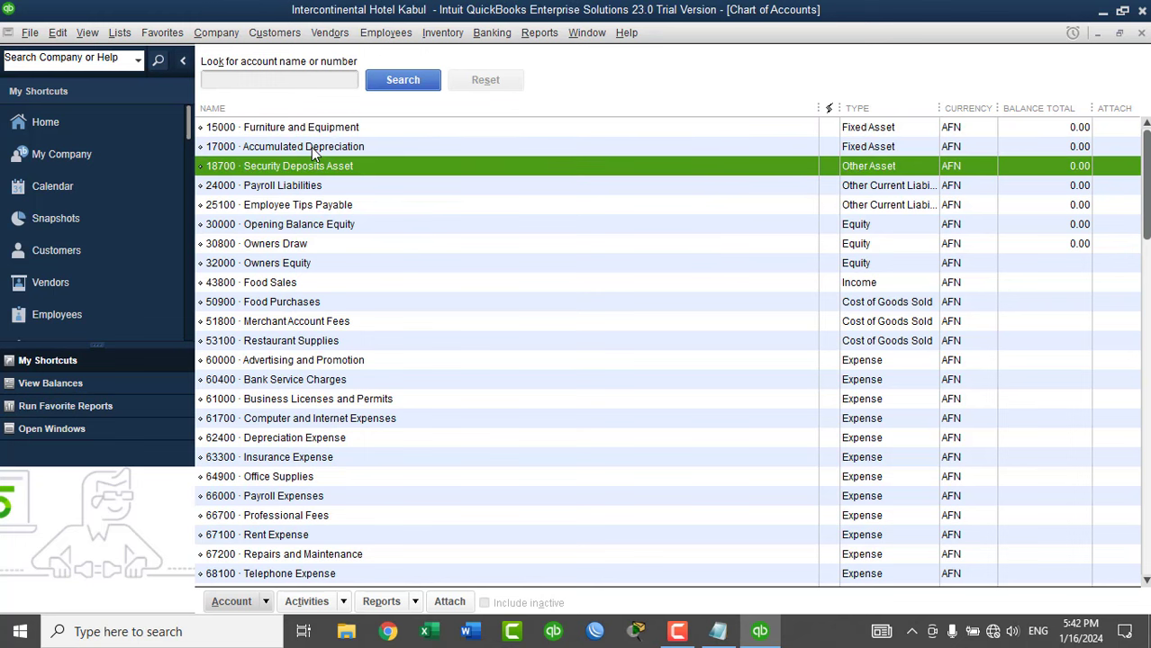
pyautogui.hotkey('ctrl', 'd')
pyautogui.press('Return')
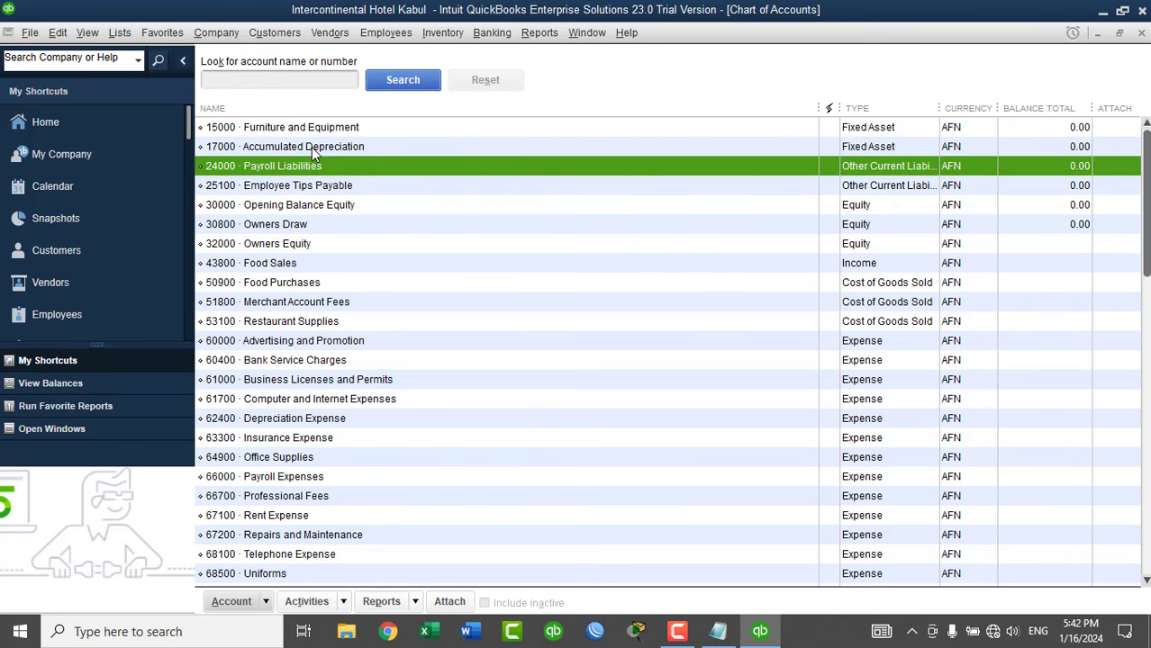
pyautogui.press('Down')
pyautogui.hotkey('ctrl', 'd')
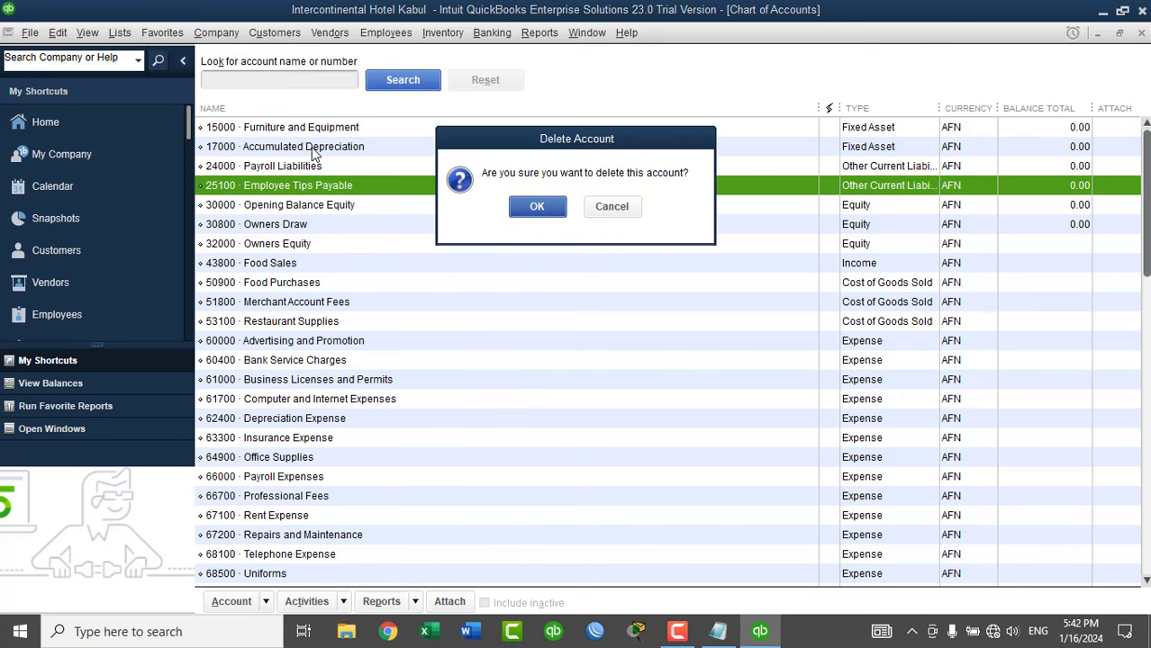
pyautogui.press('Return')
# Delete Food Sales, Merchant Account Fees and Insurance Expense, then start a new account.
pyautogui.press('Down')
pyautogui.press('Down')
pyautogui.press('Down')
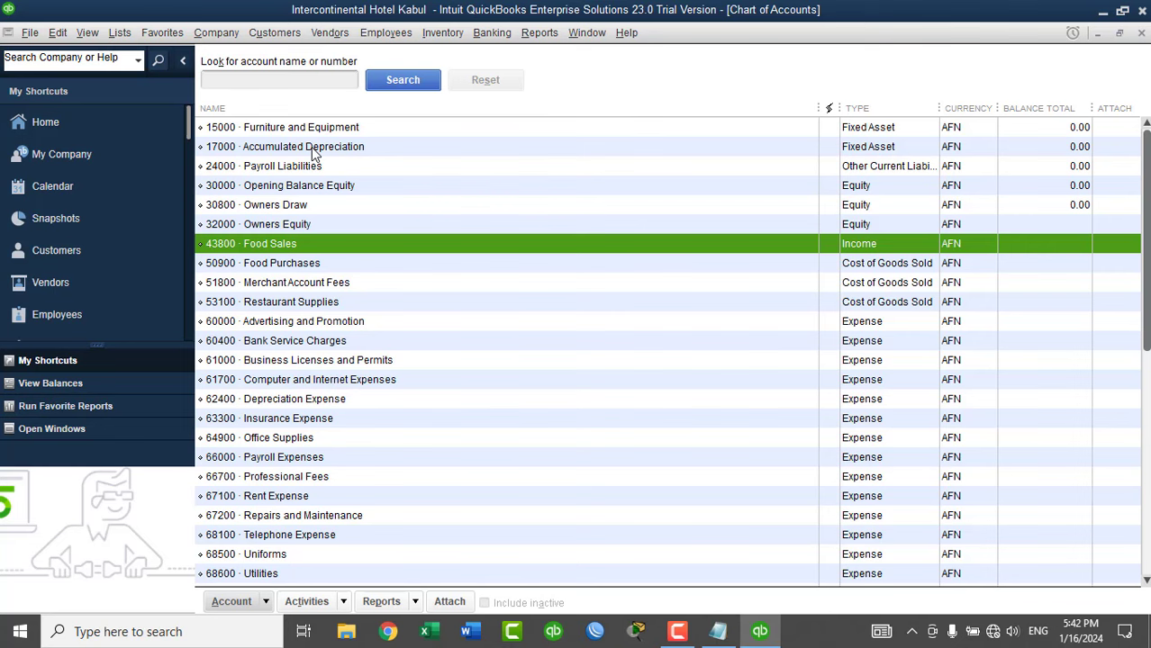
pyautogui.hotkey('ctrl', 'd')
pyautogui.press('Return')
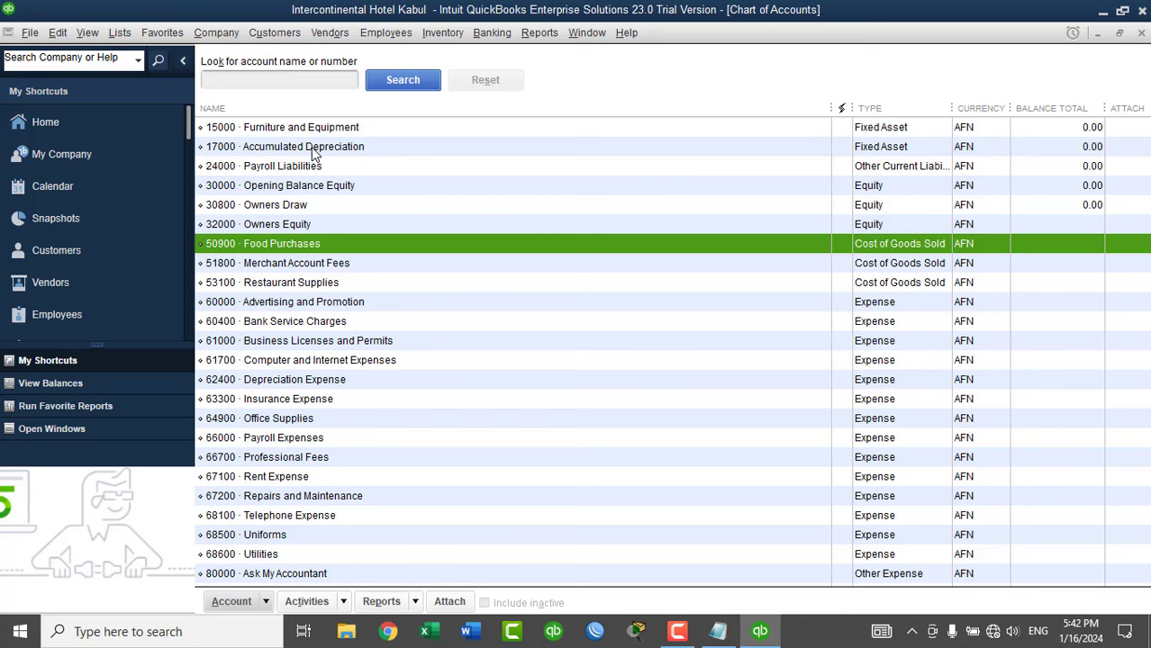
pyautogui.press('Down')
pyautogui.hotkey('ctrl', 'd')
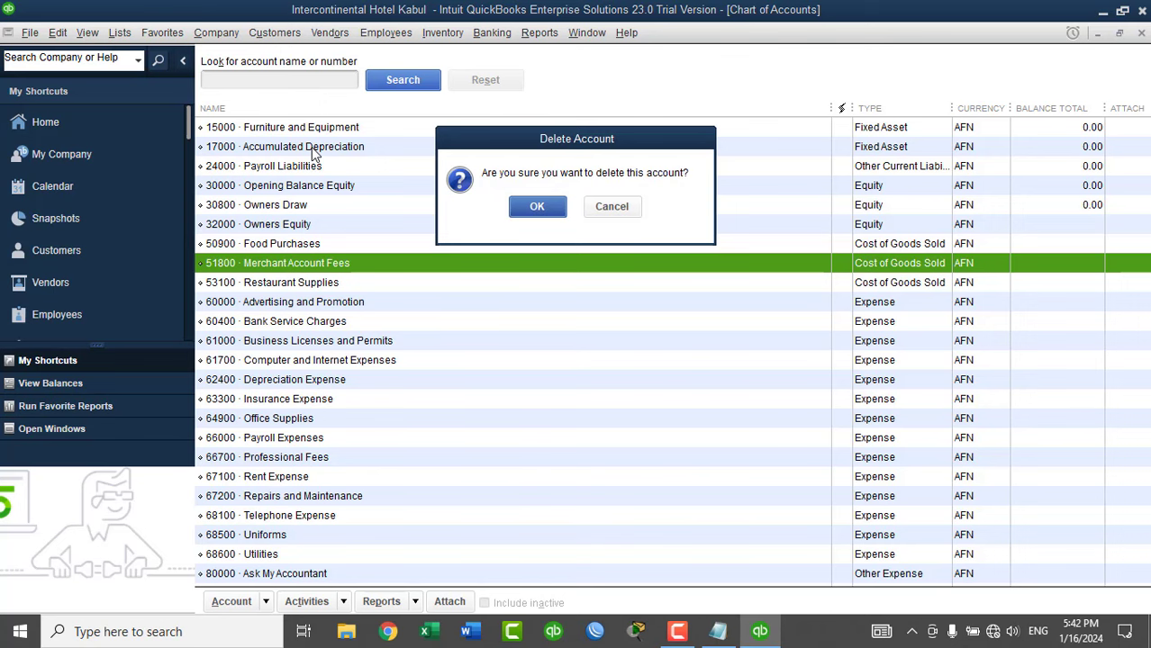
pyautogui.press('Return')
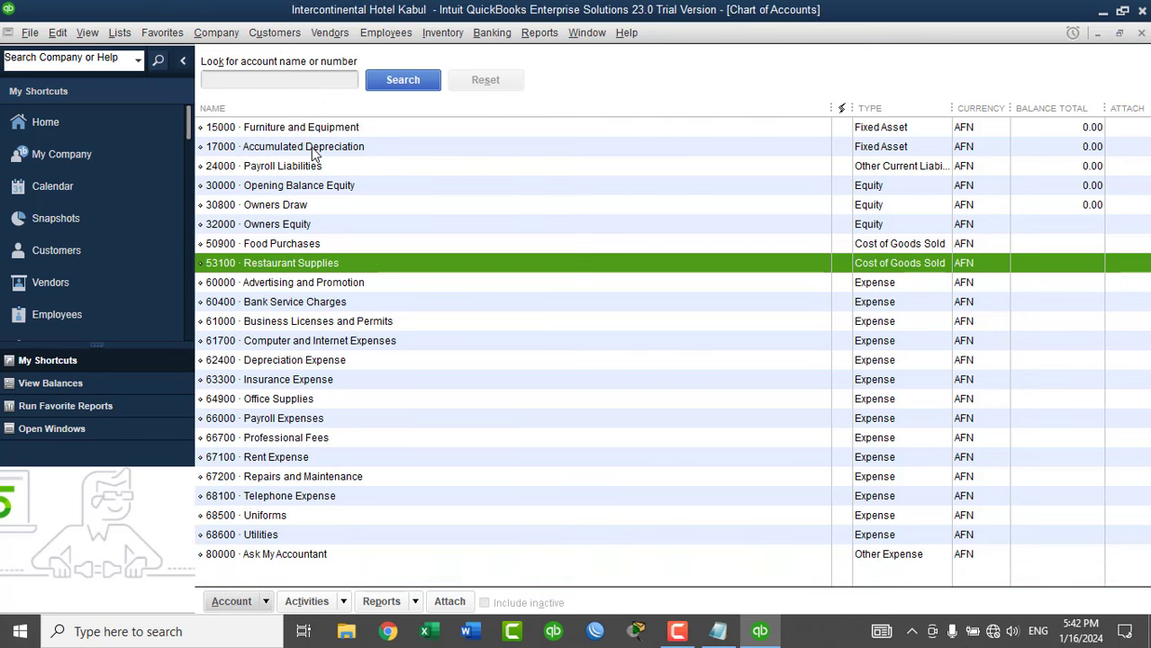
pyautogui.press('Down')
pyautogui.press('Down')
pyautogui.press('Down')
pyautogui.press('Down')
pyautogui.press('Down')
pyautogui.press('Down')
pyautogui.press('Down')
pyautogui.press('Down')
pyautogui.press('Down')
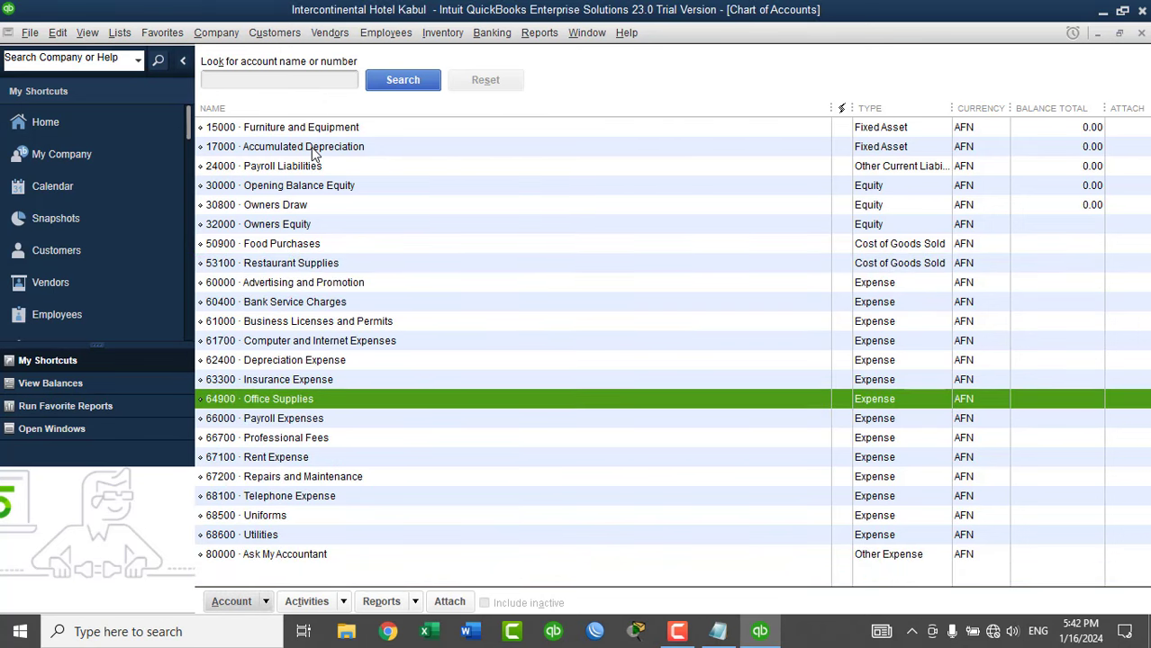
pyautogui.press('Down')
pyautogui.press('Down')
pyautogui.press('Down')
pyautogui.press('Up')
pyautogui.press('Up')
pyautogui.press('Up')
pyautogui.press('Up')
pyautogui.press('Up')
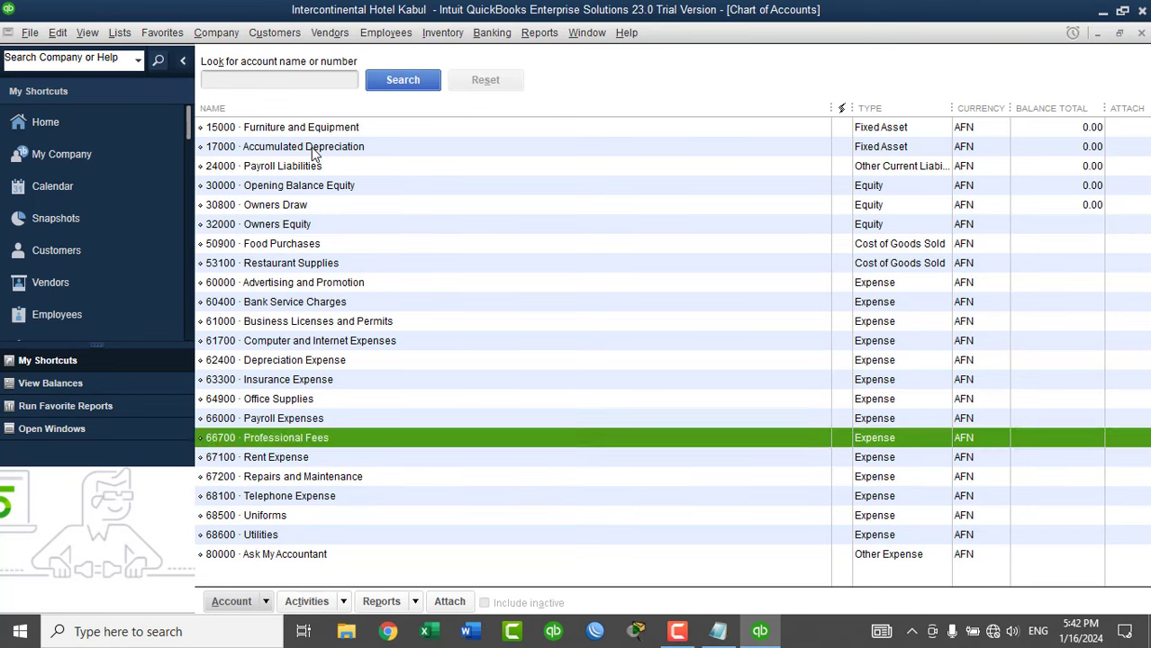
pyautogui.press('Up')
pyautogui.hotkey('ctrl', 'd')
pyautogui.press('Return')
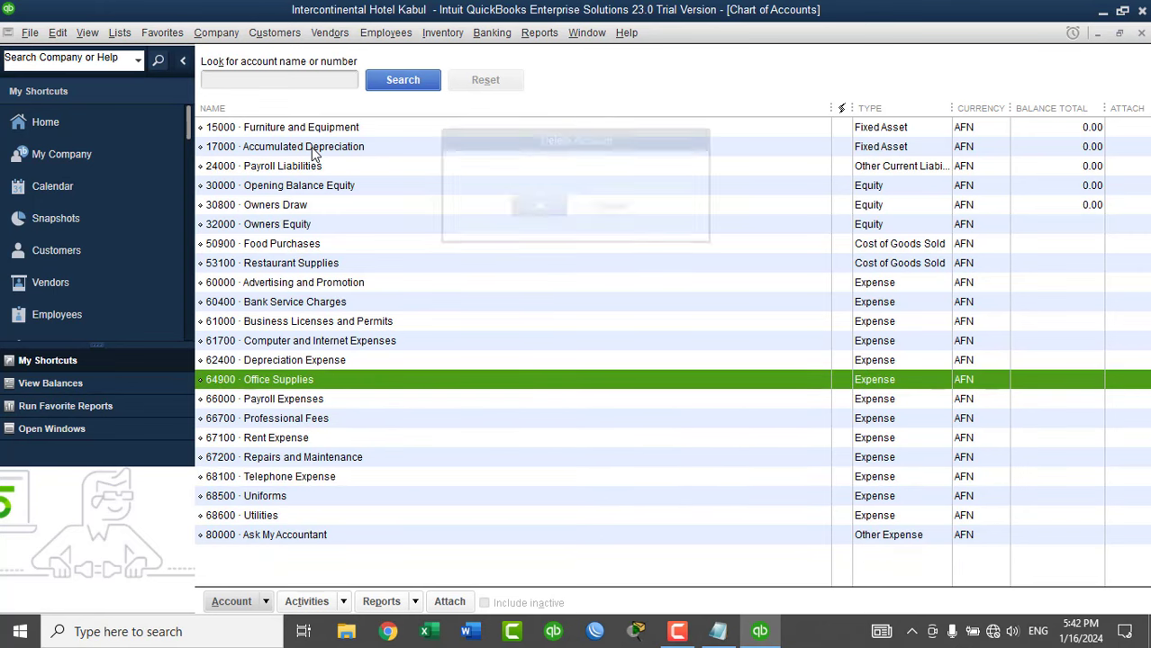
pyautogui.press('Down')
pyautogui.press('Down')
pyautogui.press('Down')
pyautogui.press('Down')
pyautogui.press('Down')
pyautogui.press('Down')
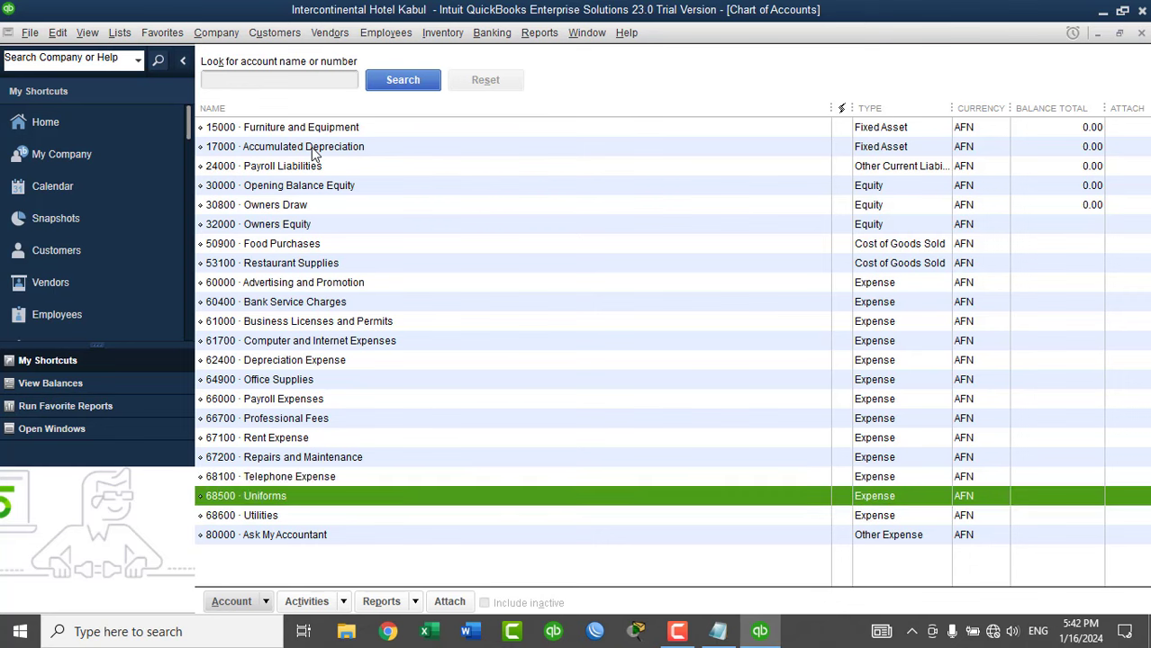
pyautogui.press('Up')
pyautogui.press('Up')
pyautogui.press('Up')
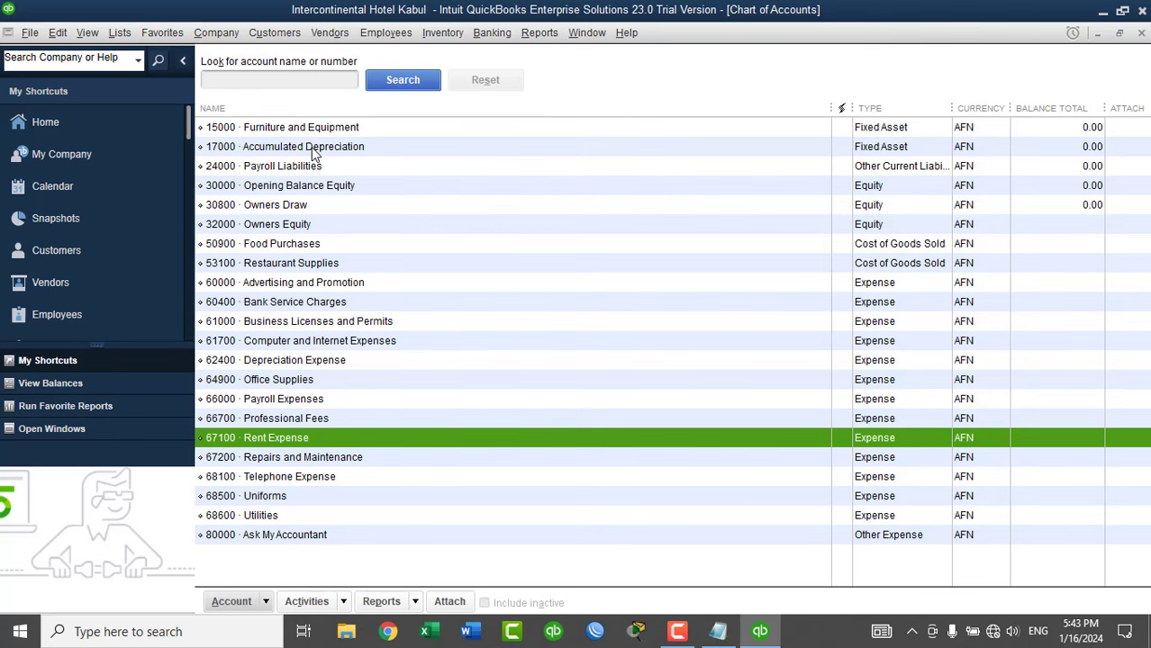
pyautogui.hotkey('ctrl', 'n')
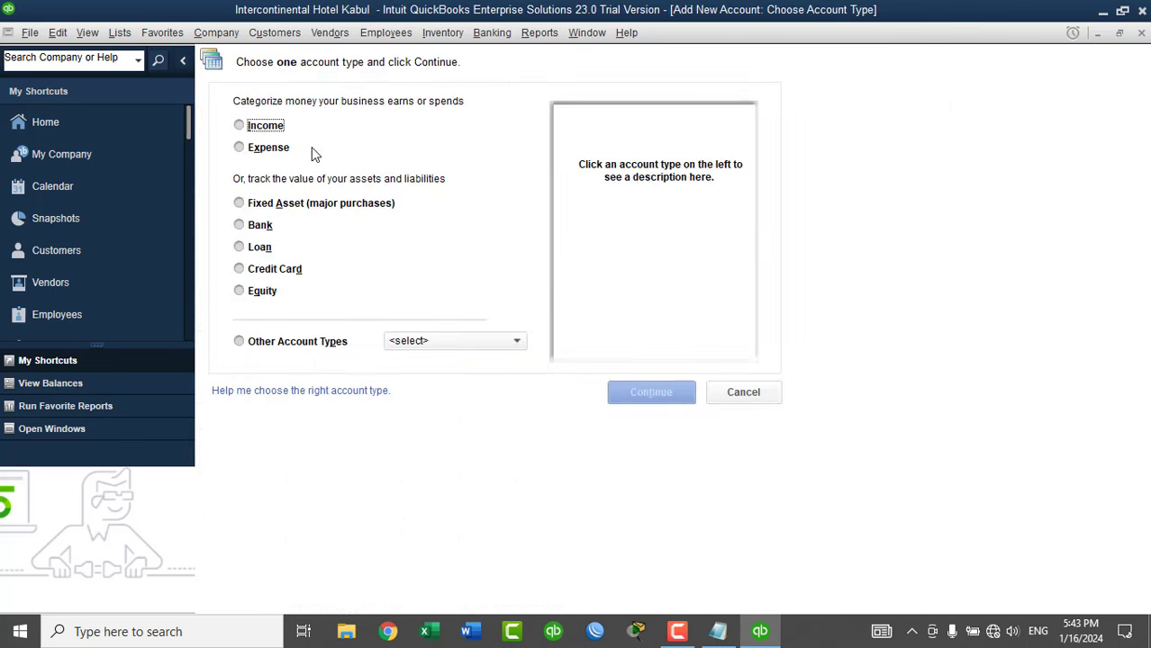
# Choose Income as the new account type and open its account form.
pyautogui.click(266, 128)
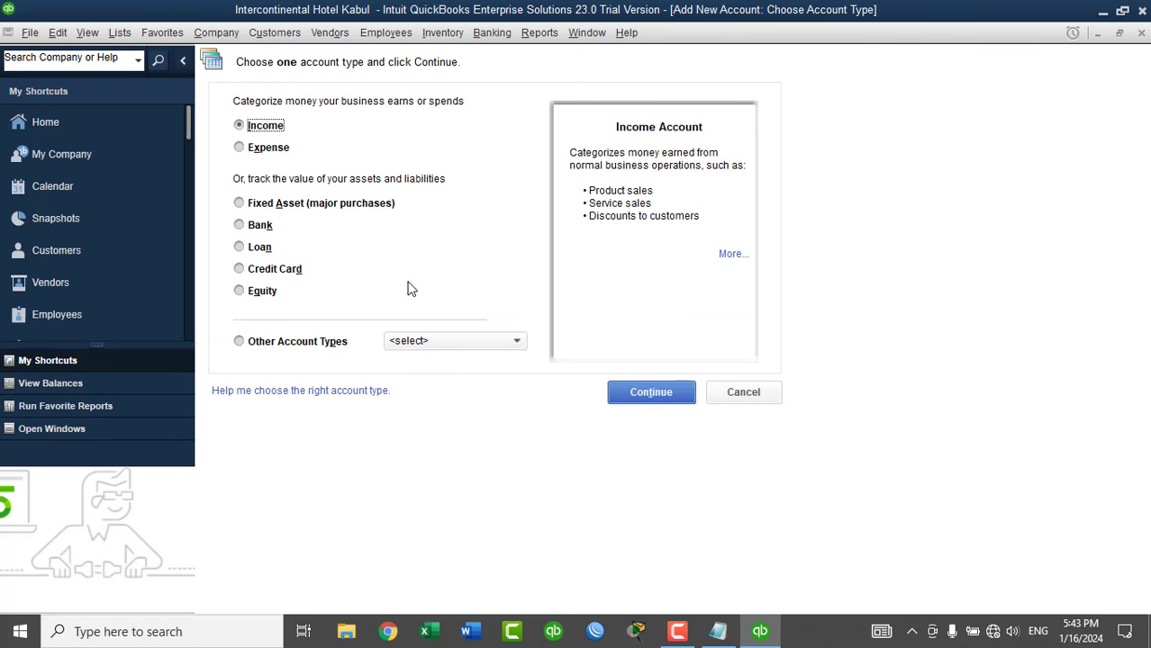
pyautogui.click(625, 396)
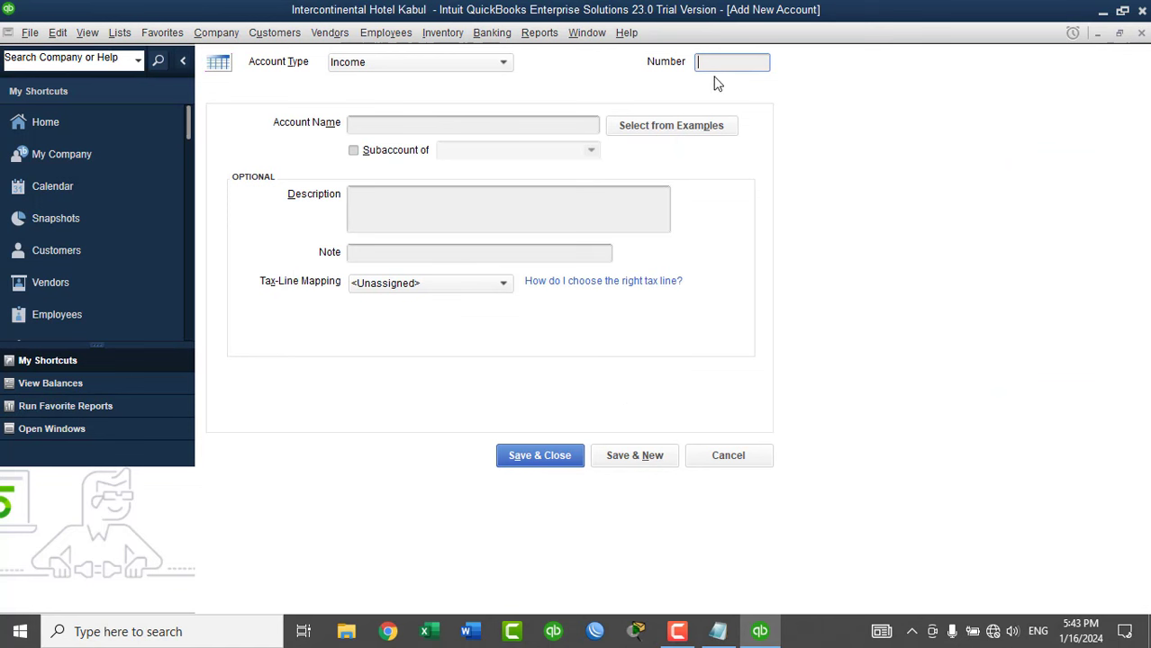
pyautogui.click(715, 64)
# Switch back to the Chart of Accounts to review existing accounts like 50900 Food Purchases.
pyautogui.click(54, 428)
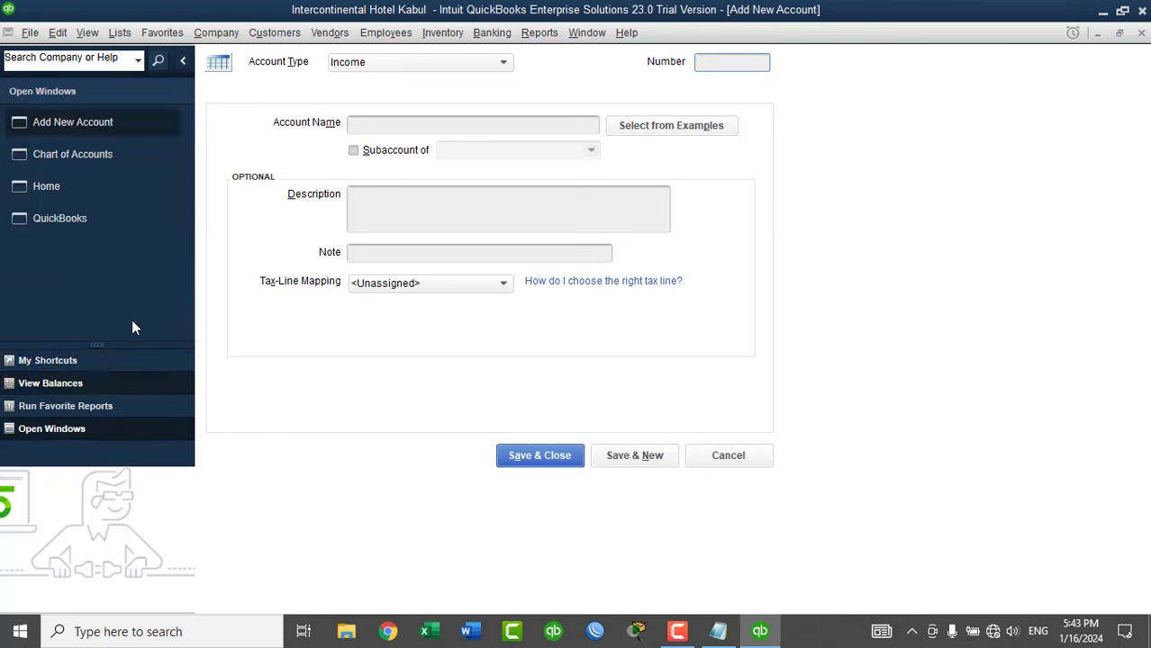
pyautogui.click(92, 159)
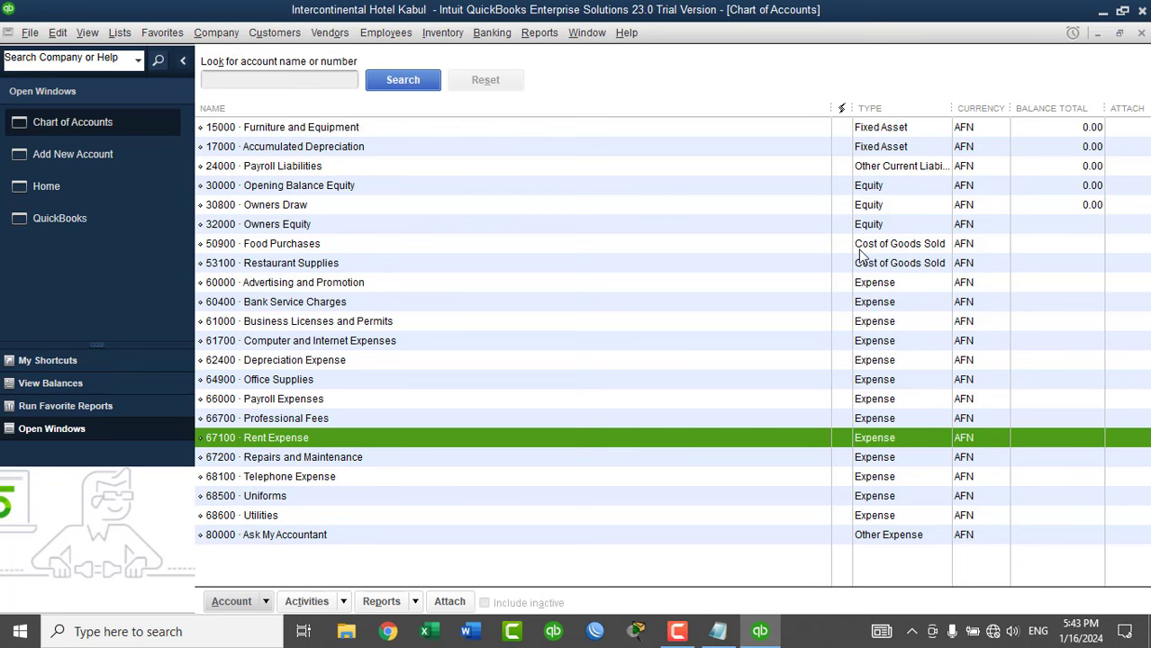
pyautogui.click(859, 250)
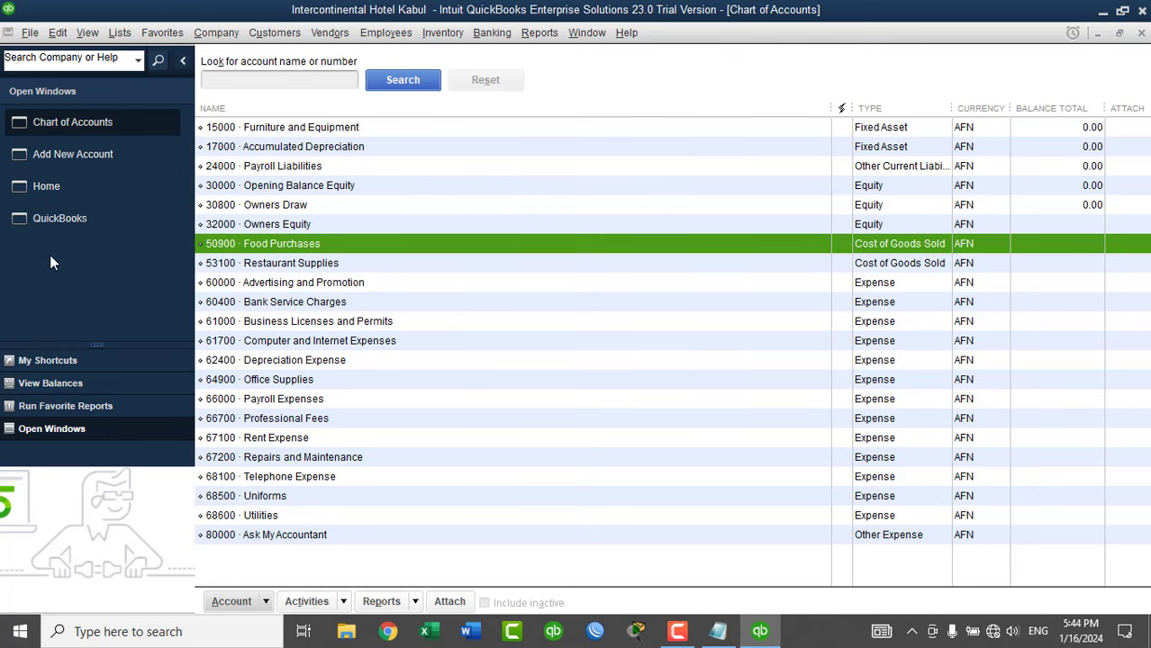
# Save income account 34000 Rooms Booking Income and start another account.
pyautogui.click(80, 155)
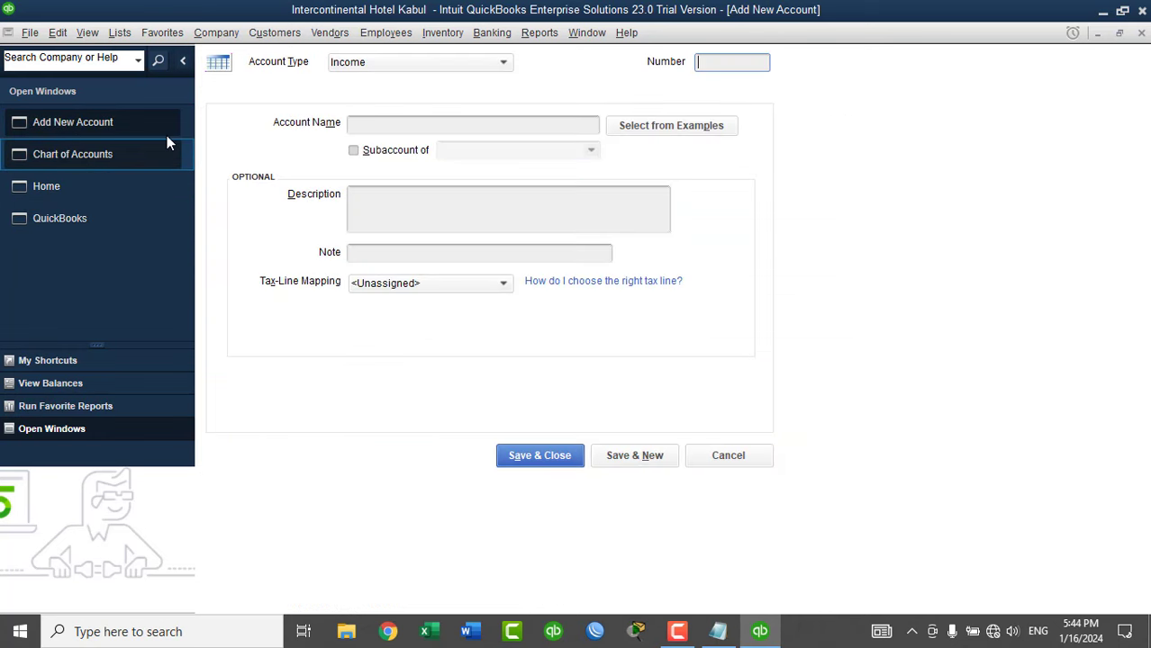
pyautogui.click(720, 68)
pyautogui.write('34000')
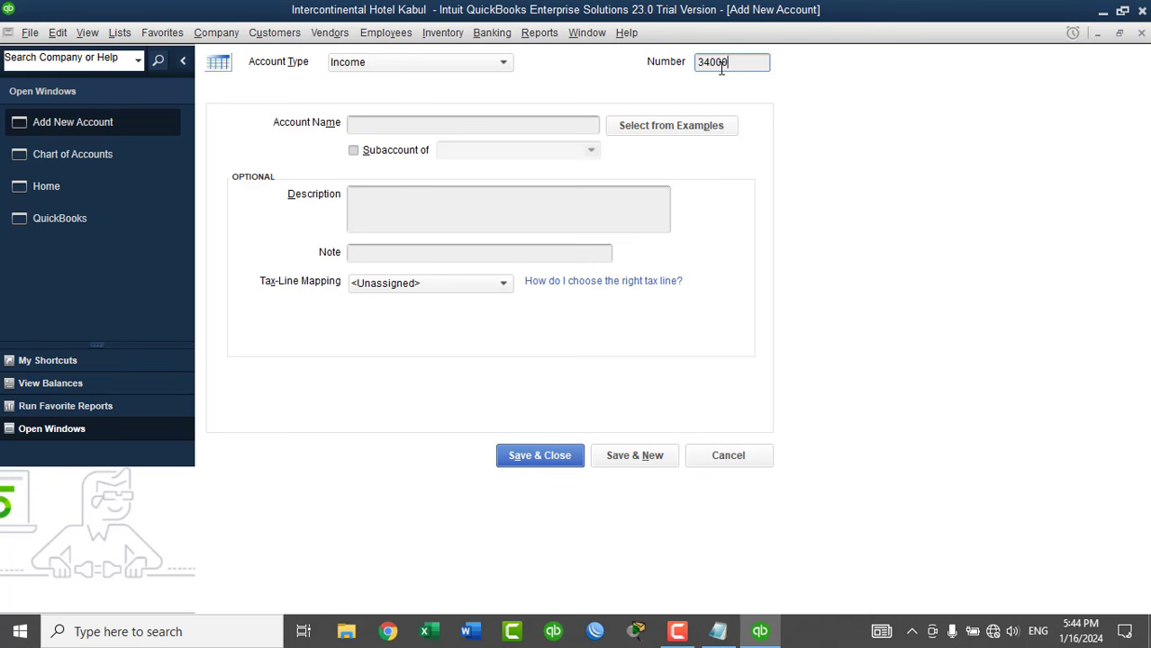
pyautogui.click(434, 125)
pyautogui.write('Rooms In')
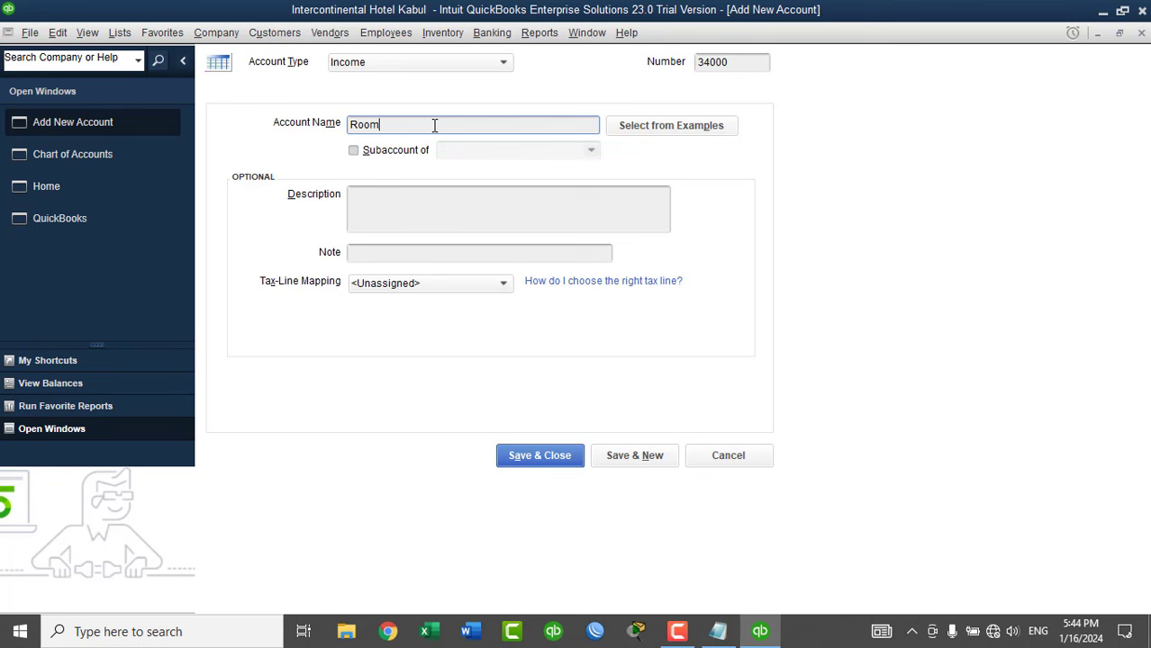
pyautogui.press('BackSpace')
pyautogui.write('ncome')
pyautogui.press('BackSpace')
pyautogui.press('BackSpace')
pyautogui.press('BackSpace')
pyautogui.press('BackSpace')
pyautogui.press('BackSpace')
pyautogui.press('BackSpace')
pyautogui.write('Booking Income')
pyautogui.click(621, 455)
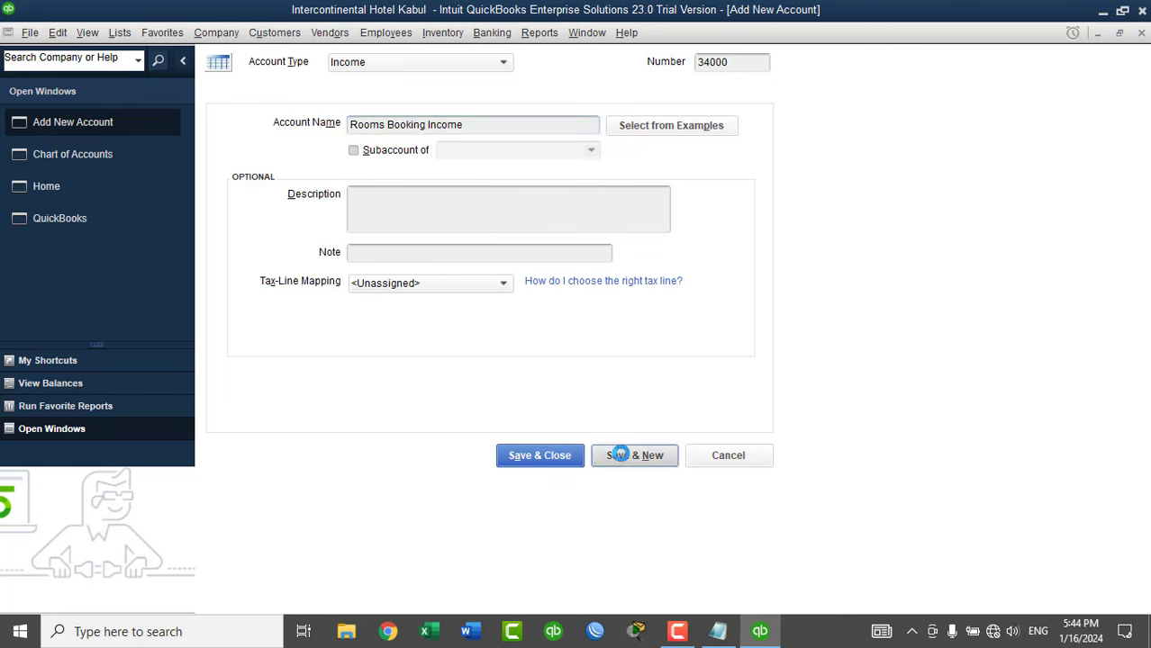
# Save income account 342000 Halls Booking Income and start another account.
pyautogui.write('34')
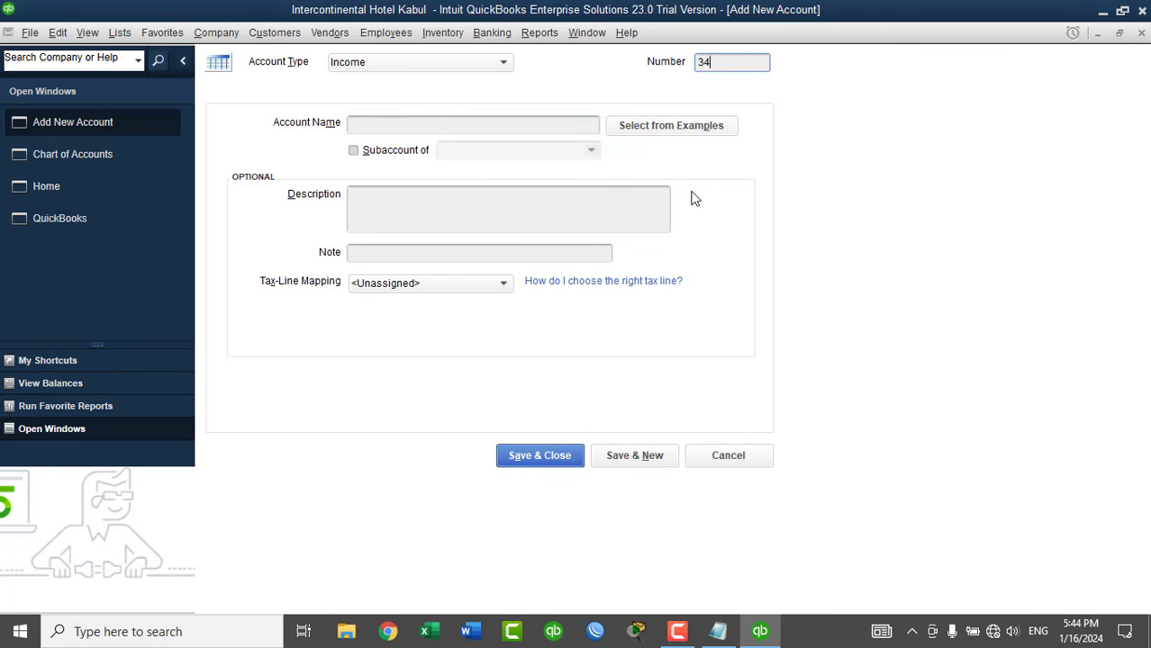
pyautogui.write('2')
pyautogui.press('BackSpace')
pyautogui.write('2000')
pyautogui.click(451, 130)
pyautogui.write('Hall')
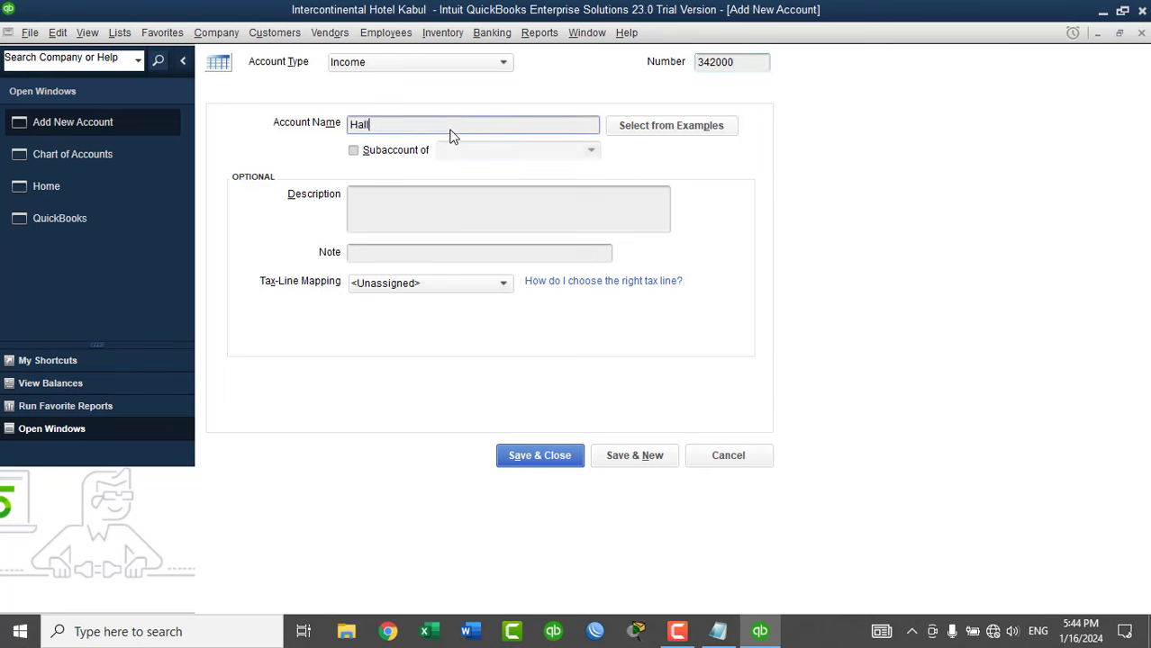
pyautogui.write('s Booking Income')
pyautogui.press('BackSpace')
pyautogui.press('BackSpace')
pyautogui.press('BackSpace')
pyautogui.press('BackSpace')
pyautogui.press('BackSpace')
pyautogui.write('Nc')
pyautogui.press('BackSpace')
pyautogui.press('BackSpace')
pyautogui.write('ncome')
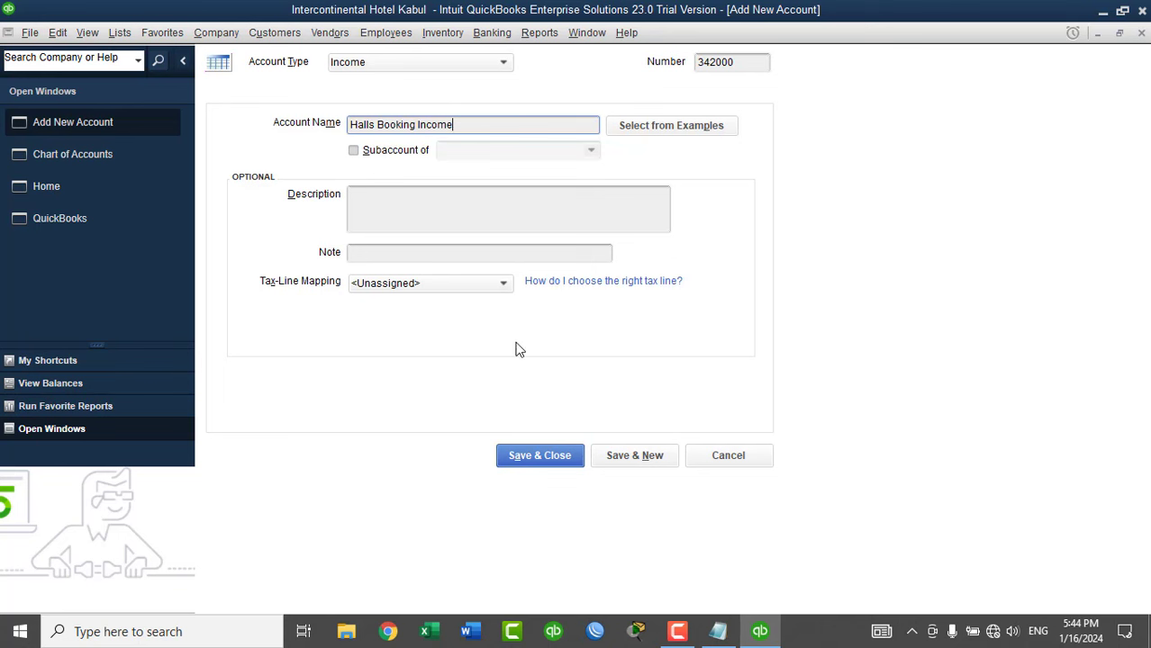
pyautogui.click(622, 456)
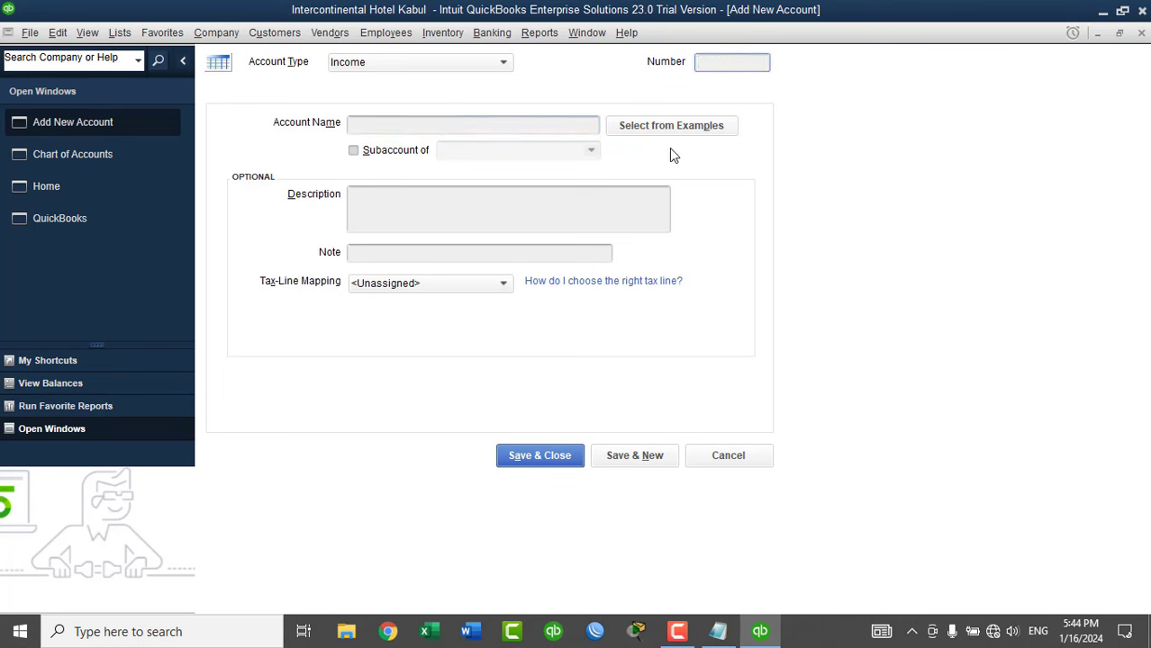
# Save income account 34400 Restaurant & Bar Income and start another account.
pyautogui.write('34400')
pyautogui.click(456, 128)
pyautogui.write('Res')
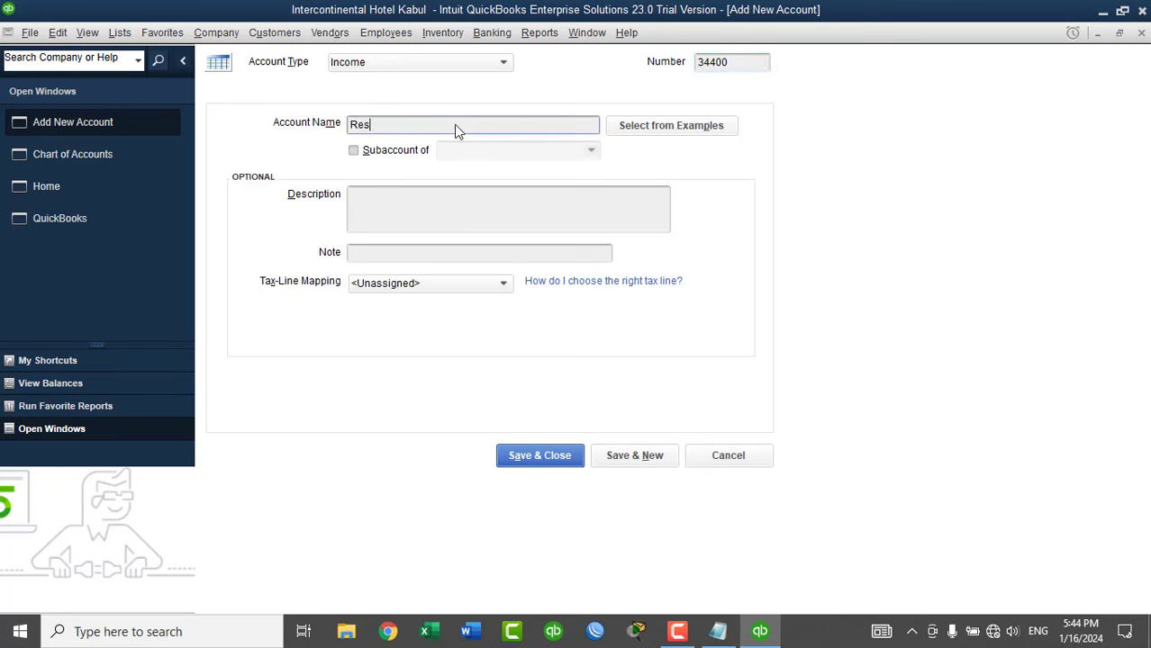
pyautogui.write('taiu')
pyautogui.press('BackSpace')
pyautogui.write('iu')
pyautogui.press('BackSpace')
pyautogui.press('BackSpace')
pyautogui.write('urant & Bar Income')
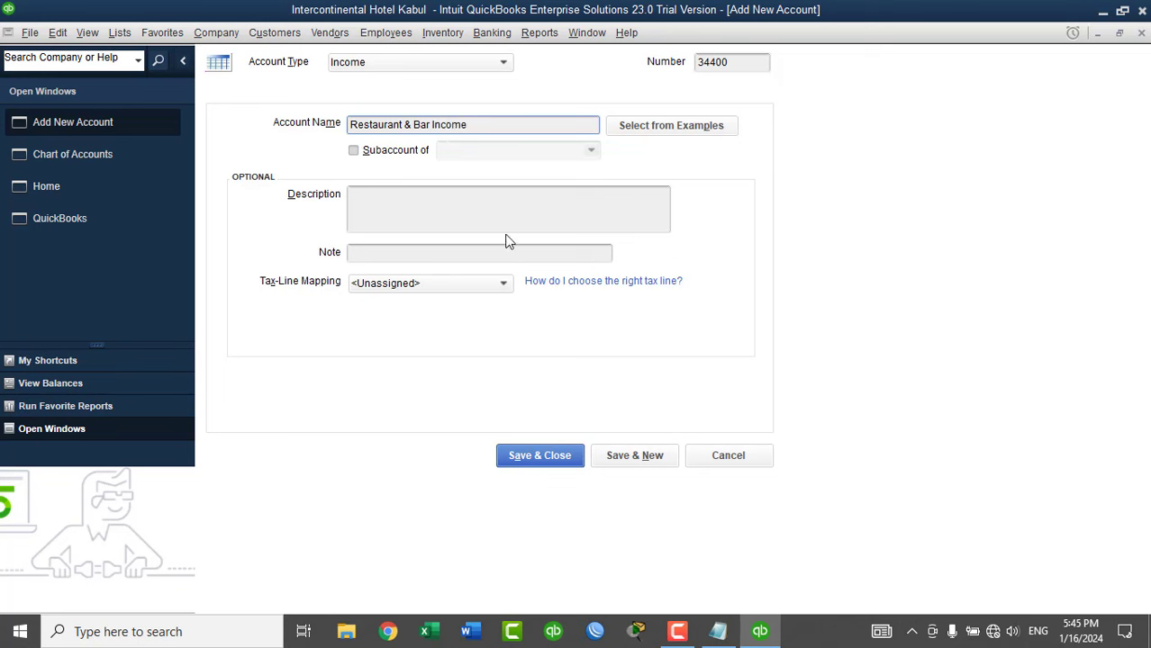
pyautogui.click(636, 455)
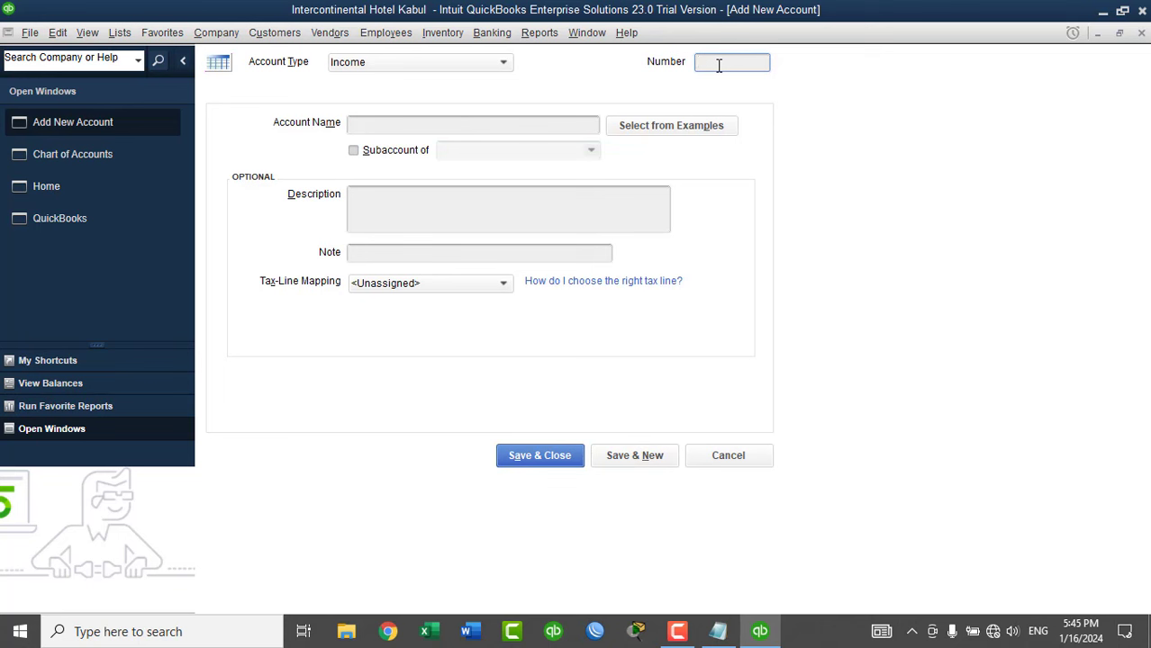
# Save income account 34600 GYM & SPA Income and start another account.
pyautogui.write('34600')
pyautogui.press('Tab')
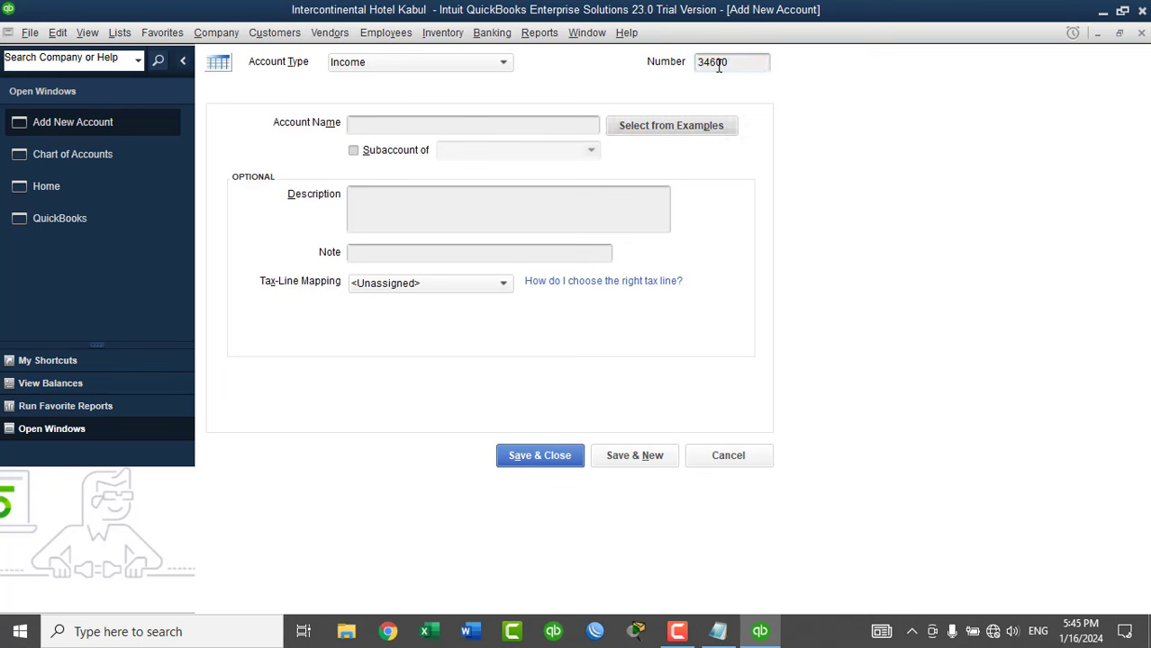
pyautogui.click(518, 123)
pyautogui.write('G')
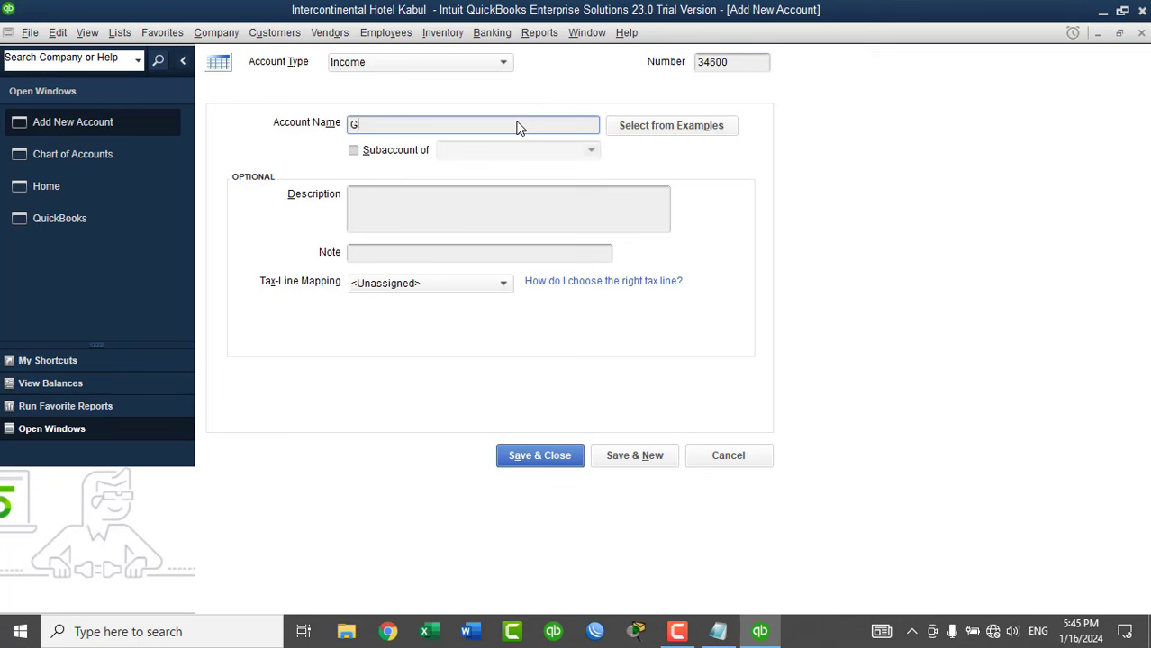
pyautogui.write('YM & SPA Income')
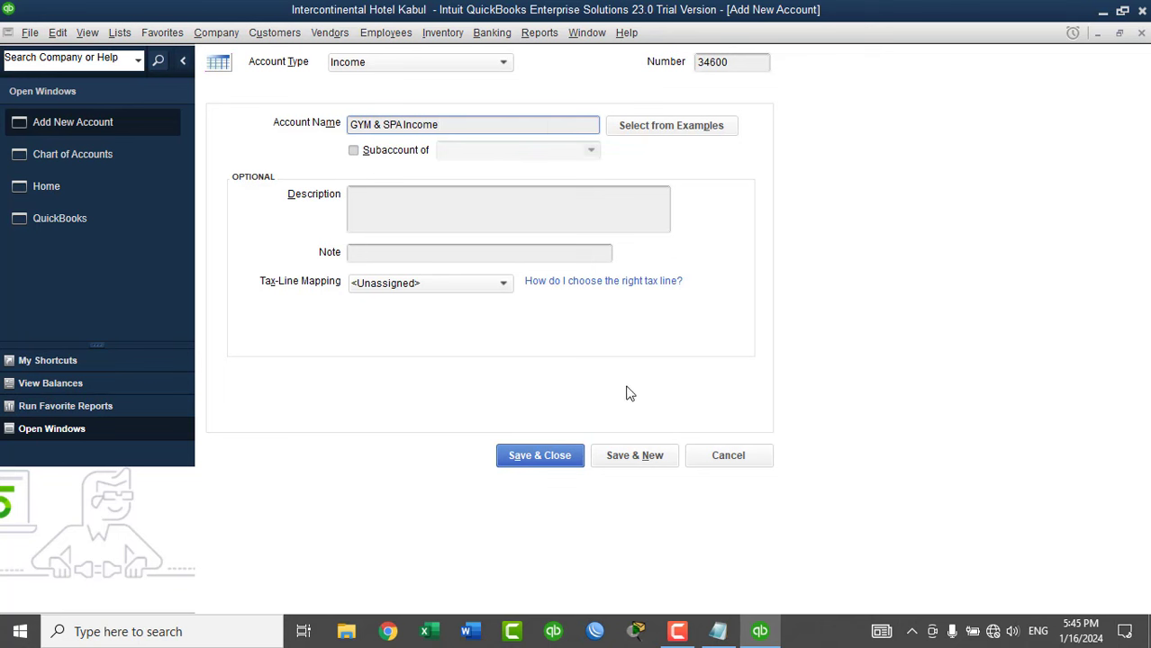
pyautogui.click(630, 458)
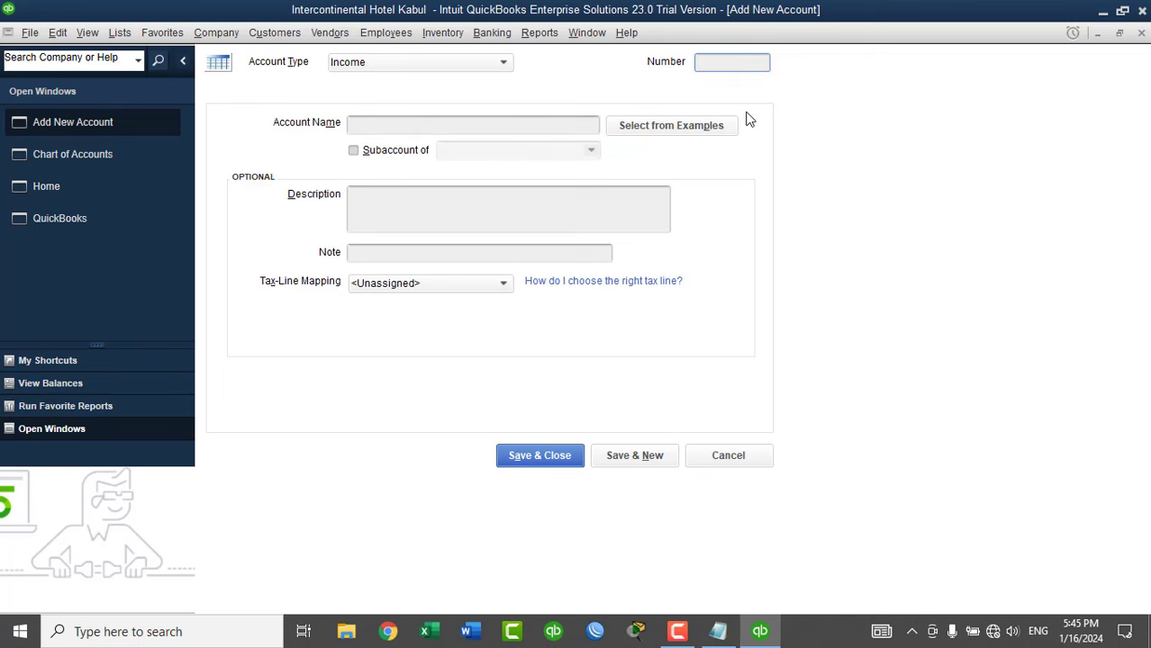
# Add income account 34800 Laundry Income and close the form.
pyautogui.write('34800')
pyautogui.press('Tab')
pyautogui.write('Laun')
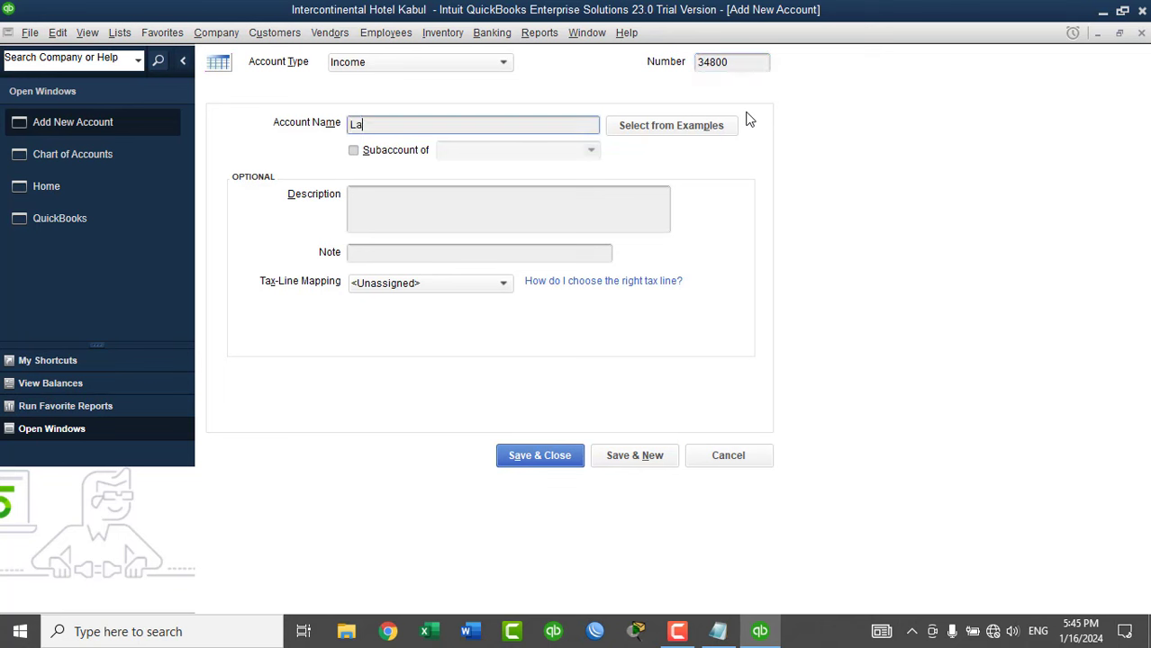
pyautogui.press('BackSpace')
pyautogui.press('BackSpace')
pyautogui.write('undry Income')
pyautogui.click(545, 459)
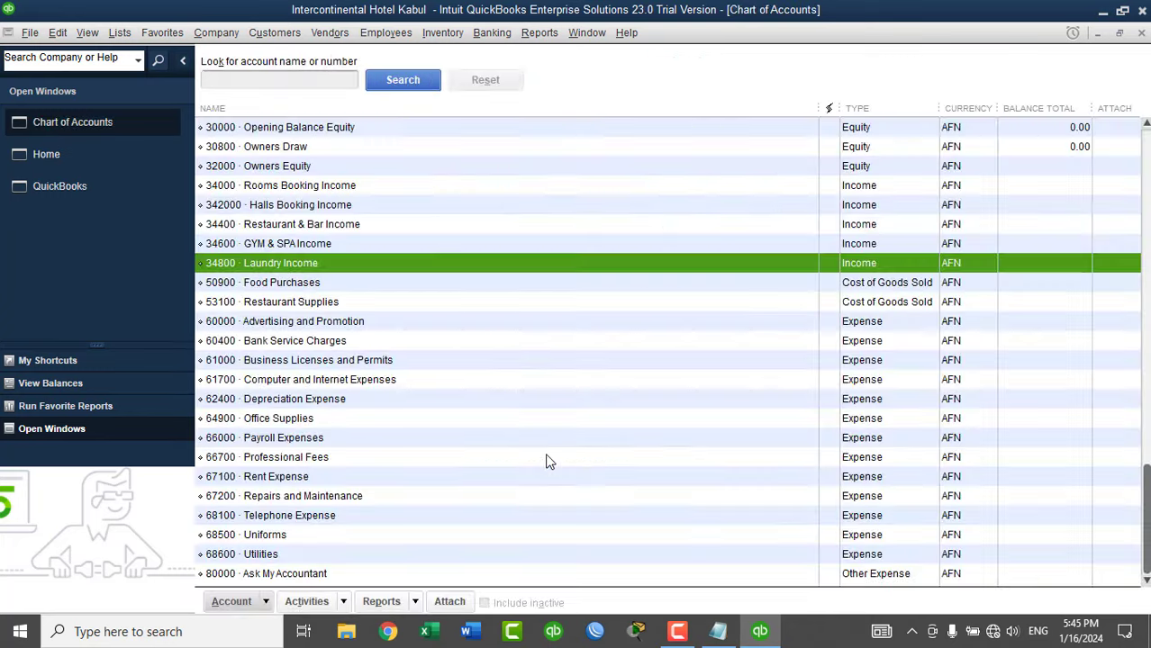
pyautogui.click(870, 189)
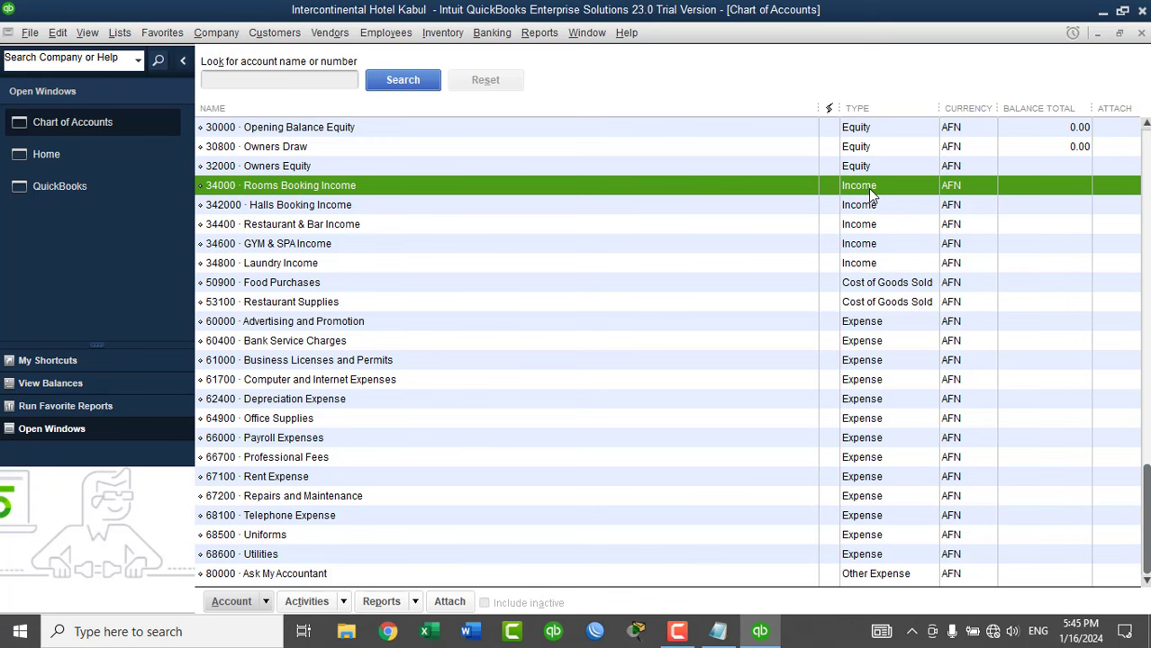
pyautogui.press('Down')
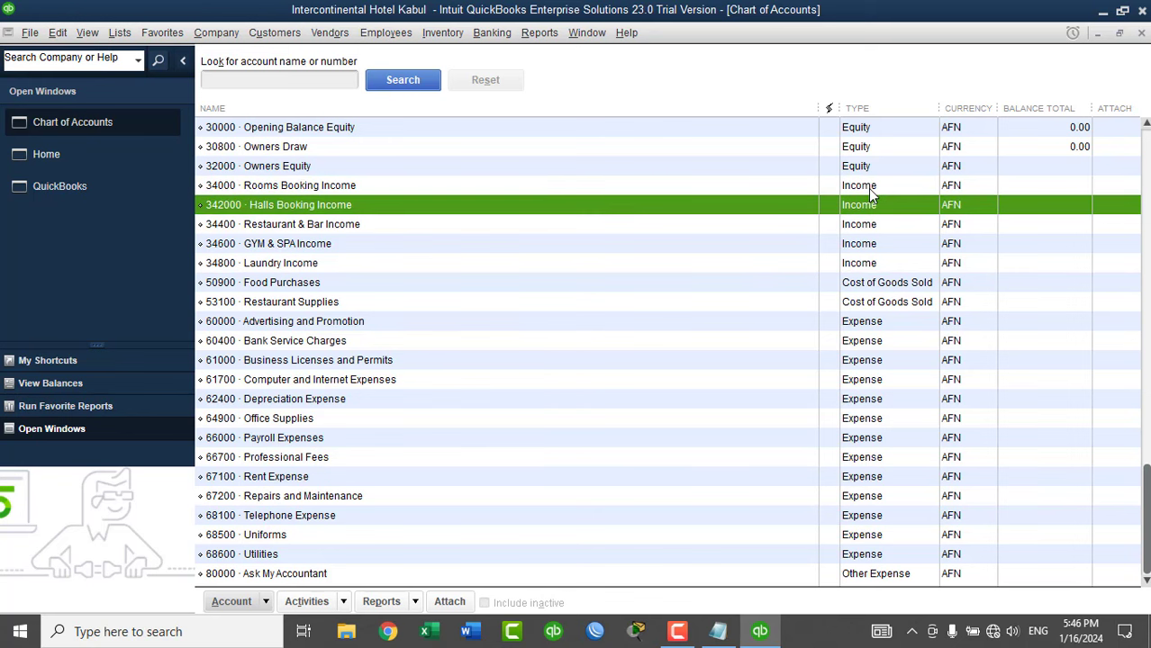
pyautogui.press('Down')
pyautogui.press('Down')
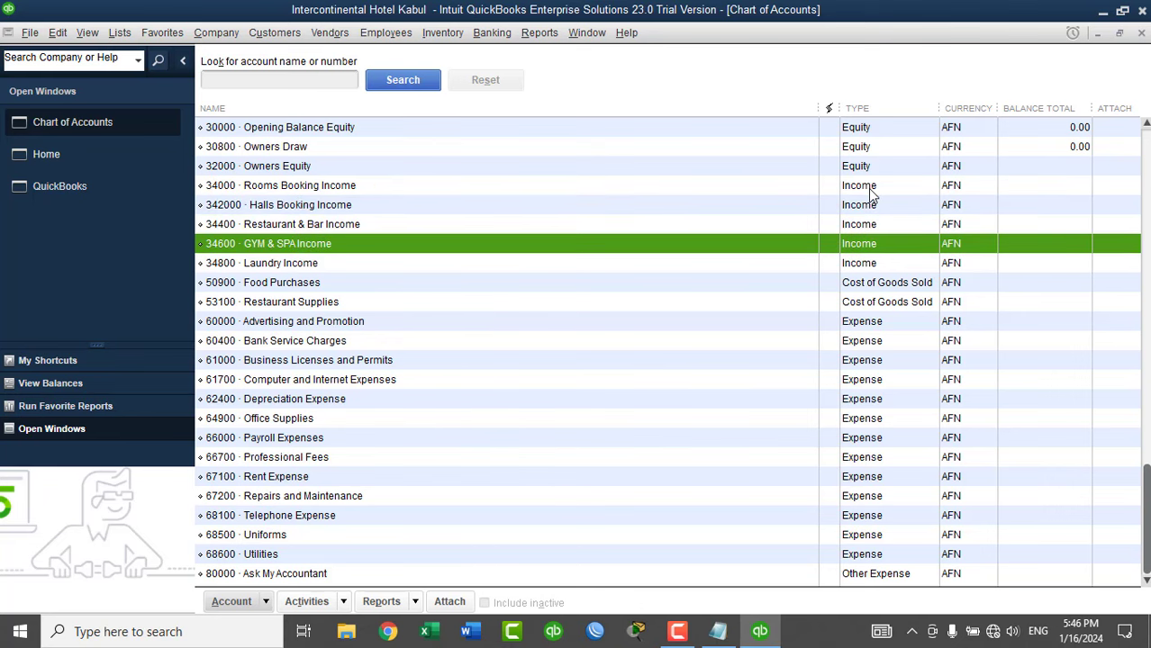
pyautogui.press('Up')
pyautogui.press('Up')
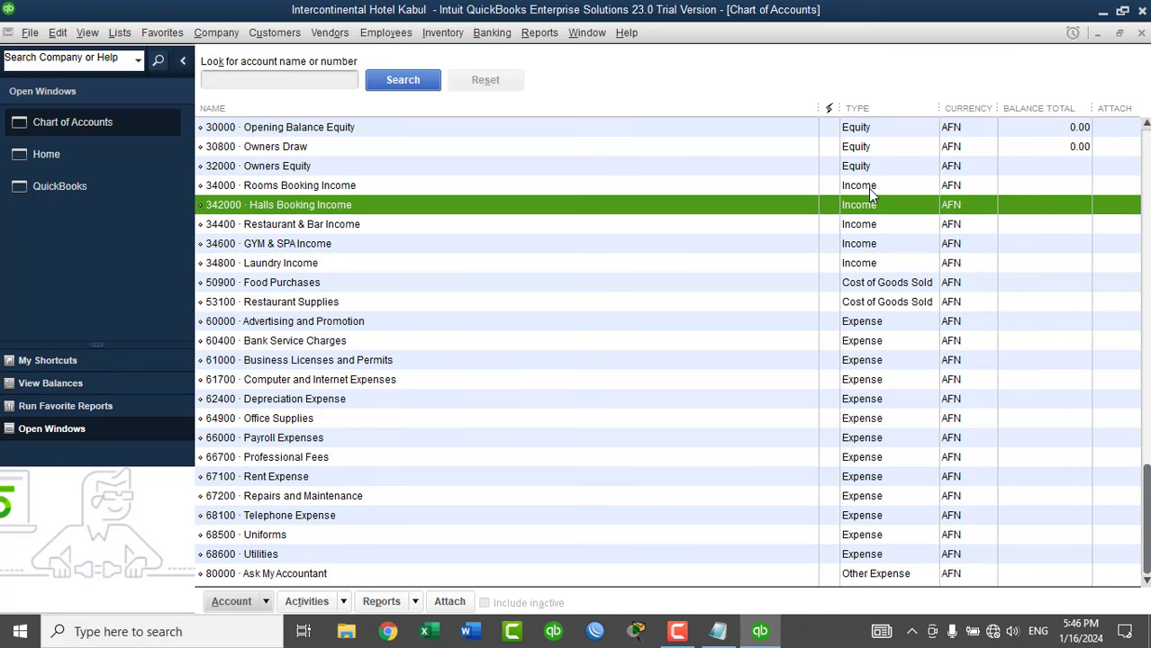
pyautogui.rightClick(363, 205)
# Change the Halls Booking Income account number from 342000 to 34200 and save.
pyautogui.click(398, 268)
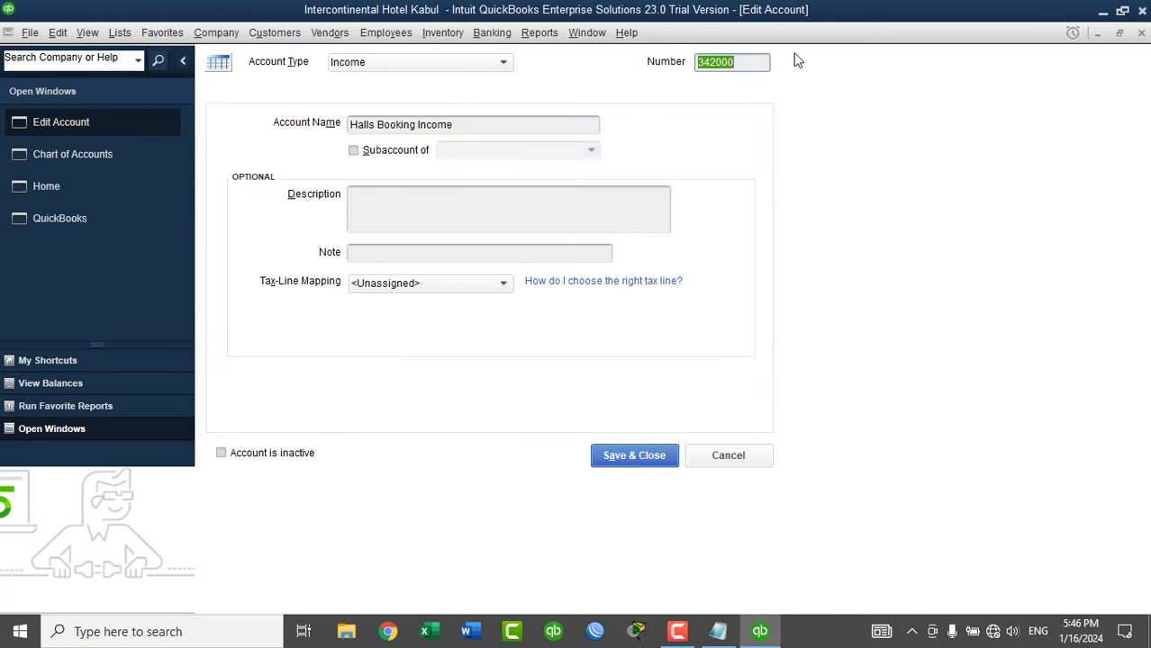
pyautogui.click(751, 62)
pyautogui.press('BackSpace')
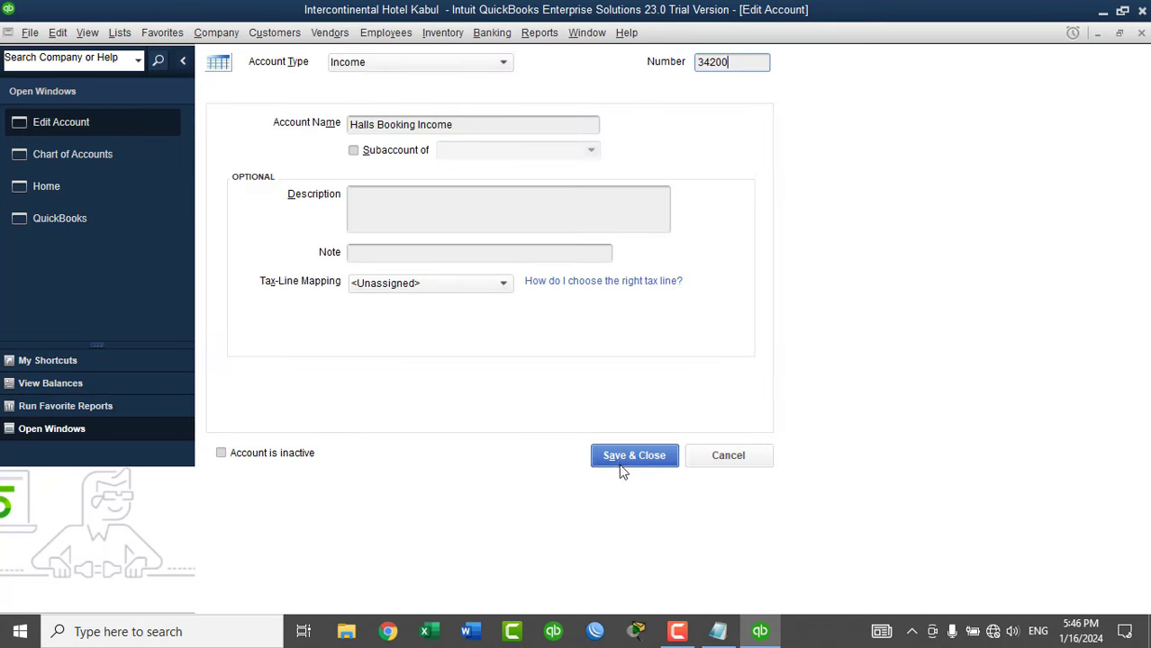
pyautogui.click(618, 454)
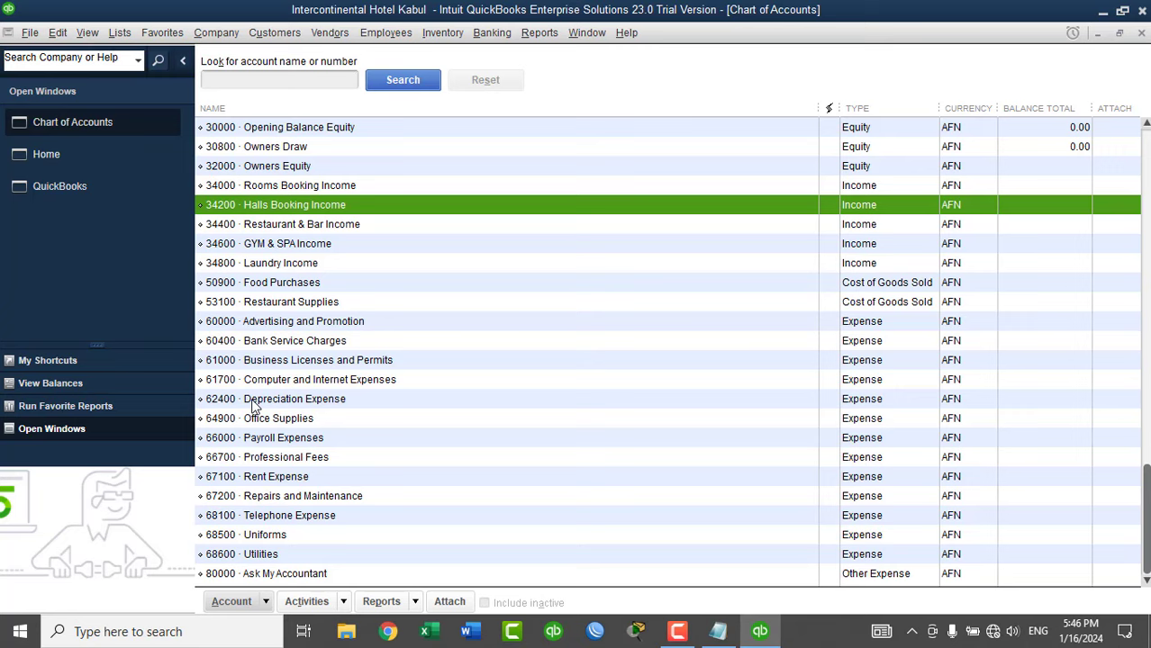
# Start a new Bank account and enter the name Kabul Bank.
pyautogui.hotkey('ctrl', 'n')
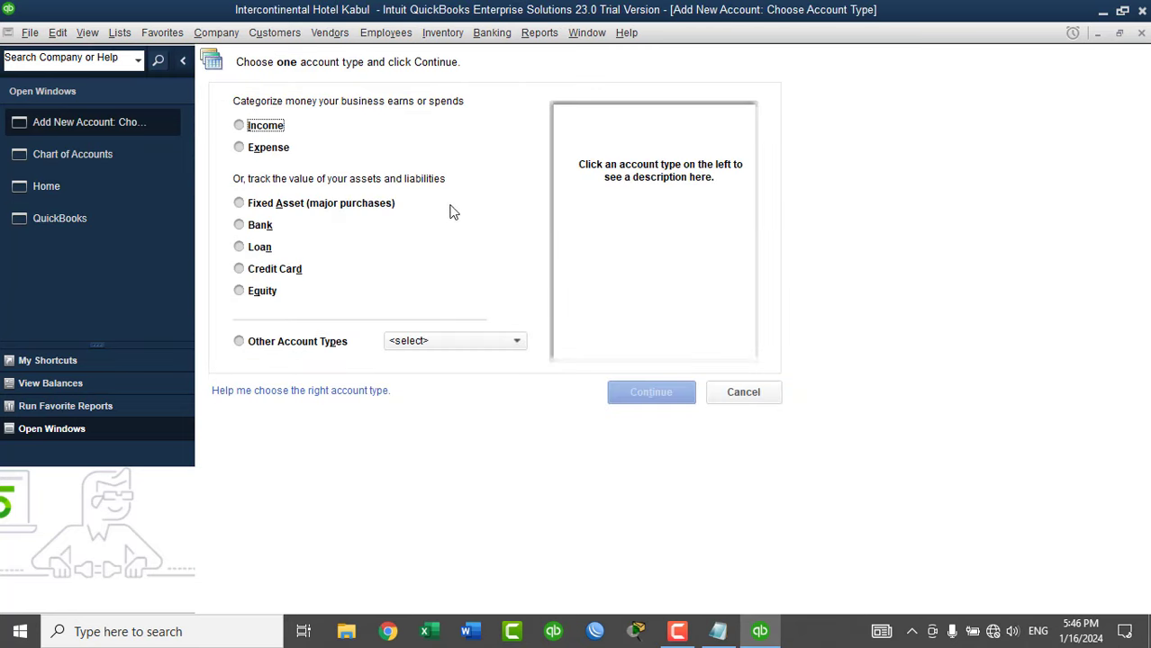
pyautogui.click(259, 226)
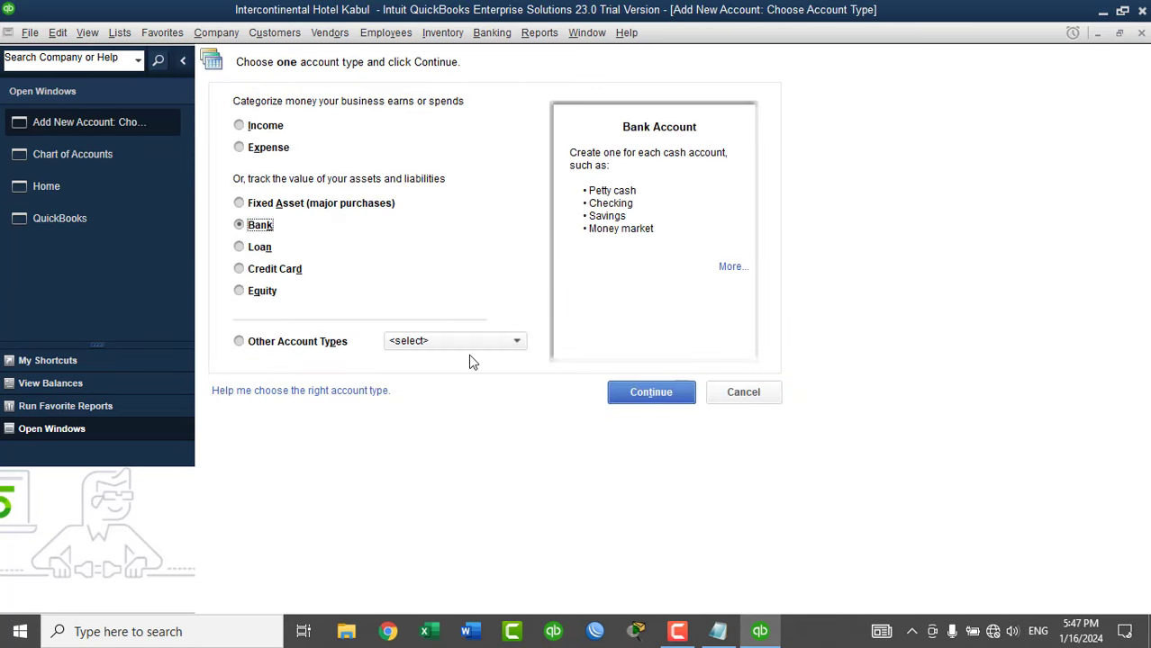
pyautogui.click(630, 390)
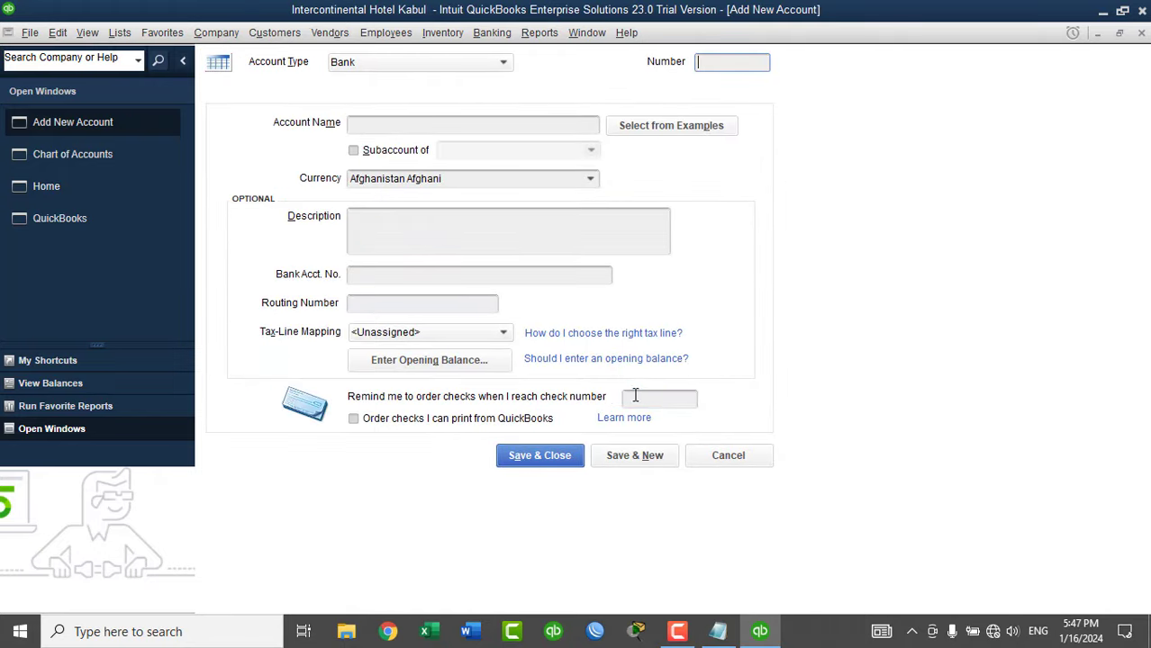
pyautogui.click(412, 128)
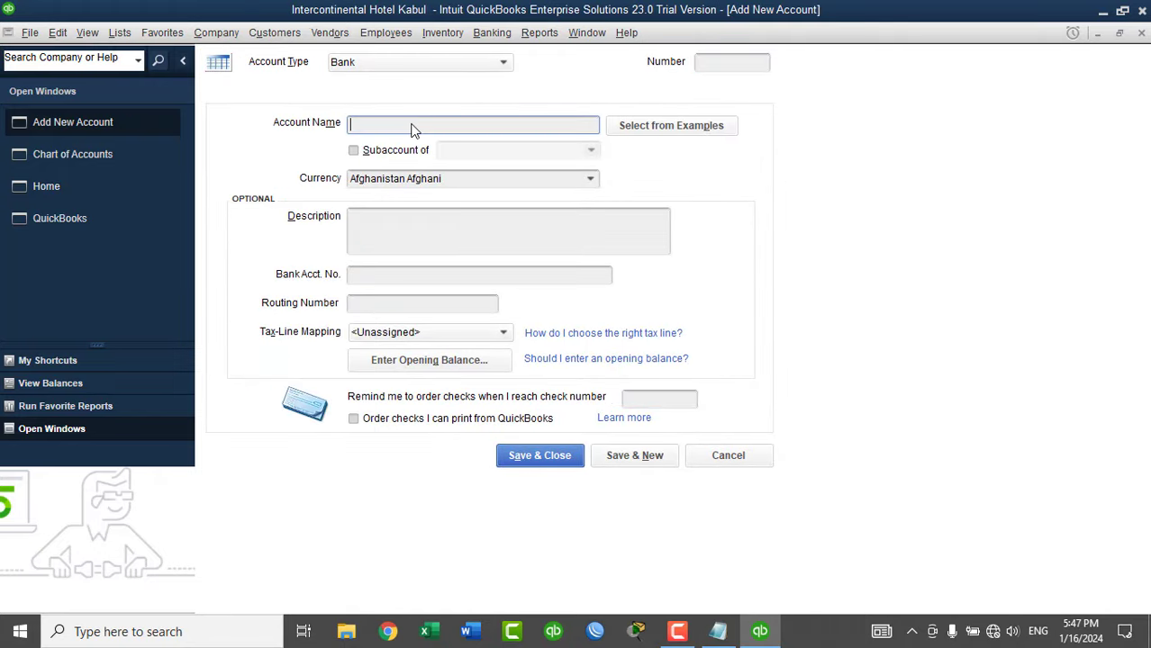
pyautogui.write('Kabul Bank')
# Enter account number 14000 and complete the name as Kabul Bank - AFN.
pyautogui.click(89, 160)
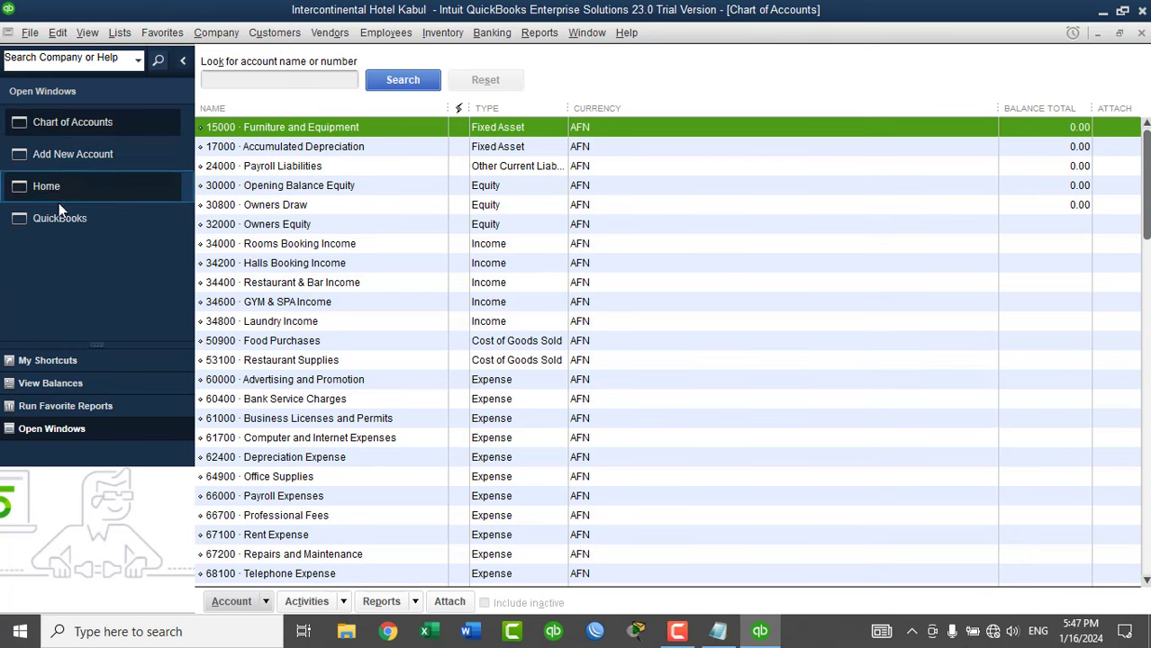
pyautogui.click(73, 154)
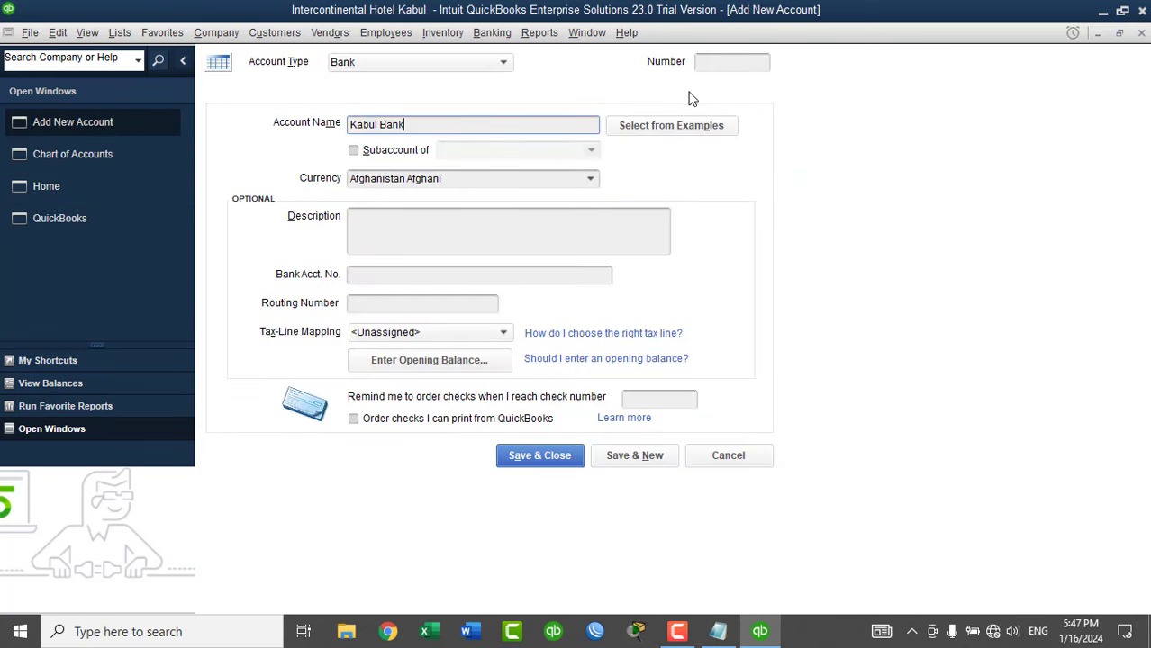
pyautogui.click(714, 63)
pyautogui.write('14000')
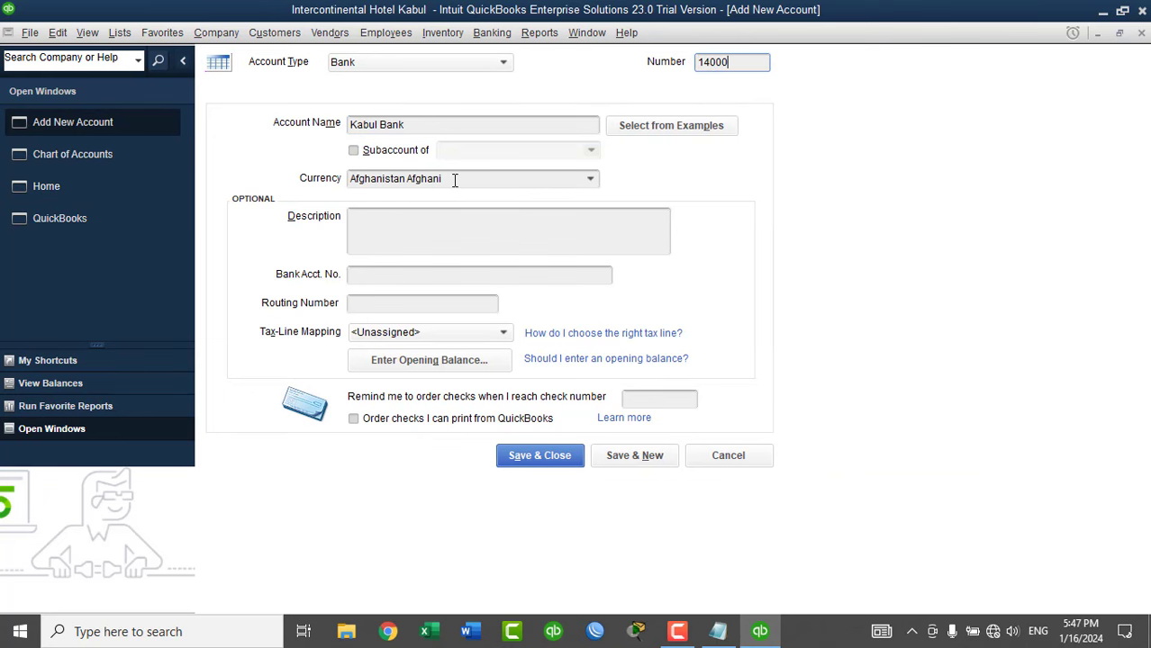
pyautogui.click(432, 126)
pyautogui.write('- AFN')
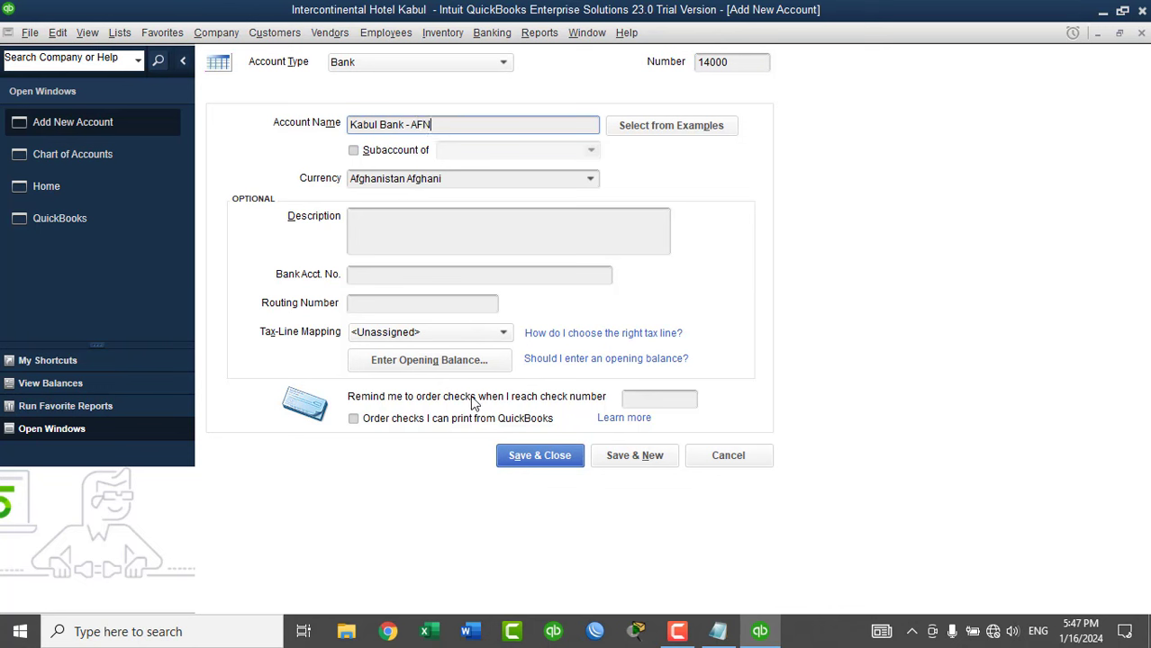
# Save Kabul Bank - AFN, then fill in account 14200 Kabul Bank - USD in US Dollar.
pyautogui.click(619, 457)
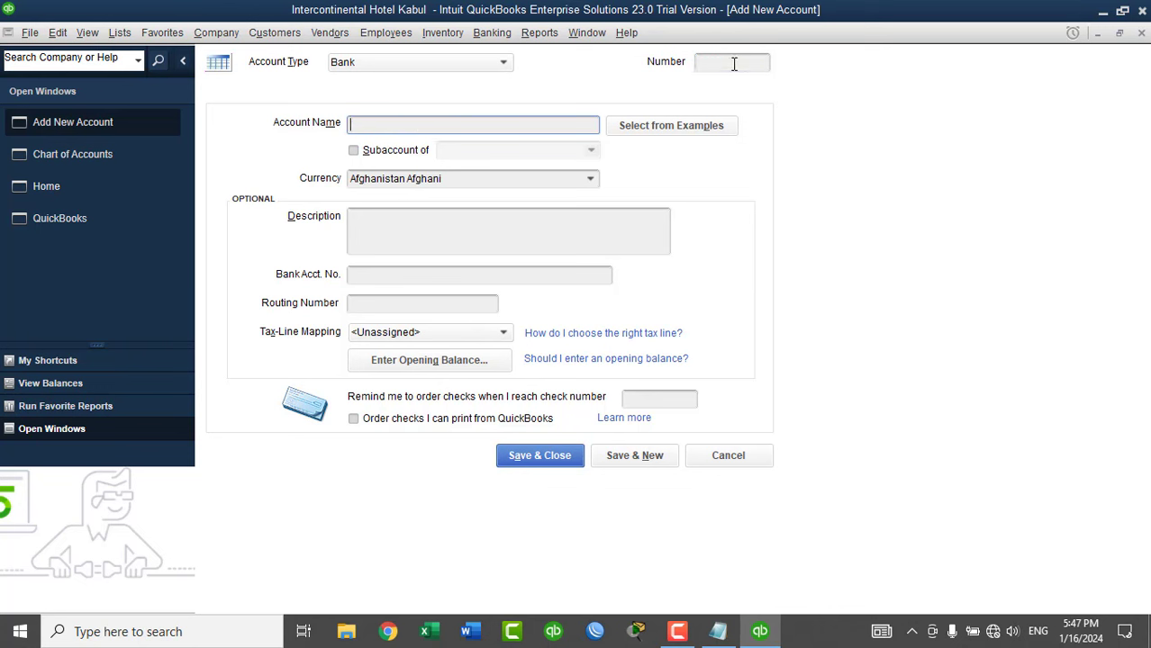
pyautogui.click(733, 63)
pyautogui.write('1')
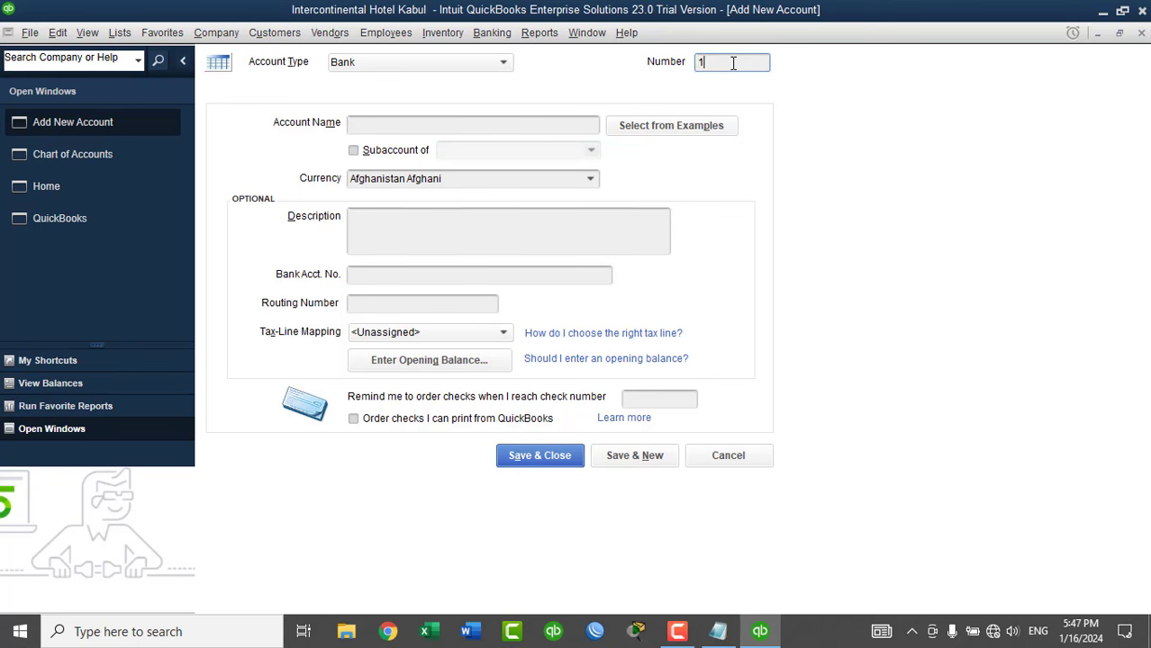
pyautogui.write('4200')
pyautogui.click(419, 133)
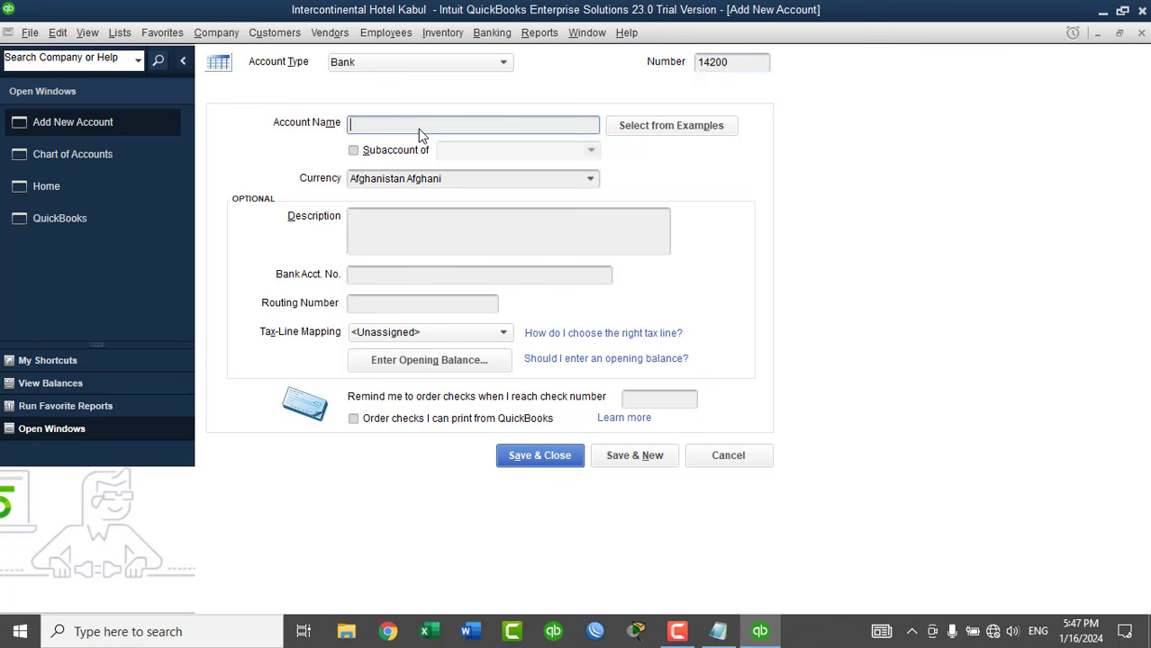
pyautogui.write('Kabul Bank -0')
pyautogui.press('BackSpace')
pyautogui.write('USD')
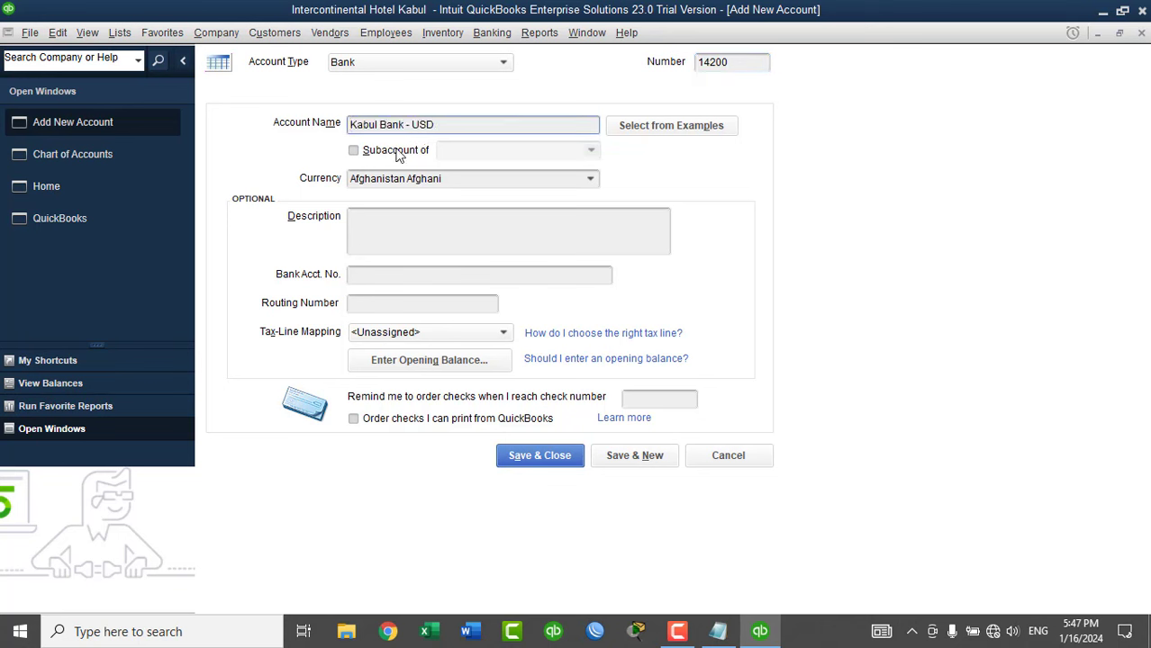
pyautogui.click(591, 178)
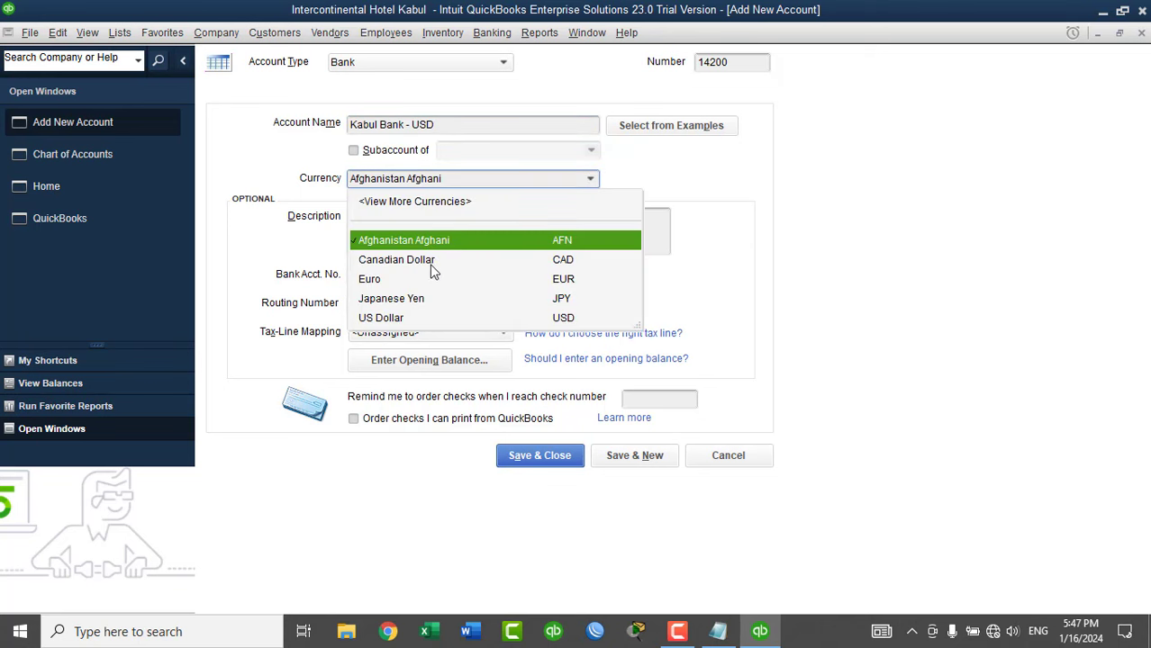
pyautogui.click(406, 317)
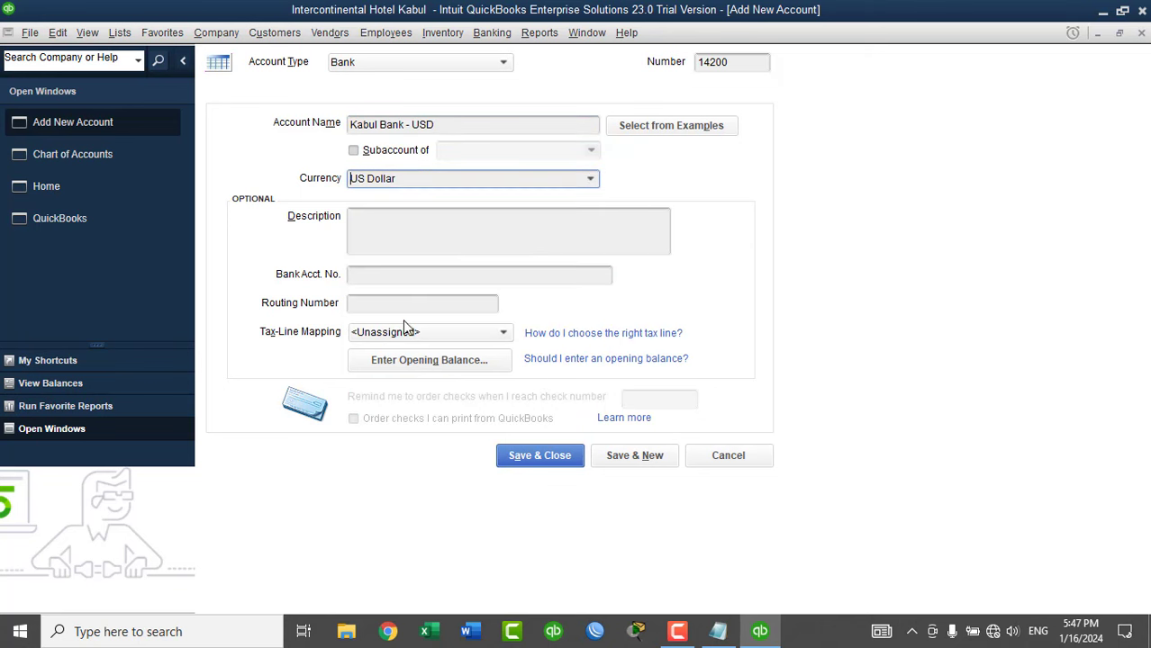
# Save it, then add and save bank account 14400 Cash Account - AFN.
pyautogui.click(622, 457)
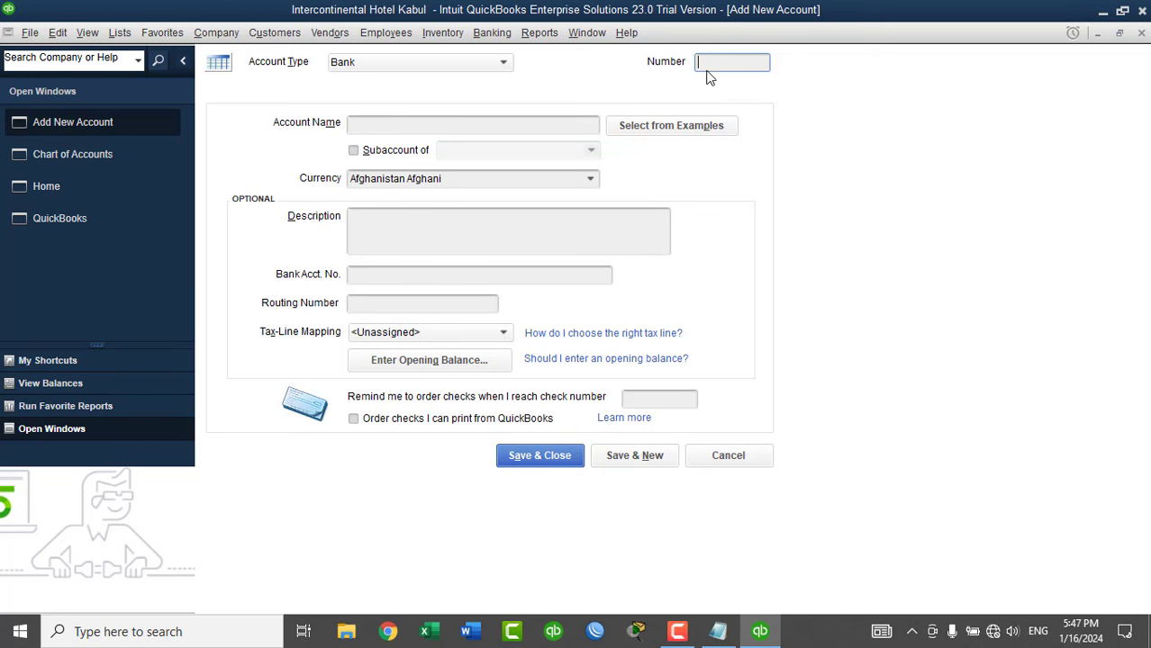
pyautogui.write('14400')
pyautogui.click(503, 126)
pyautogui.write('C')
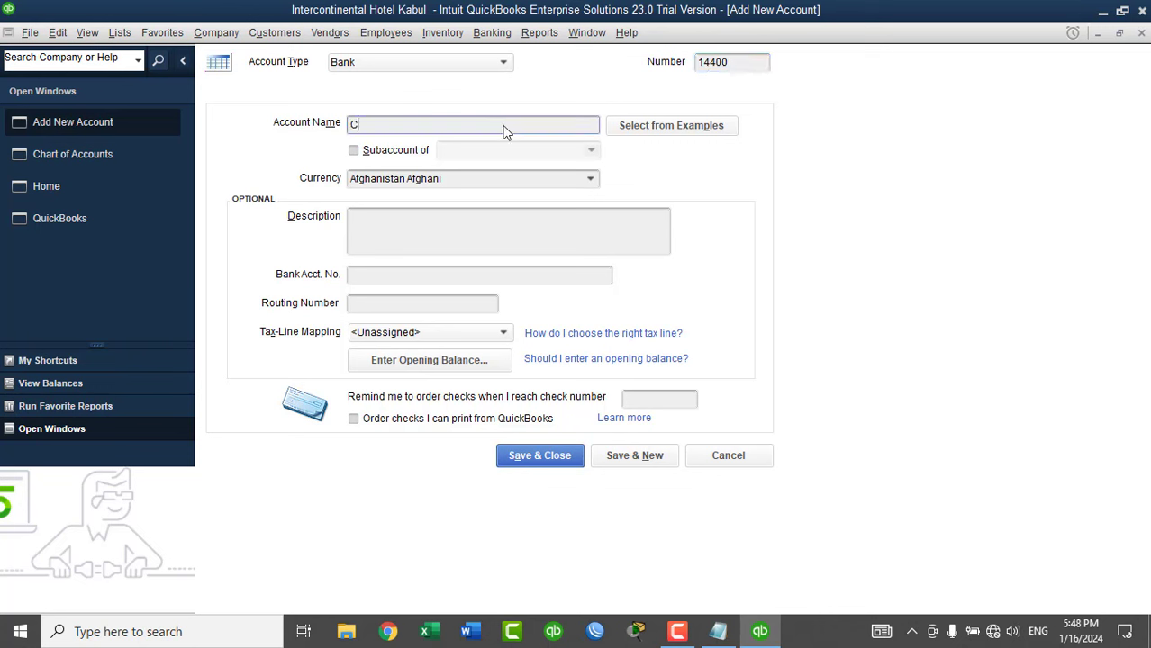
pyautogui.write('ash Account - AFN')
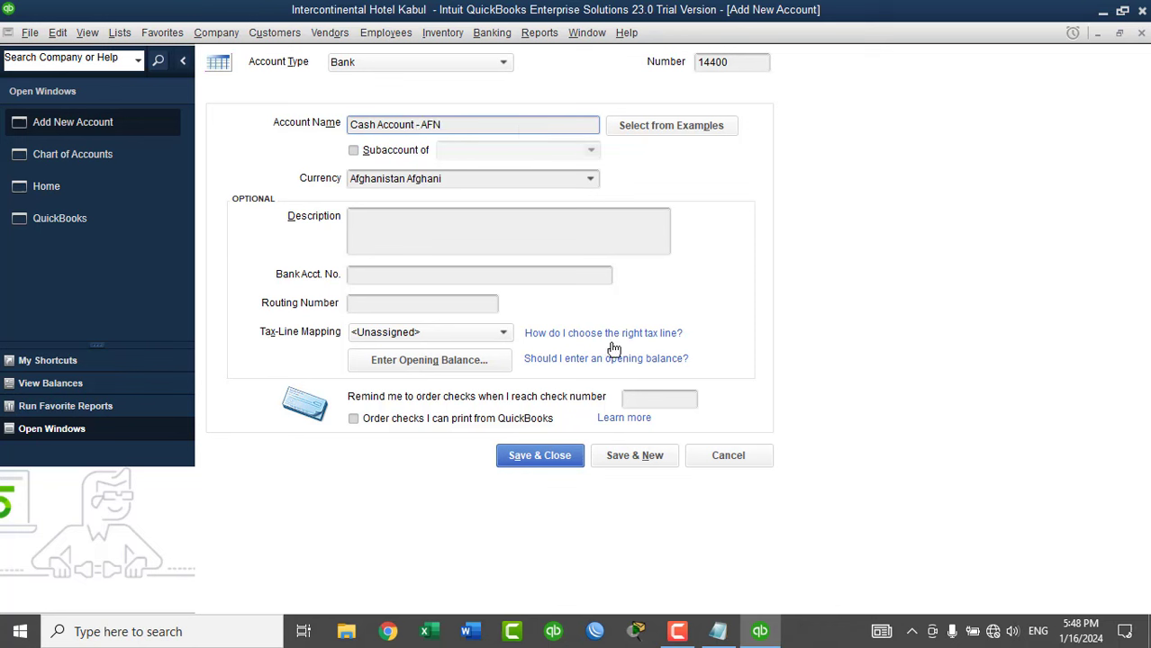
pyautogui.click(635, 456)
# Fill in bank account 14600 Cash Account - USD with currency US Dollar.
pyautogui.click(721, 126)
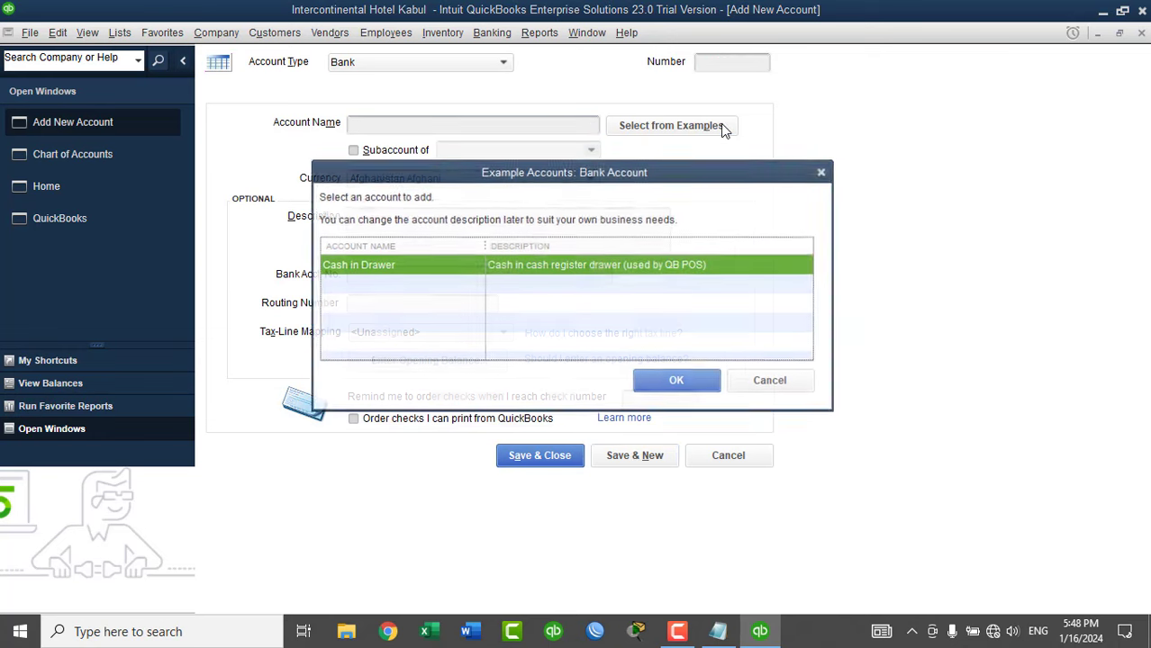
pyautogui.click(770, 380)
pyautogui.click(734, 66)
pyautogui.write('1460')
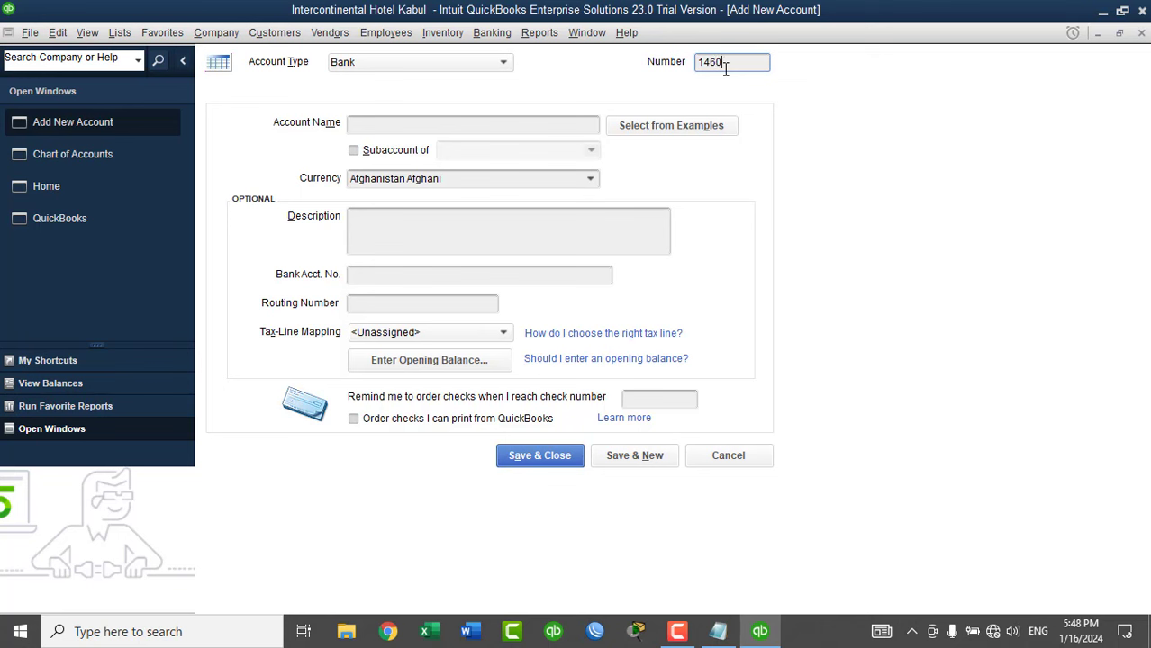
pyautogui.write('0')
pyautogui.click(479, 126)
pyautogui.write('Cas')
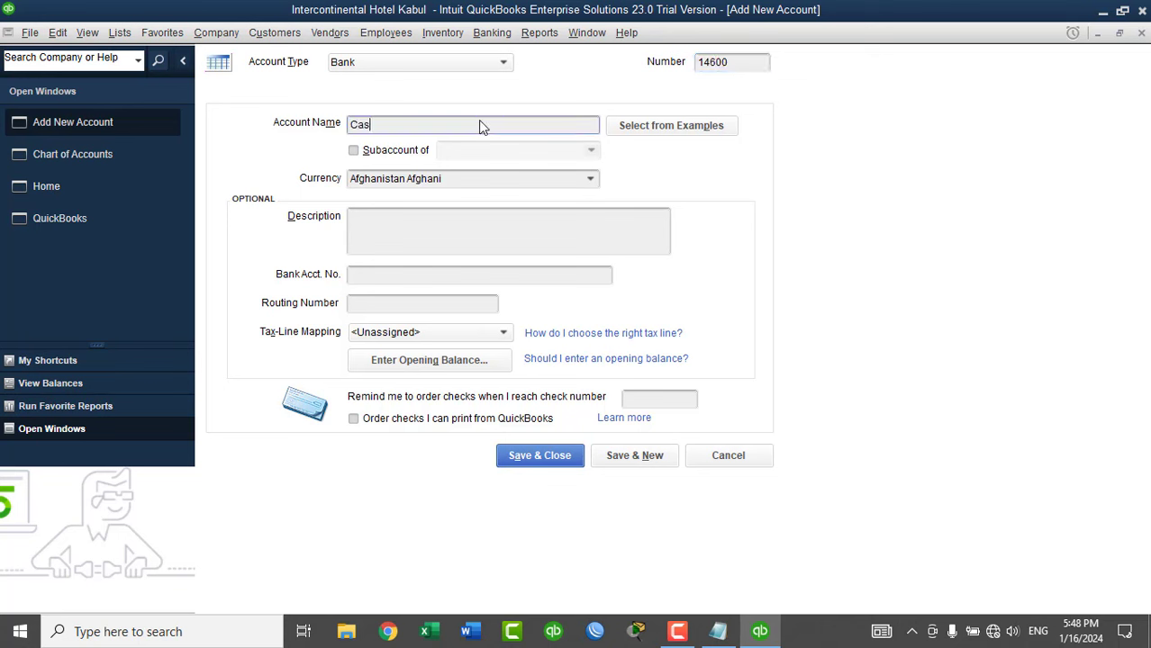
pyautogui.write('h Account - USD')
pyautogui.click(590, 181)
pyautogui.click(589, 184)
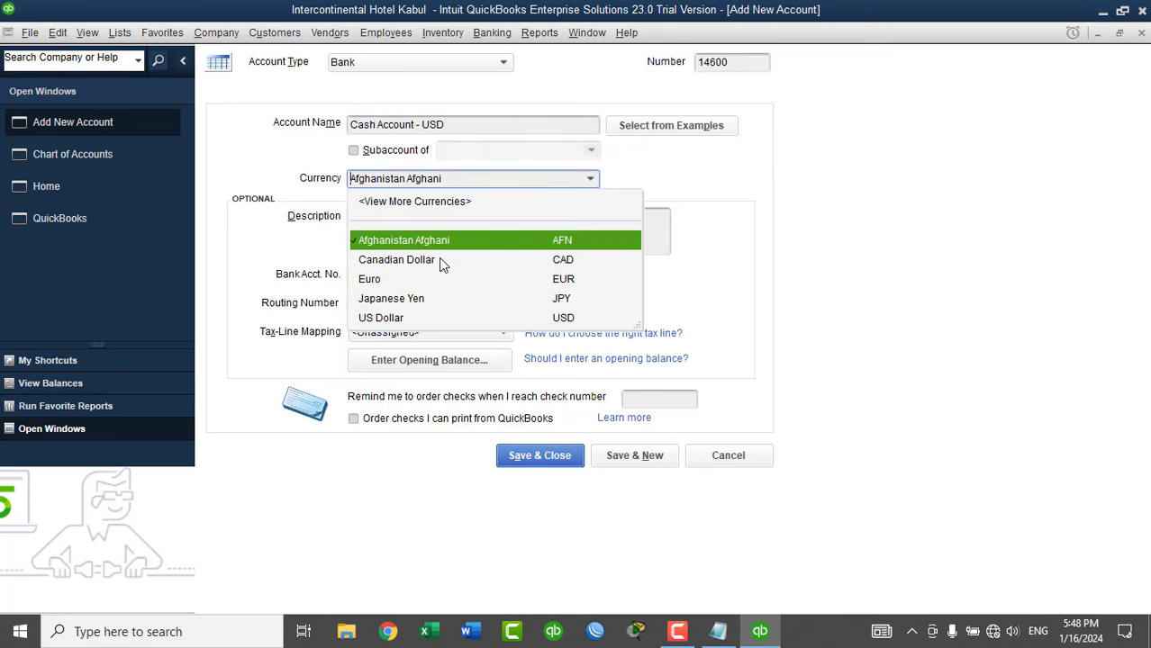
pyautogui.click(410, 320)
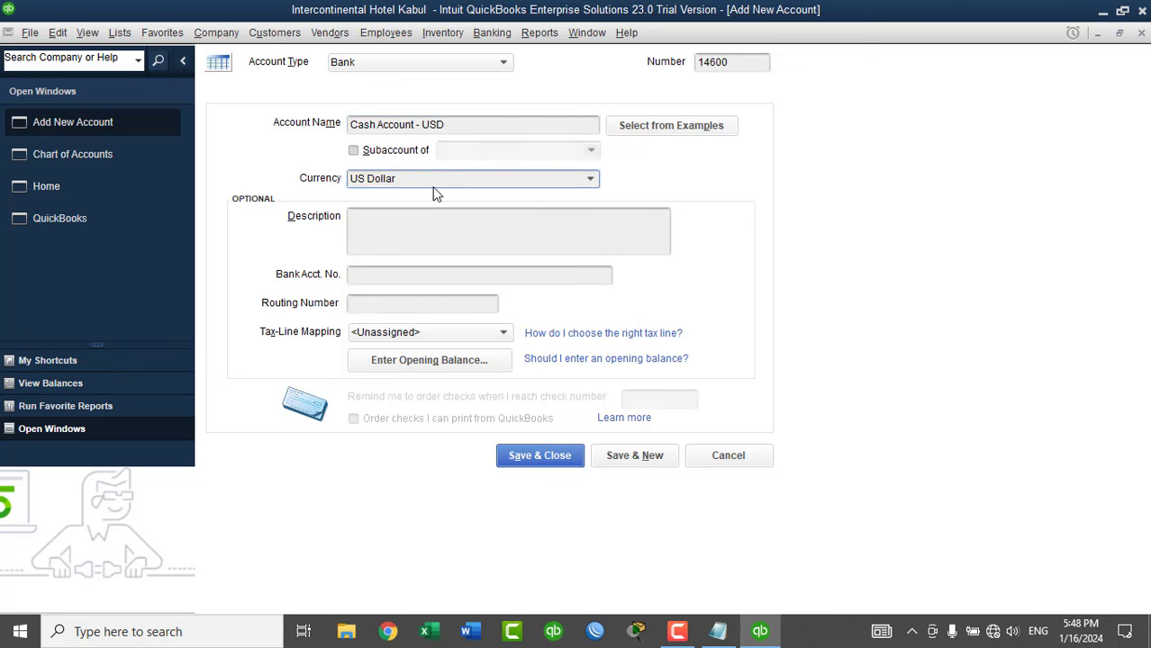
# Save and close it, suppressing the bank feeds notice and declining a bank feed.
pyautogui.click(526, 452)
pyautogui.click(610, 259)
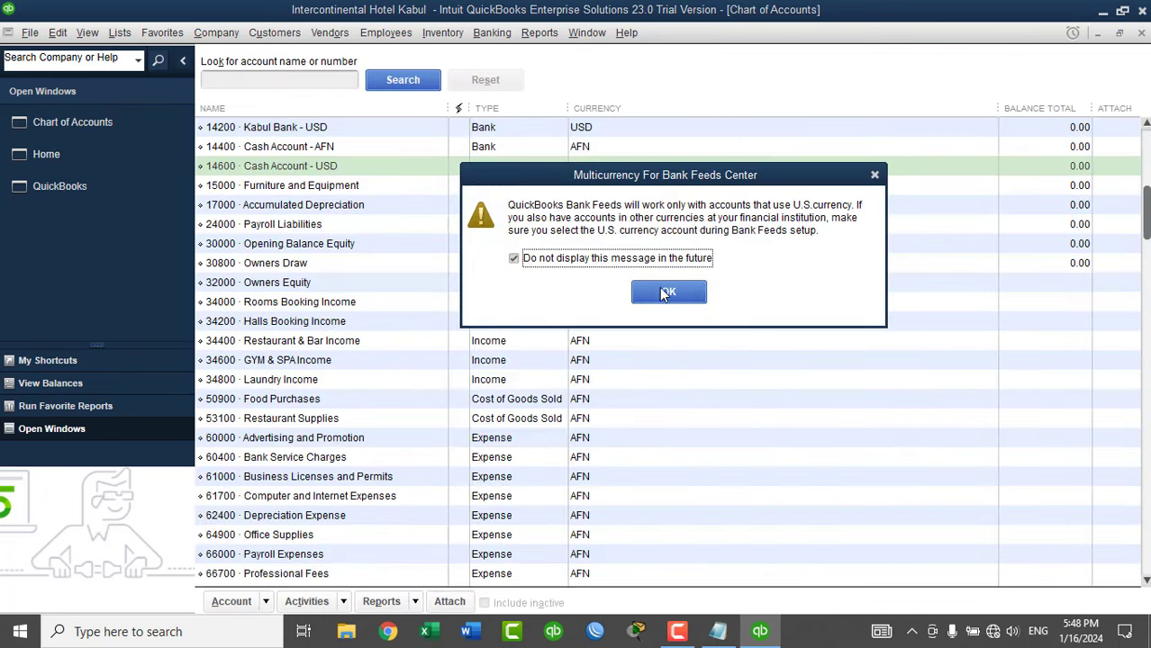
pyautogui.click(668, 292)
pyautogui.click(497, 245)
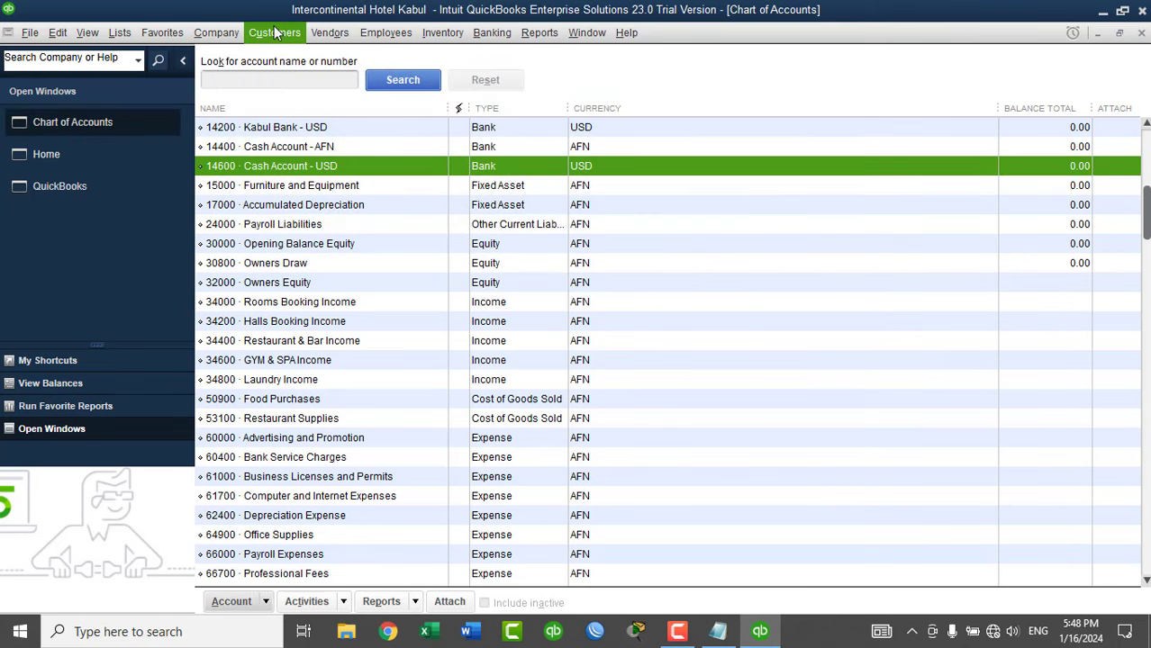
# Open the Currency List from Company > Manage Currency and hide inactive currencies.
pyautogui.click(216, 33)
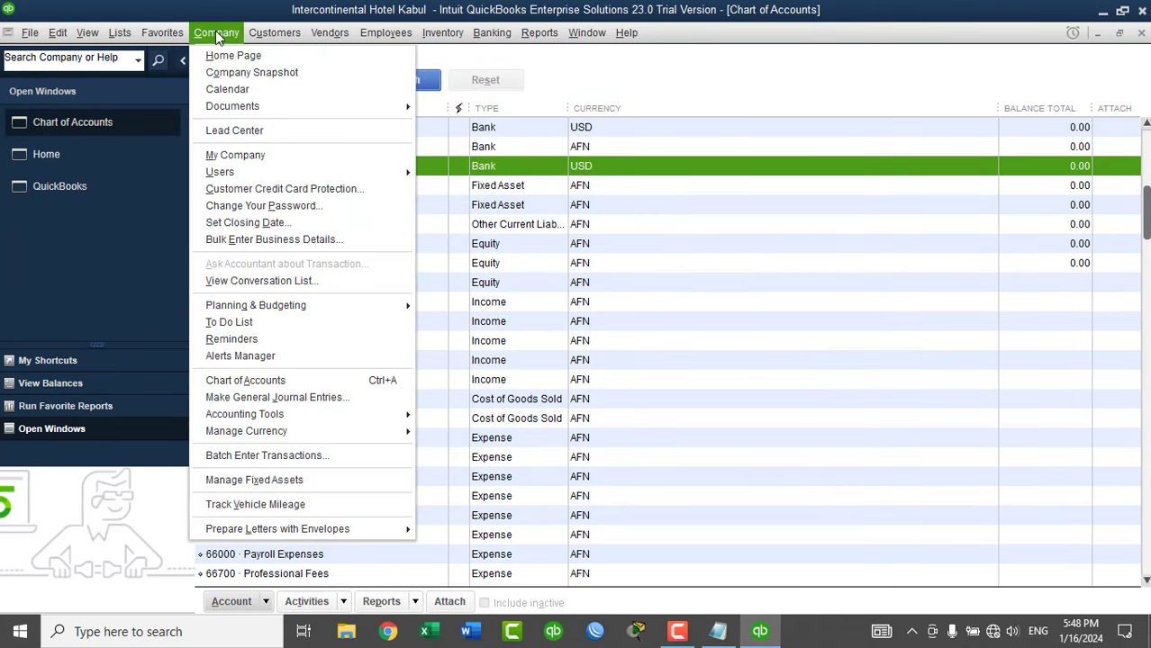
pyautogui.moveTo(291, 420)
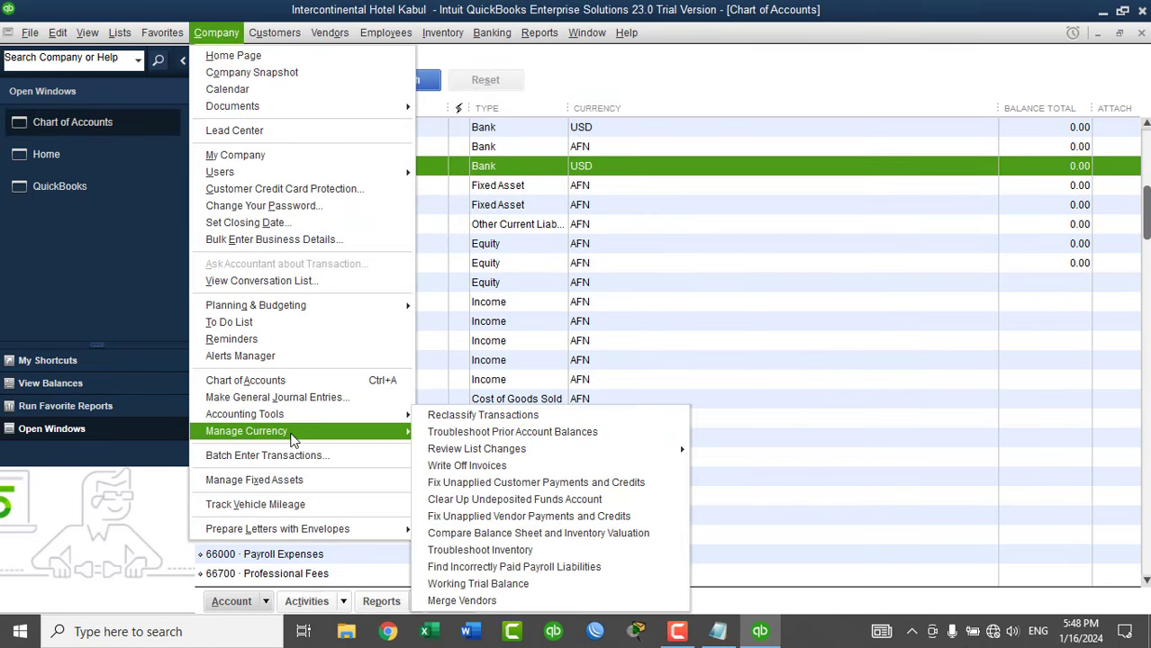
pyautogui.click(479, 480)
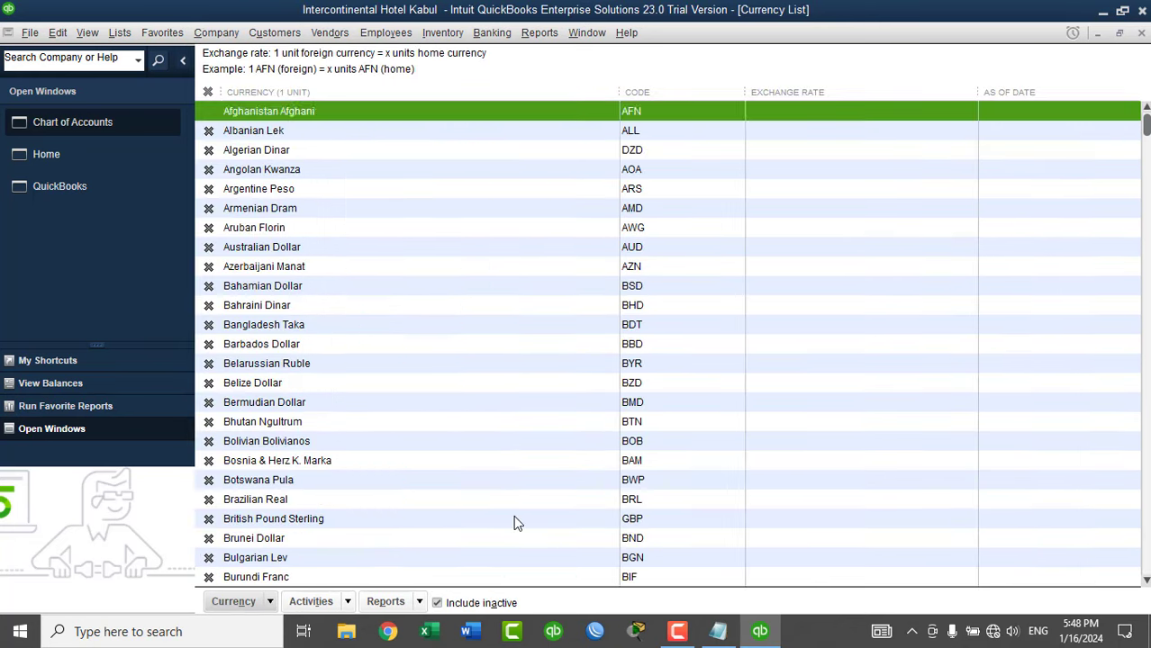
pyautogui.click(458, 605)
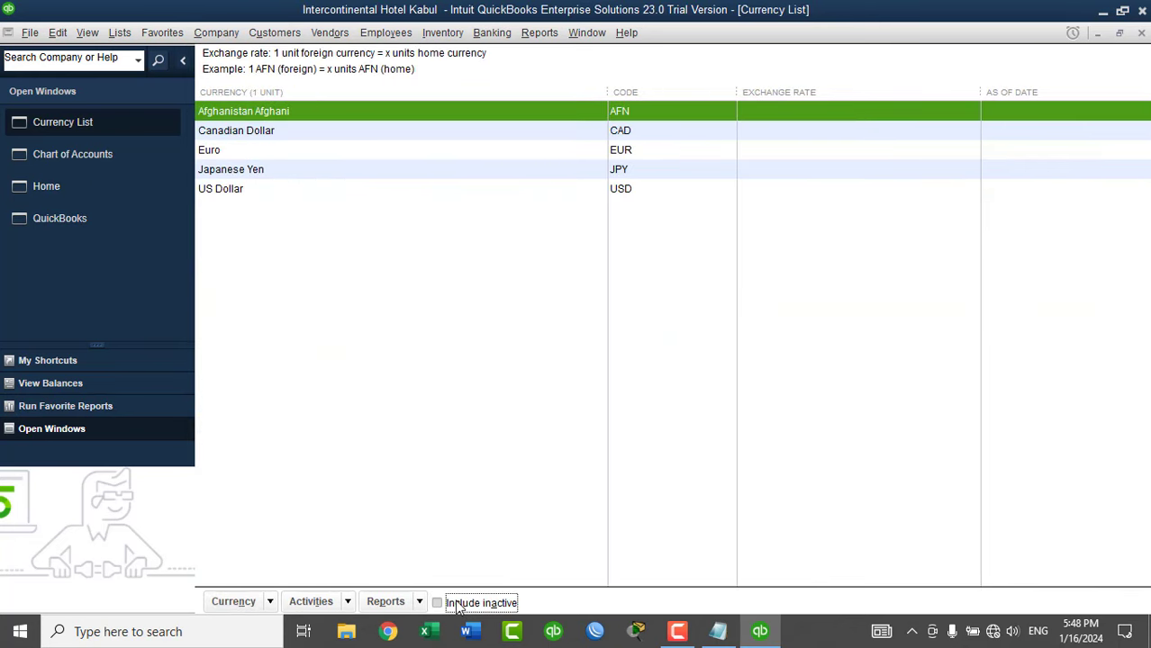
# Make Canadian Dollar, Euro and Japanese Yen inactive, then close the Currency List.
pyautogui.rightClick(244, 133)
pyautogui.click(290, 199)
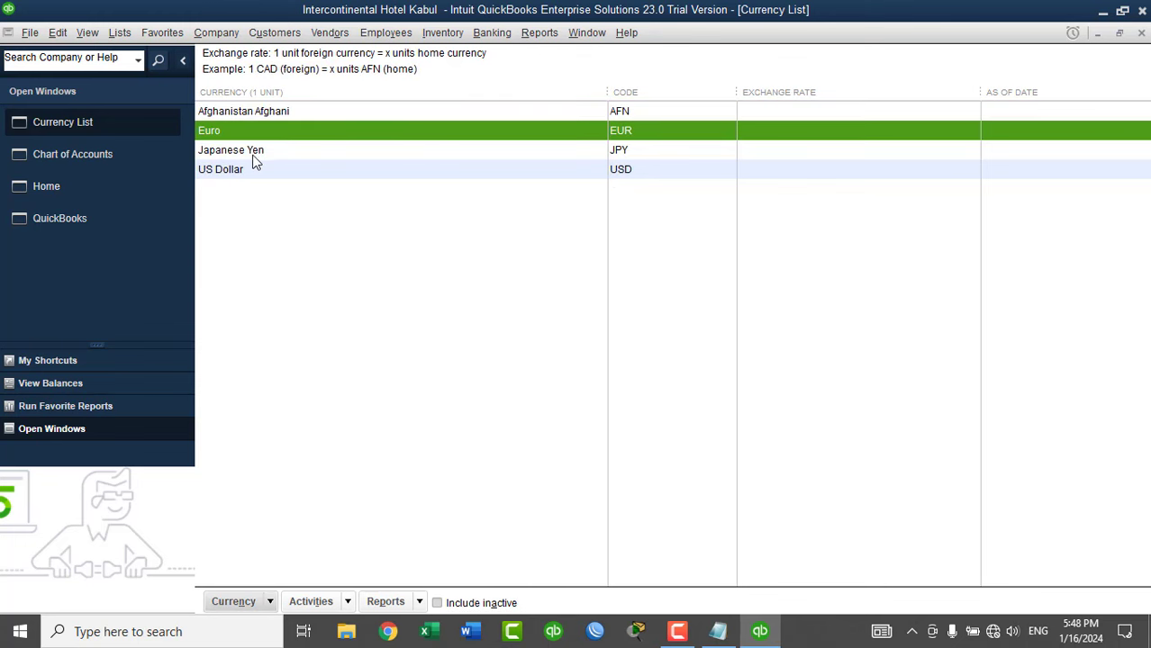
pyautogui.rightClick(225, 128)
pyautogui.click(281, 198)
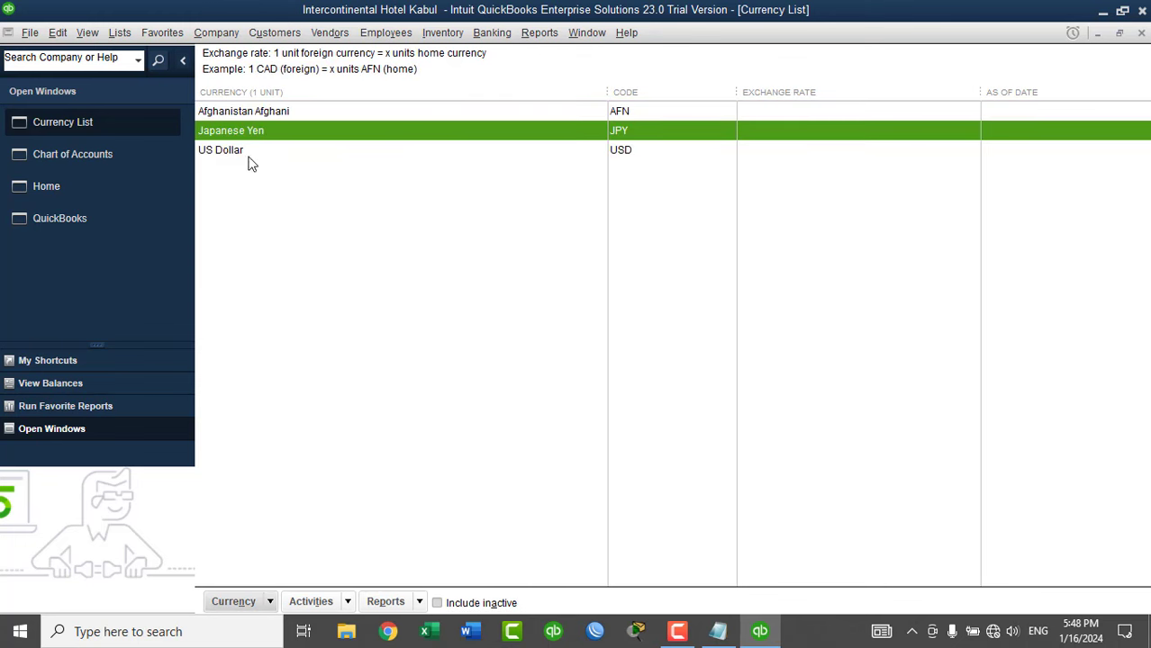
pyautogui.rightClick(232, 132)
pyautogui.click(272, 199)
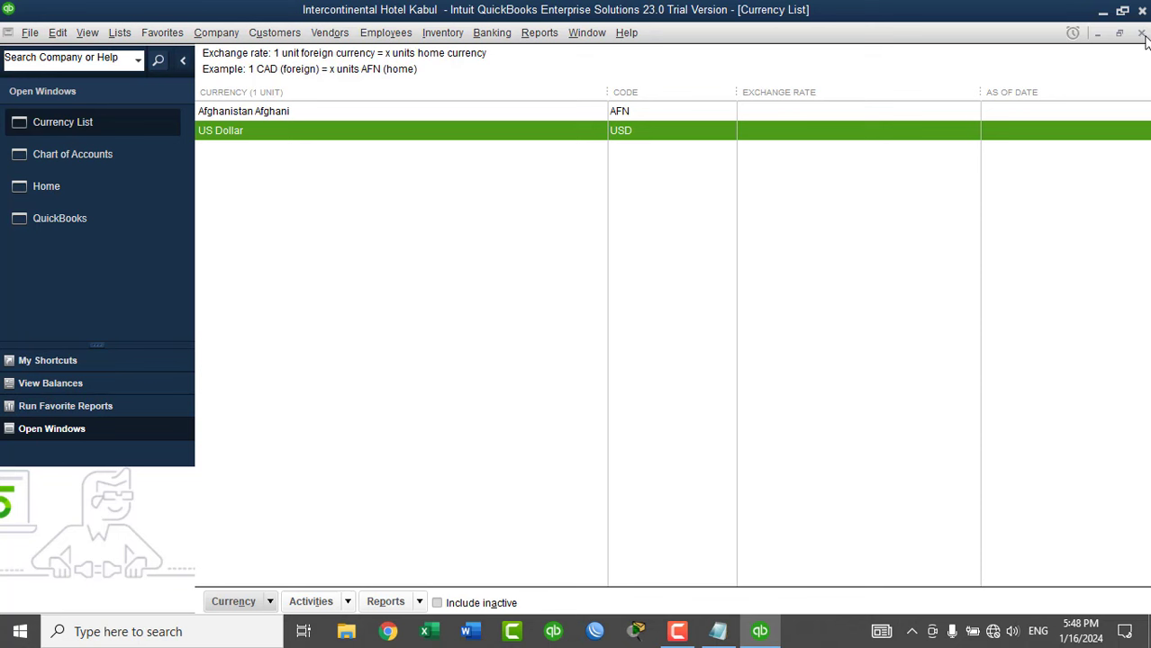
pyautogui.click(1141, 34)
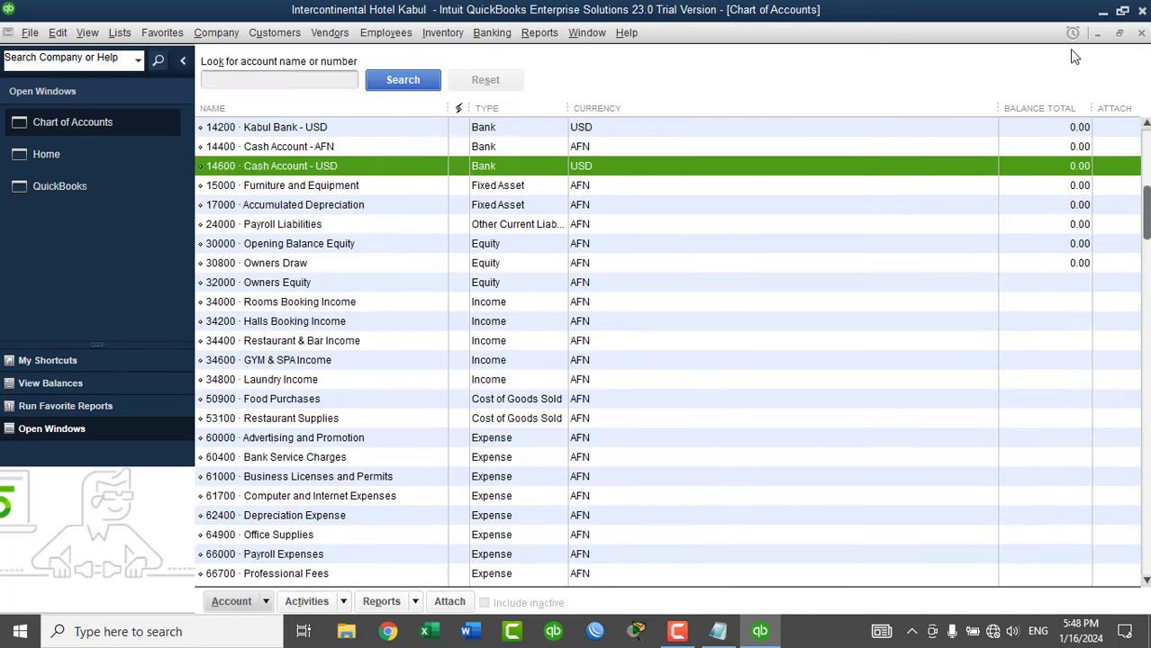
# Review the new accounts 14400, 14600 and 14000, then close the Chart of Accounts.
pyautogui.click(319, 148)
pyautogui.click(329, 173)
pyautogui.click(1145, 124)
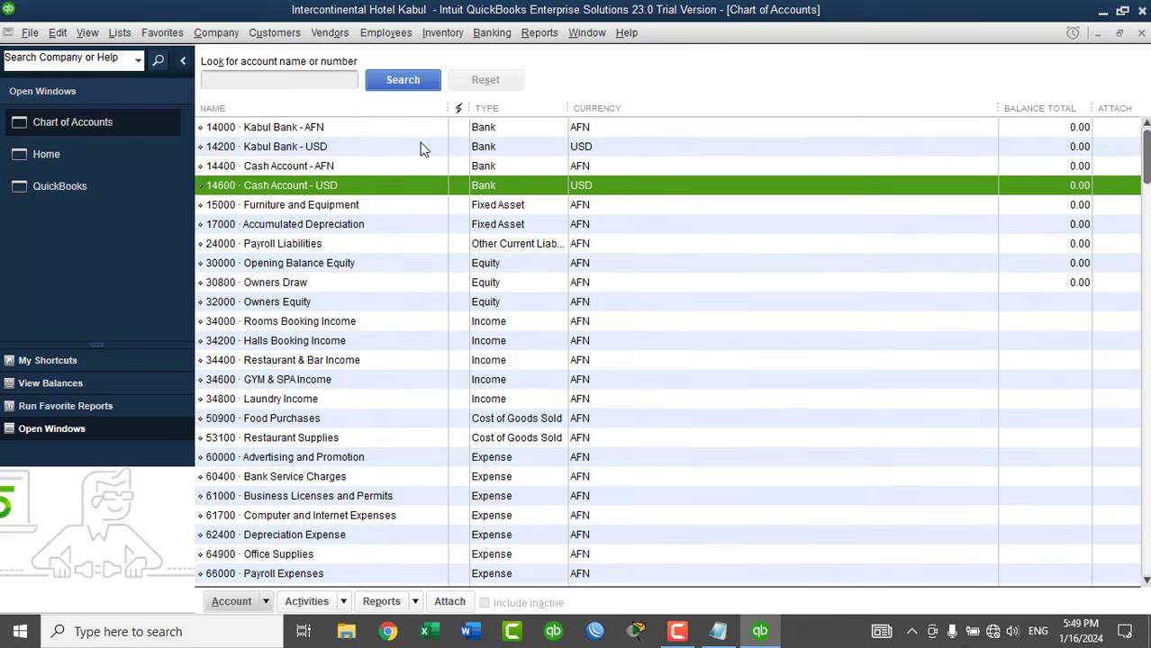
pyautogui.click(330, 130)
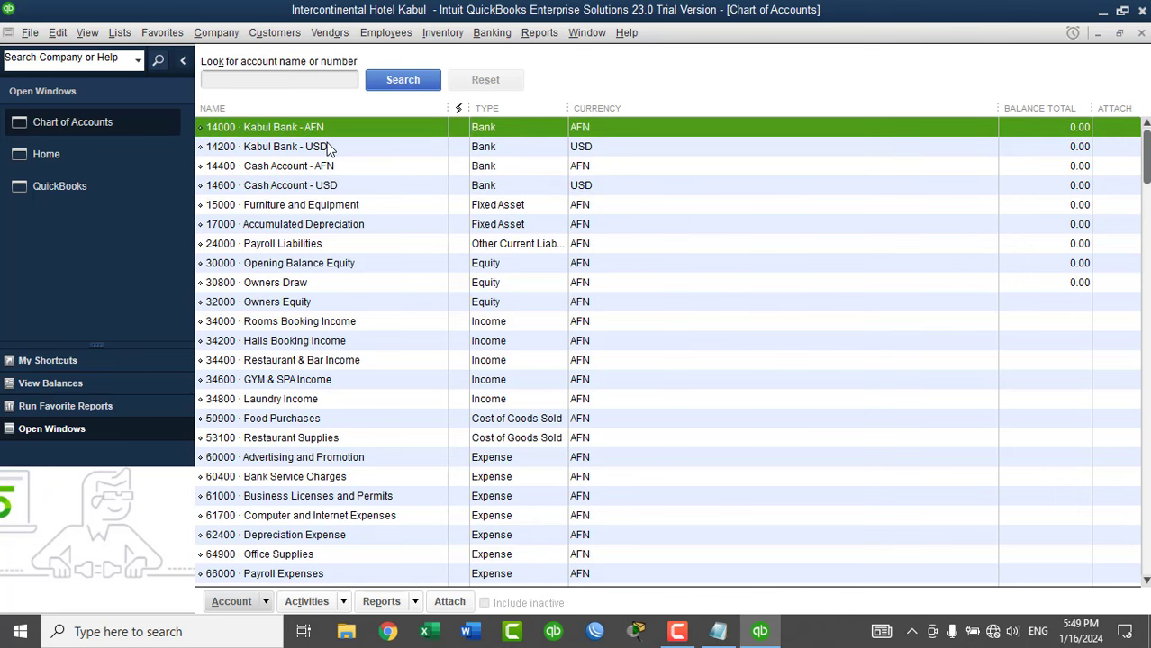
pyautogui.click(327, 149)
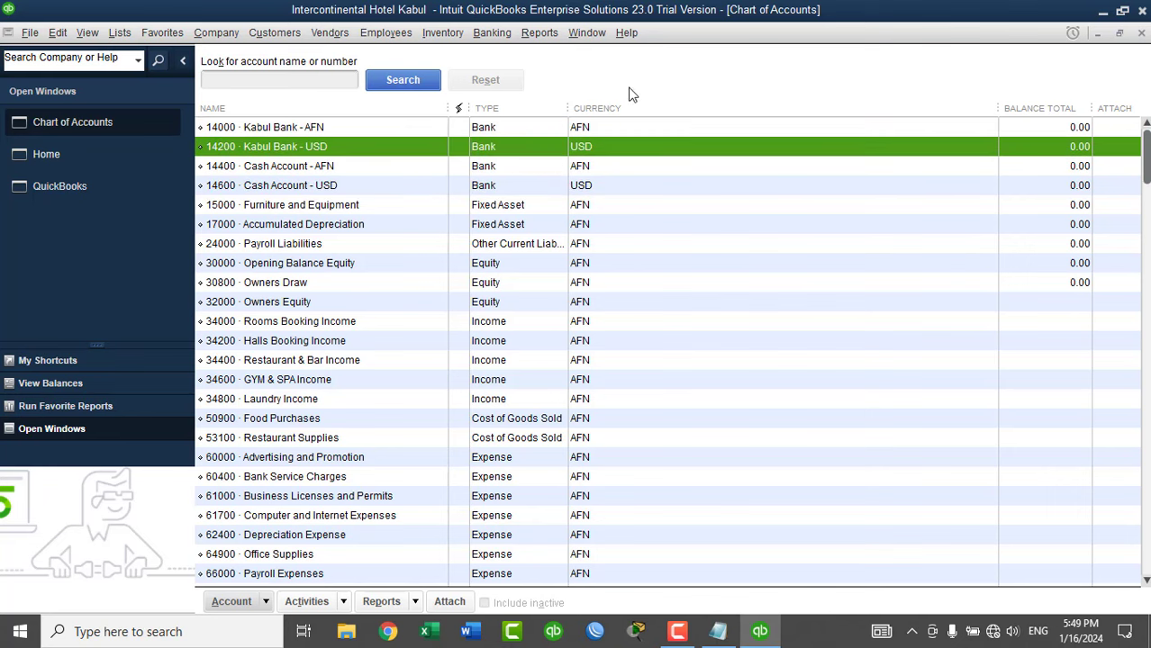
pyautogui.click(1141, 34)
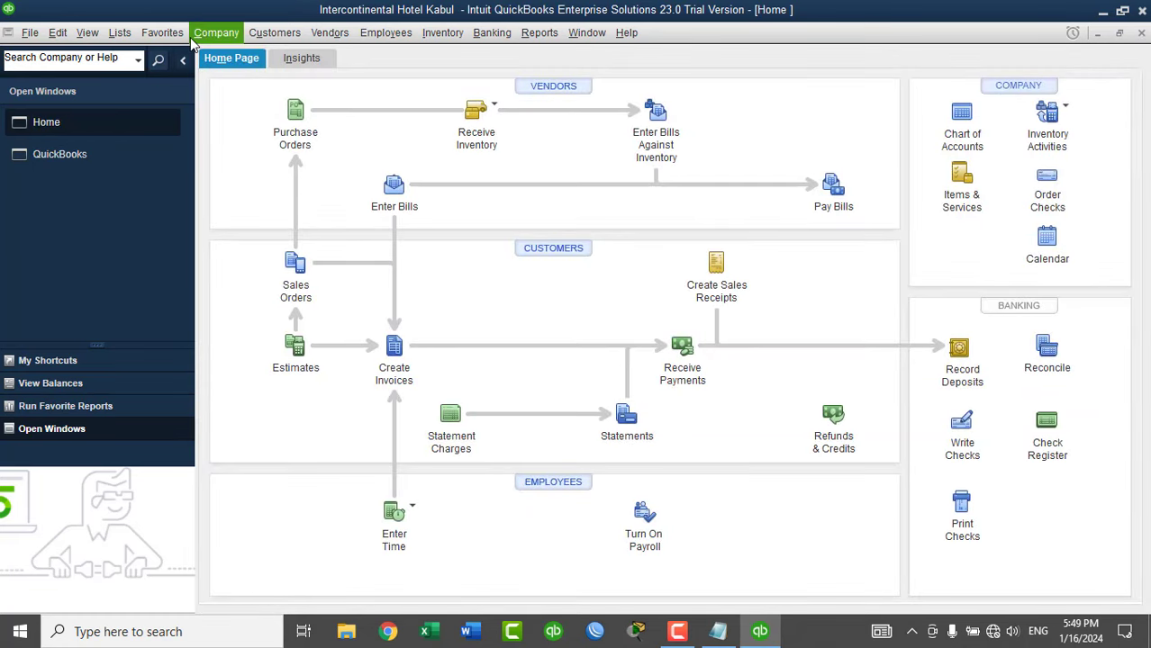
# Open Lists > Item List and start a New item from its right-click menu.
pyautogui.click(119, 36)
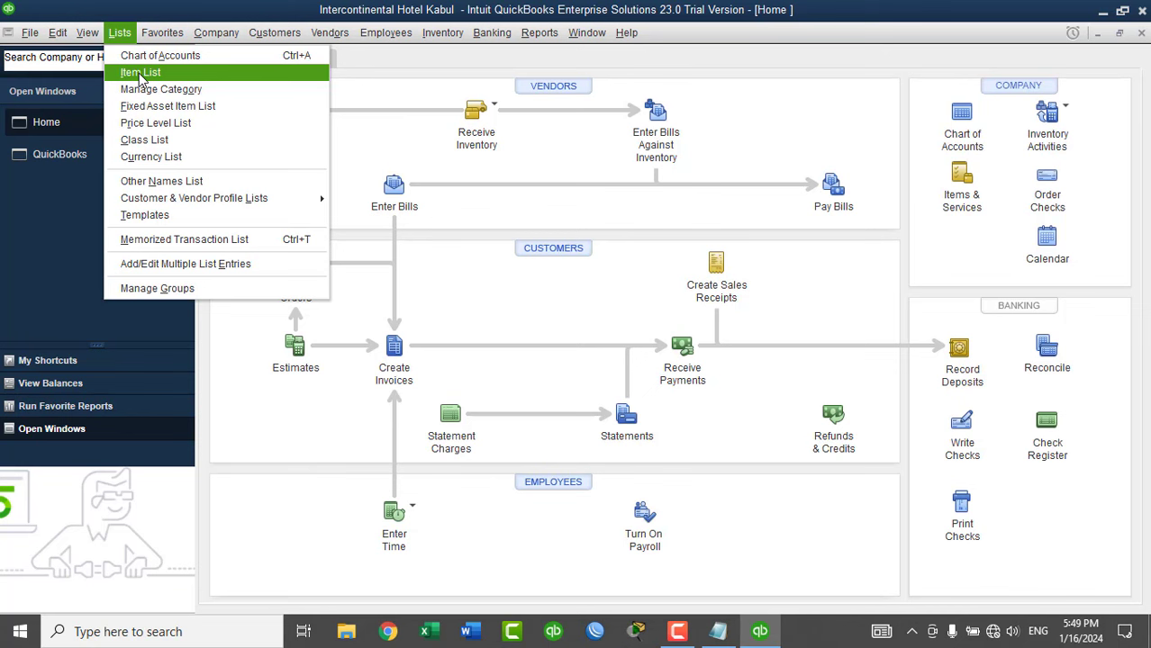
pyautogui.click(140, 74)
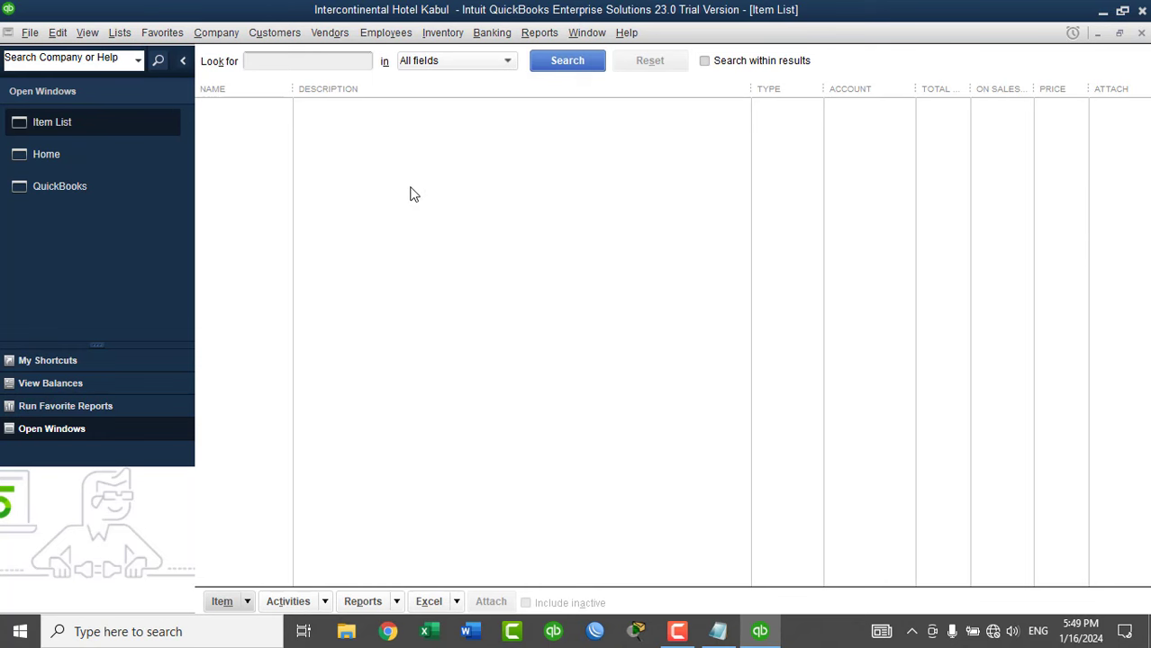
pyautogui.rightClick(410, 195)
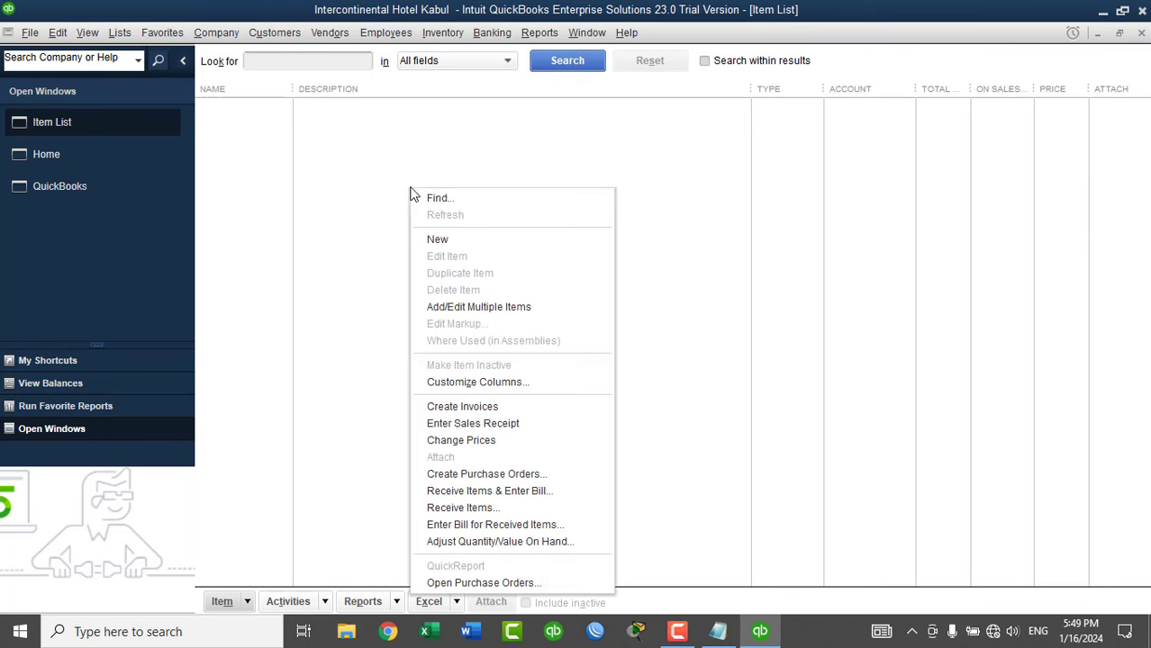
pyautogui.click(450, 244)
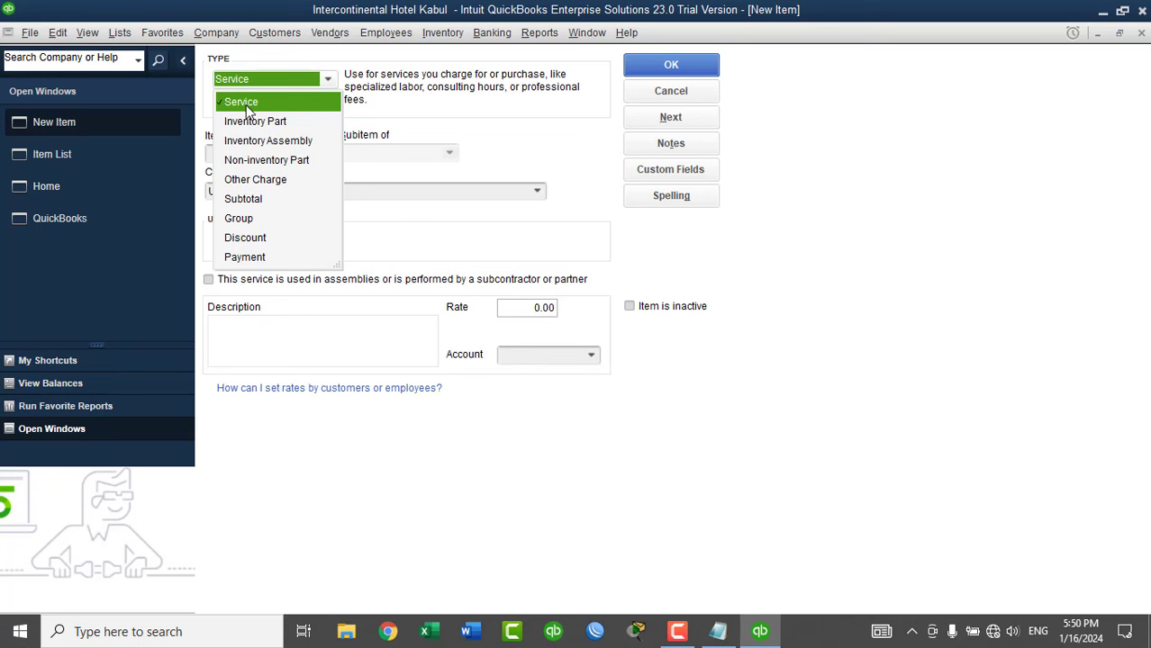
# Name the Service item Room Booking Services, correcting 'Rooms' to 'Room'.
pyautogui.click(249, 106)
pyautogui.click(248, 151)
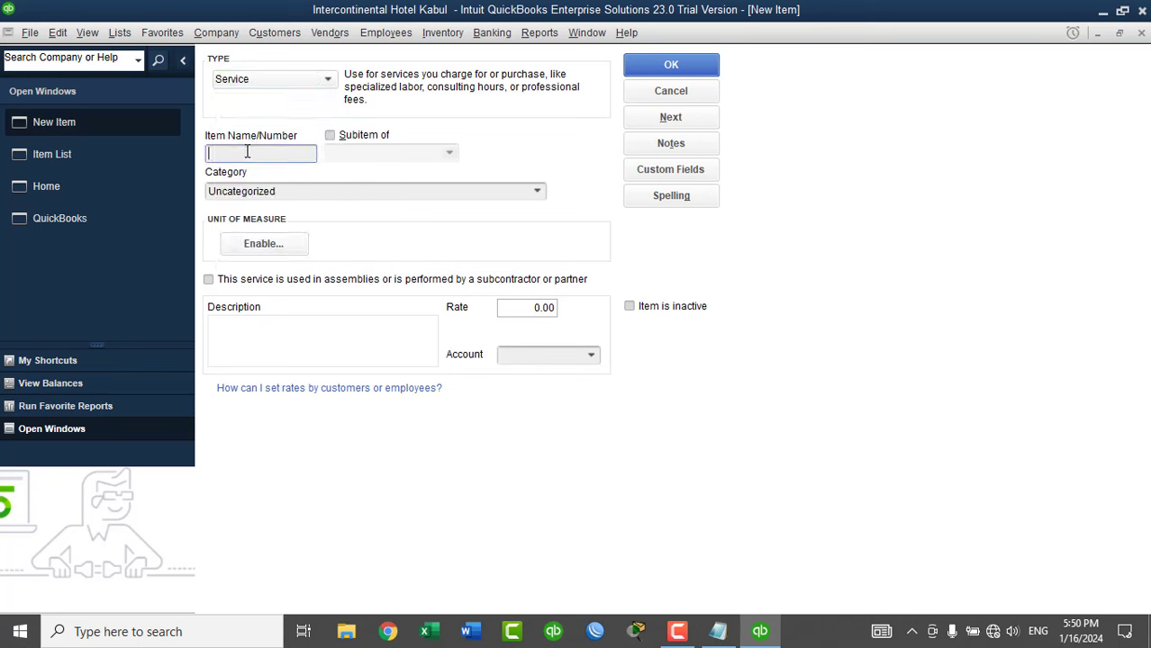
pyautogui.write('Rooms Booking Services')
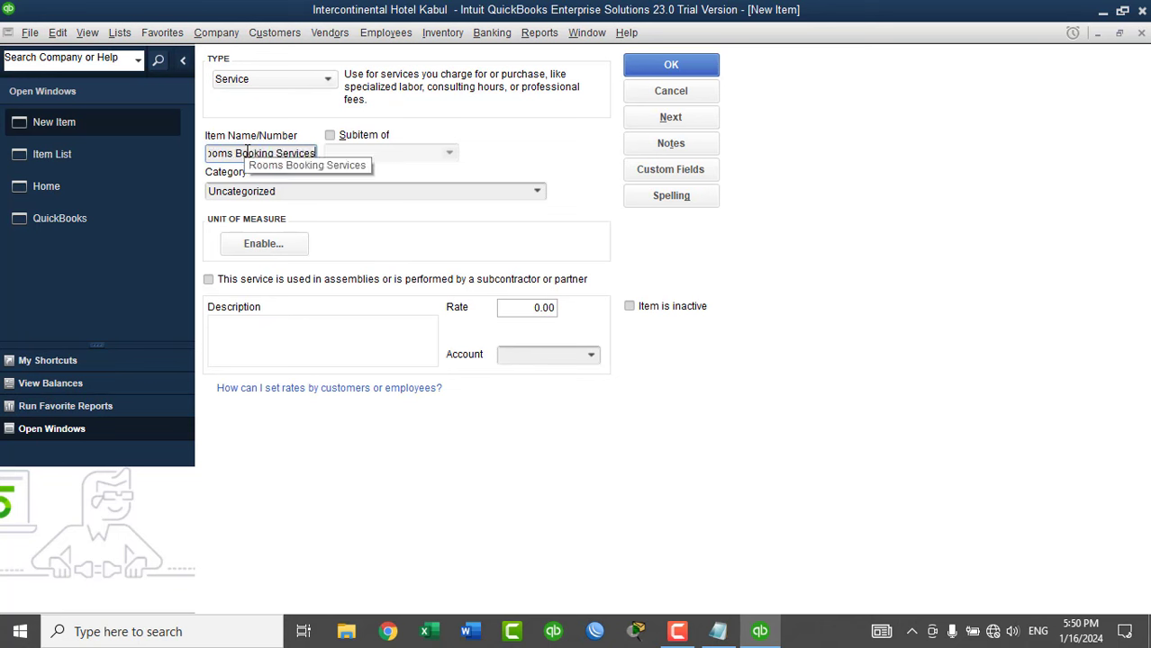
pyautogui.click(232, 153)
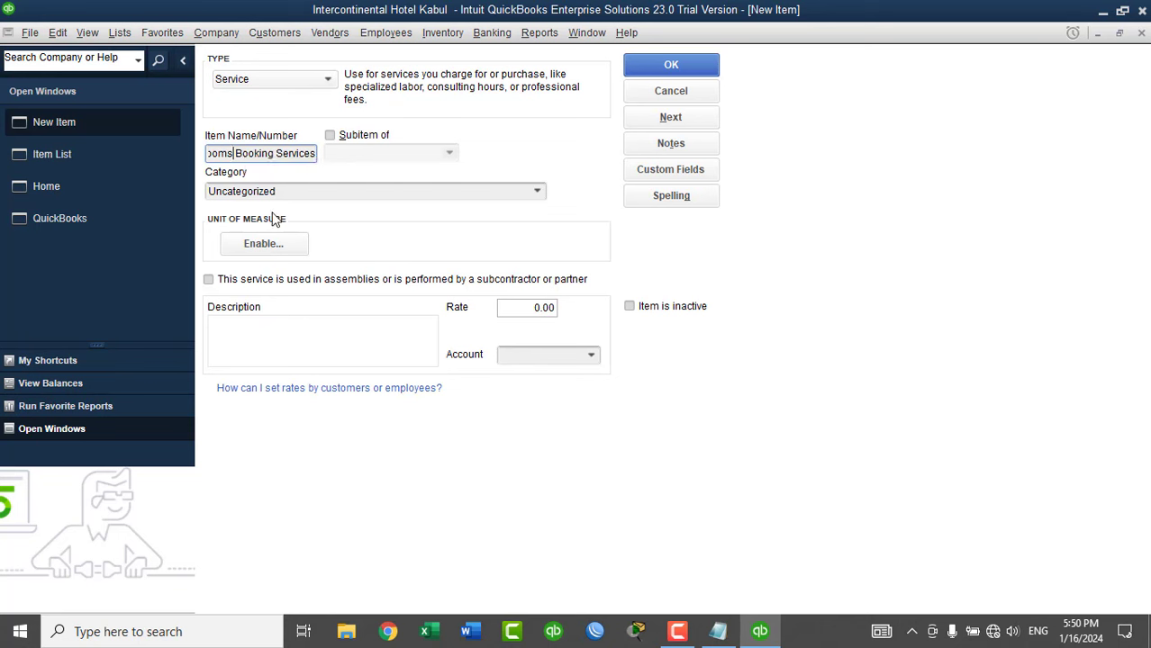
pyautogui.press('BackSpace')
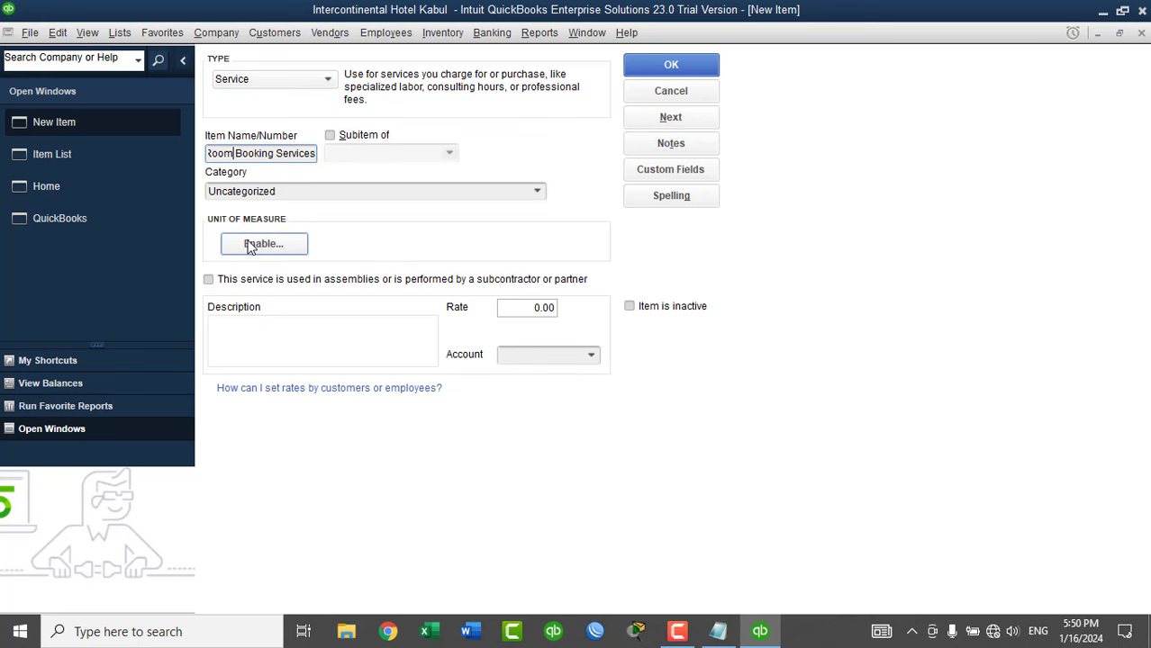
pyautogui.click(313, 153)
pyautogui.tripleClick(268, 153)
pyautogui.hotkey('ctrl', 'c')
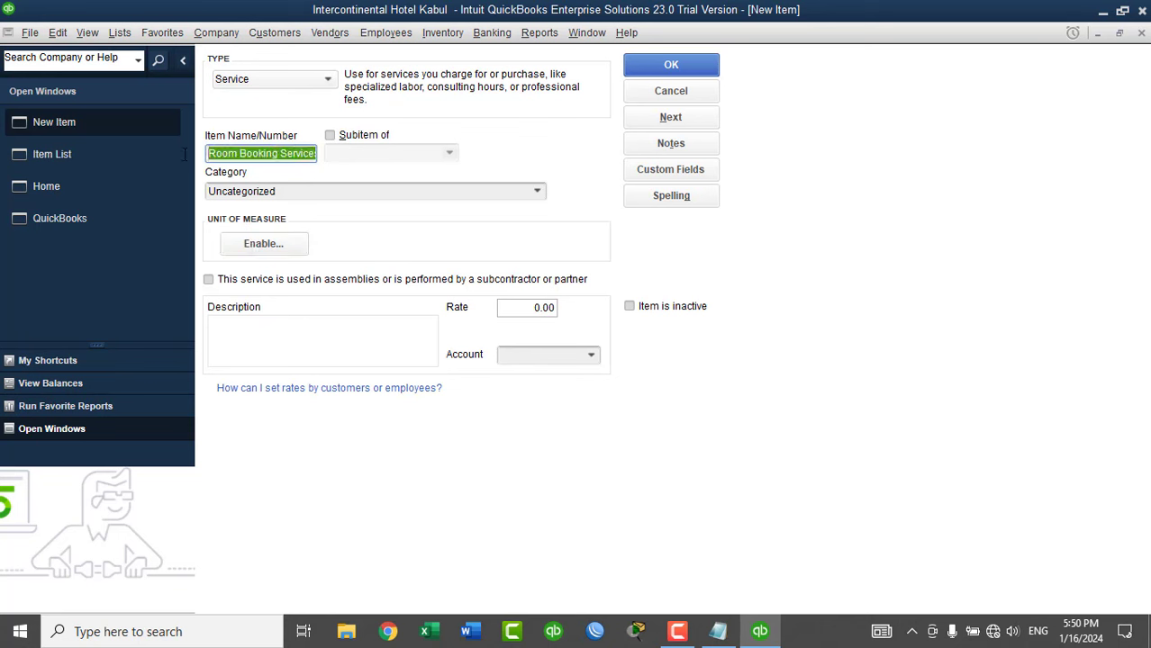
# Use the name as the description, post to 34000 Rooms Booking Income, and save.
pyautogui.click(282, 326)
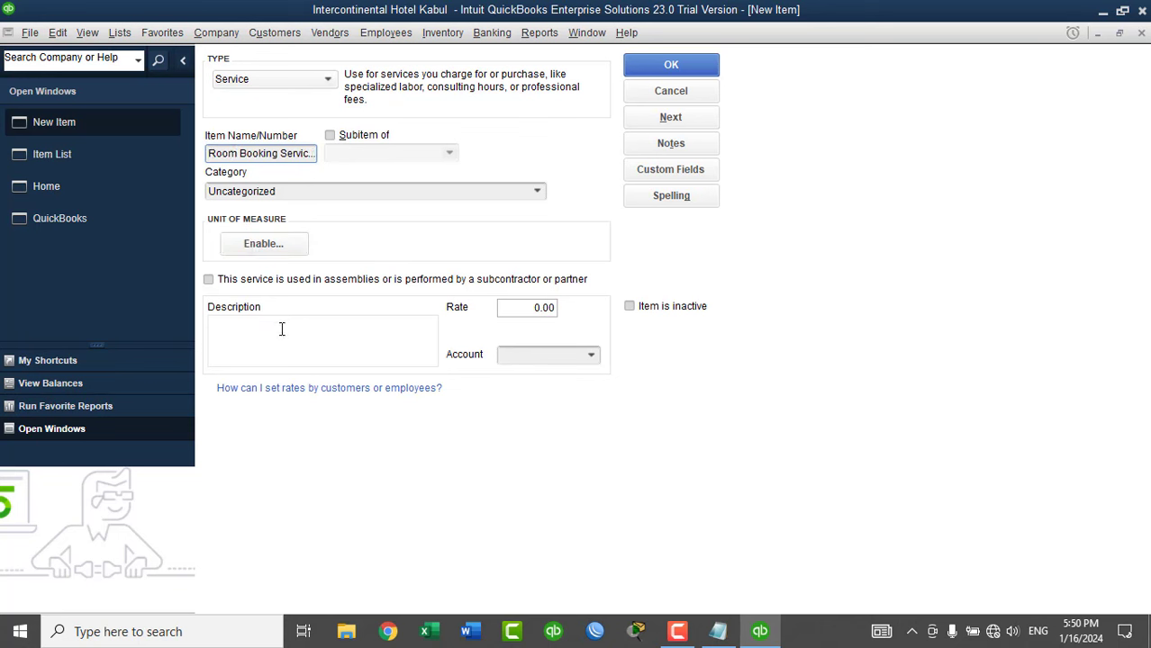
pyautogui.hotkey('ctrl', 'v')
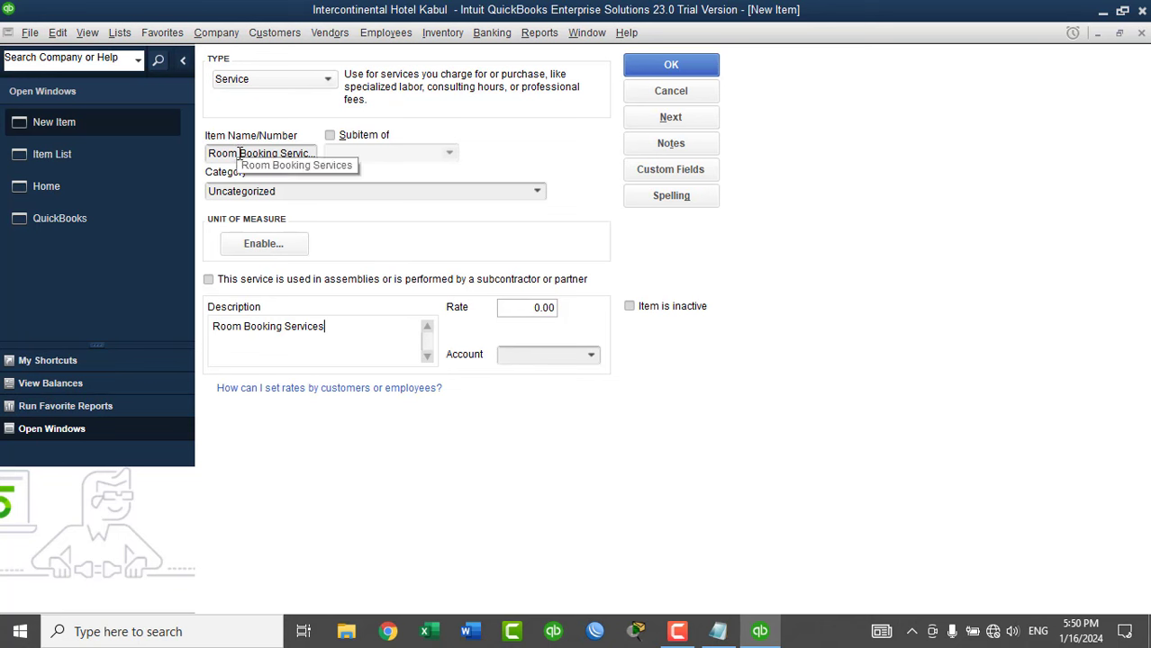
pyautogui.click(593, 356)
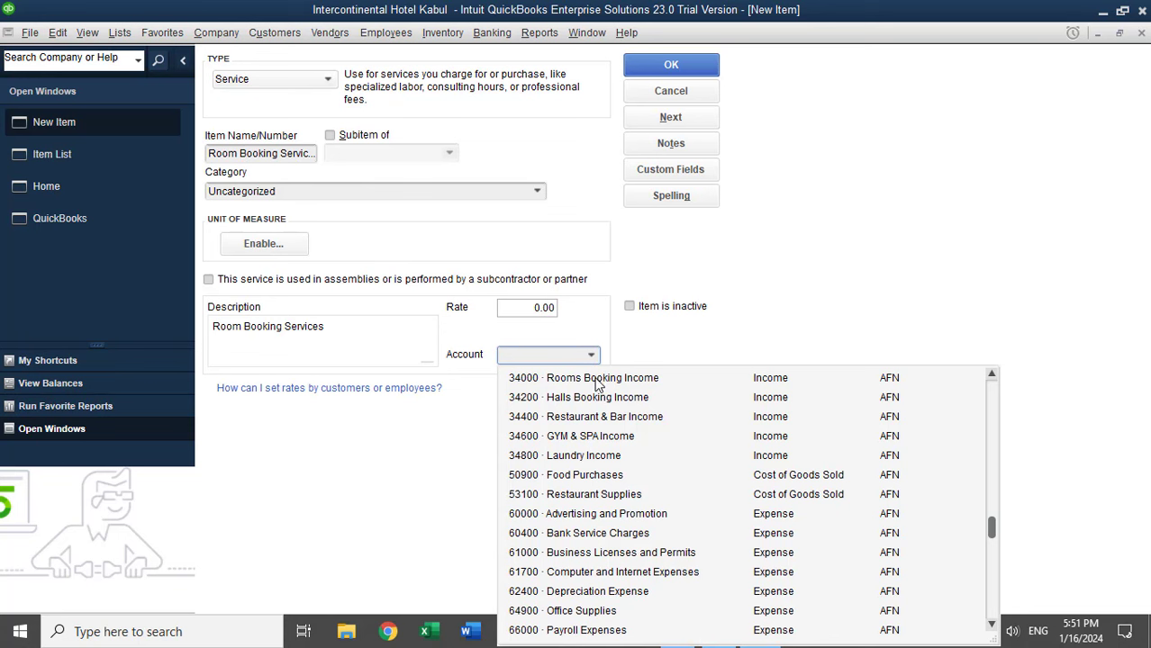
pyautogui.click(597, 384)
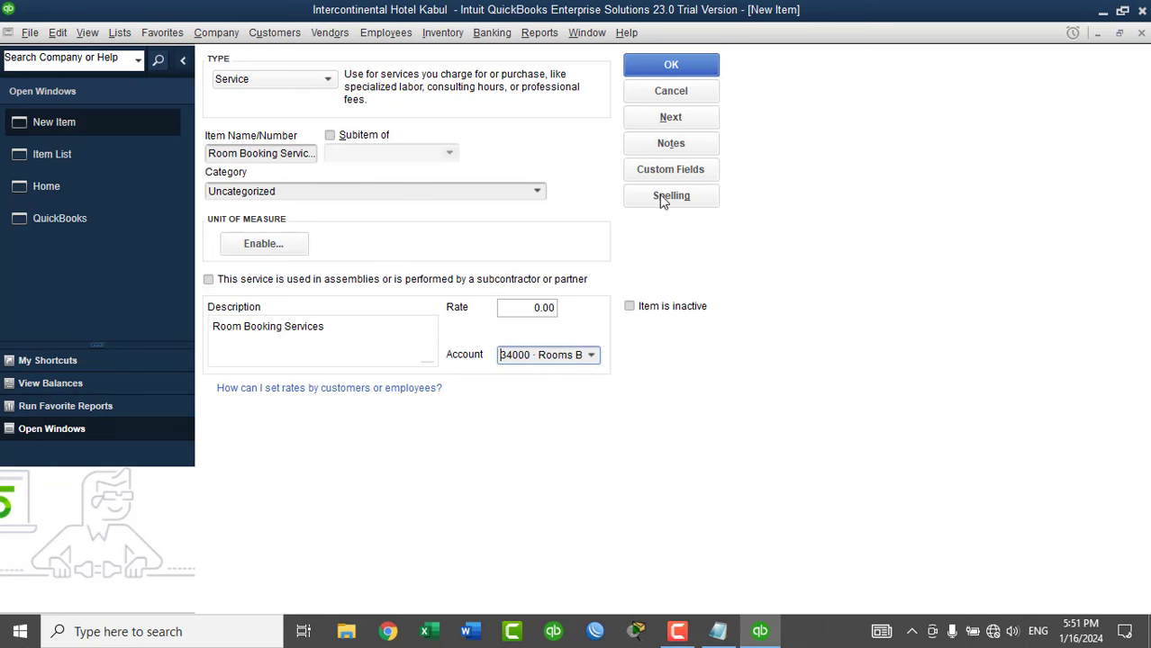
pyautogui.click(670, 118)
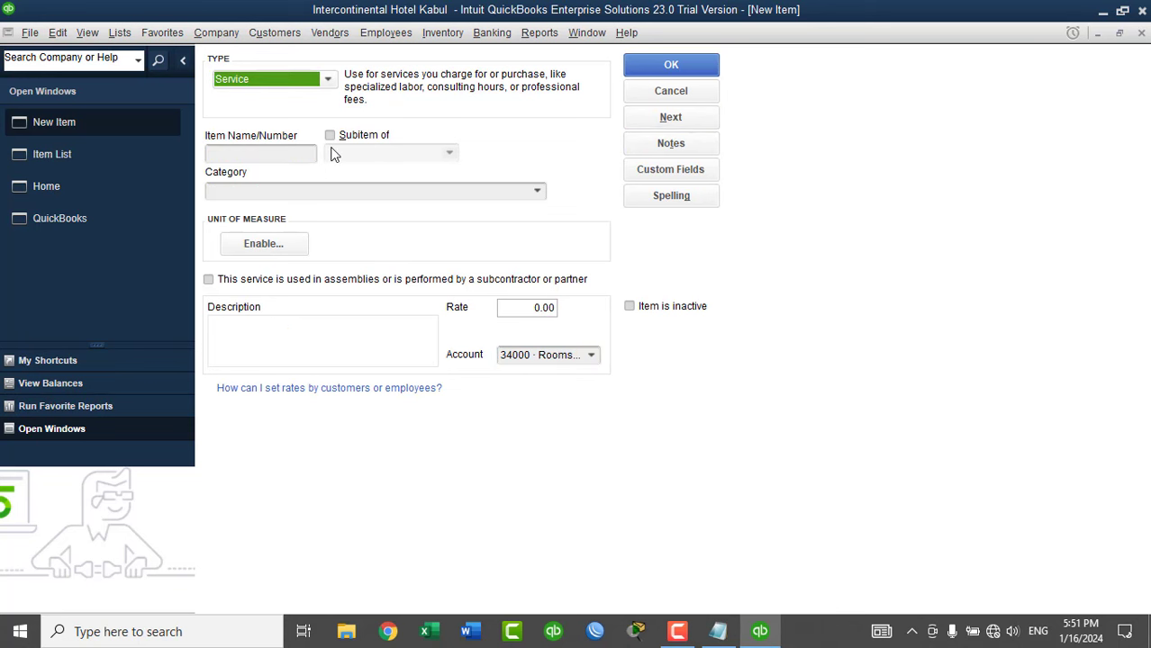
# Save Single Room as a subitem of Room Booking Services, described 'Single Room'.
pyautogui.click(277, 153)
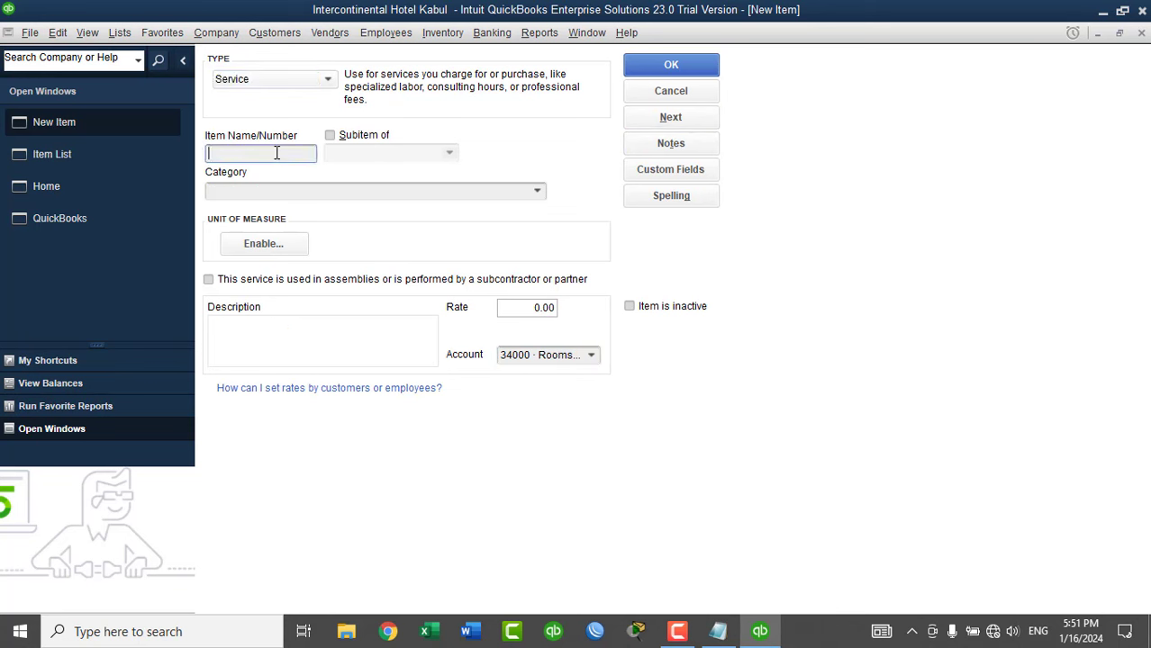
pyautogui.write('Single Room')
pyautogui.click(364, 143)
pyautogui.click(449, 153)
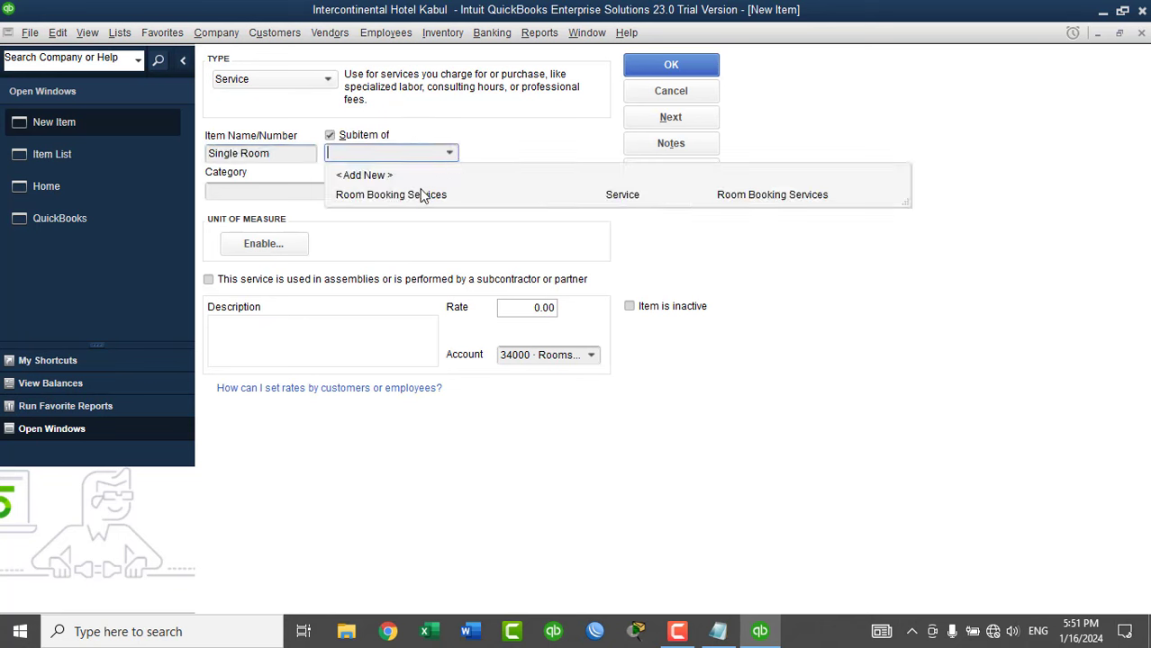
pyautogui.click(407, 198)
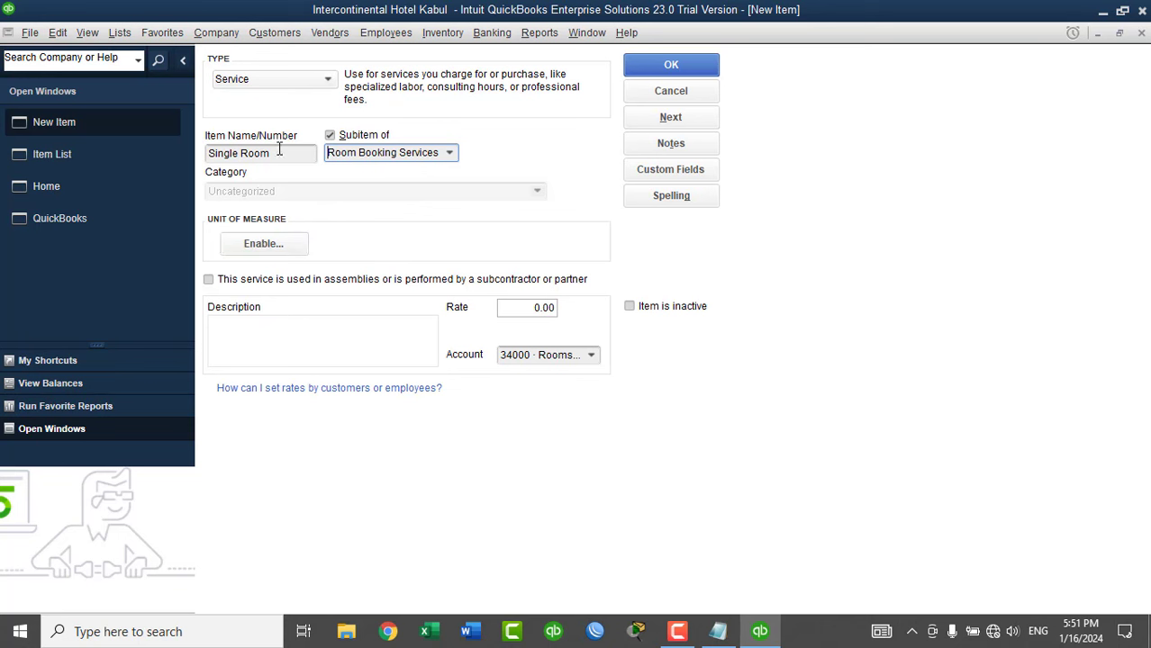
pyautogui.click(279, 151)
pyautogui.hotkey('ctrl', 'c')
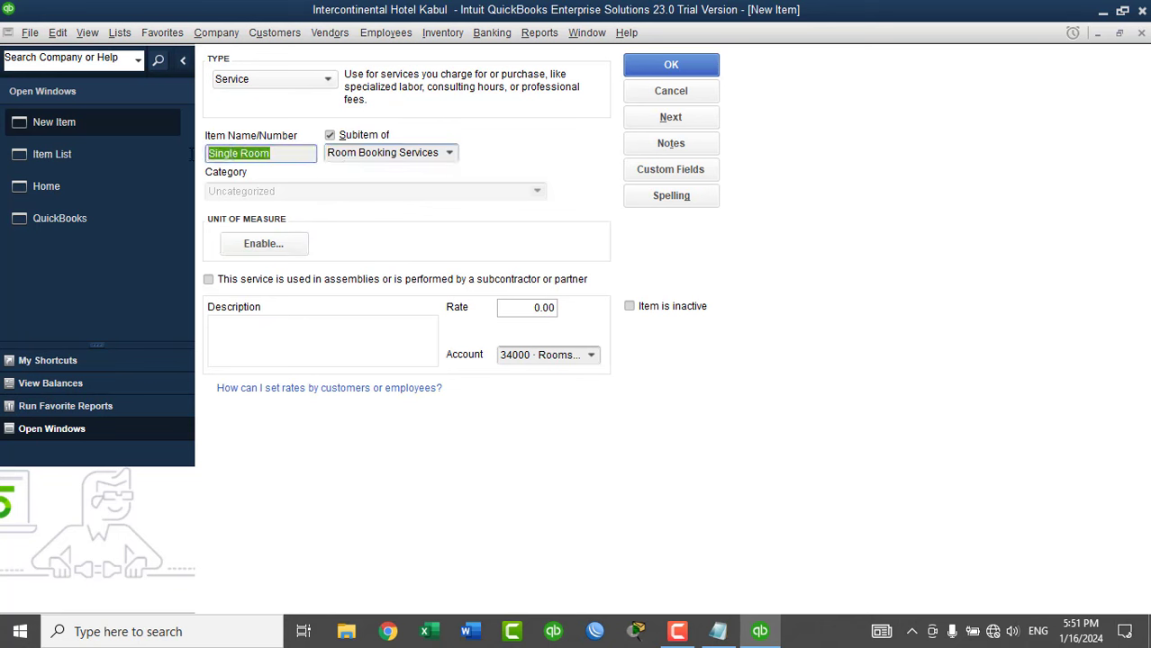
pyautogui.click(280, 337)
pyautogui.hotkey('ctrl', 'v')
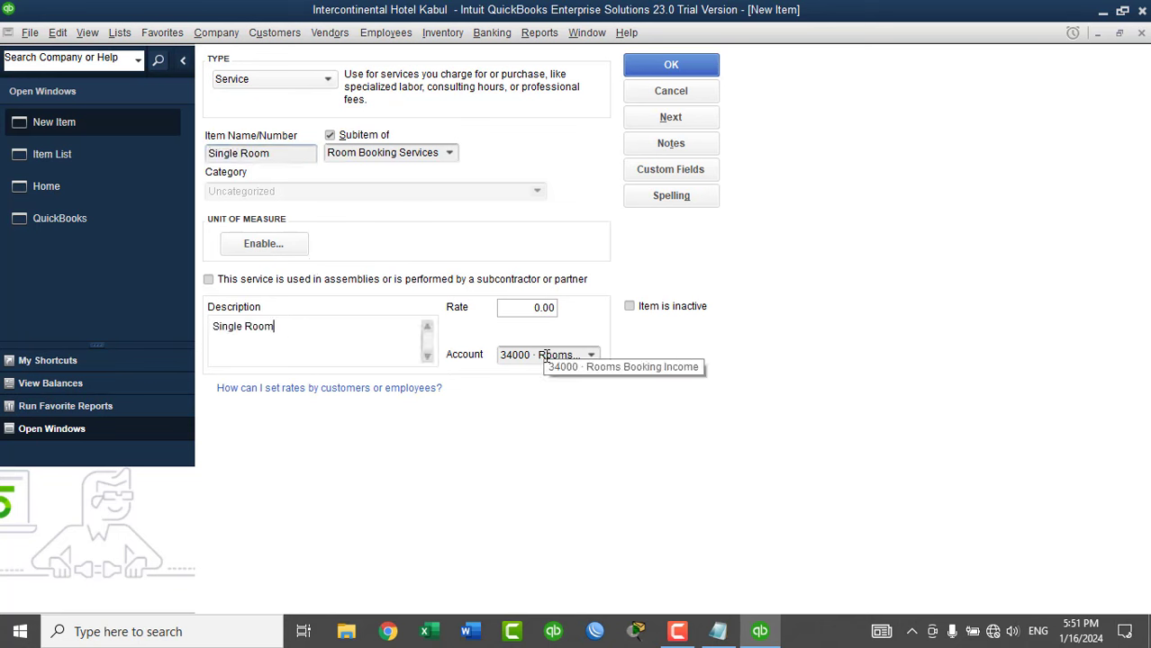
pyautogui.click(673, 120)
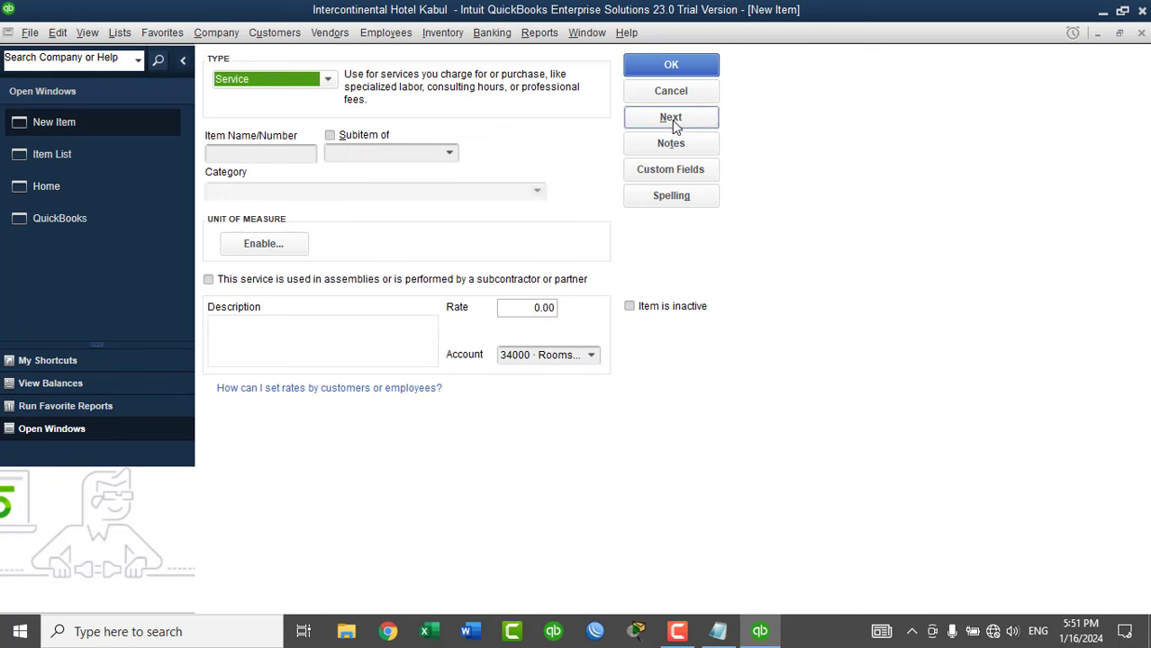
# Save Double Room as a subitem of Room Booking Services, described 'Double Room'.
pyautogui.click(295, 156)
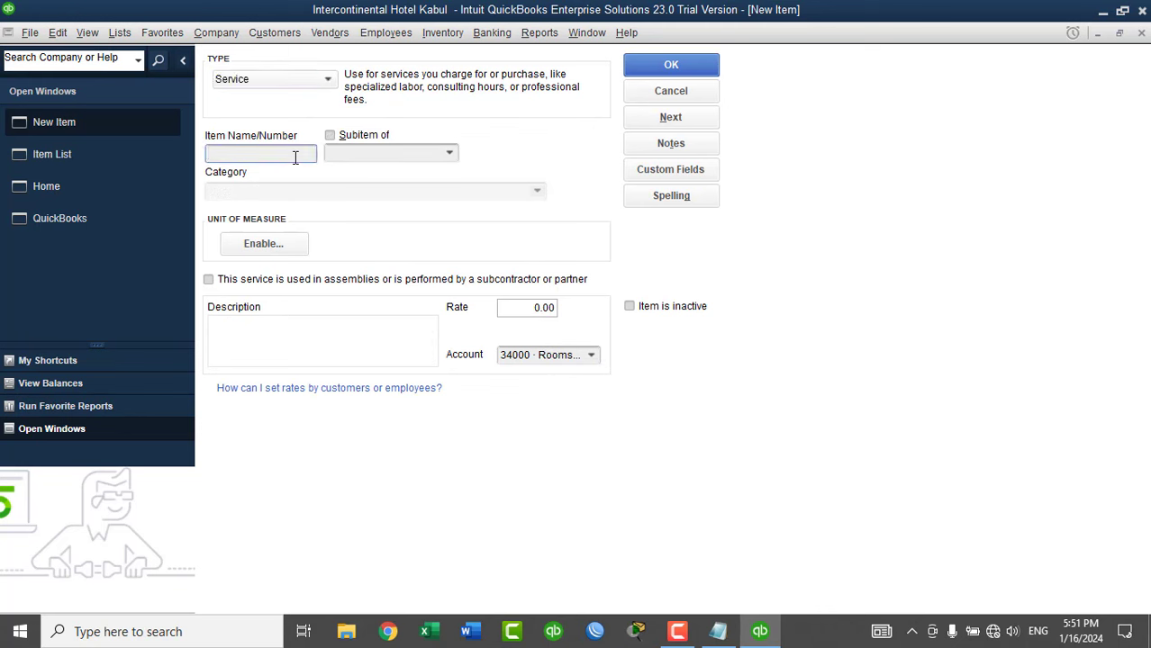
pyautogui.write('Double Room')
pyautogui.click(331, 136)
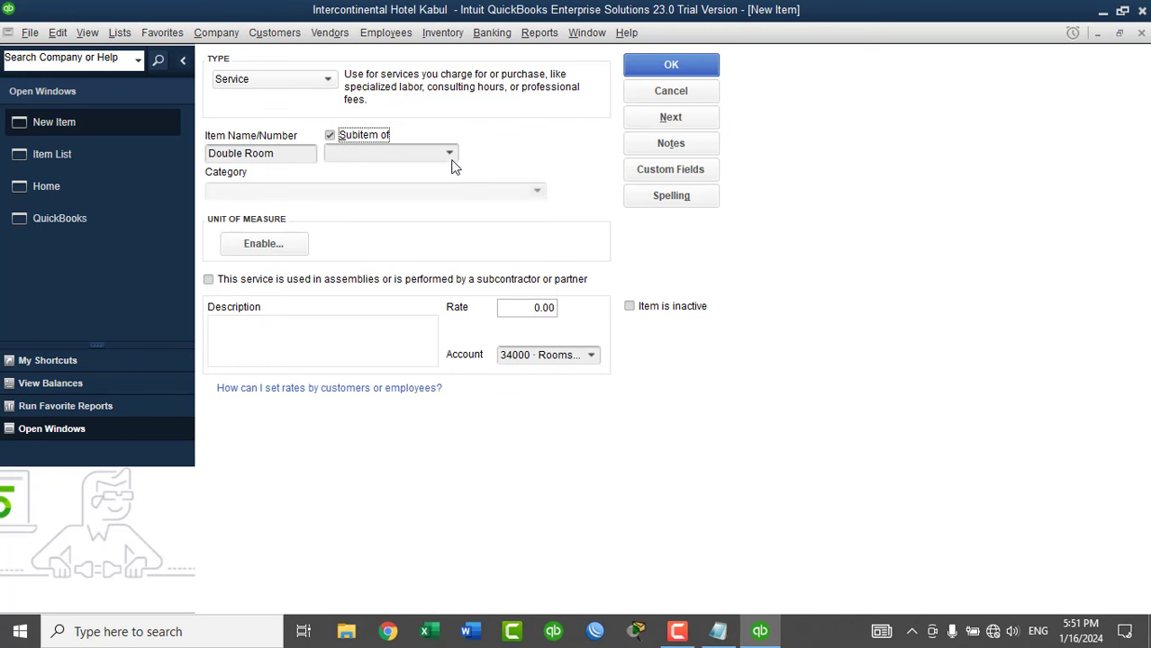
pyautogui.click(449, 153)
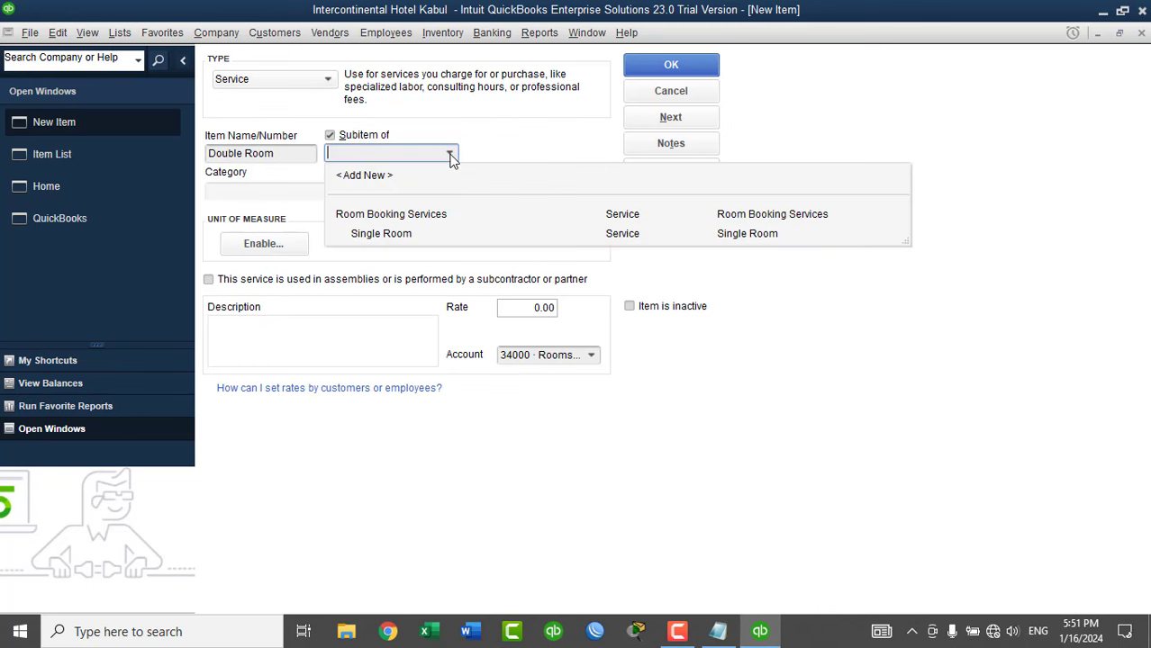
pyautogui.click(411, 214)
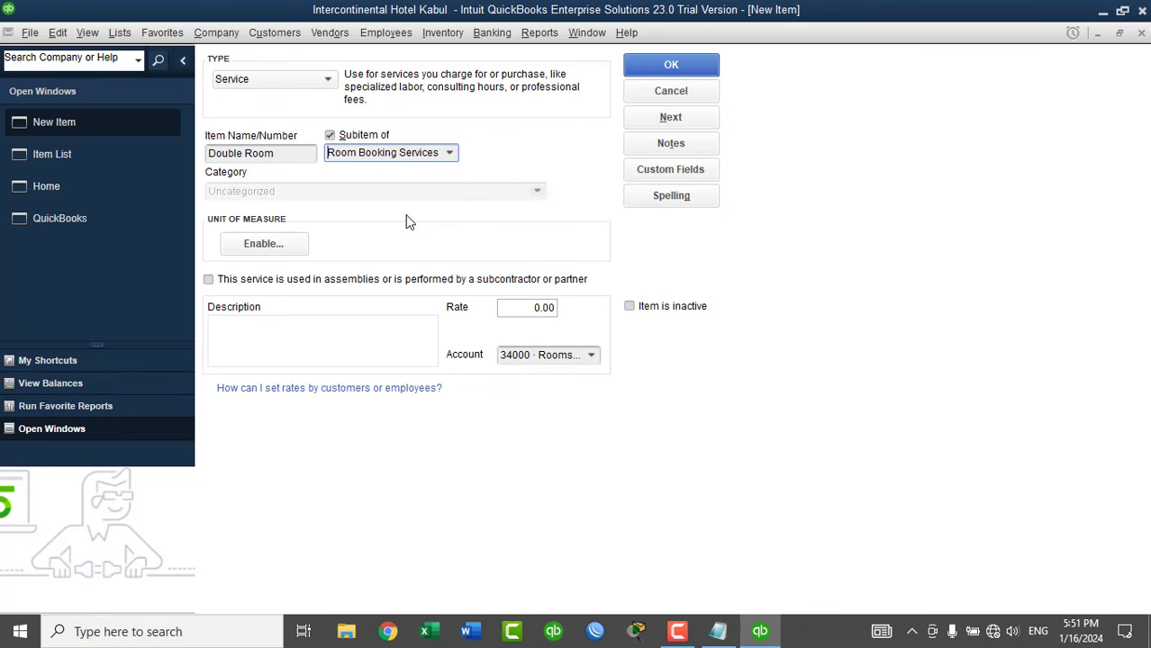
pyautogui.click(280, 155)
pyautogui.hotkey('ctrl', 'c')
pyautogui.click(302, 334)
pyautogui.hotkey('ctrl', 'v')
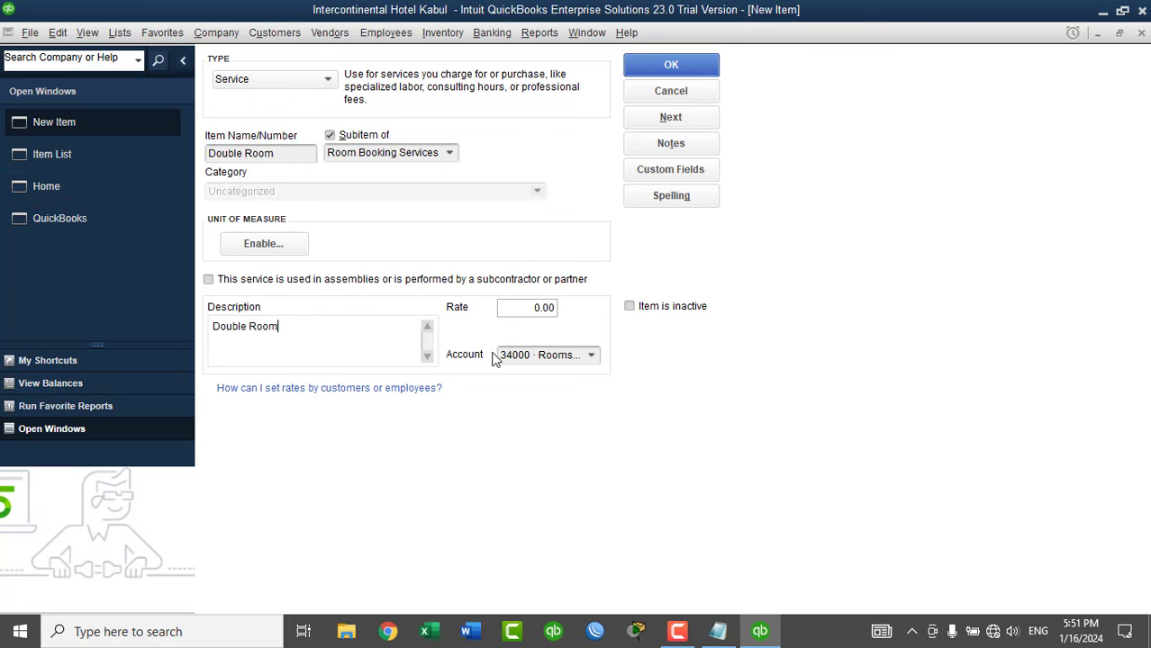
pyautogui.click(658, 122)
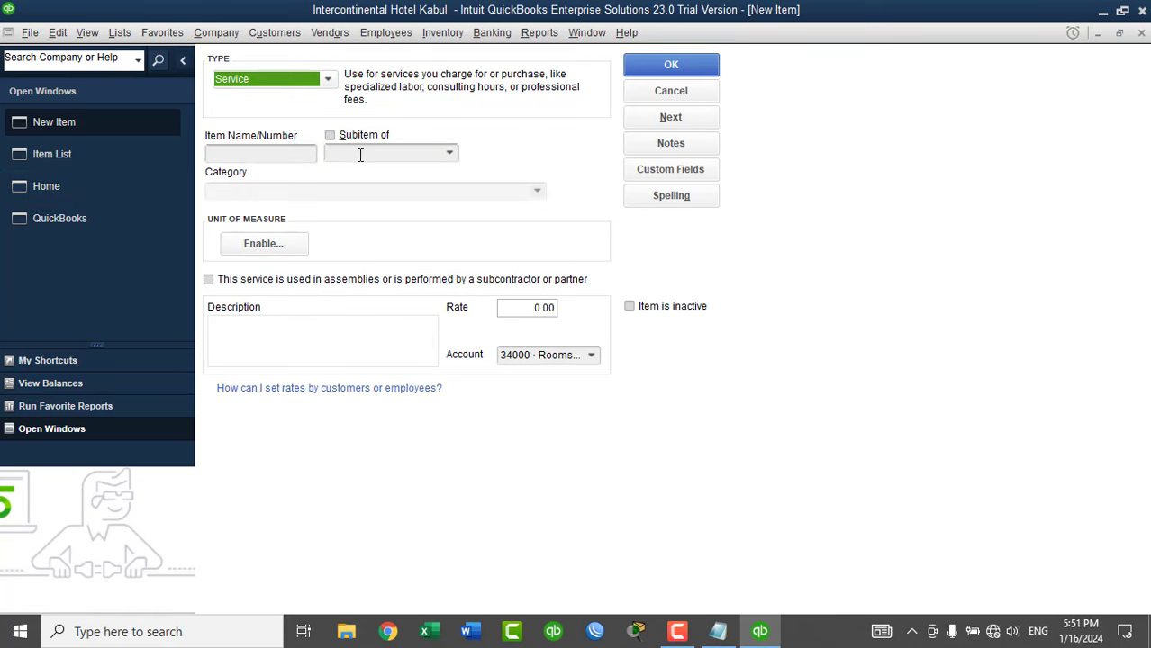
# Save Suite Room as a subitem of Room Booking Services, described 'Suite Room'.
pyautogui.click(307, 155)
pyautogui.write('Suite Room')
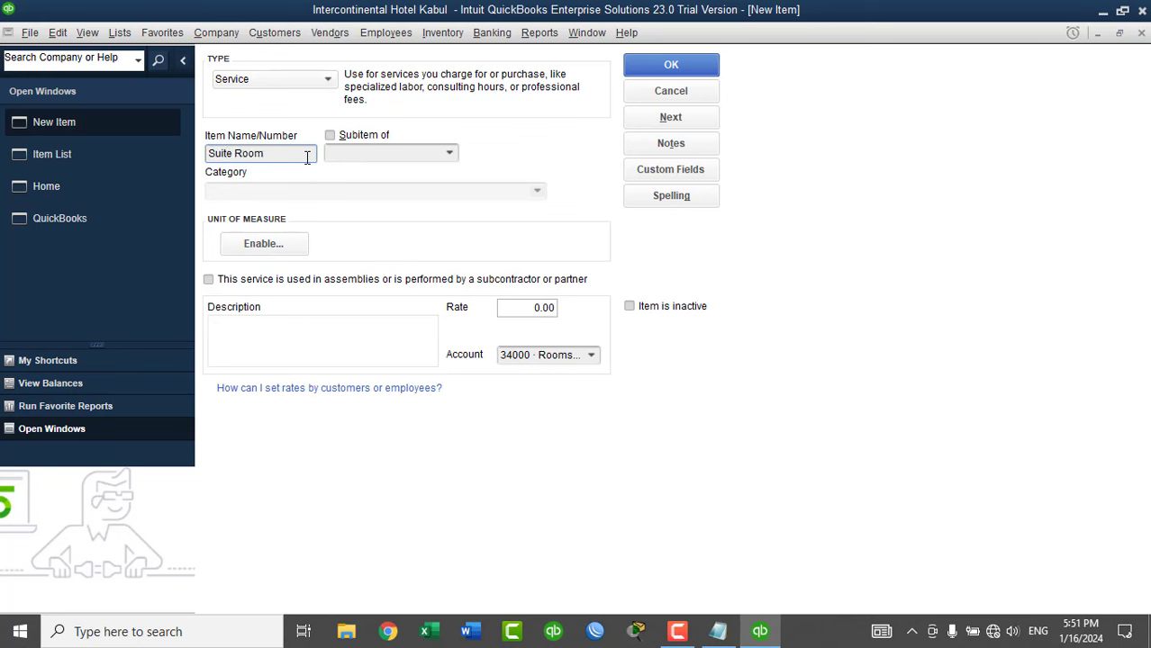
pyautogui.doubleClick(290, 154)
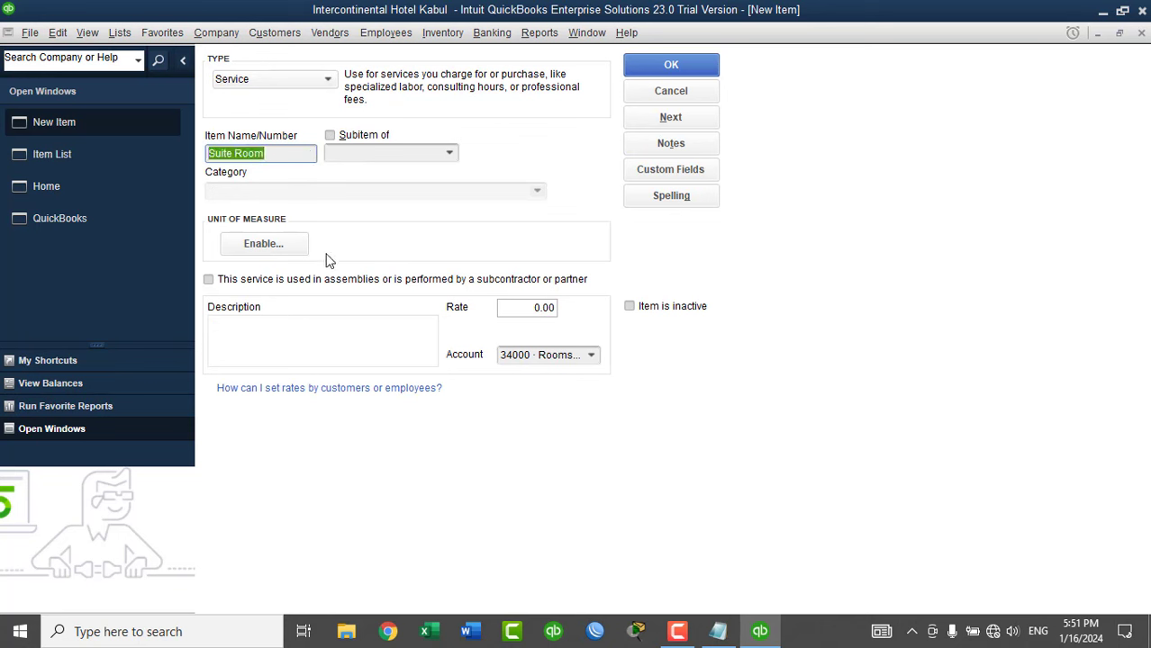
pyautogui.hotkey('ctrl', 'c')
pyautogui.click(298, 322)
pyautogui.hotkey('ctrl', 'v')
pyautogui.click(377, 137)
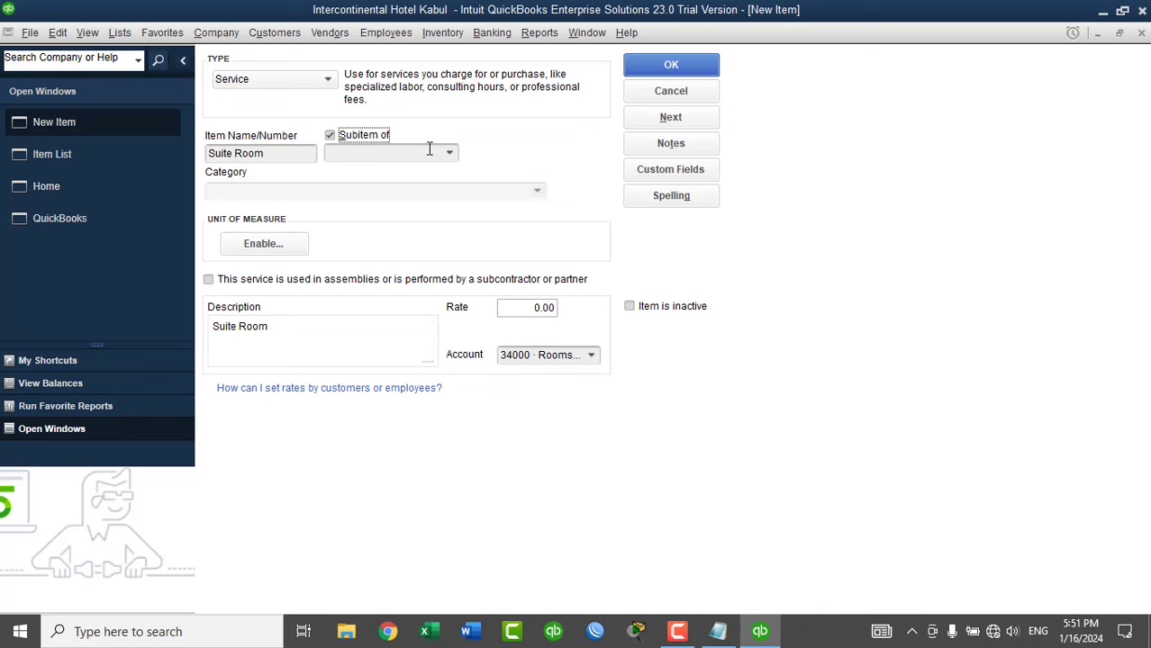
pyautogui.click(449, 153)
pyautogui.click(400, 216)
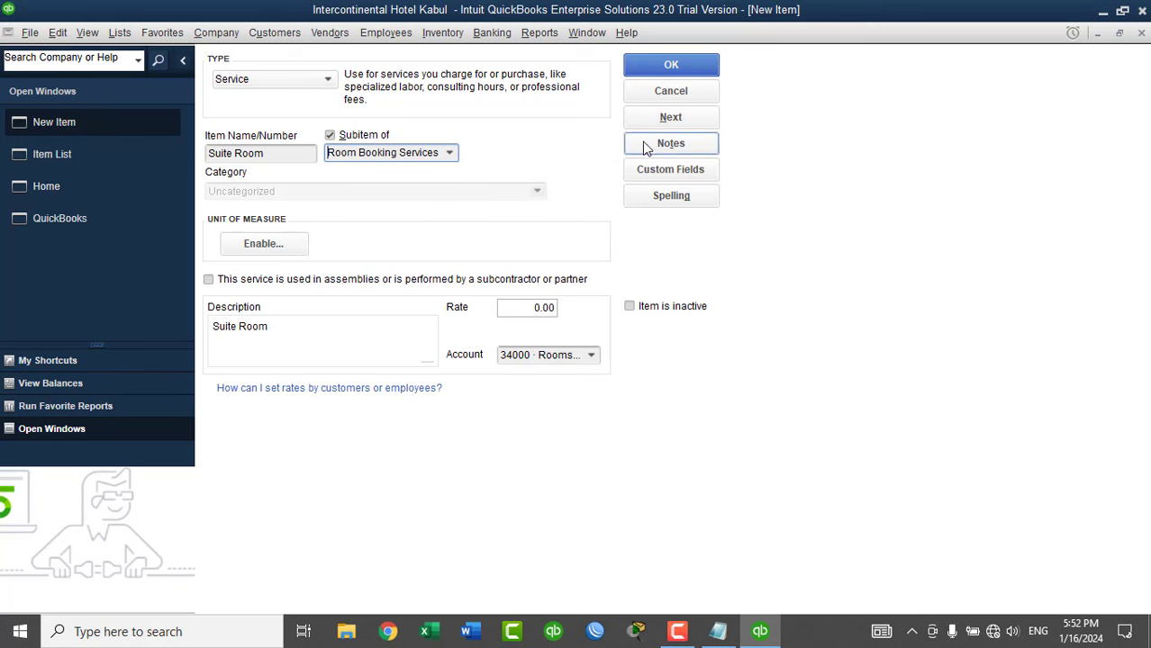
pyautogui.click(670, 117)
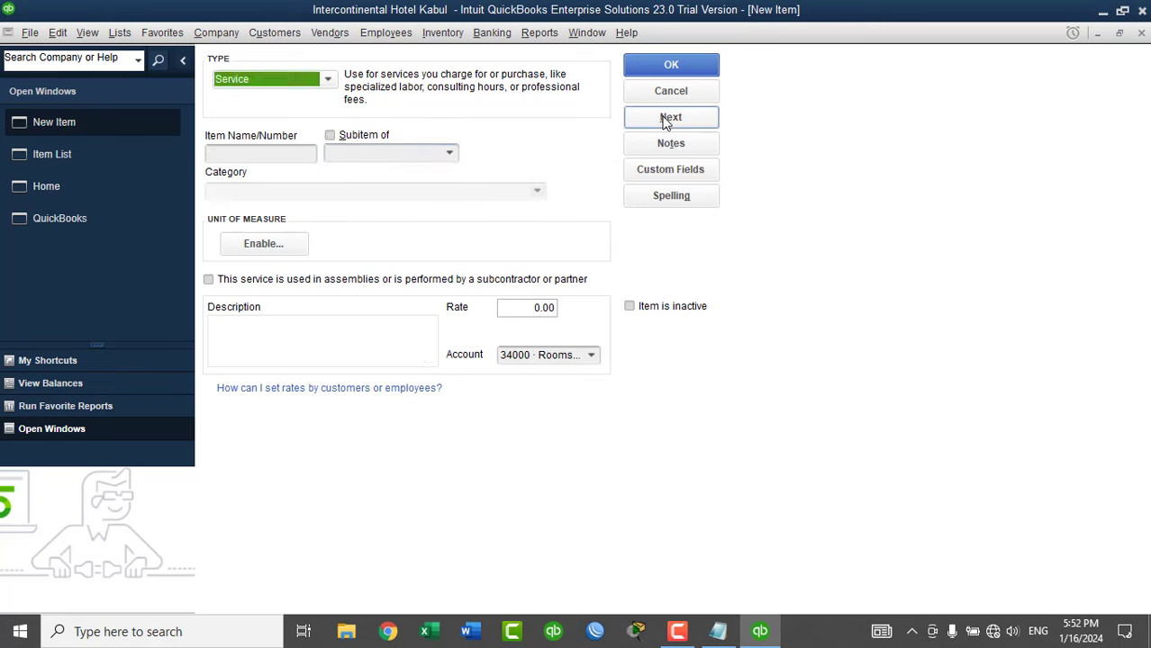
# Name the new service item Room No 1, place it under Single Room, and describe it 'Room No 1'.
pyautogui.click(295, 157)
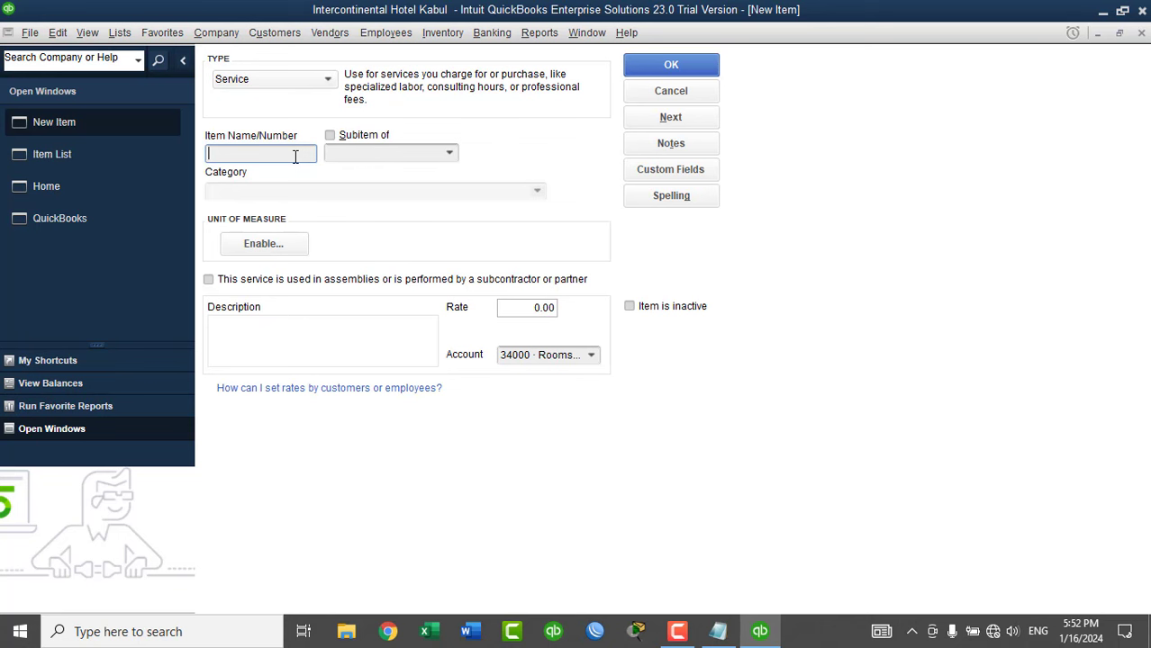
pyautogui.write('Room No 1')
pyautogui.click(336, 138)
pyautogui.click(449, 154)
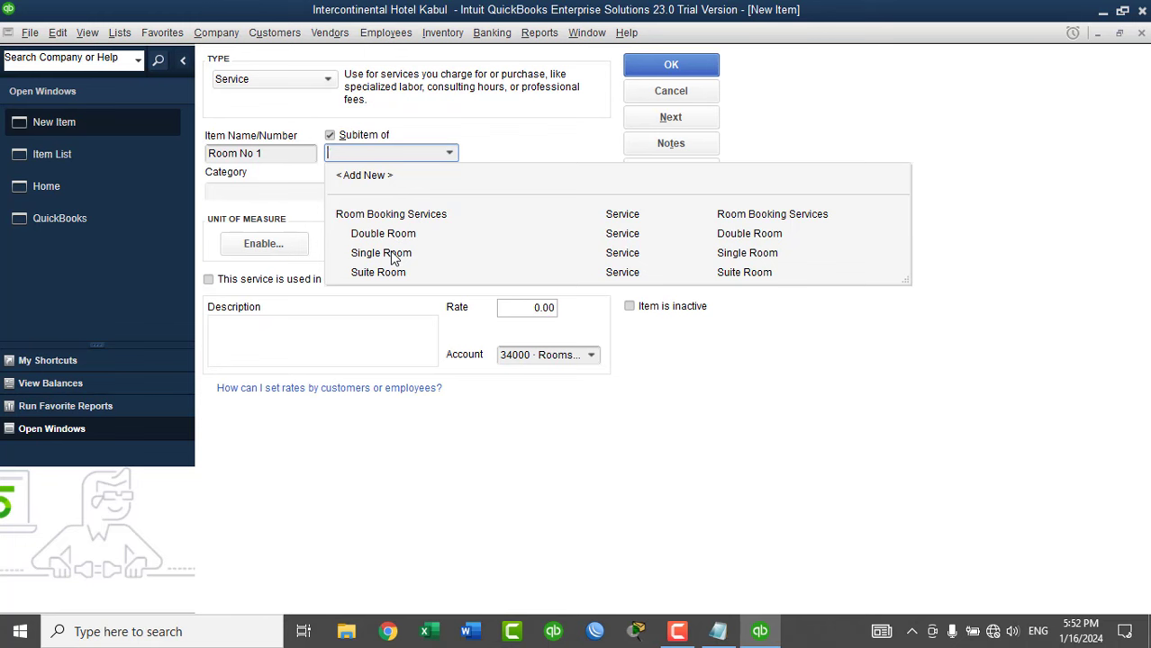
pyautogui.click(392, 255)
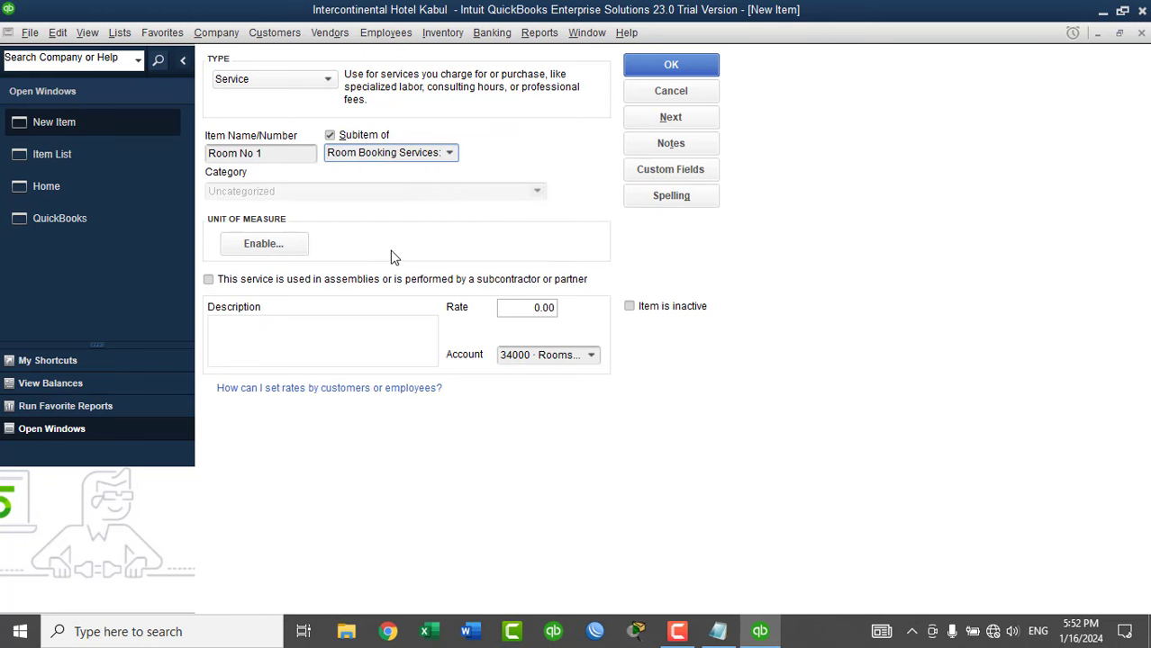
pyautogui.click(275, 155)
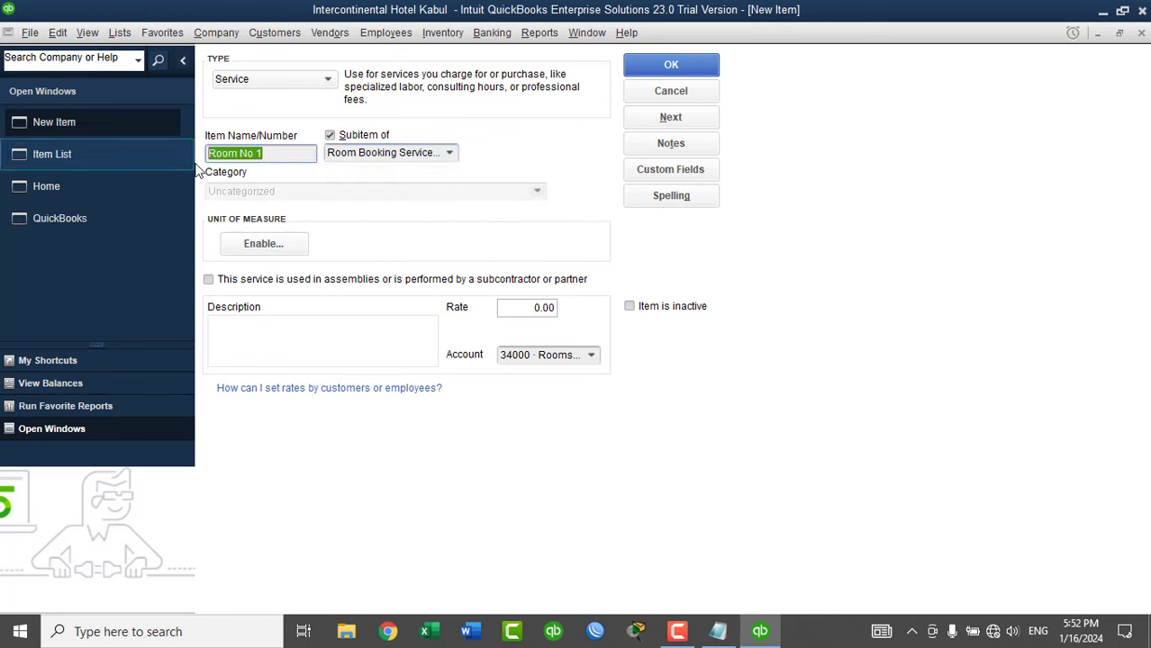
pyautogui.click(268, 348)
pyautogui.hotkey('ctrl', 'v')
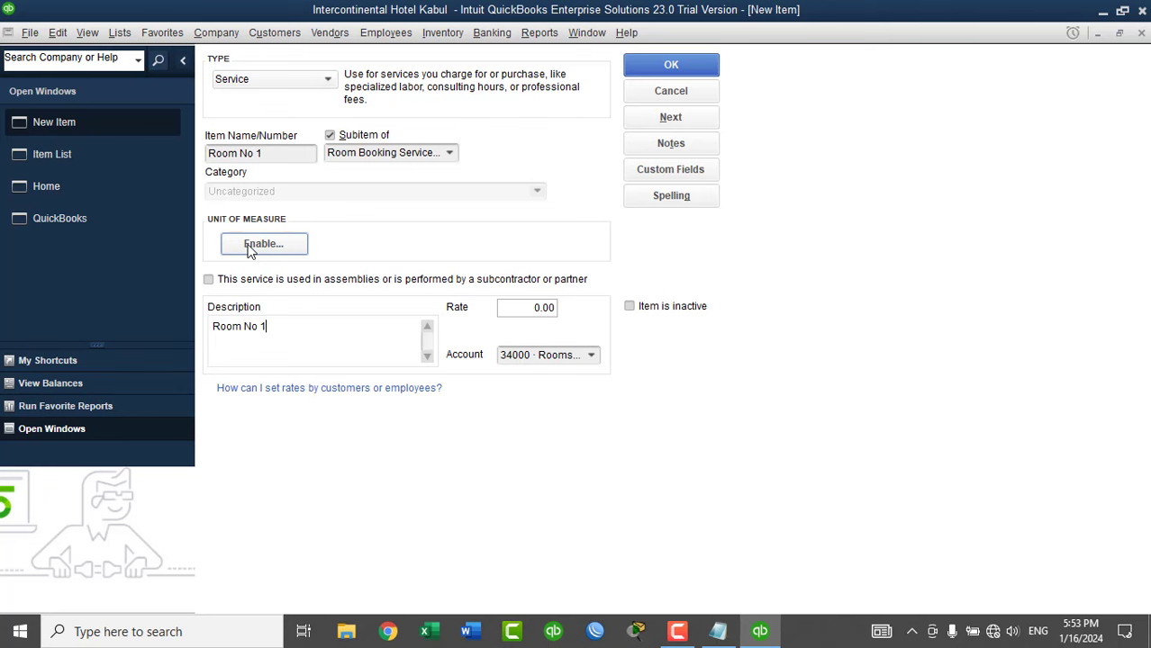
# Enable a single Time unit of measure, Day, for Room No 1 and save it.
pyautogui.click(251, 245)
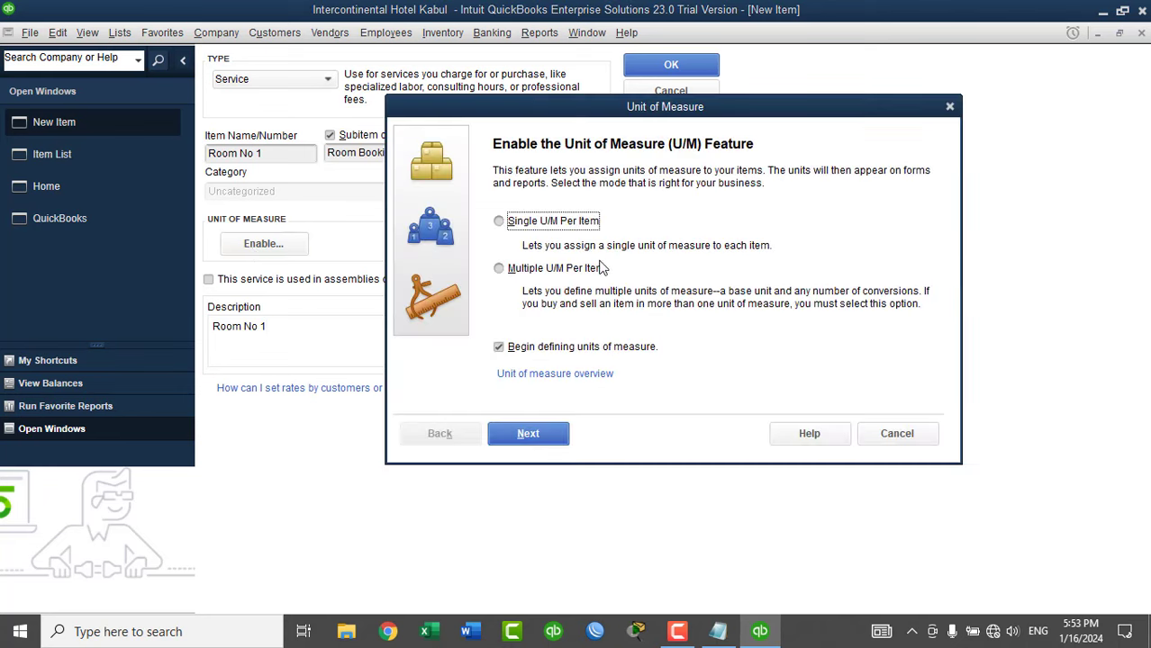
pyautogui.click(525, 436)
pyautogui.click(529, 315)
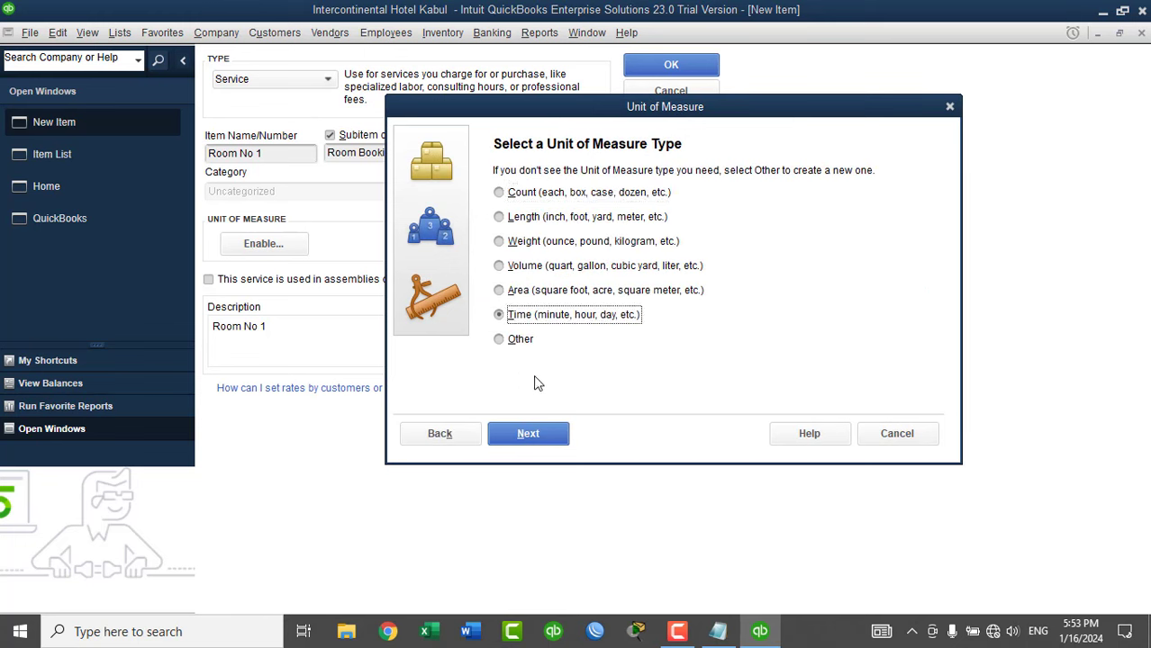
pyautogui.click(536, 429)
pyautogui.click(569, 260)
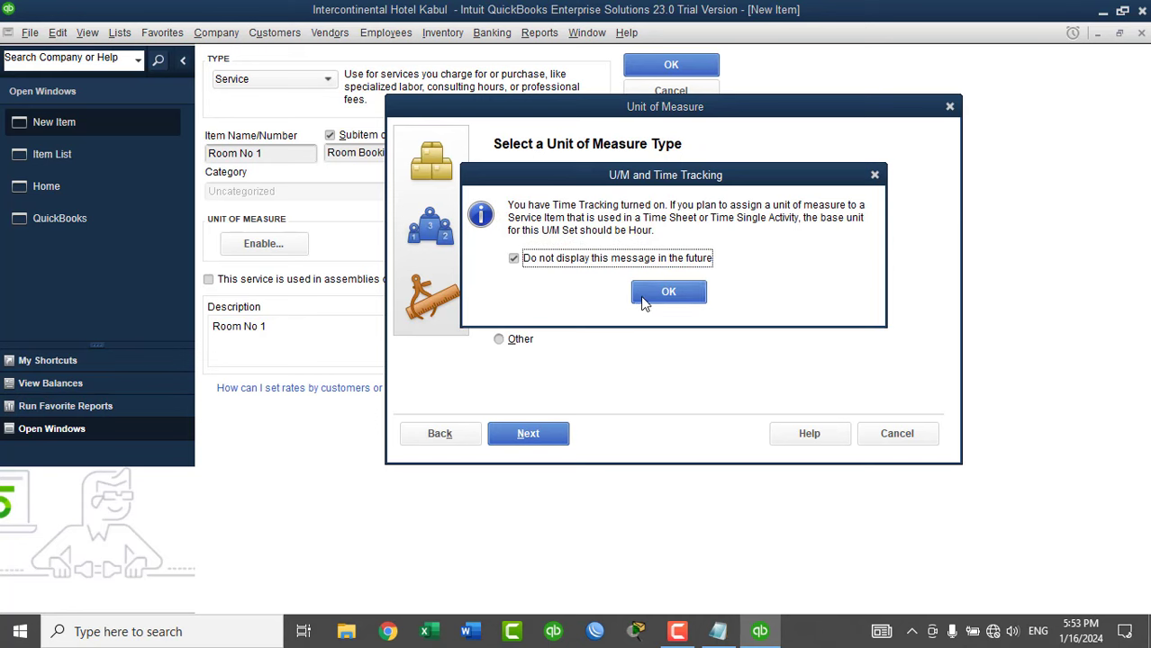
pyautogui.click(669, 293)
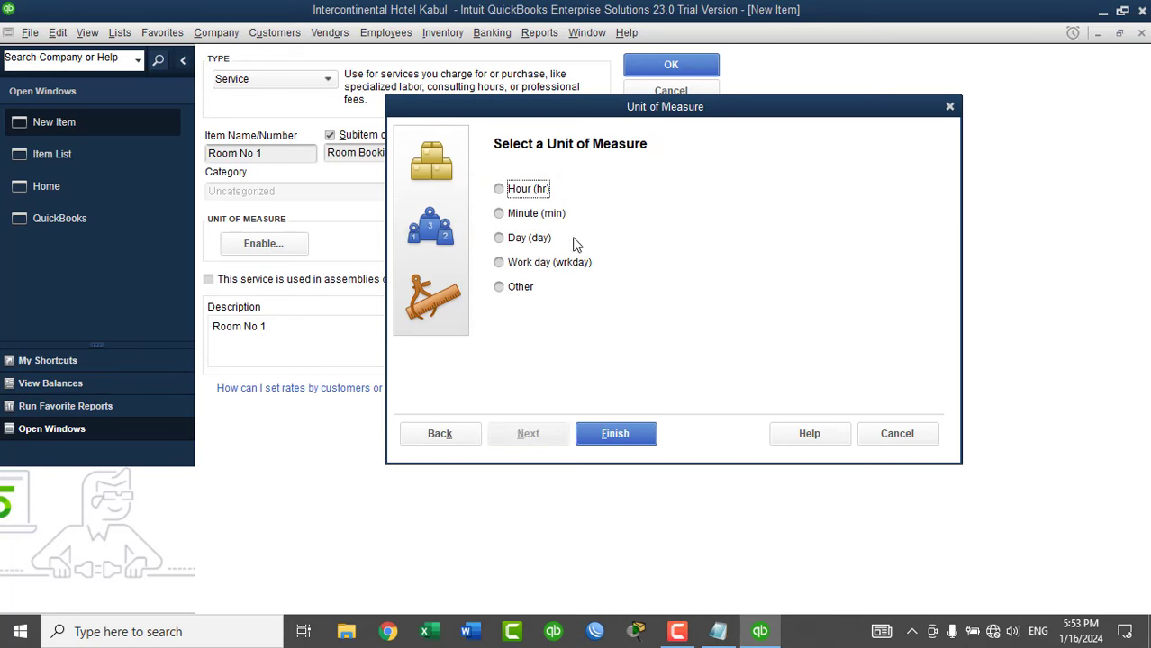
pyautogui.click(519, 237)
pyautogui.click(614, 436)
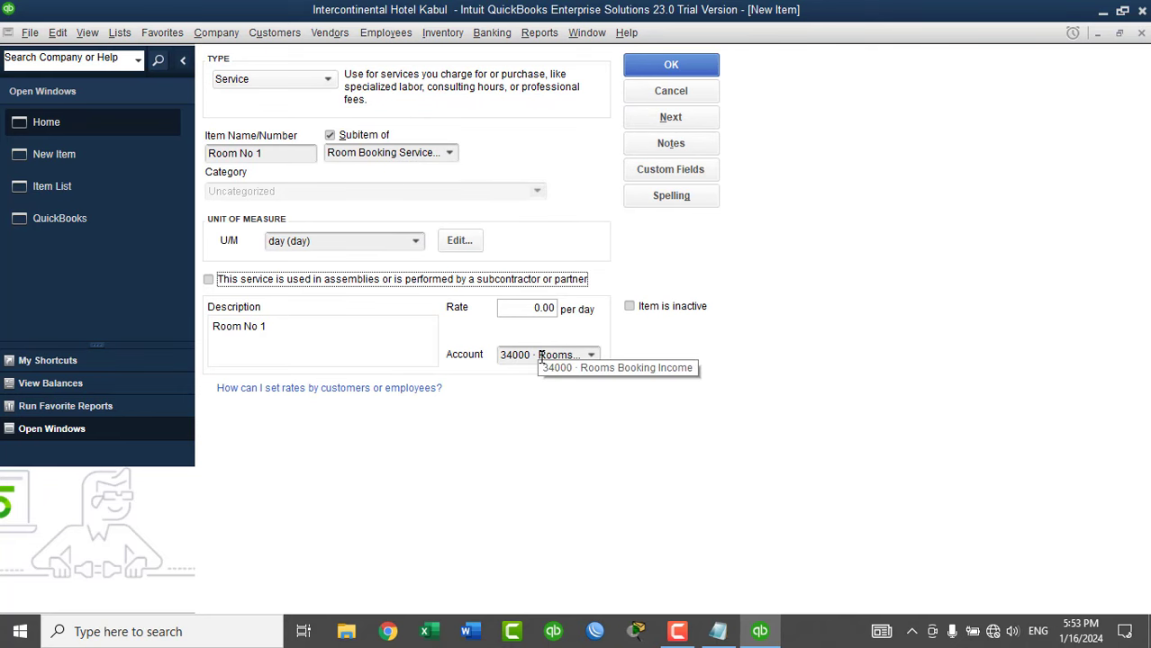
pyautogui.click(641, 117)
# Add Room No 2 as a per-day sub-item of Single Room with a description, and save it.
pyautogui.click(300, 155)
pyautogui.write('Room No 1')
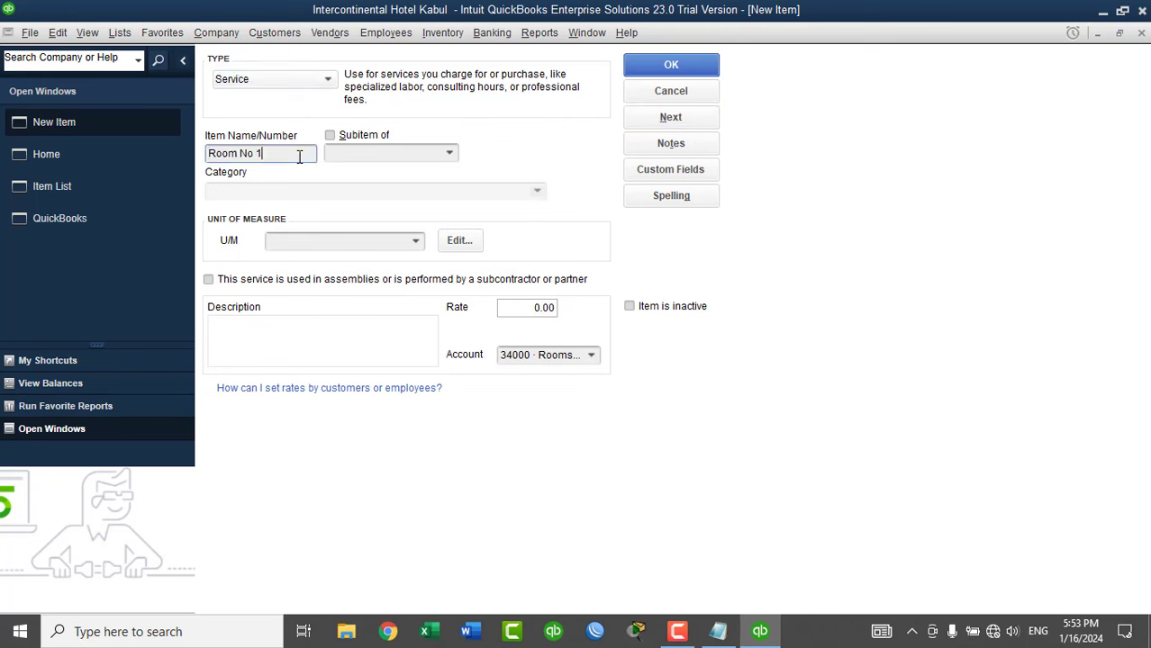
pyautogui.press('BackSpace')
pyautogui.write('2')
pyautogui.click(365, 137)
pyautogui.click(444, 153)
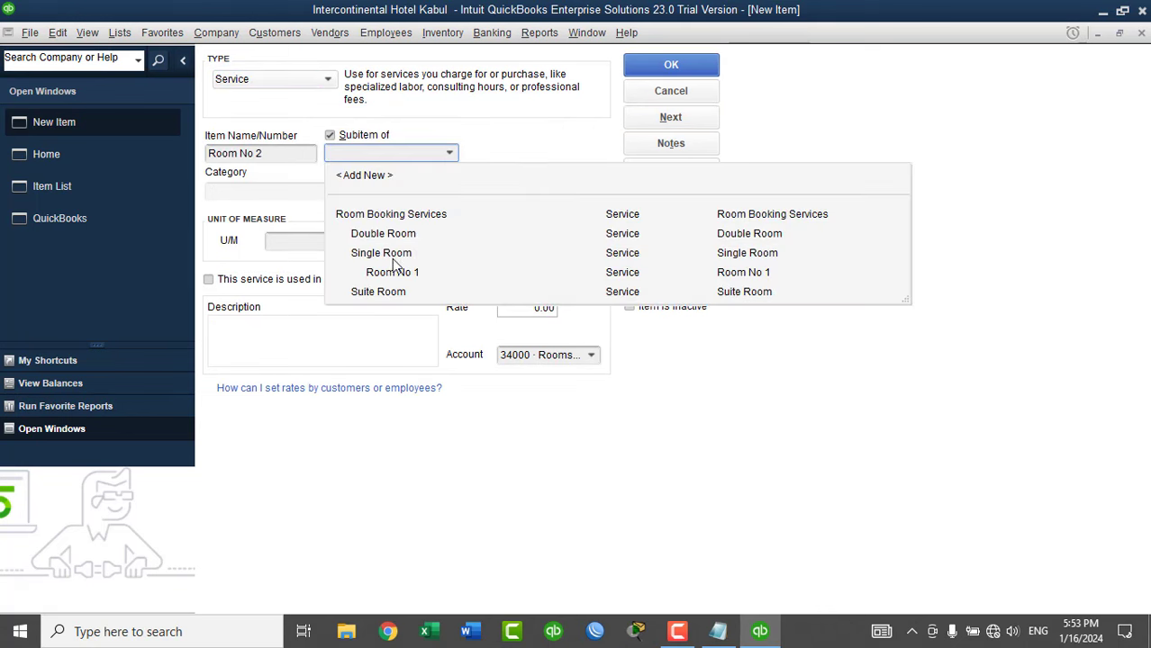
pyautogui.click(383, 214)
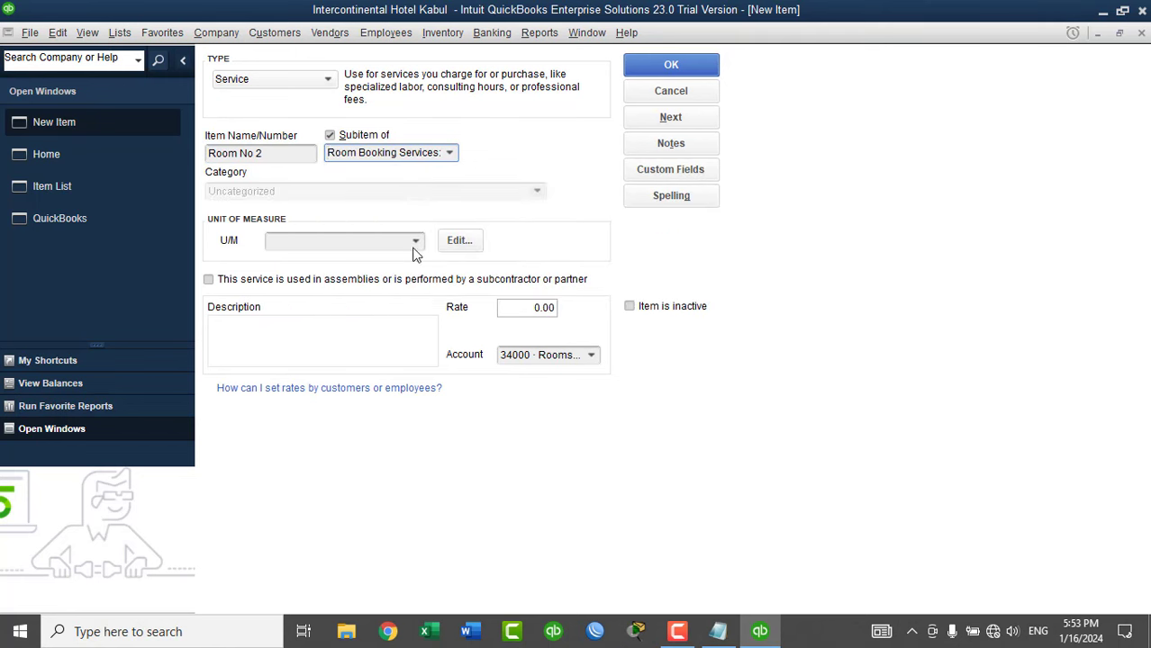
pyautogui.press('Tab')
pyautogui.click(416, 241)
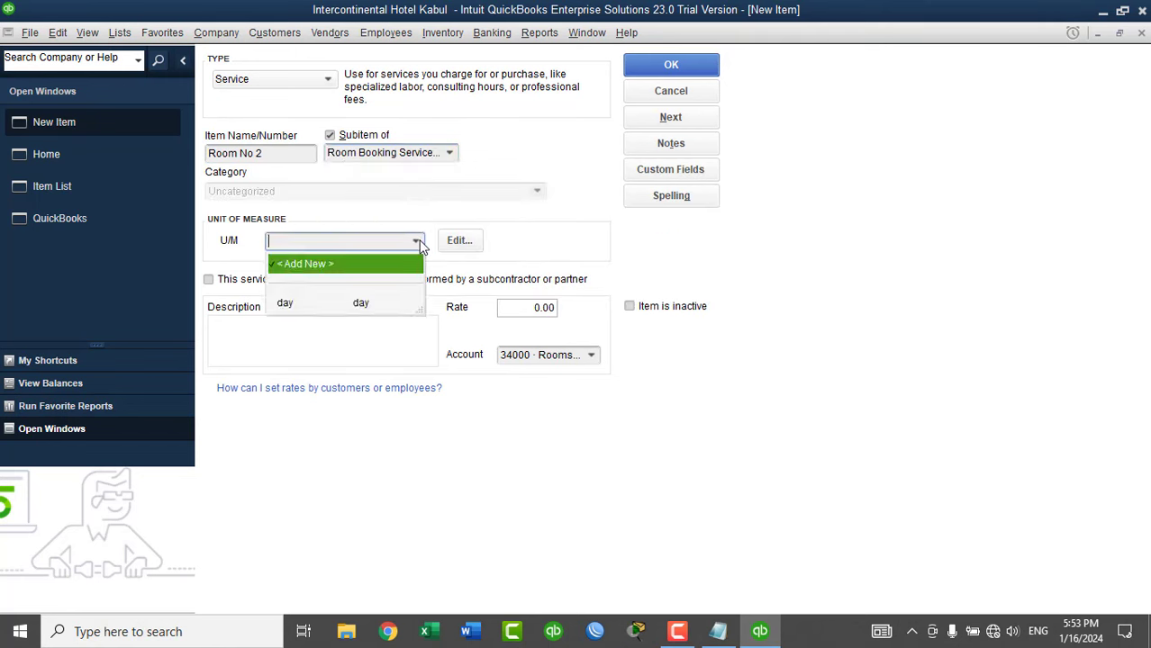
pyautogui.click(356, 303)
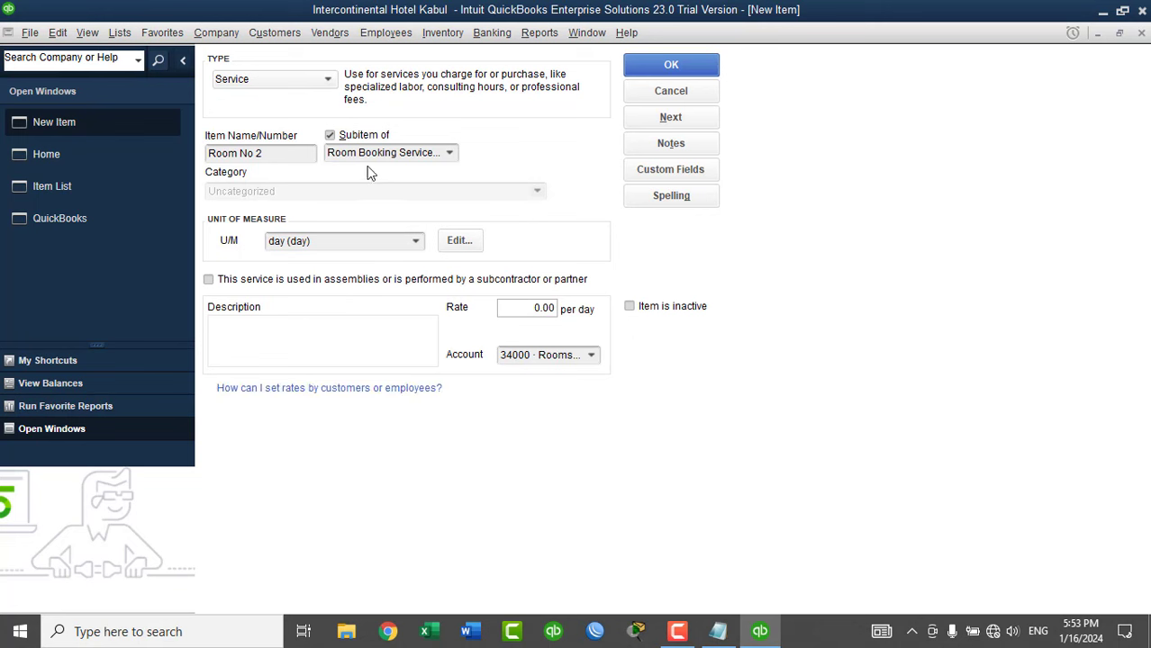
pyautogui.click(258, 329)
pyautogui.write('Room No 1')
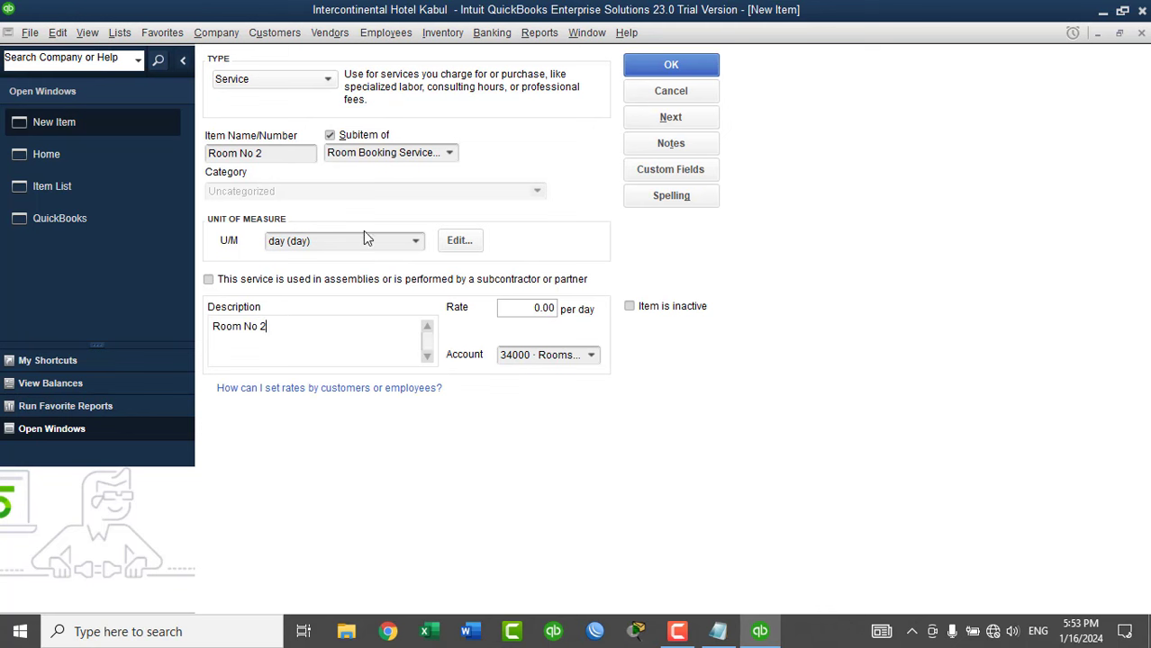
pyautogui.click(671, 117)
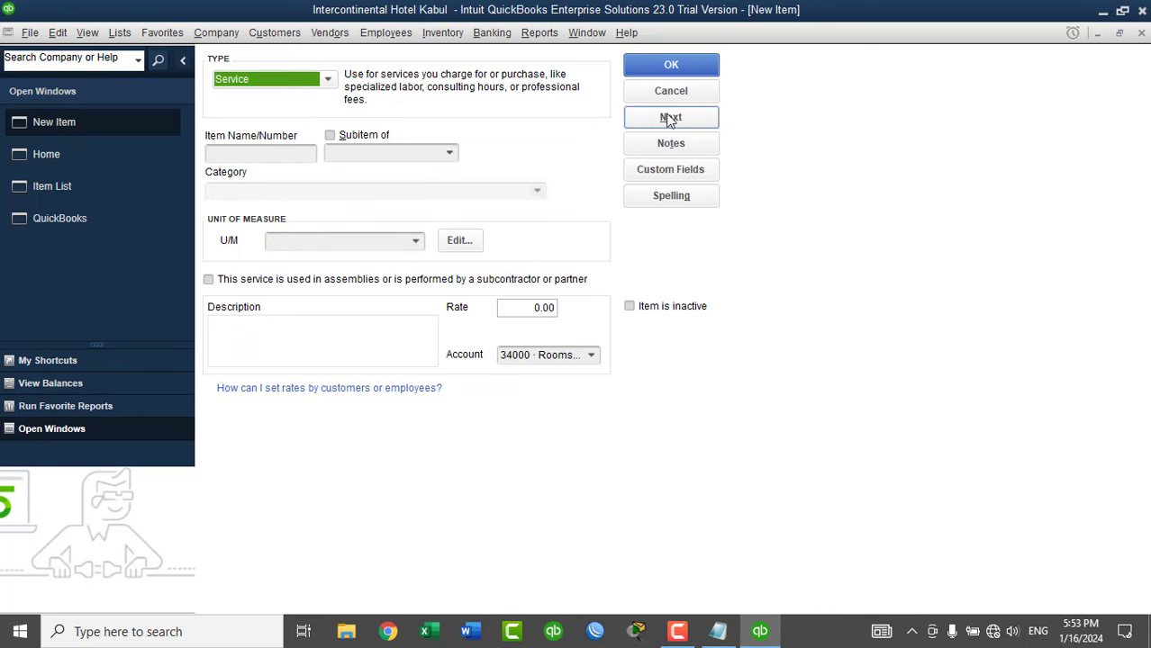
# Add Room No 3 under Single Room, charged per day, described as Room No 3.
pyautogui.click(306, 155)
pyautogui.write('Room No 1')
pyautogui.press('BackSpace')
pyautogui.write('3')
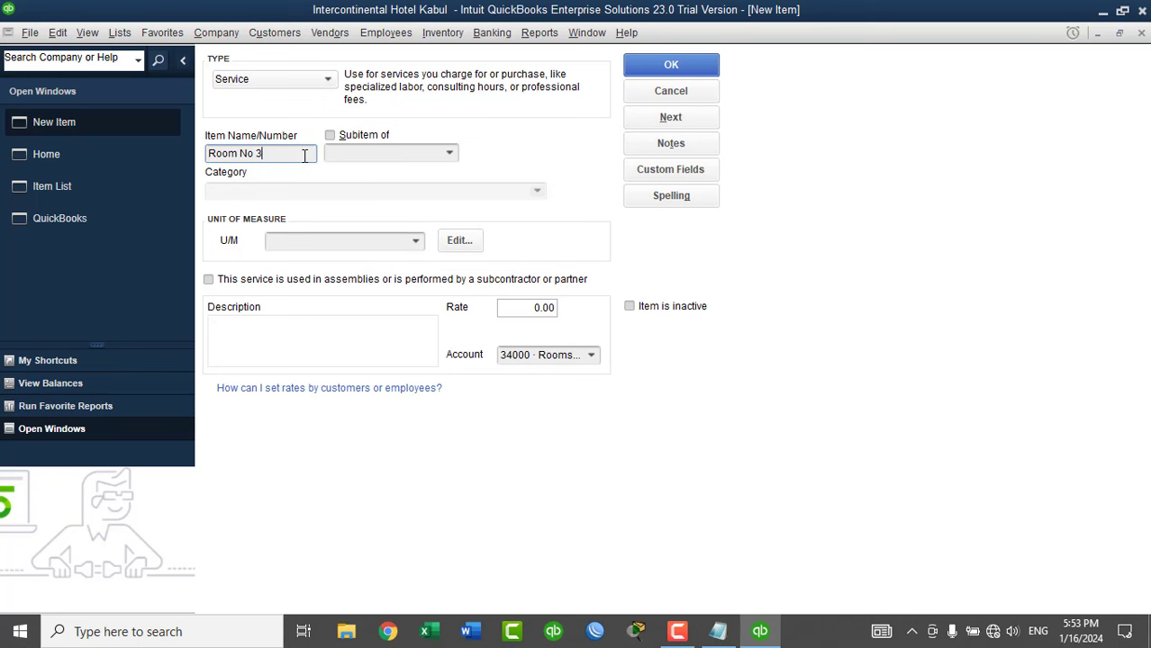
pyautogui.click(380, 137)
pyautogui.click(448, 155)
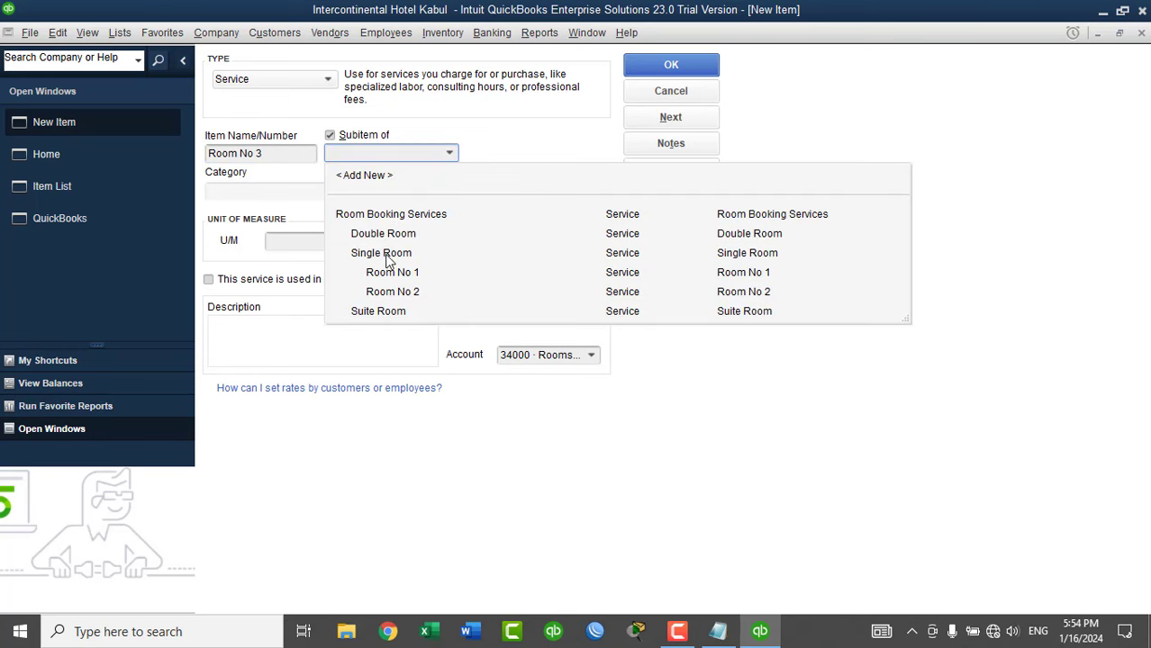
pyautogui.click(387, 256)
pyautogui.click(416, 241)
pyautogui.click(358, 302)
pyautogui.click(353, 326)
pyautogui.write('Room No 3')
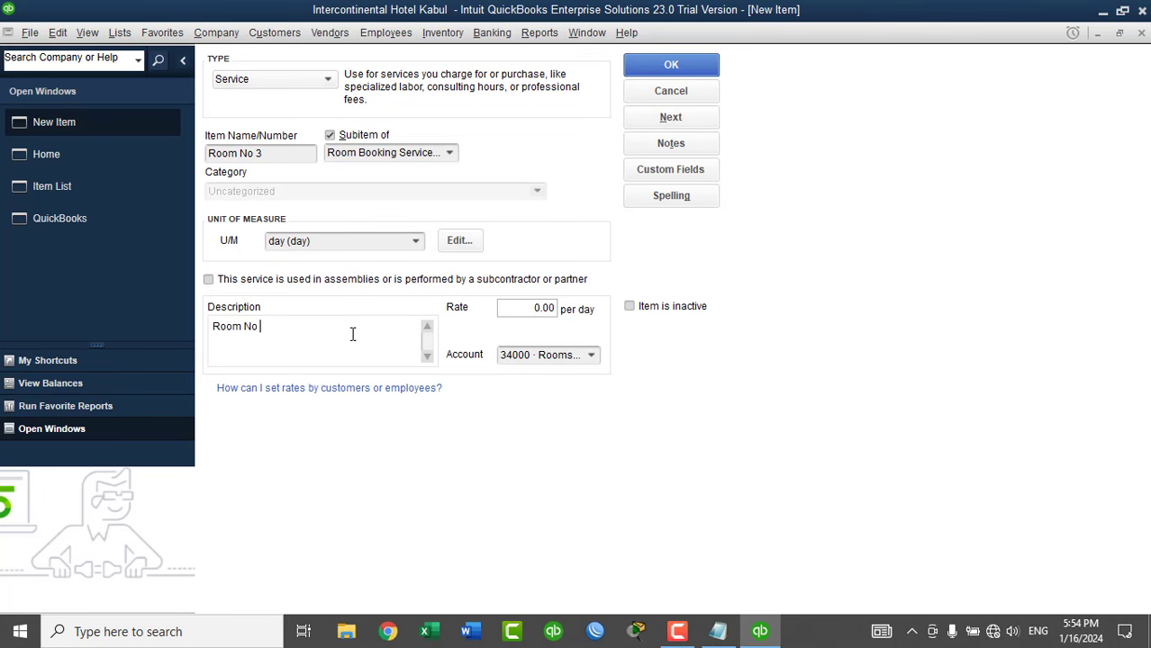
pyautogui.click(658, 124)
# Add Room No 4 under Single Room, charged per day, described as Room No 4.
pyautogui.click(280, 154)
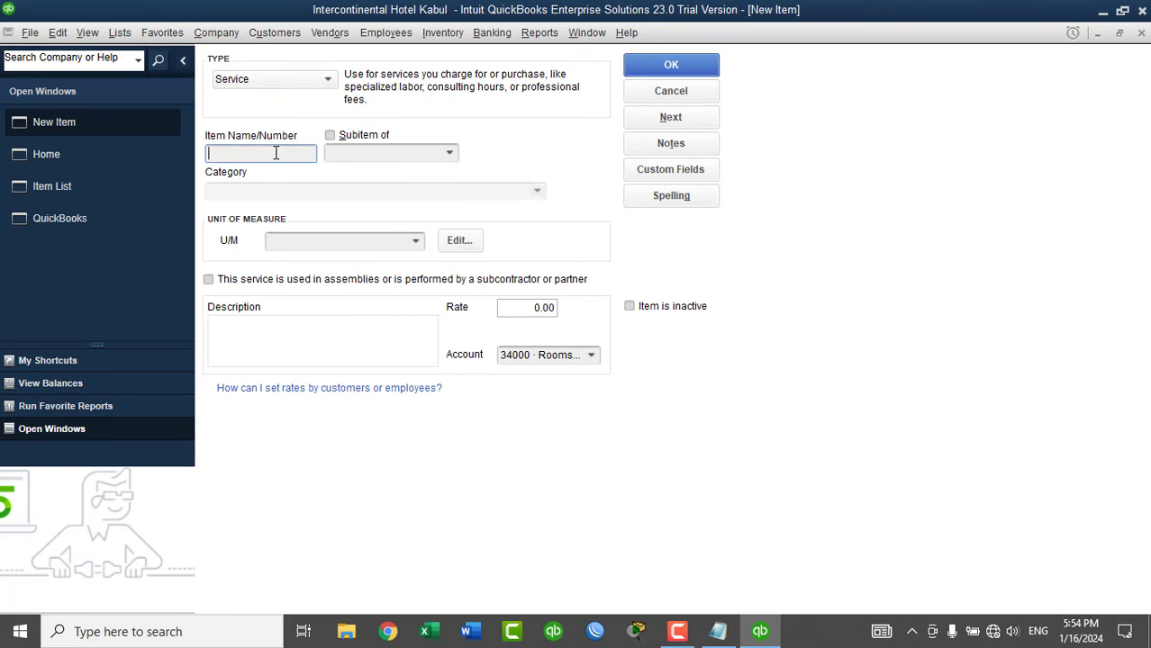
pyautogui.write('Room No 3')
pyautogui.press('BackSpace')
pyautogui.write('4')
pyautogui.click(264, 326)
pyautogui.write('Room No 4')
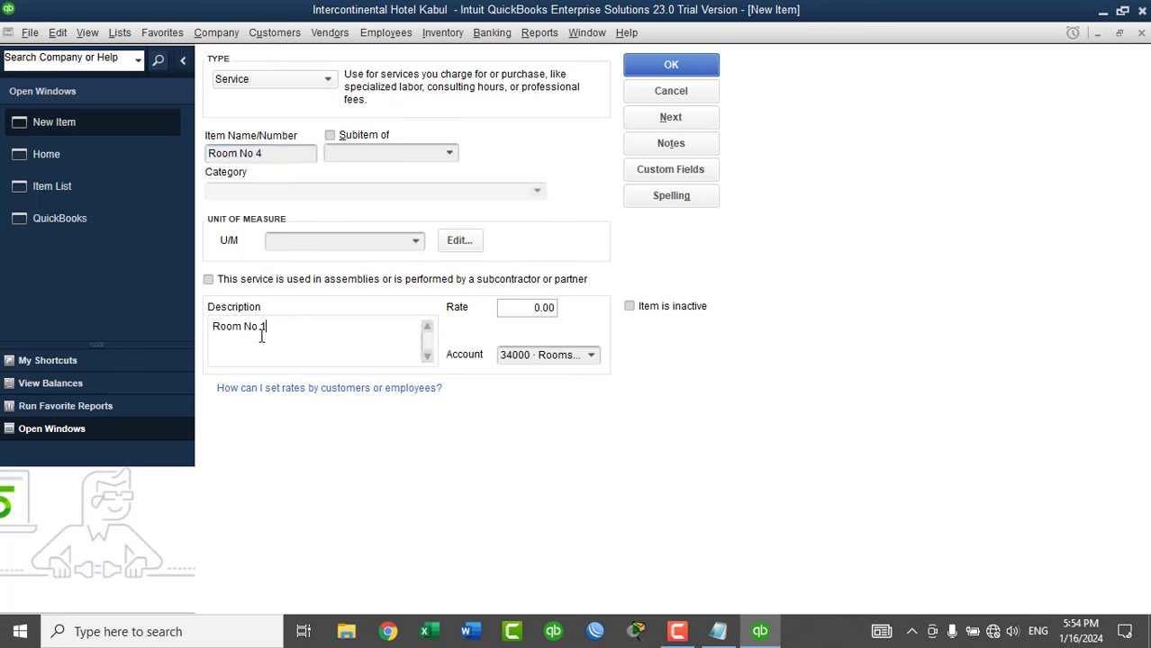
pyautogui.click(415, 241)
pyautogui.click(348, 298)
pyautogui.click(448, 153)
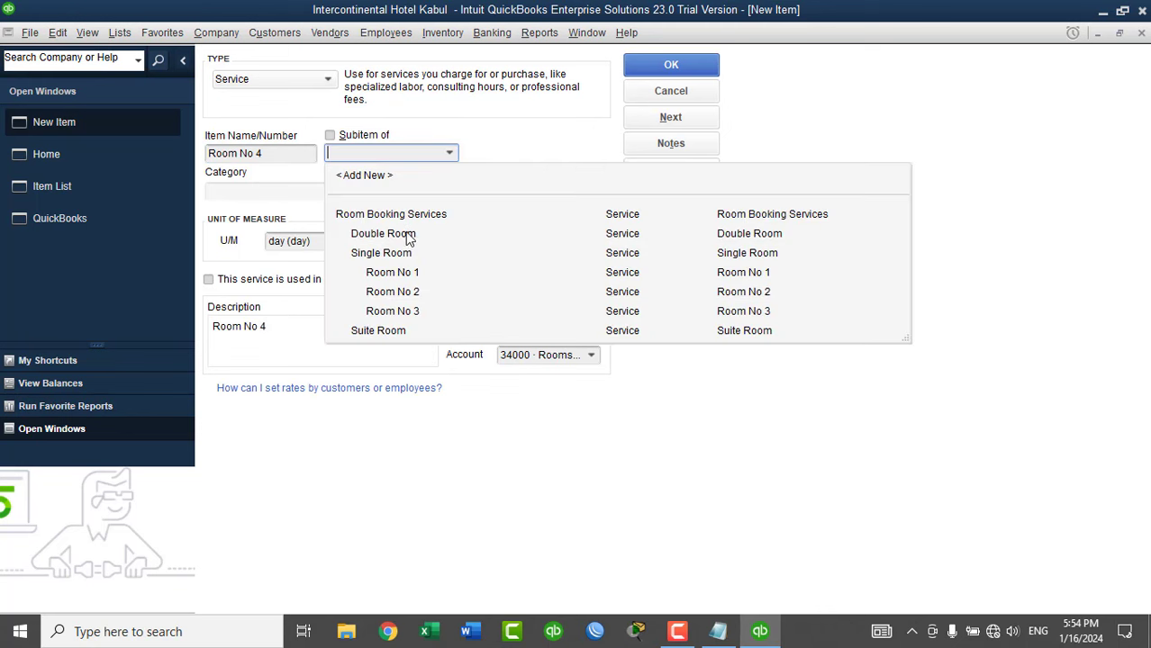
pyautogui.click(378, 209)
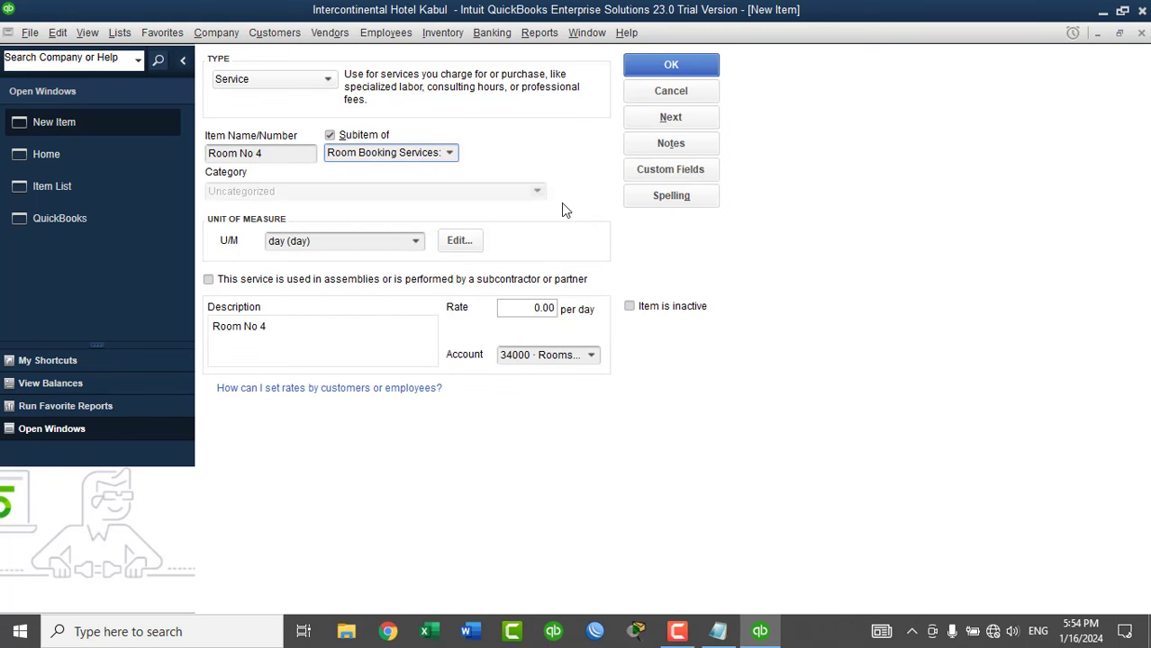
pyautogui.click(656, 123)
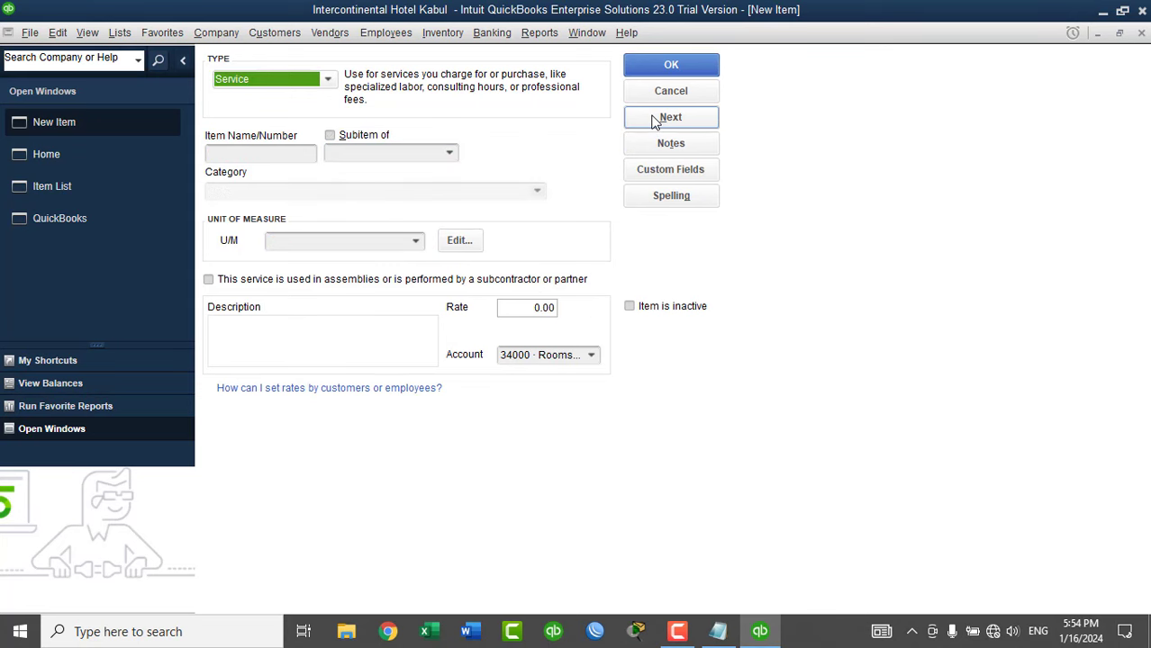
# Add Room No 5 as a per-day sub-item, described as Room No 5, and save it.
pyautogui.click(299, 153)
pyautogui.write('Room No 5')
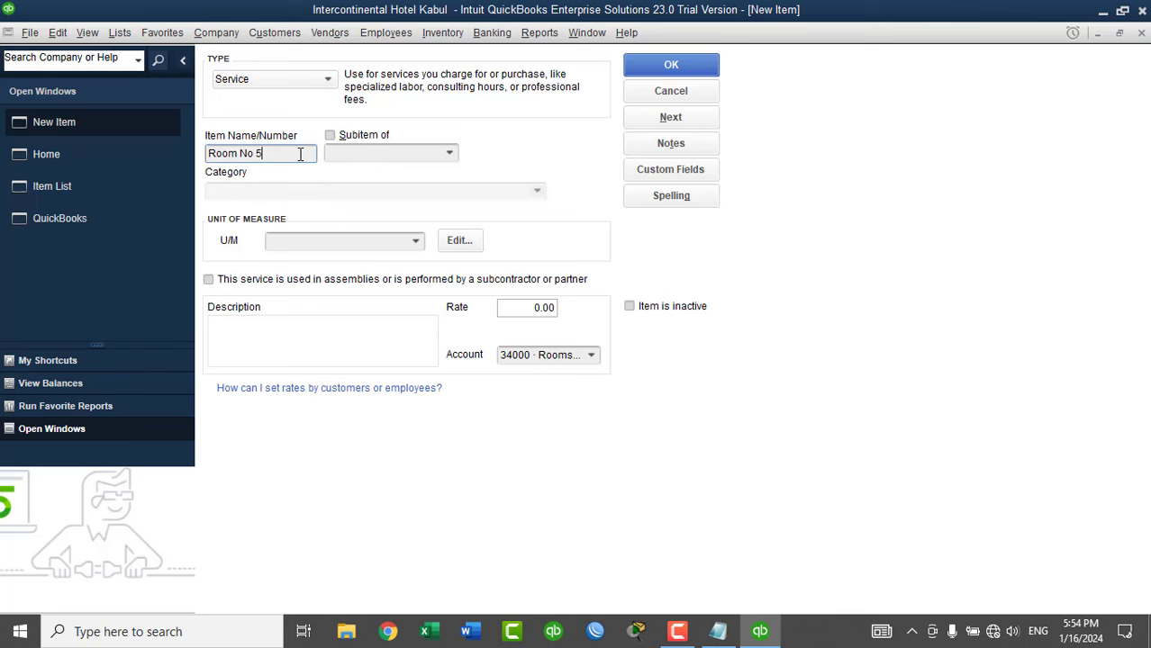
pyautogui.click(373, 137)
pyautogui.click(445, 151)
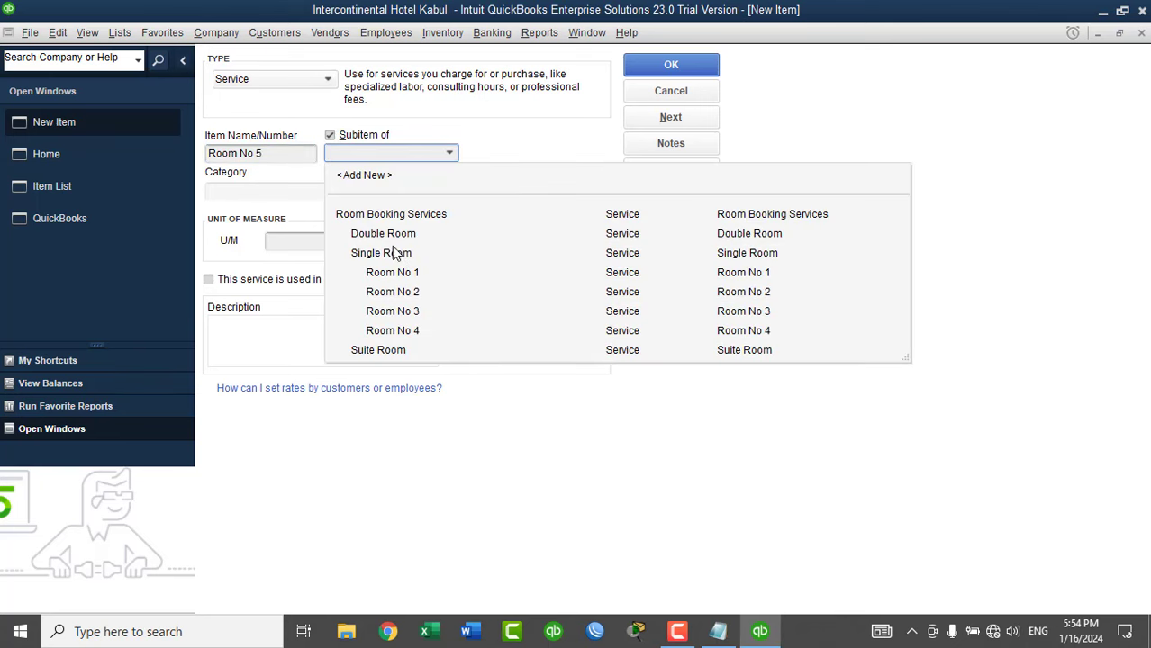
pyautogui.click(389, 216)
pyautogui.click(415, 242)
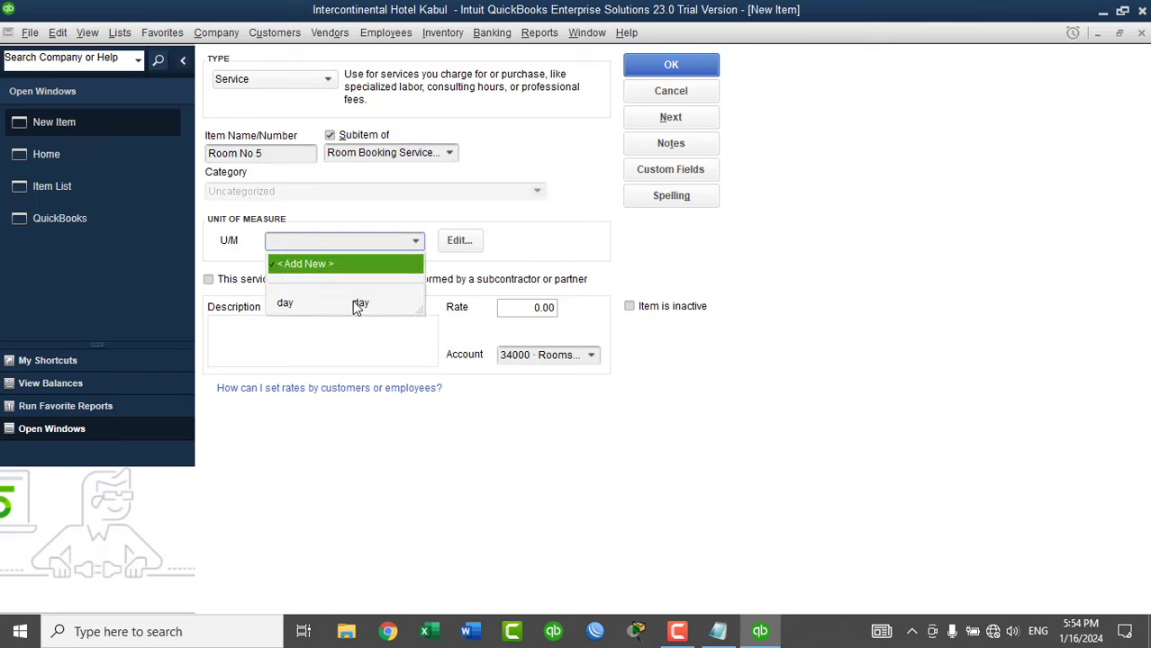
pyautogui.click(359, 304)
pyautogui.click(333, 329)
pyautogui.write('Room No 5')
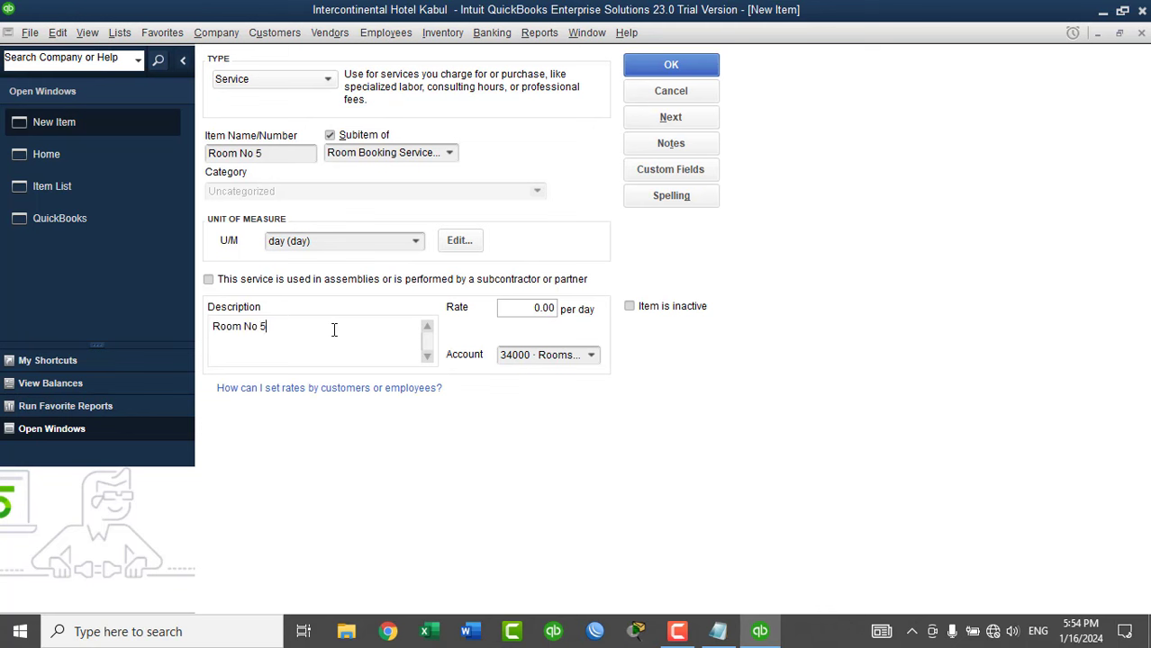
pyautogui.click(664, 117)
# Add Room No 6 under Double Room, charged per day, described as Room No 6.
pyautogui.click(303, 162)
pyautogui.write('Room No 5')
pyautogui.press('BackSpace')
pyautogui.write('6')
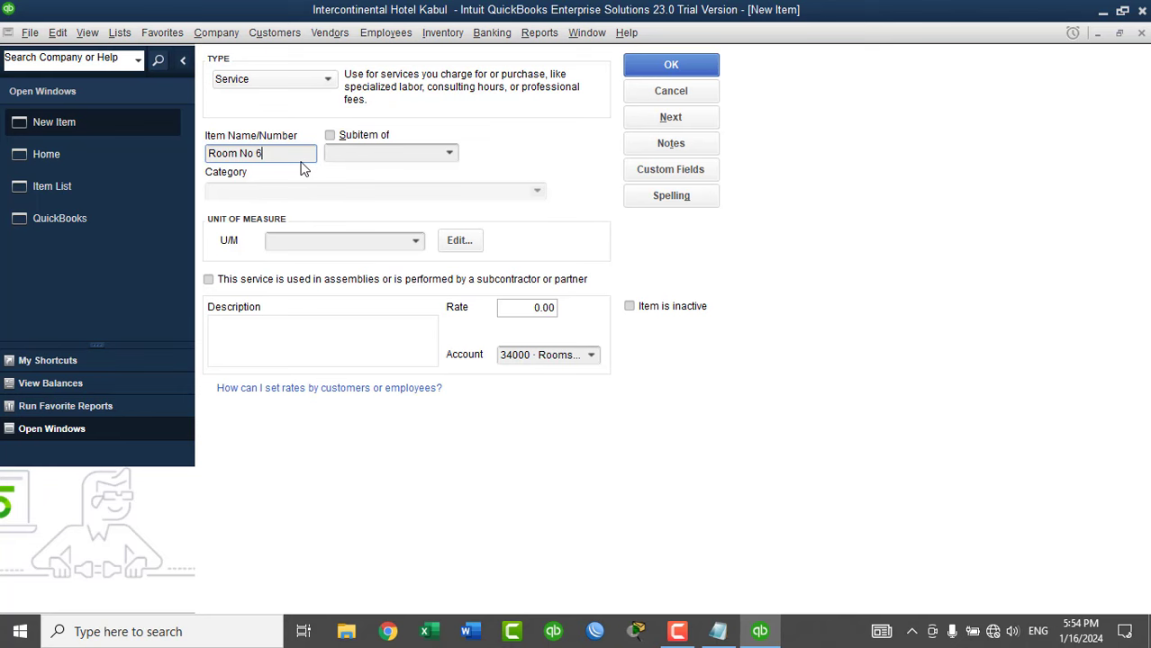
pyautogui.click(351, 137)
pyautogui.click(449, 155)
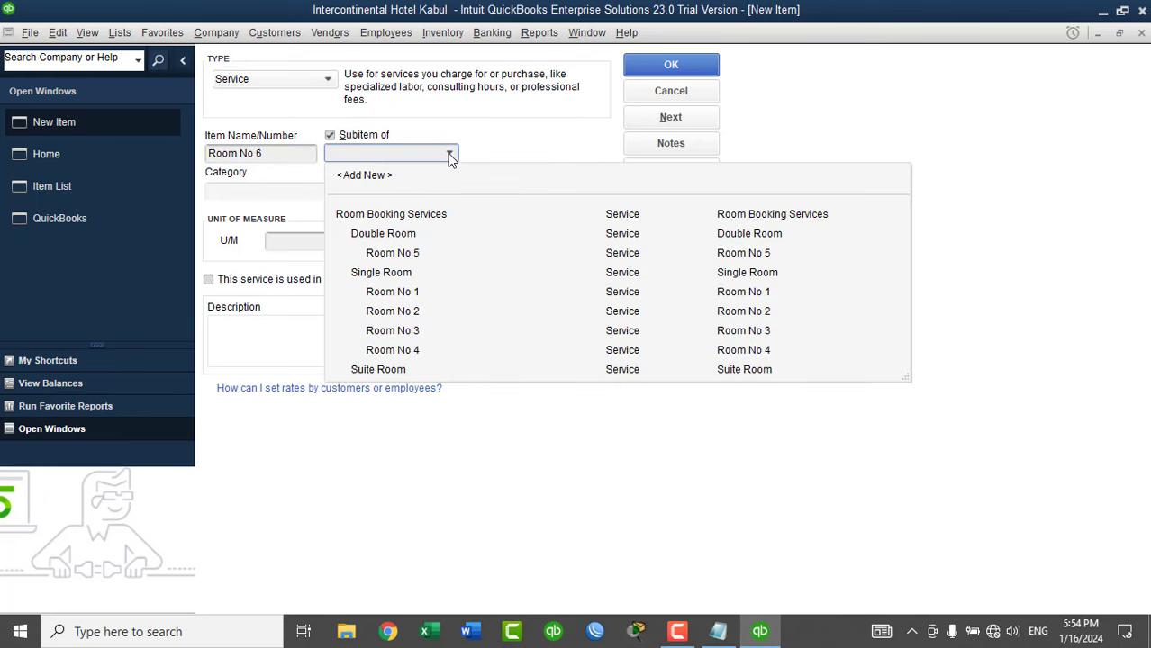
pyautogui.click(382, 233)
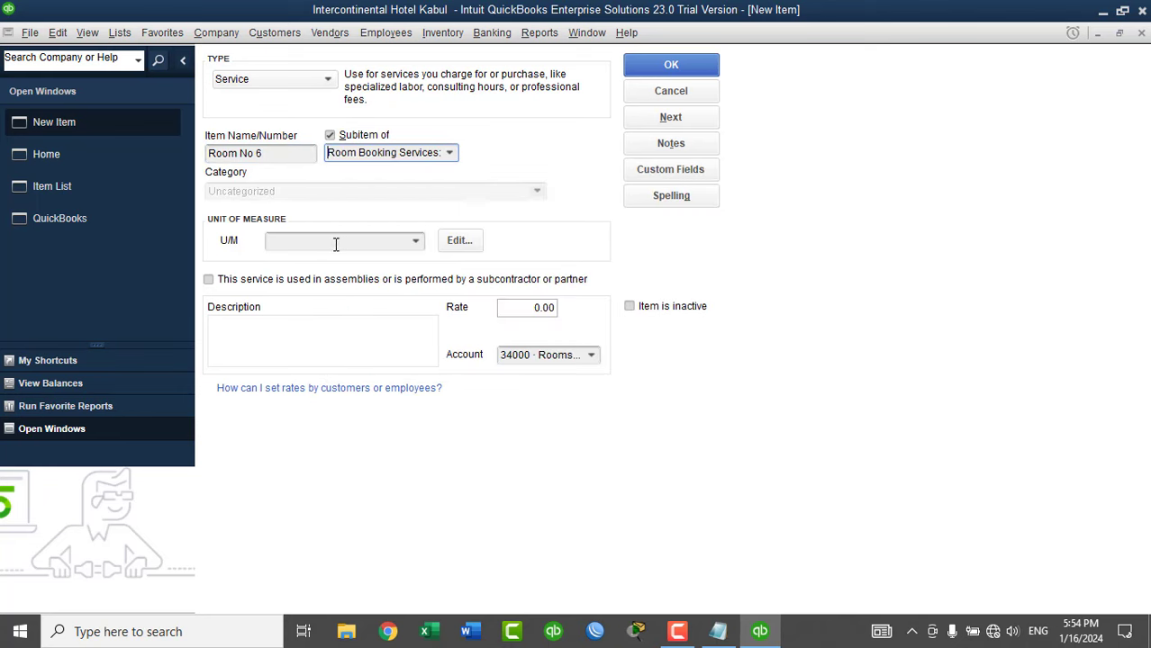
pyautogui.click(416, 241)
pyautogui.click(331, 307)
pyautogui.click(318, 331)
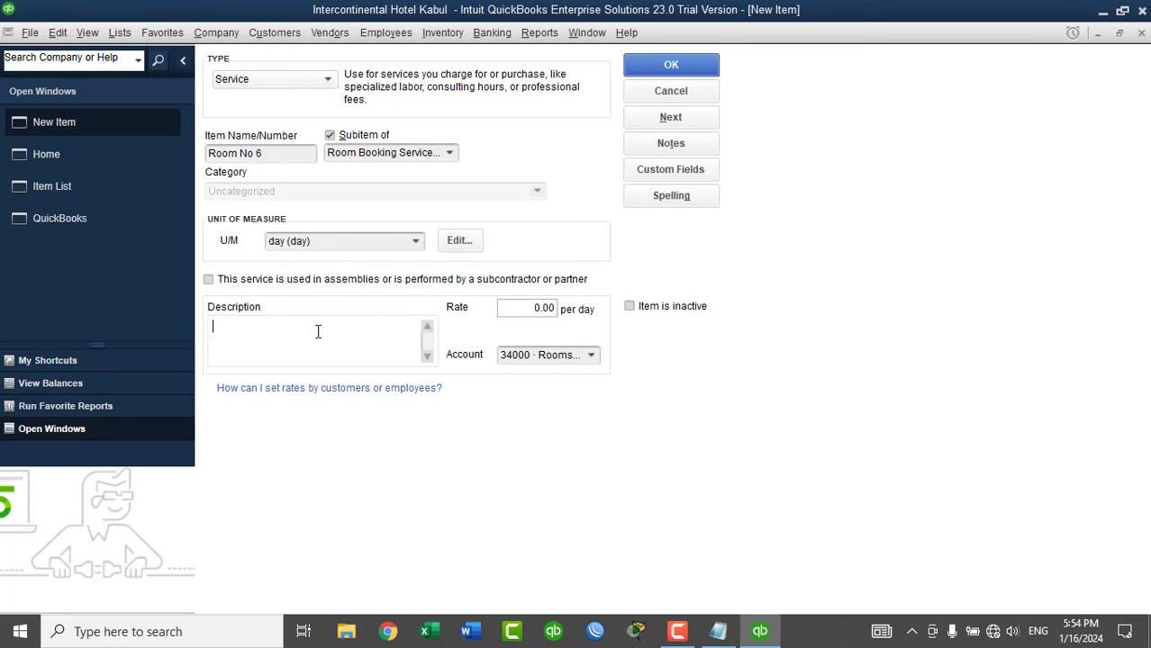
pyautogui.write('Room No 6')
pyautogui.click(510, 307)
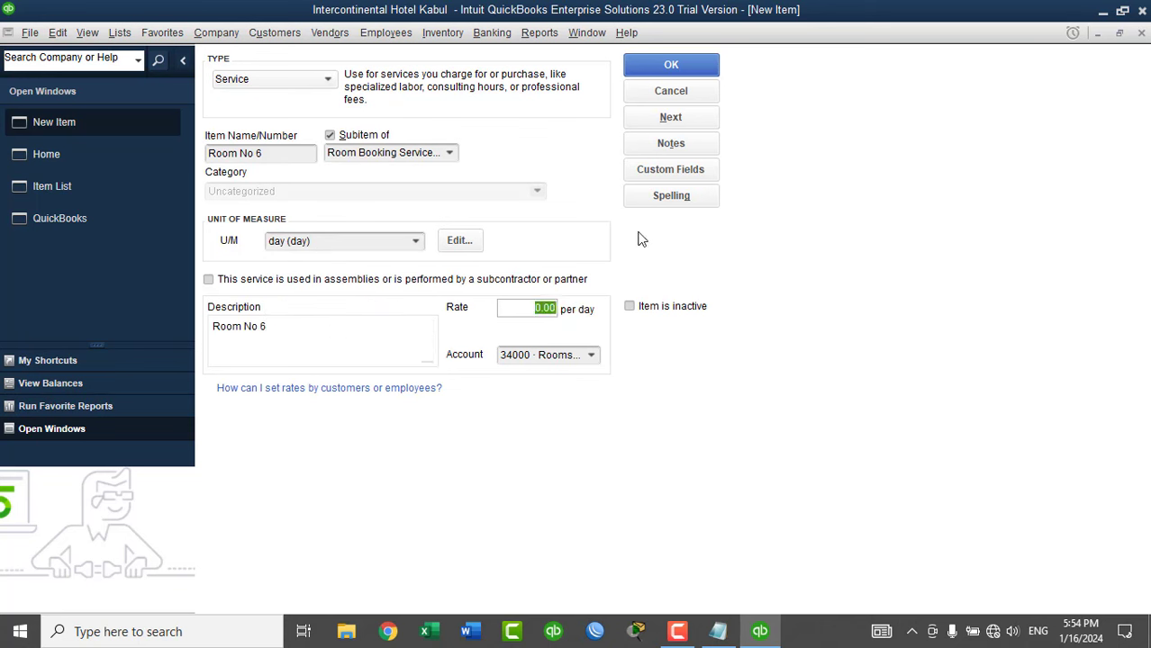
pyautogui.click(667, 116)
# Add Room No 7 under Double Room, charged per day, described as Room No 7.
pyautogui.click(283, 159)
pyautogui.write('Room No 6')
pyautogui.press('BackSpace')
pyautogui.write('7')
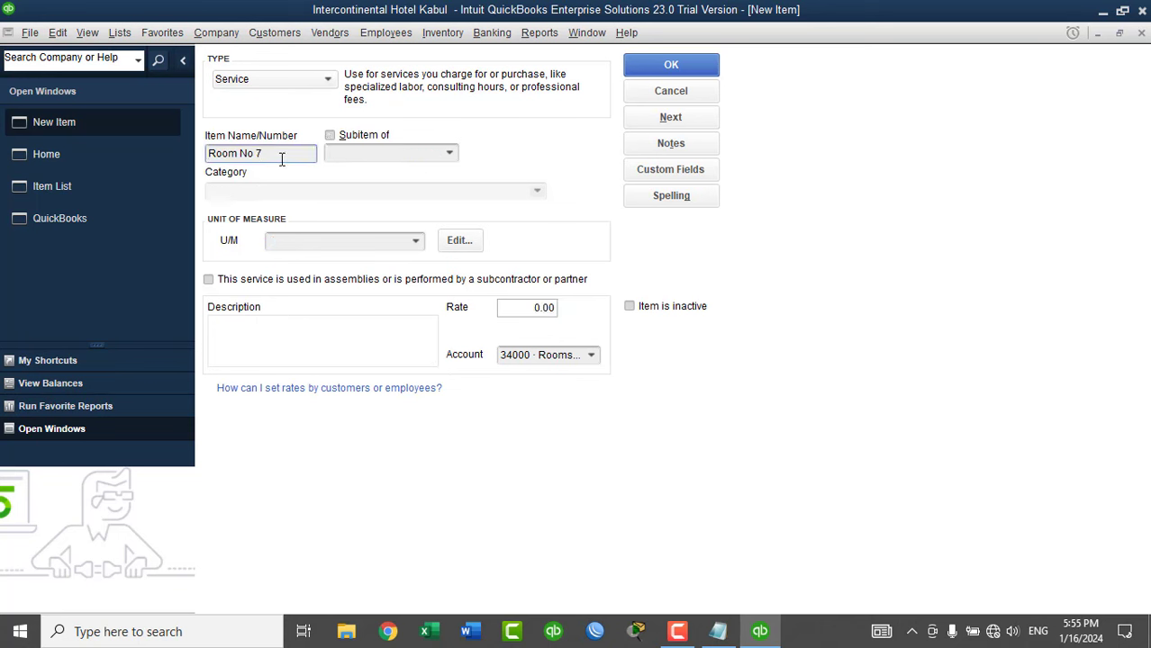
pyautogui.click(355, 136)
pyautogui.click(443, 151)
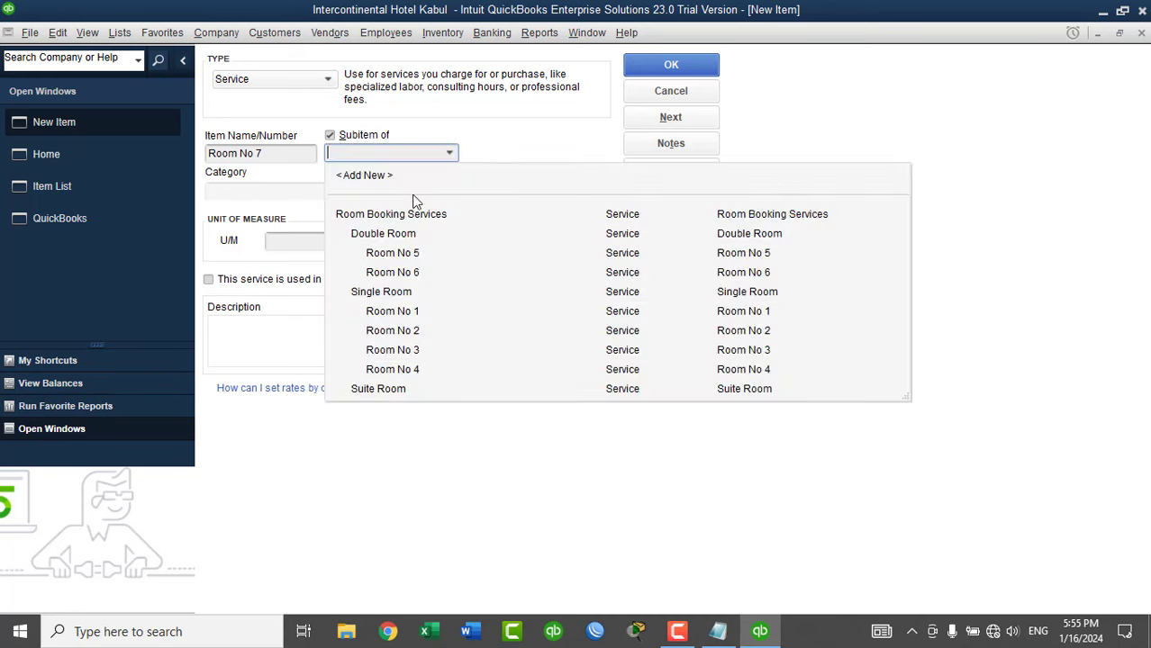
pyautogui.click(383, 233)
pyautogui.click(386, 240)
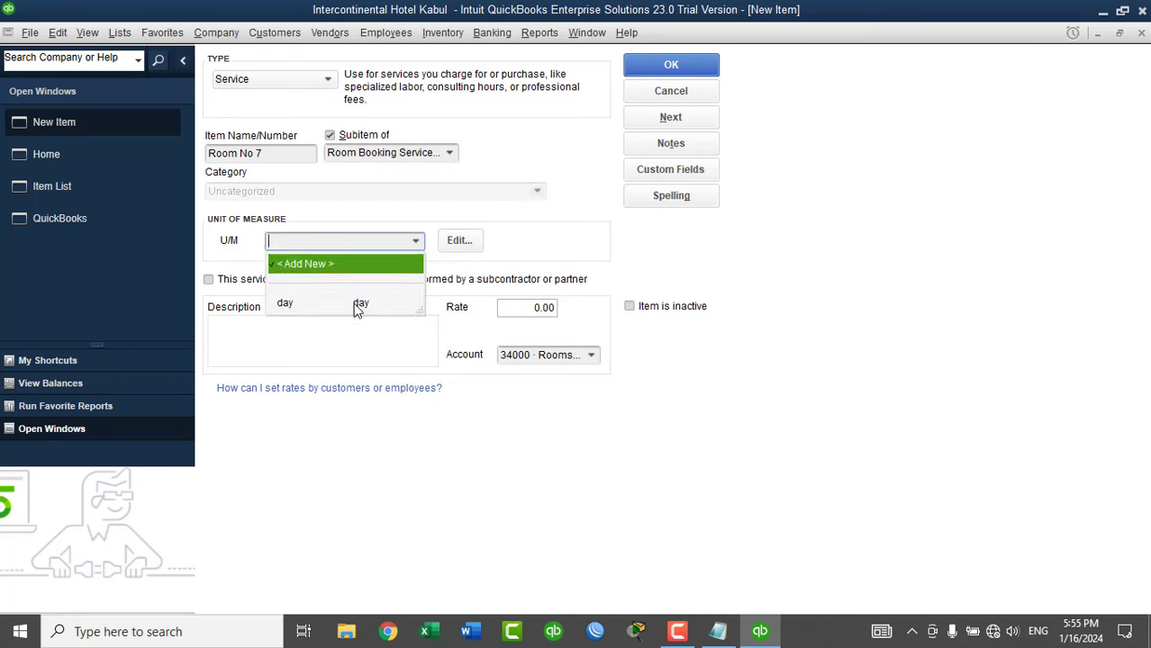
pyautogui.click(359, 306)
pyautogui.click(334, 337)
pyautogui.write('Room No 6')
pyautogui.press('BackSpace')
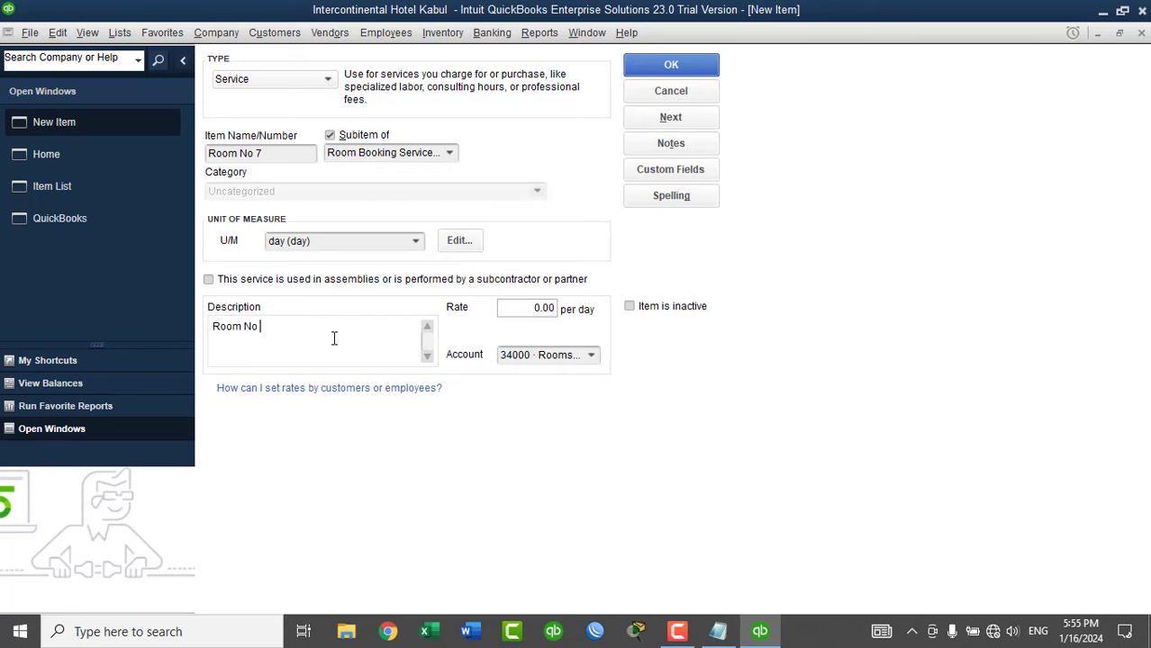
pyautogui.write('7')
pyautogui.click(671, 117)
pyautogui.click(273, 155)
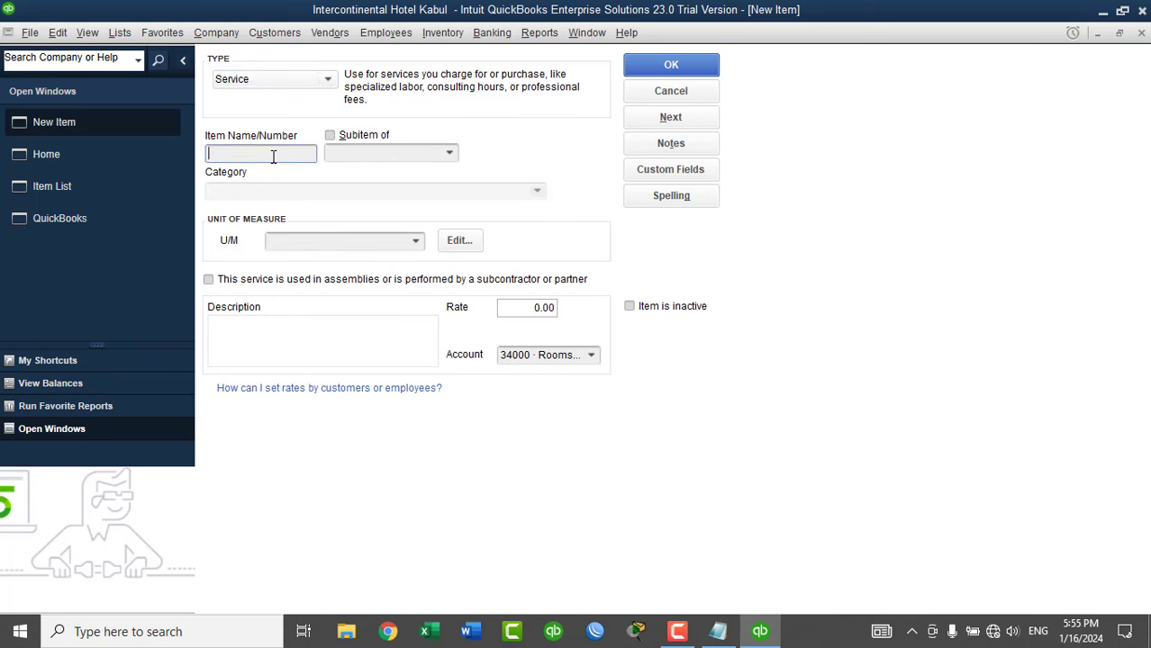
# Add Room No 8 under Double Room, charged per day, with a room-number description.
pyautogui.write('Room No 6')
pyautogui.press('BackSpace')
pyautogui.write('8')
pyautogui.click(300, 347)
pyautogui.write('Room No 6')
pyautogui.press('BackSpace')
pyautogui.write('18')
pyautogui.click(416, 252)
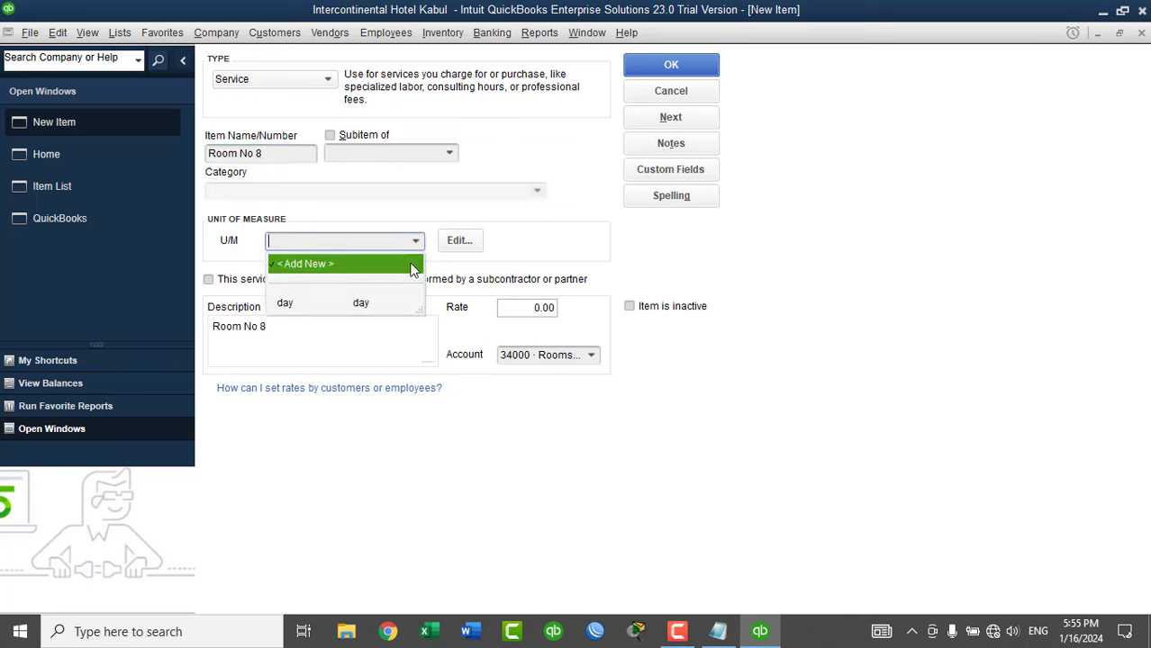
pyautogui.click(363, 308)
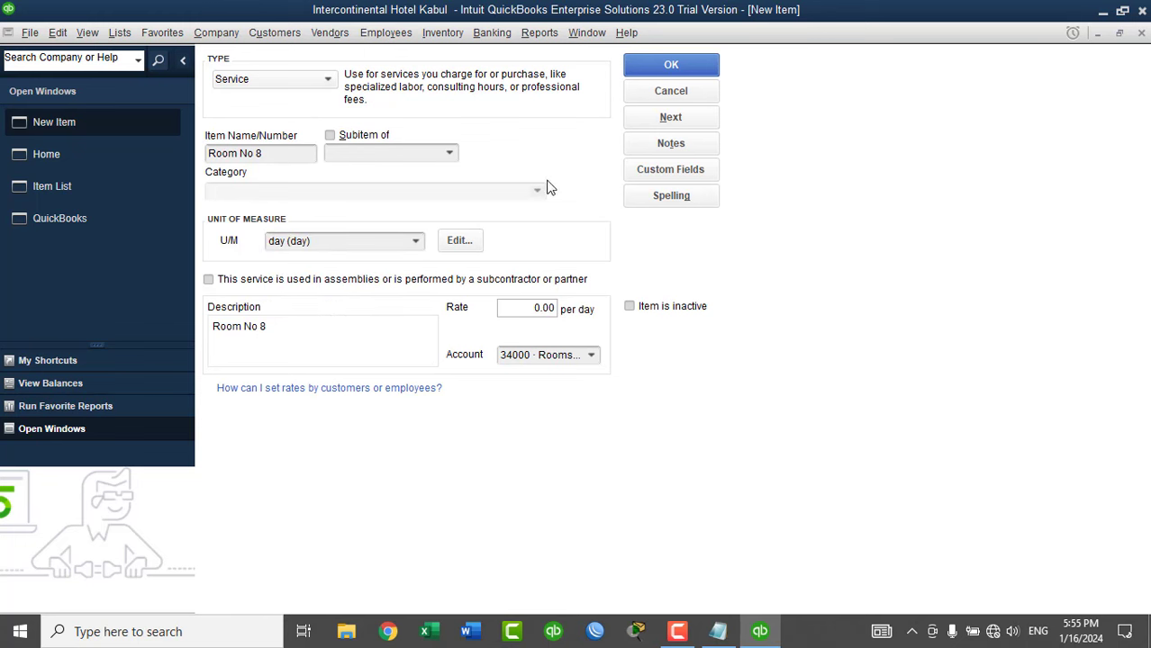
pyautogui.click(449, 152)
pyautogui.click(416, 238)
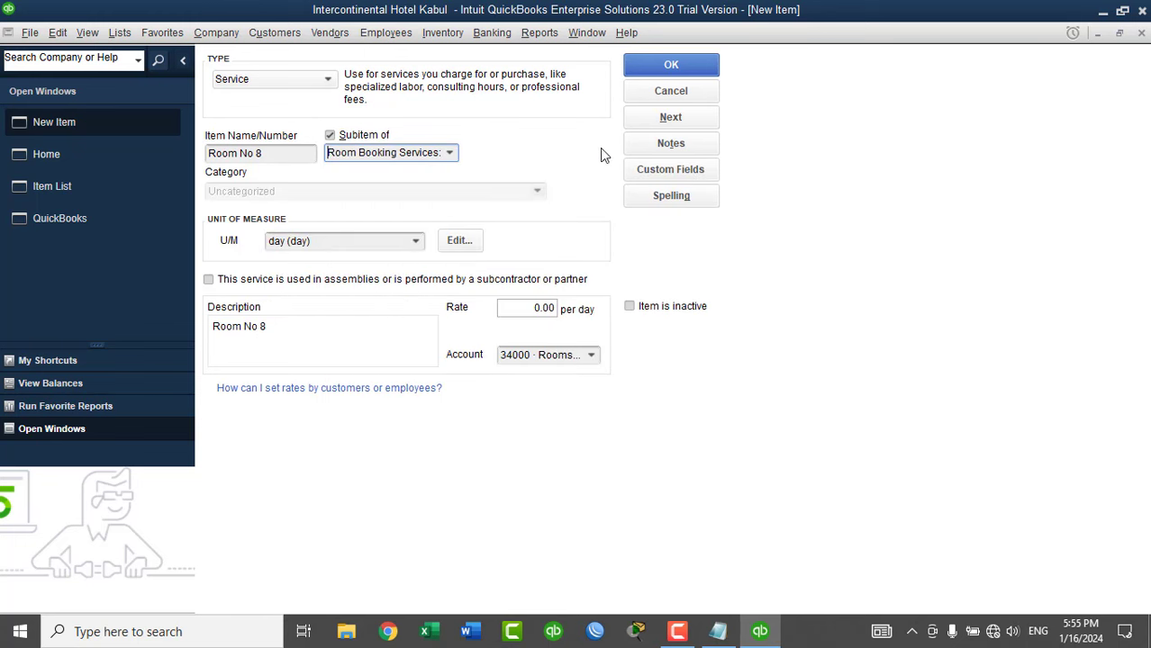
pyautogui.click(669, 117)
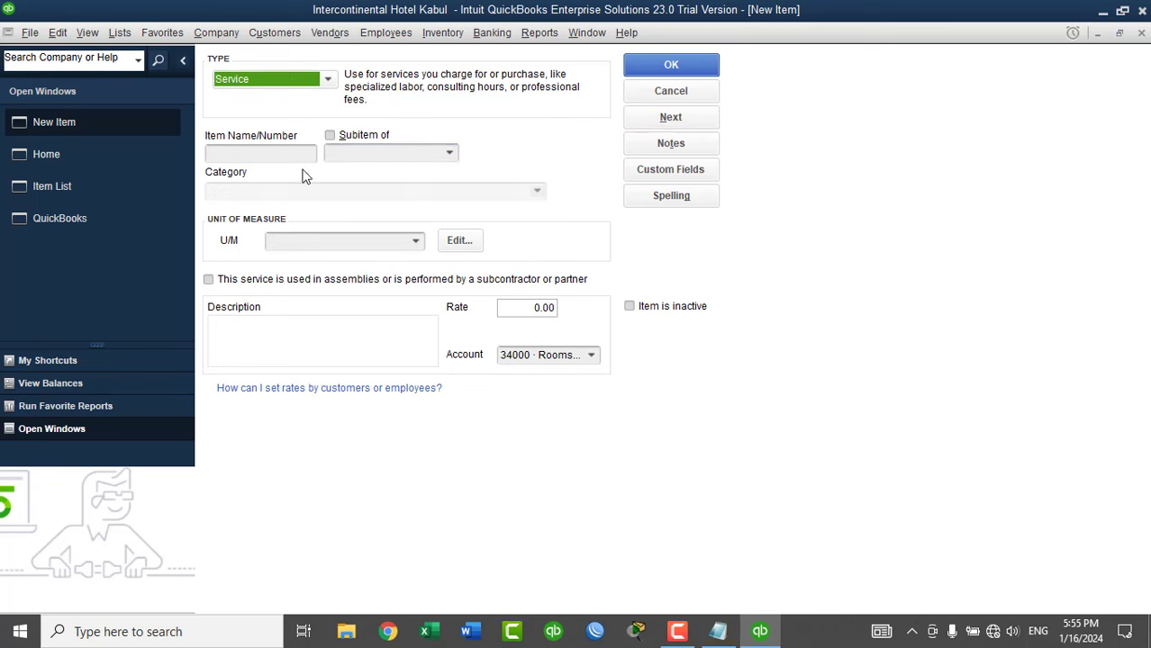
# Add Room No 9 as a per-day sub-item of Suite Room with a description.
pyautogui.click(261, 156)
pyautogui.write('Room No 1')
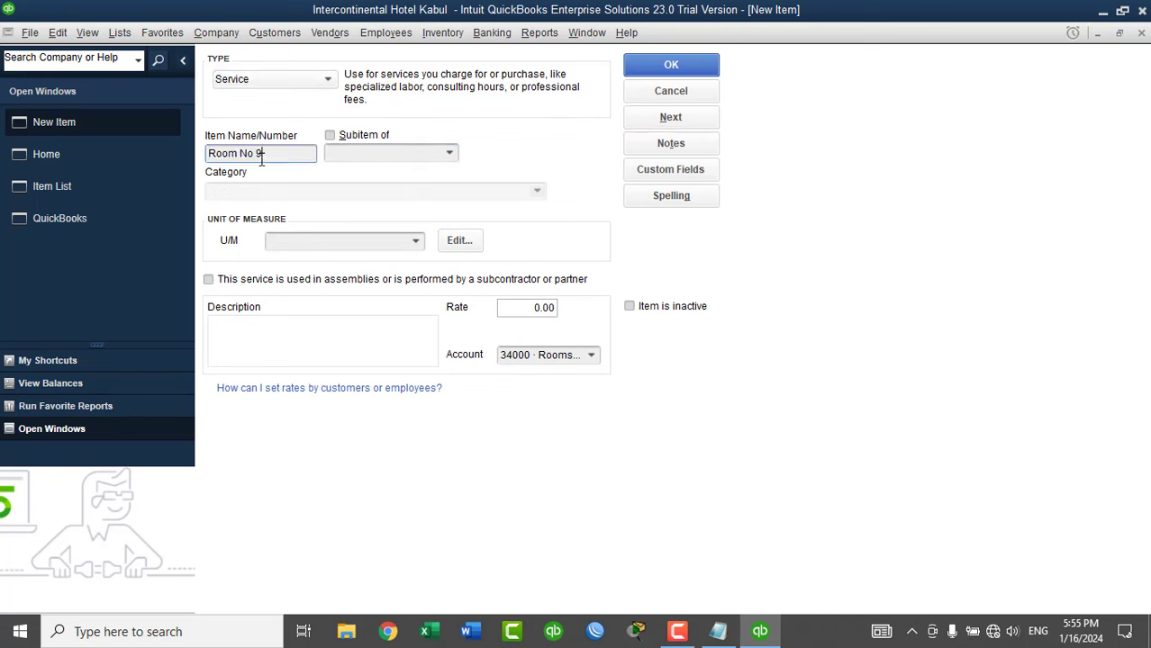
pyautogui.click(377, 137)
pyautogui.click(452, 156)
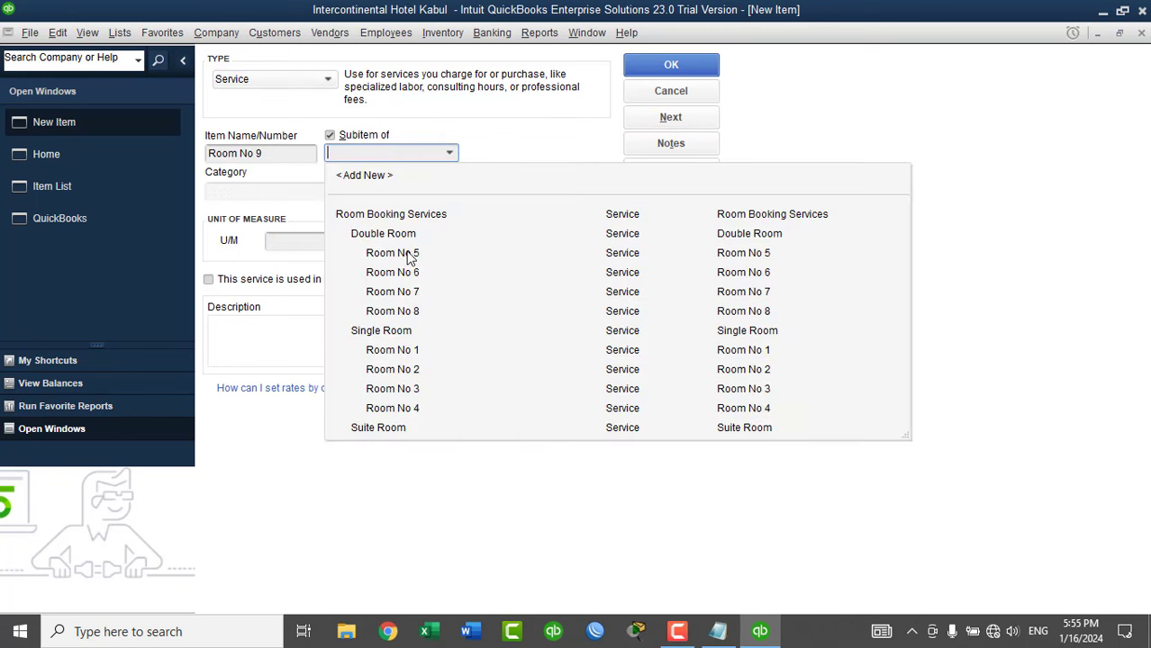
pyautogui.click(383, 432)
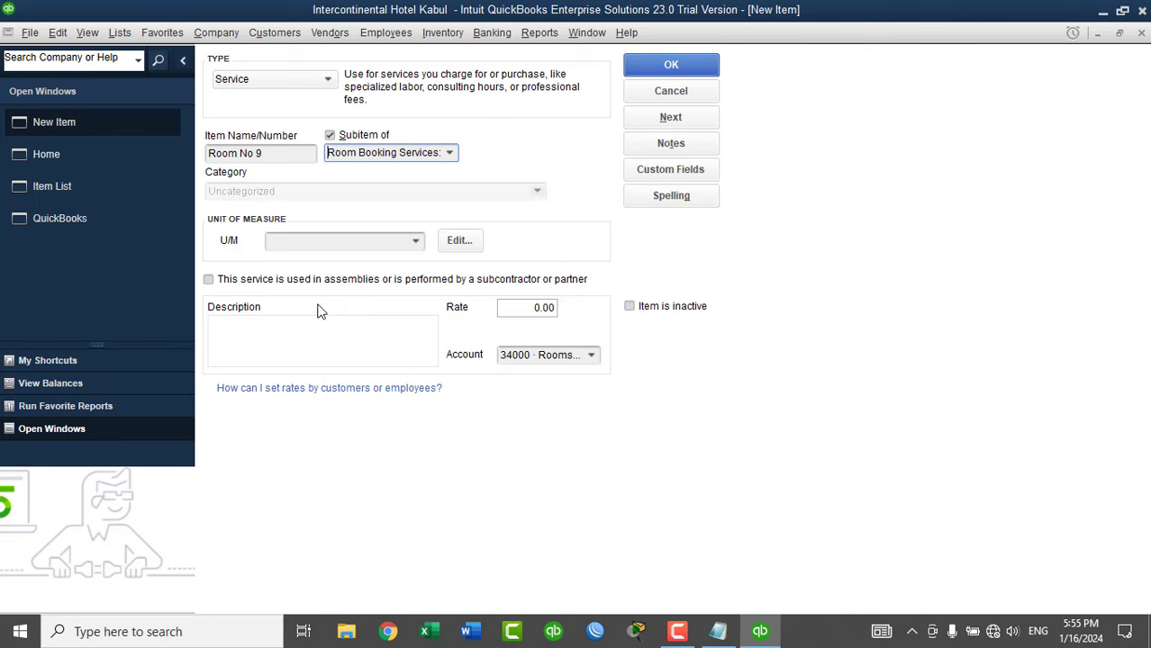
pyautogui.click(416, 241)
pyautogui.click(360, 305)
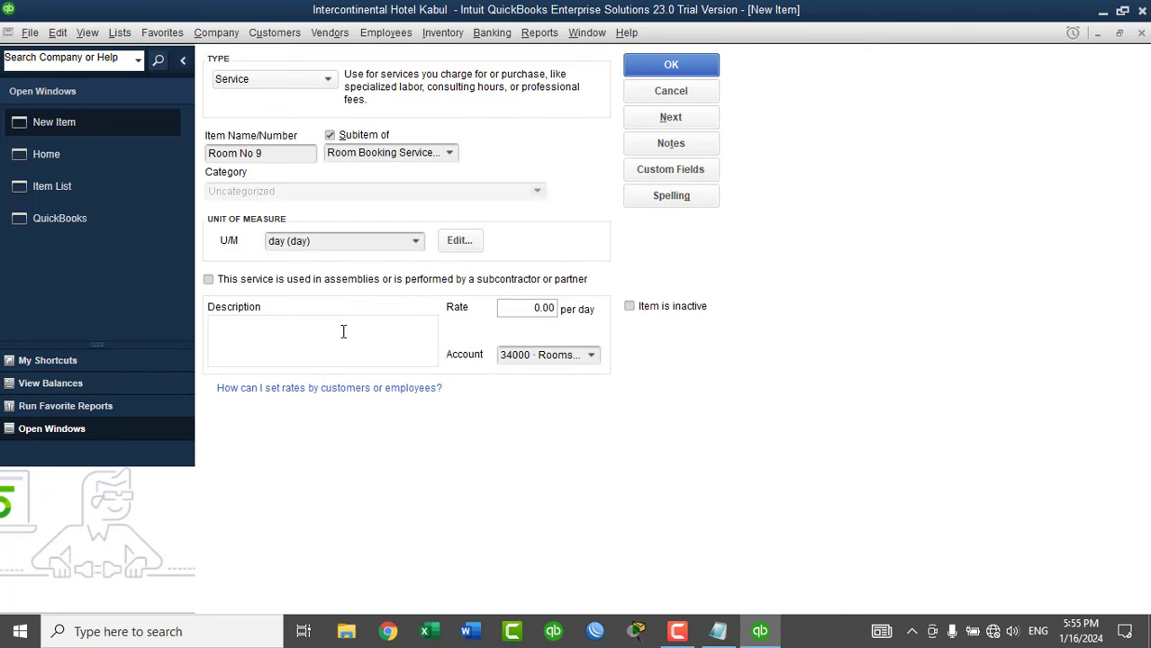
pyautogui.click(326, 340)
pyautogui.write('Room No 19')
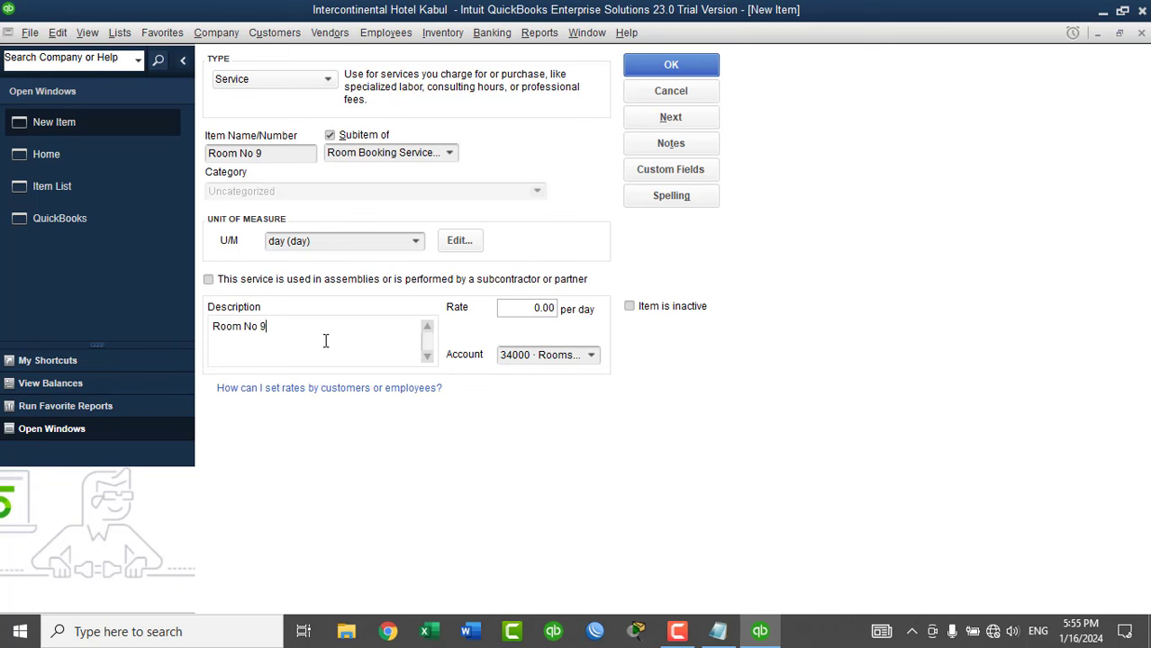
pyautogui.click(671, 118)
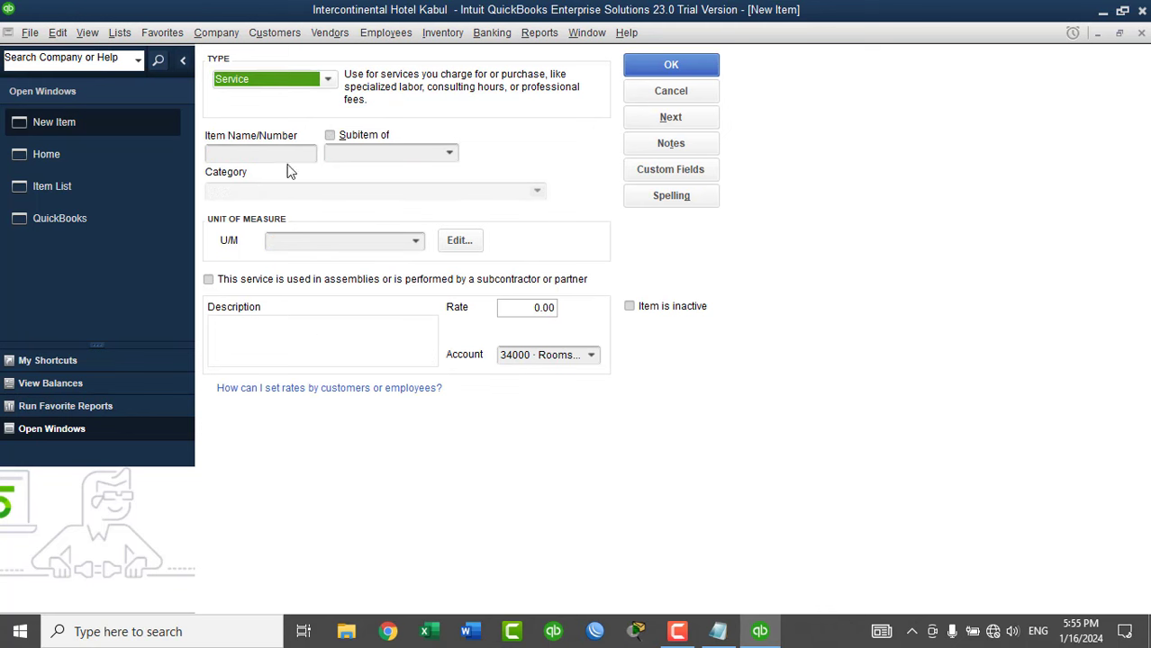
# Add Room No 10 under Suite Room, charged per day, then return to the Item List.
pyautogui.click(277, 154)
pyautogui.write('Room No 10')
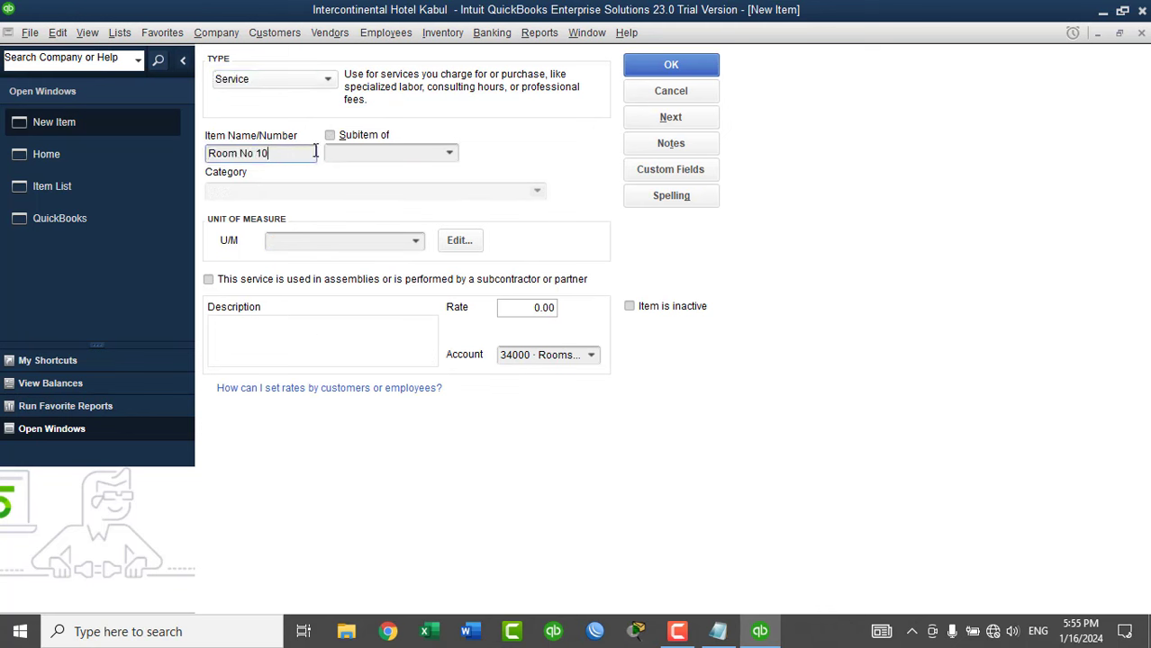
pyautogui.click(360, 138)
pyautogui.click(447, 155)
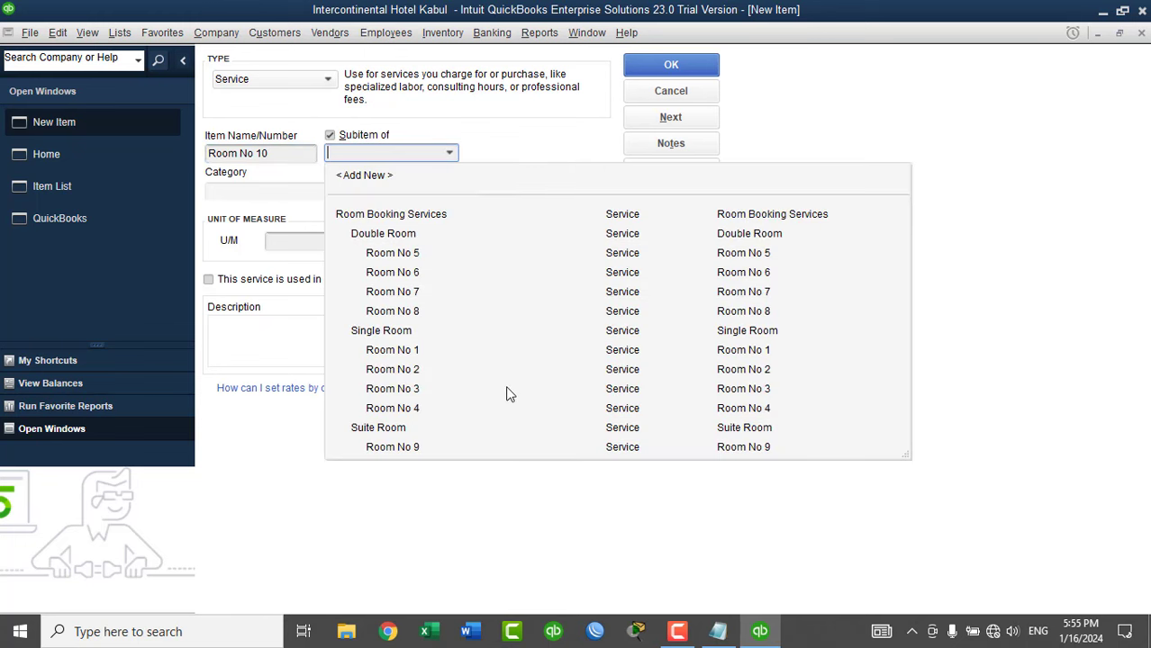
pyautogui.click(408, 429)
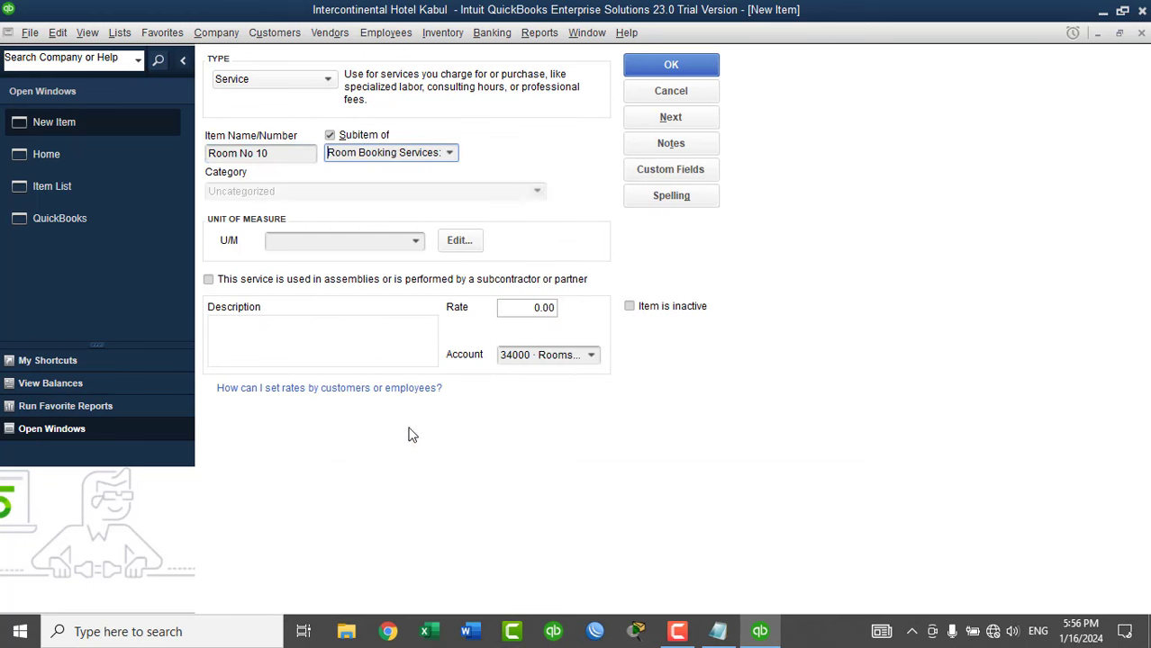
pyautogui.click(416, 241)
pyautogui.click(351, 307)
pyautogui.click(340, 344)
pyautogui.write('Room No')
pyautogui.write('10')
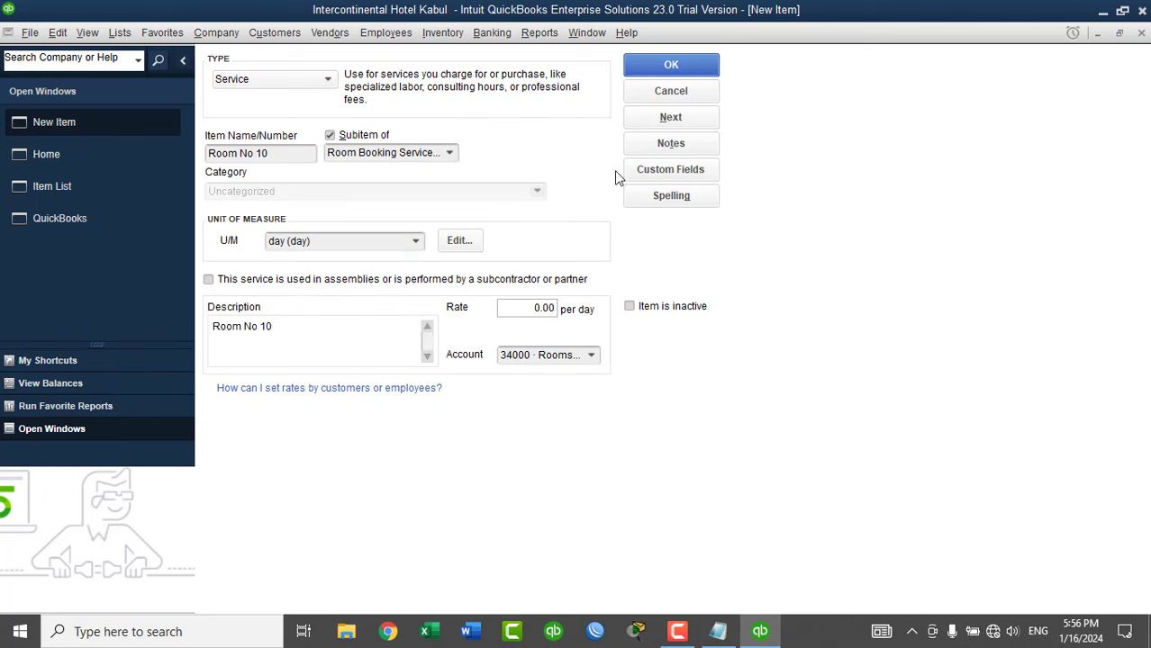
pyautogui.click(677, 68)
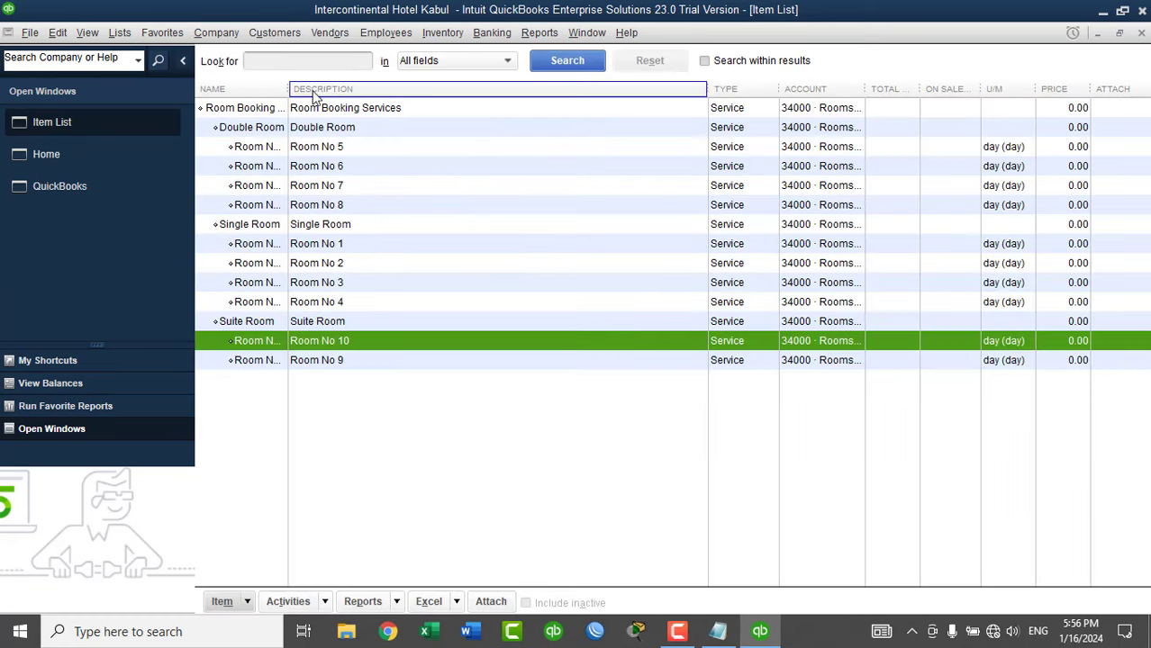
# Widen the Item List's Name column so full names like Room Booking Services show, then clear the selection.
pyautogui.moveTo(313, 91); pyautogui.dragTo(371, 118)
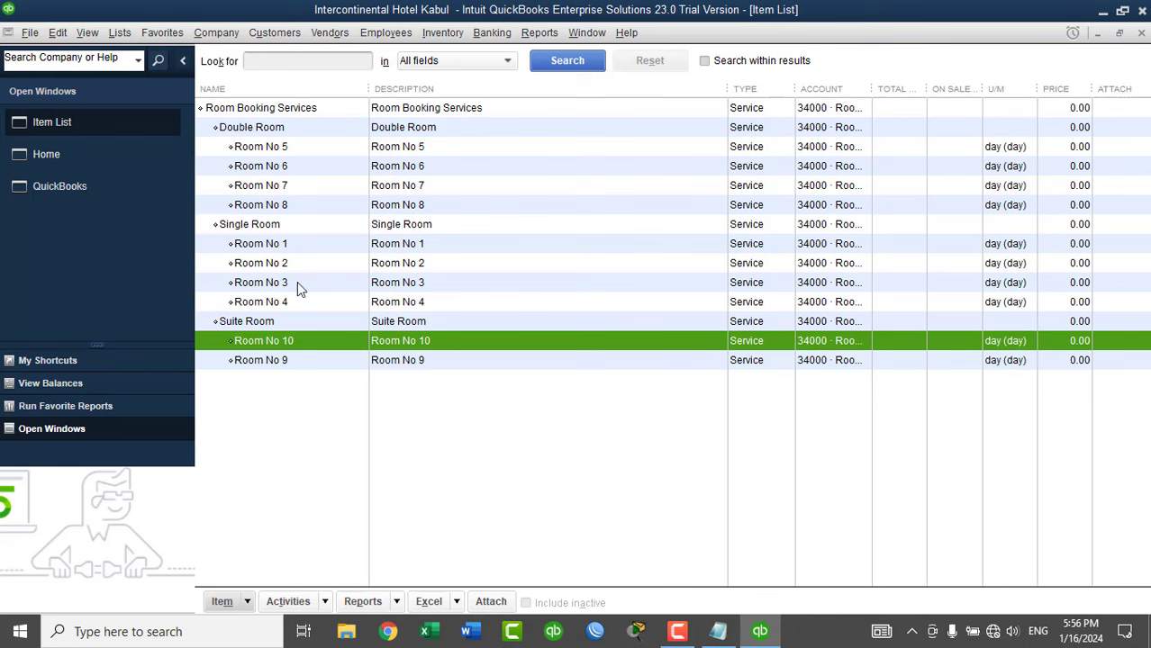
pyautogui.click(292, 447)
# Start a new Service item named Hall Booking Services, correcting the typo.
pyautogui.hotkey('ctrl', 'n')
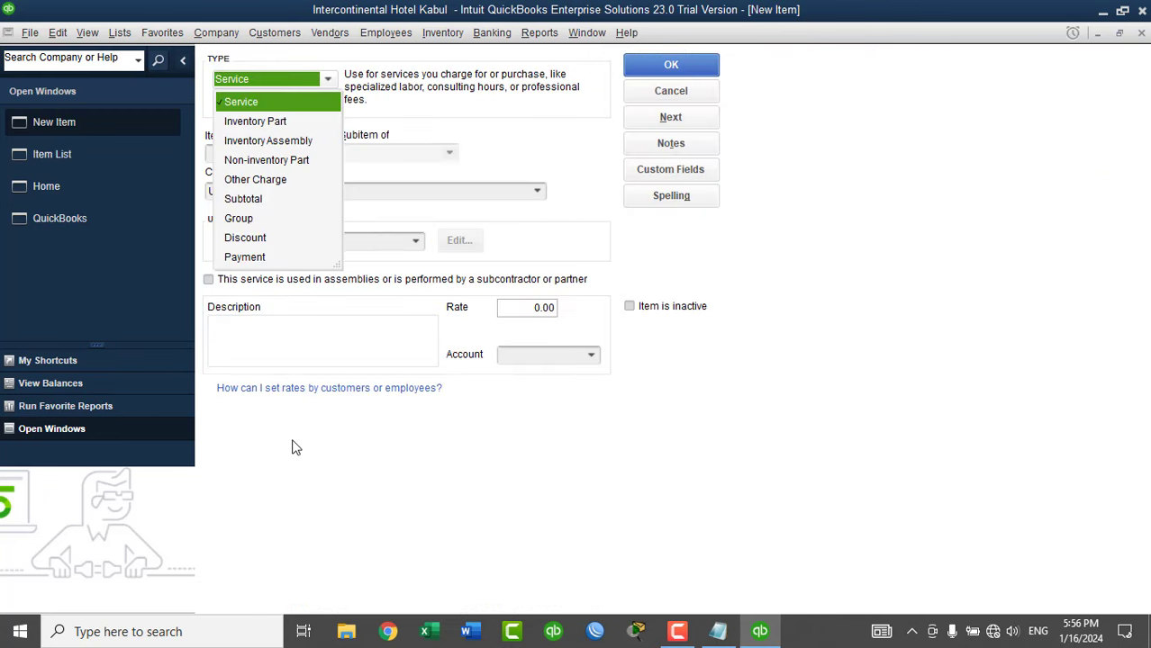
pyautogui.click(265, 107)
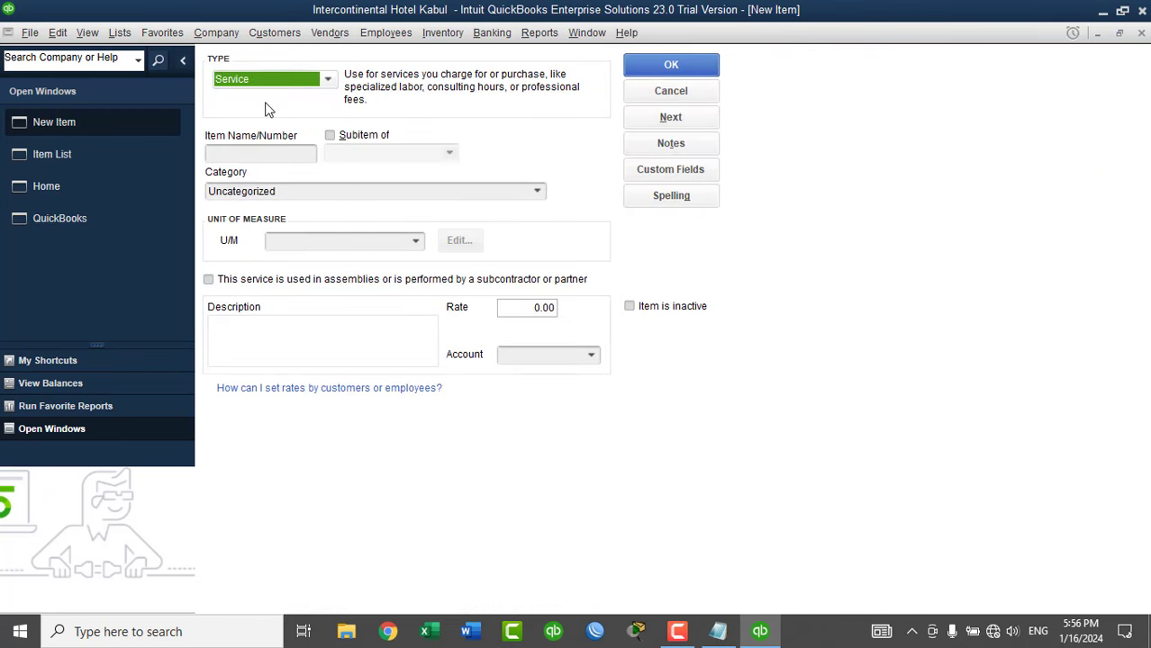
pyautogui.click(278, 153)
pyautogui.write('Hall')
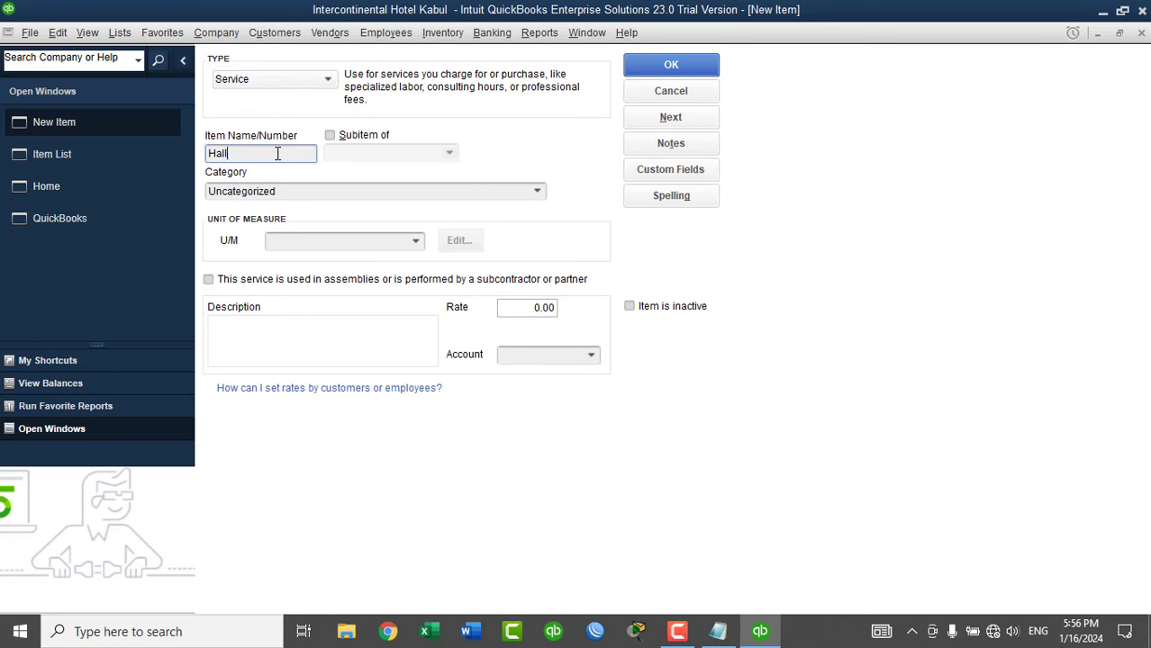
pyautogui.write('s Booking Bervice')
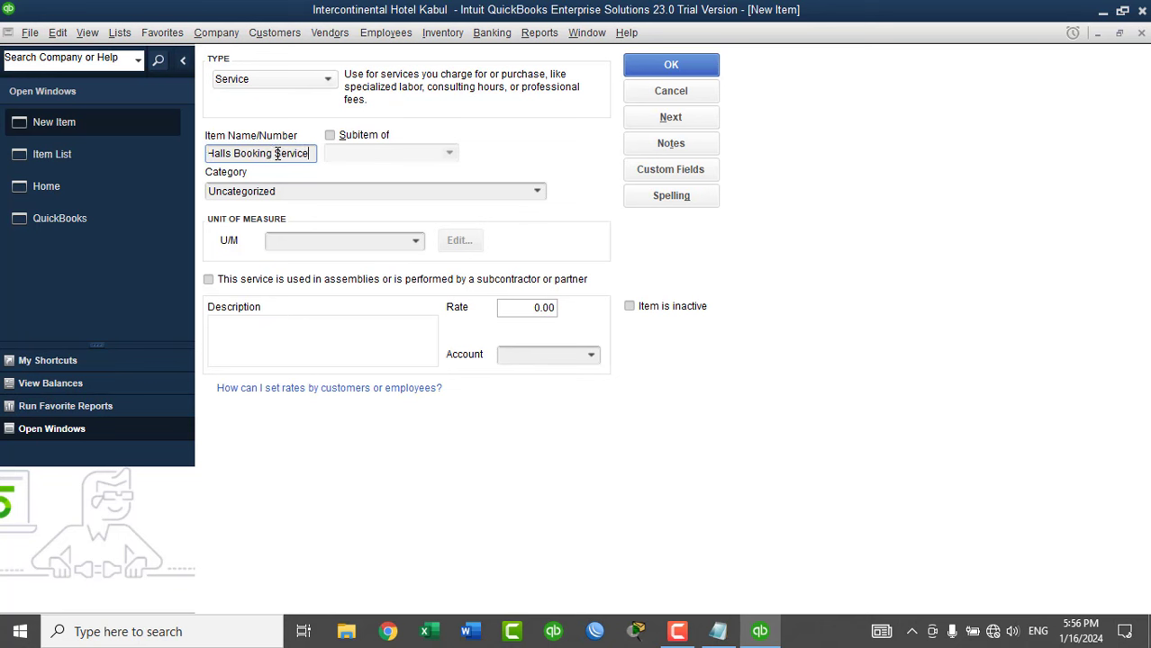
pyautogui.write('ss')
pyautogui.click(231, 151)
pyautogui.press('BackSpace')
pyautogui.moveTo(311, 154); pyautogui.dragTo(207, 154)
pyautogui.hotkey('ctrl', 'c')
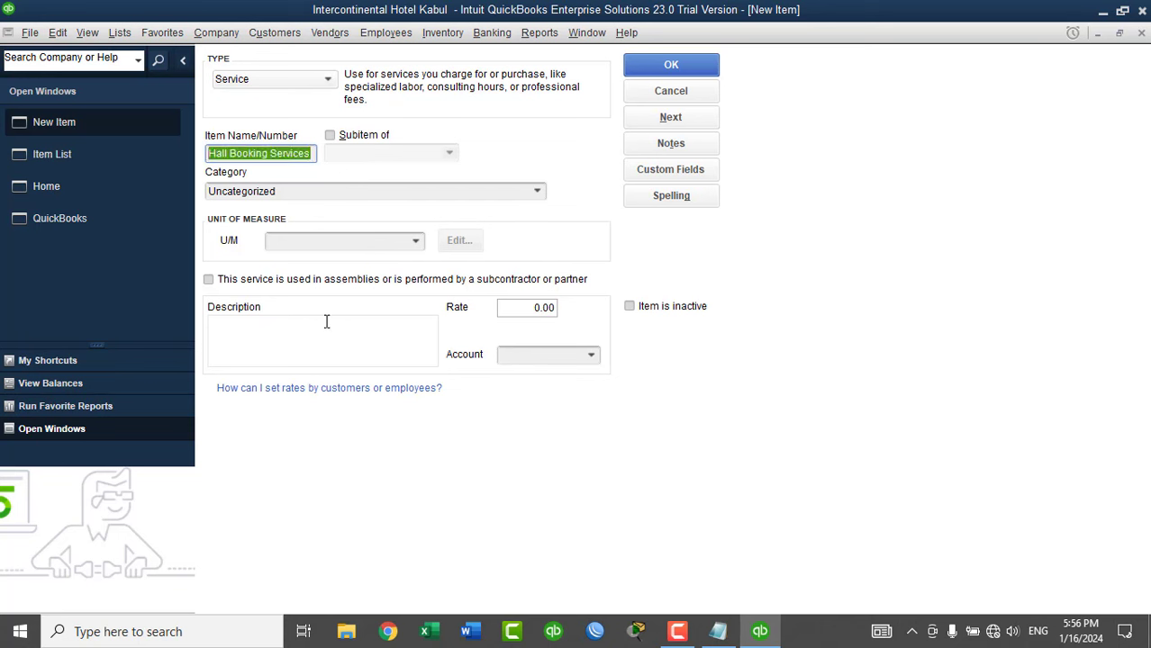
# Use the name as its description, post it to 34200 · Halls Booking Income, and save.
pyautogui.click(317, 335)
pyautogui.hotkey('ctrl', 'v')
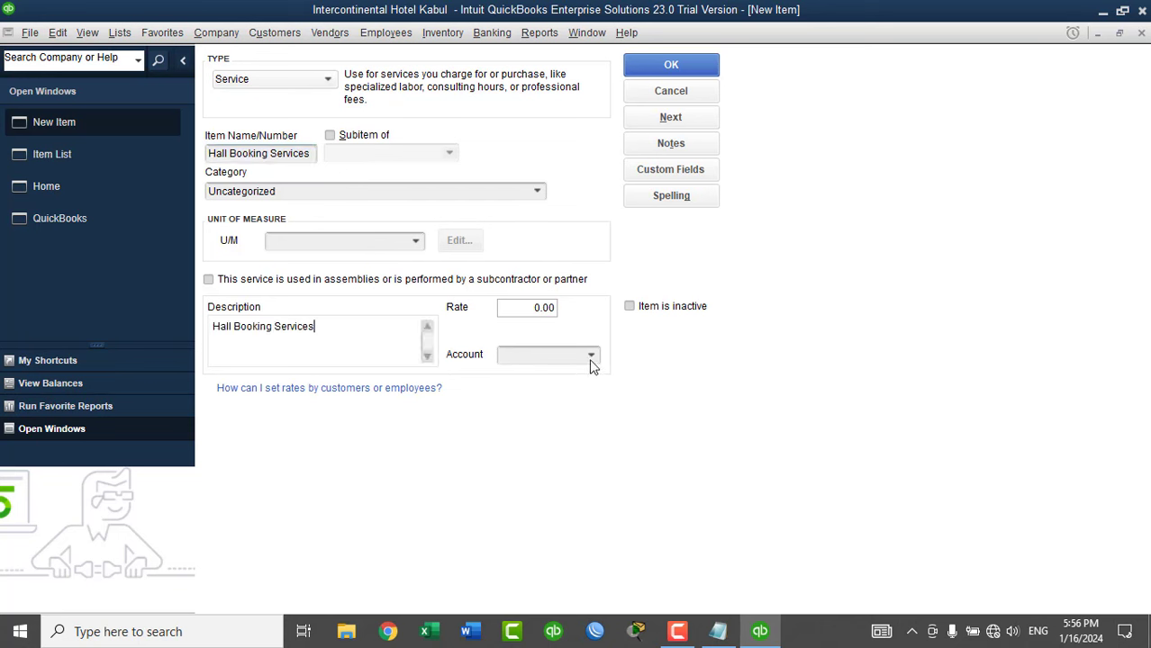
pyautogui.click(591, 357)
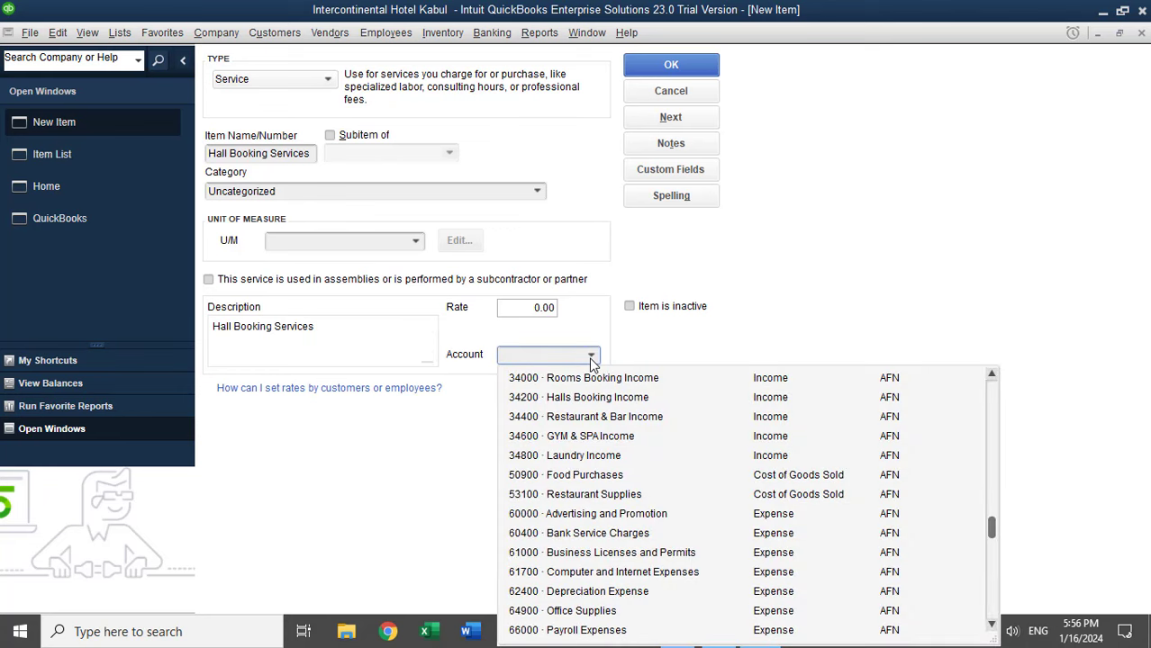
pyautogui.click(568, 401)
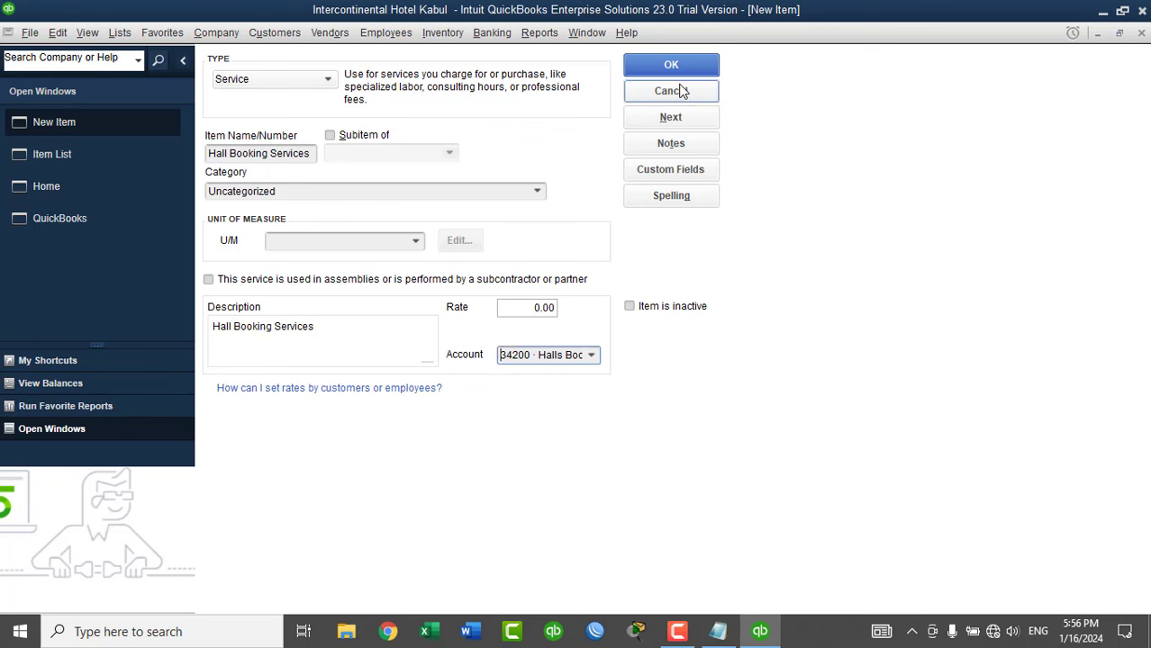
pyautogui.click(671, 117)
pyautogui.click(294, 153)
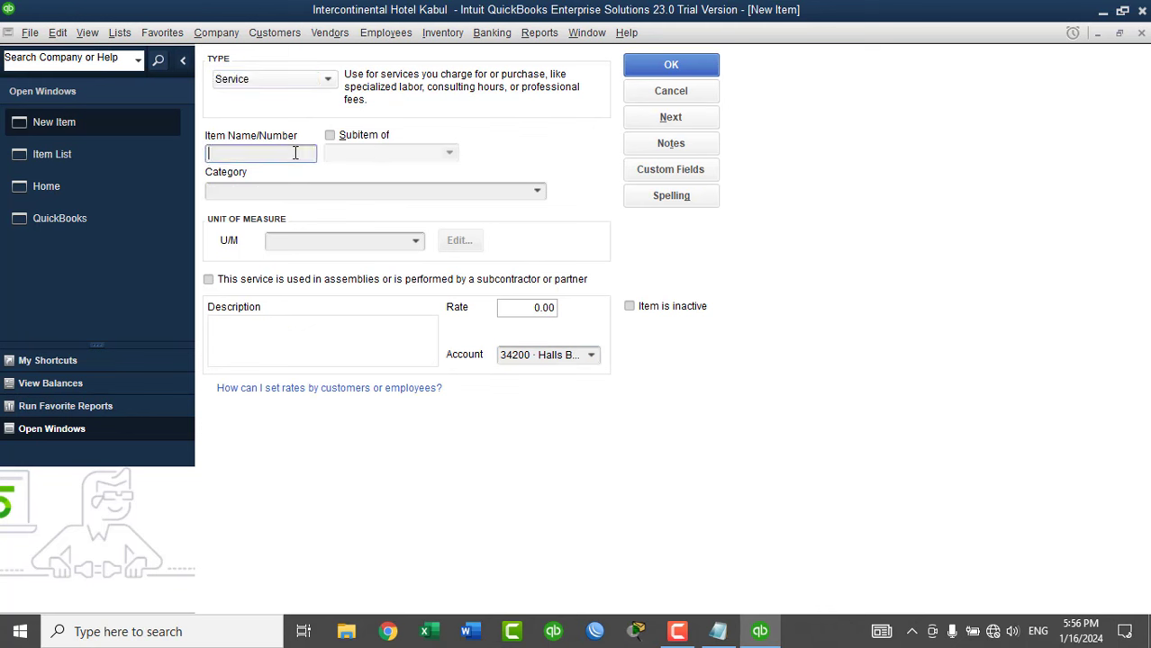
# Name the new item Kabul VIP Hall as a sub-item of Hall Booking Services.
pyautogui.write('Kabul VIP Hall')
pyautogui.click(362, 135)
pyautogui.click(450, 153)
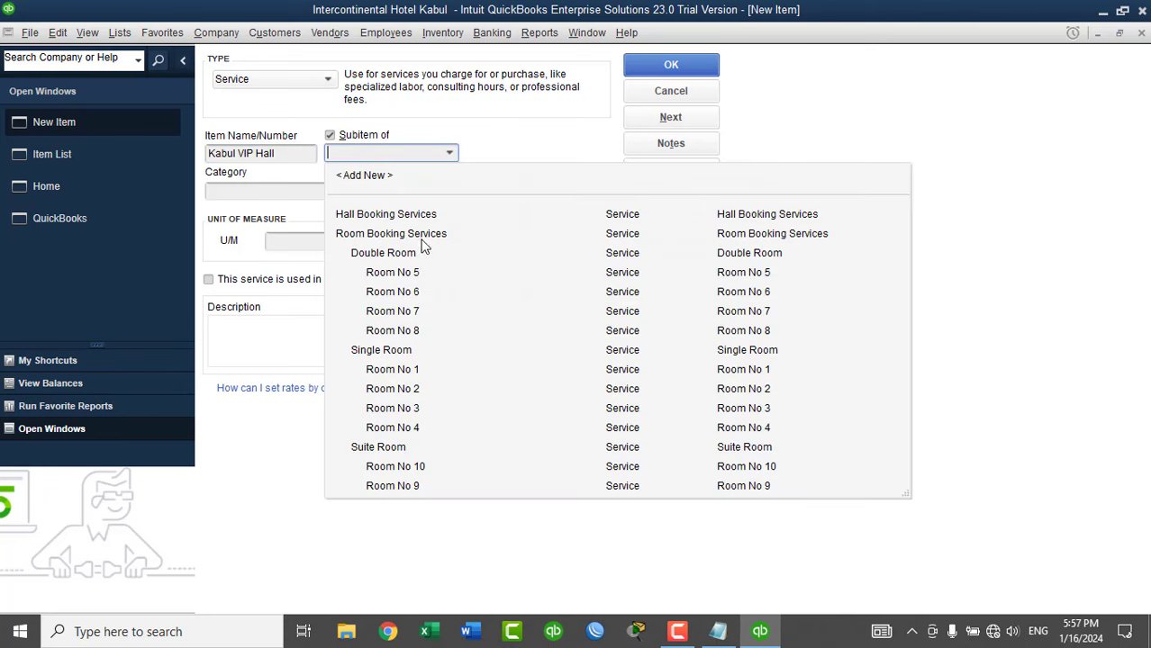
pyautogui.click(379, 212)
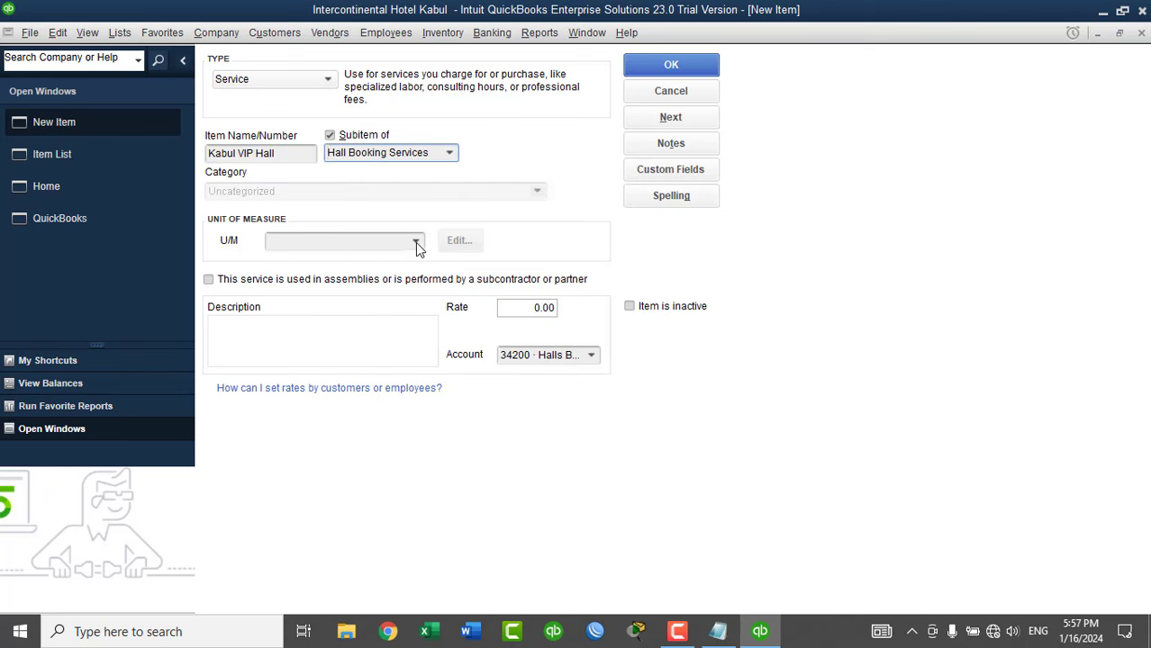
# Set its unit of measure to a new Count unit, Each (ea).
pyautogui.click(415, 241)
pyautogui.click(308, 264)
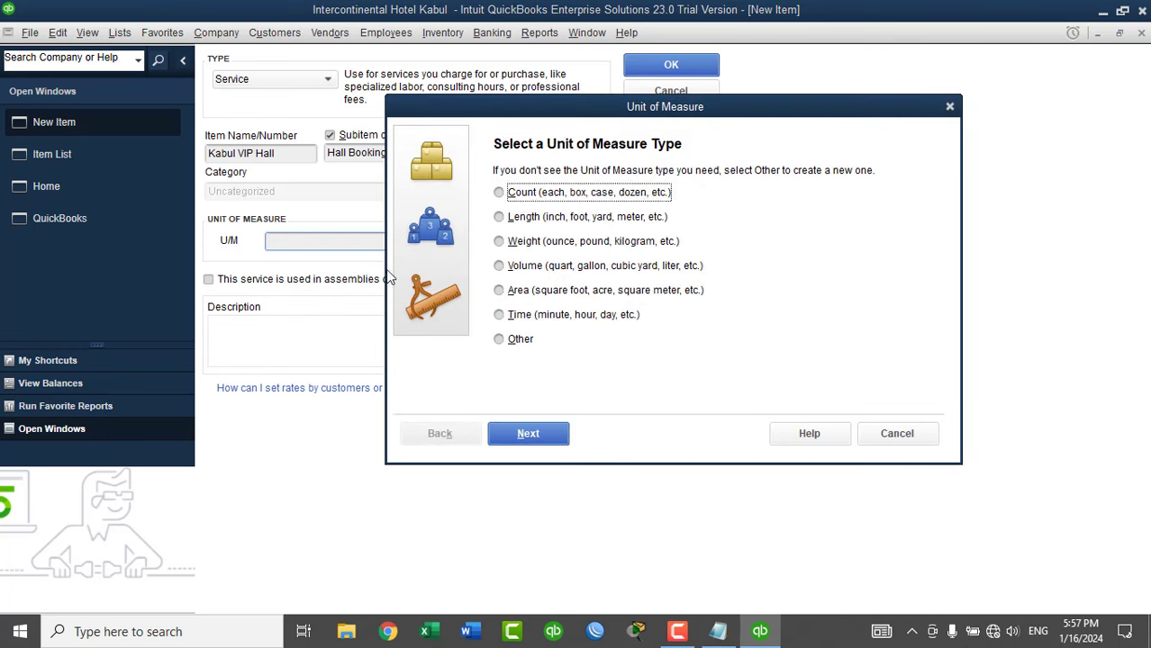
pyautogui.click(537, 195)
pyautogui.click(529, 432)
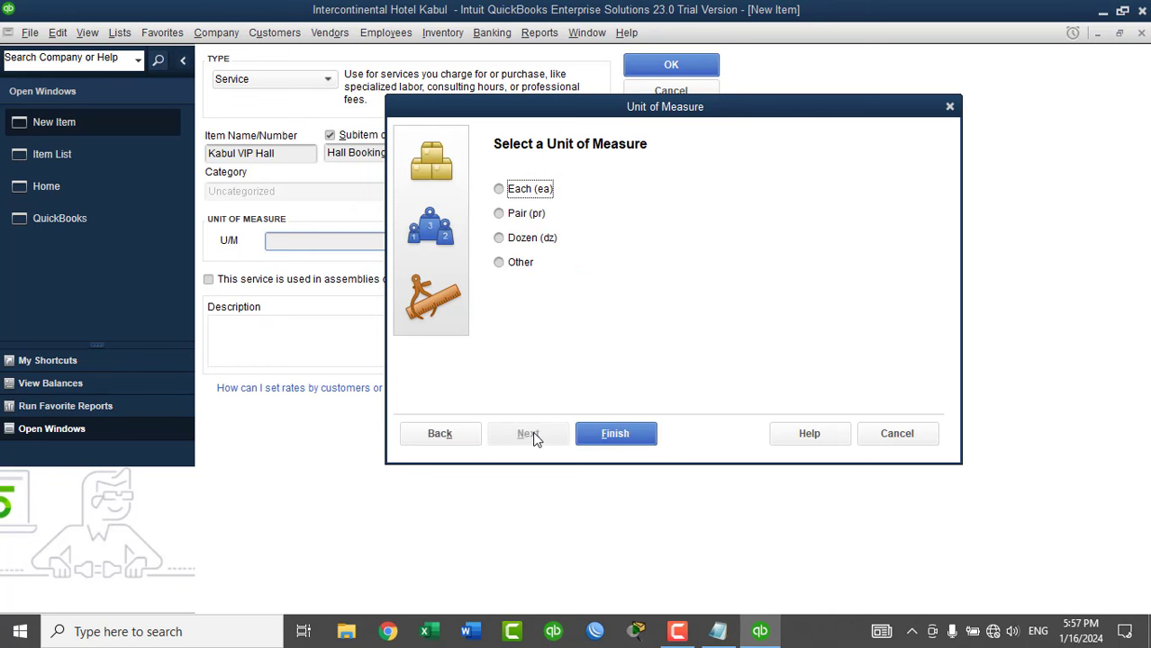
pyautogui.click(527, 191)
pyautogui.click(624, 431)
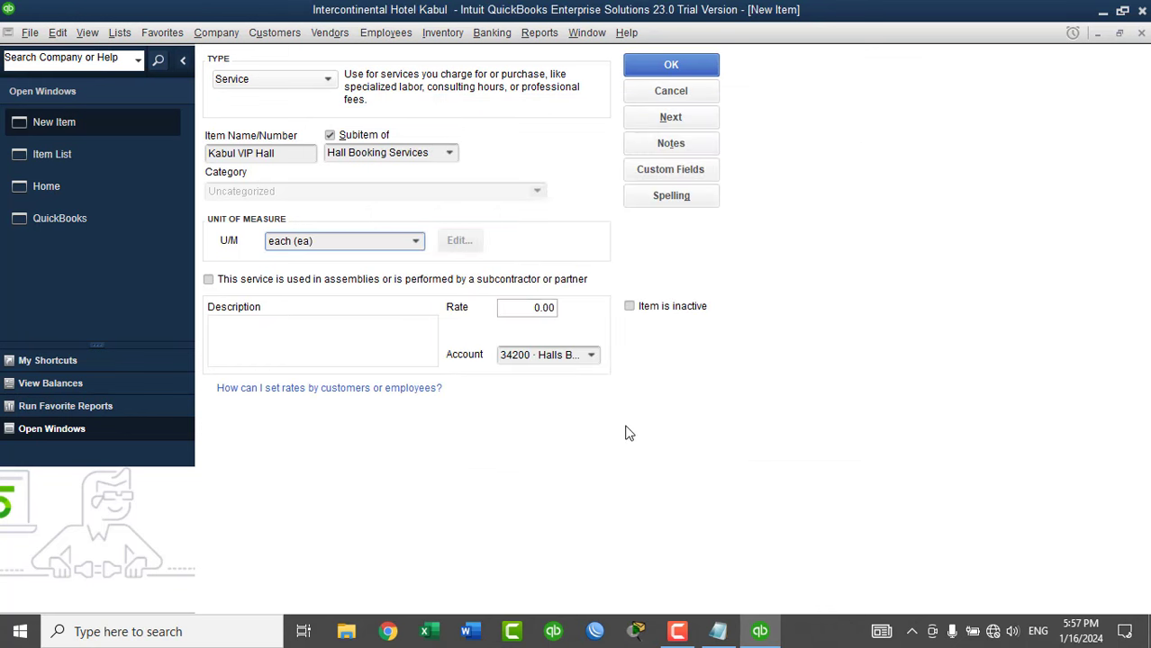
# Copy Kabul VIP Hall into the description and save the item.
pyautogui.moveTo(285, 155); pyautogui.dragTo(179, 163)
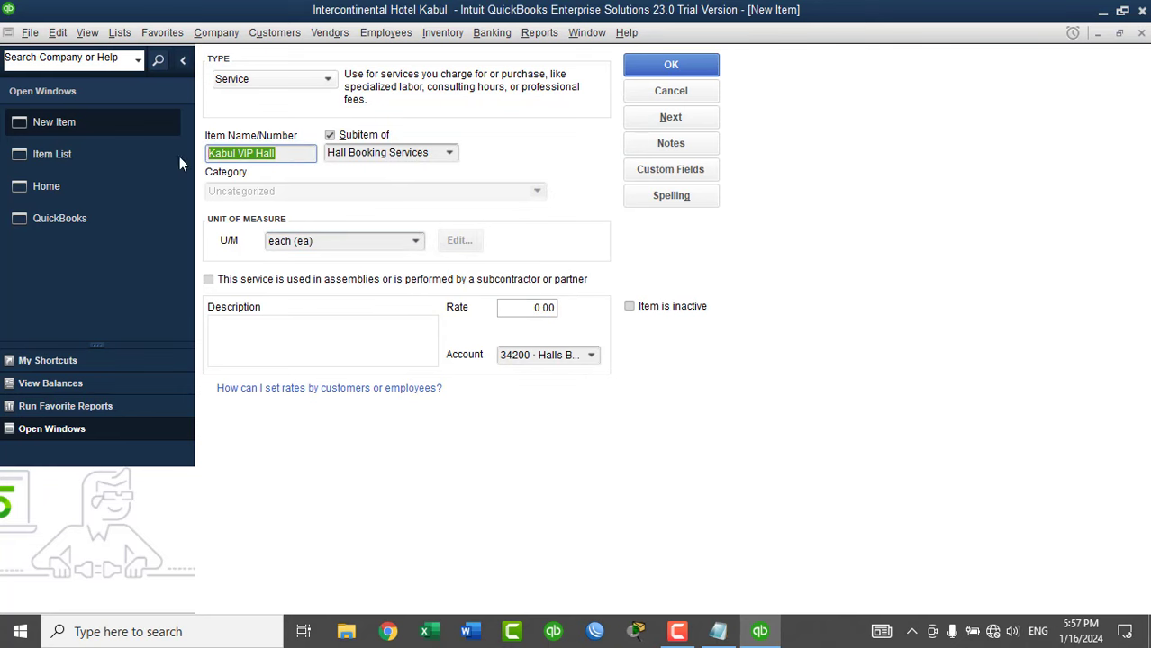
pyautogui.hotkey('ctrl', 'c')
pyautogui.click(297, 326)
pyautogui.hotkey('ctrl', 'v')
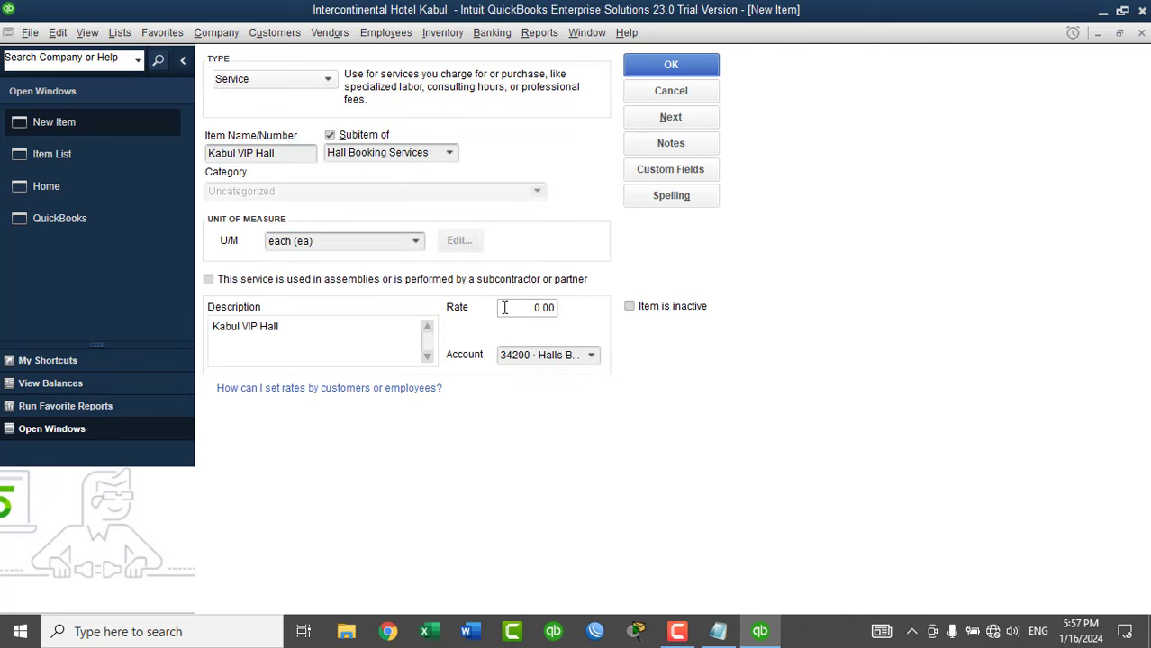
pyautogui.click(671, 117)
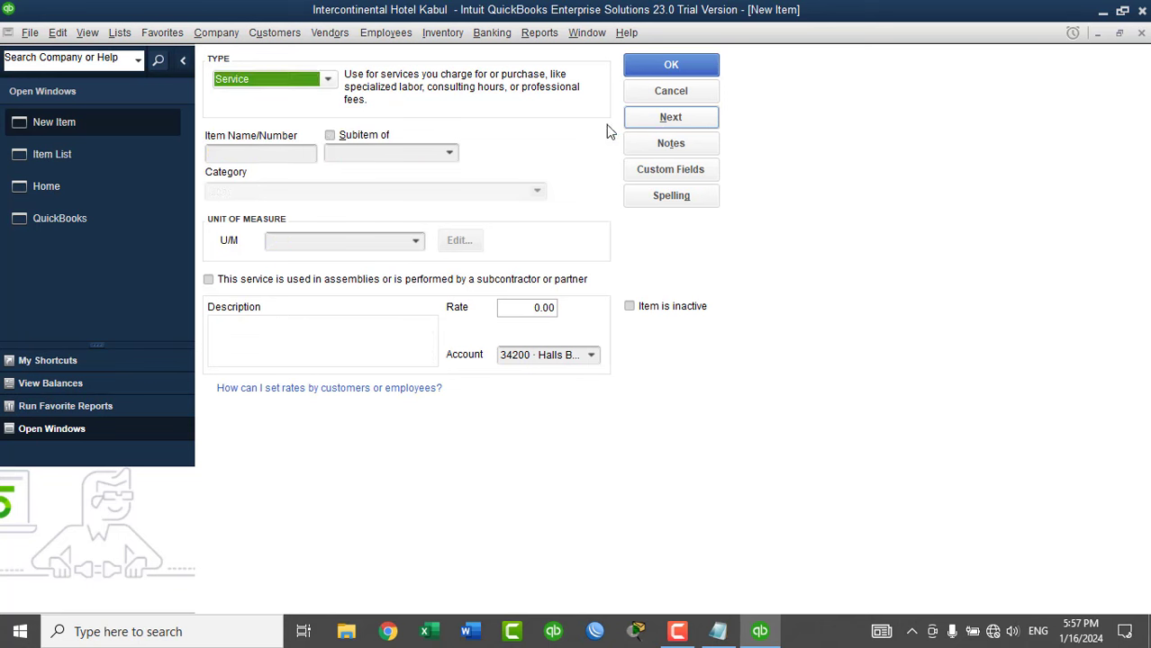
# Enter Kandahar Hall as a sub-item of Hall Booking Services with unit each.
pyautogui.click(304, 157)
pyautogui.write('Kand')
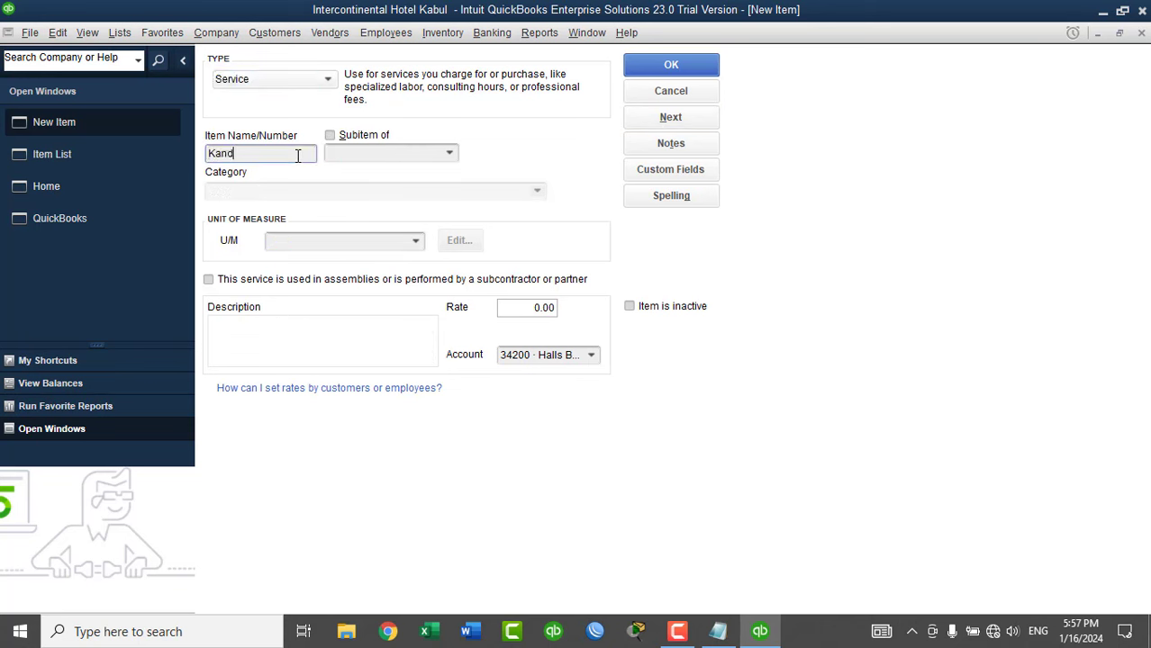
pyautogui.write('ahar Hall')
pyautogui.click(364, 138)
pyautogui.click(449, 153)
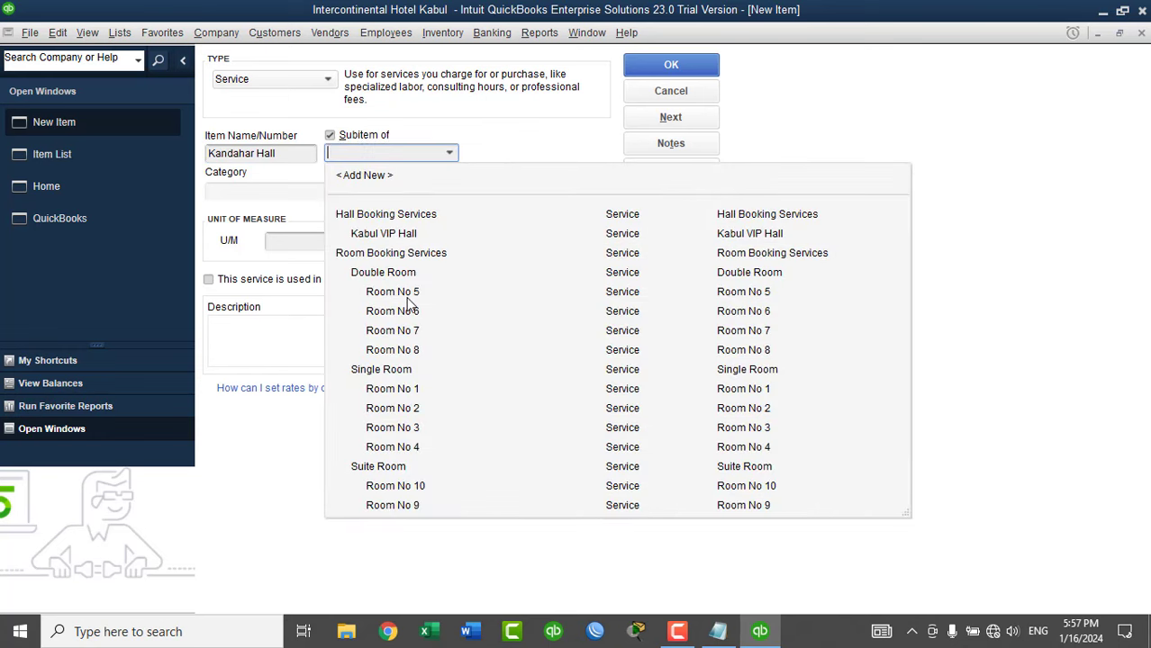
pyautogui.click(385, 214)
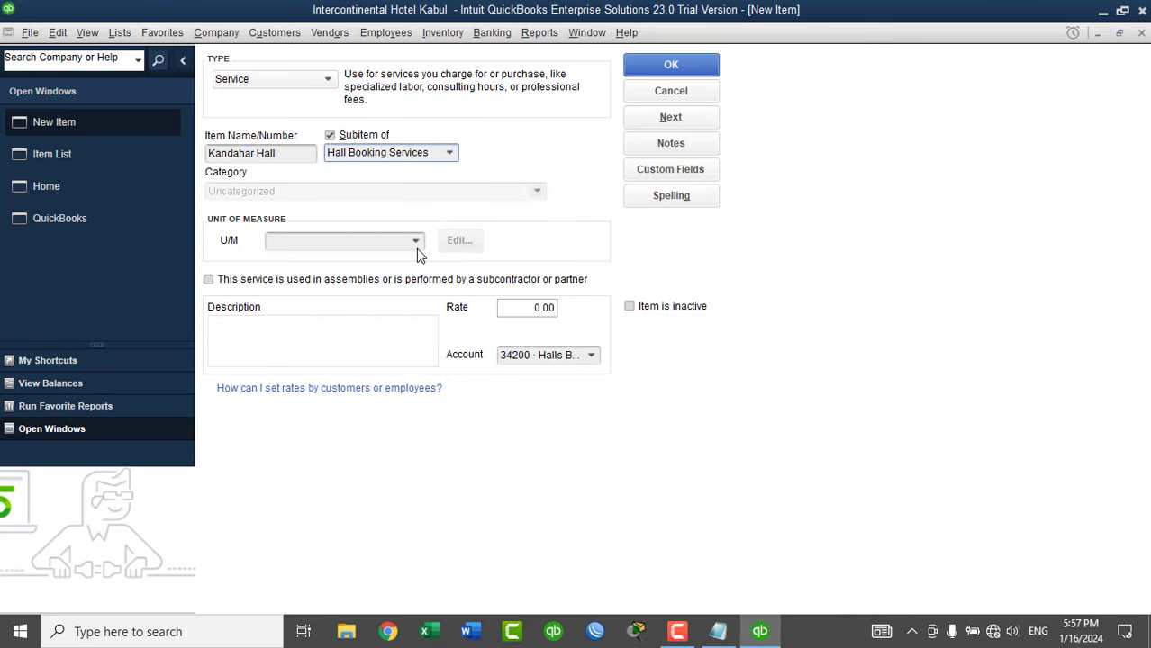
pyautogui.click(415, 248)
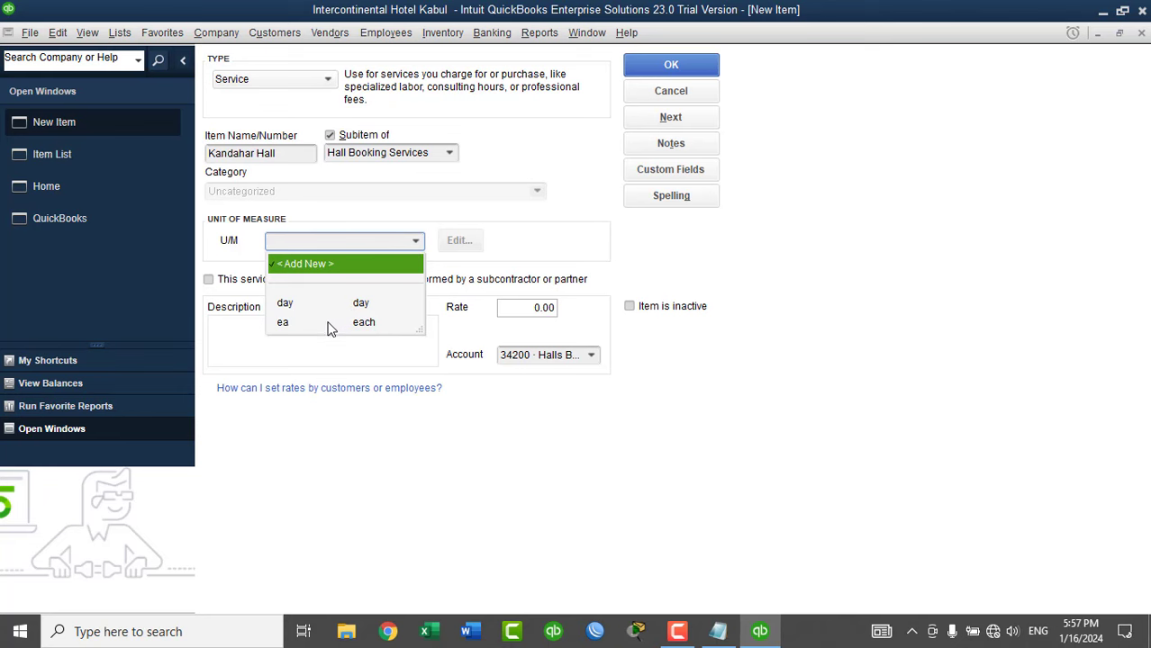
pyautogui.click(329, 319)
# Copy 'Kandahar Hall' into the description, save it, and ignore the spelling flag.
pyautogui.click(283, 155)
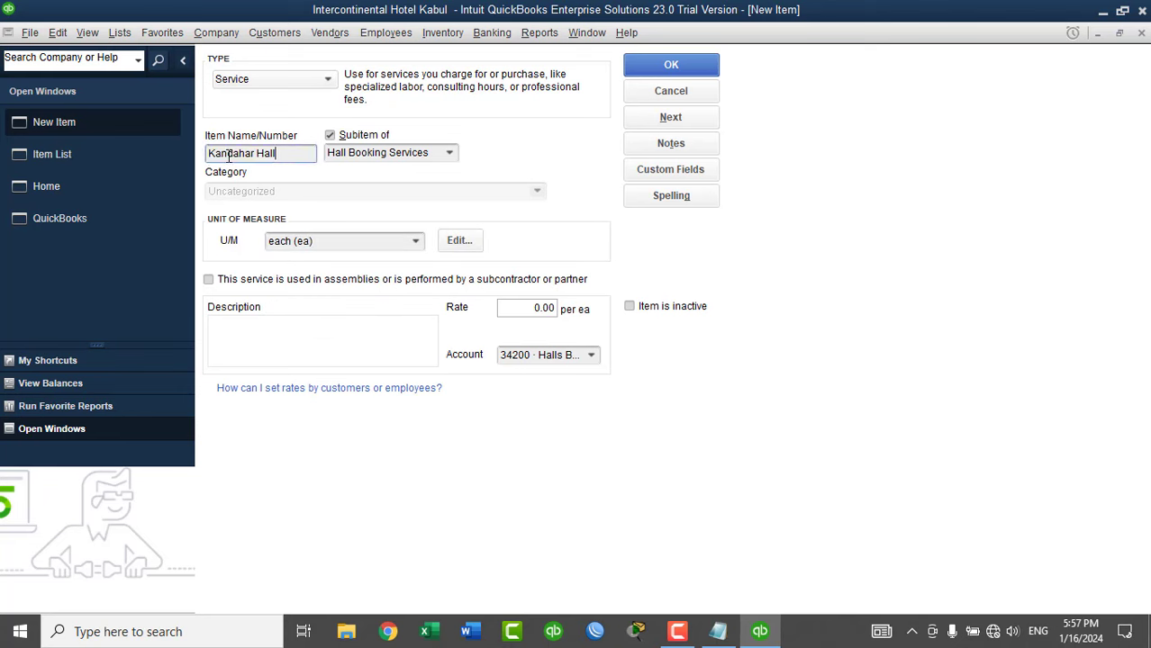
pyautogui.click(308, 329)
pyautogui.hotkey('ctrl', 'v')
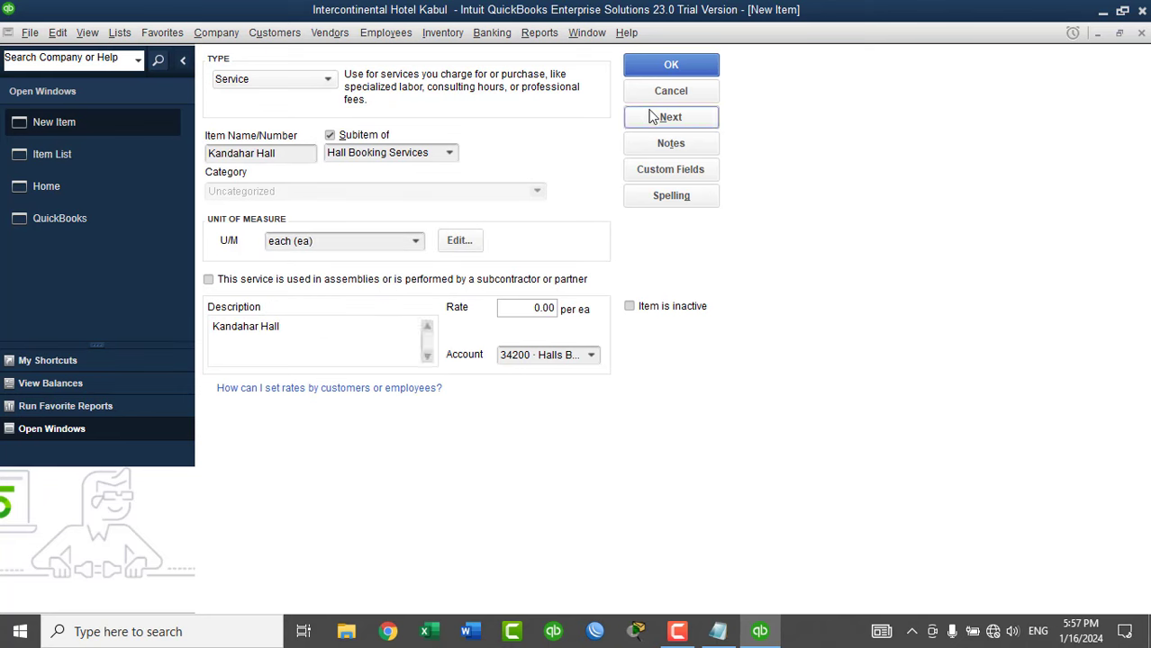
pyautogui.click(653, 117)
pyautogui.click(693, 370)
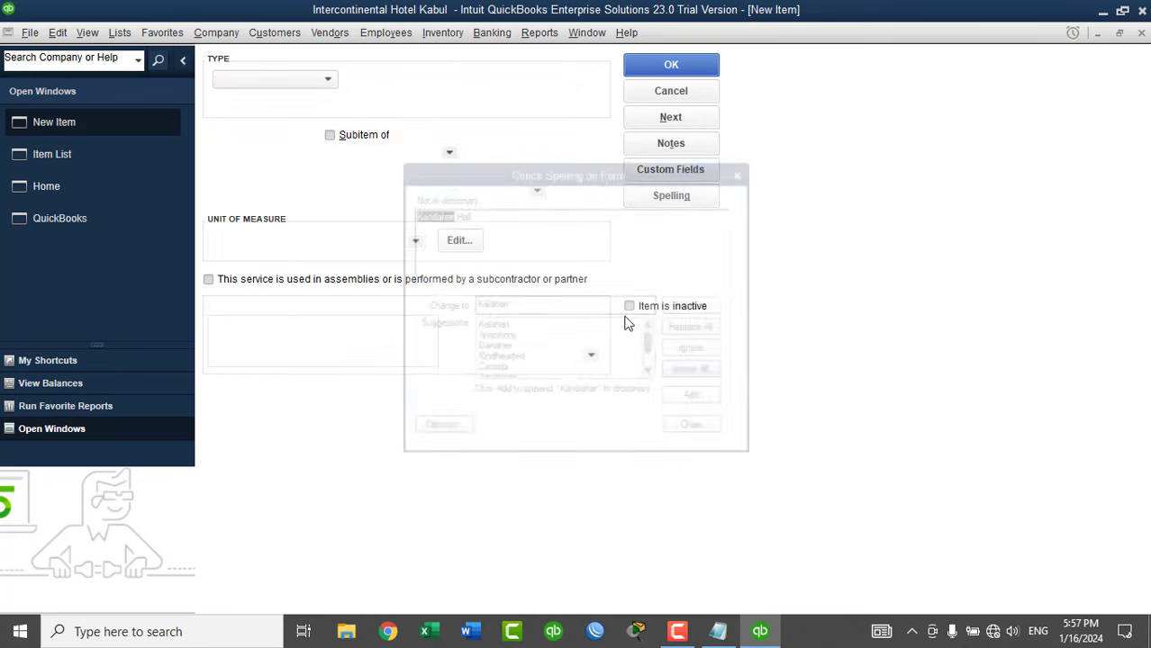
# Enter Bamyan Hall as a sub-item of Hall Booking Services with unit each.
pyautogui.click(268, 153)
pyautogui.write('Pa')
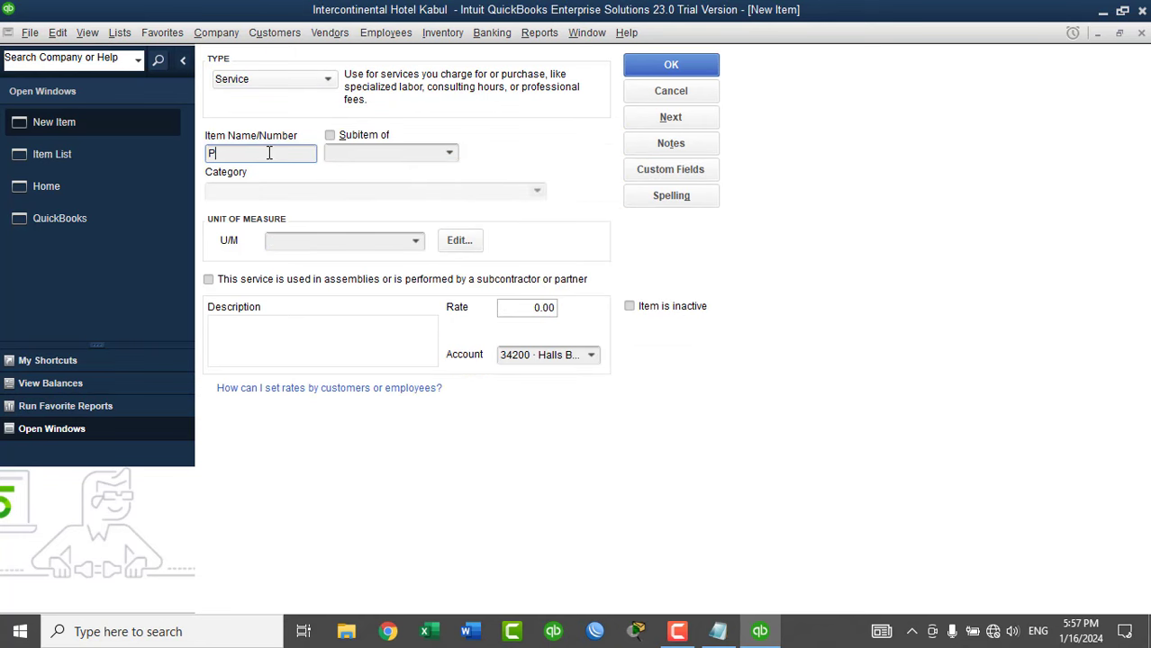
pyautogui.press('BackSpace')
pyautogui.press('BackSpace')
pyautogui.write('Ban')
pyautogui.write('yan Ha')
pyautogui.write('ll')
pyautogui.click(381, 137)
pyautogui.click(448, 152)
pyautogui.click(390, 213)
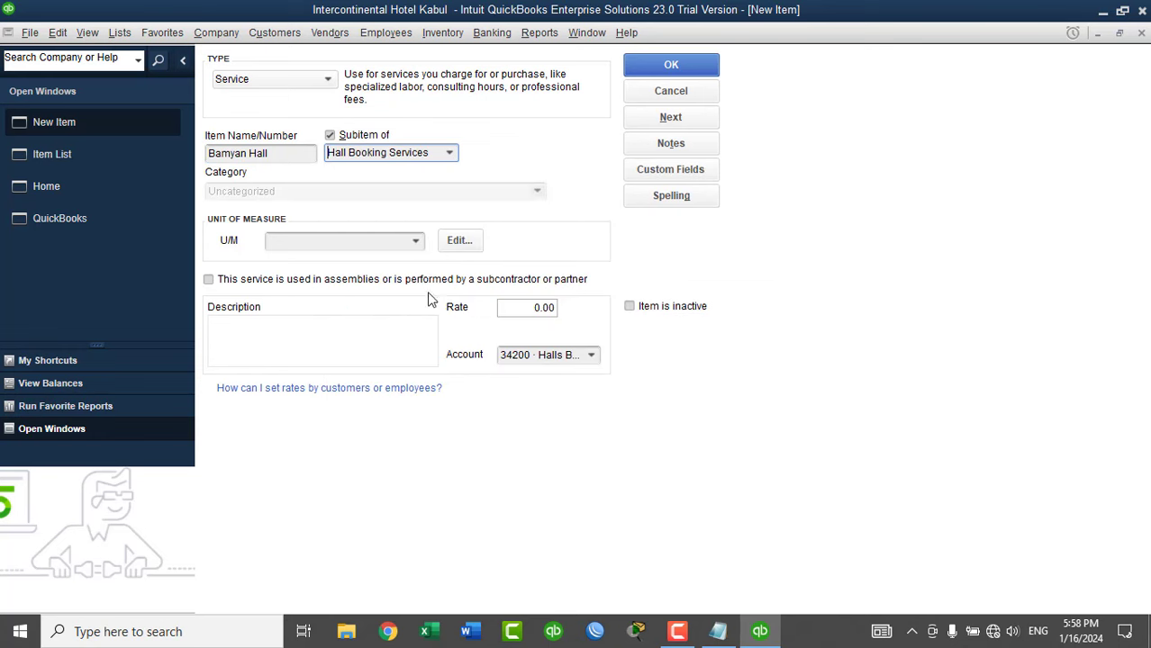
pyautogui.click(416, 241)
pyautogui.click(331, 321)
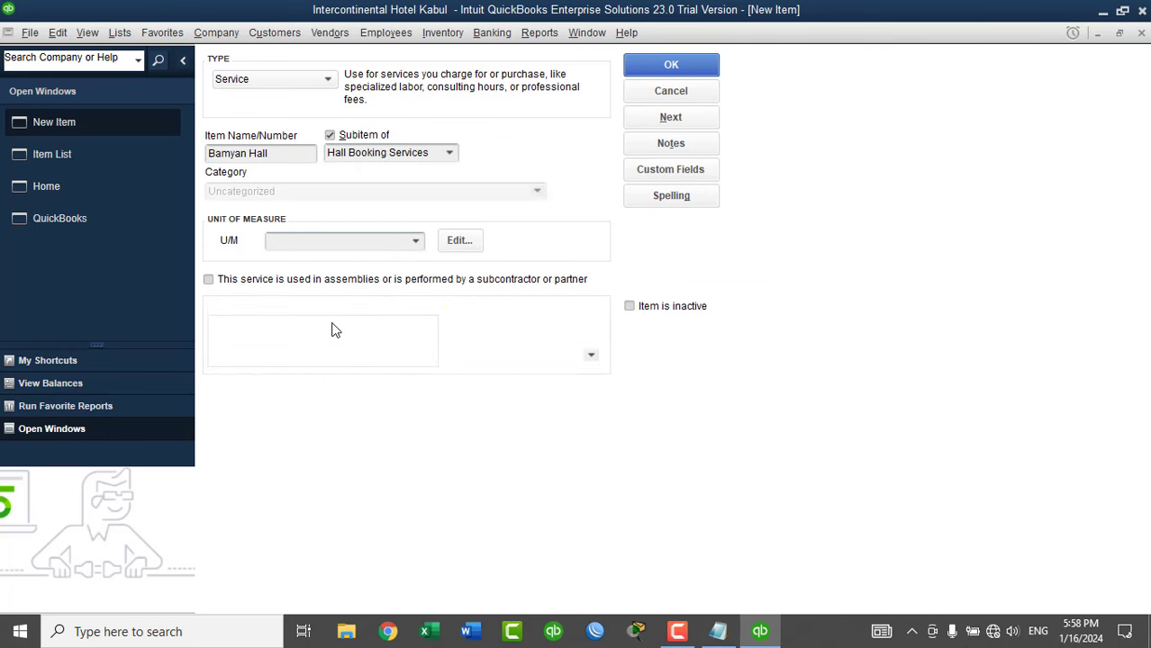
# Copy 'Bamyan Hall' into the description, save and close, ignoring the spelling flag.
pyautogui.moveTo(293, 150); pyautogui.dragTo(163, 154)
pyautogui.hotkey('ctrl', 'c')
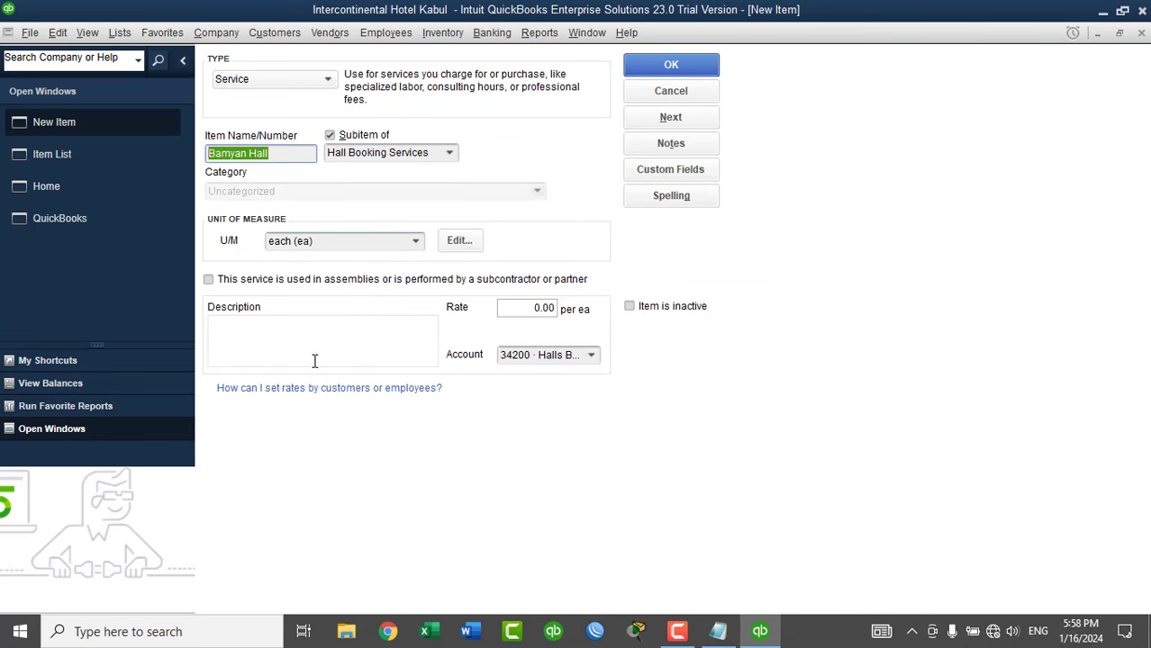
pyautogui.click(314, 352)
pyautogui.hotkey('ctrl', 'v')
pyautogui.click(670, 66)
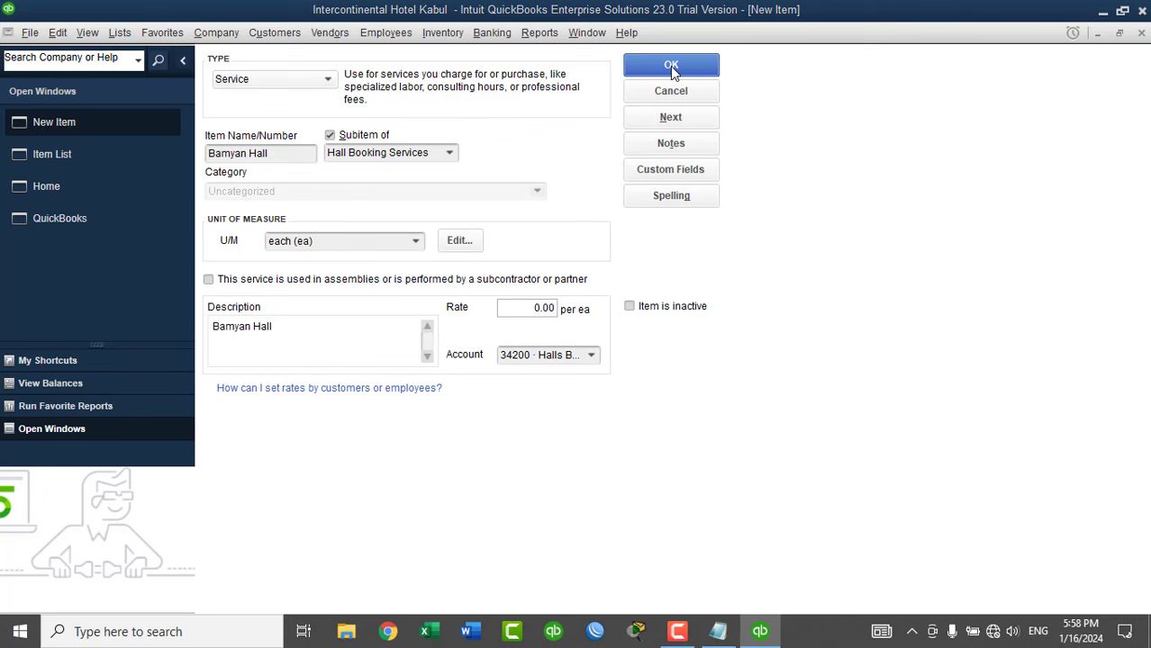
pyautogui.click(694, 371)
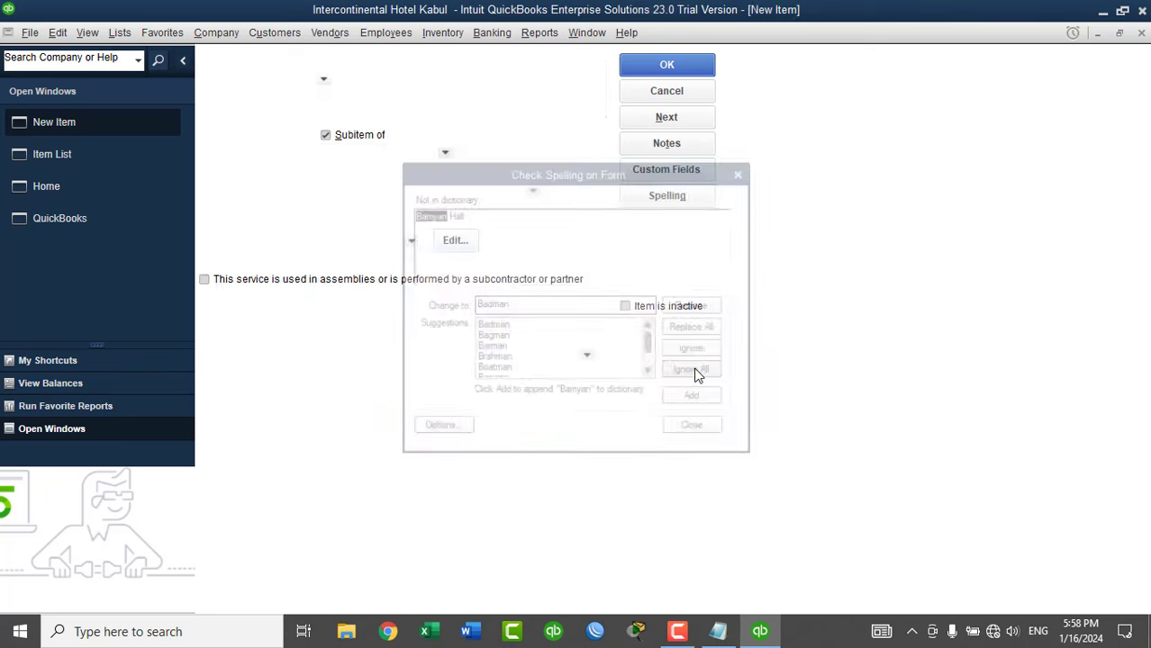
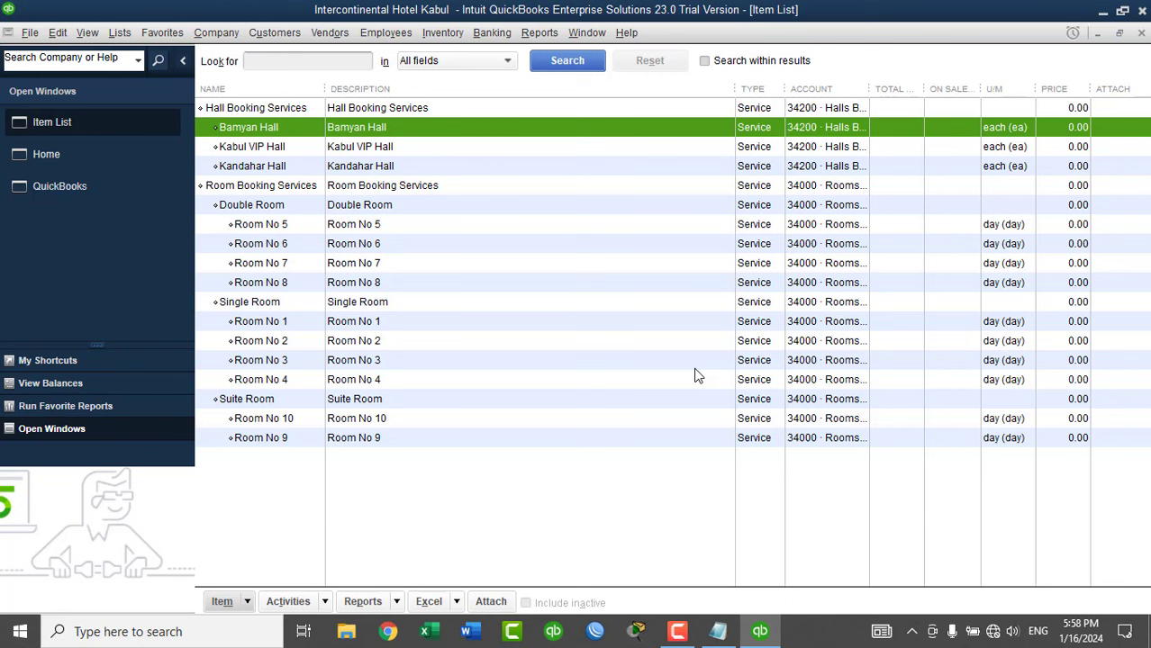
# Add customer MOFA as of 01/01/2024 with company name 'Ministry of Foregin Affairs'.
pyautogui.click(1140, 35)
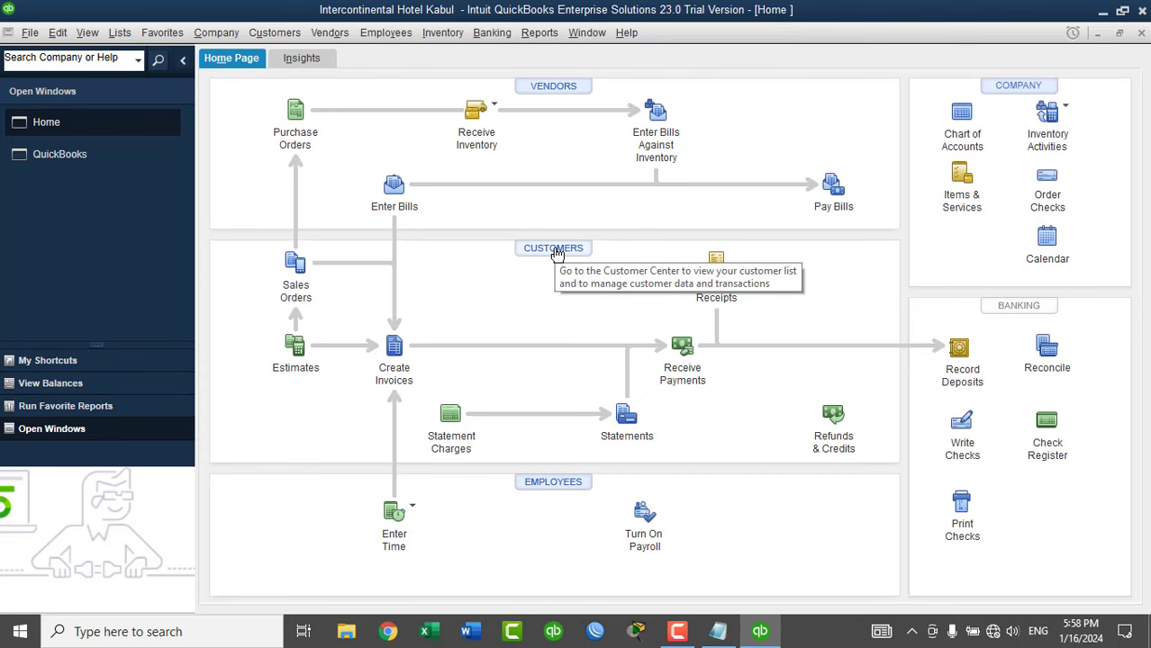
pyautogui.click(553, 249)
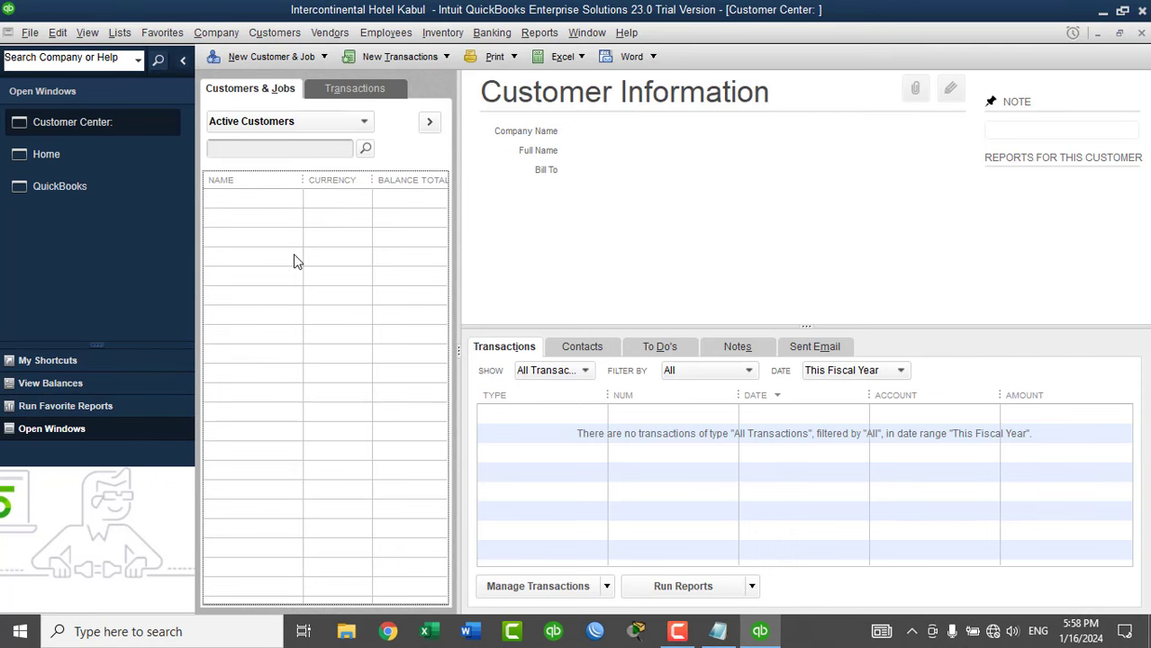
pyautogui.hotkey('ctrl', 'n')
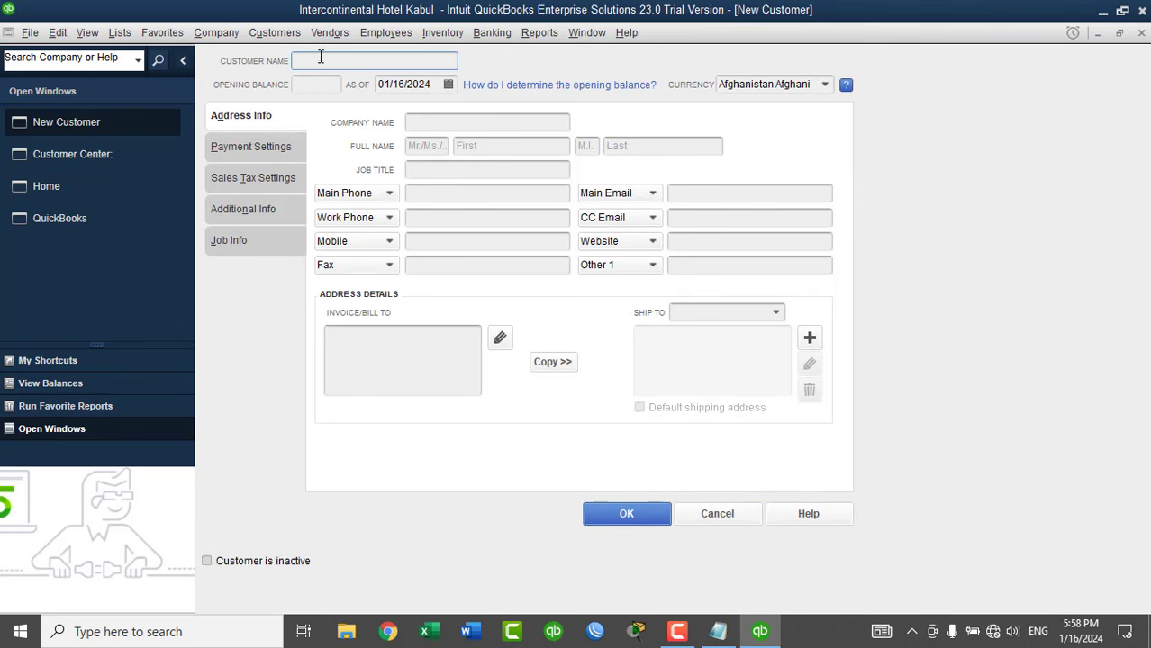
pyautogui.write('MOFA')
pyautogui.press('Tab')
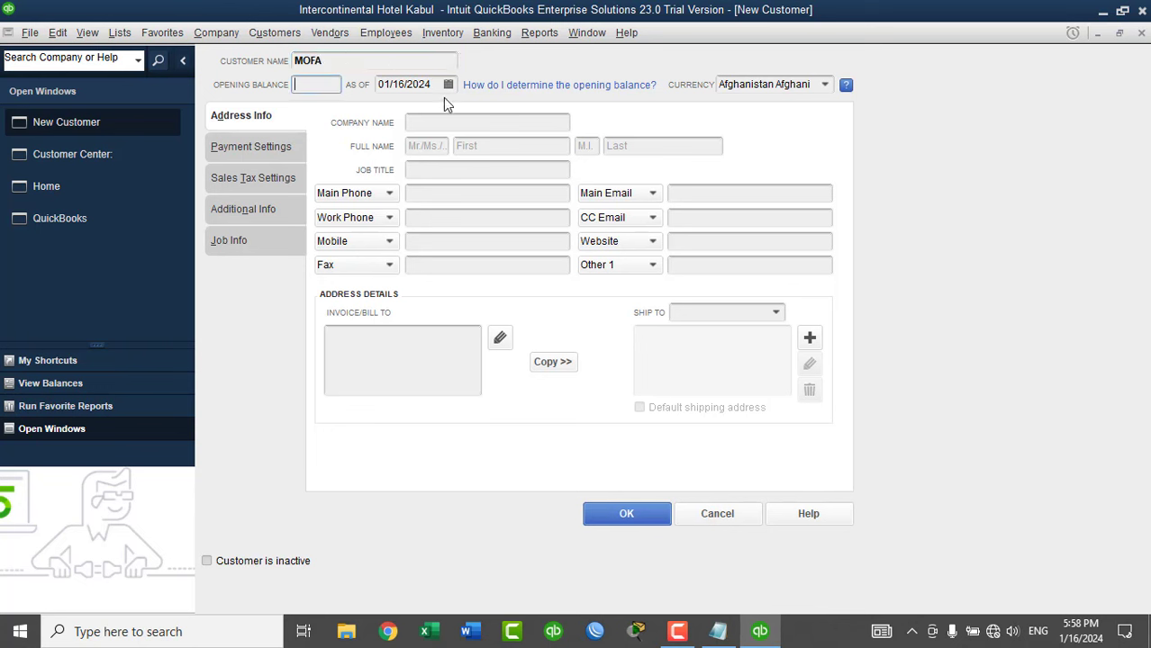
pyautogui.click(448, 83)
pyautogui.click(417, 165)
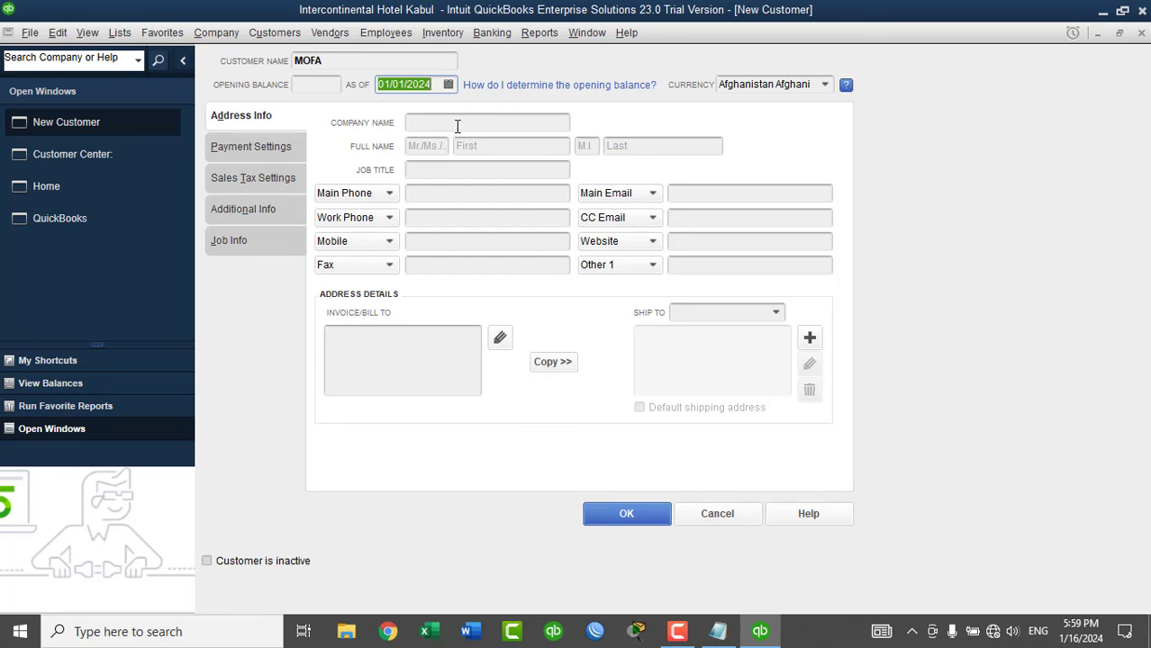
pyautogui.click(449, 121)
pyautogui.write('Ministry of')
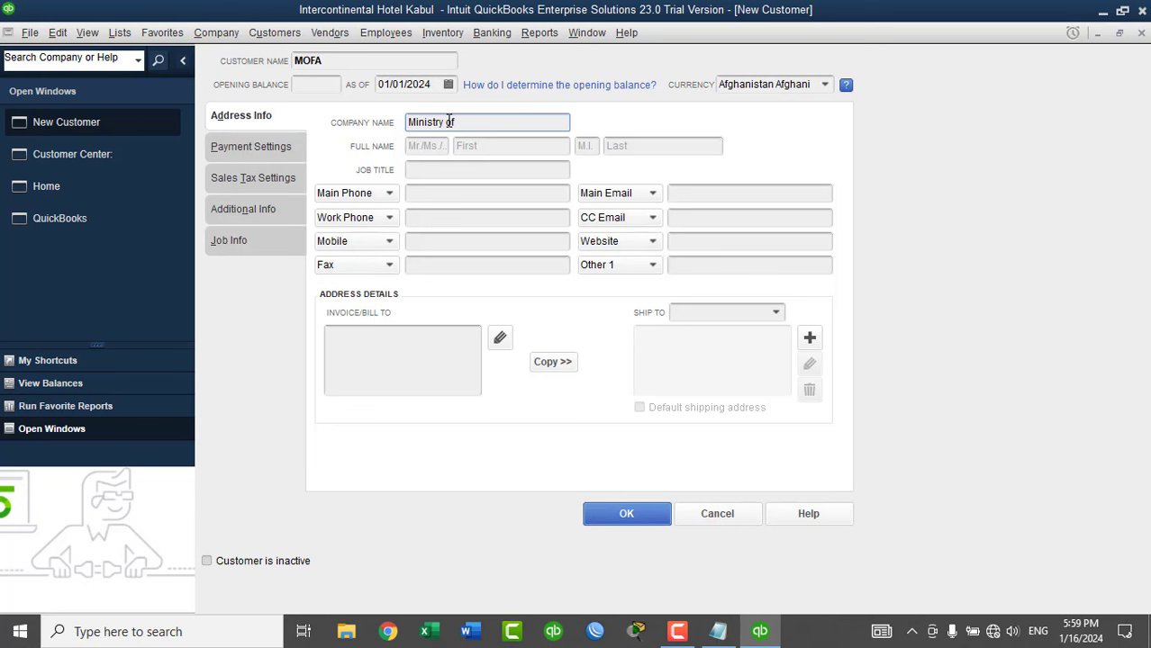
pyautogui.write(' Foregin Affairs')
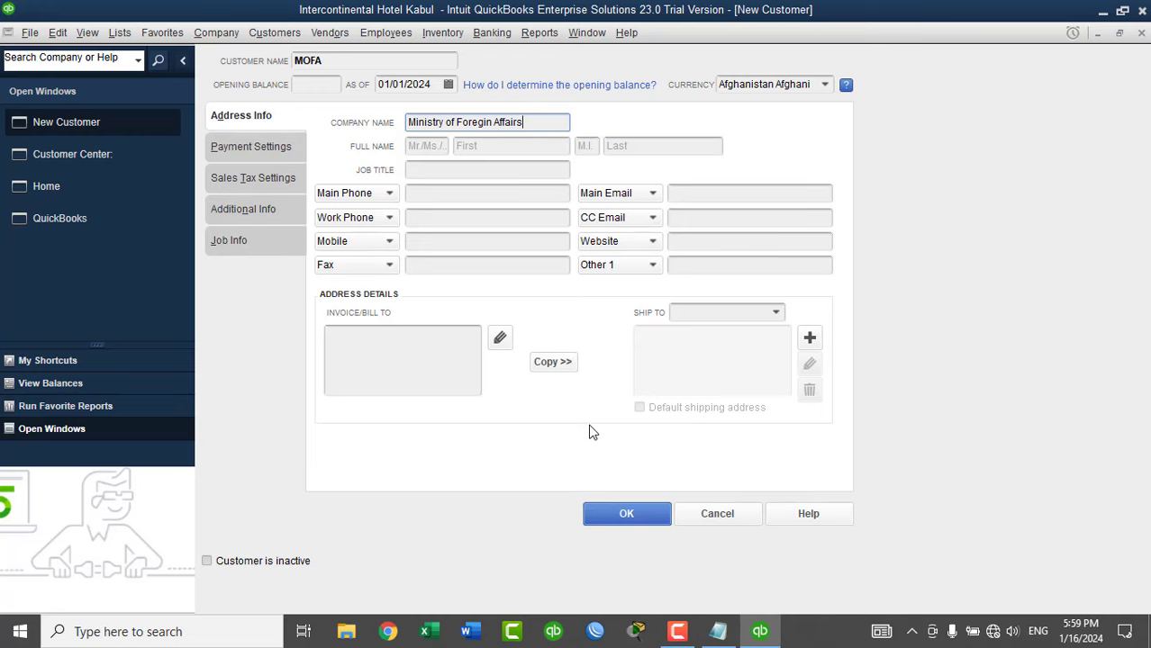
pyautogui.click(626, 516)
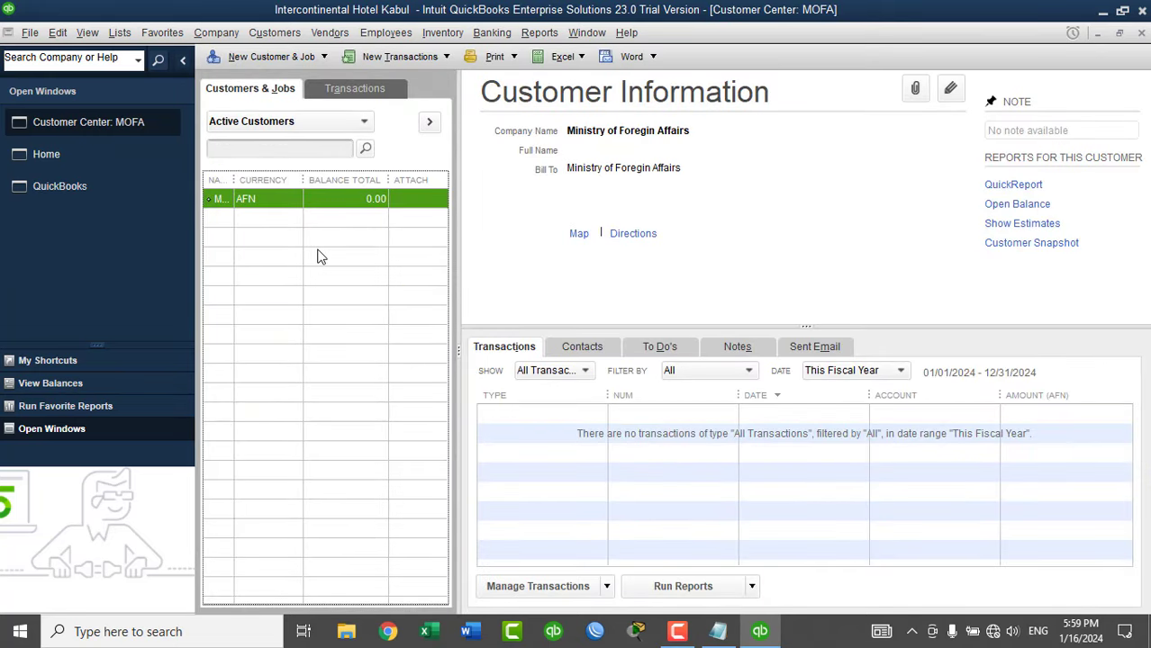
# Save customer MOHE with company 'Ministry of Higher Education' and widen the Name column.
pyautogui.click(266, 58)
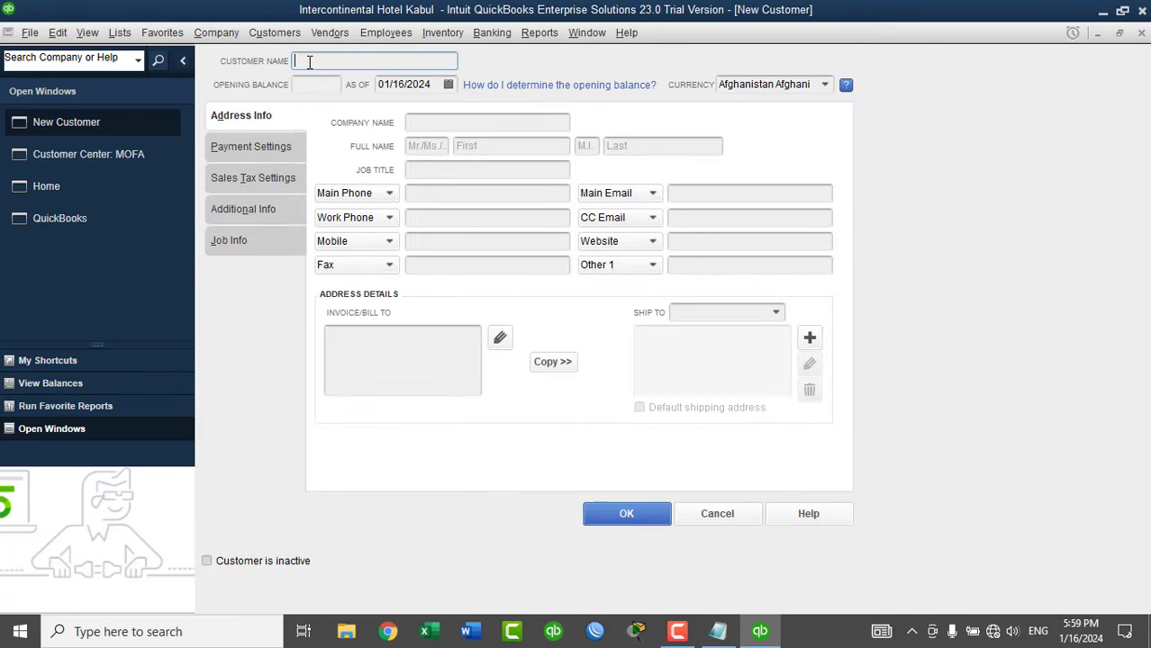
pyautogui.write('Mo')
pyautogui.press('BackSpace')
pyautogui.press('BackSpace')
pyautogui.write('MOFE')
pyautogui.press('Tab')
pyautogui.press('Tab')
pyautogui.press('Tab')
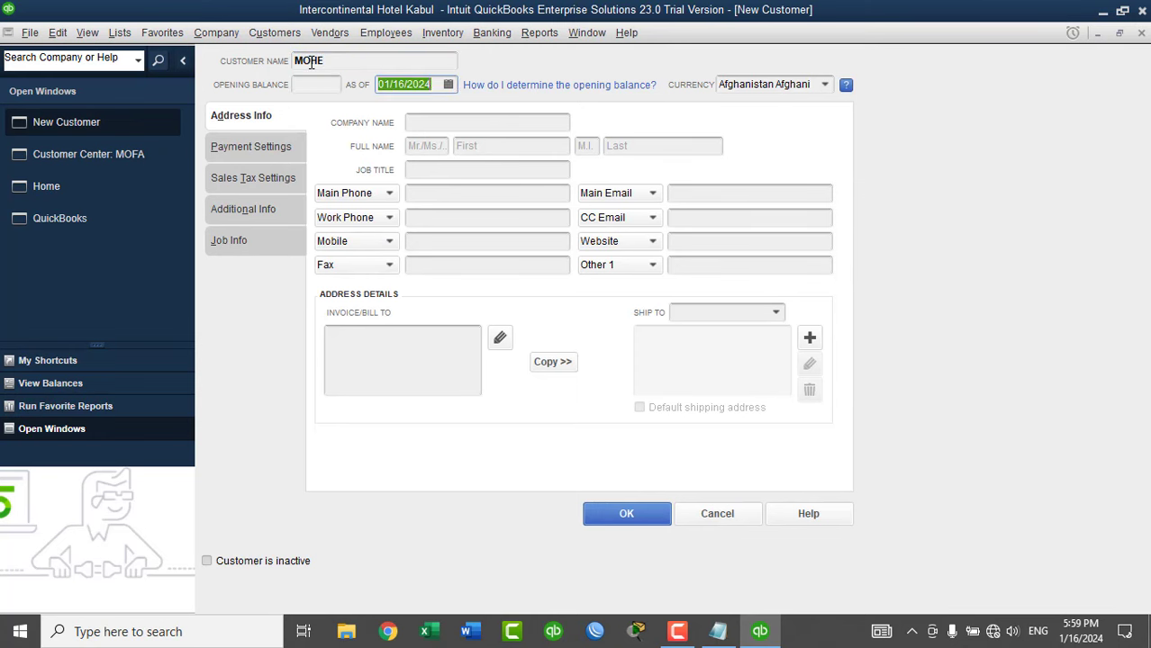
pyautogui.press('Tab')
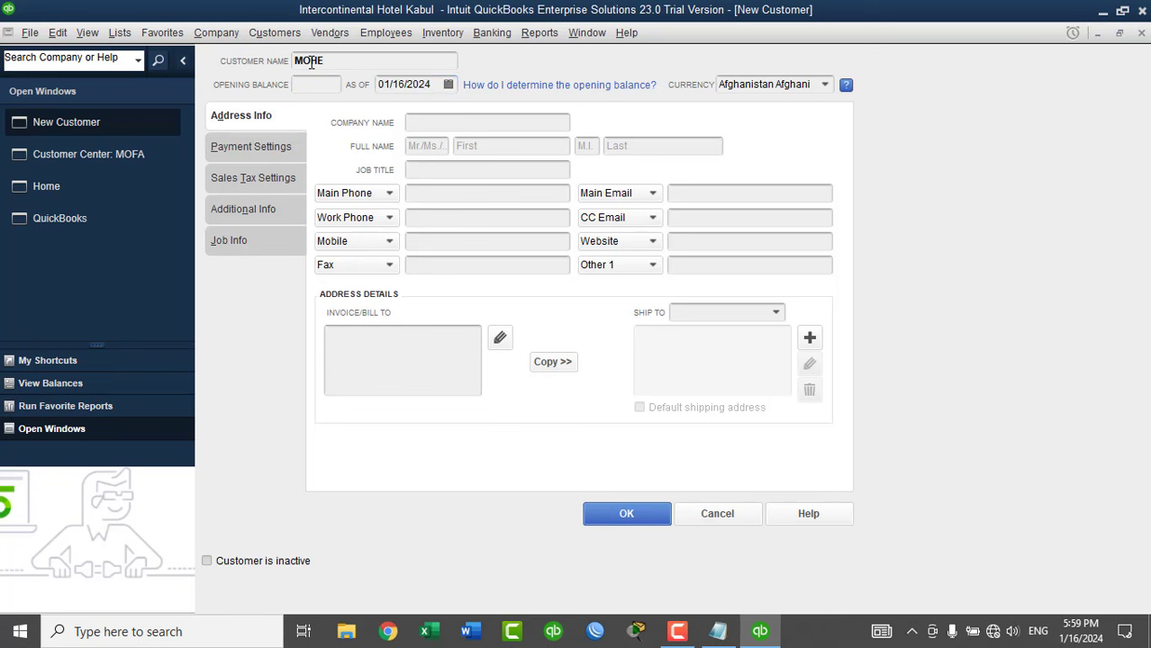
pyautogui.click(425, 121)
pyautogui.write('Mi')
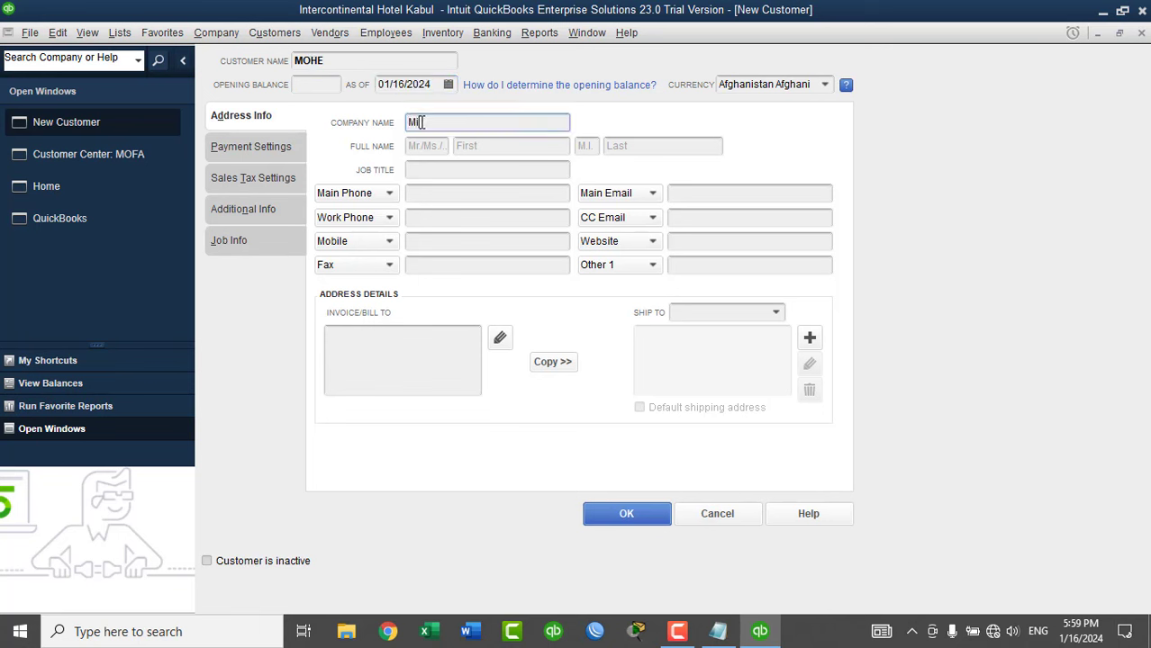
pyautogui.write('nistry of Higher Educationa')
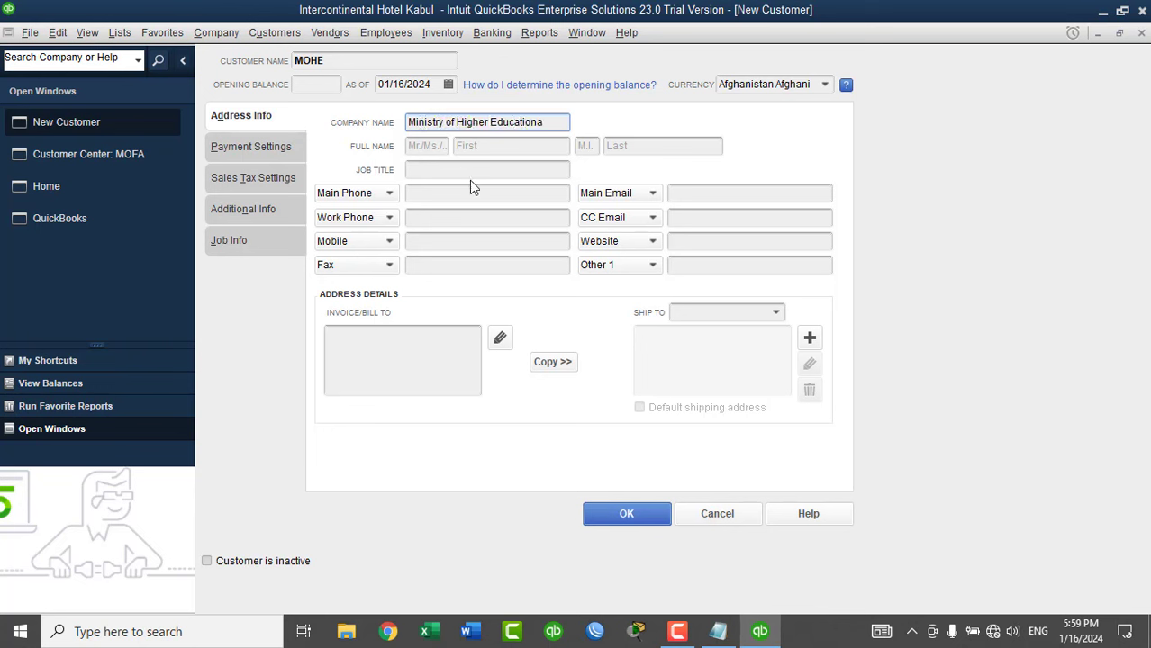
pyautogui.press('BackSpace')
pyautogui.click(623, 514)
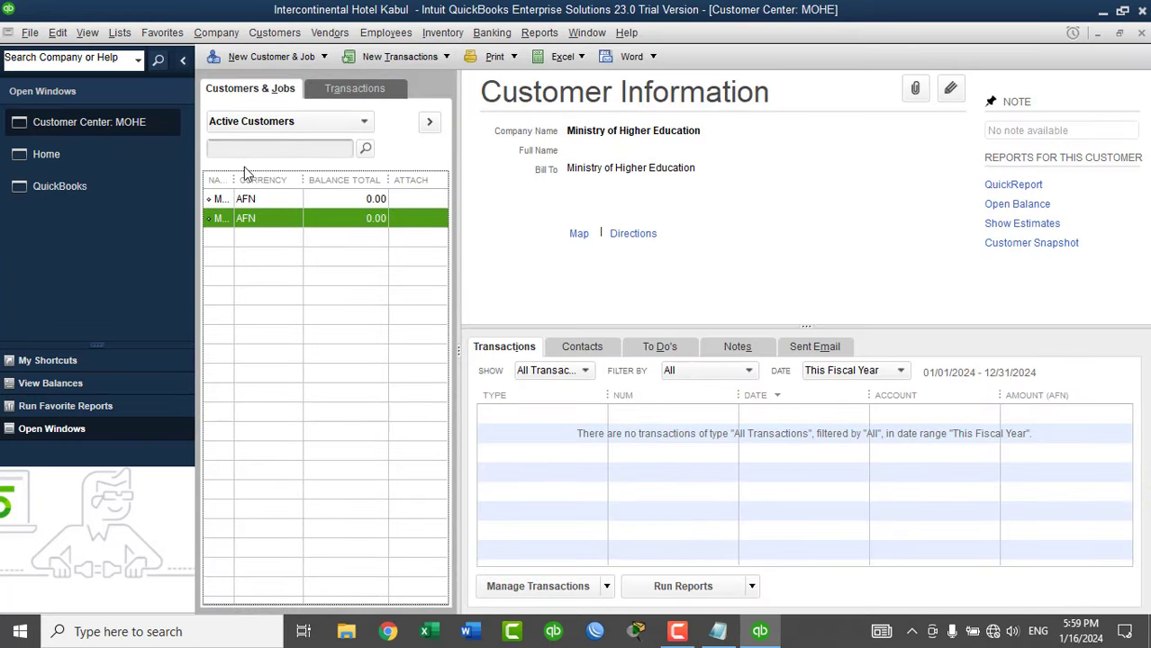
pyautogui.moveTo(236, 179); pyautogui.dragTo(301, 218)
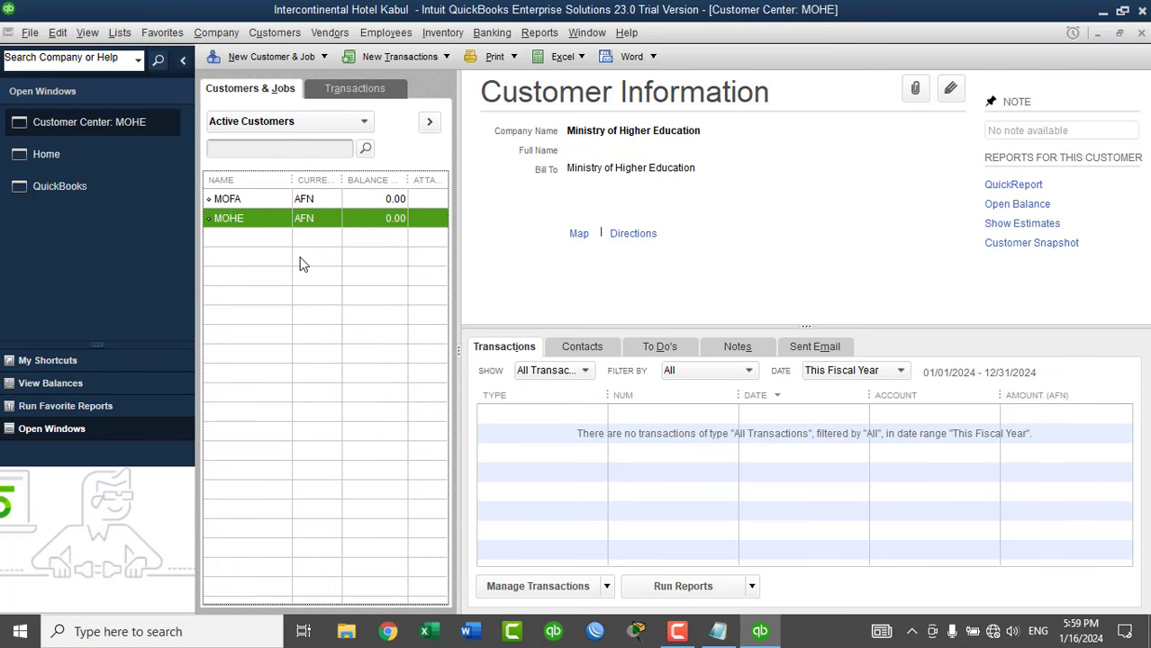
# Save customer John Smith with company NA, then hide Open Windows and widen the Name column.
pyautogui.click(270, 56)
pyautogui.click(335, 66)
pyautogui.write('John')
pyautogui.write('th')
pyautogui.press('BackSpace')
pyautogui.press('BackSpace')
pyautogui.press('BackSpace')
pyautogui.write('ith')
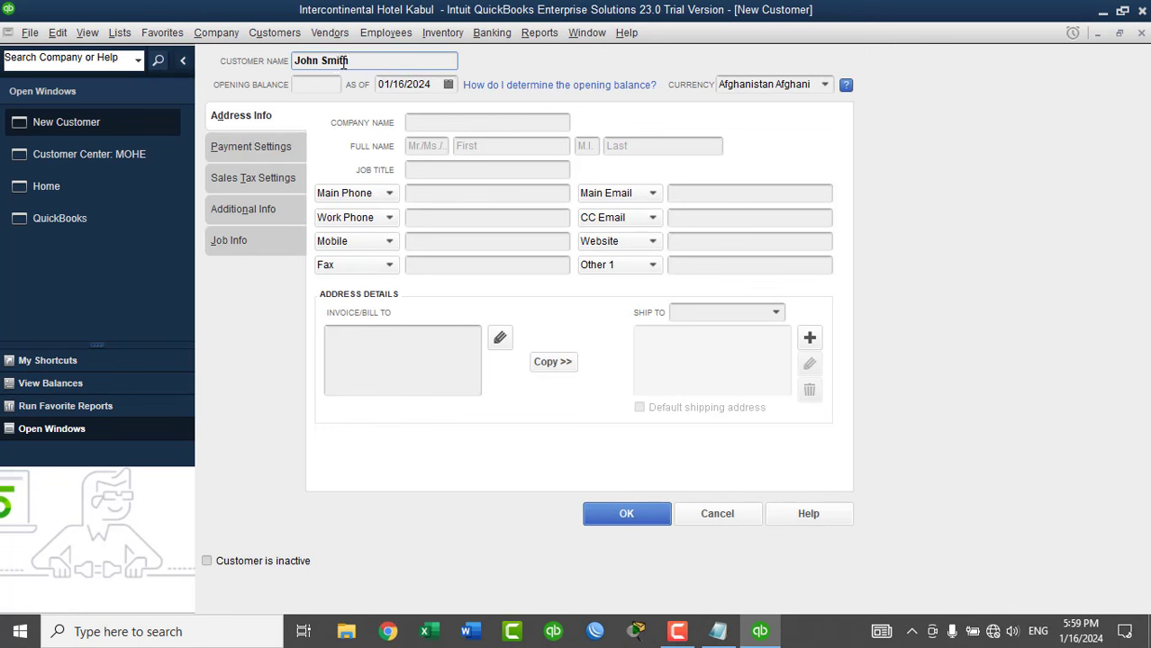
pyautogui.click(421, 122)
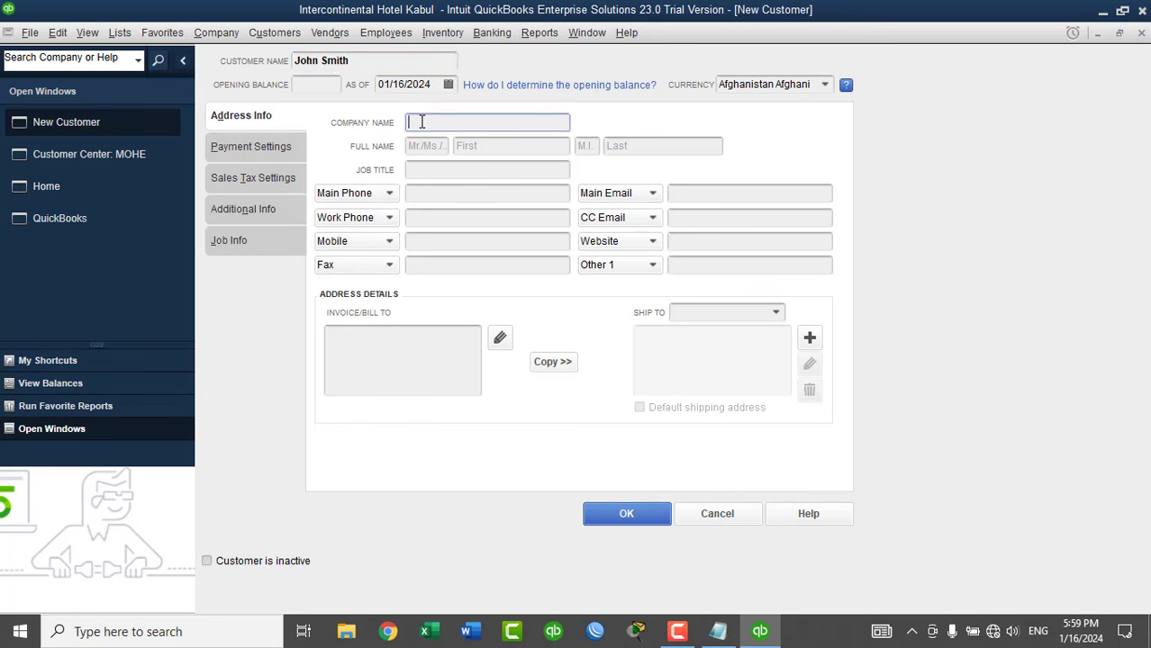
pyautogui.write('NA')
pyautogui.click(604, 511)
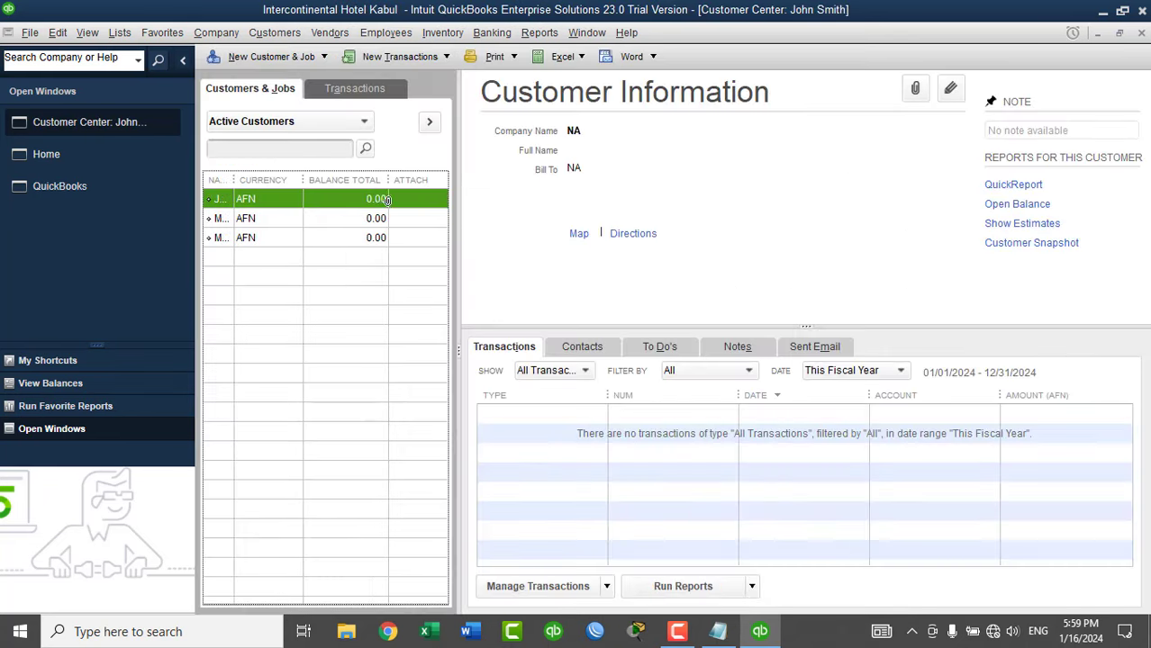
pyautogui.click(183, 60)
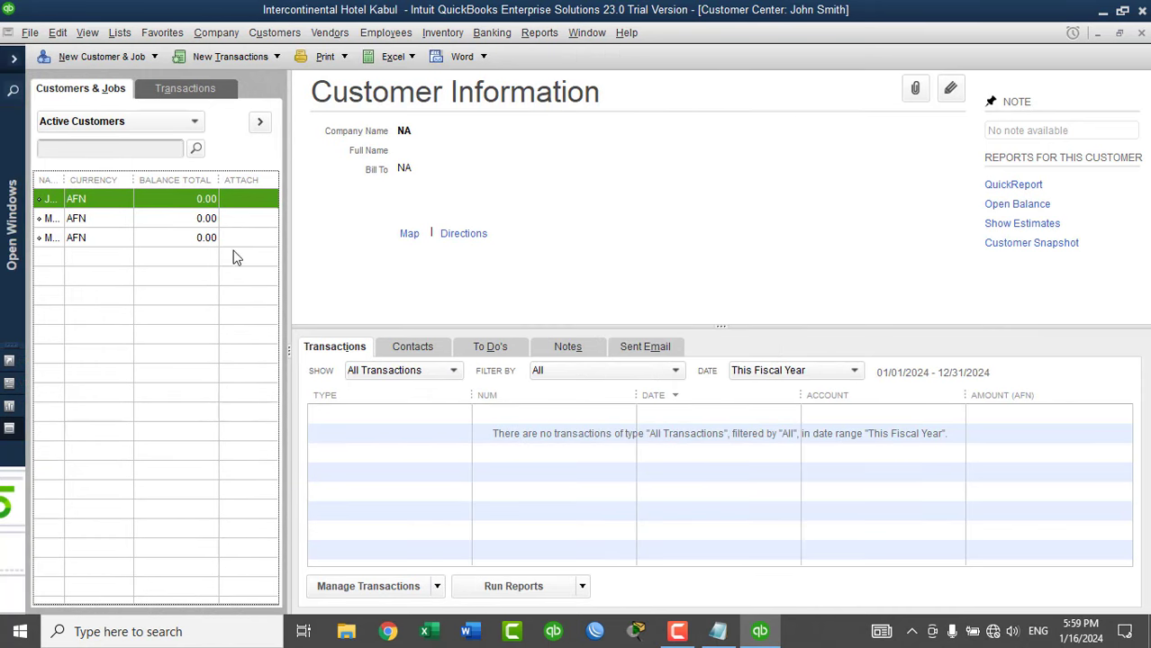
pyautogui.moveTo(64, 181); pyautogui.dragTo(124, 198)
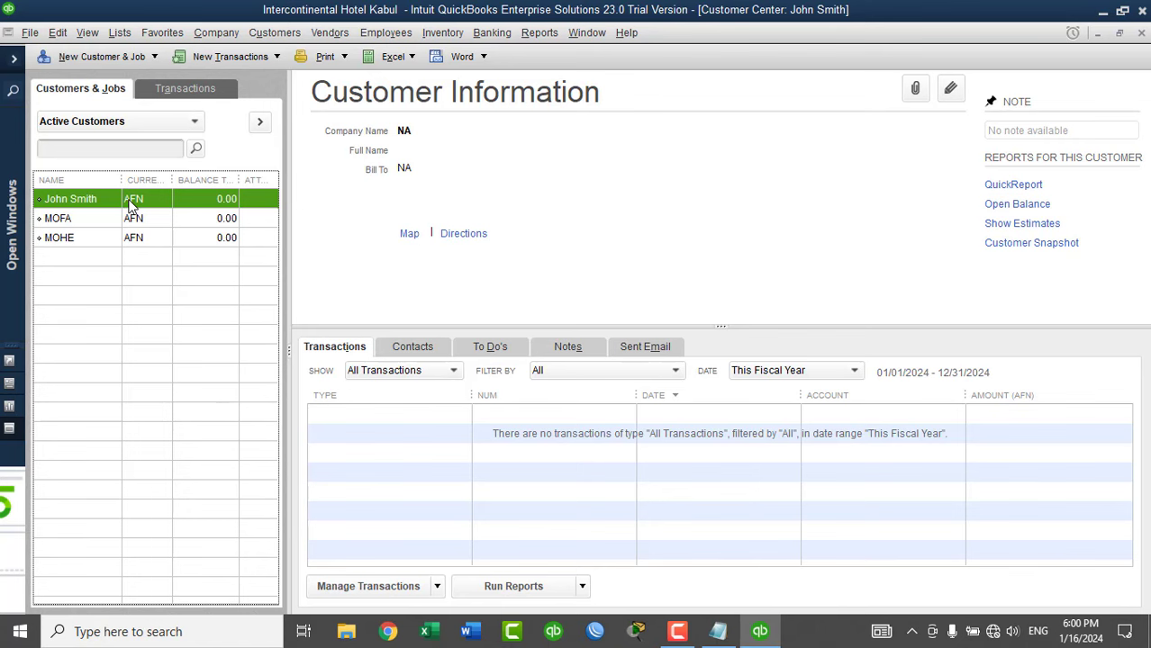
# In the Class List, create the class Rooms Booked.
pyautogui.click(1141, 33)
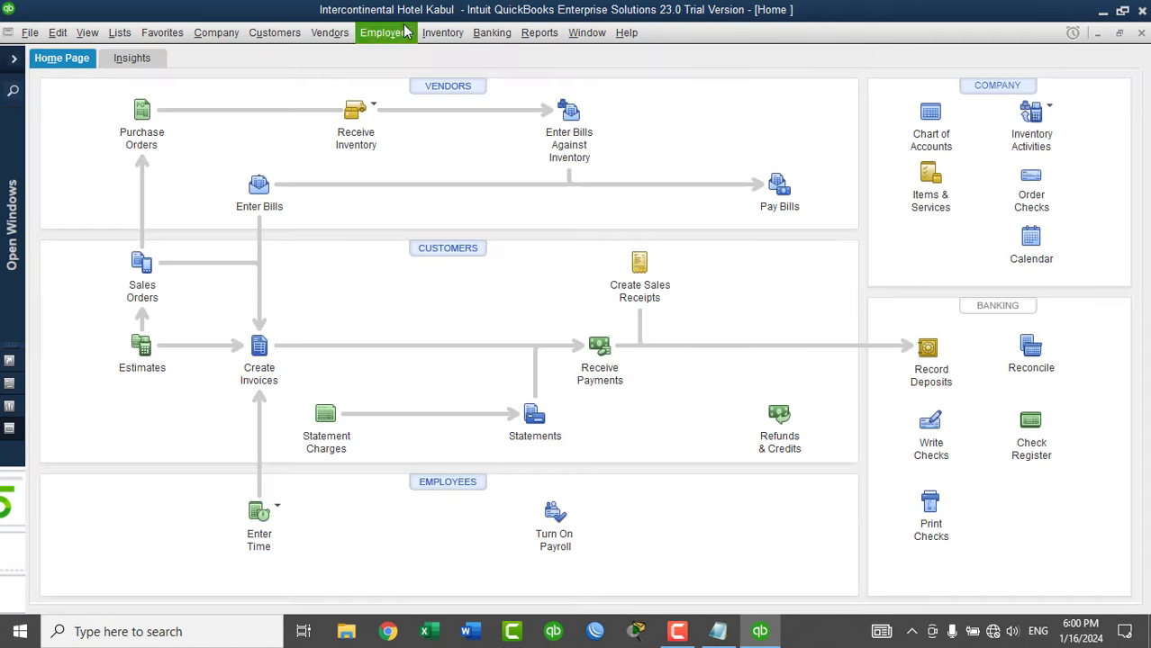
pyautogui.click(119, 36)
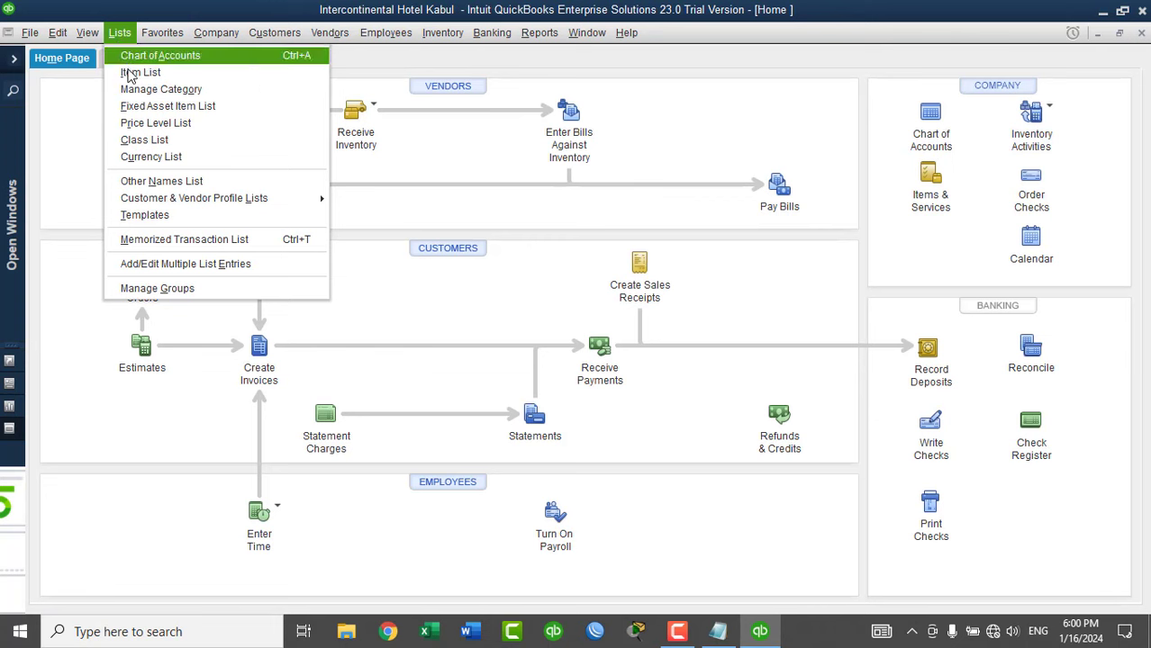
pyautogui.click(151, 139)
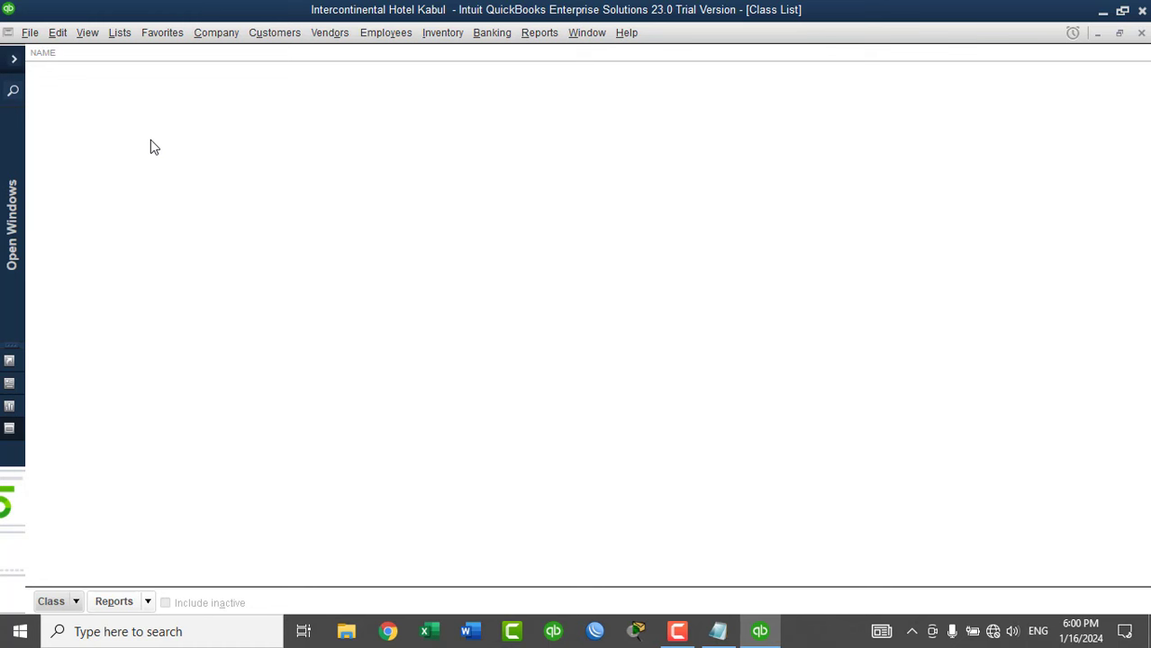
pyautogui.hotkey('ctrl', 'n')
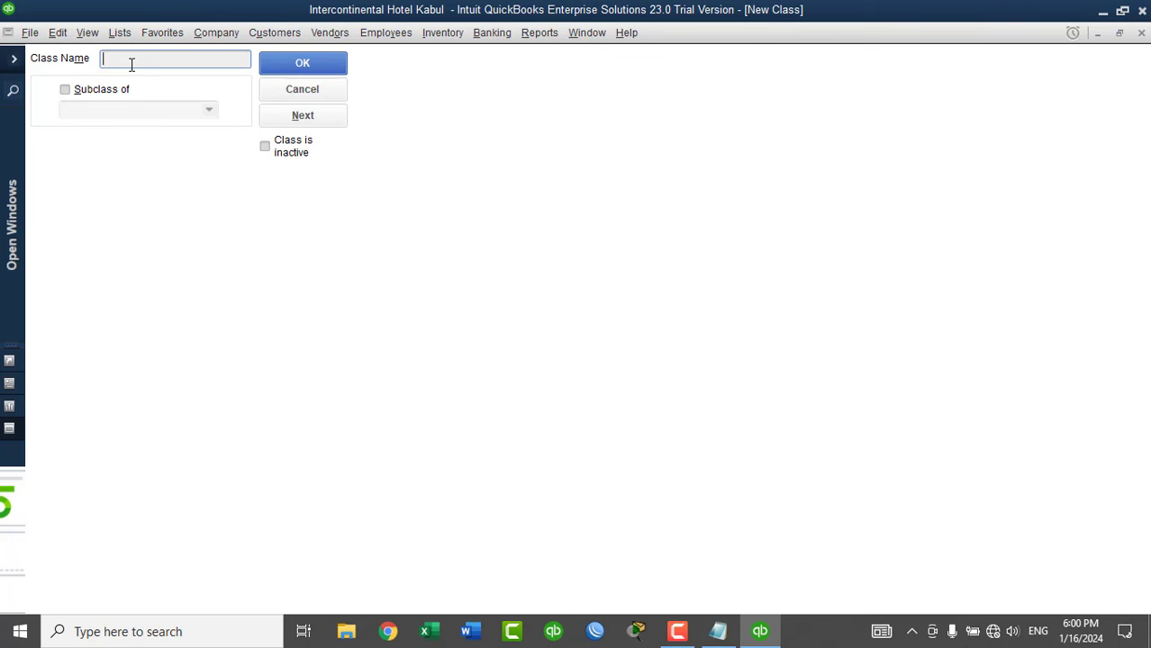
pyautogui.write('Room')
pyautogui.write('s')
pyautogui.write(' B')
pyautogui.write('ooking')
pyautogui.write('ed')
pyautogui.click(302, 115)
# Add Single Rooms Booked as a subclass of Rooms Booked and begin the 'Doubel Rooms' class.
pyautogui.write('Single Rooms Booked')
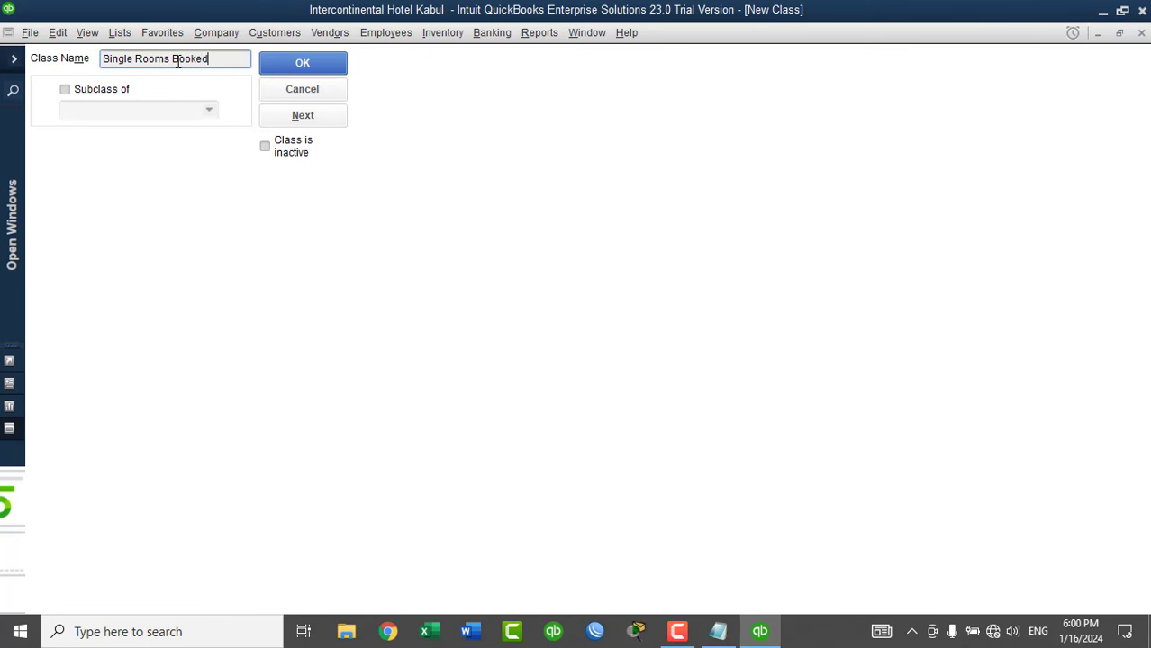
pyautogui.click(98, 94)
pyautogui.click(209, 110)
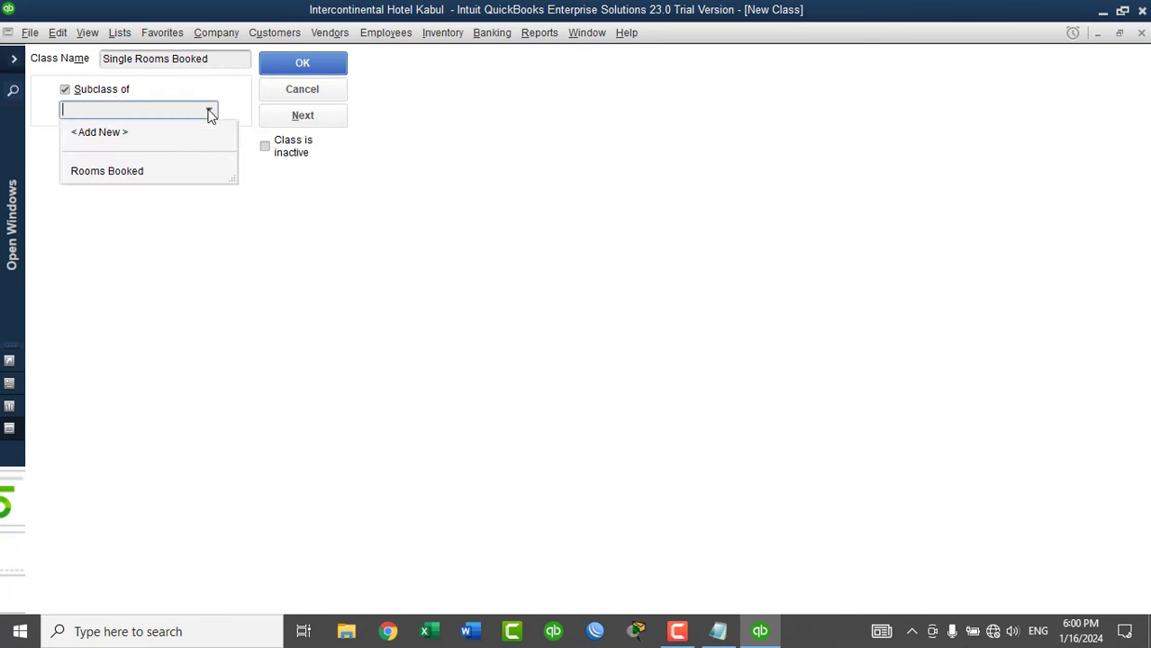
pyautogui.click(145, 171)
pyautogui.click(275, 117)
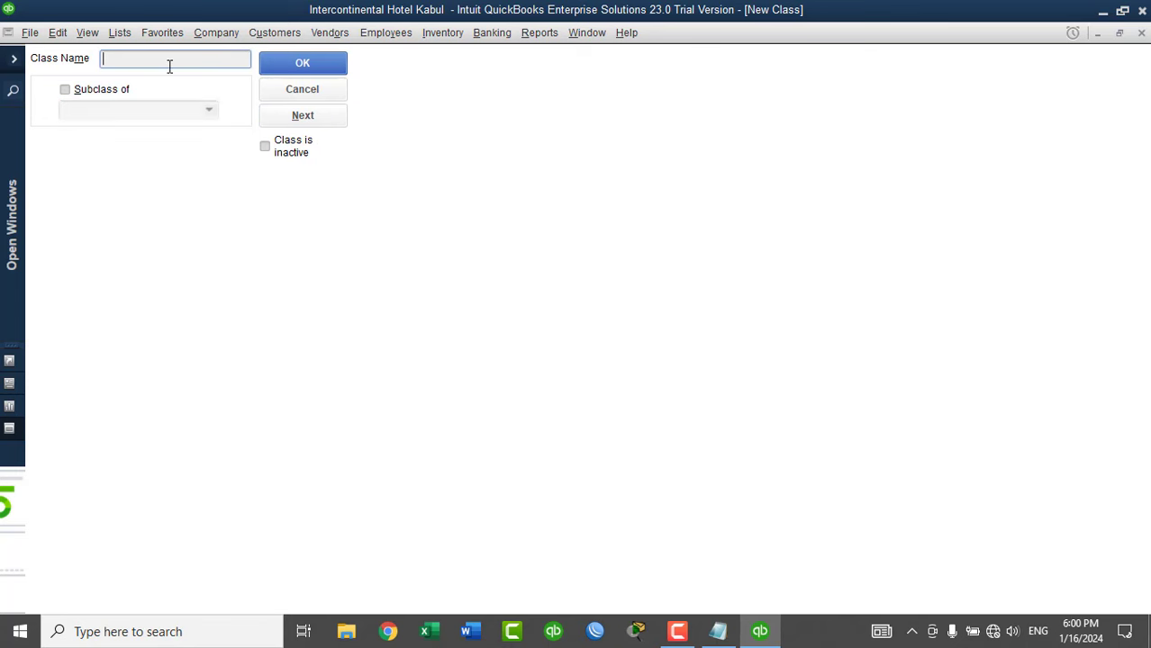
pyautogui.write('Doubel Rooms')
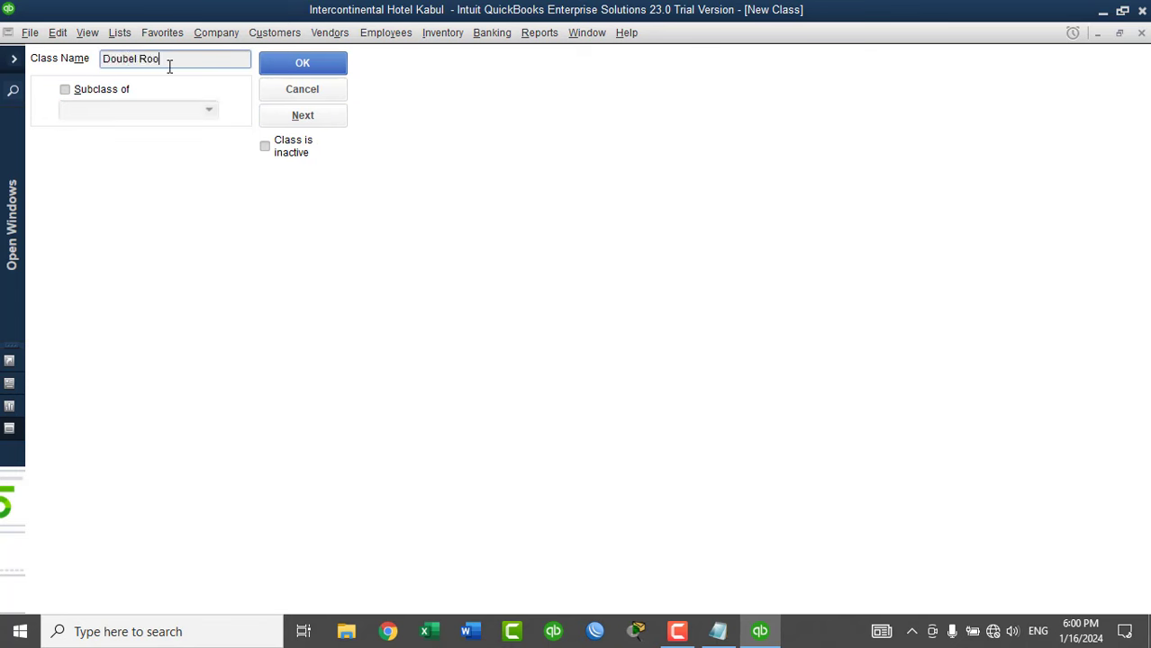
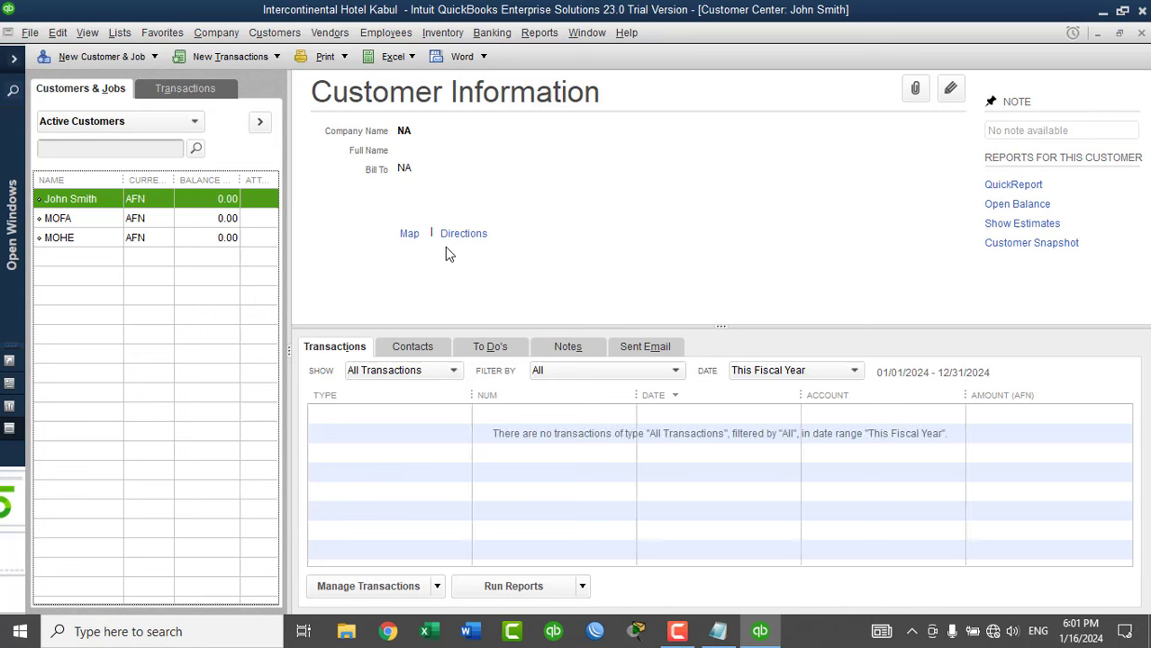
# Widen the customer NAME column and start a new invoice from the Customers menu.
pyautogui.moveTo(124, 180); pyautogui.dragTo(142, 182)
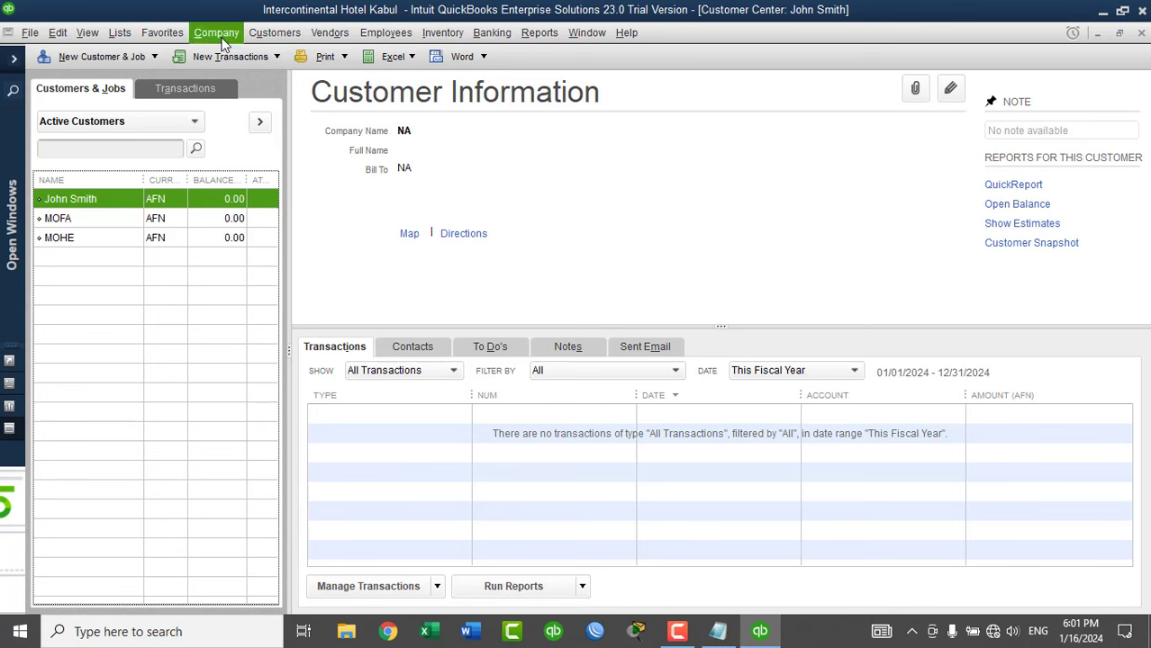
pyautogui.click(268, 34)
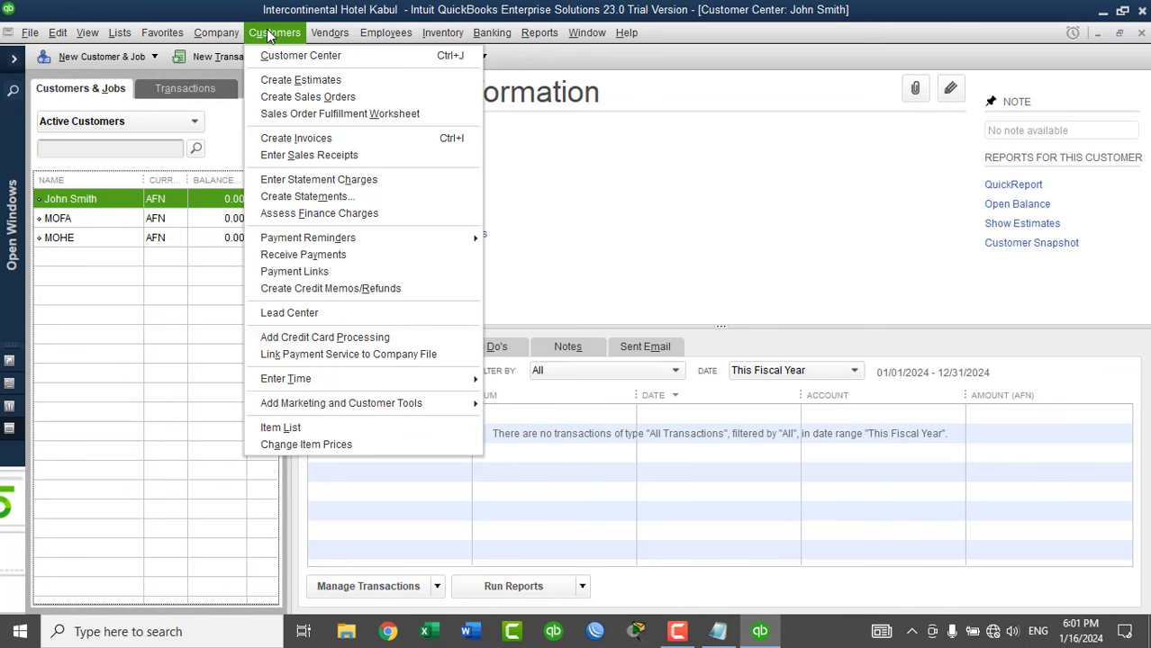
pyautogui.click(294, 140)
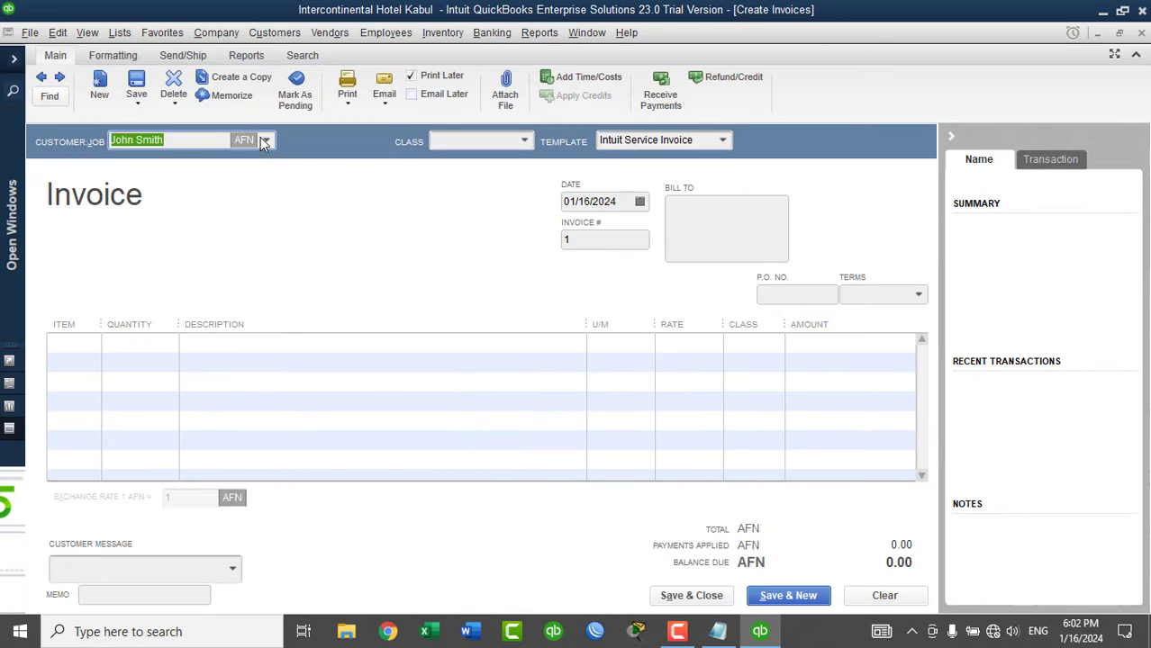
# Bill the invoice to MOFA and put Room No 1 on the first line.
pyautogui.click(267, 141)
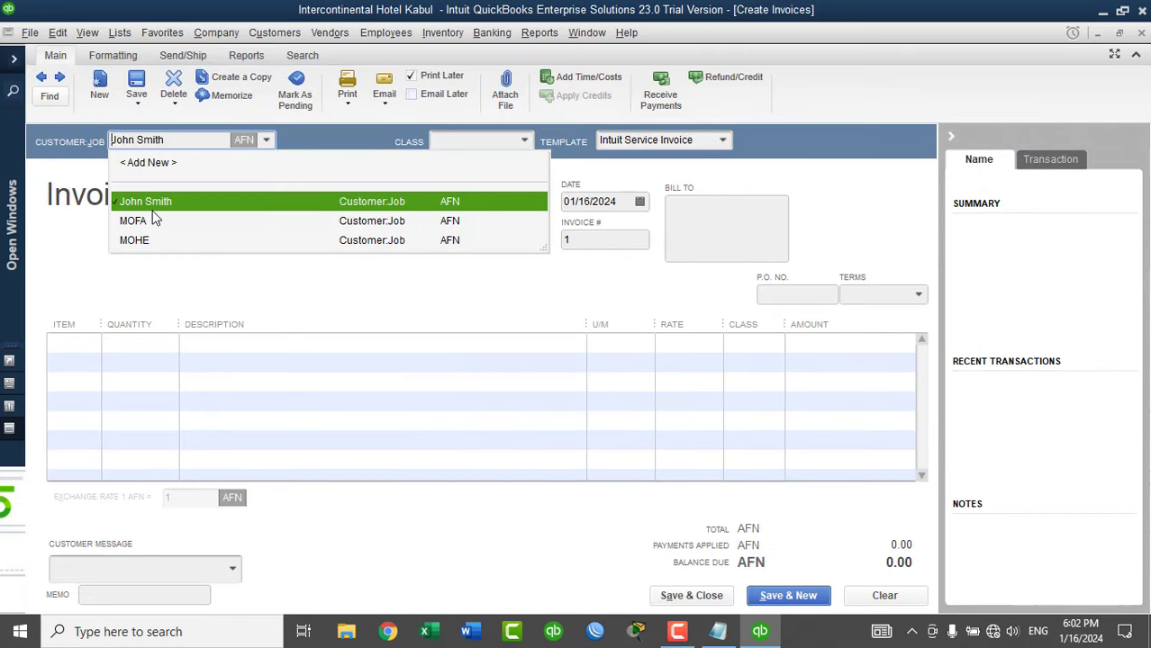
pyautogui.click(151, 221)
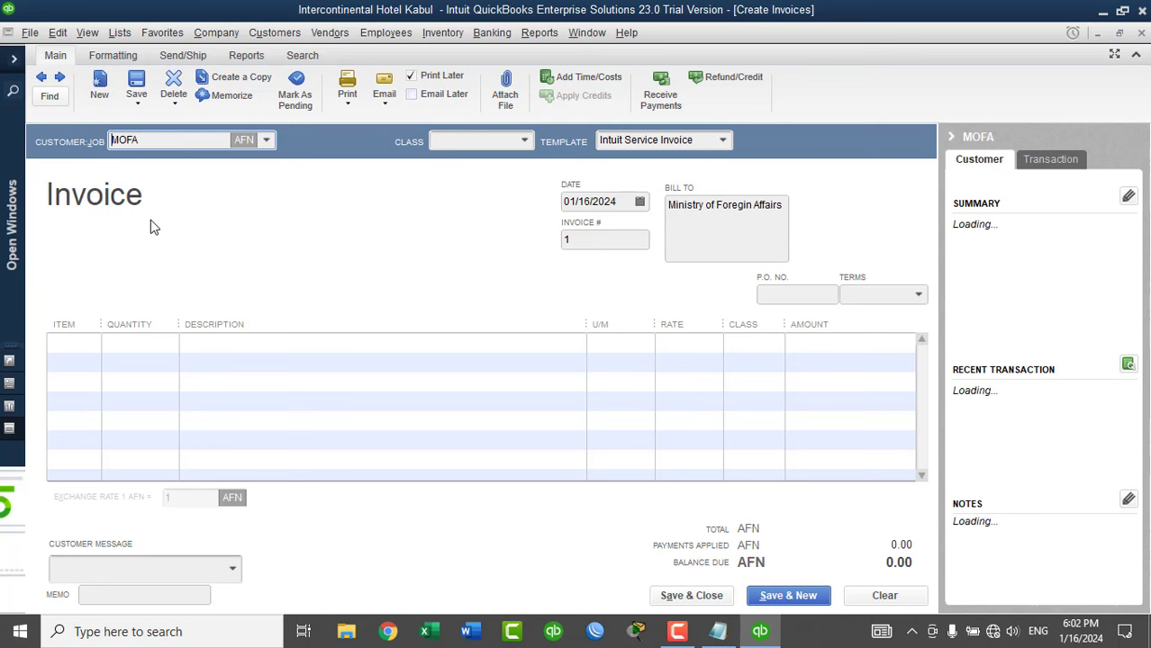
pyautogui.click(89, 343)
pyautogui.click(90, 344)
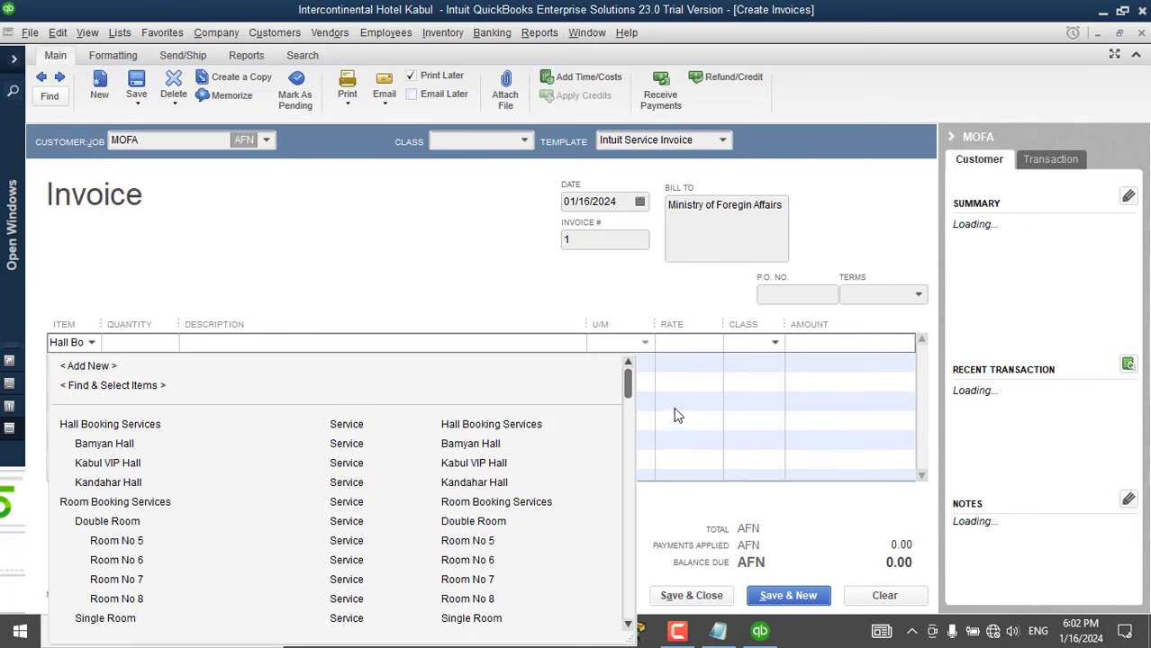
pyautogui.press('Down')
pyautogui.press('Return')
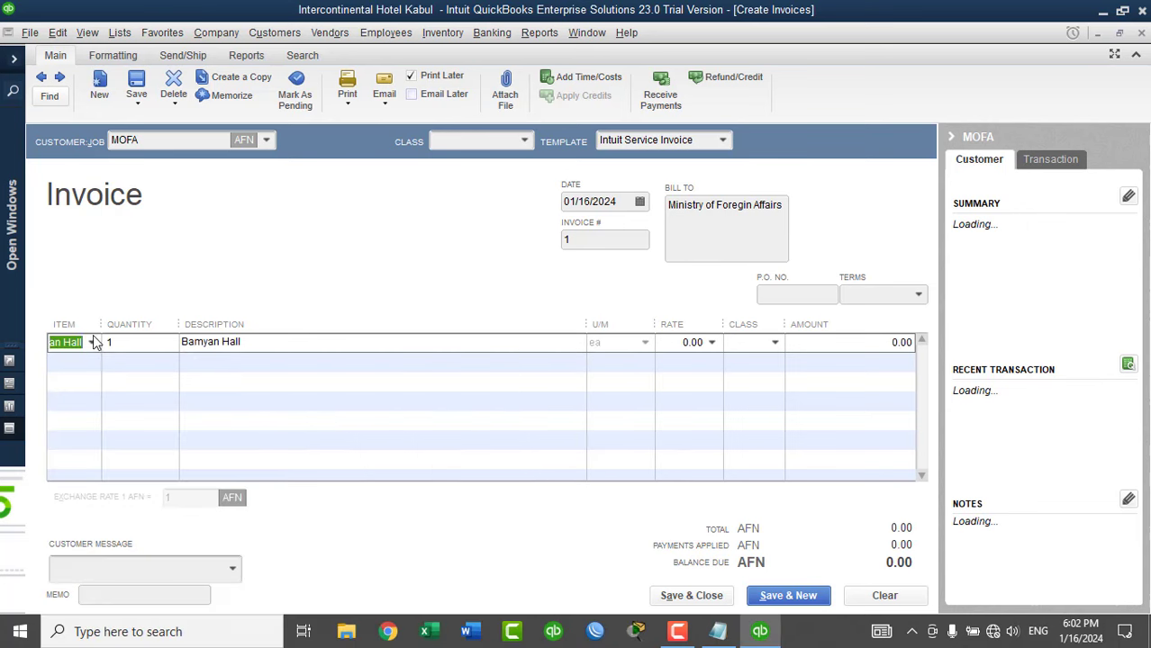
pyautogui.click(92, 342)
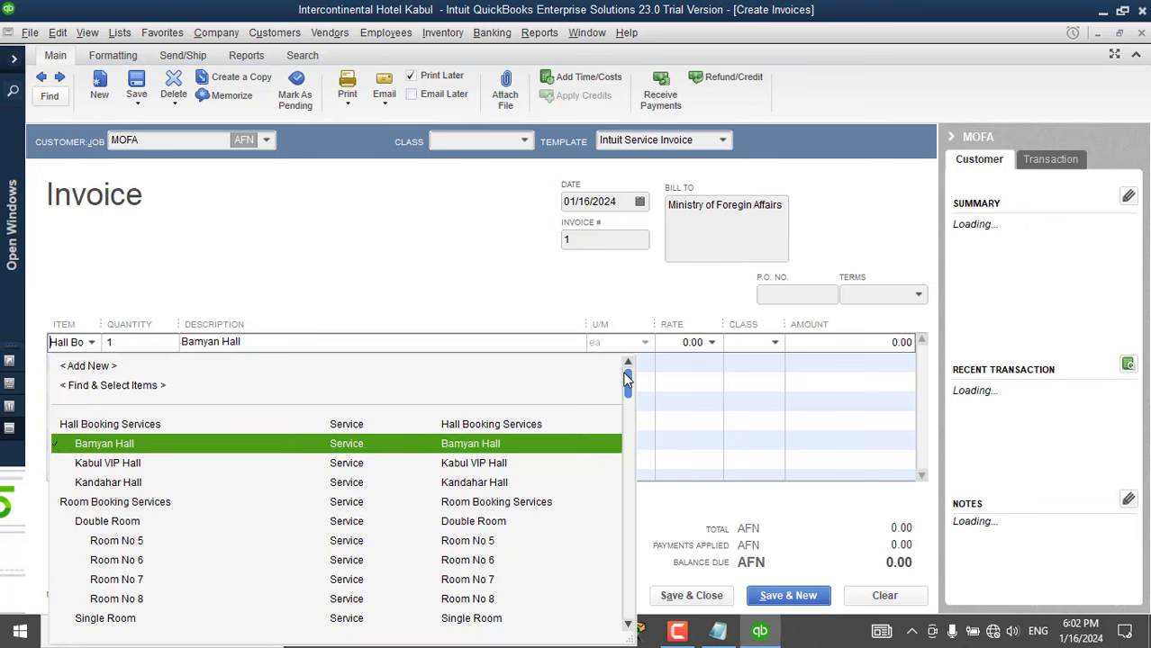
pyautogui.moveTo(628, 380); pyautogui.dragTo(627, 532)
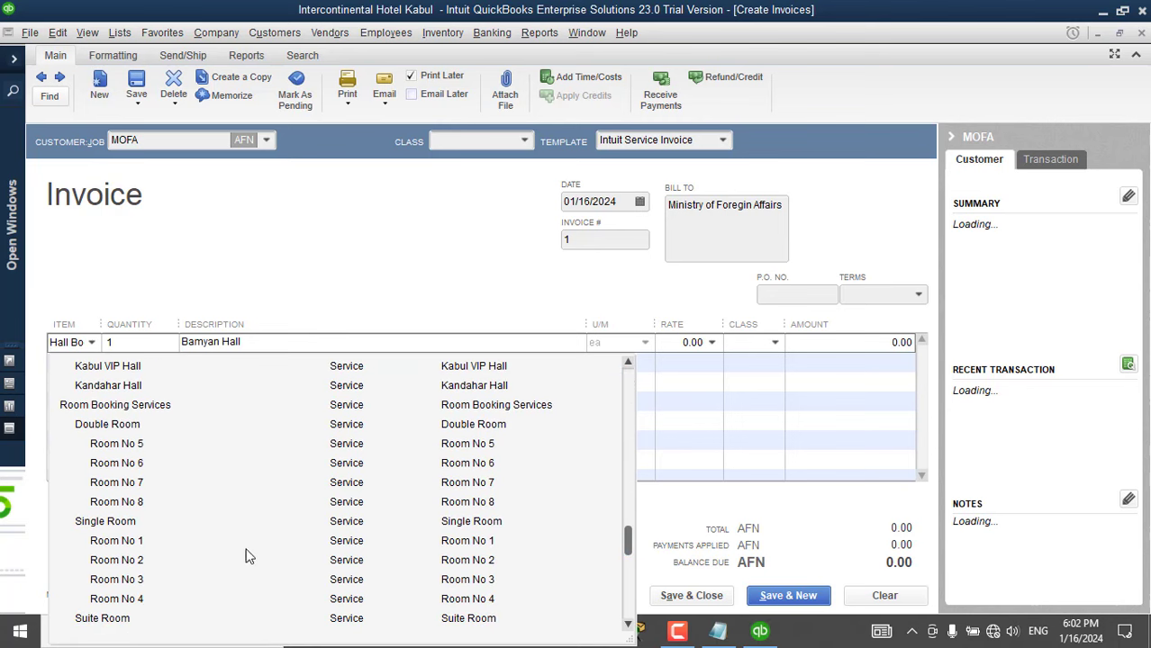
pyautogui.click(150, 540)
# Add Room No 2, 5, 6 and 9 on lines two to five and widen the Item column.
pyautogui.click(72, 361)
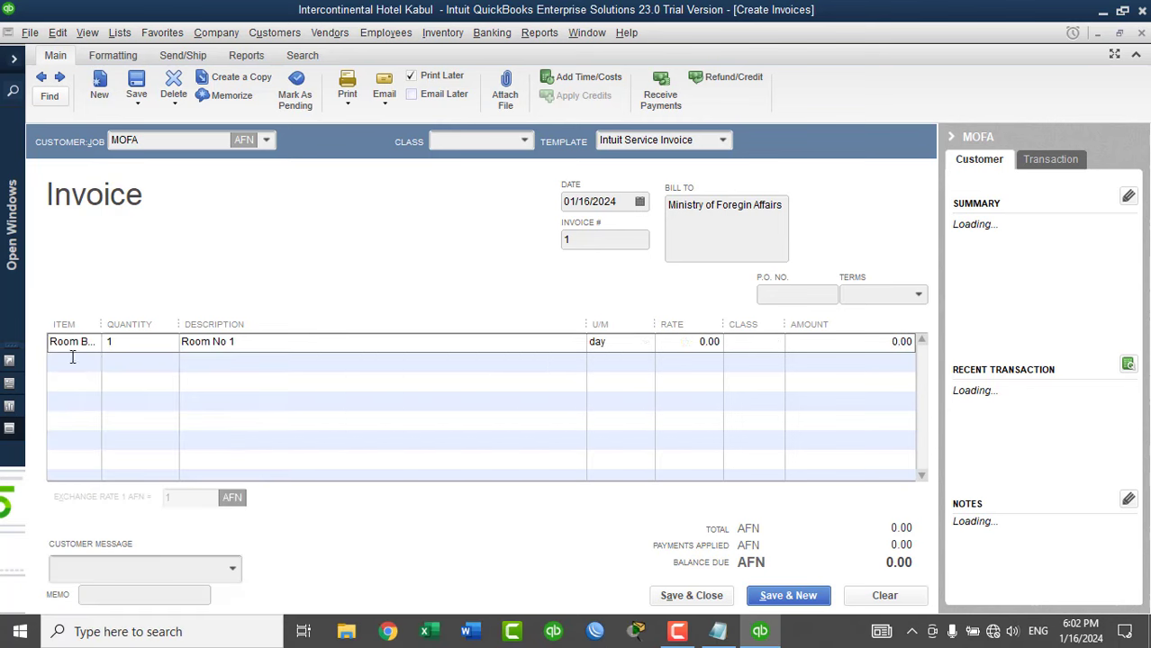
pyautogui.write('r')
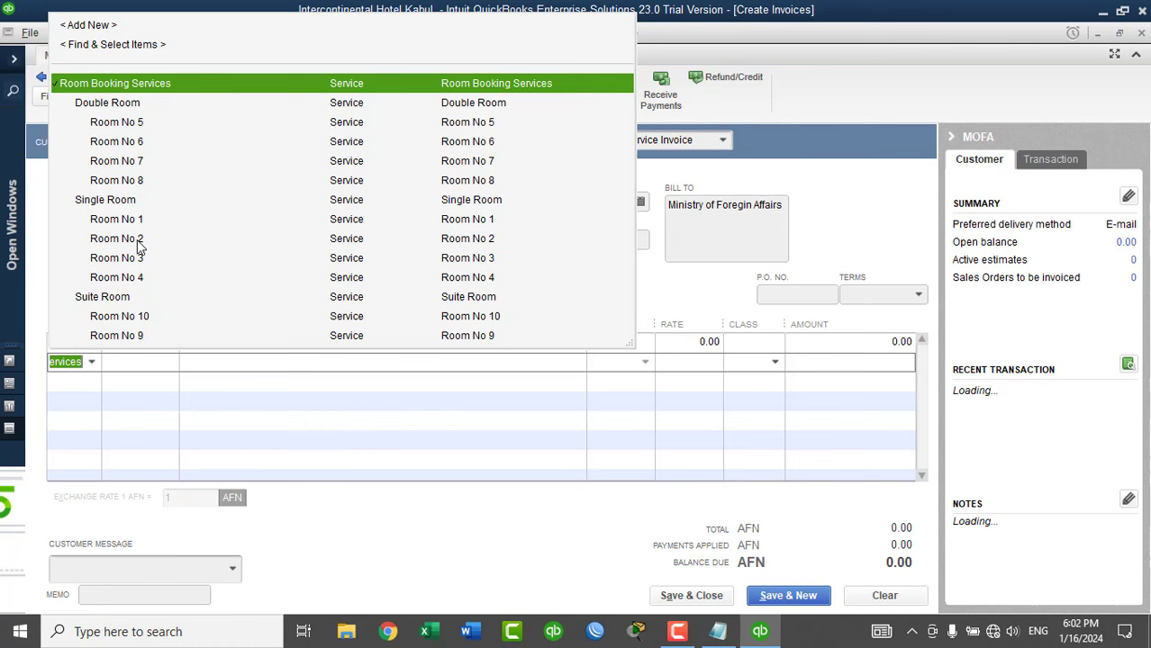
pyautogui.click(136, 241)
pyautogui.click(85, 382)
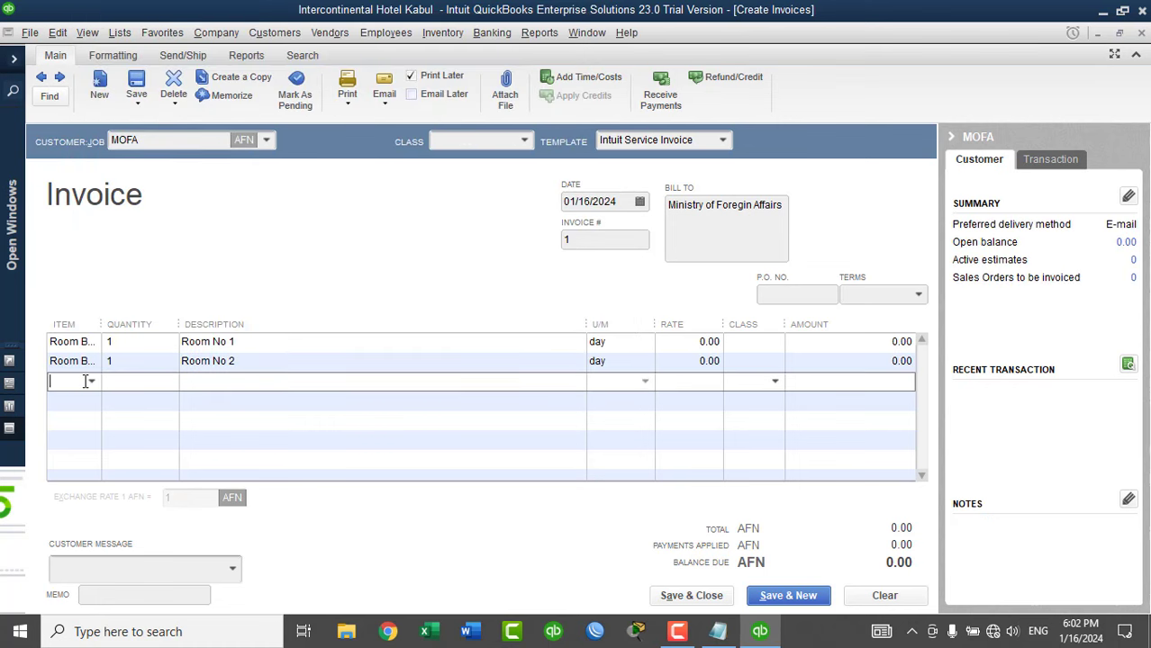
pyautogui.write('r')
pyautogui.click(142, 142)
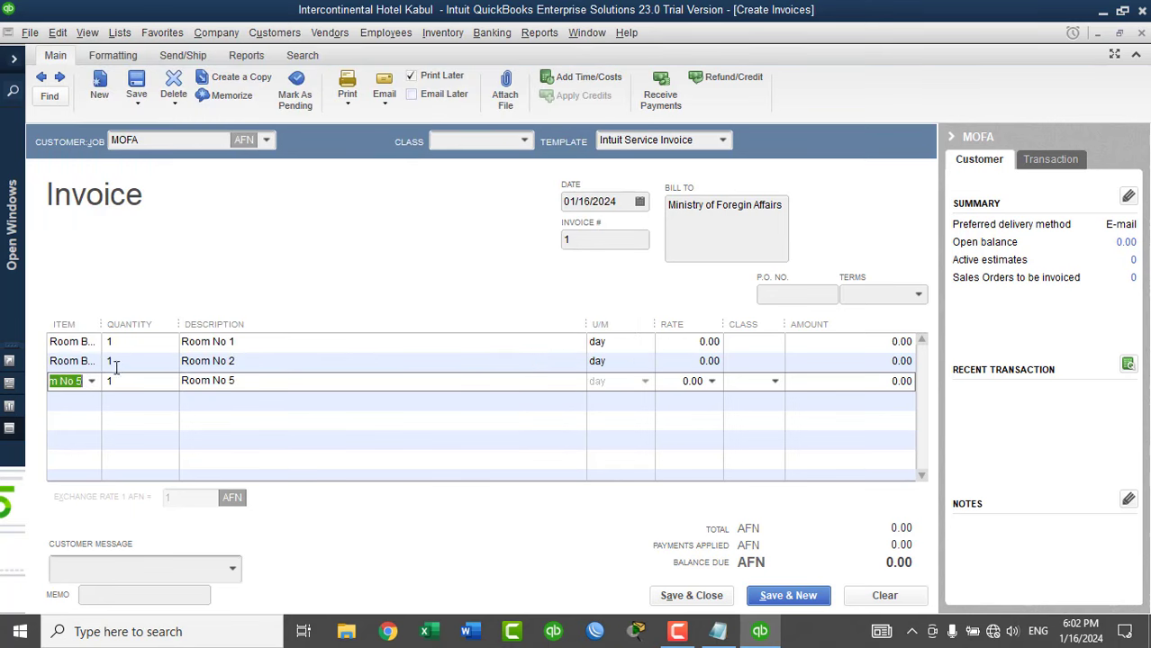
pyautogui.click(88, 400)
pyautogui.write('r')
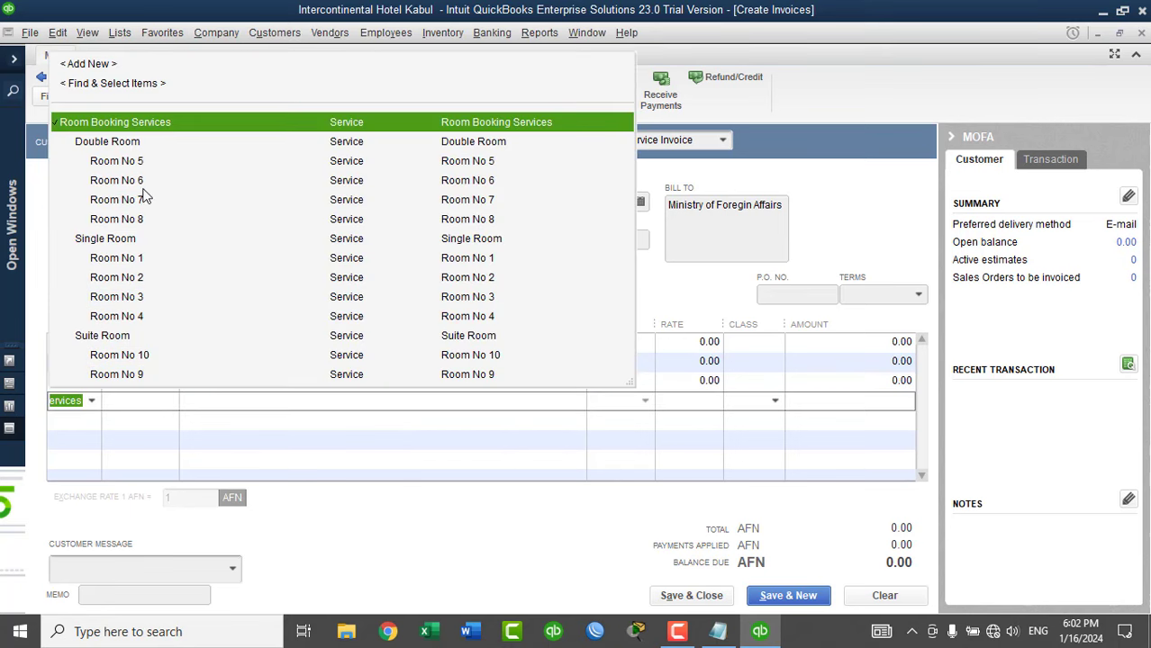
pyautogui.click(136, 180)
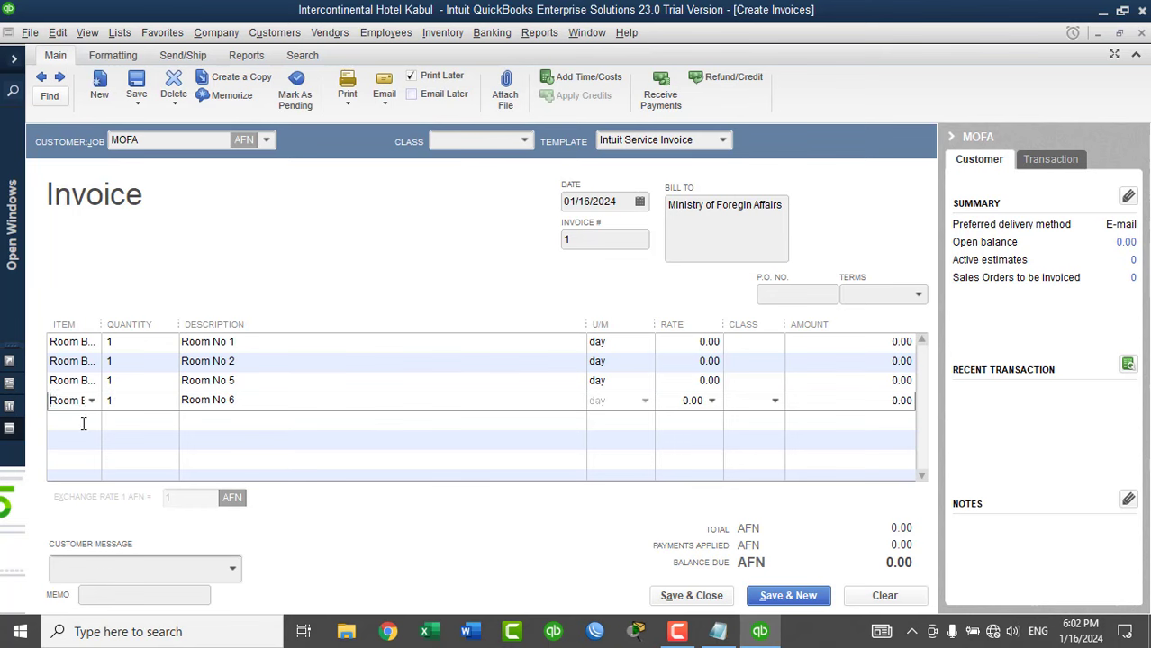
pyautogui.click(83, 423)
pyautogui.write('r')
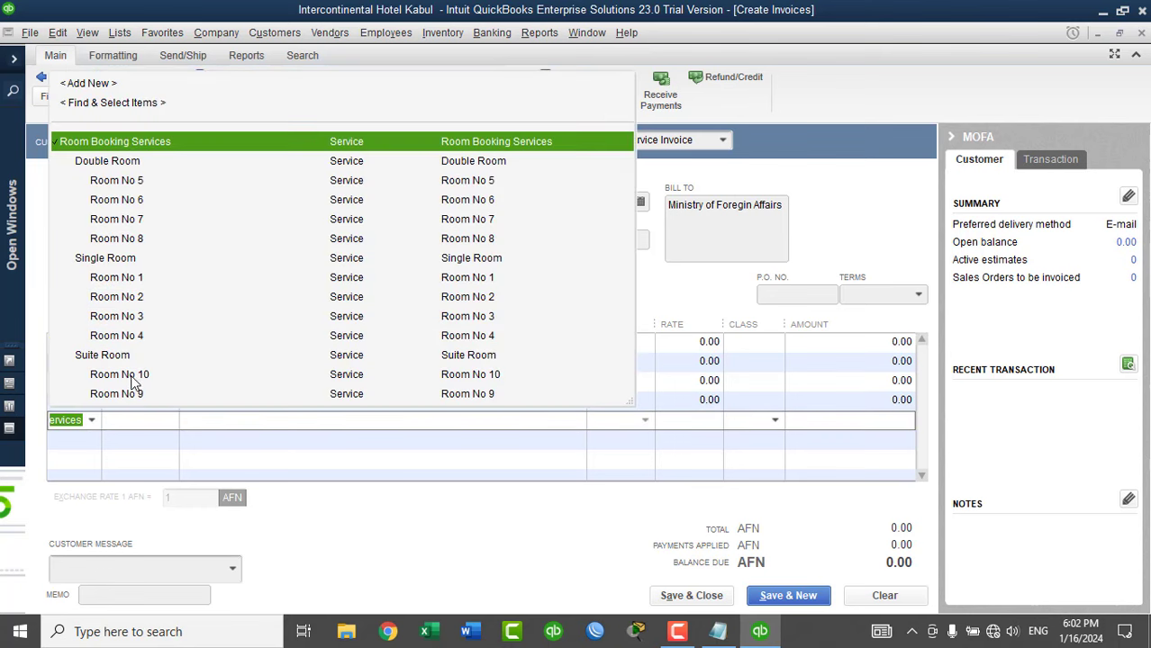
pyautogui.click(130, 396)
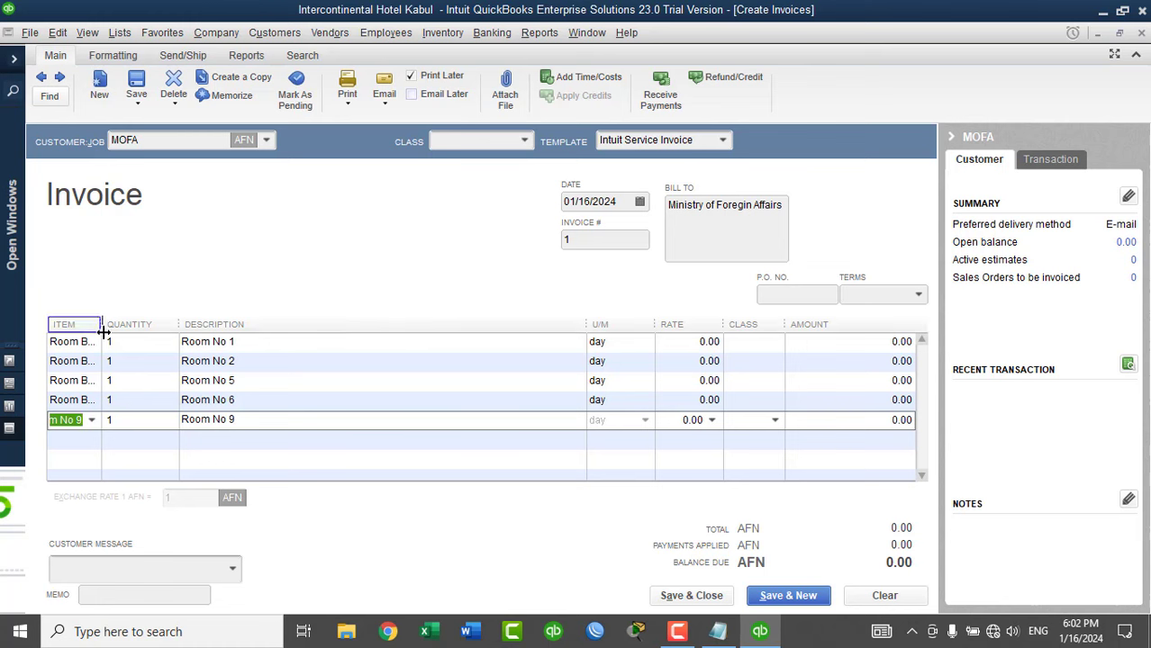
pyautogui.moveTo(102, 324); pyautogui.dragTo(309, 374)
pyautogui.click(347, 346)
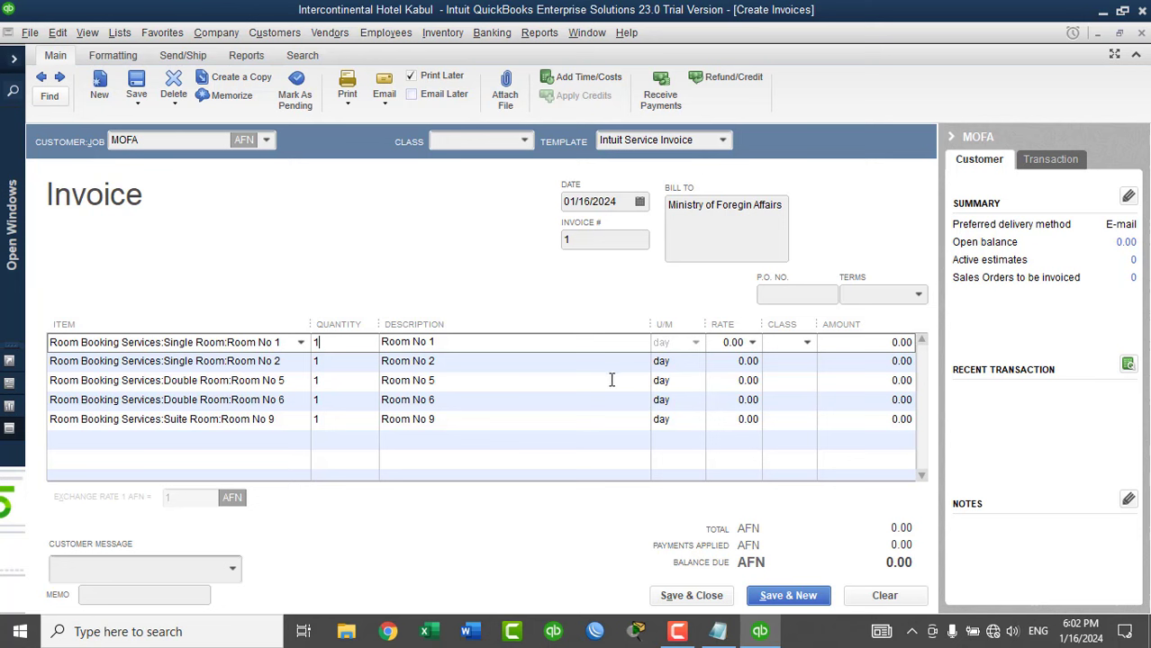
pyautogui.press('BackSpace')
pyautogui.write('2')
pyautogui.press('Down')
pyautogui.write('2')
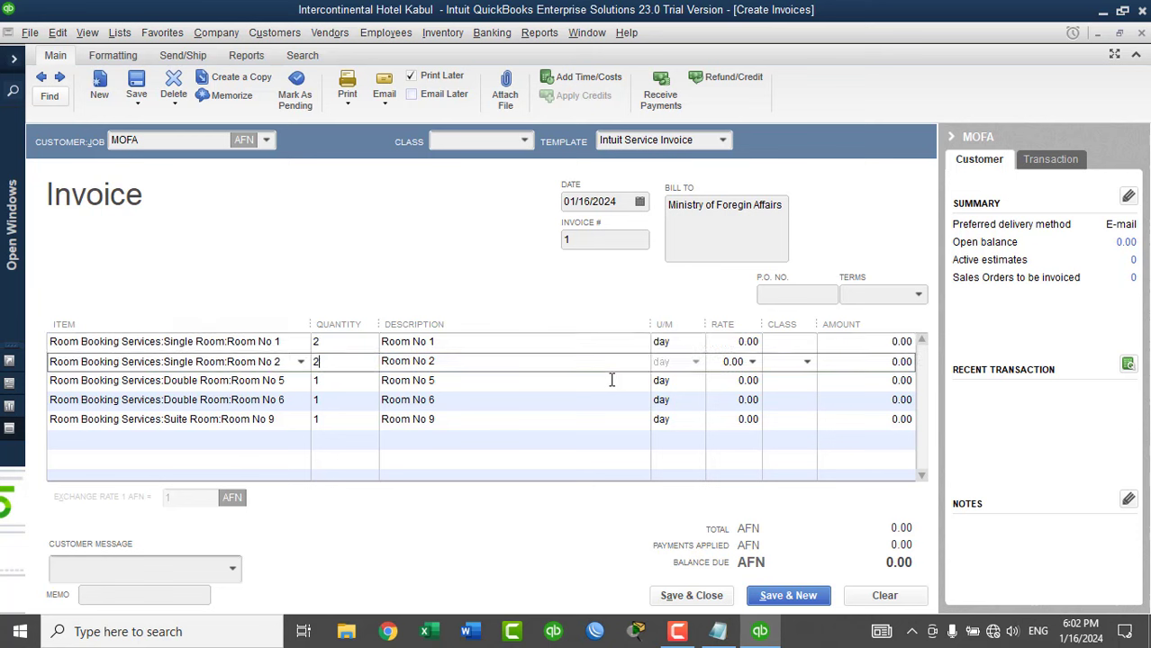
pyautogui.press('Down')
pyautogui.write('2')
pyautogui.press('Down')
pyautogui.write('2')
pyautogui.press('Down')
pyautogui.write('2')
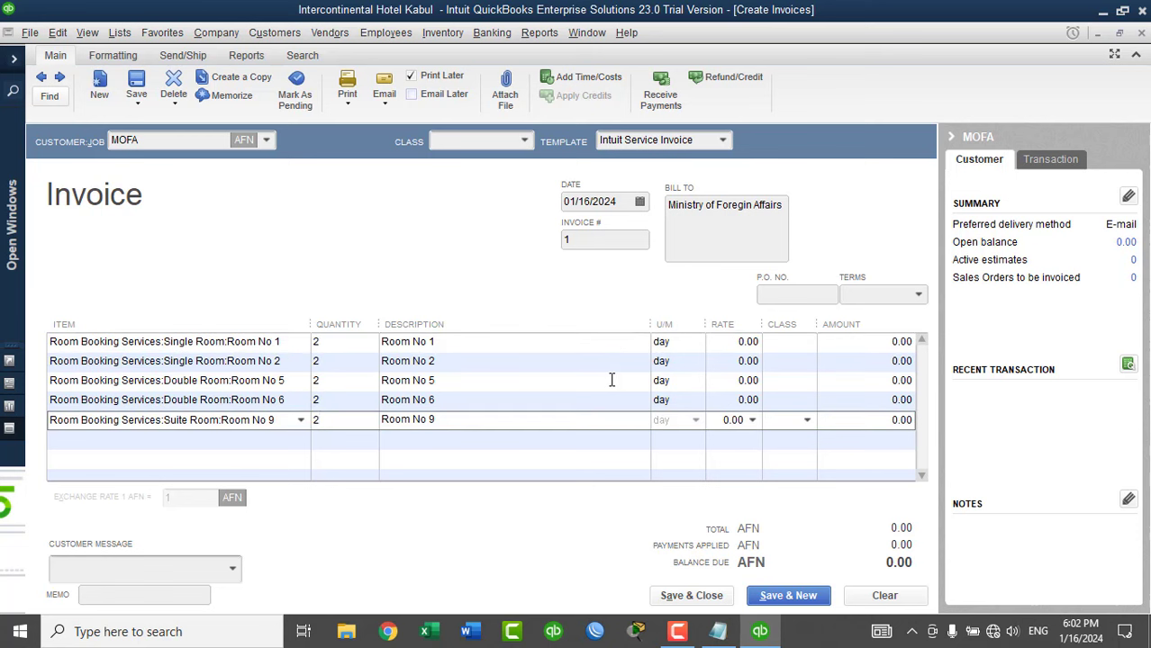
pyautogui.press('Up')
pyautogui.press('Up')
pyautogui.press('Up')
pyautogui.press('Up')
pyautogui.write('1')
pyautogui.press('Down')
pyautogui.write('1')
pyautogui.press('Down')
pyautogui.write('1')
pyautogui.press('Down')
pyautogui.write('1')
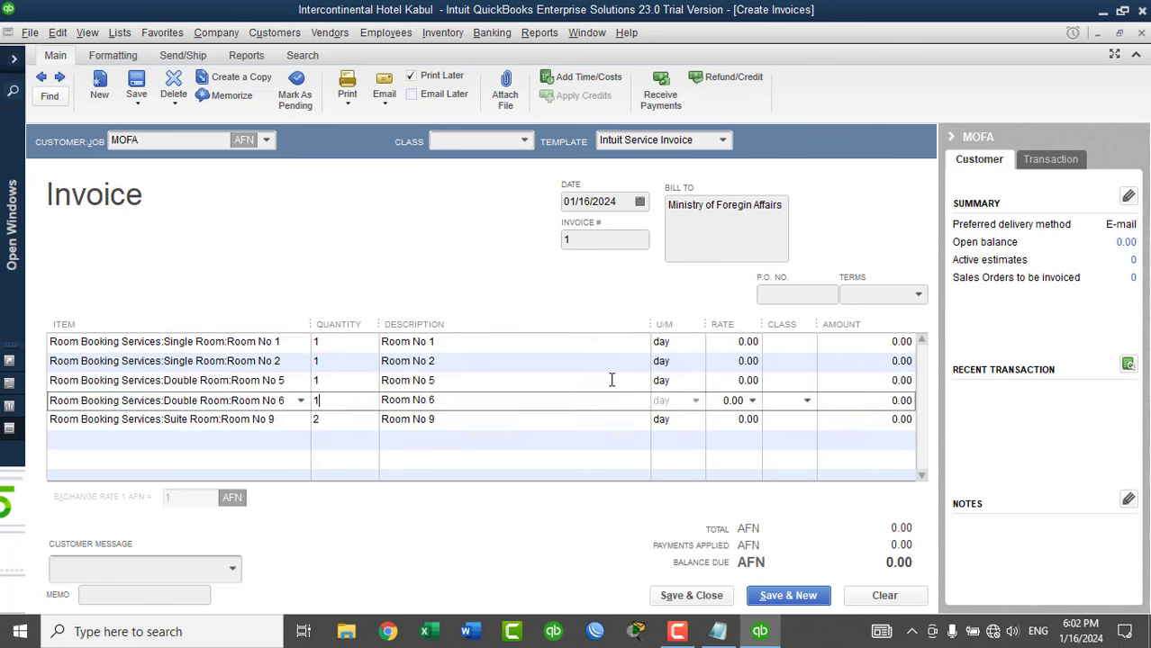
pyautogui.press('Down')
pyautogui.write('1')
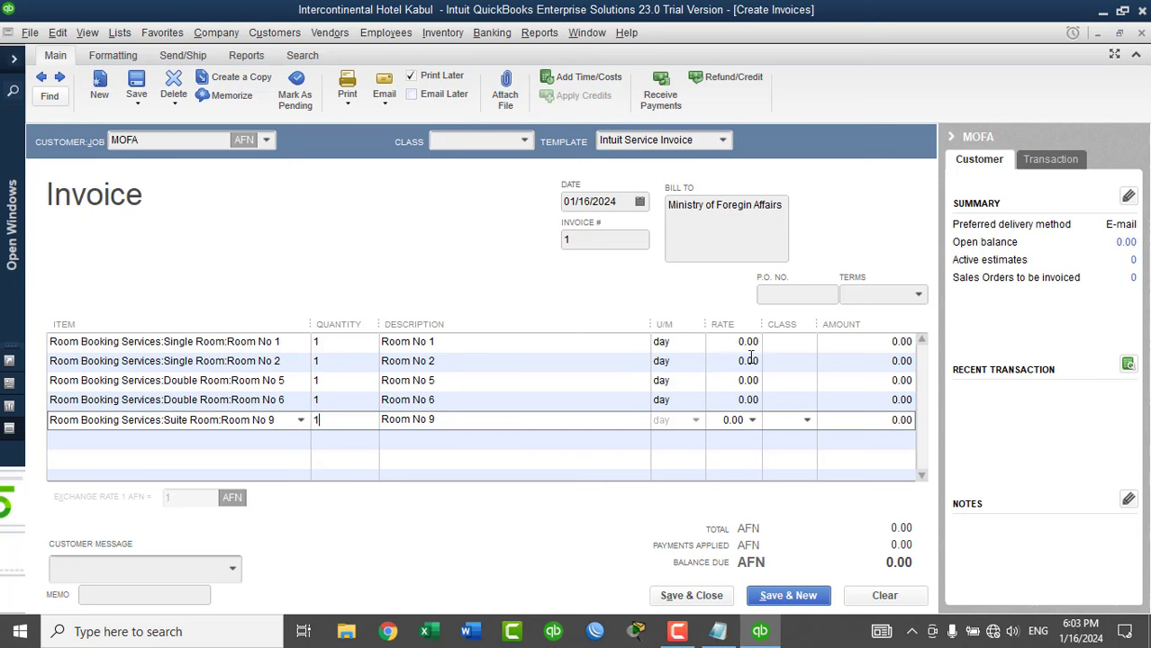
pyautogui.click(751, 342)
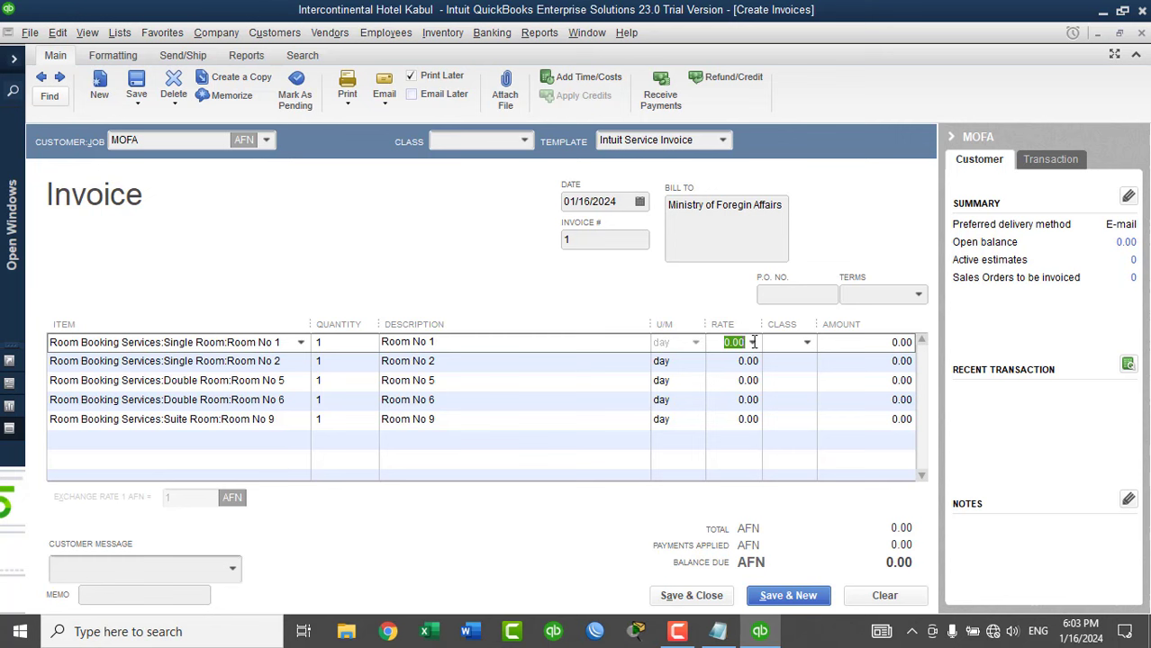
# Enter rates 4000, 4000, 6000, 6000 and 8000 for the five room lines.
pyautogui.write('4000')
pyautogui.press('Tab')
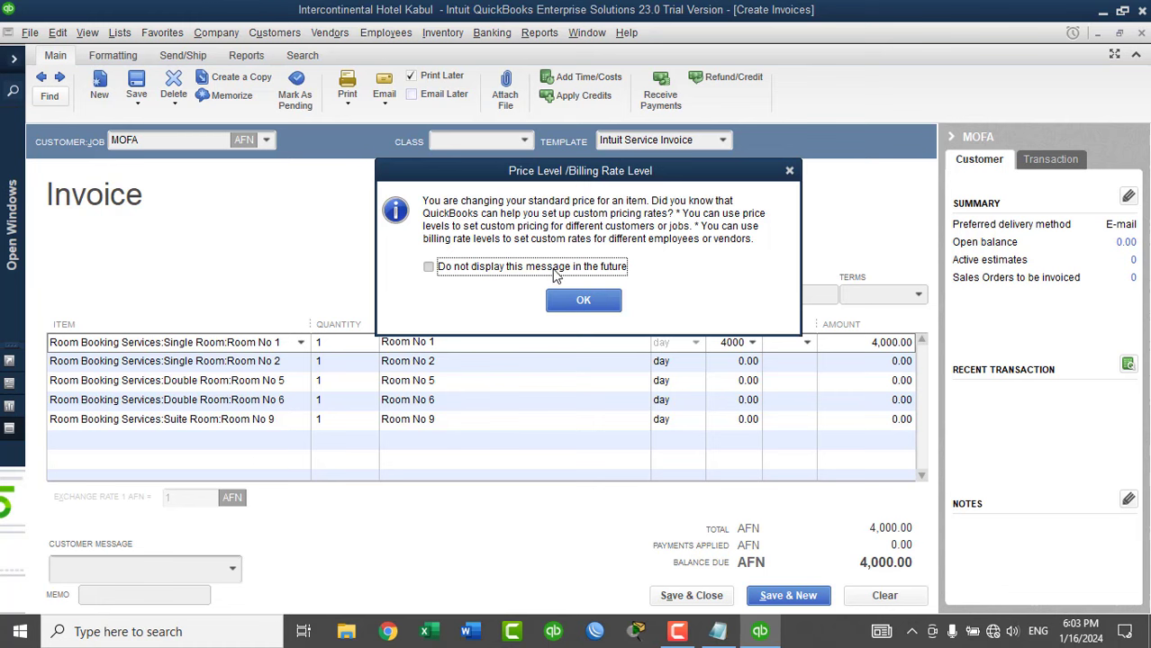
pyautogui.click(581, 301)
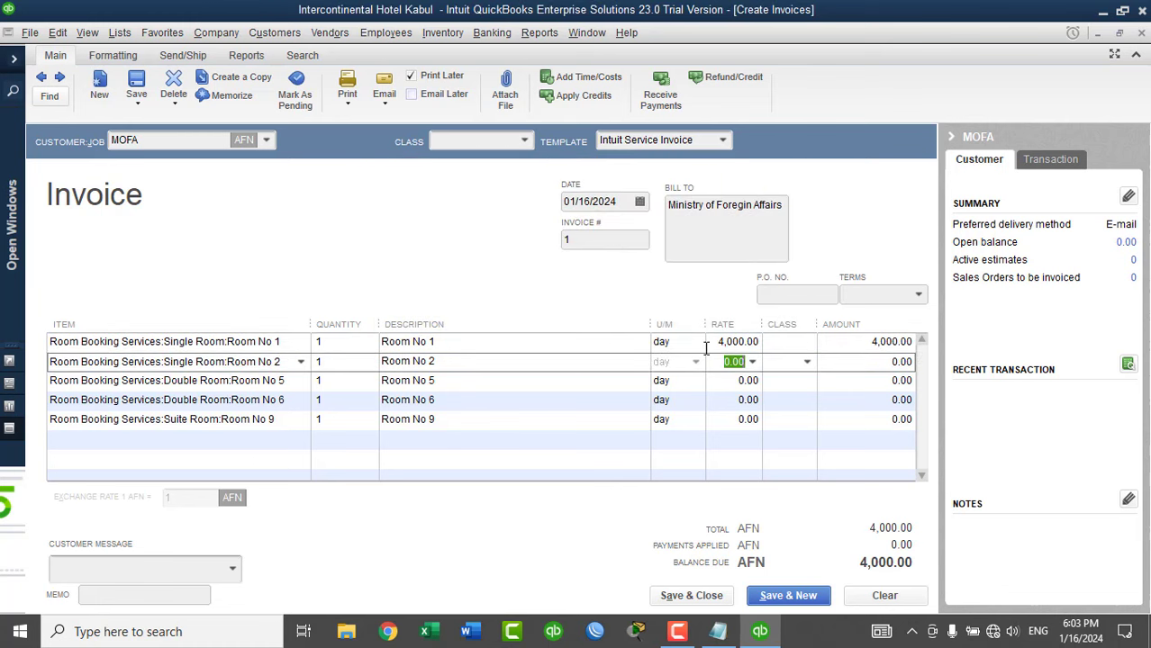
pyautogui.write('4000')
pyautogui.press('Down')
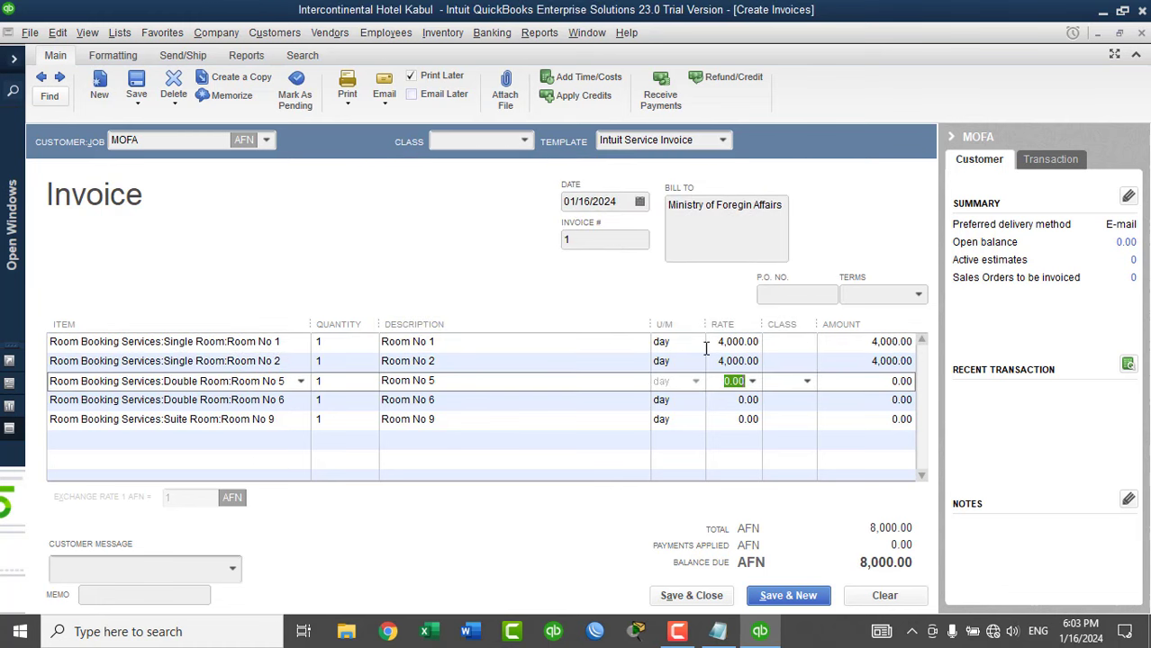
pyautogui.write('6000')
pyautogui.press('Down')
pyautogui.write('6000')
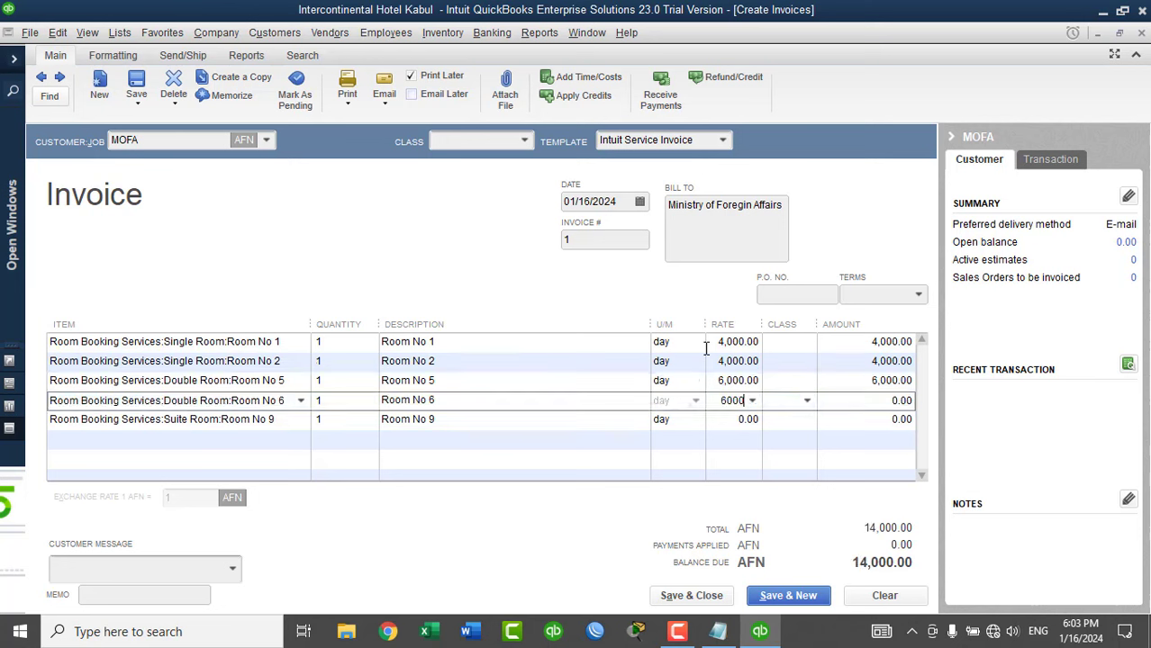
pyautogui.press('Down')
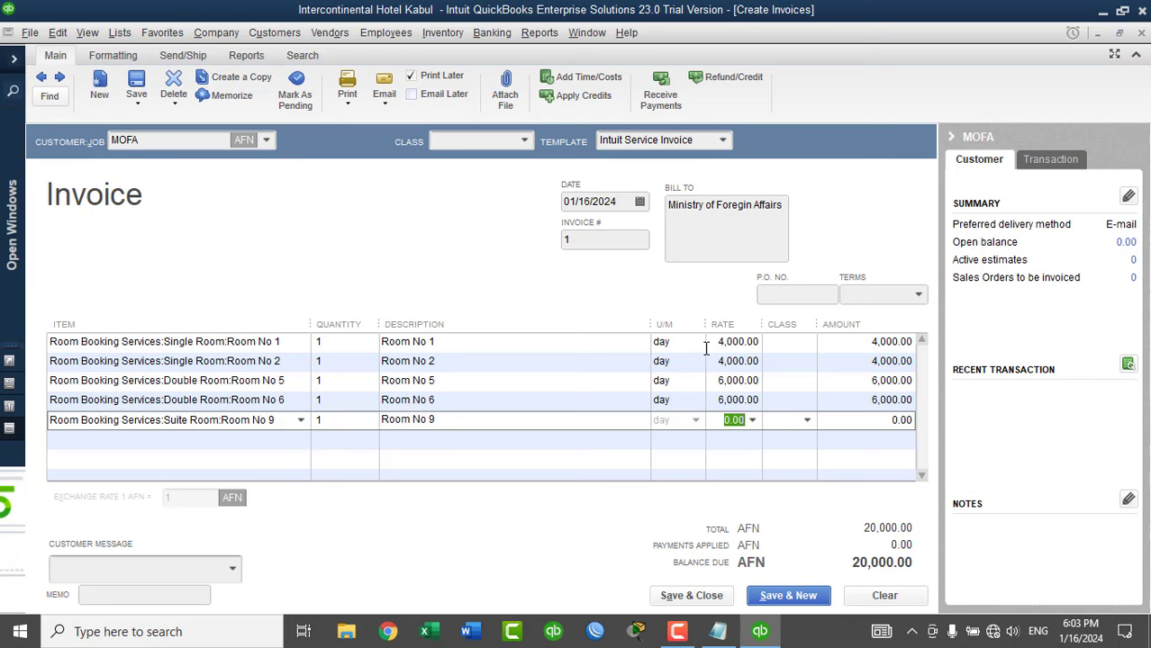
pyautogui.write('8000')
pyautogui.press('Down')
pyautogui.press('Up')
# Open the Edit menu, close it without choosing a command, and select Room No 1's Class cell.
pyautogui.click(54, 36)
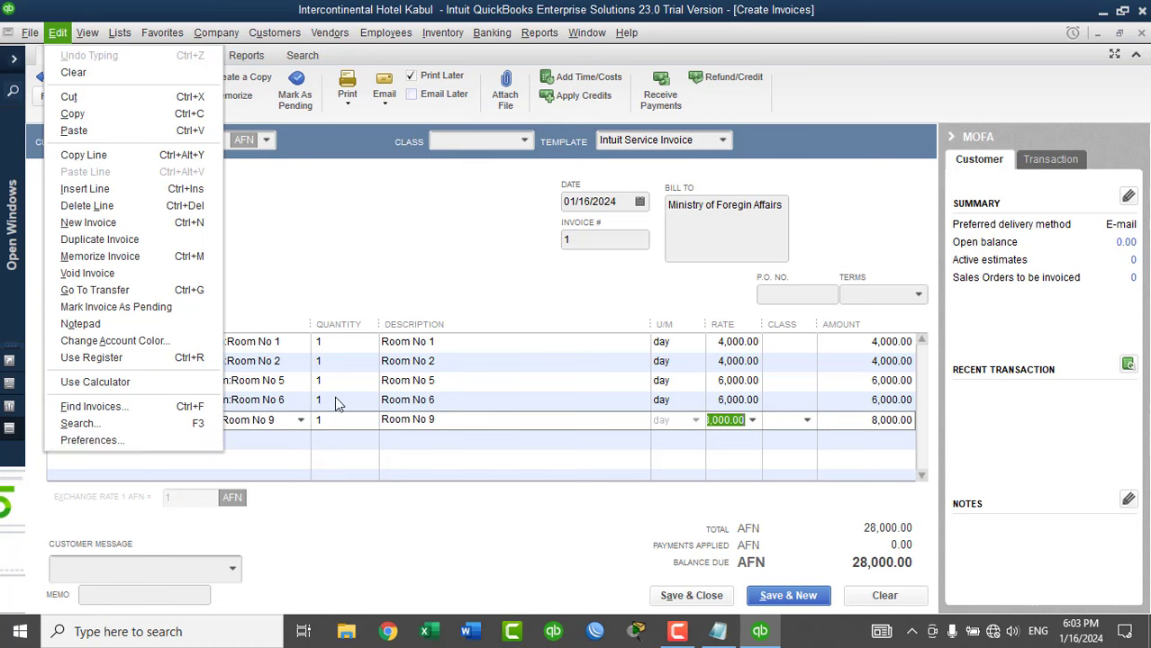
pyautogui.click(430, 527)
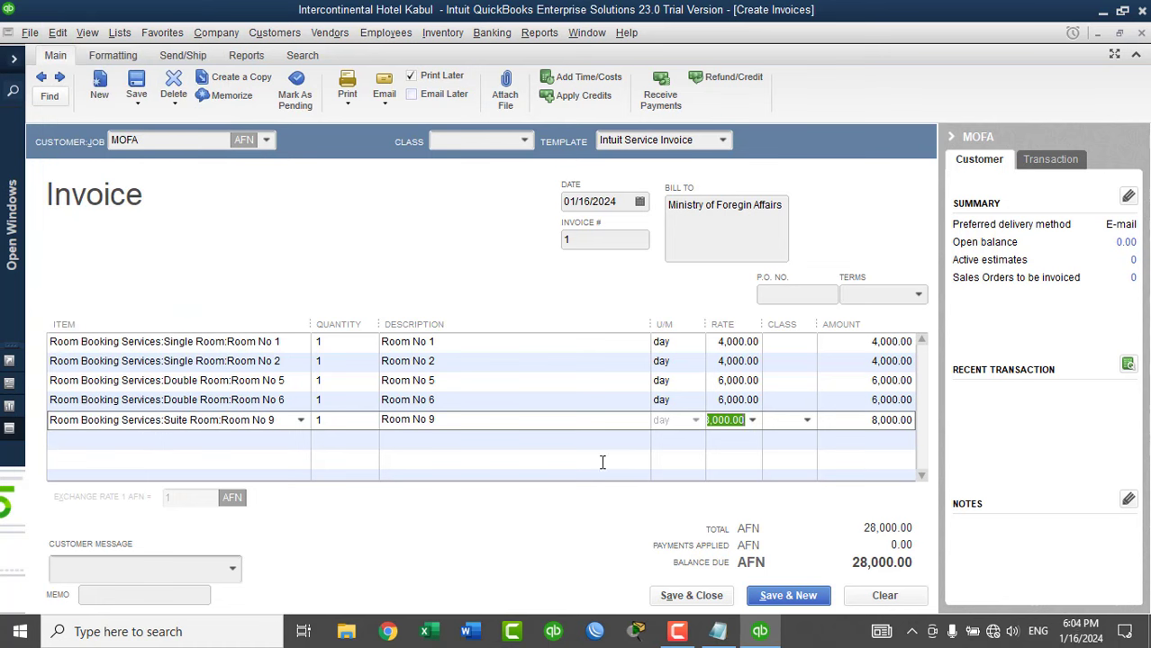
pyautogui.click(778, 343)
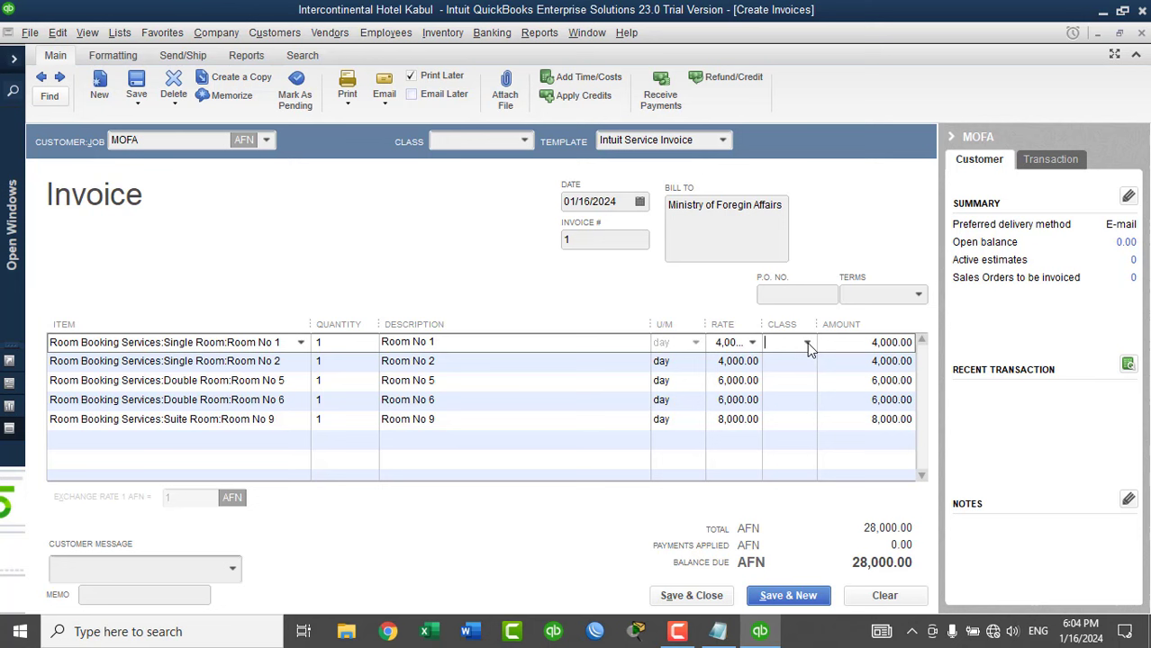
# Class Rooms 1 and 2 as Single Rooms Booked and Room 5 as Double Rooms Booked.
pyautogui.click(807, 342)
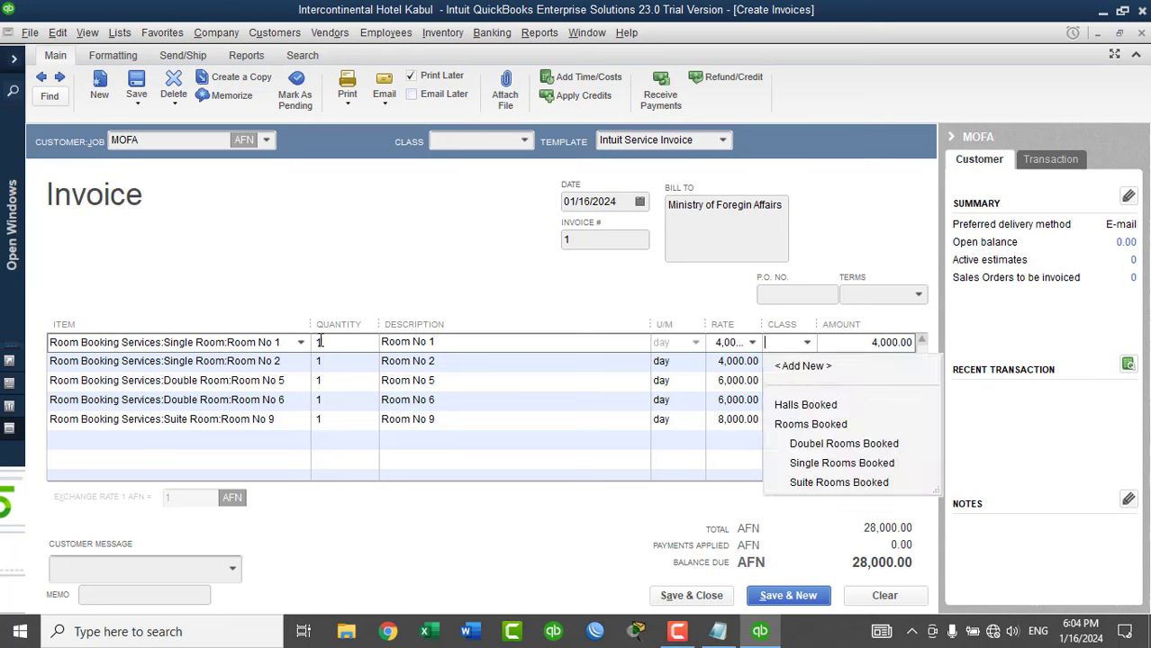
pyautogui.click(815, 463)
pyautogui.click(800, 361)
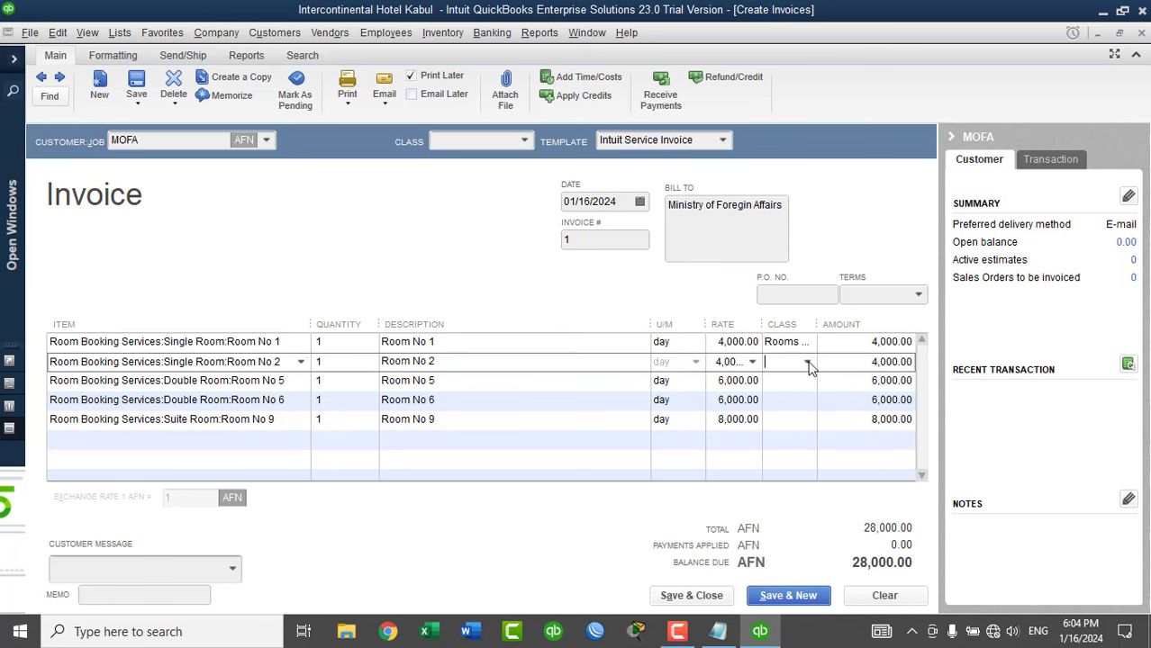
pyautogui.click(807, 362)
pyautogui.click(804, 482)
pyautogui.click(806, 381)
pyautogui.click(807, 381)
pyautogui.click(813, 482)
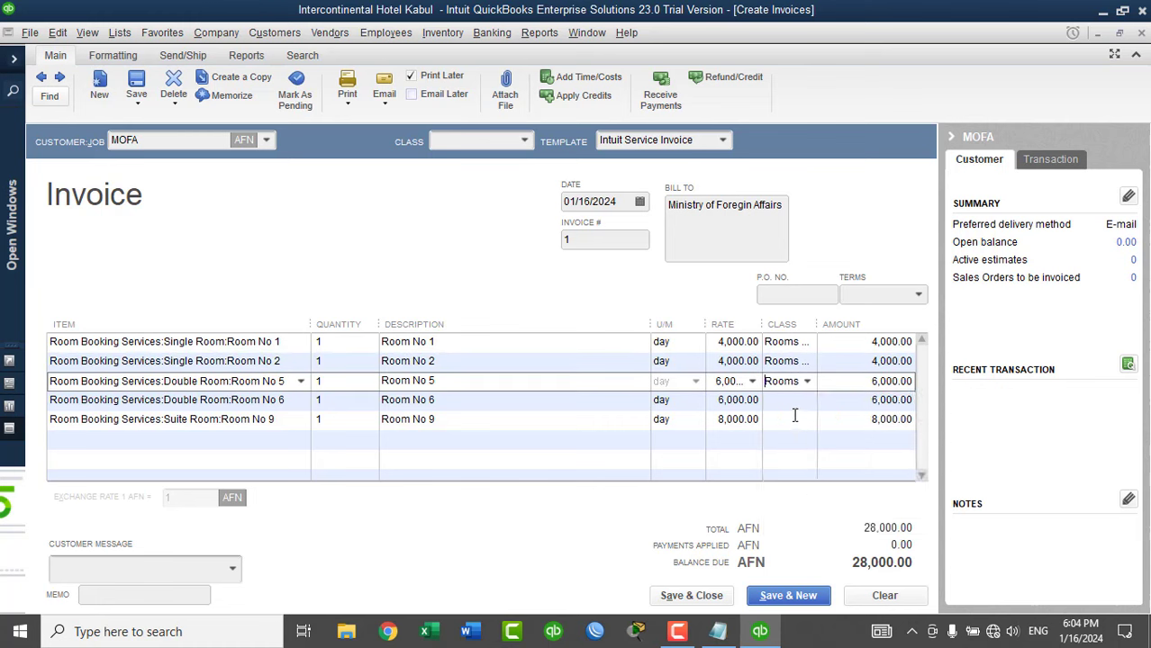
# Class Room 6 as Double Rooms Booked and Room 9 as Suite Rooms Booked, then save.
pyautogui.click(790, 402)
pyautogui.click(806, 401)
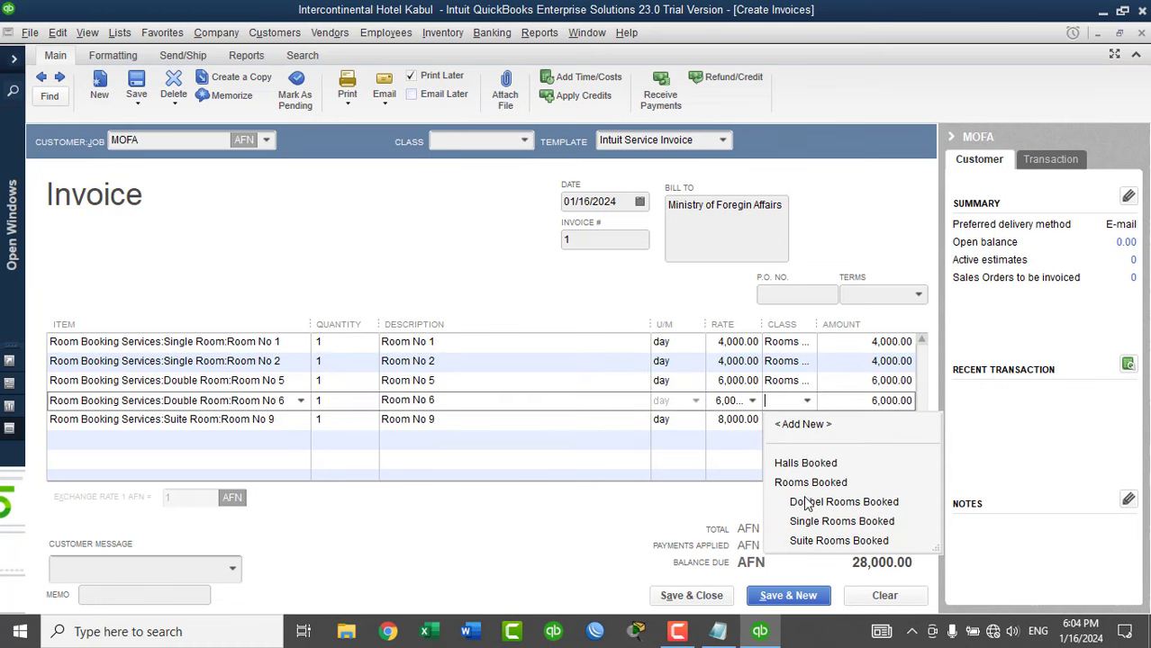
pyautogui.click(806, 502)
pyautogui.click(789, 421)
pyautogui.click(806, 420)
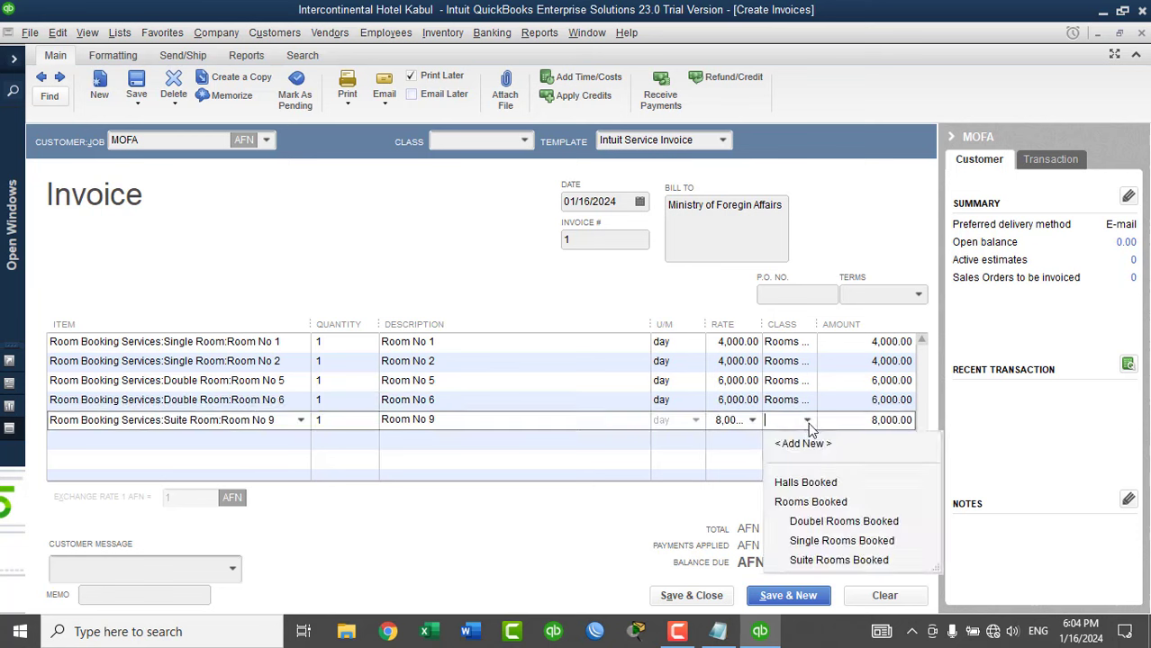
pyautogui.click(816, 559)
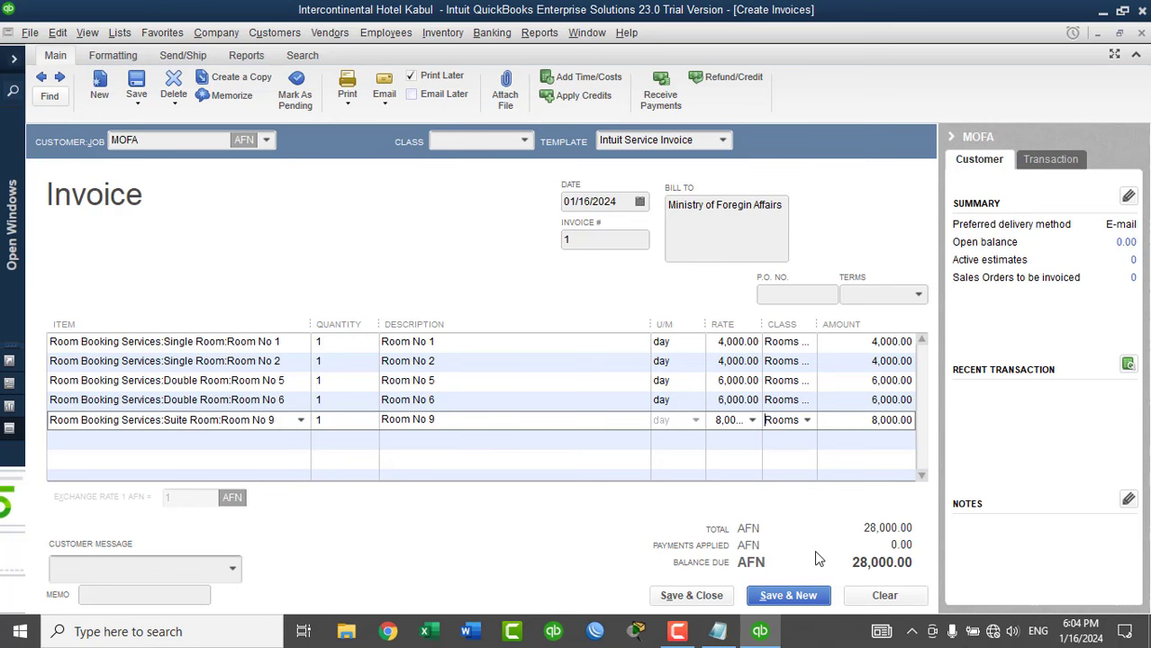
pyautogui.click(691, 596)
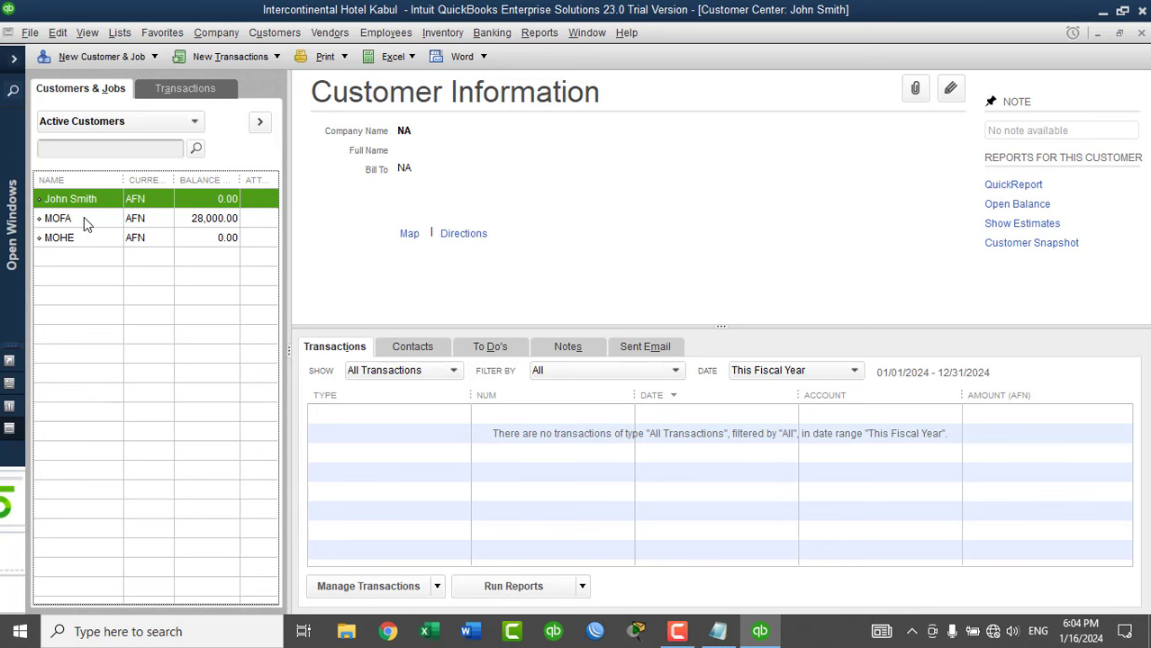
# Receive MOFA's payment against invoice 1, keeping auto-calculate on, with reference 'INV No.1'.
pyautogui.click(242, 59)
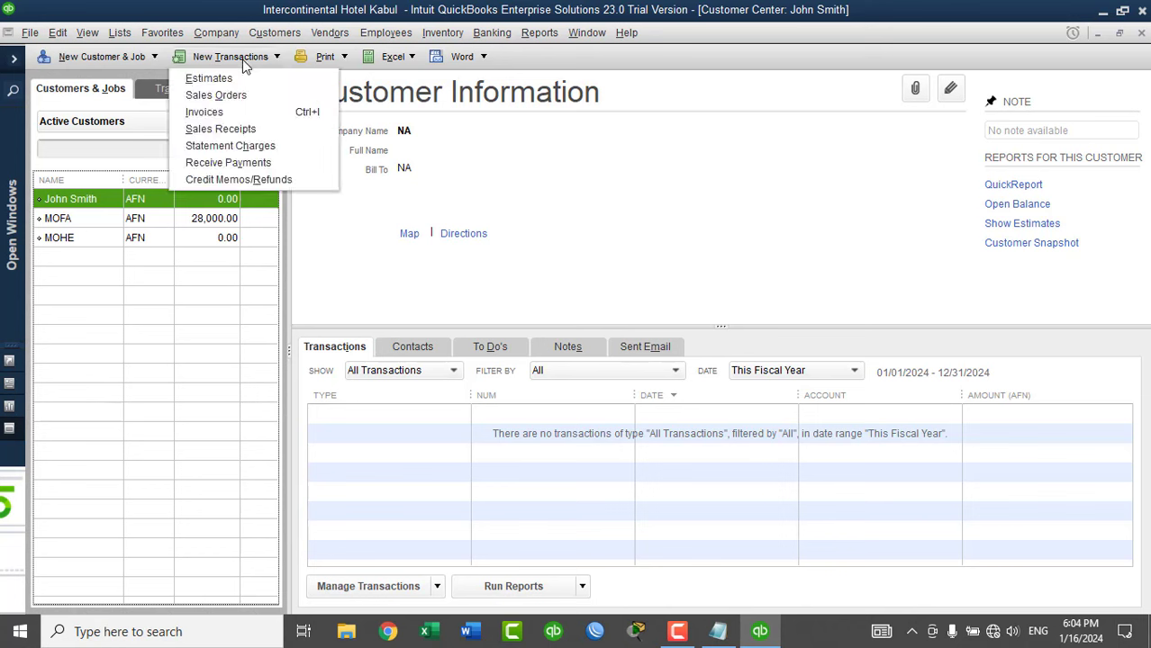
pyautogui.click(236, 163)
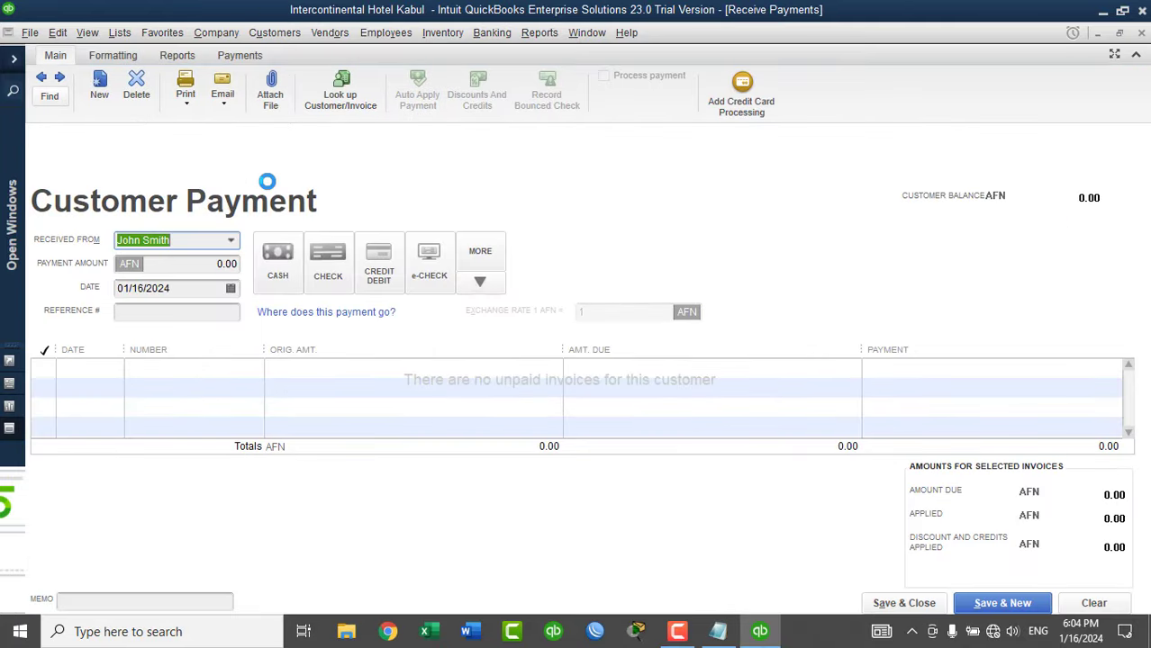
pyautogui.click(231, 241)
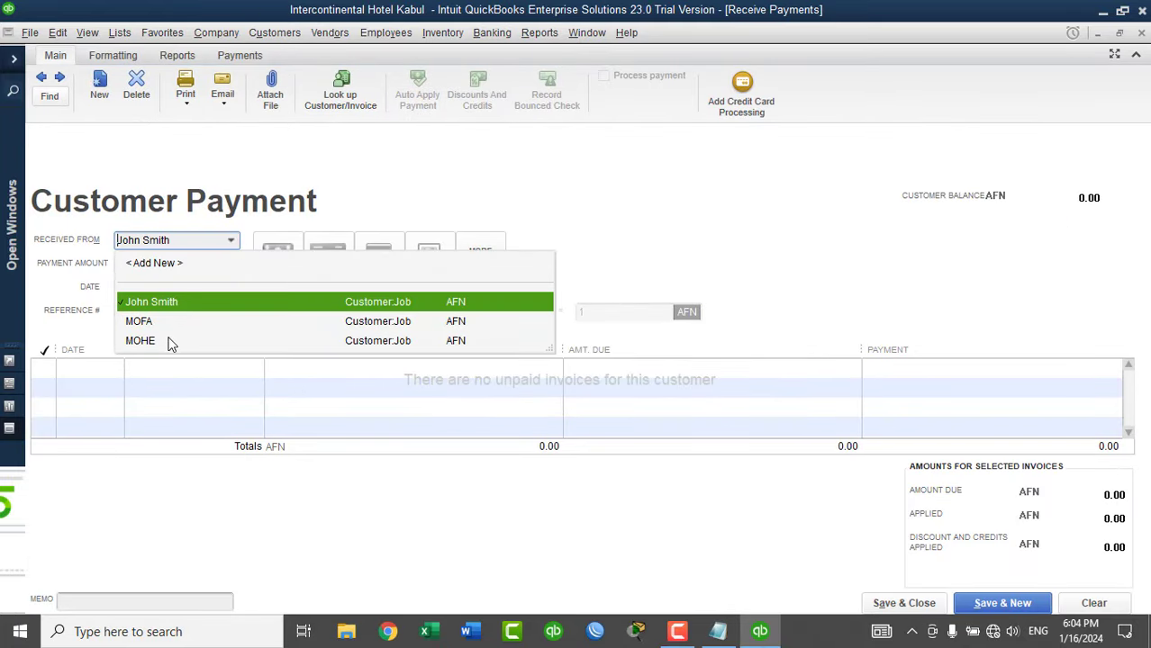
pyautogui.click(144, 323)
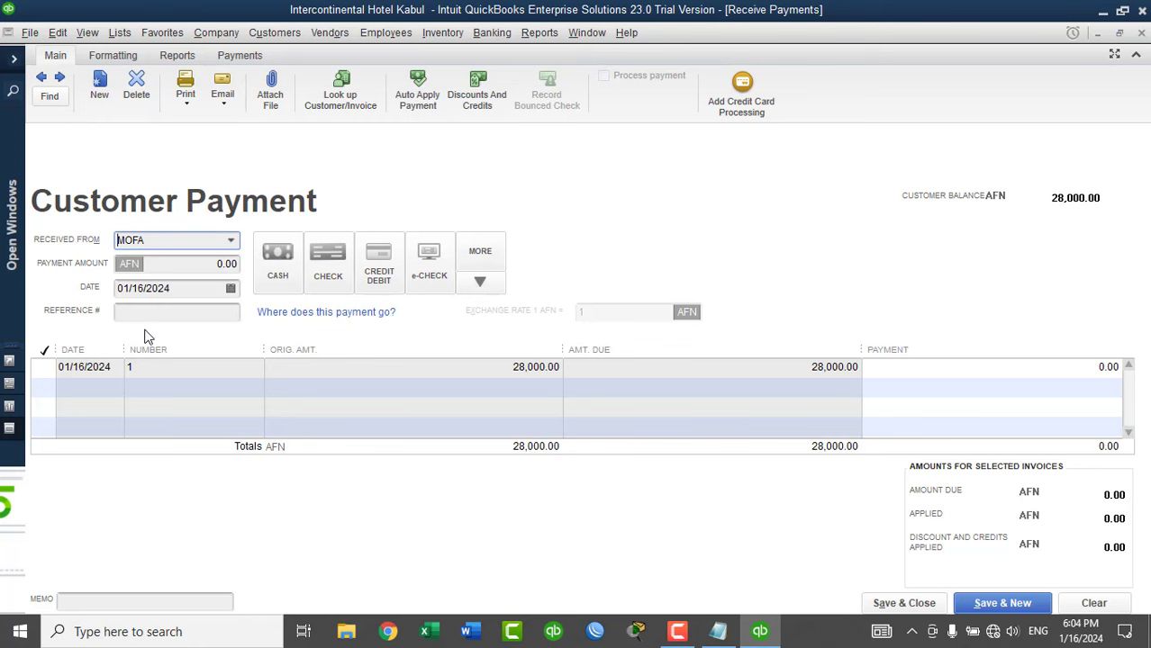
pyautogui.click(47, 368)
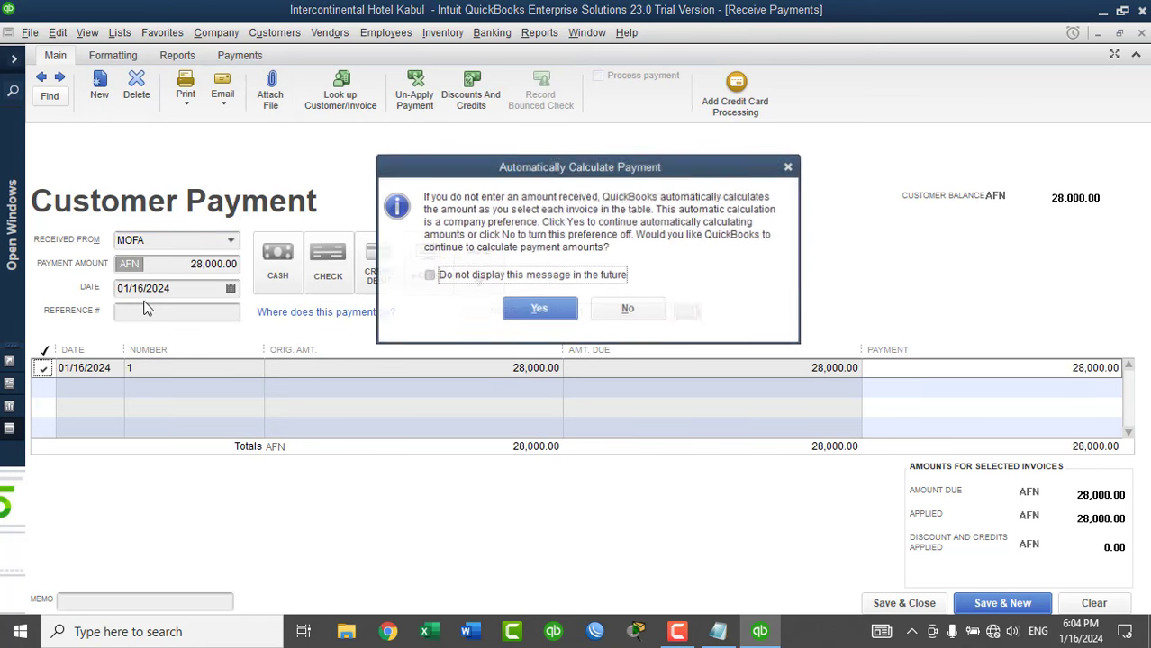
pyautogui.click(489, 275)
pyautogui.click(532, 308)
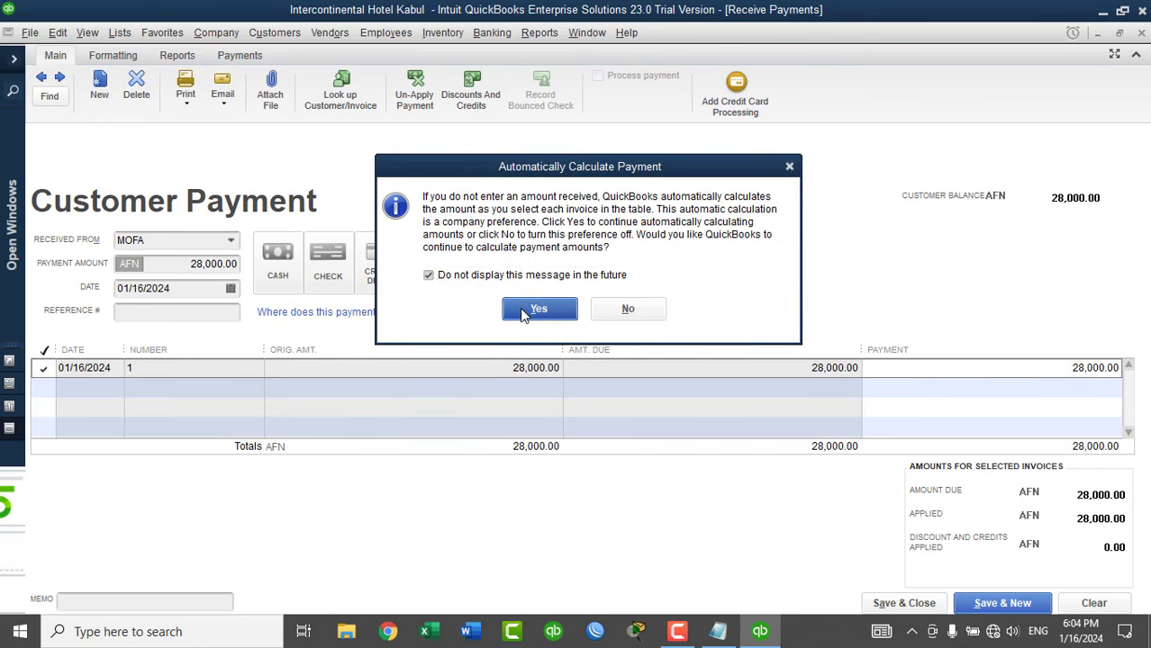
pyautogui.click(151, 313)
pyautogui.write('INV')
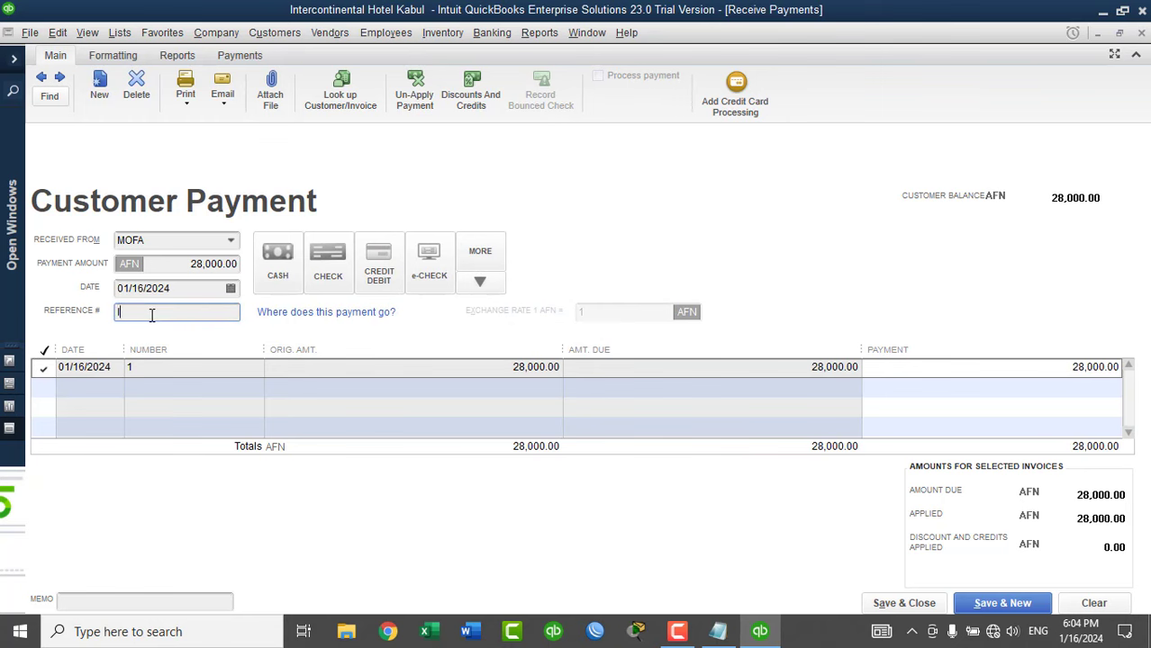
pyautogui.write(' No')
pyautogui.write('.')
pyautogui.write('1')
# Create a new payment method 'Bank transfer' of type Other.
pyautogui.click(280, 274)
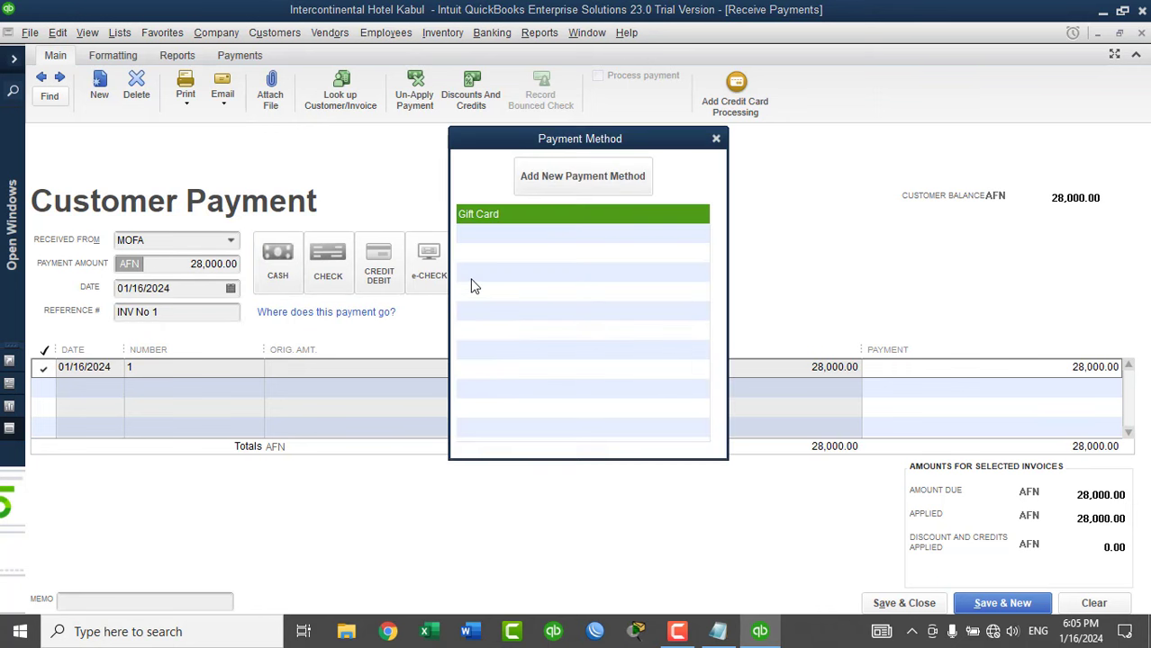
pyautogui.click(559, 190)
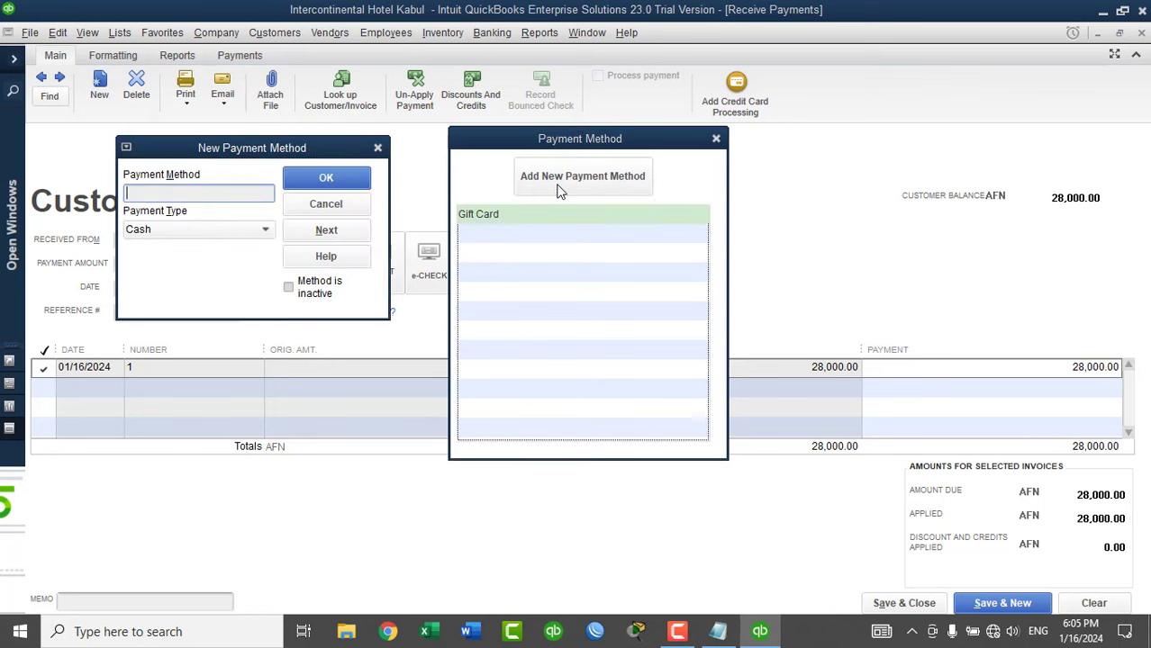
pyautogui.write('Bank transfer')
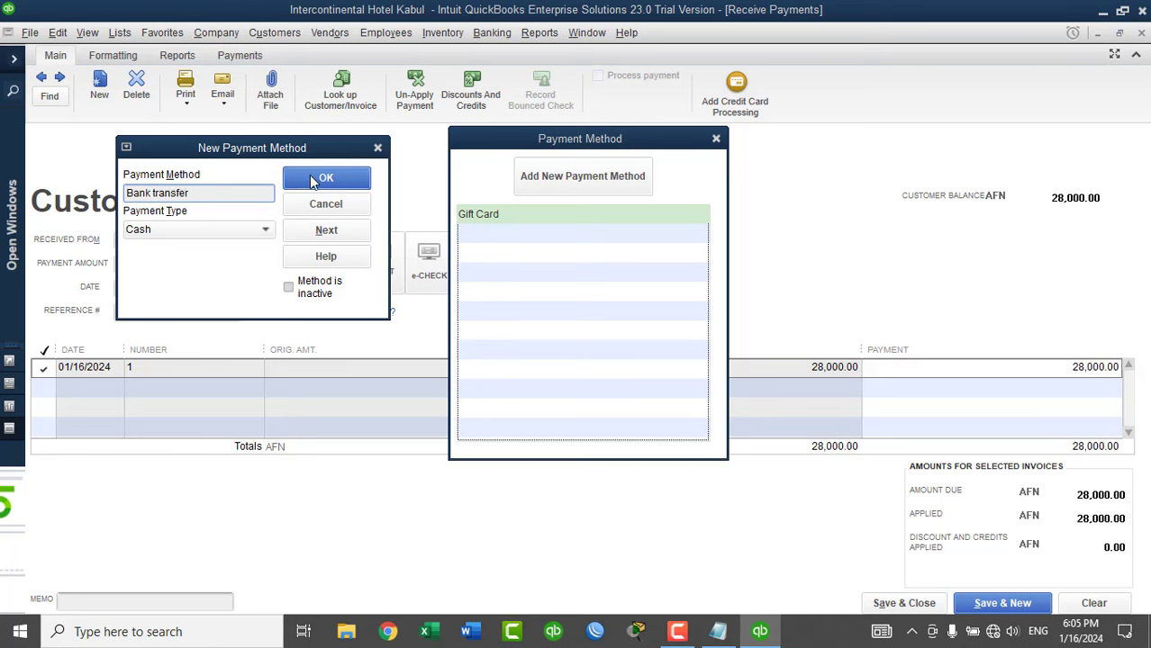
pyautogui.click(258, 230)
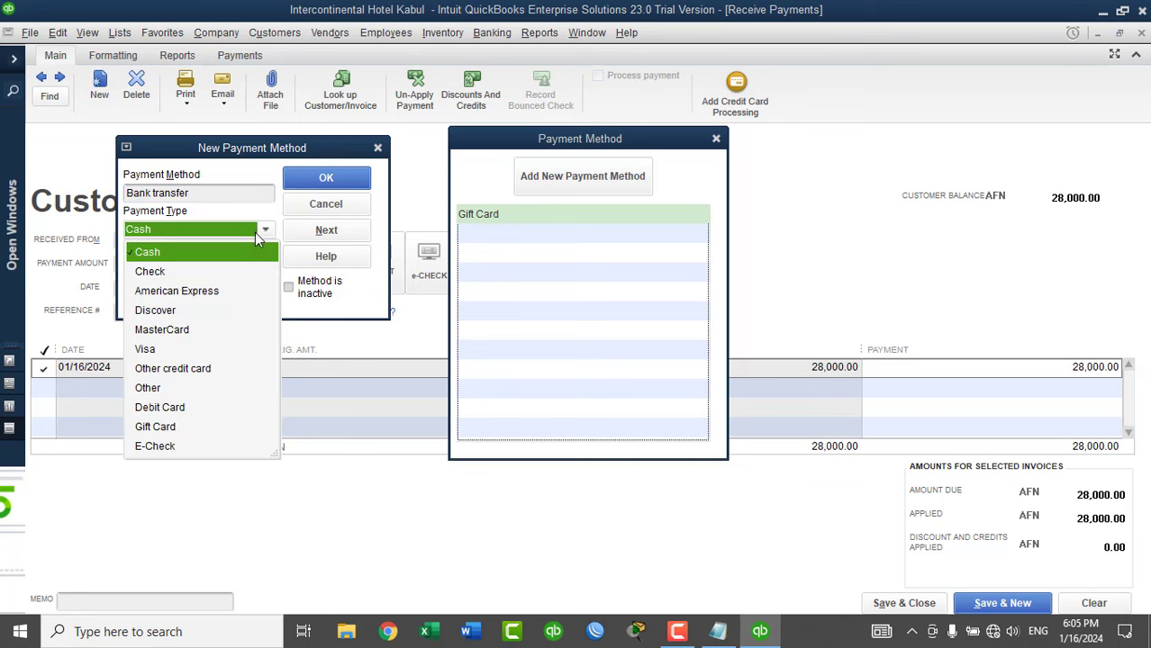
pyautogui.click(174, 386)
pyautogui.click(312, 180)
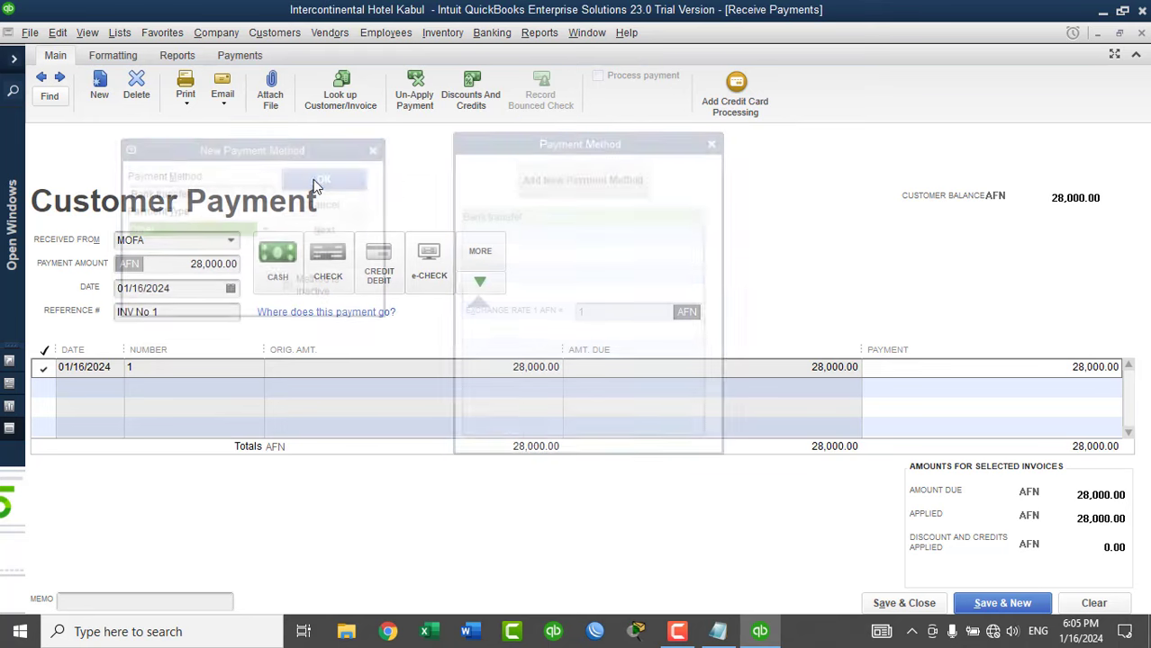
# Record the payment as Bank transfer and save the payment.
pyautogui.click(480, 282)
pyautogui.click(387, 393)
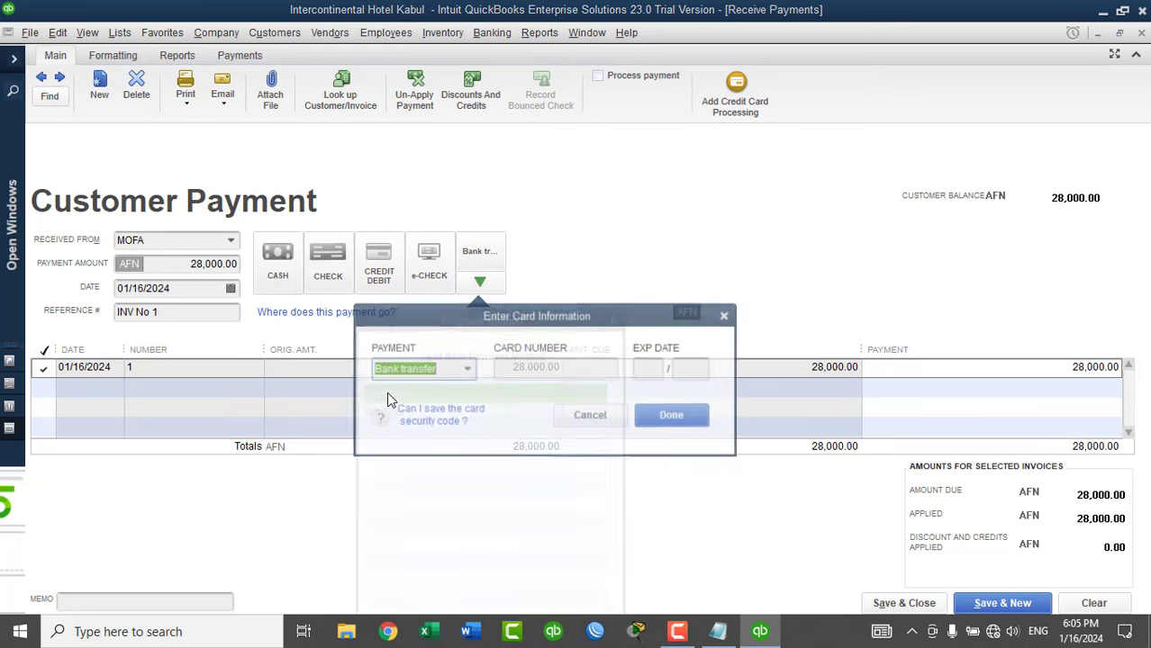
pyautogui.click(667, 421)
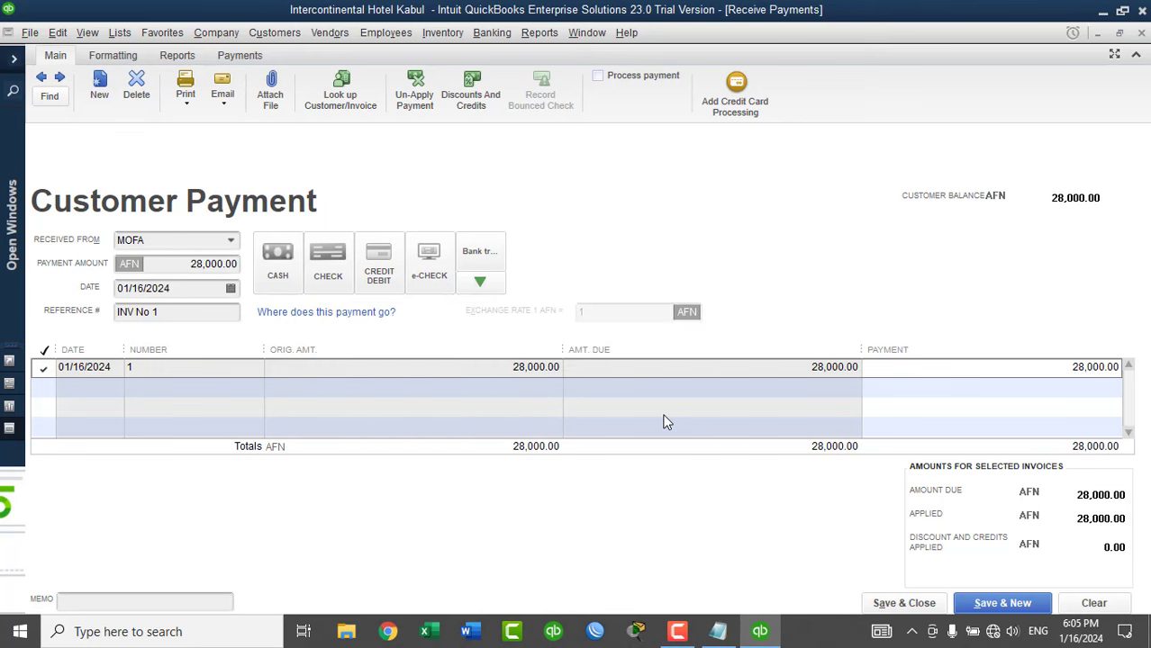
pyautogui.click(905, 604)
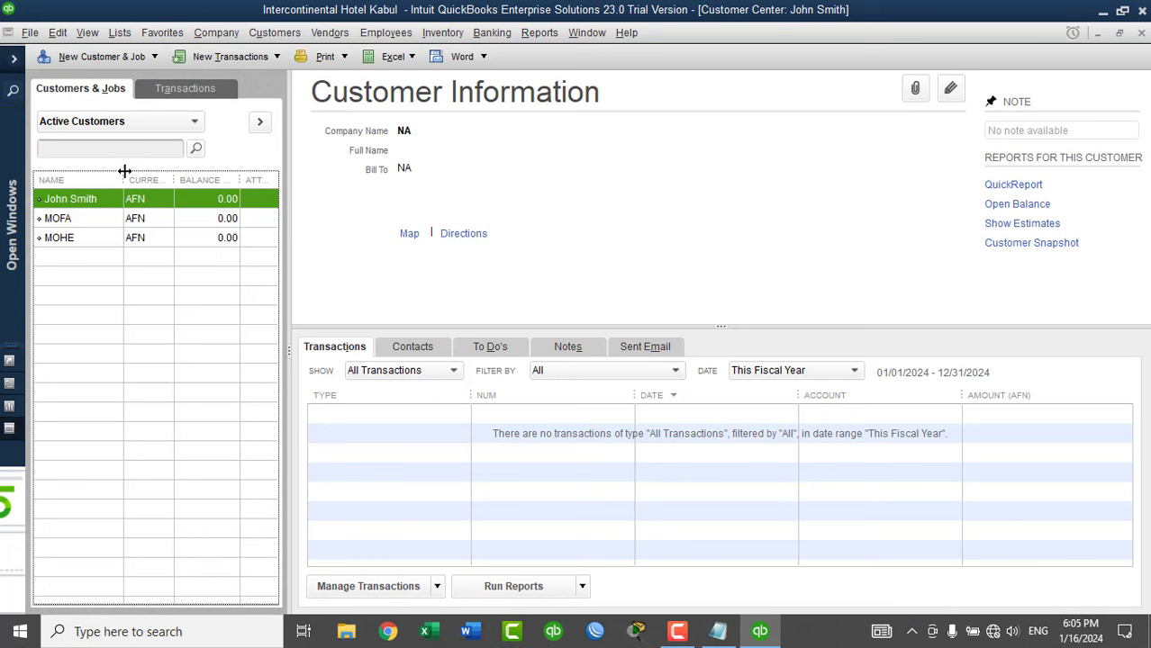
# Start a new invoice for MOHE with Bamyan Hall on the first line.
pyautogui.moveTo(124, 171); pyautogui.dragTo(135, 171)
pyautogui.click(77, 239)
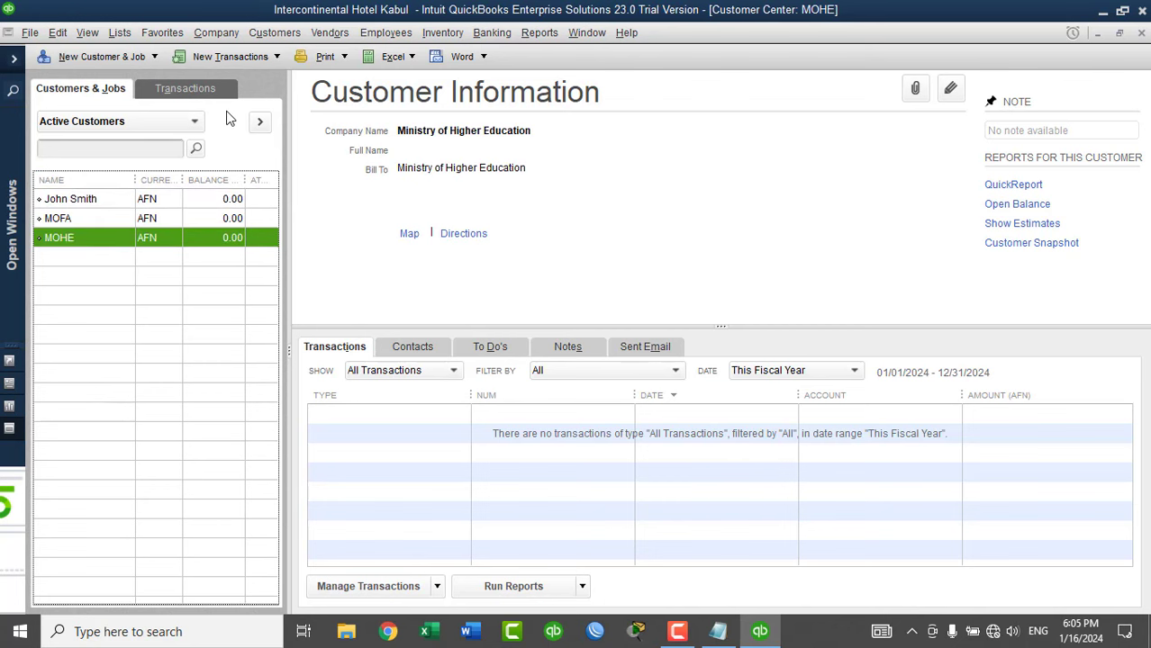
pyautogui.click(245, 55)
pyautogui.click(205, 112)
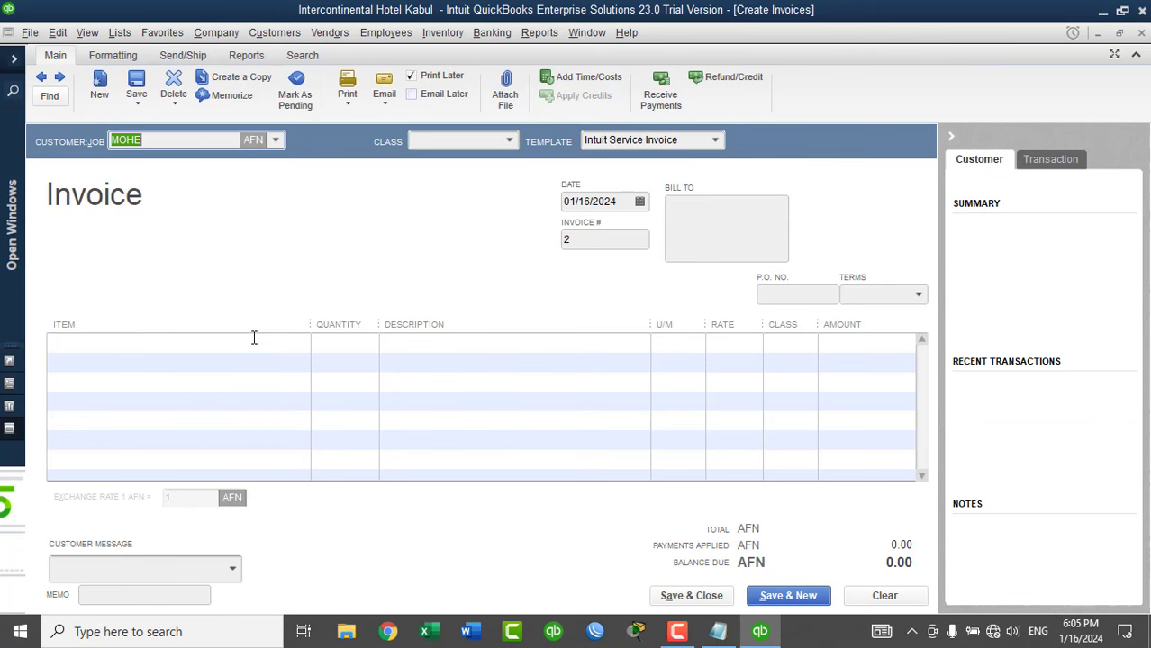
pyautogui.click(254, 341)
pyautogui.click(300, 343)
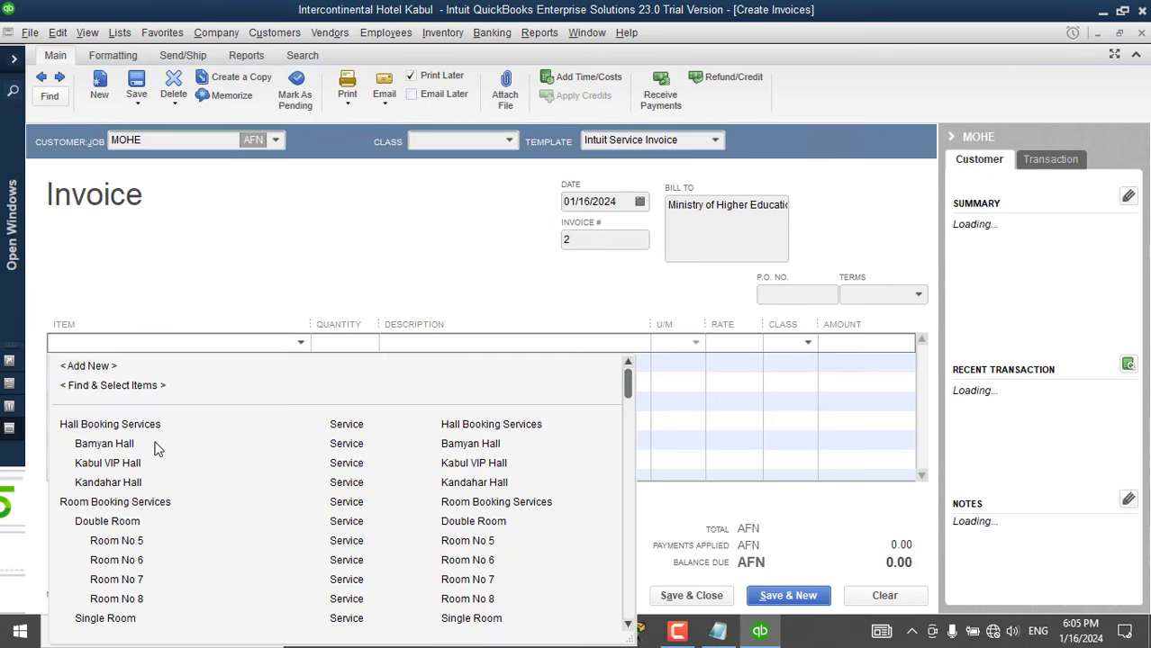
pyautogui.click(146, 442)
# Add Kabul VIP Hall on line two and Kandahar Hall on line three.
pyautogui.click(248, 365)
pyautogui.click(301, 342)
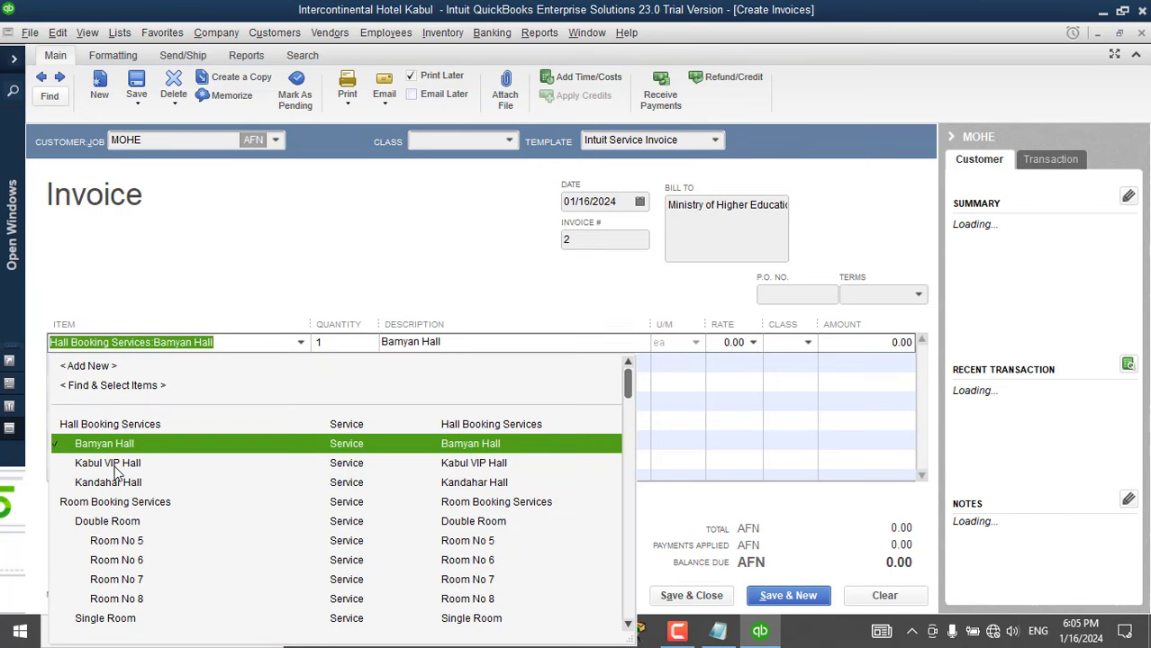
pyautogui.click(249, 343)
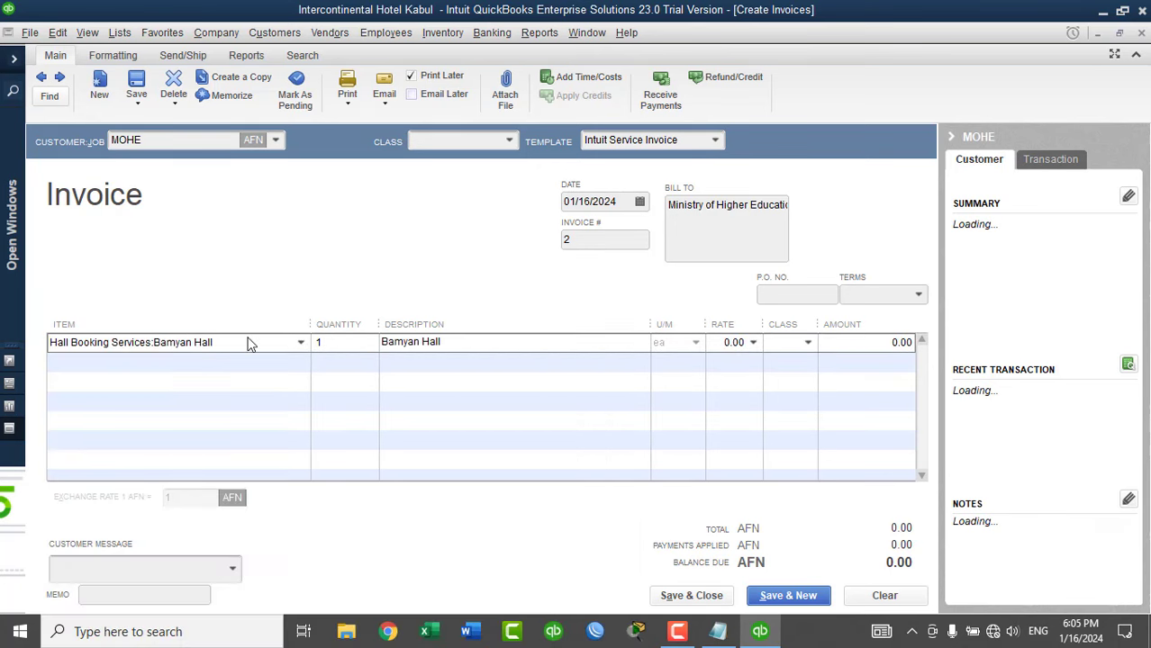
pyautogui.click(244, 365)
pyautogui.click(300, 361)
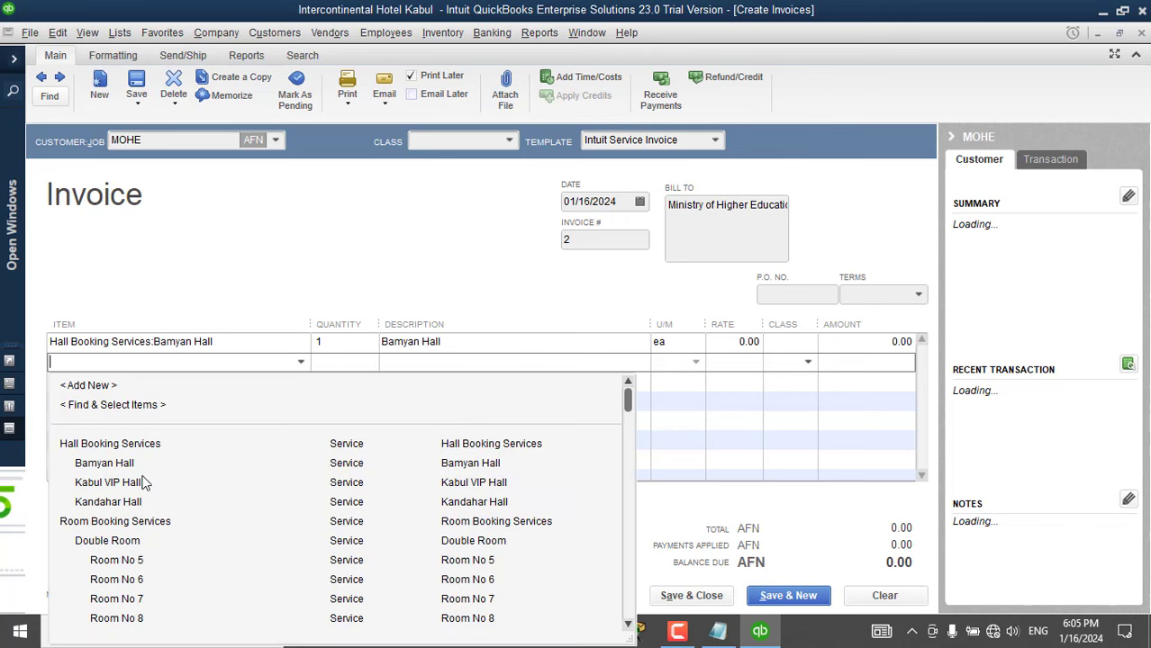
pyautogui.click(144, 483)
pyautogui.click(270, 382)
pyautogui.click(300, 382)
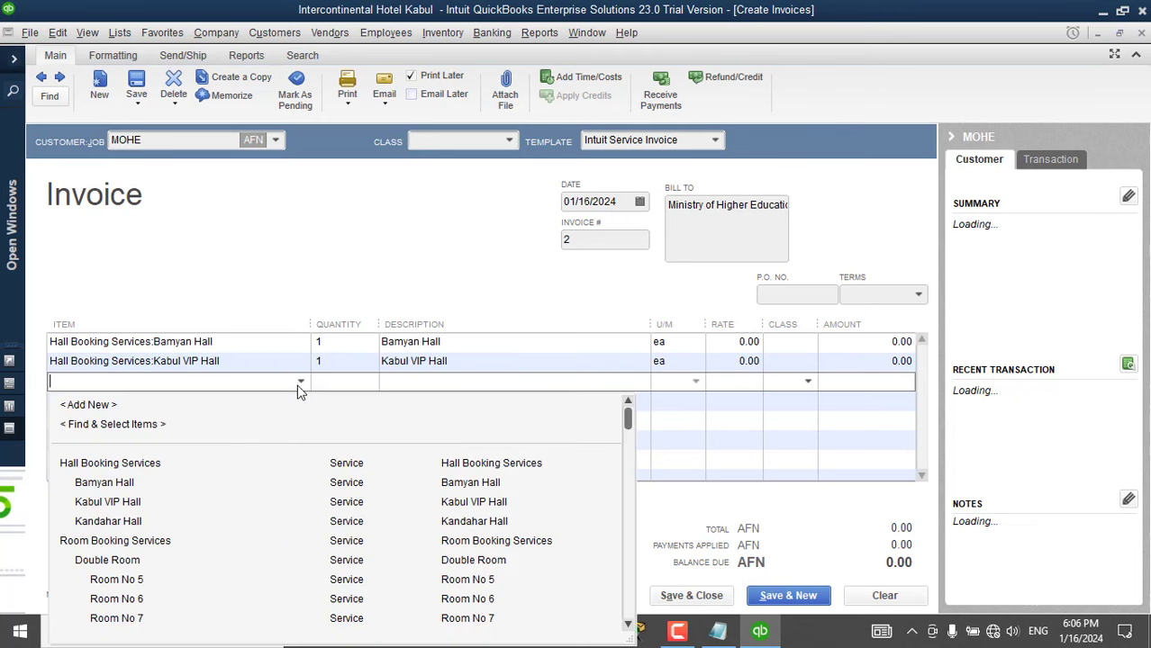
pyautogui.click(144, 522)
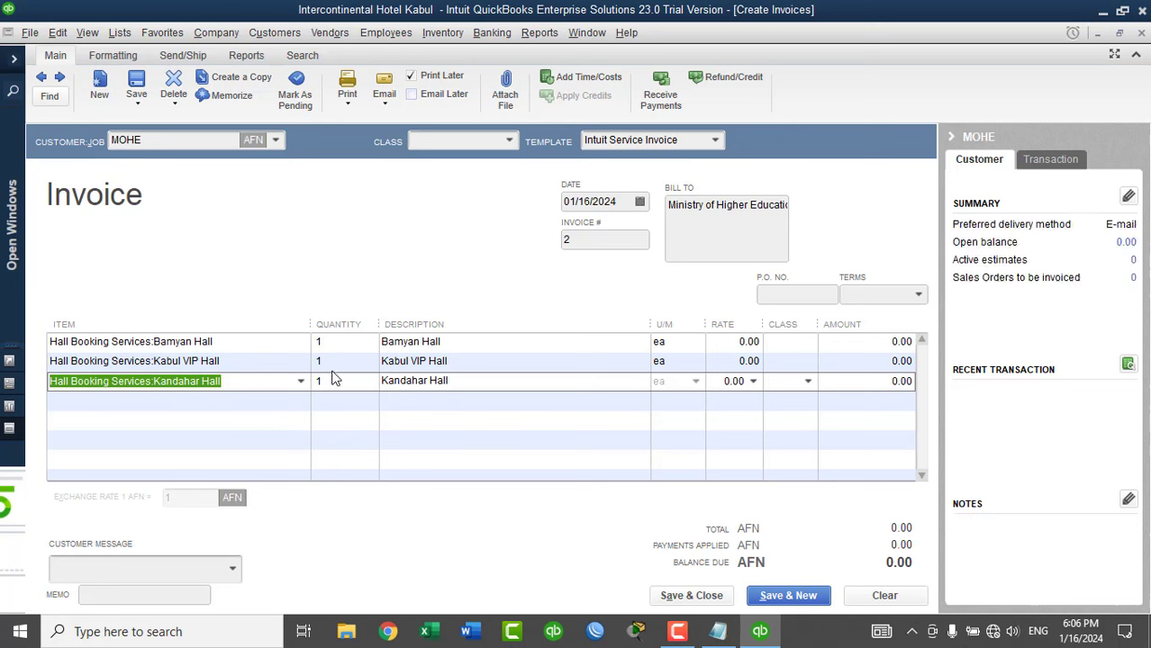
# Enter hall rates 20,000, 30,000 and 50,000 for Bamyan, Kabul VIP and Kandahar Hall.
pyautogui.click(738, 342)
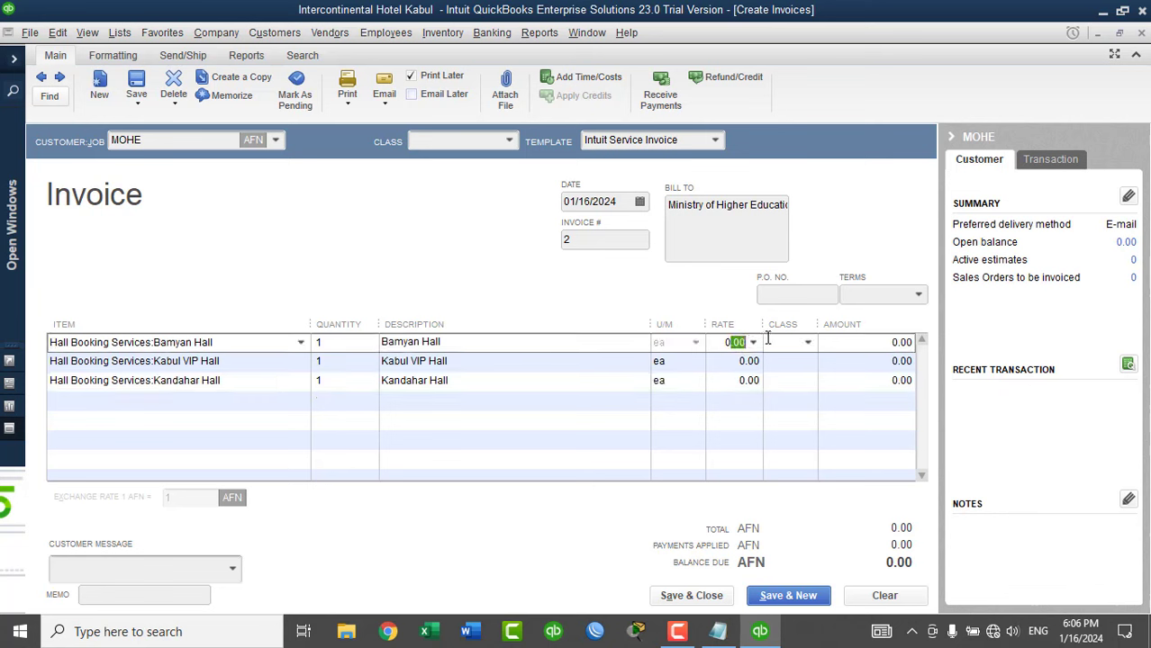
pyautogui.write('.0')
pyautogui.press('BackSpace')
pyautogui.press('BackSpace')
pyautogui.press('BackSpace')
pyautogui.write('20,000')
pyautogui.press('Down')
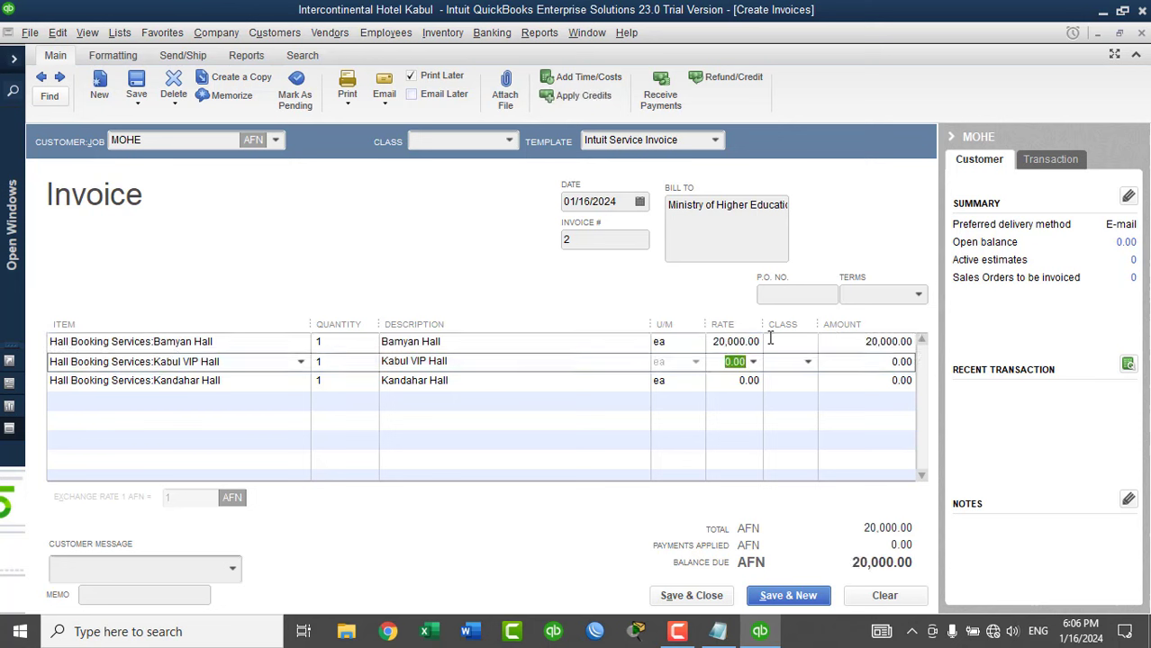
pyautogui.write('30,000')
pyautogui.press('Down')
pyautogui.write('50000')
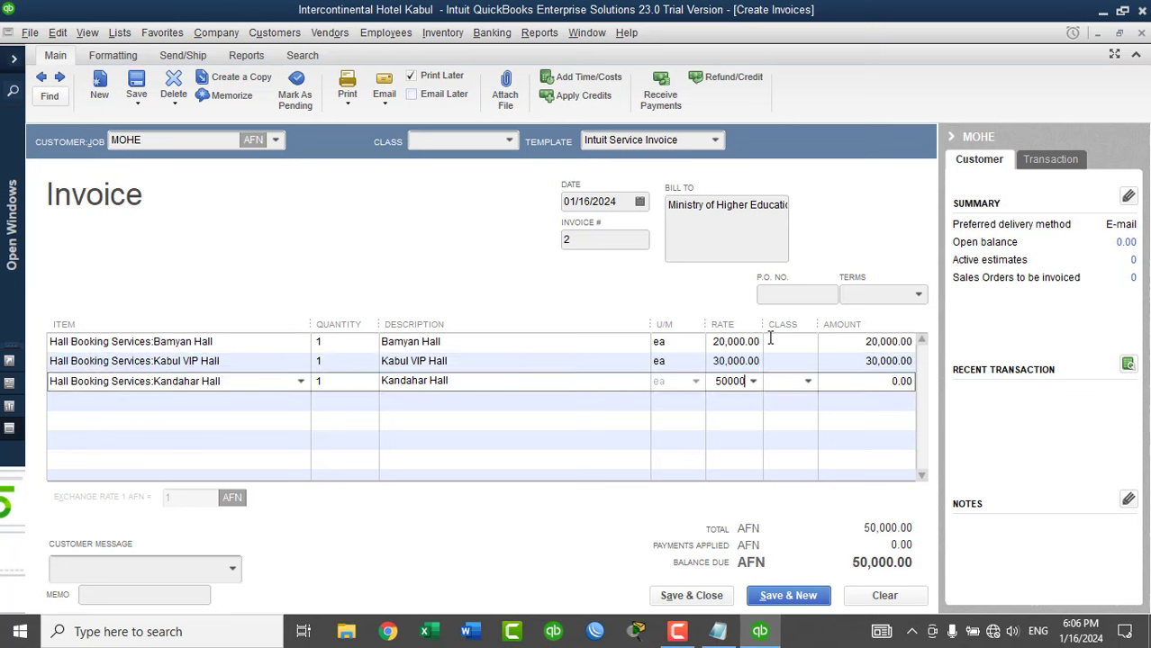
pyautogui.press('Down')
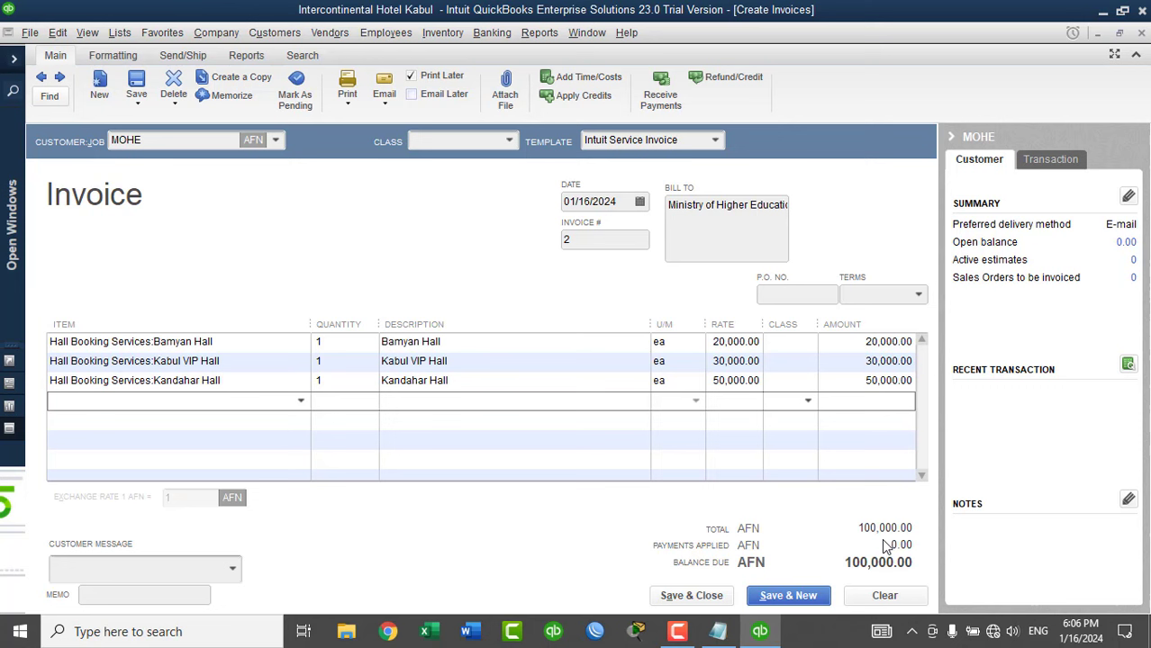
# Set the Class of all three hall lines to Halls Booked.
pyautogui.click(686, 596)
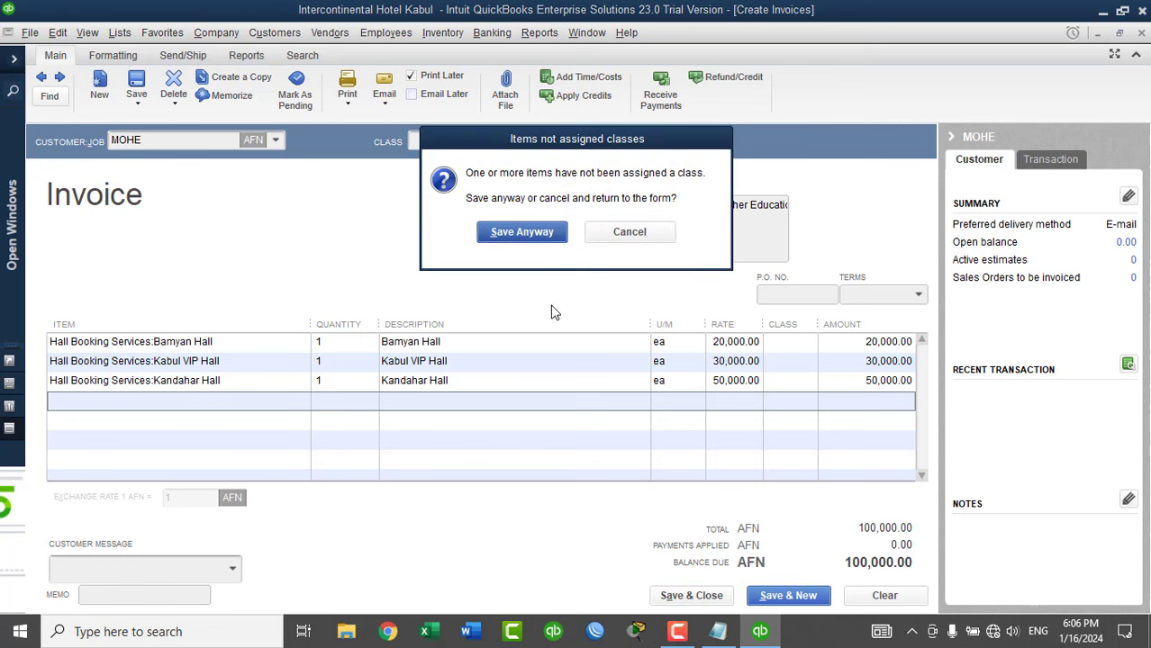
pyautogui.click(630, 235)
pyautogui.click(774, 342)
pyautogui.click(806, 342)
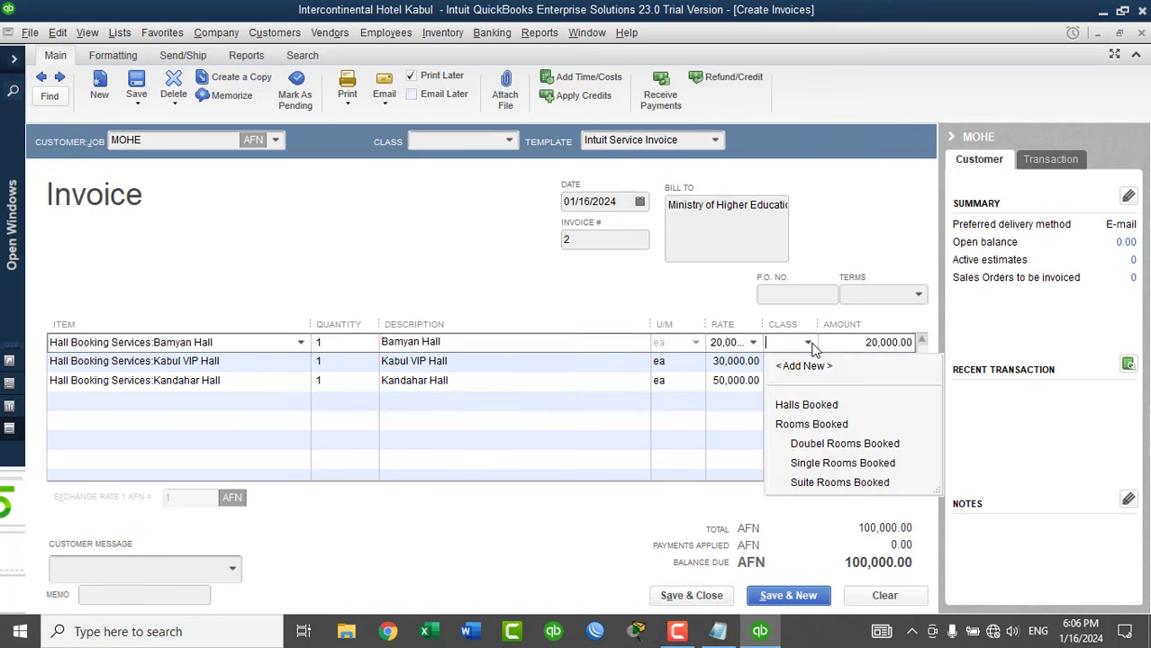
pyautogui.click(806, 405)
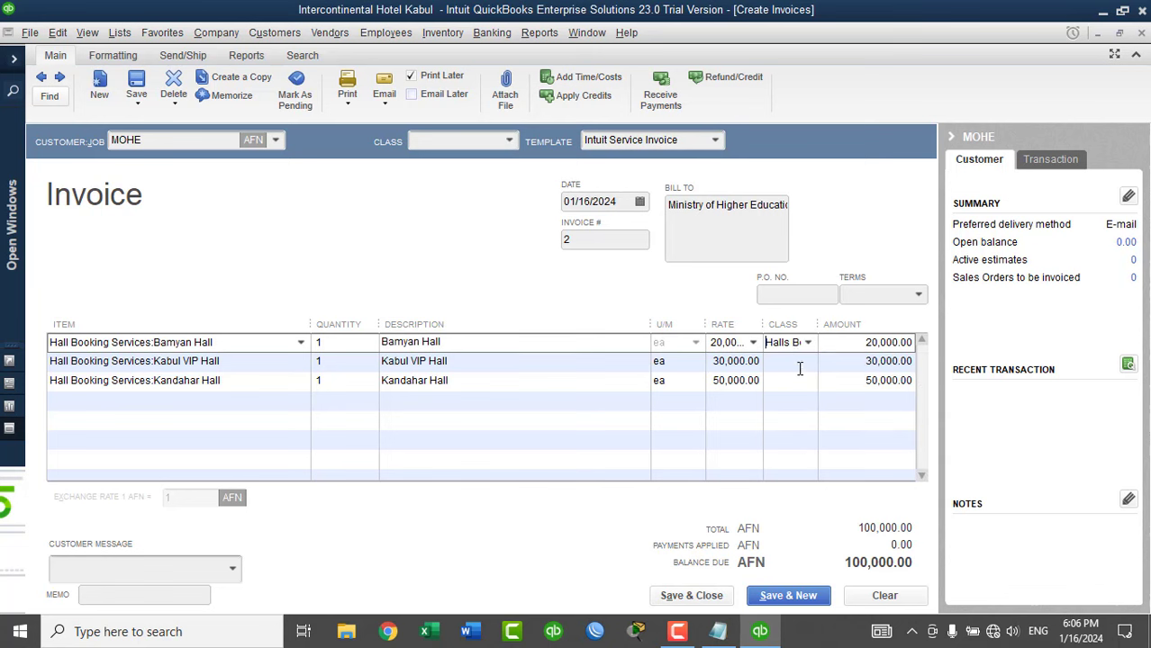
pyautogui.click(799, 362)
pyautogui.click(807, 361)
pyautogui.click(806, 424)
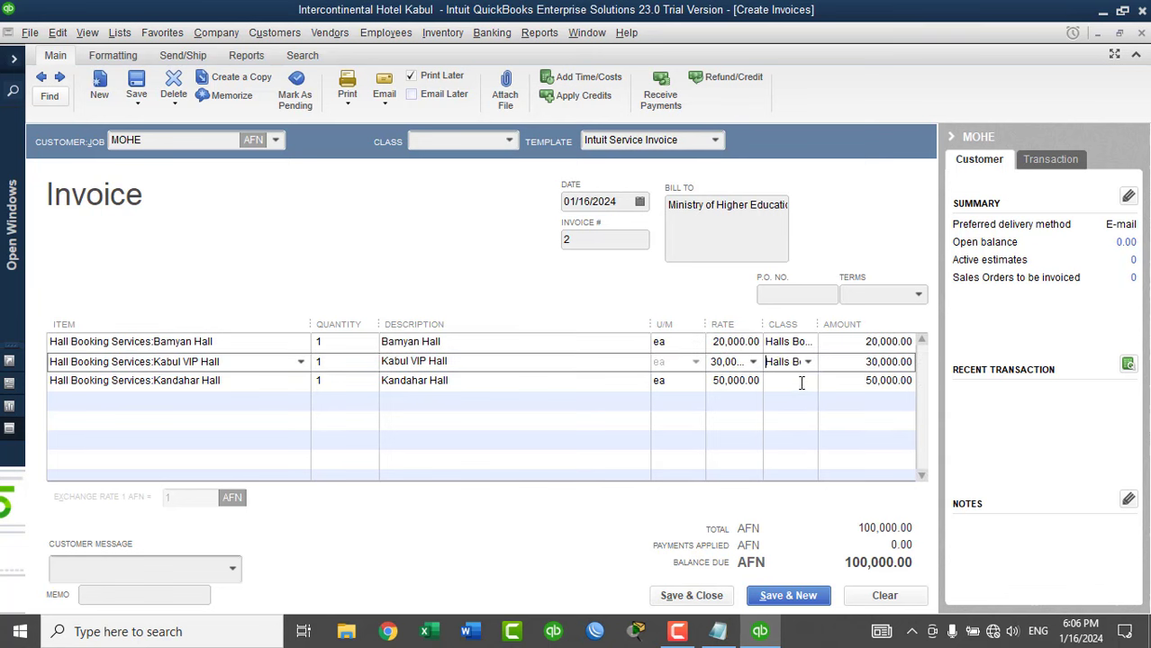
pyautogui.click(798, 381)
pyautogui.click(808, 382)
pyautogui.click(801, 444)
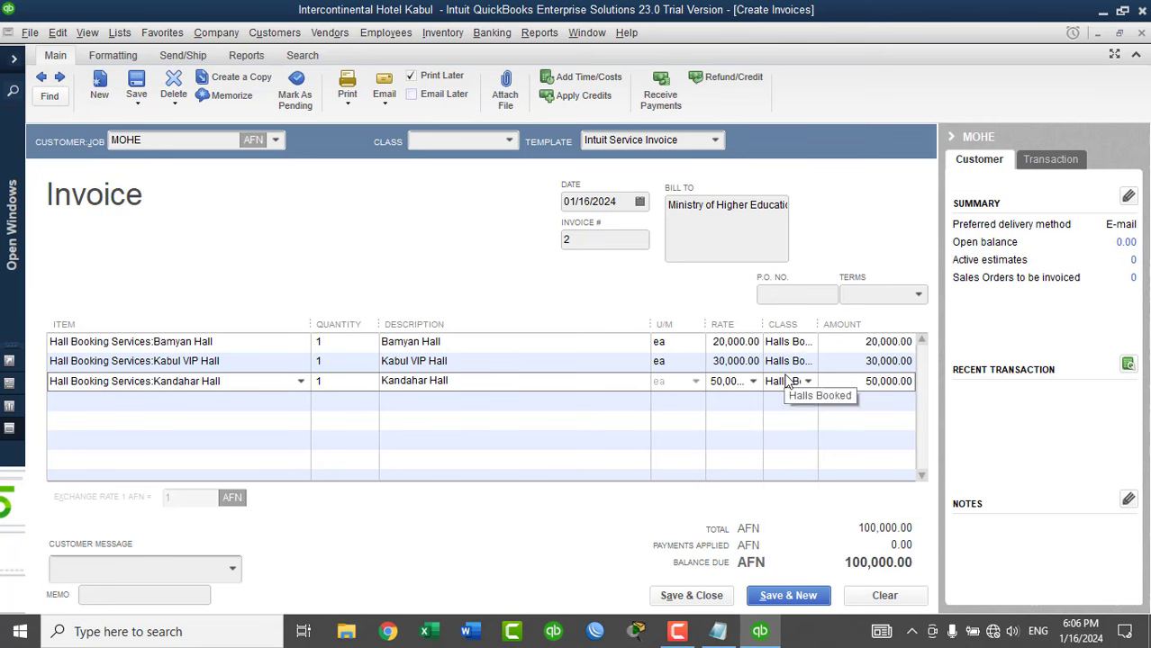
# Save the invoice, ignoring the spelling check for Bamyan and Kandahar.
pyautogui.click(699, 599)
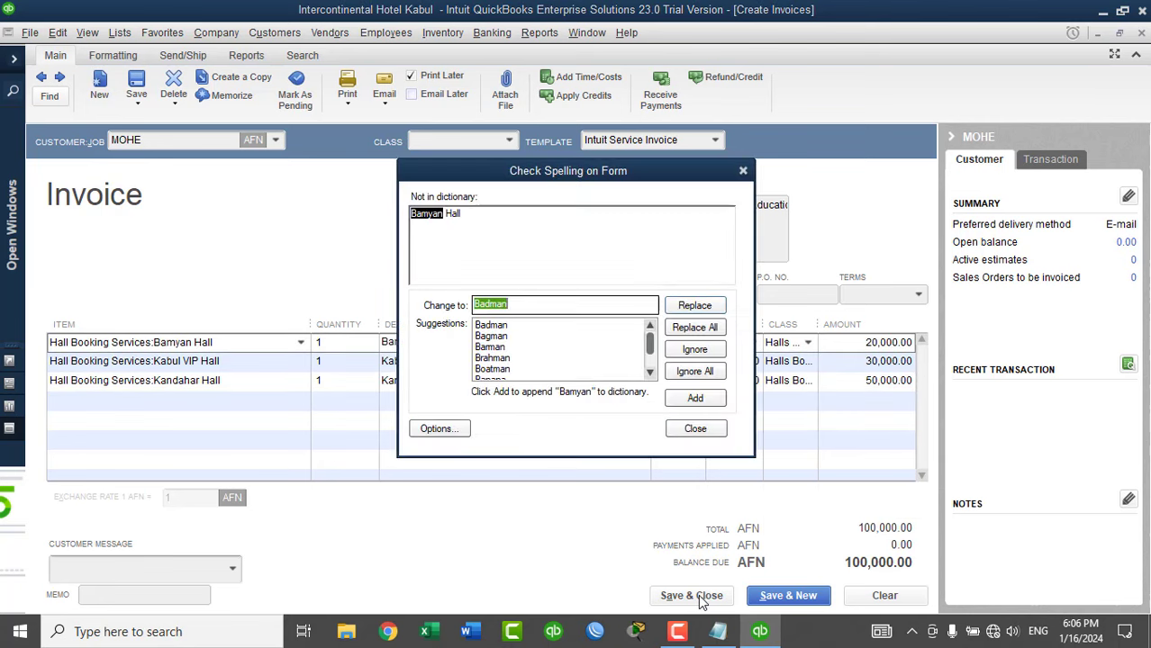
pyautogui.click(693, 374)
pyautogui.click(693, 374)
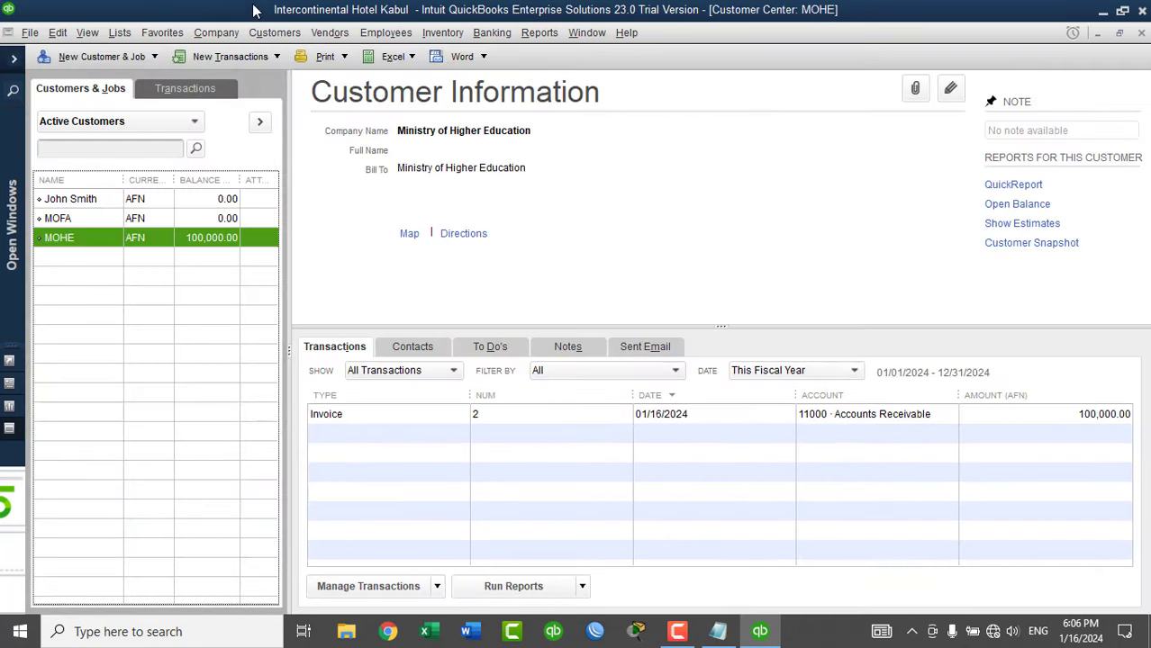
# Receive a cash payment from MOHE for invoice 2 with reference 'INV No 2'.
pyautogui.click(232, 56)
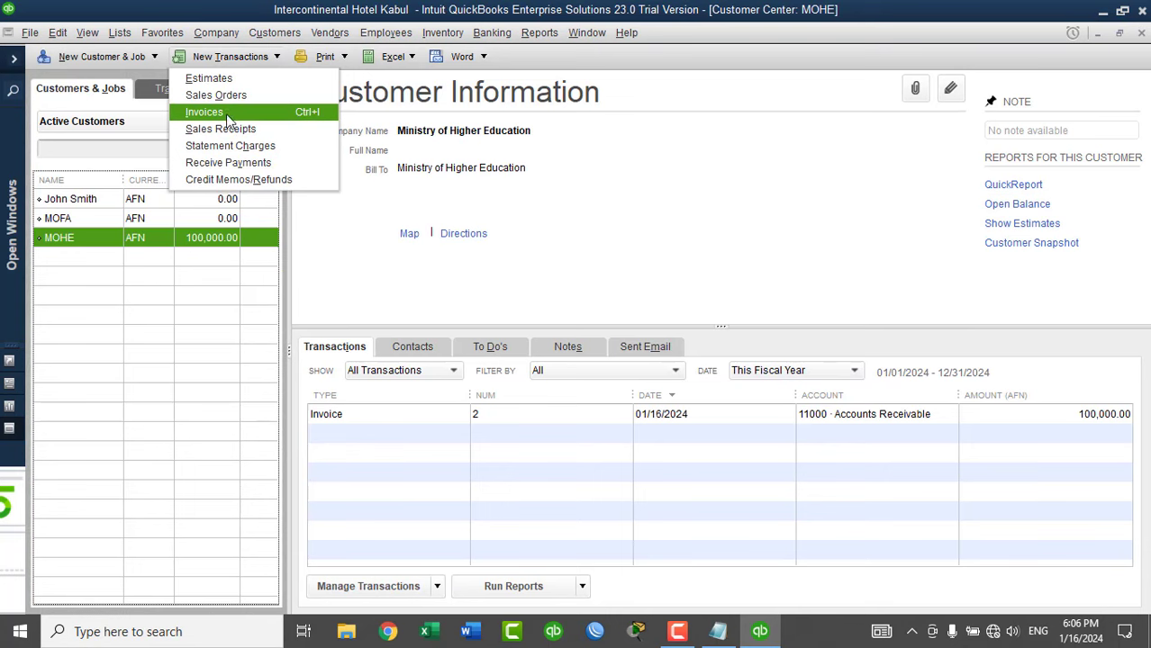
pyautogui.click(249, 163)
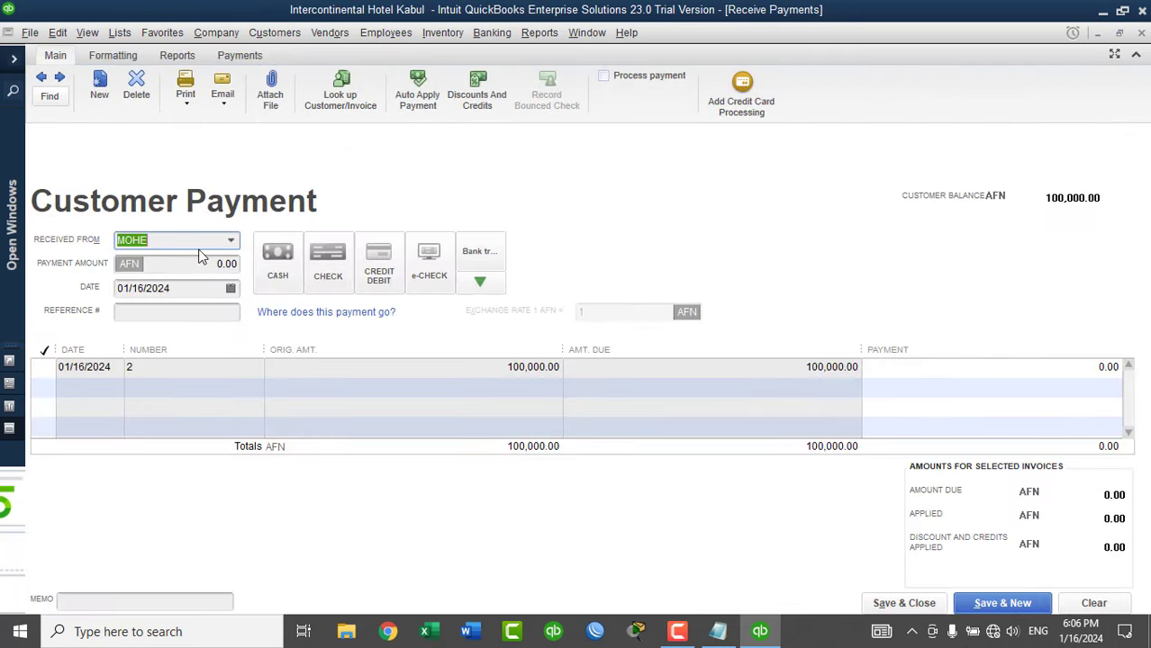
pyautogui.click(43, 369)
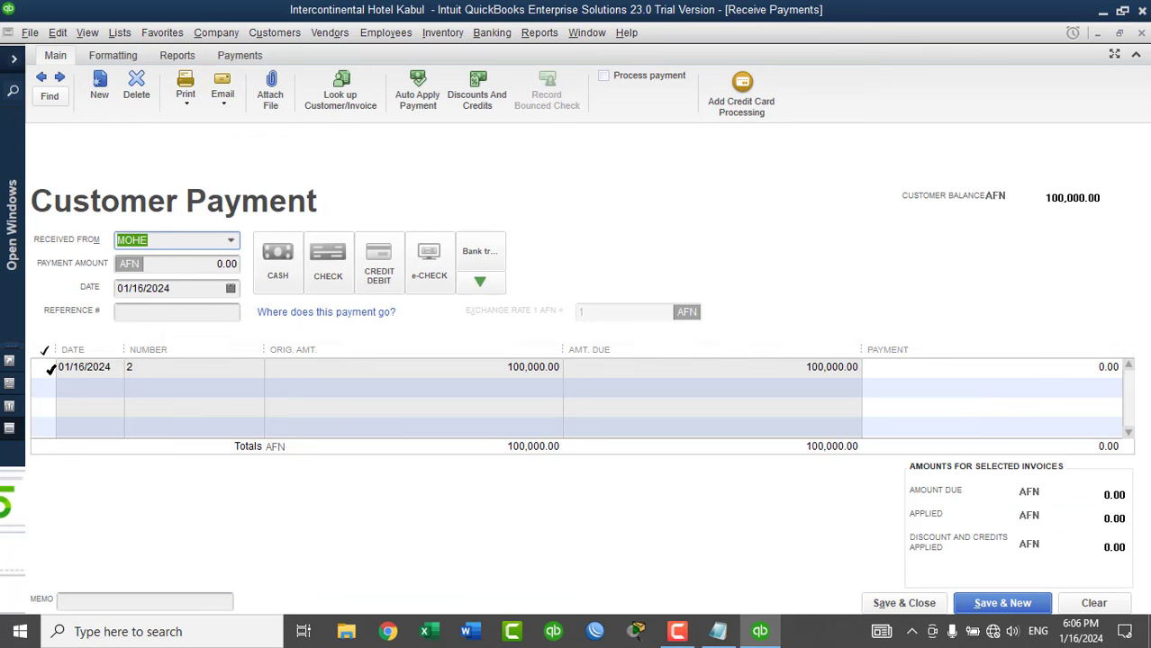
pyautogui.click(281, 270)
pyautogui.click(204, 316)
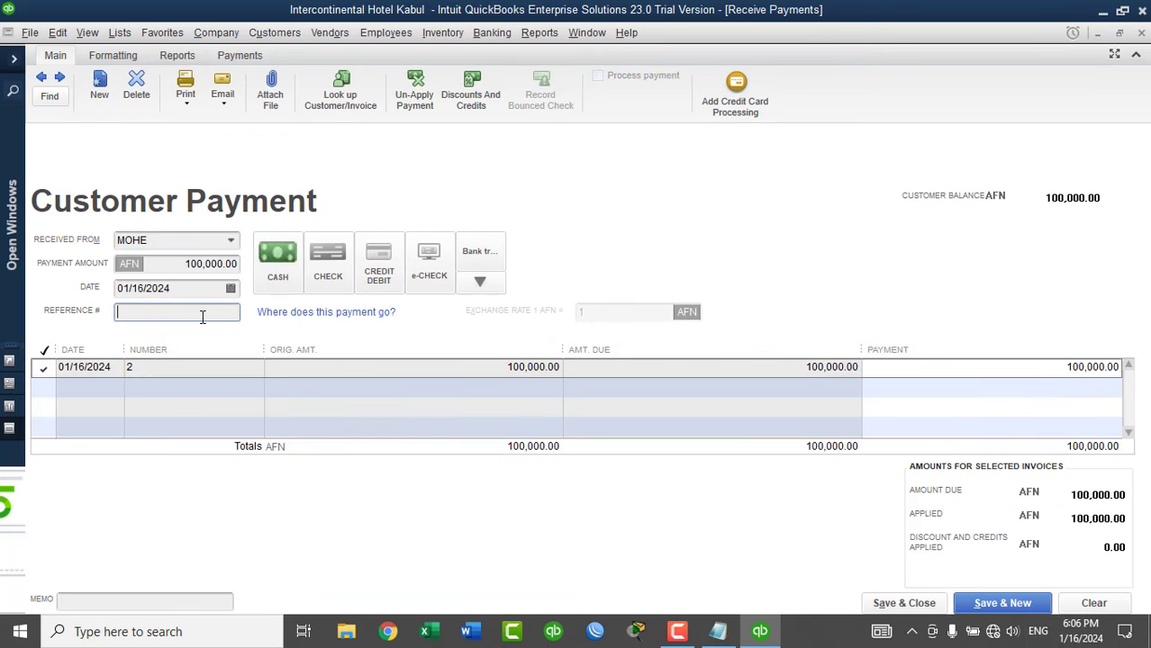
pyautogui.write('INV No 2')
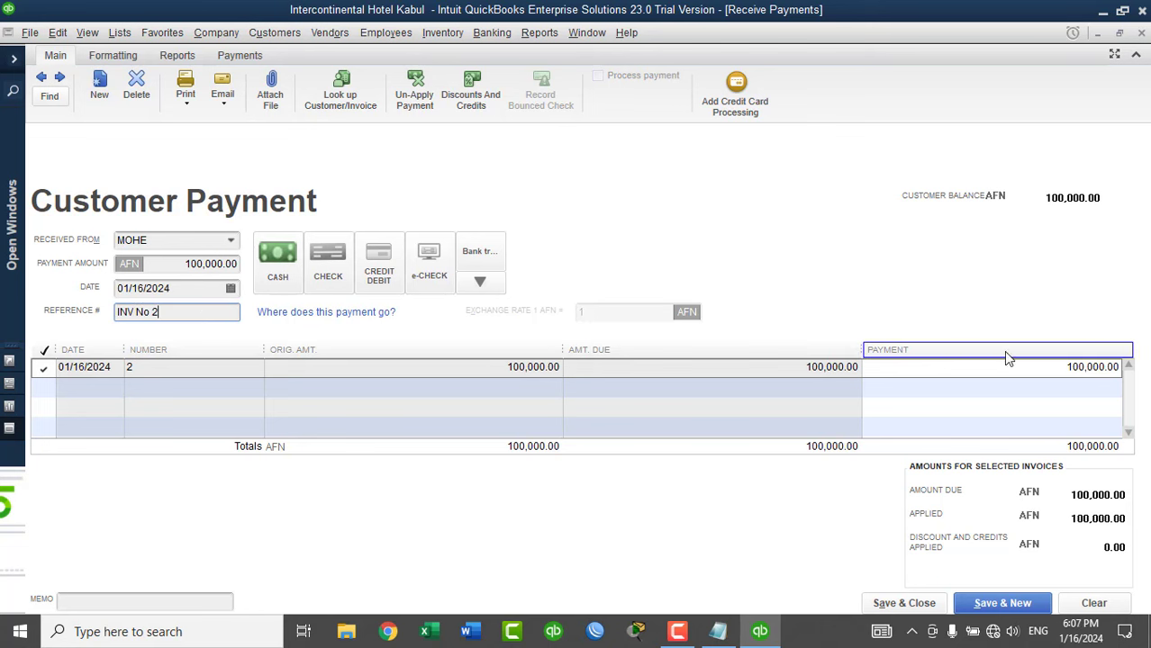
# Set the amount applied to invoice 2 to 100,000 and save the payment.
pyautogui.click(1033, 365)
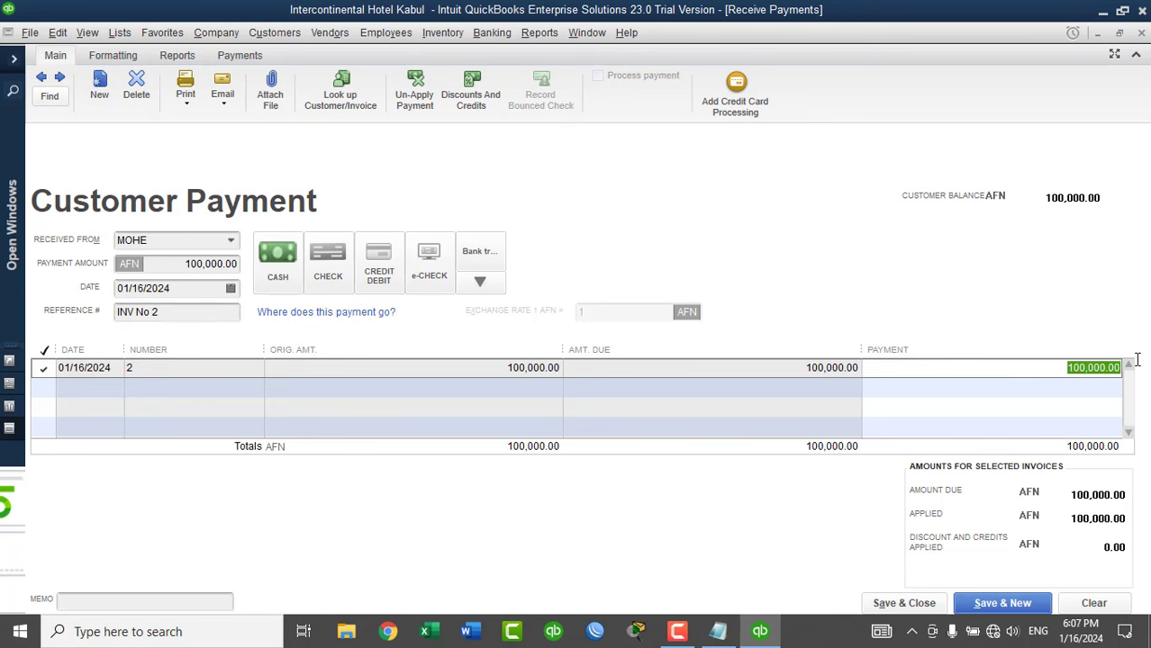
pyautogui.write('50000')
pyautogui.press('Tab')
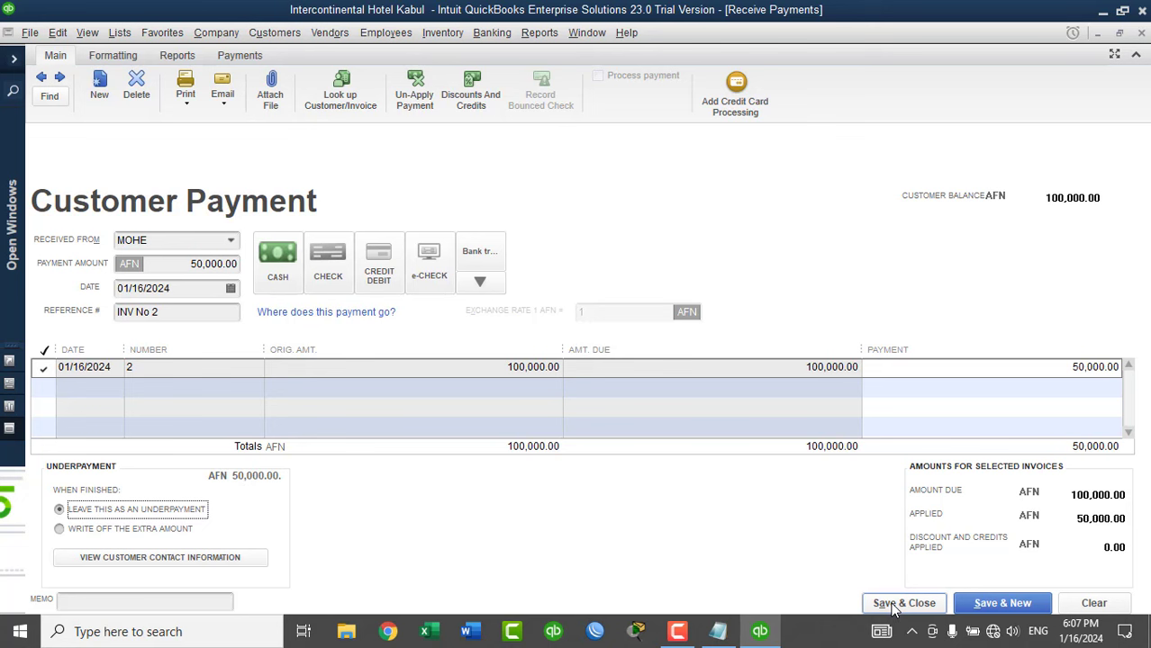
pyautogui.click(1059, 368)
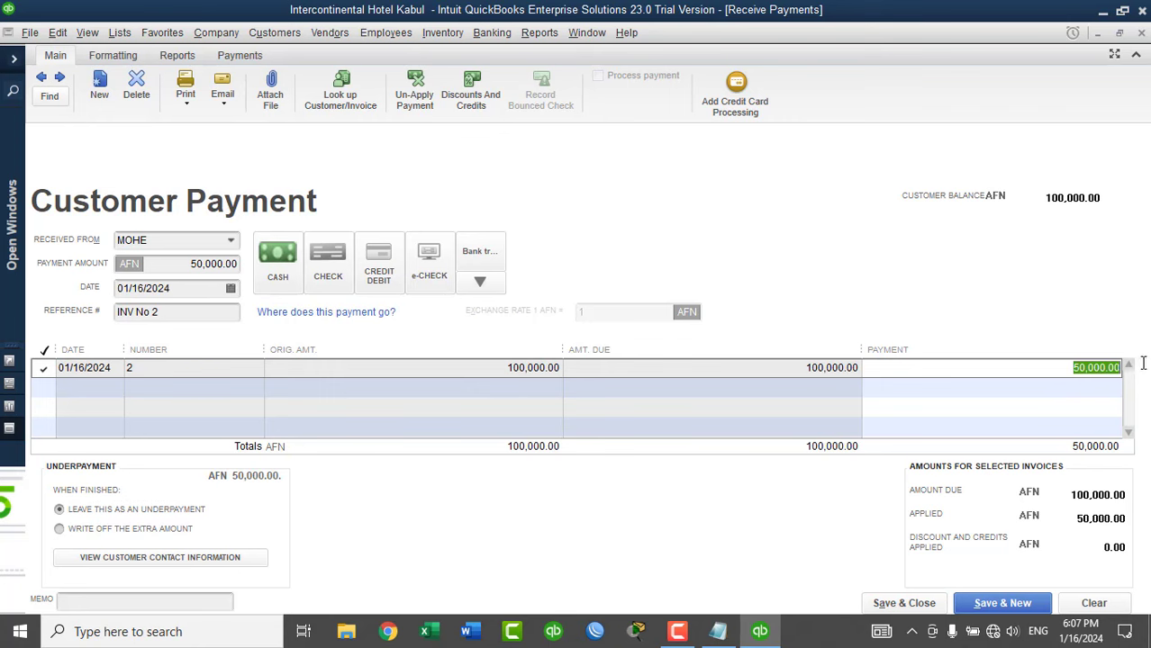
pyautogui.write('10000')
pyautogui.press('Tab')
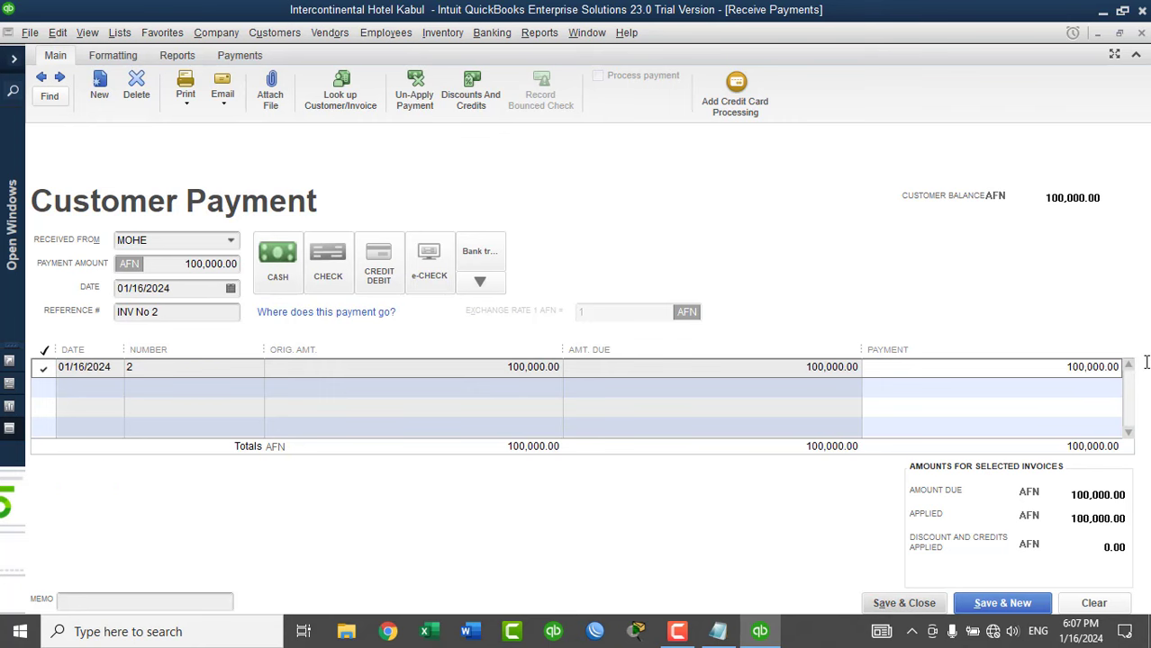
pyautogui.click(905, 607)
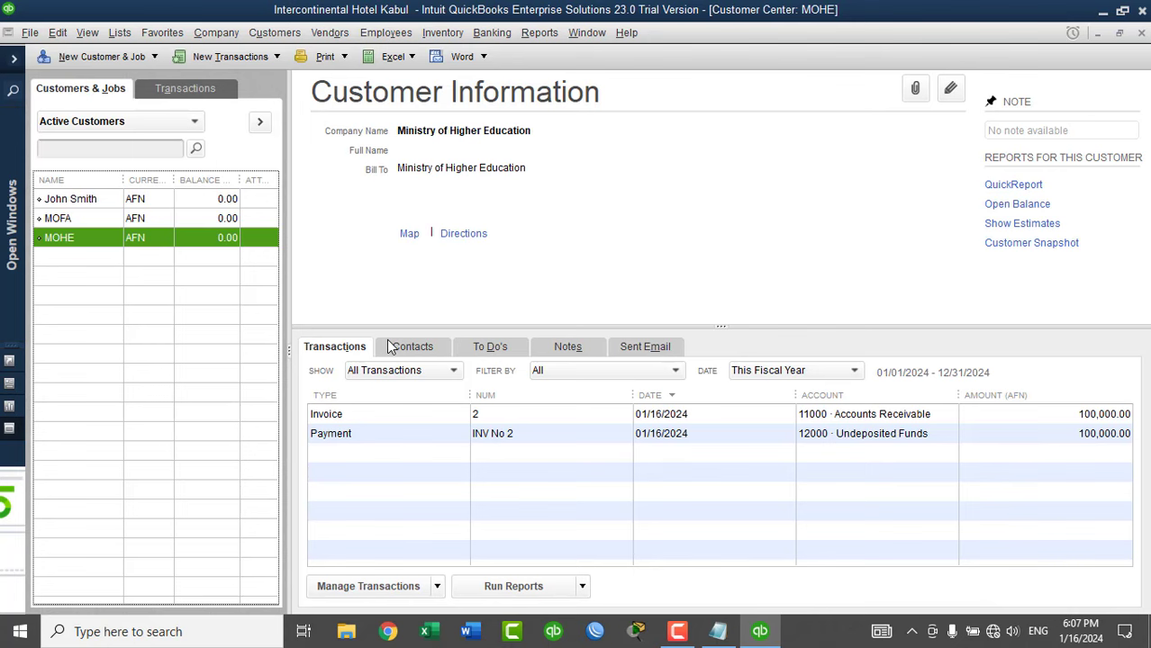
# Select the first customer in the Customers & Jobs list to view their details.
pyautogui.click(89, 200)
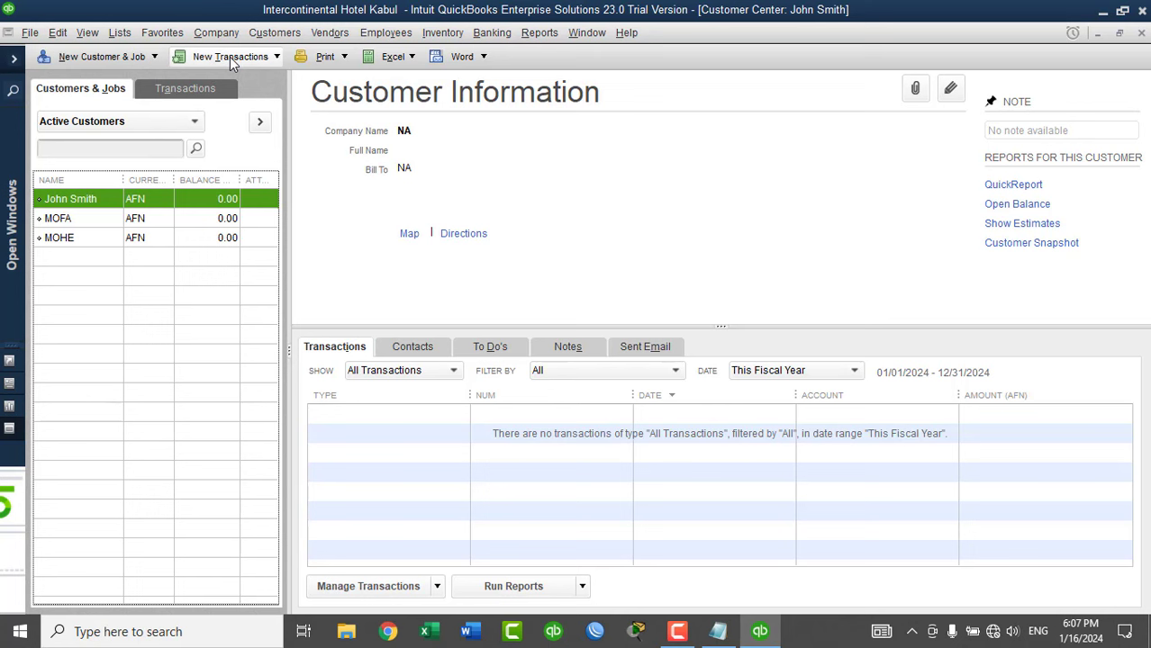
# Record a 4,000 AFN cash customer payment with no invoice and keep it as a credit.
pyautogui.click(231, 59)
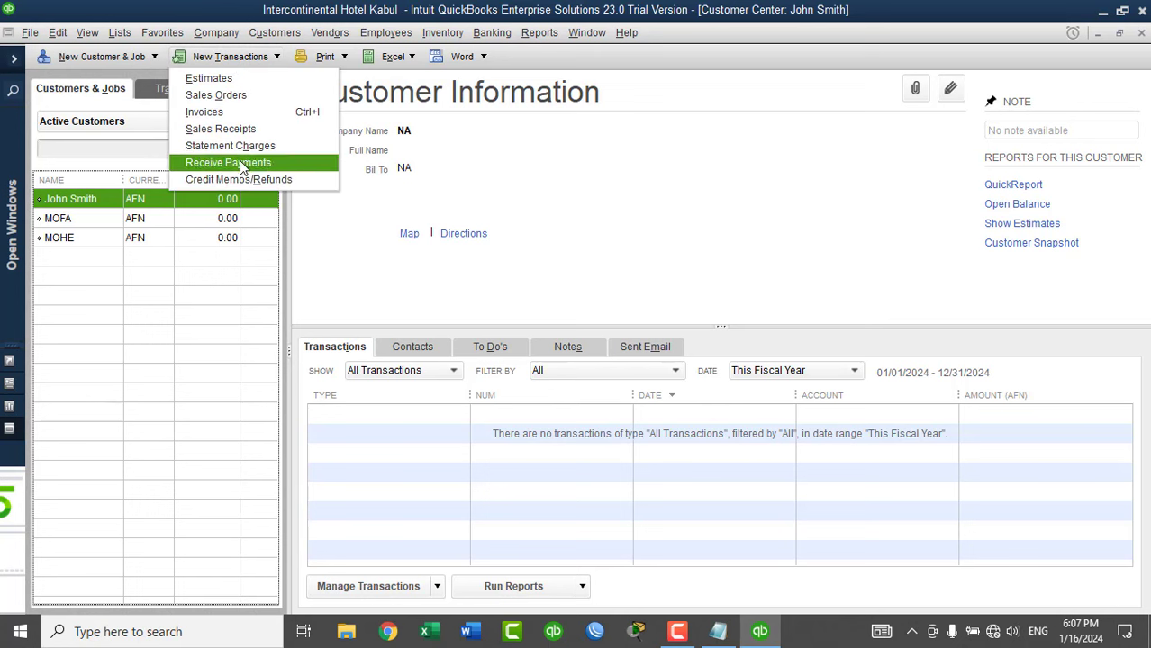
pyautogui.click(240, 164)
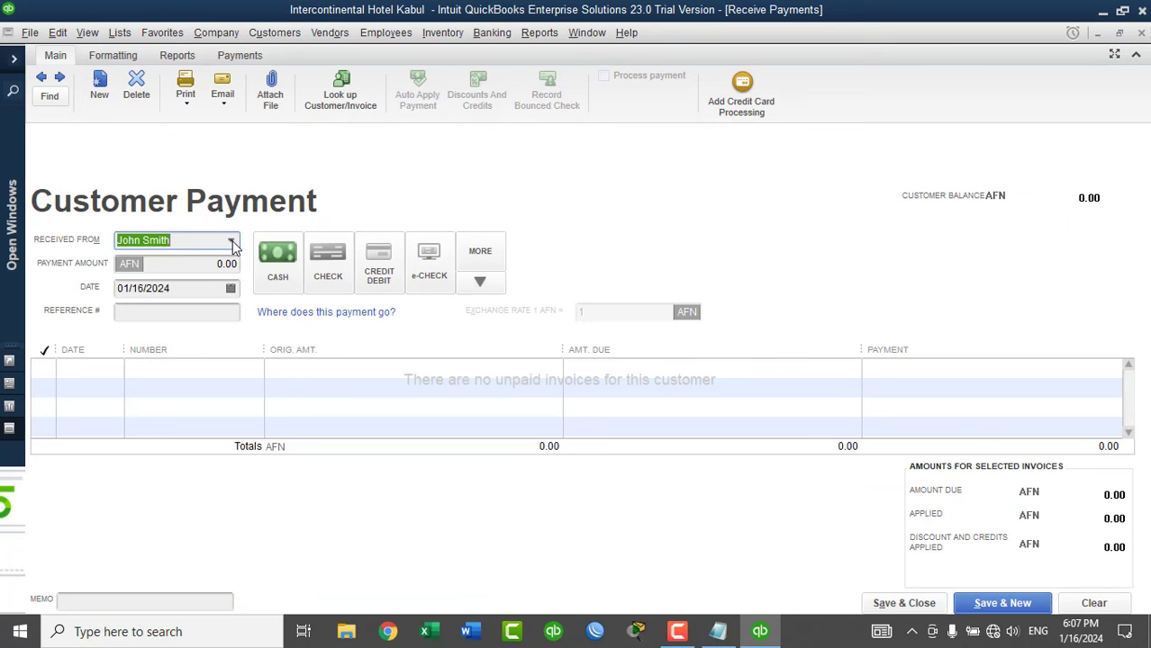
pyautogui.click(205, 267)
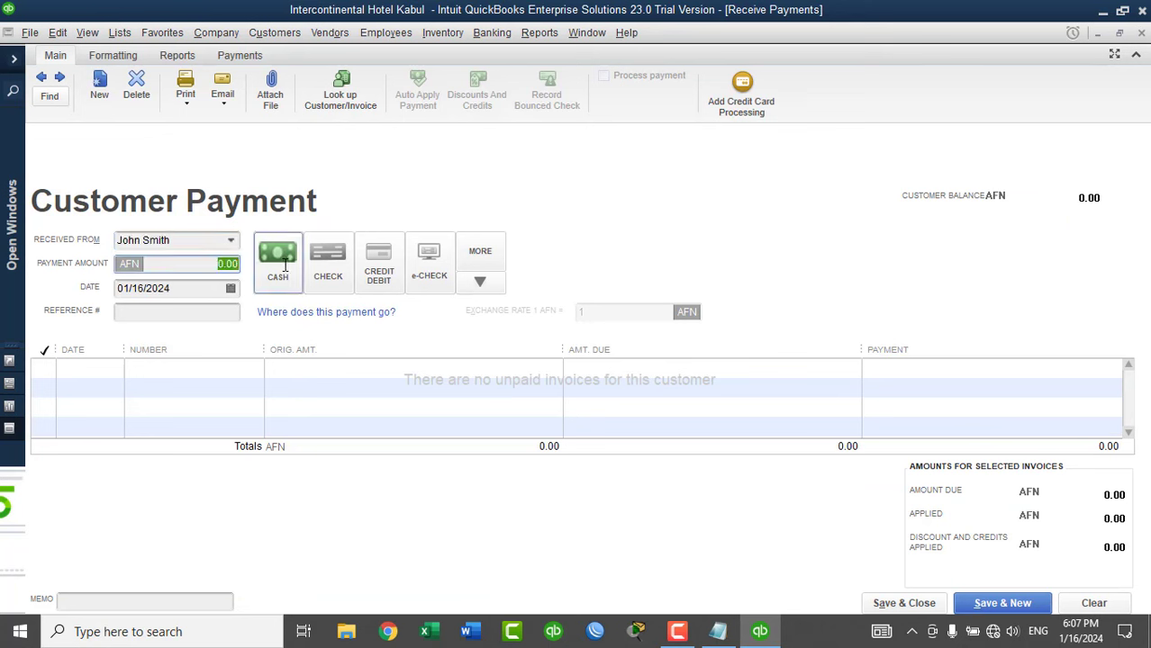
pyautogui.write('5000')
pyautogui.press('BackSpace')
pyautogui.press('BackSpace')
pyautogui.press('BackSpace')
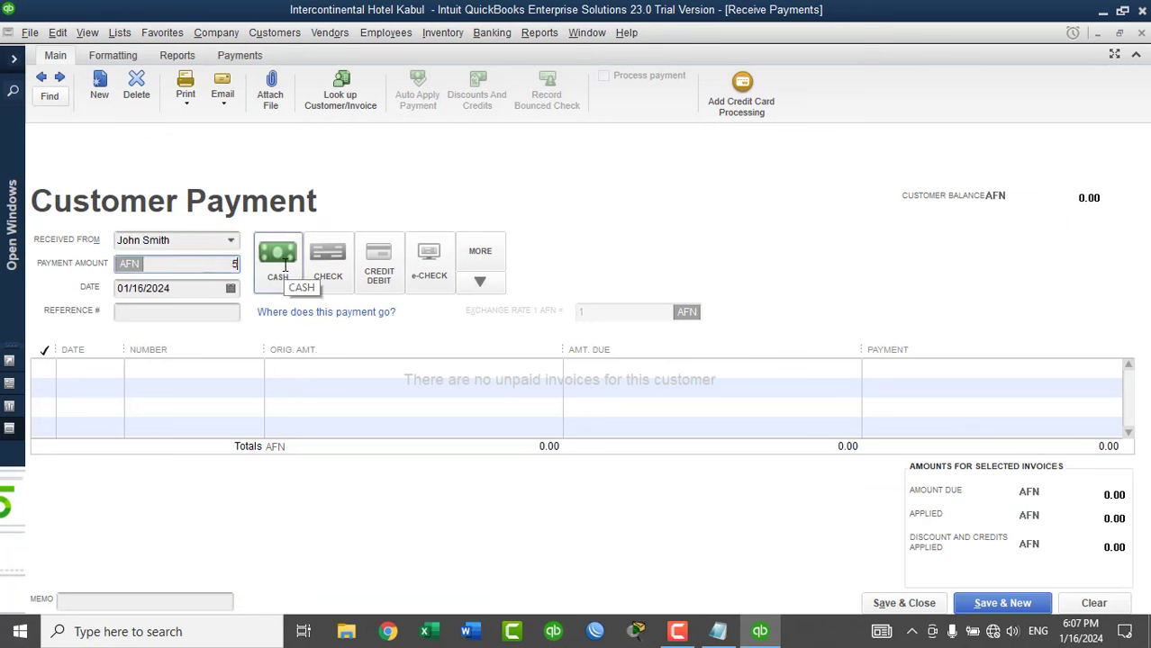
pyautogui.write('4000')
pyautogui.press('Tab')
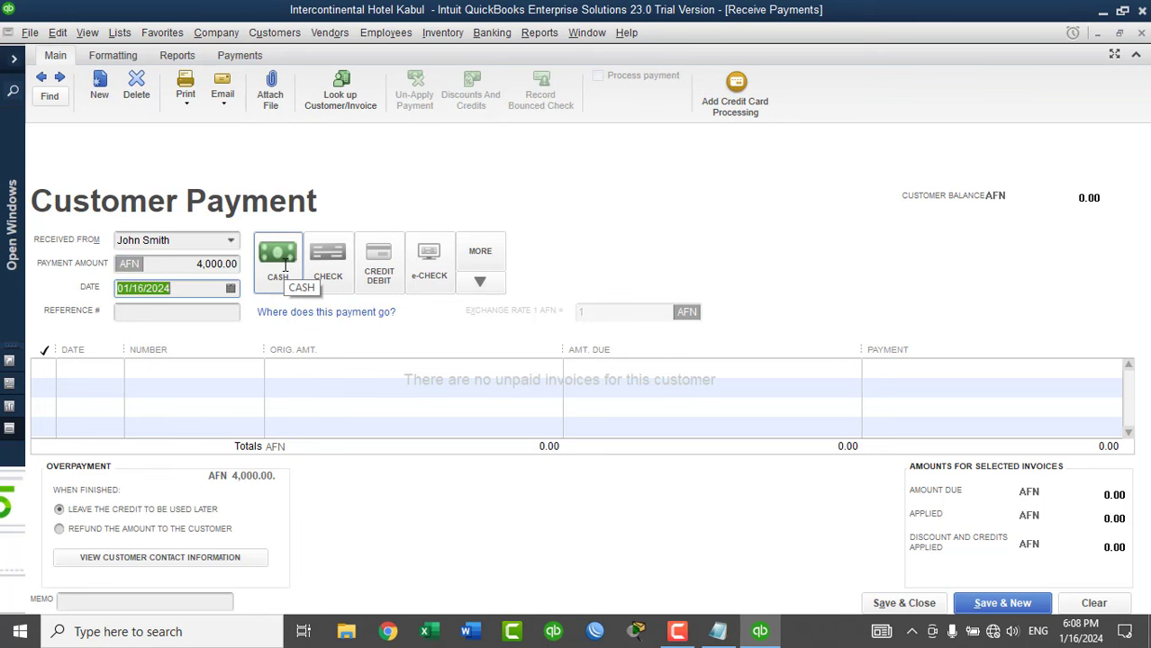
pyautogui.click(286, 267)
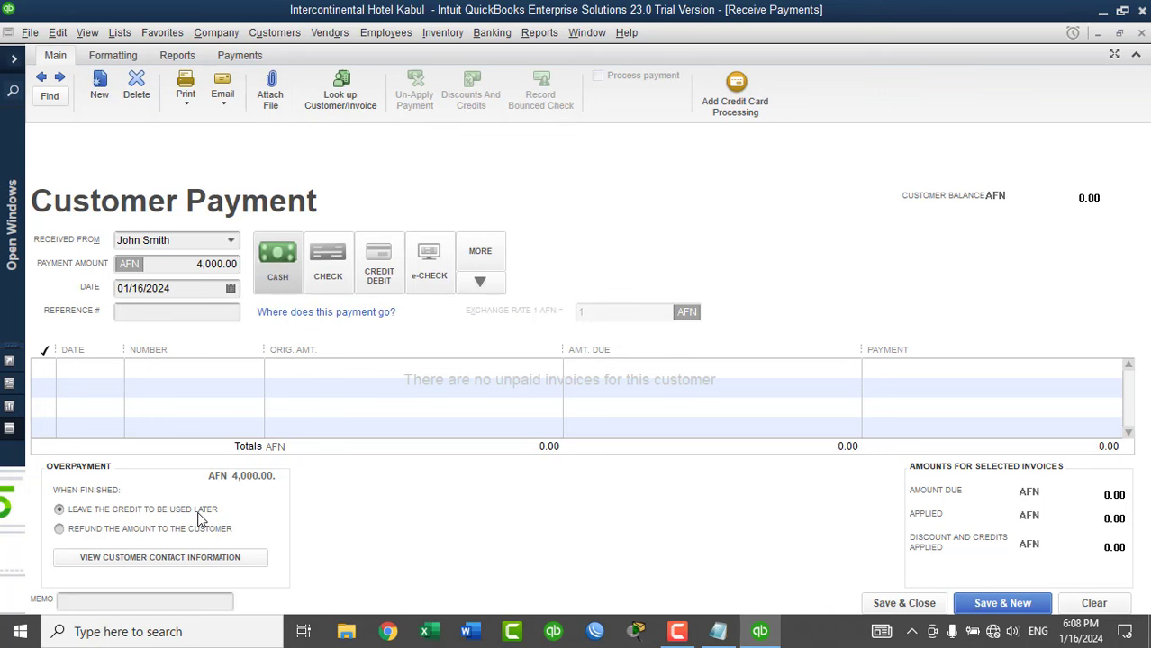
pyautogui.click(897, 605)
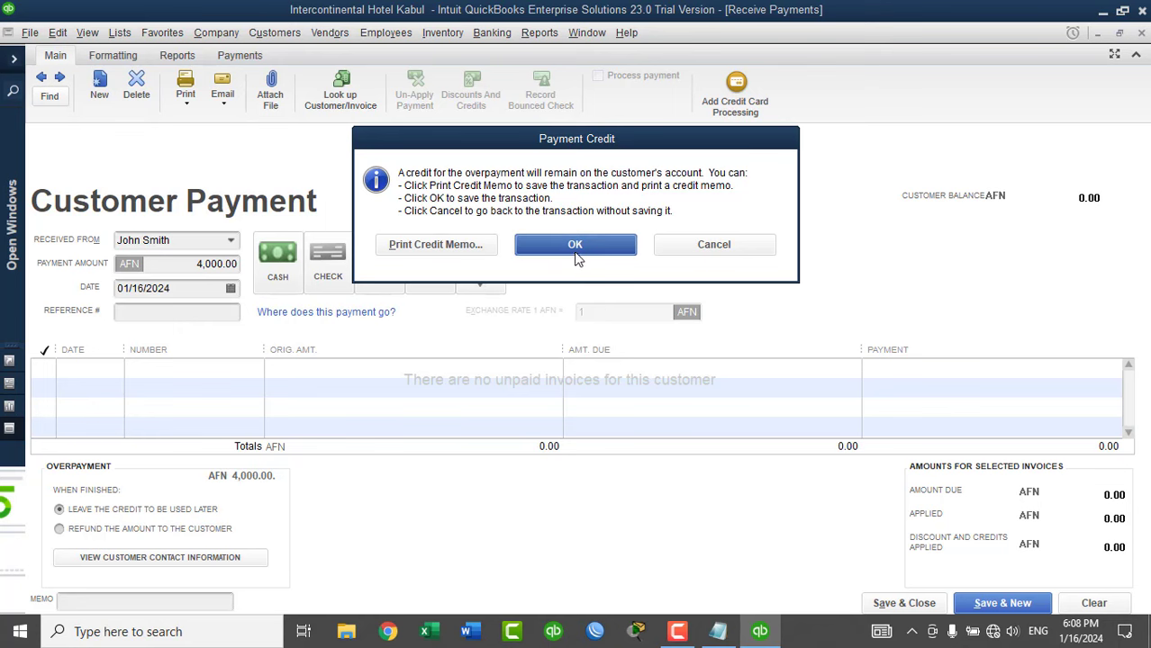
pyautogui.click(577, 252)
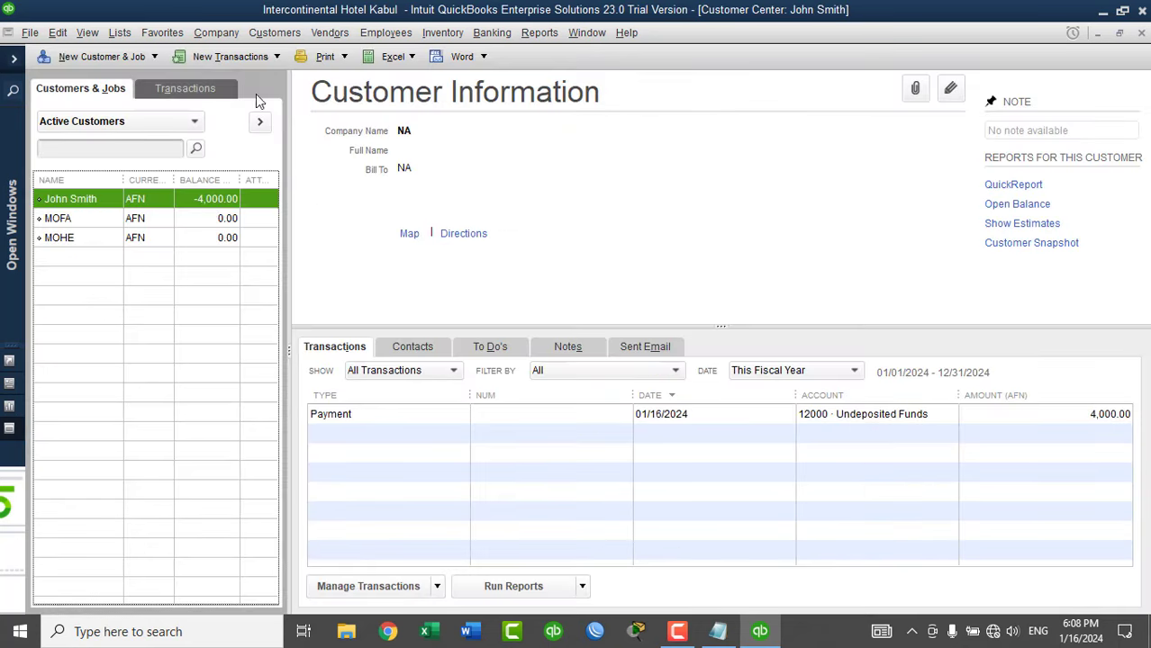
# Start a new invoice and bill Room No 5 on the first line.
pyautogui.click(241, 61)
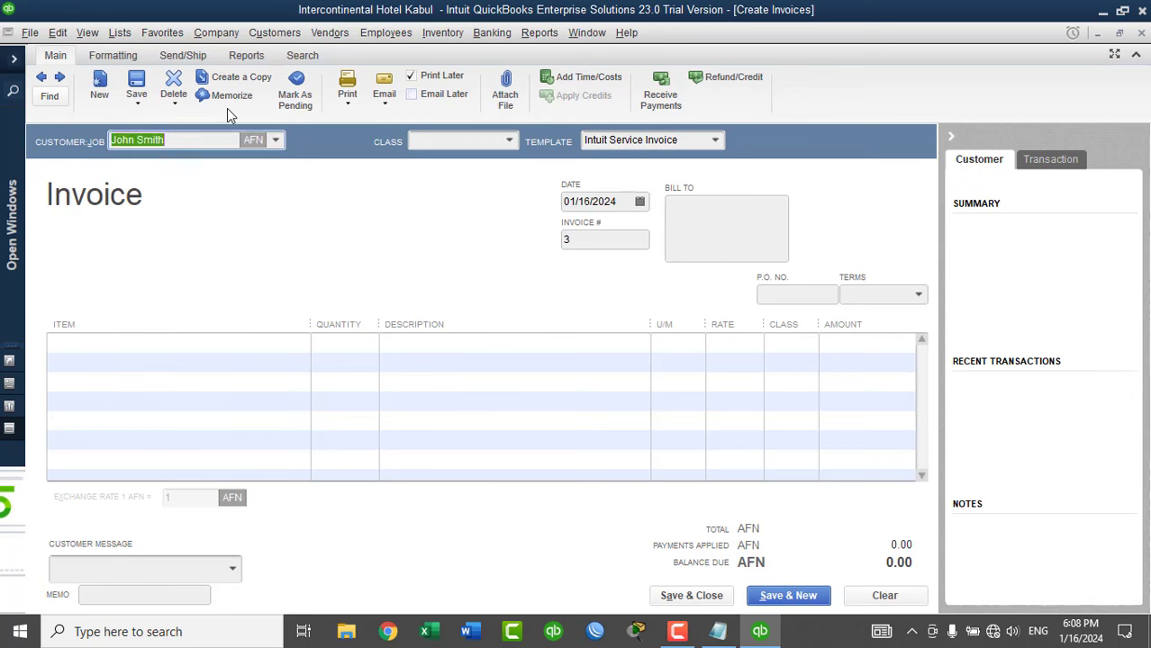
pyautogui.click(246, 343)
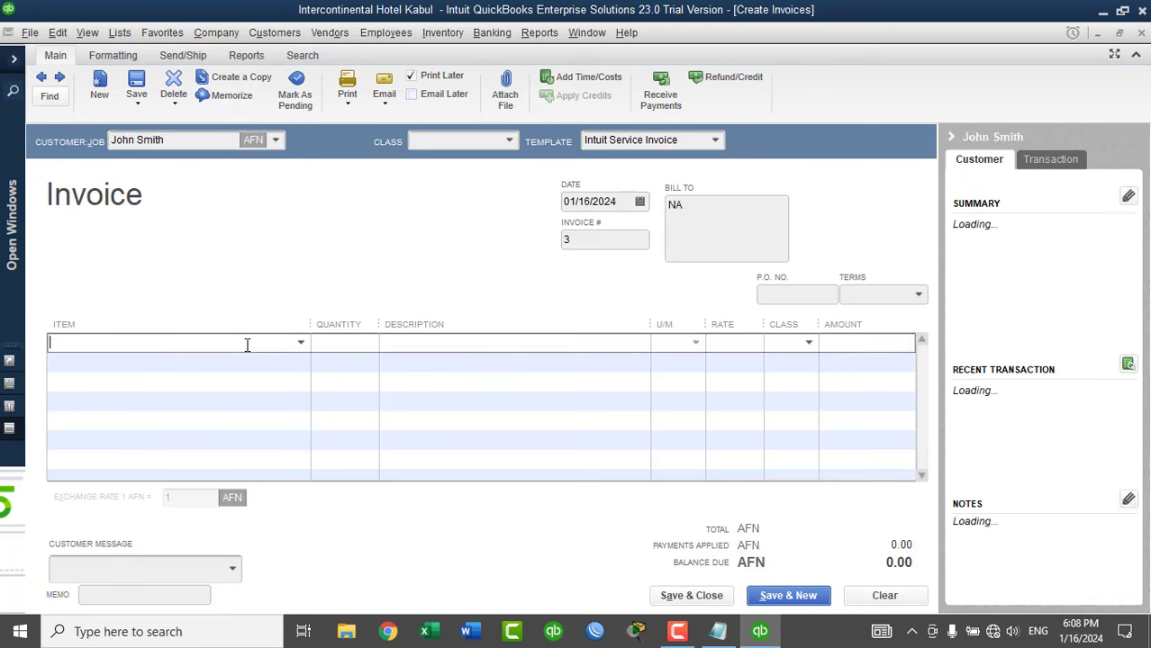
pyautogui.click(301, 343)
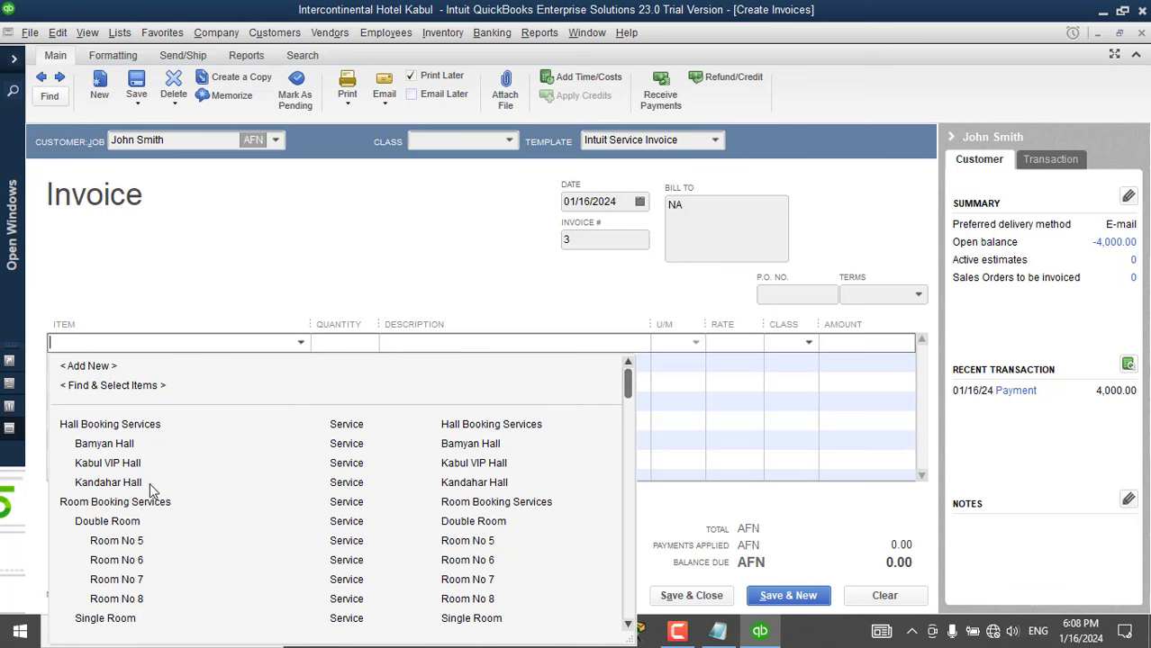
pyautogui.moveTo(628, 385); pyautogui.dragTo(632, 576)
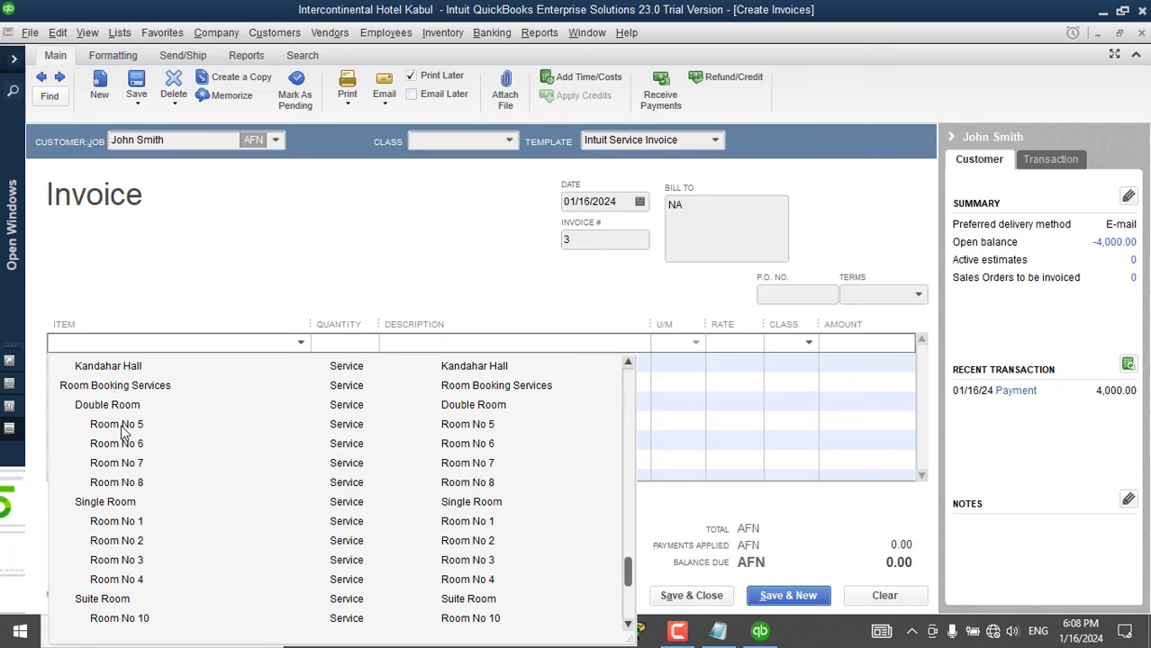
pyautogui.click(123, 432)
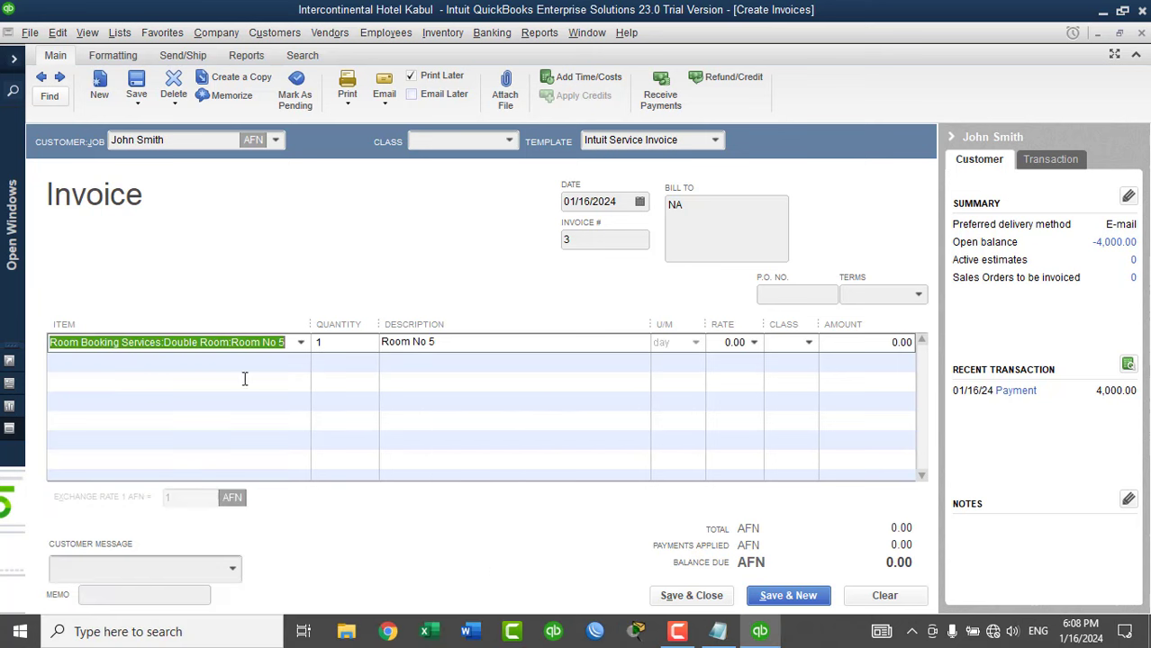
# Set quantity 3, rate 6,000 and class Doubel Rooms Booked, then save the invoice.
pyautogui.click(334, 348)
pyautogui.press('BackSpace')
pyautogui.write('3')
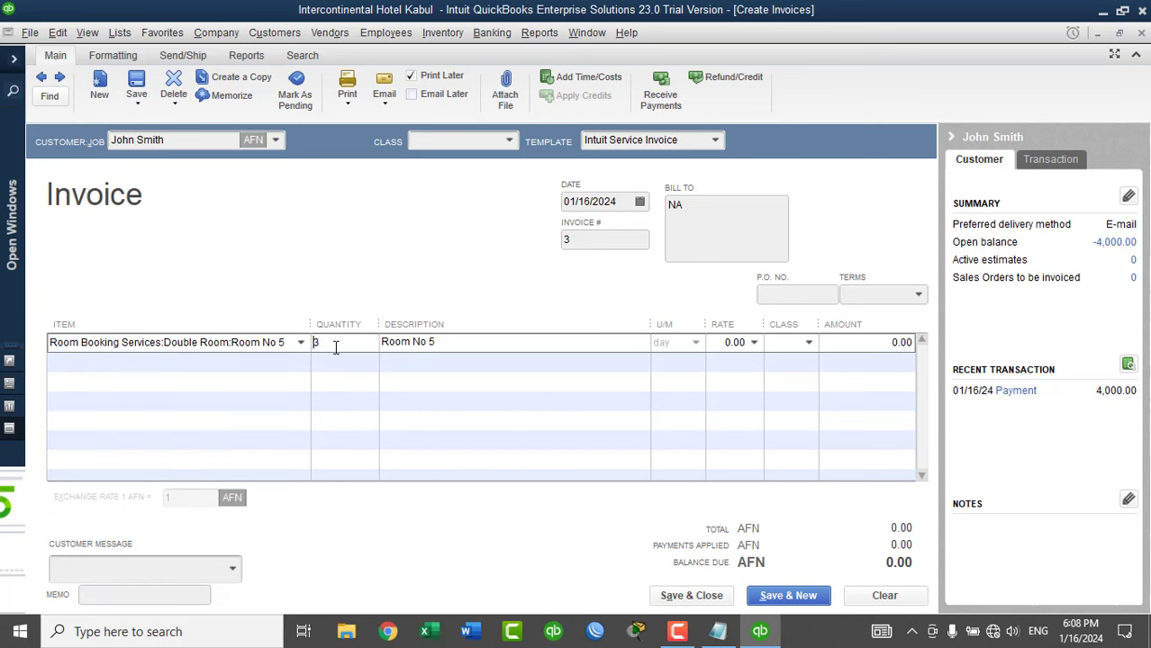
pyautogui.click(734, 346)
pyautogui.doubleClick(736, 346)
pyautogui.write('60000')
pyautogui.press('BackSpace')
pyautogui.press('Tab')
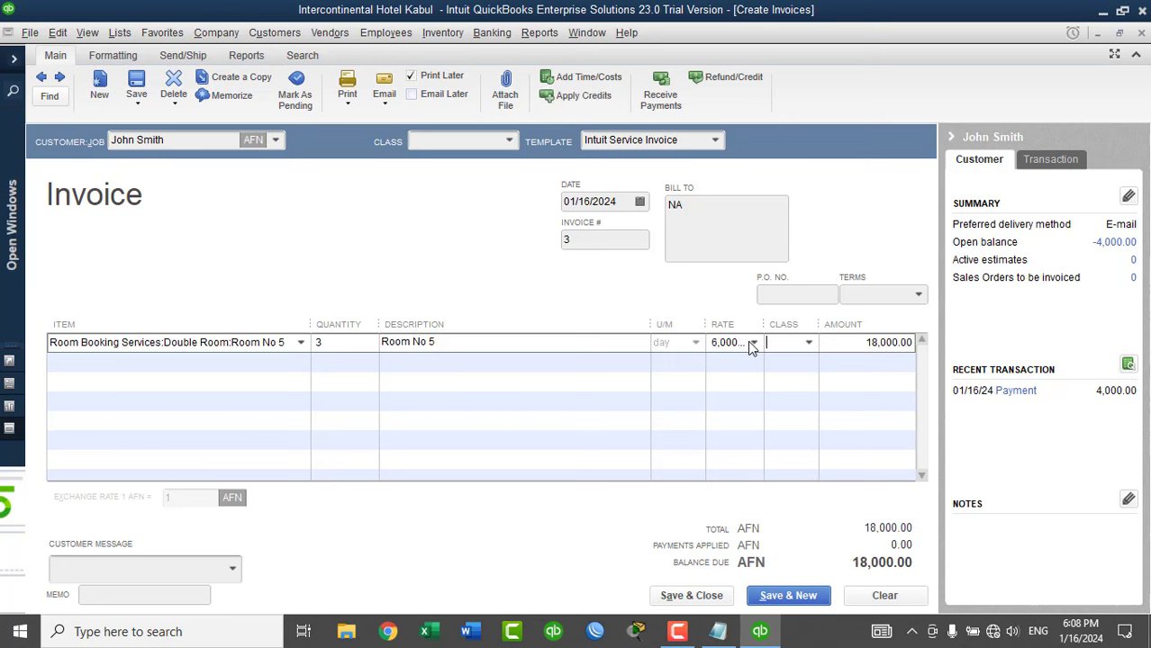
pyautogui.click(807, 342)
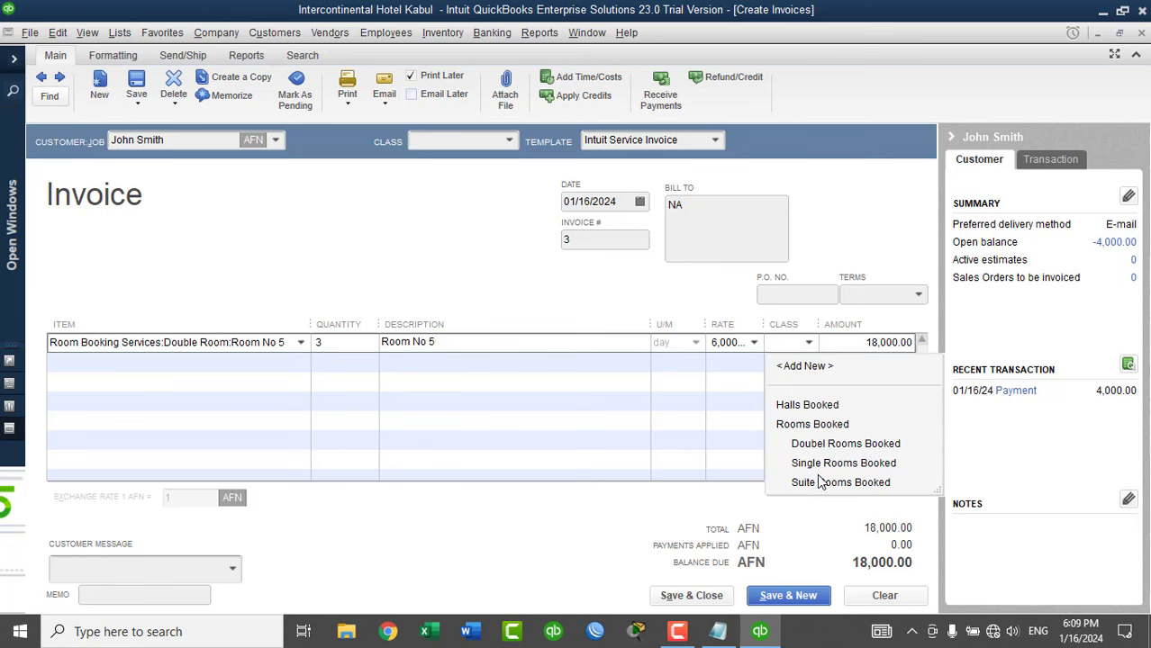
pyautogui.click(801, 443)
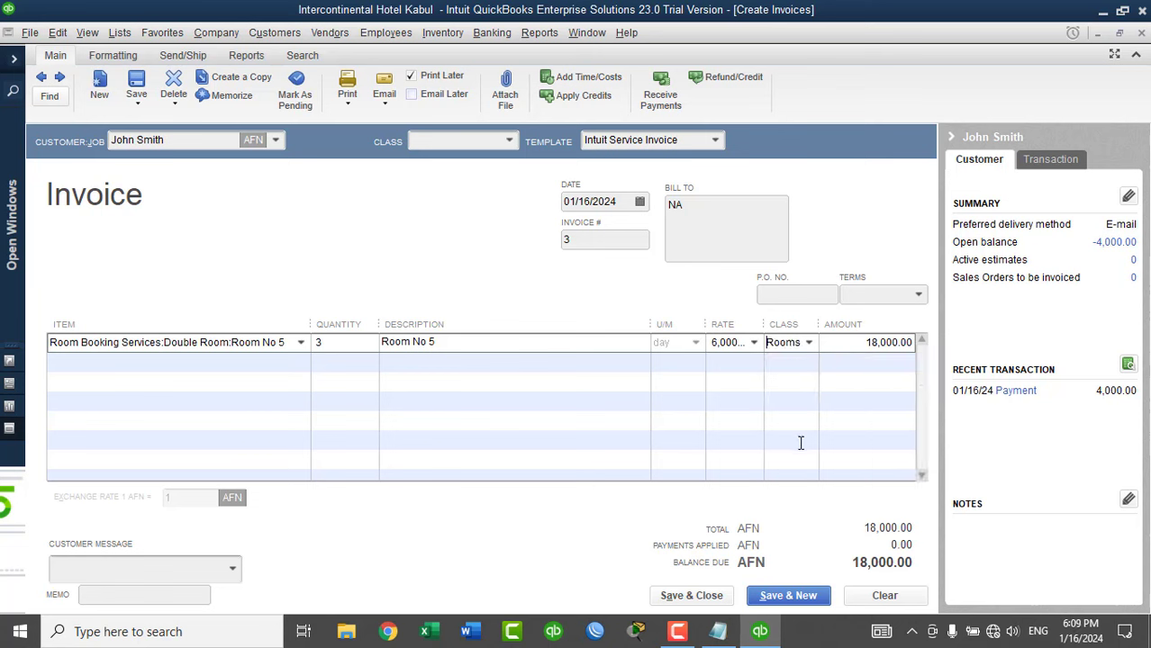
pyautogui.click(710, 596)
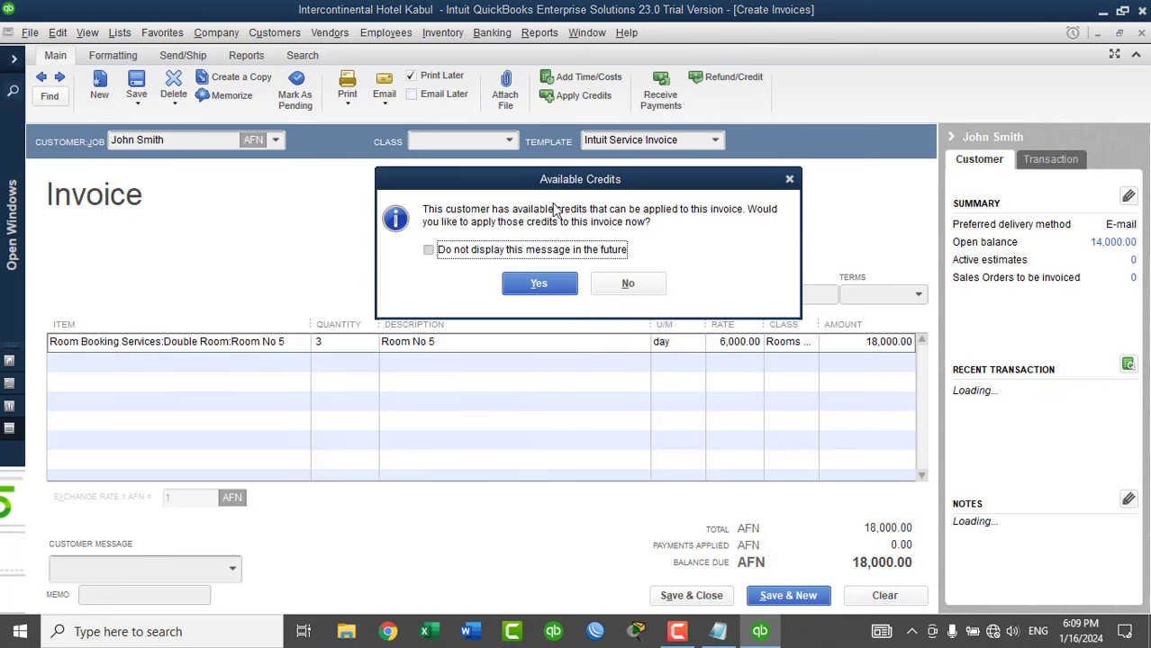
# Apply the available 4,000 credit to invoice 3 and save it with 14,000 due.
pyautogui.moveTo(557, 187); pyautogui.dragTo(390, 180)
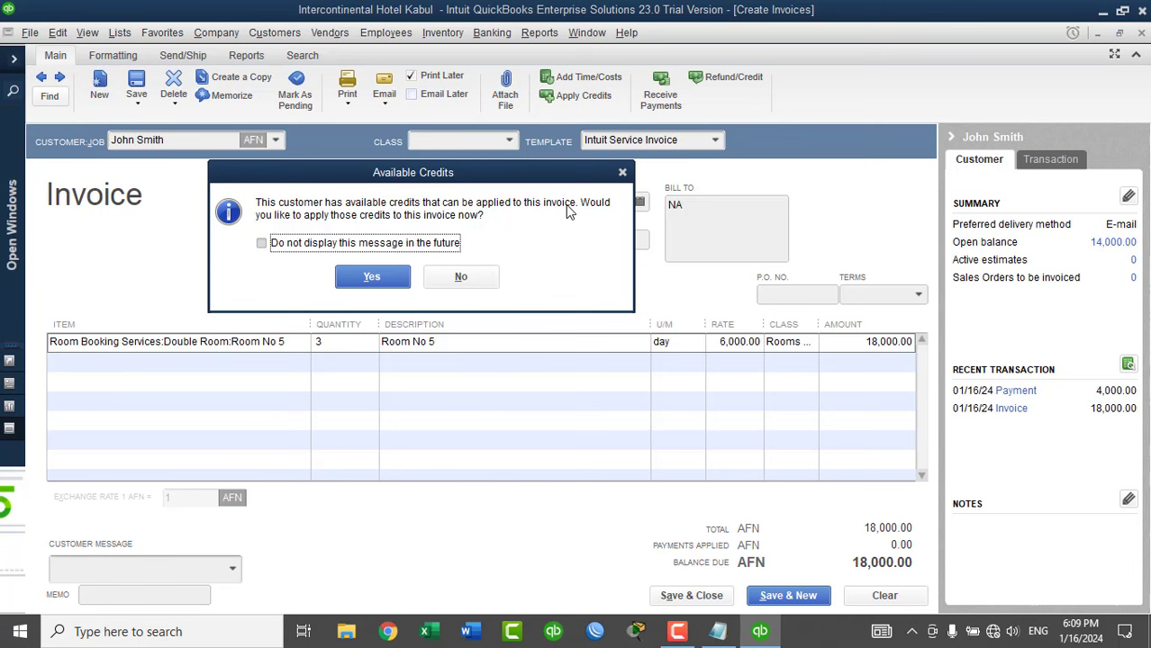
pyautogui.click(373, 279)
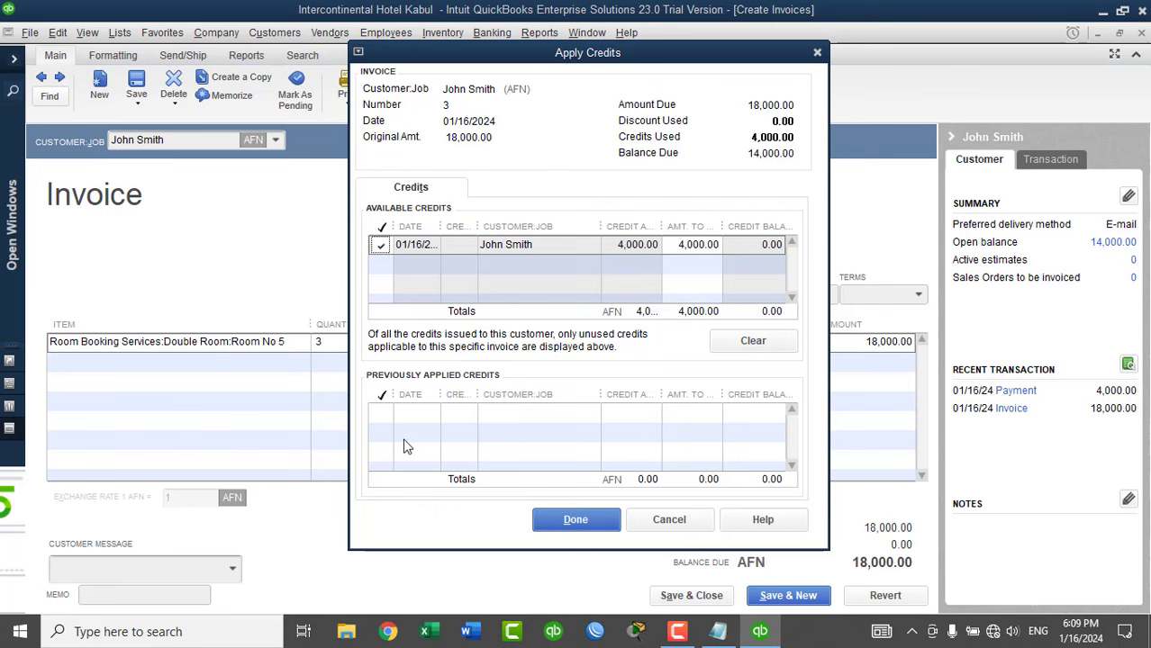
pyautogui.click(575, 520)
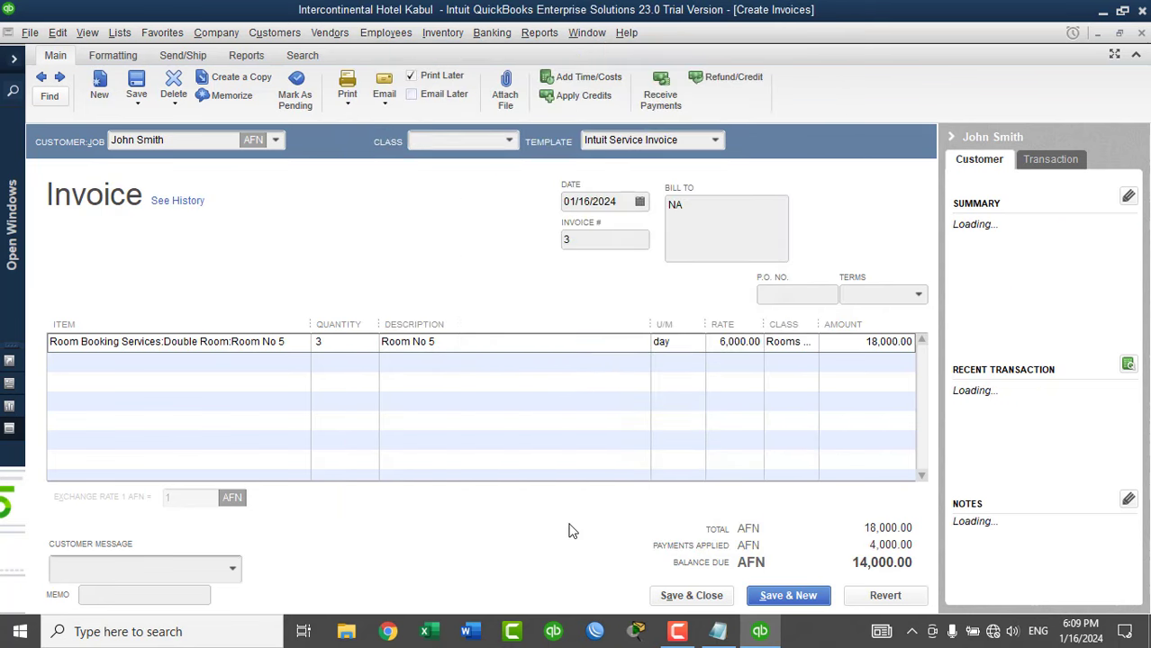
pyautogui.hotkey('ctrl', 'j')
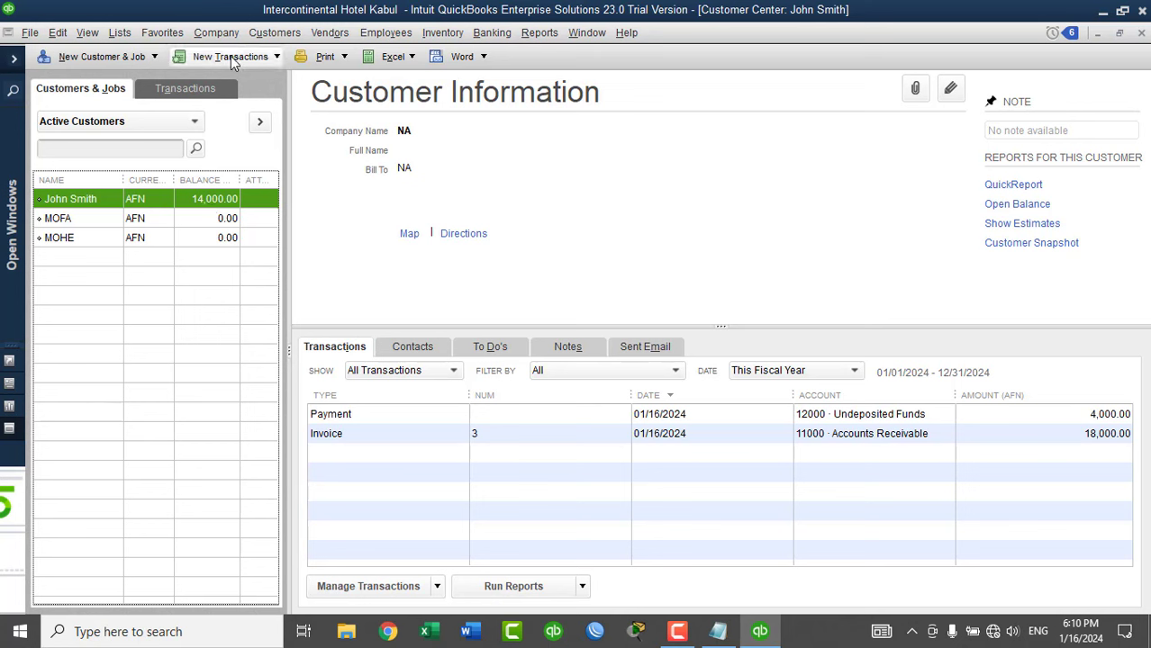
# Receive a cash payment against invoice 3 with reference 'INV No 3' and save it.
pyautogui.click(231, 58)
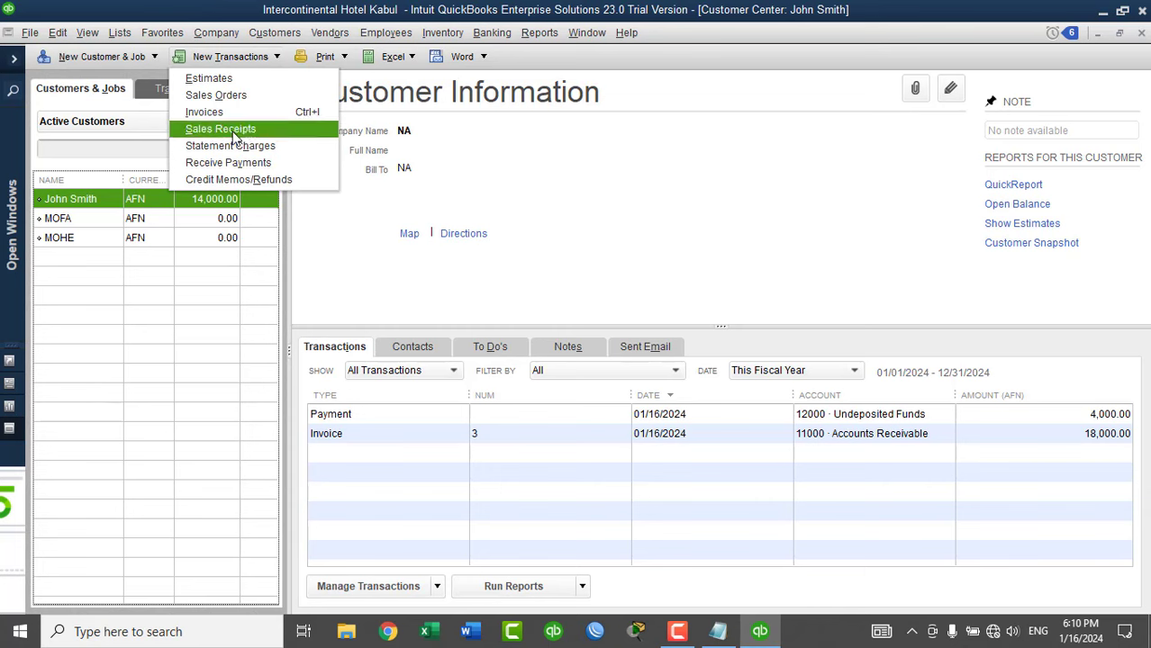
pyautogui.click(234, 165)
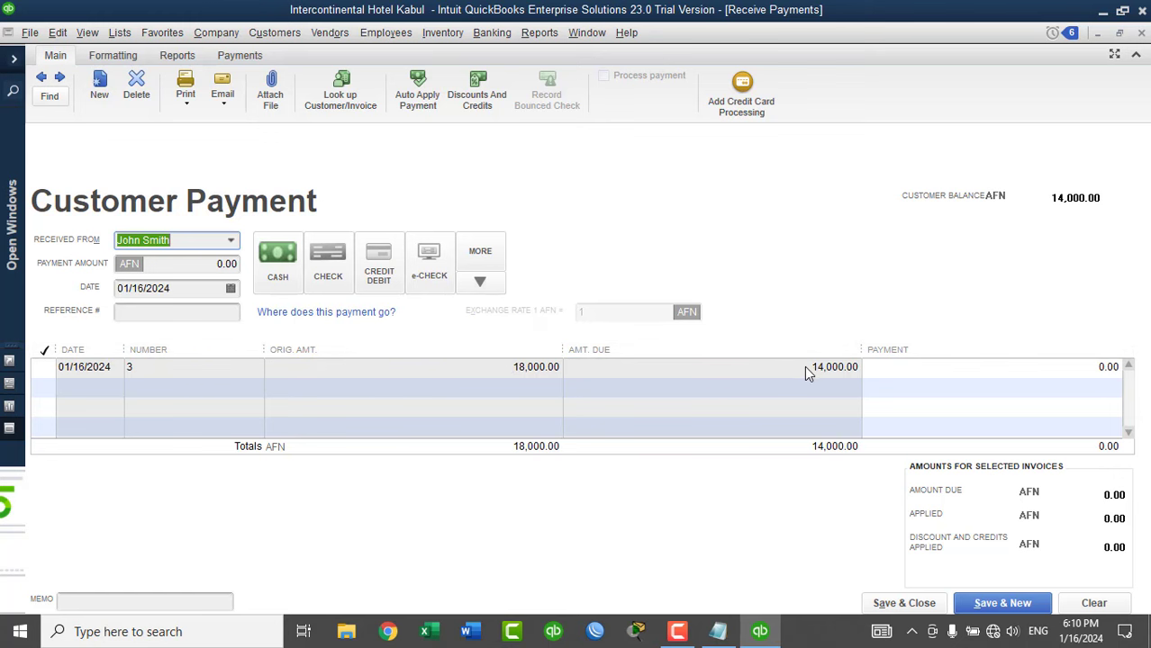
pyautogui.click(46, 368)
pyautogui.click(290, 262)
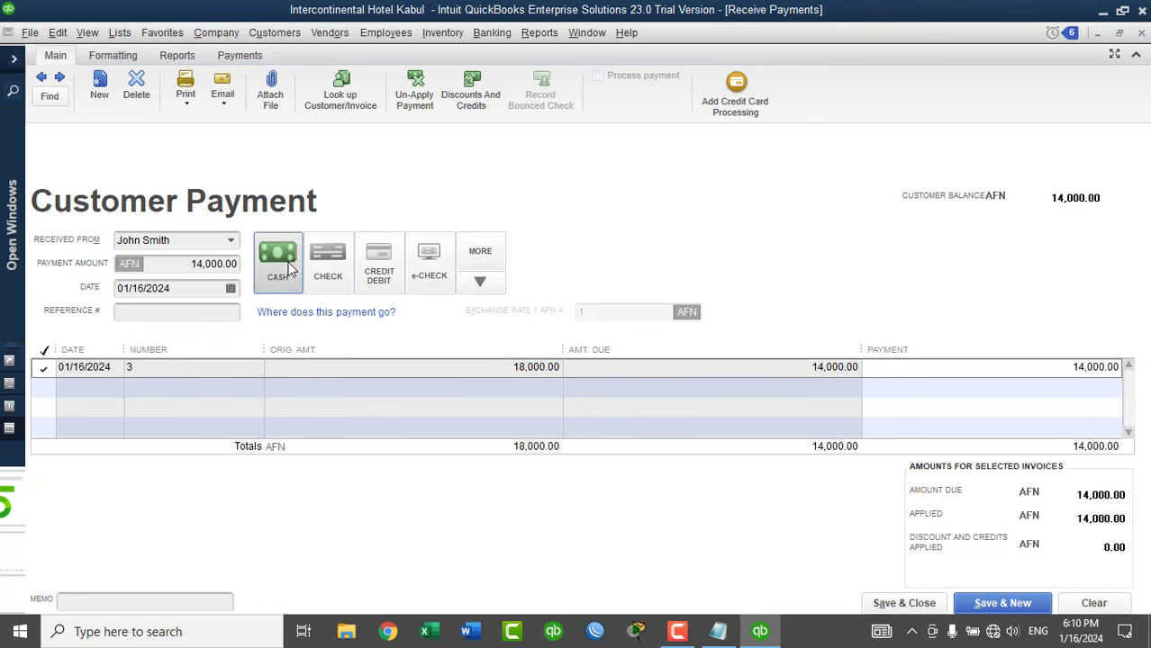
pyautogui.click(179, 313)
pyautogui.write('INV No 3')
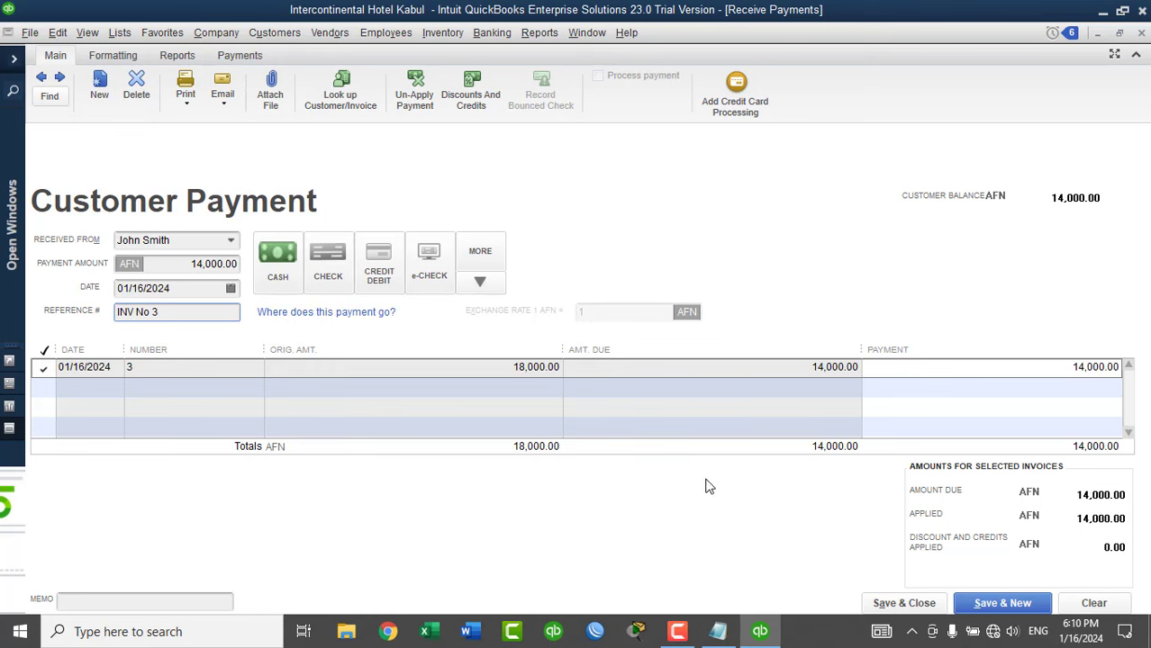
pyautogui.click(897, 605)
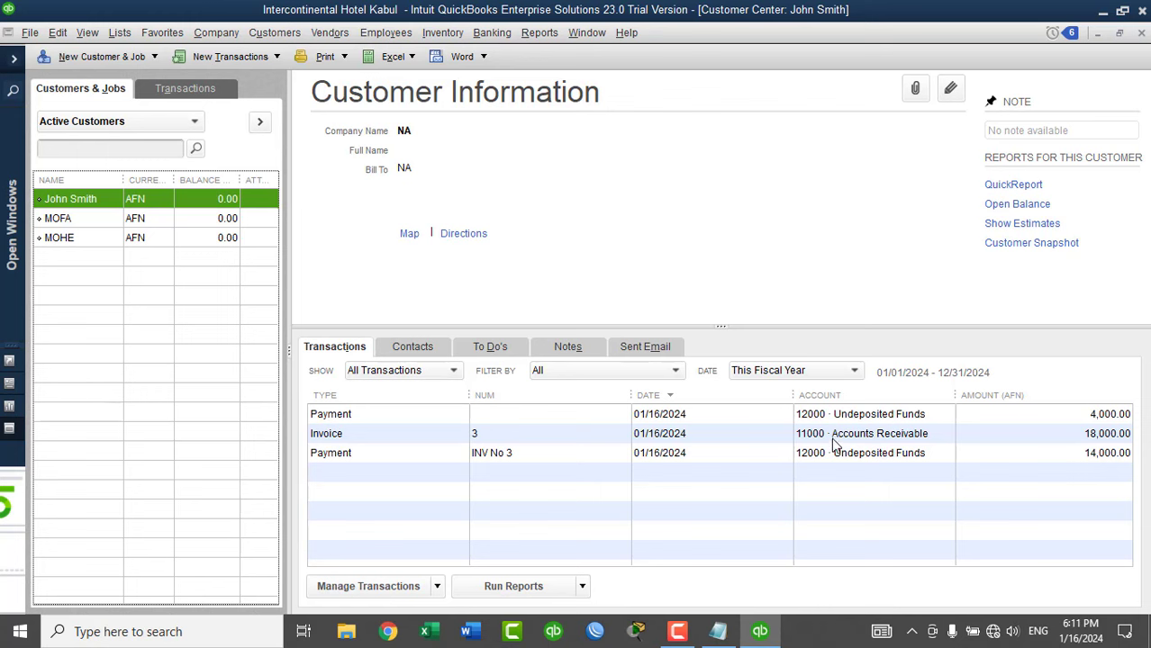
# View the standard Profit & Loss report, then close it.
pyautogui.click(539, 33)
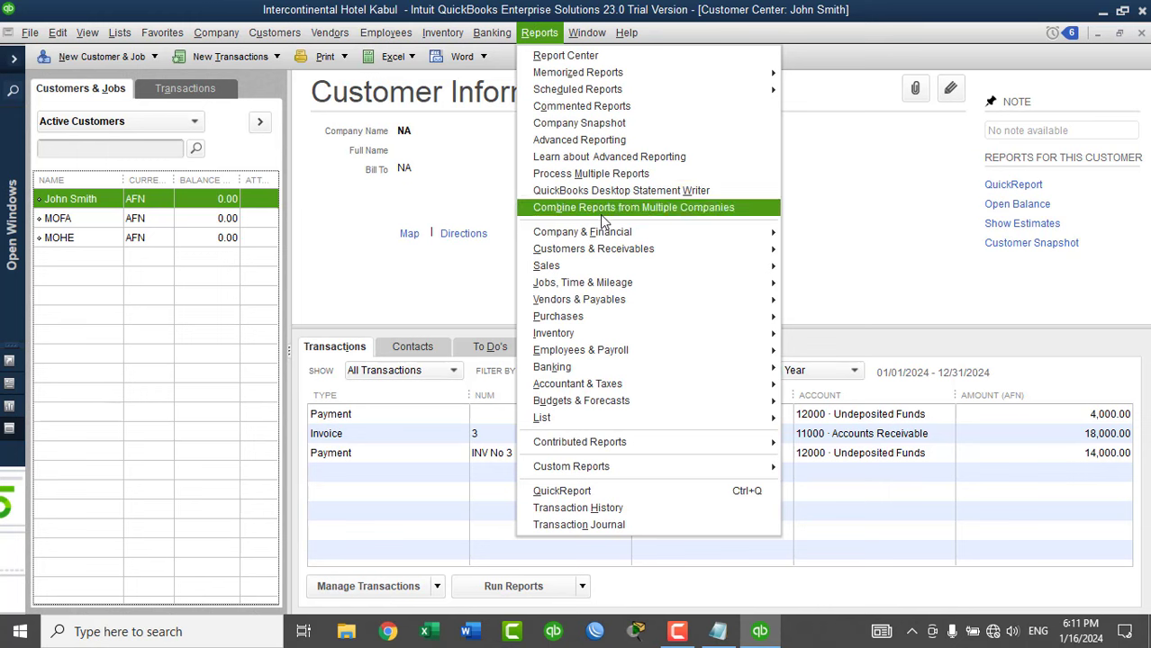
pyautogui.moveTo(595, 234)
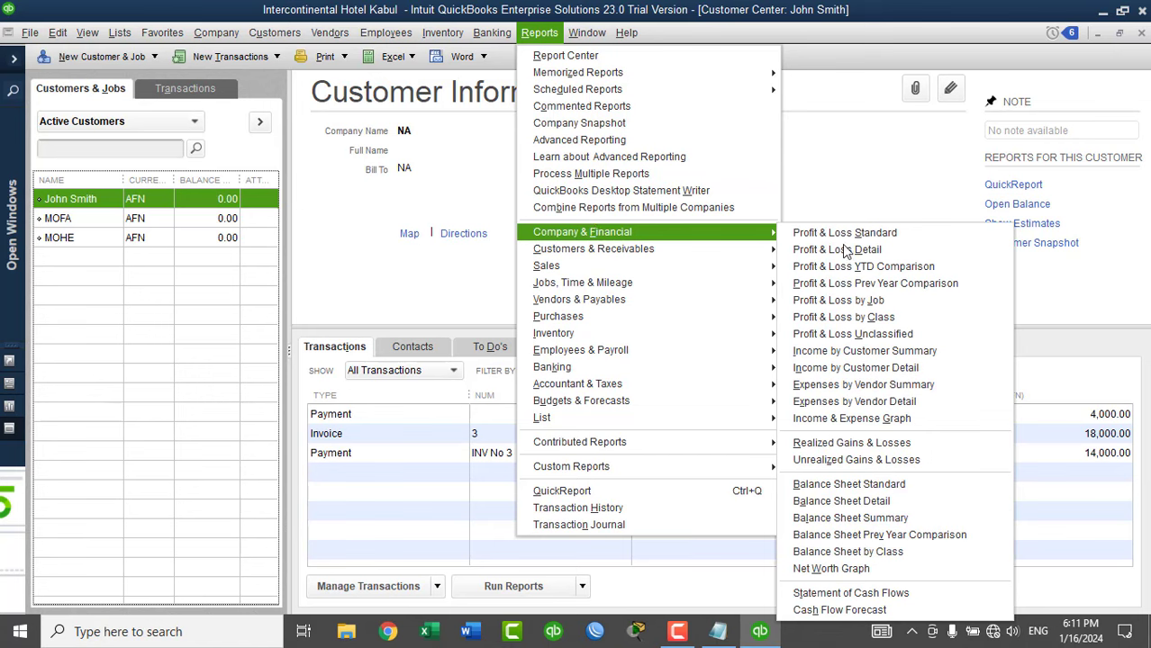
pyautogui.click(891, 233)
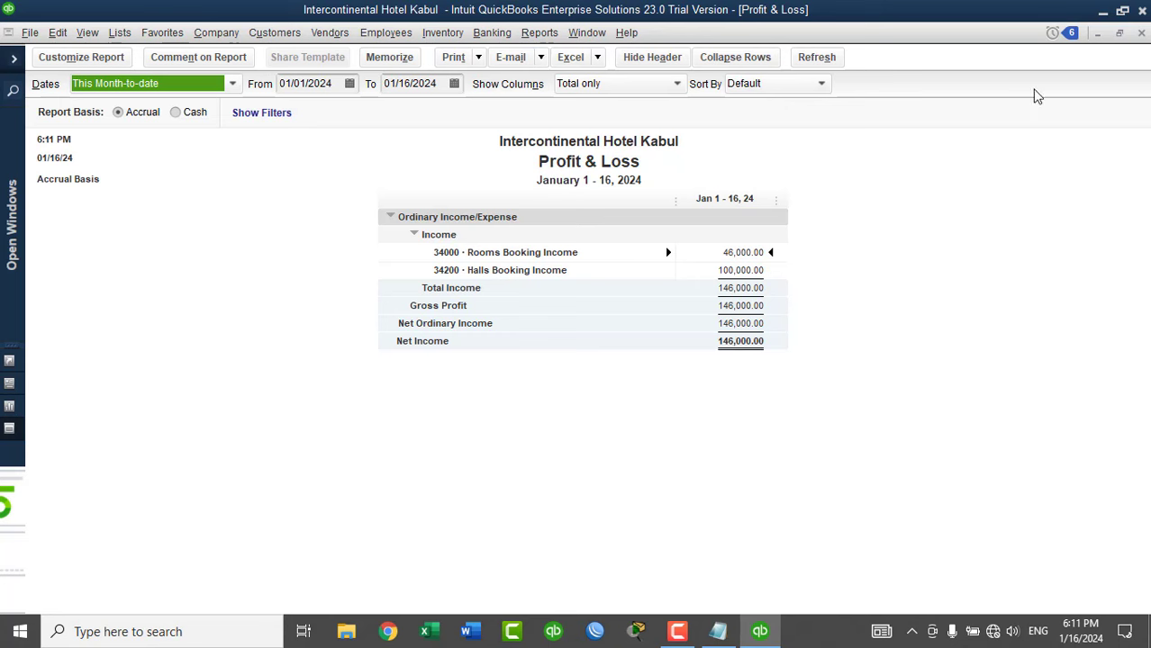
pyautogui.click(1141, 33)
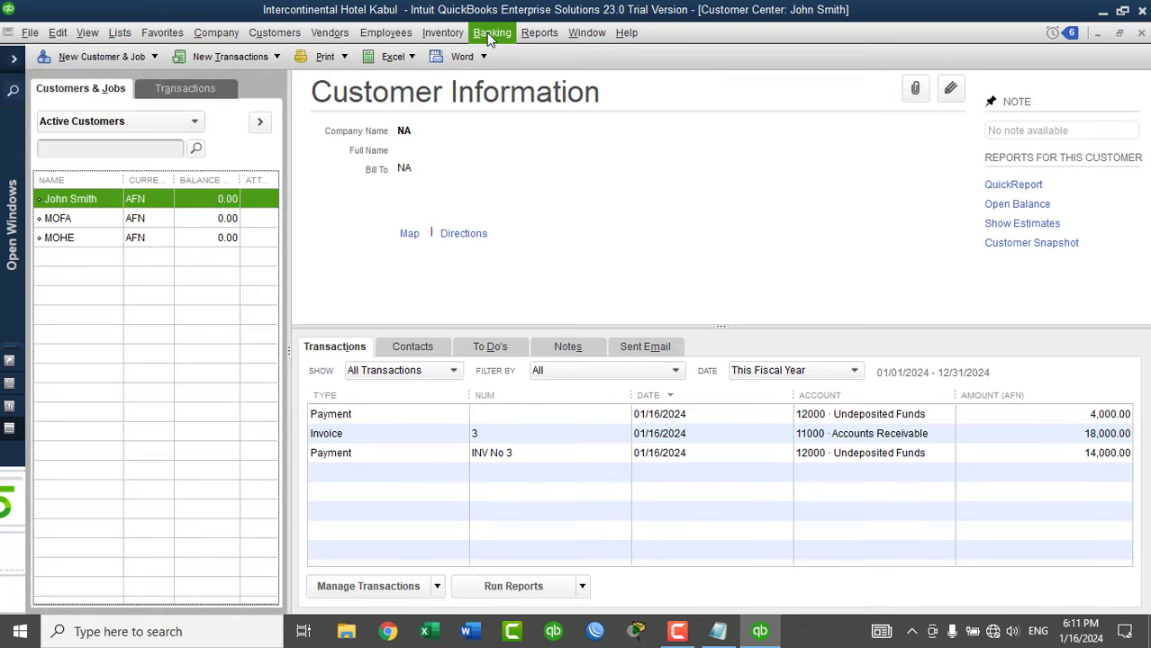
# Open the standard Balance Sheet report with the date range set to All.
pyautogui.click(487, 33)
pyautogui.moveTo(627, 232)
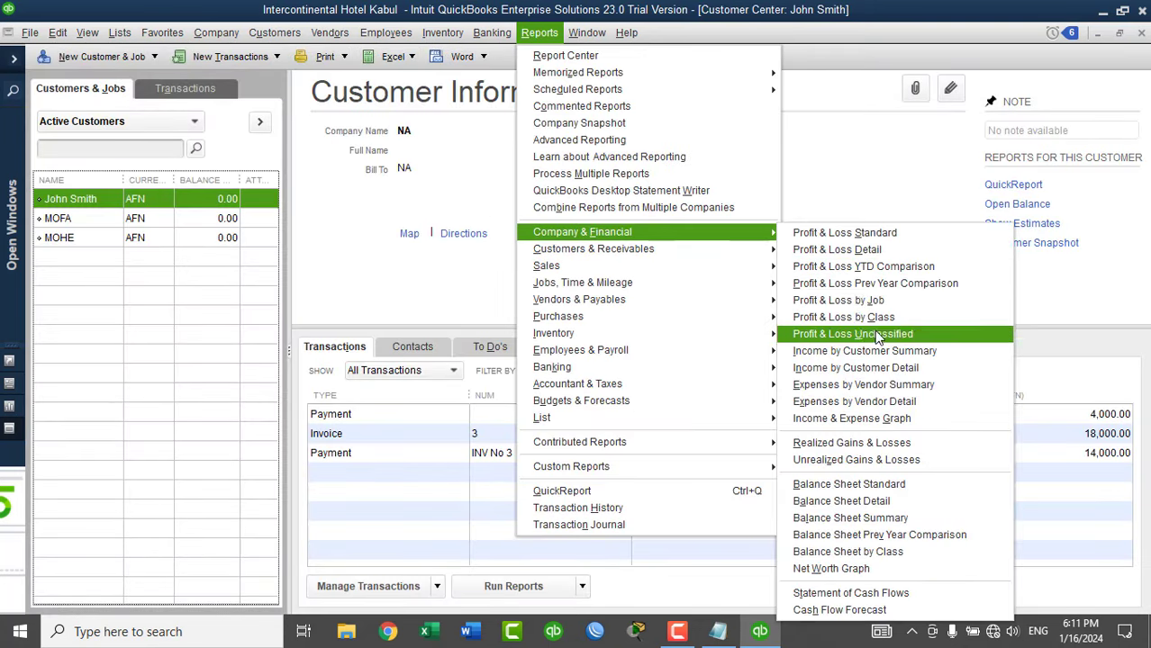
pyautogui.click(848, 485)
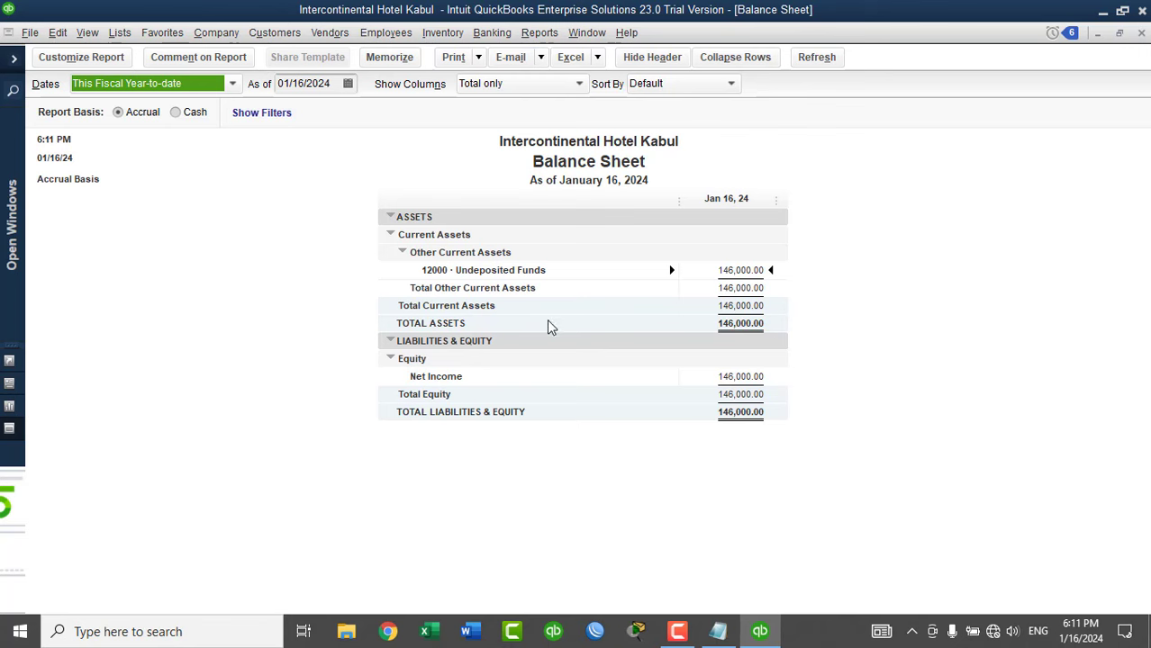
pyautogui.click(117, 86)
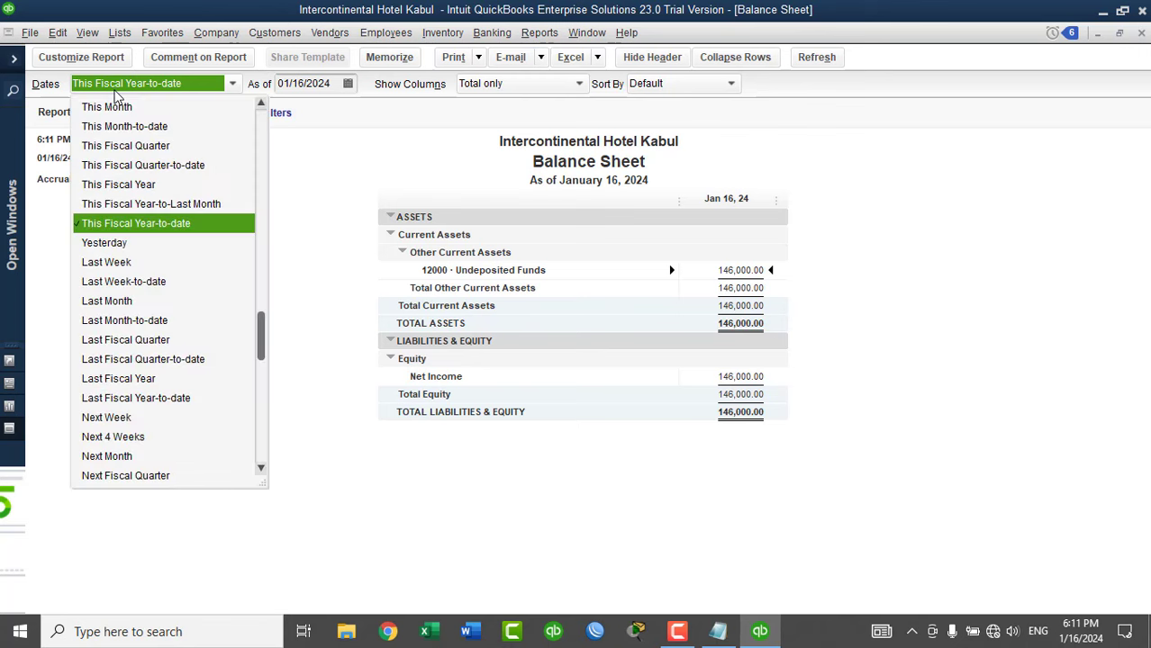
pyautogui.scroll(2, 180, 116)
pyautogui.click(154, 110)
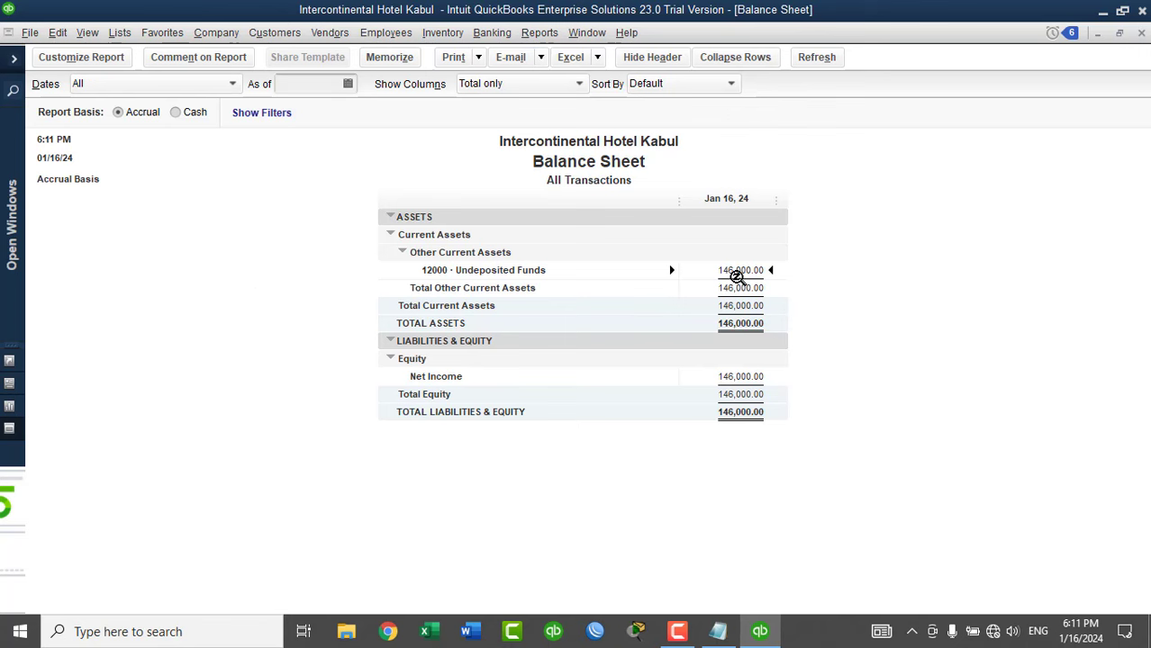
# Select all four received payments, including MOFA's, for a new deposit.
pyautogui.click(493, 36)
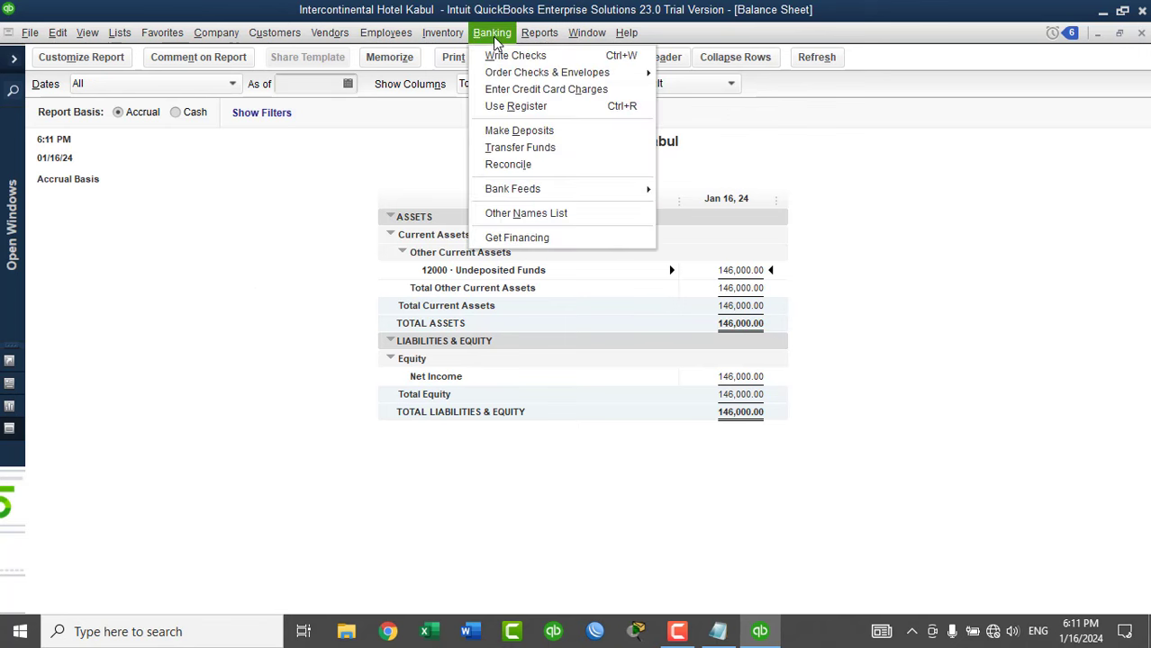
pyautogui.click(519, 131)
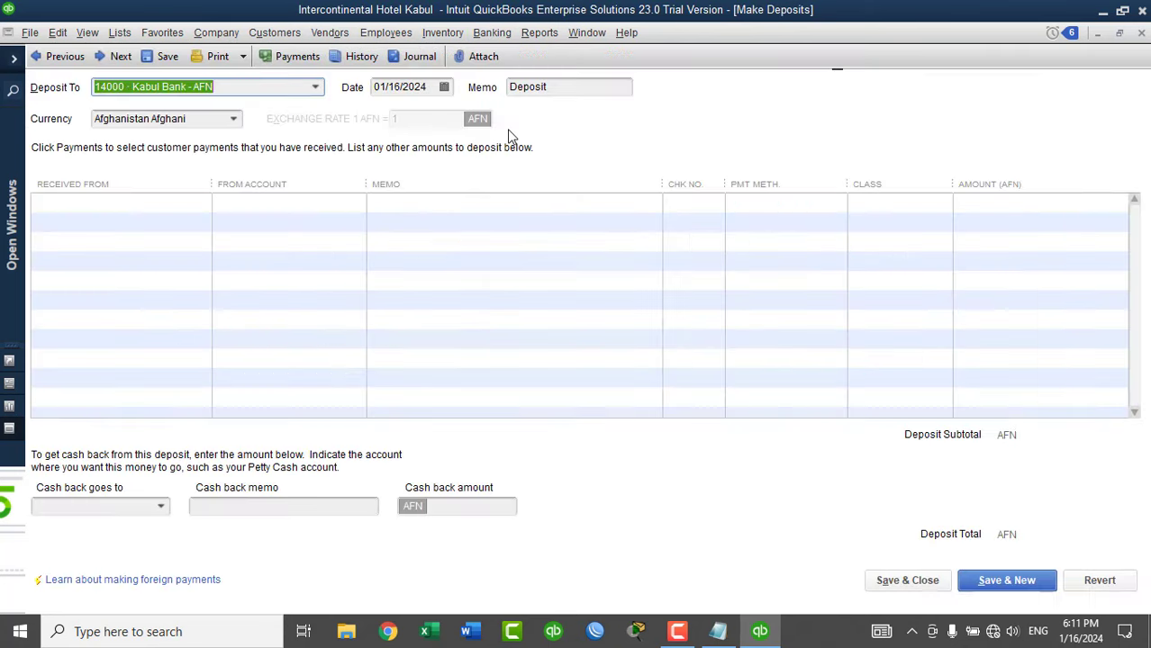
pyautogui.click(307, 226)
pyautogui.click(306, 244)
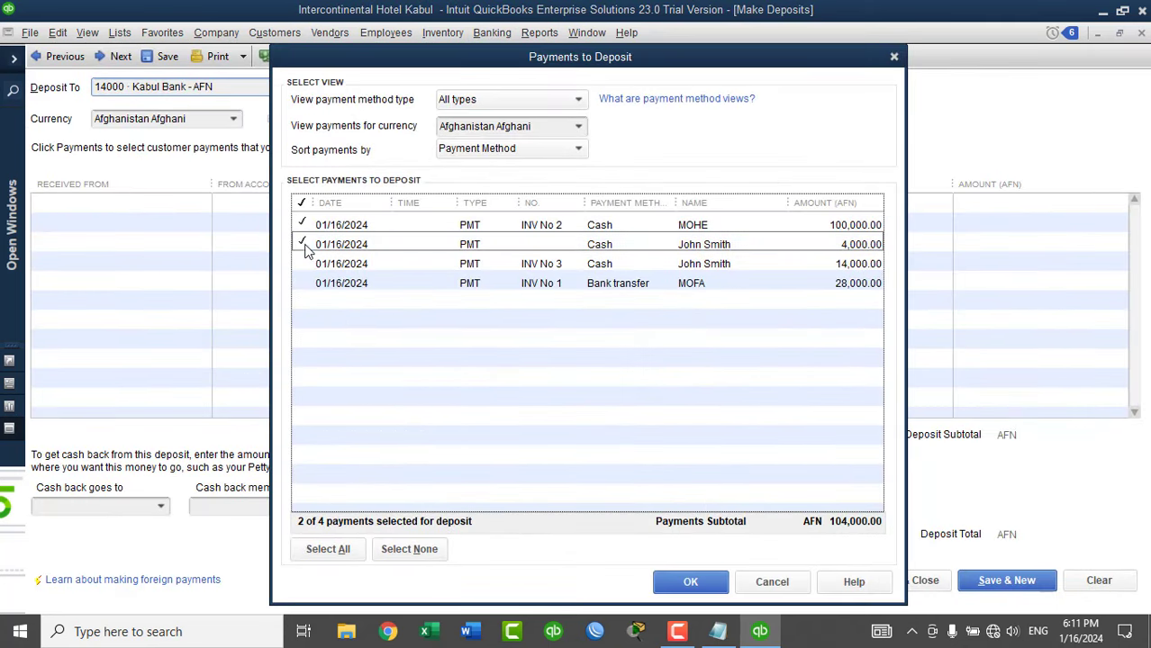
pyautogui.click(304, 263)
pyautogui.click(303, 282)
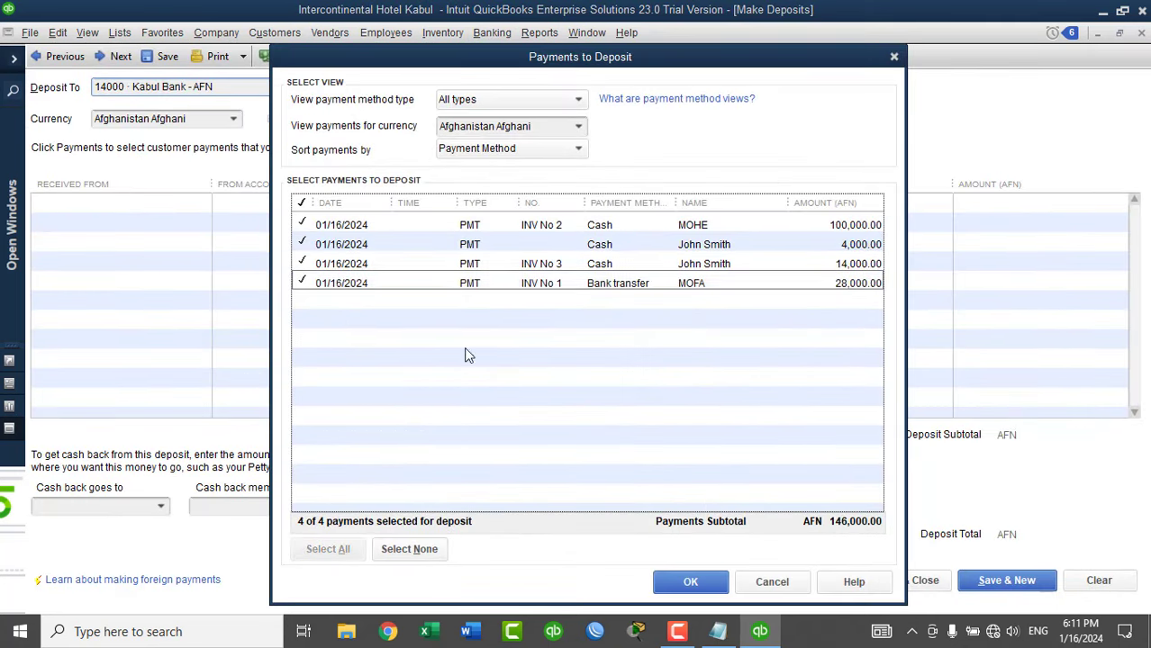
pyautogui.click(690, 581)
# Deposit them into 14400 Cash Account - AFN, turn off the default-account tip, and save.
pyautogui.click(317, 87)
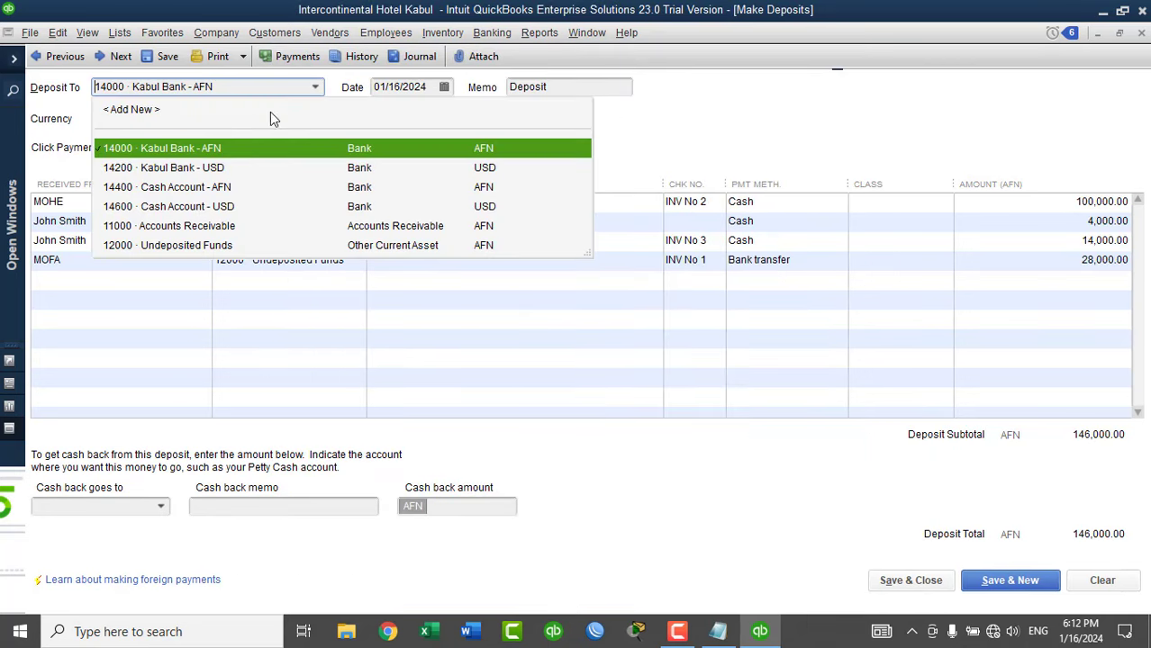
pyautogui.click(186, 191)
pyautogui.click(520, 263)
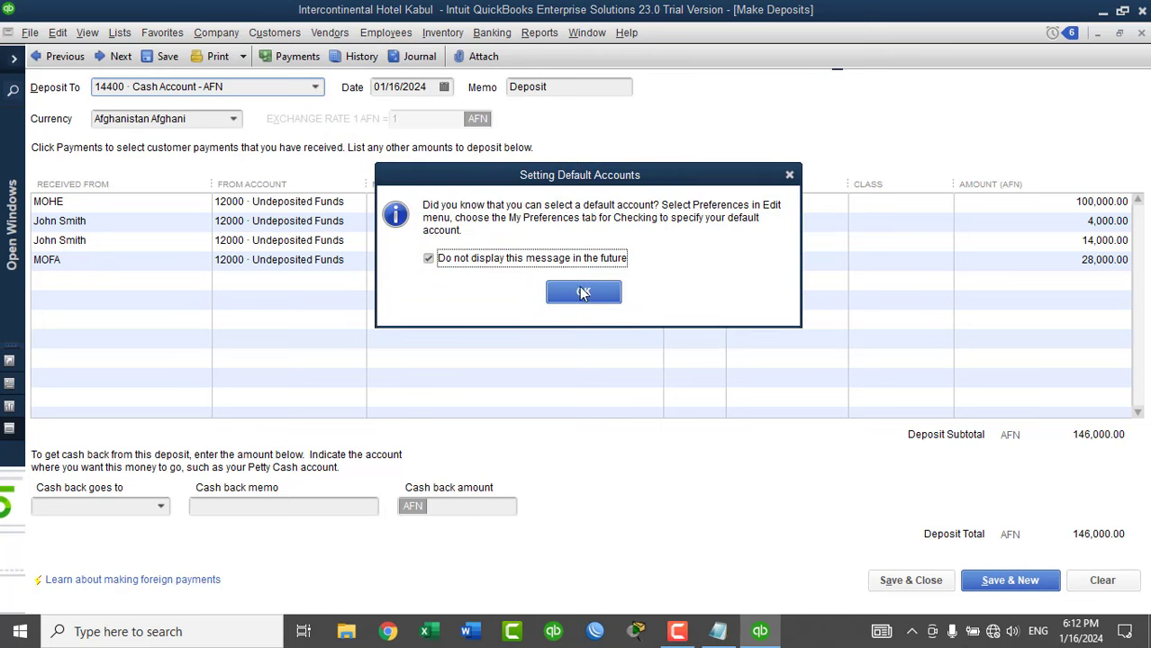
pyautogui.click(582, 292)
pyautogui.click(920, 585)
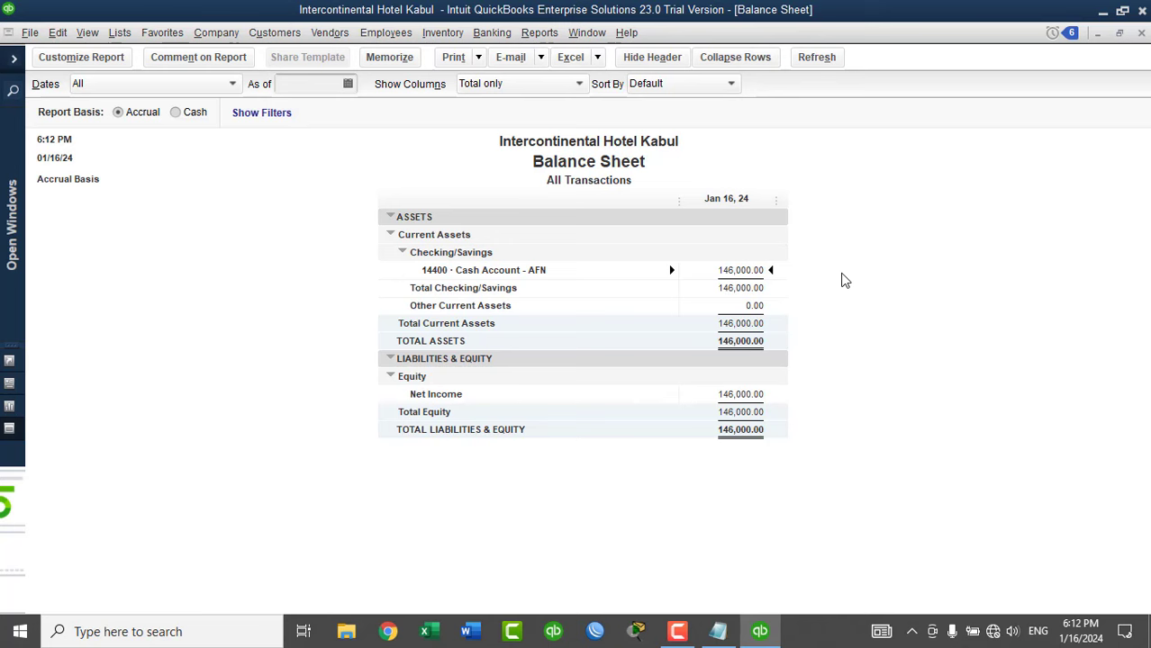
# Start a funds transfer dated 01/16/2024 from Cash Account - AFN to Kabul Bank - AFN.
pyautogui.click(491, 33)
pyautogui.click(519, 144)
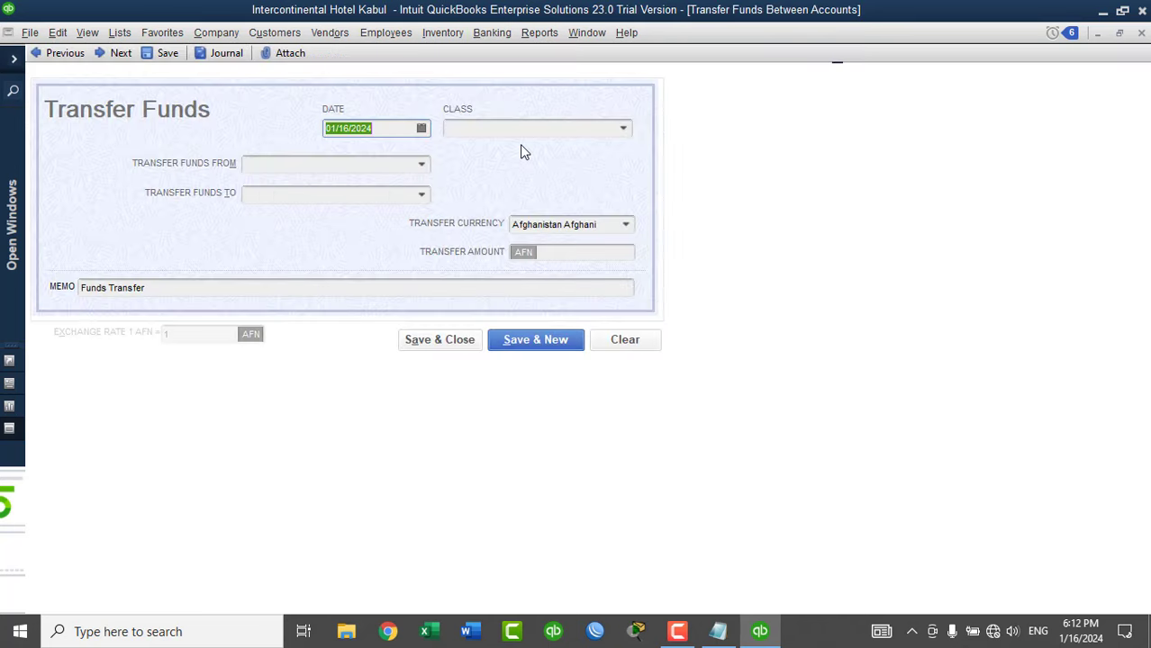
pyautogui.click(421, 130)
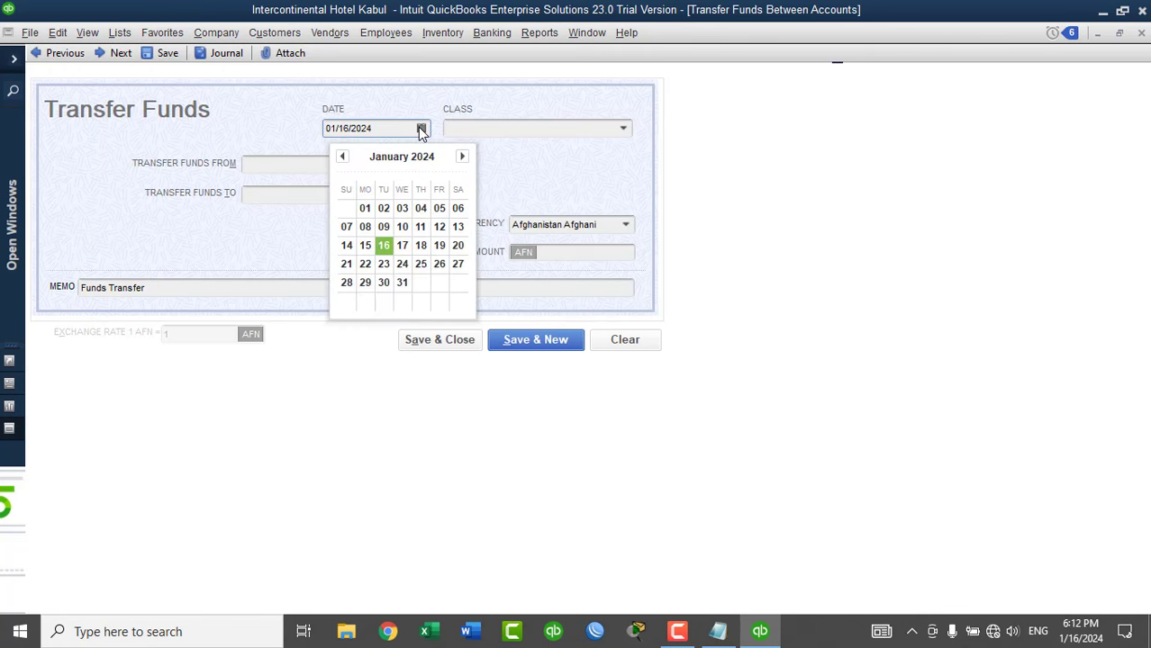
pyautogui.click(533, 155)
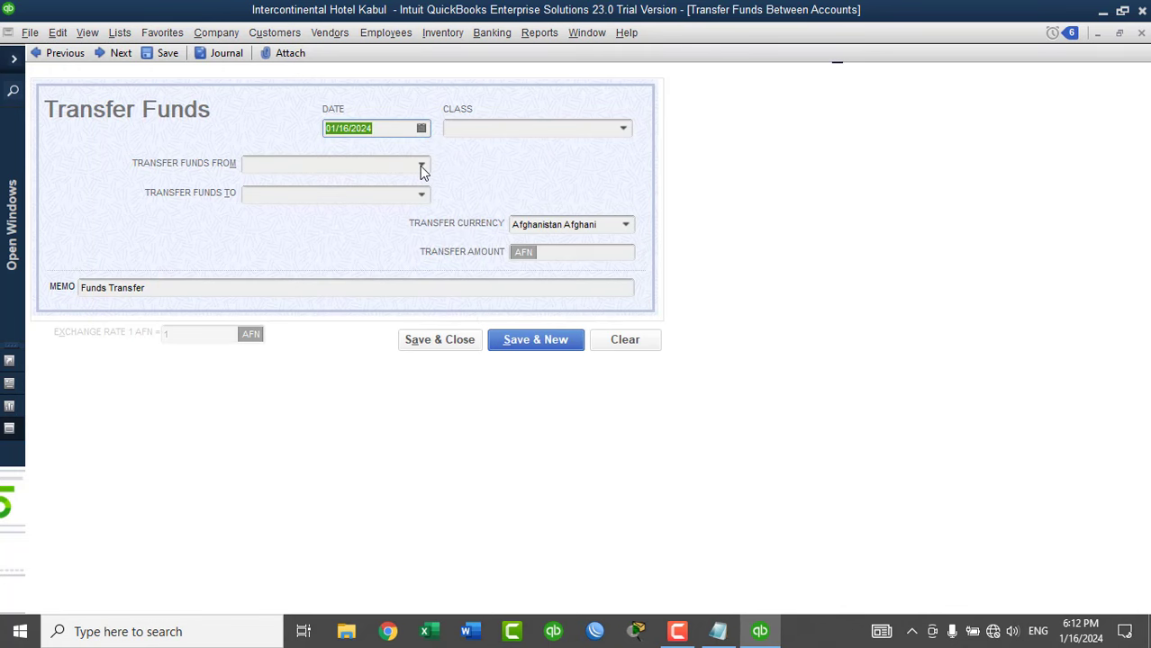
pyautogui.click(421, 168)
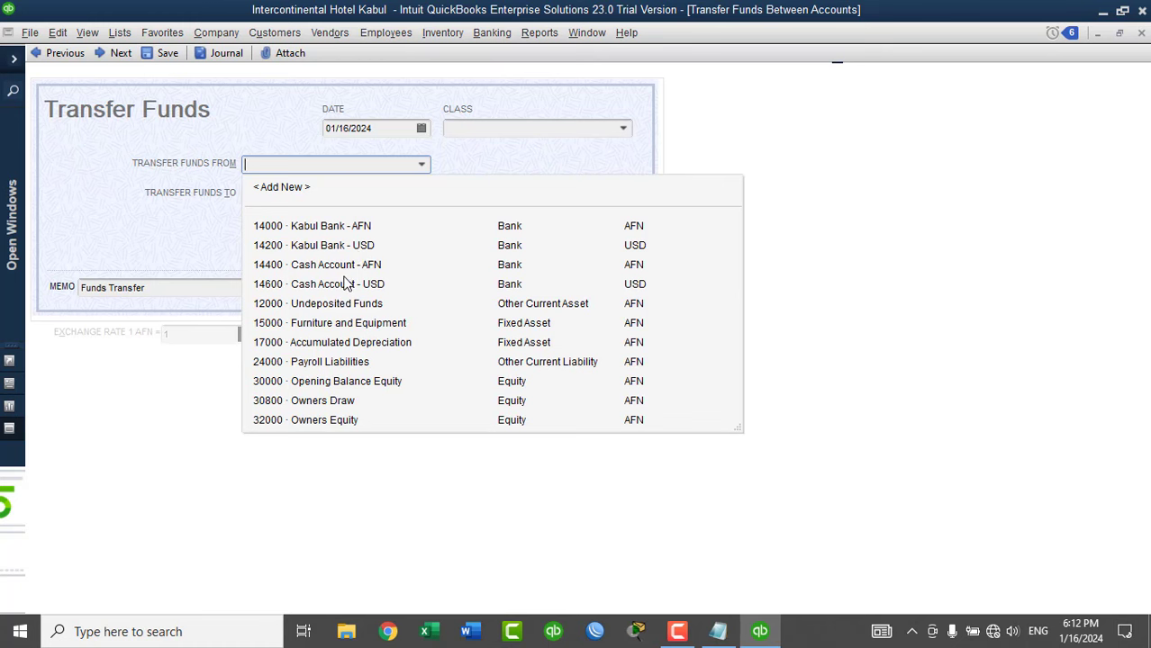
pyautogui.click(336, 266)
pyautogui.click(421, 194)
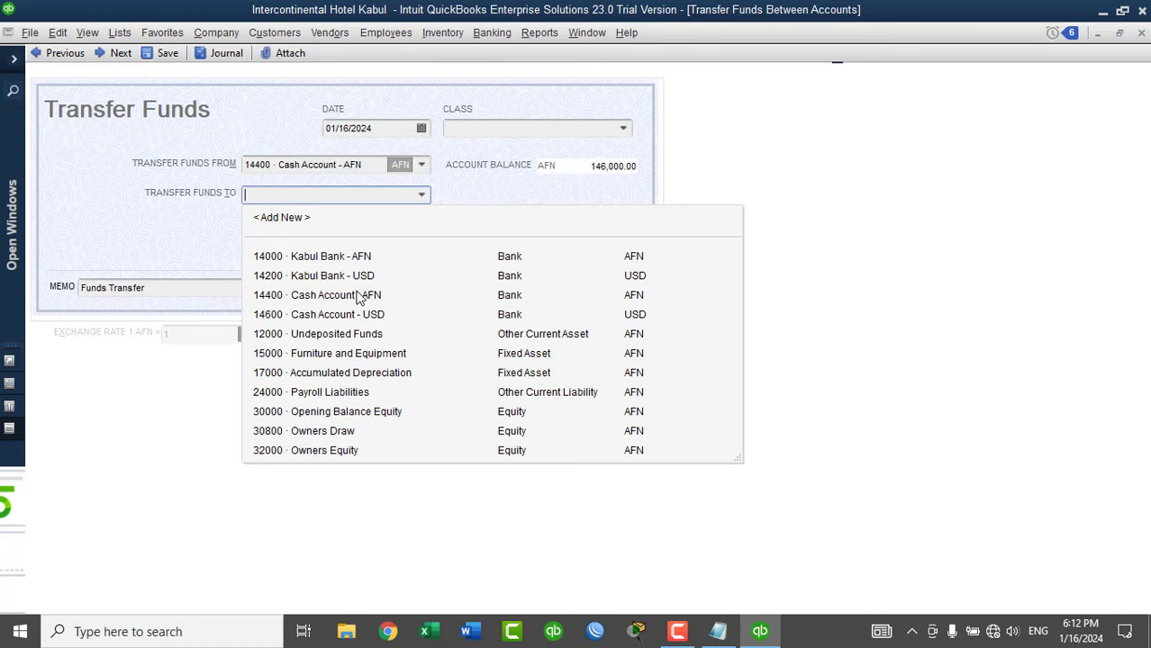
pyautogui.click(338, 258)
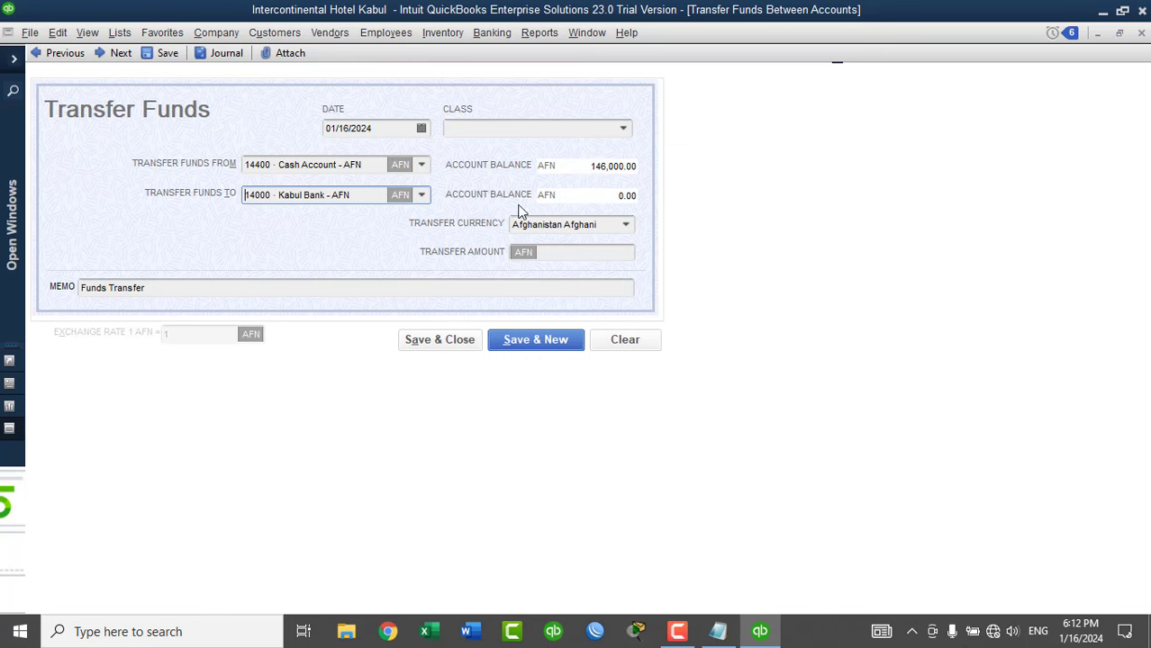
# Transfer 146,000 in Afghanistan Afghani with the default memo, saving without a class.
pyautogui.click(625, 224)
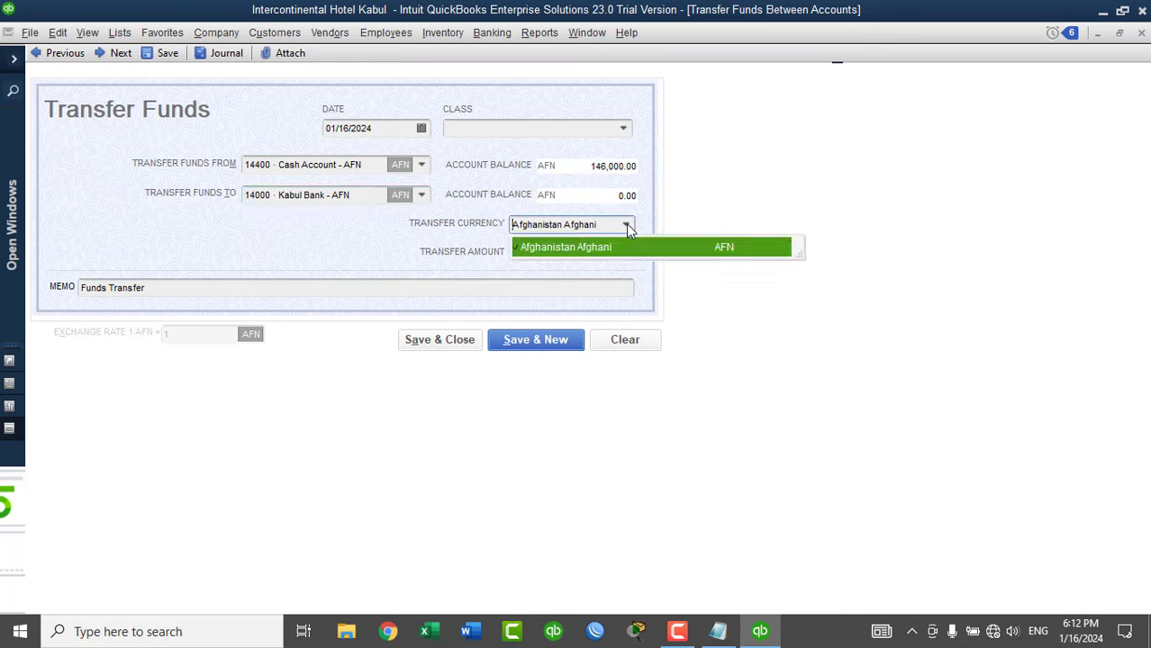
pyautogui.click(577, 249)
pyautogui.click(580, 253)
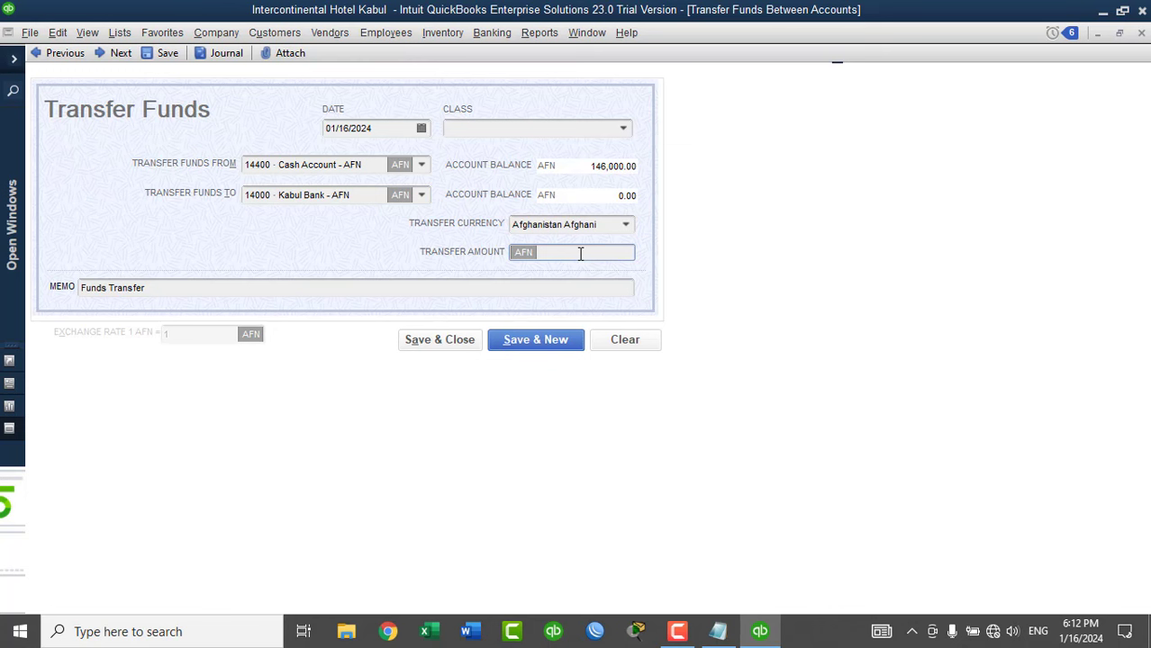
pyautogui.write('146,000')
pyautogui.press('Tab')
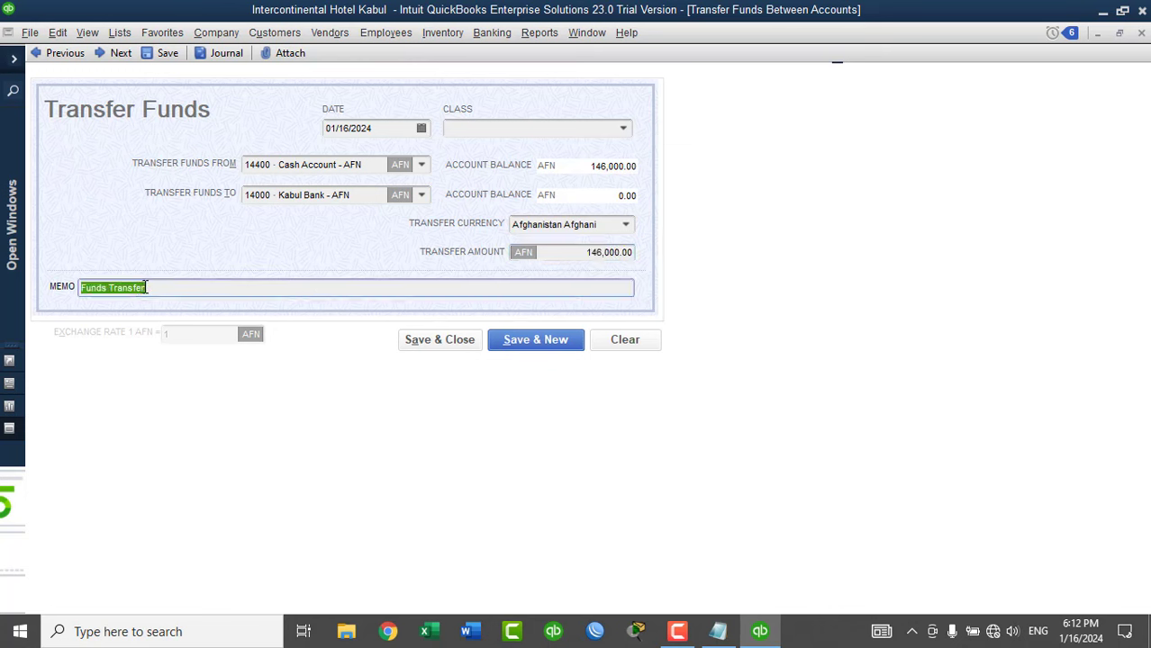
pyautogui.click(155, 287)
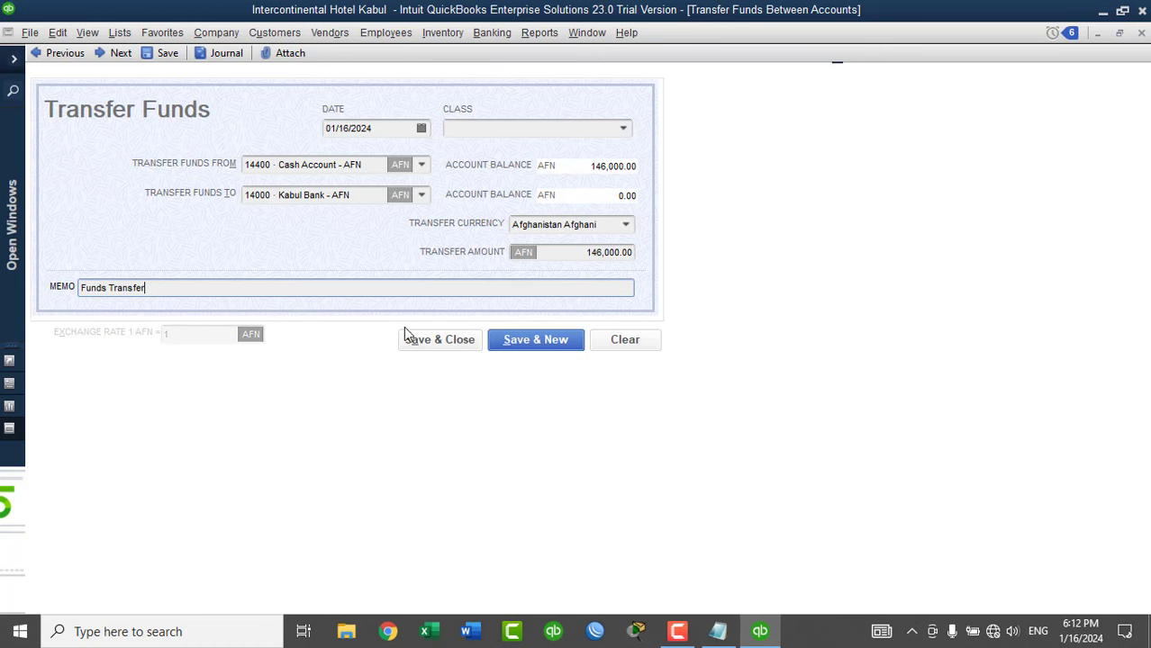
pyautogui.click(452, 340)
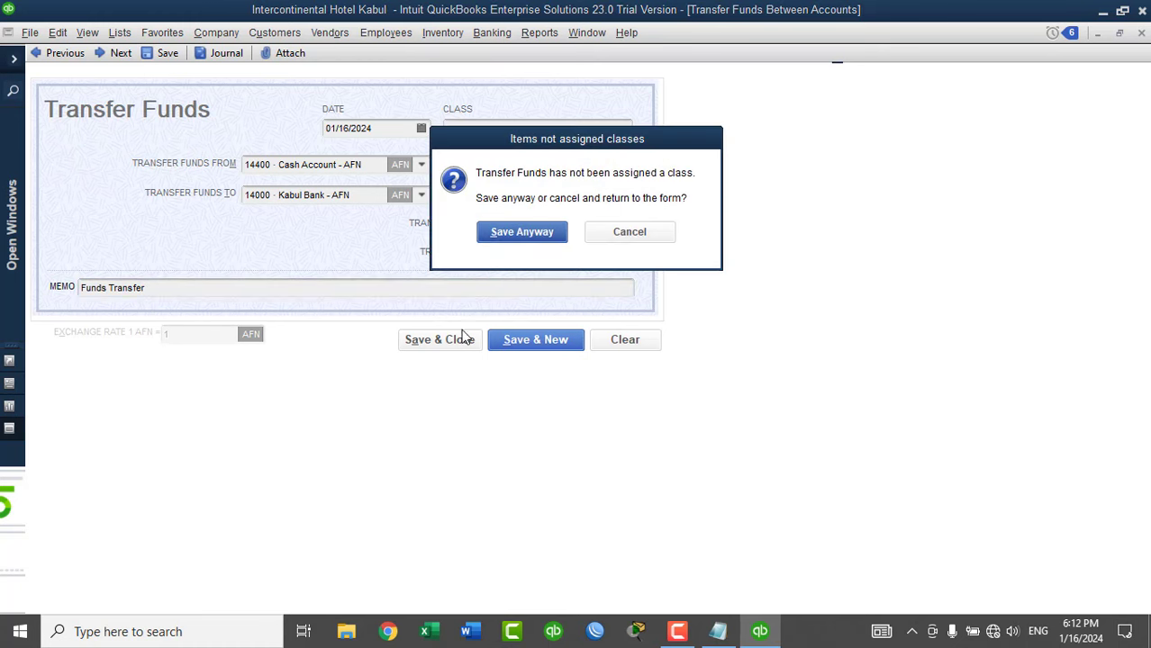
pyautogui.click(629, 233)
pyautogui.click(625, 129)
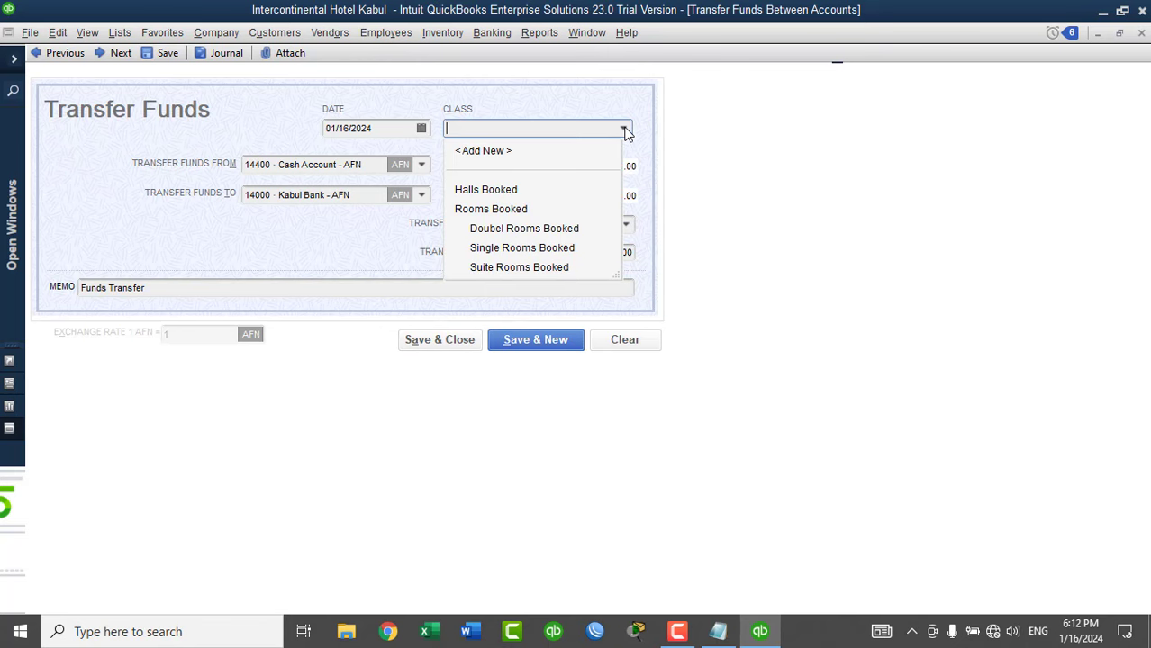
pyautogui.click(625, 128)
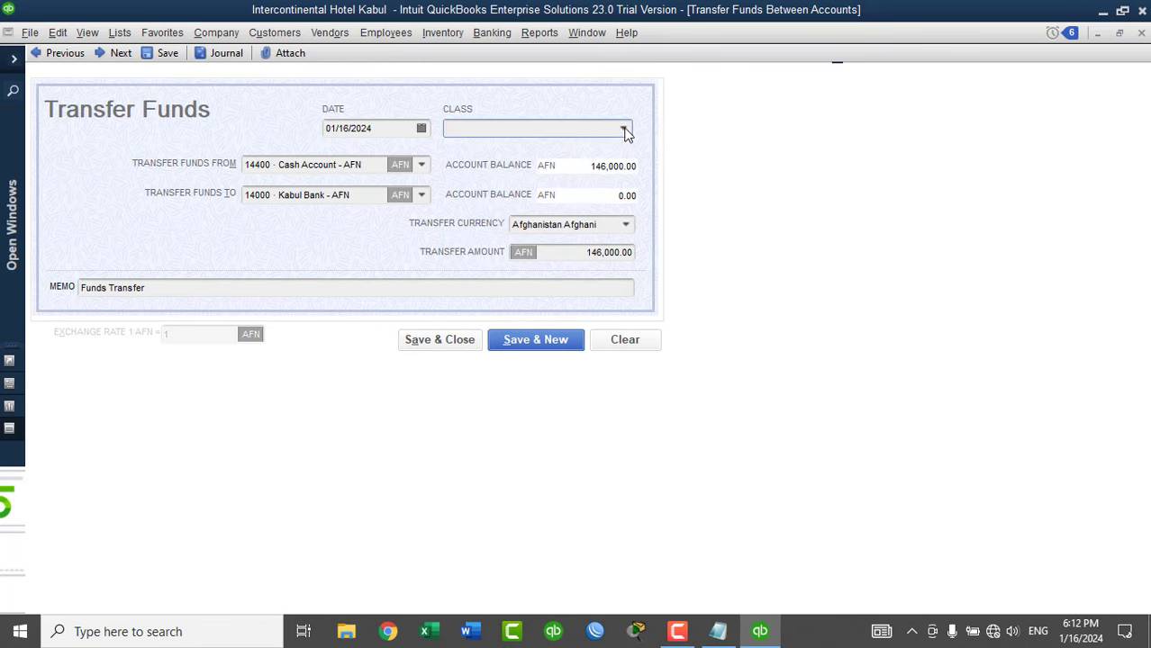
pyautogui.click(455, 341)
pyautogui.click(506, 236)
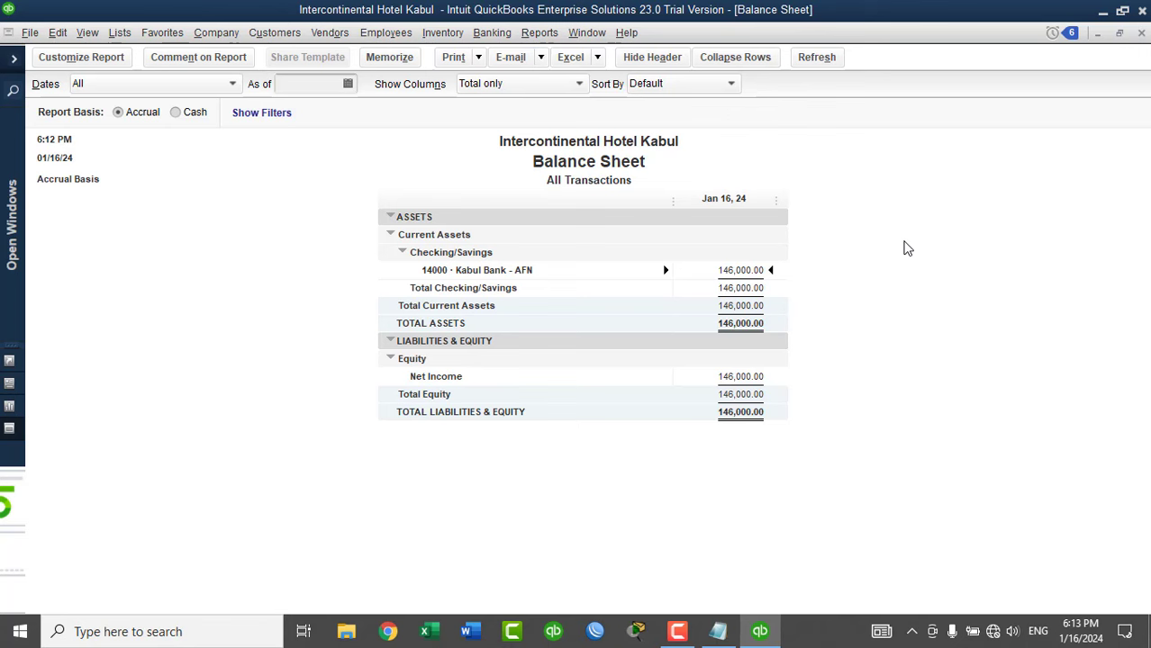
# Close the Balance Sheet without memorizing it, disabling the memorize prompt.
pyautogui.click(1141, 33)
pyautogui.click(551, 260)
pyautogui.click(575, 290)
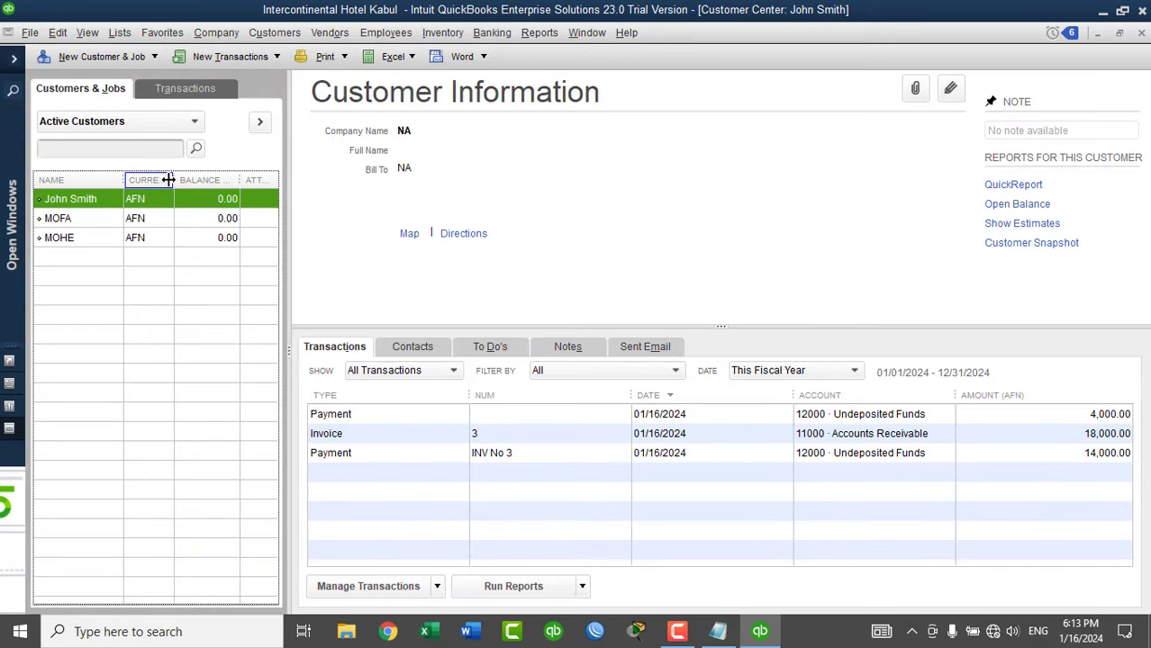
# Select customer MOFA in the Customer Center and start a new invoice for them.
pyautogui.doubleClick(175, 180)
pyautogui.doubleClick(126, 180)
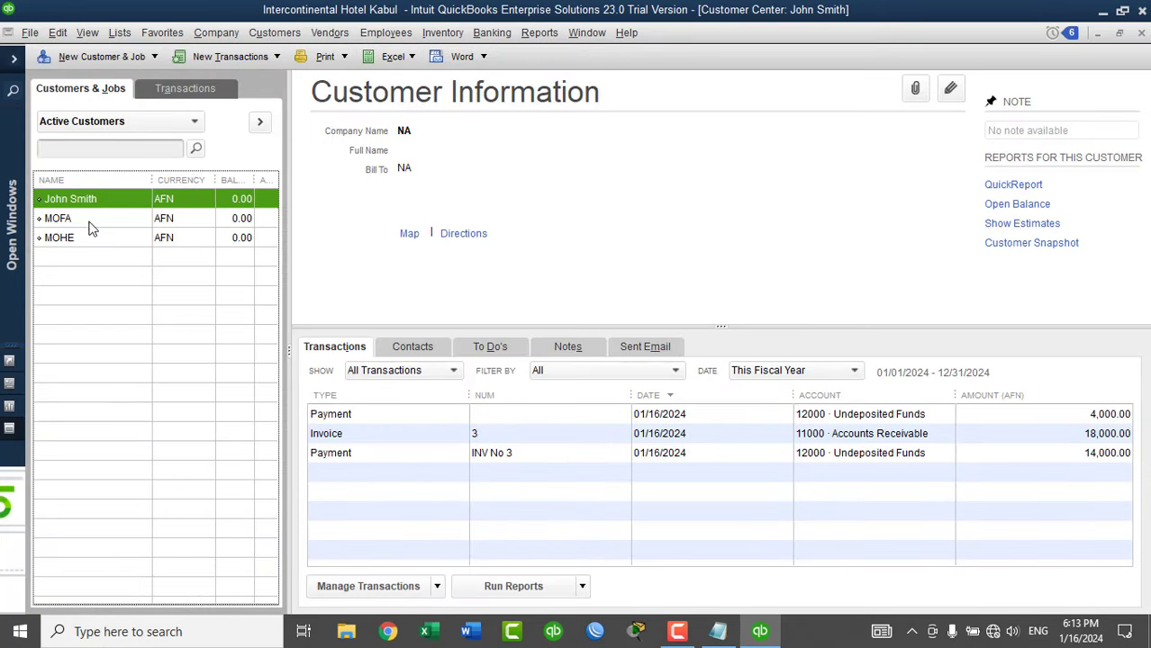
pyautogui.click(81, 220)
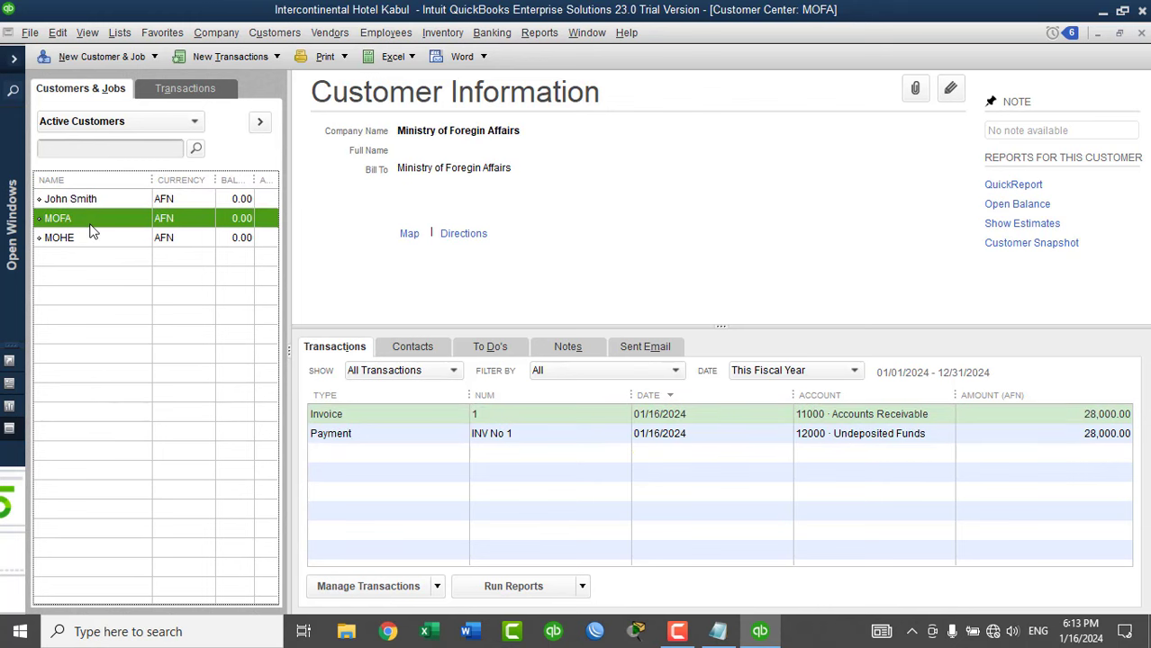
pyautogui.click(236, 59)
pyautogui.click(233, 113)
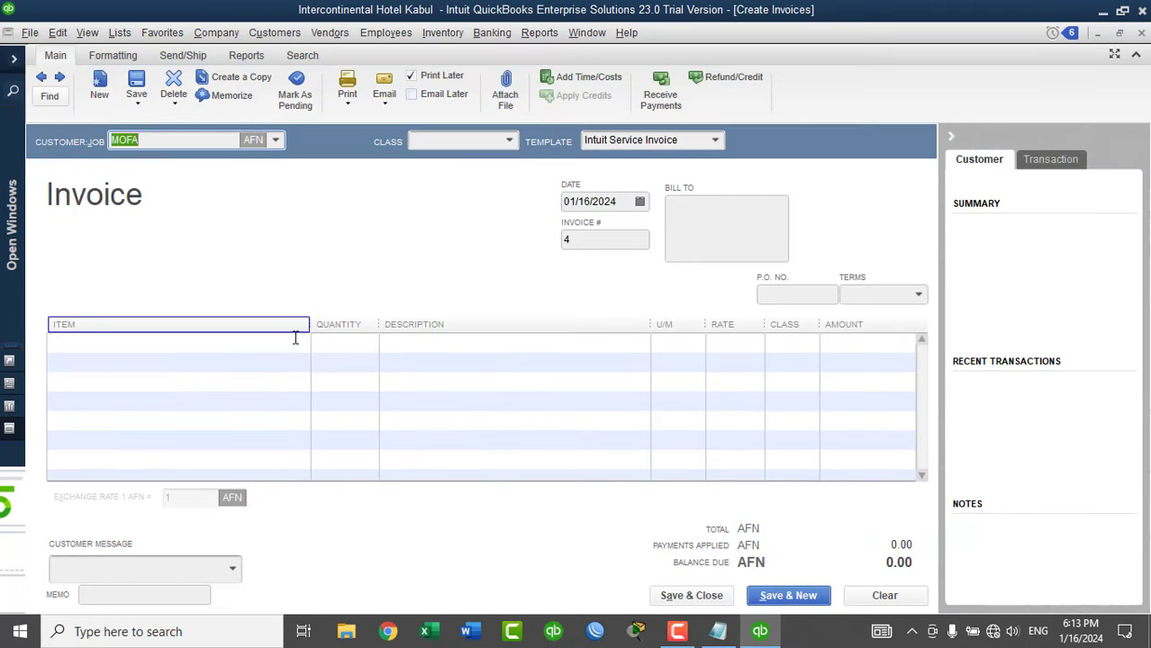
# Add Bamyan Hall, Kabul VIP Hall and Kandahar Hall as the three invoice lines.
pyautogui.click(294, 339)
pyautogui.click(301, 344)
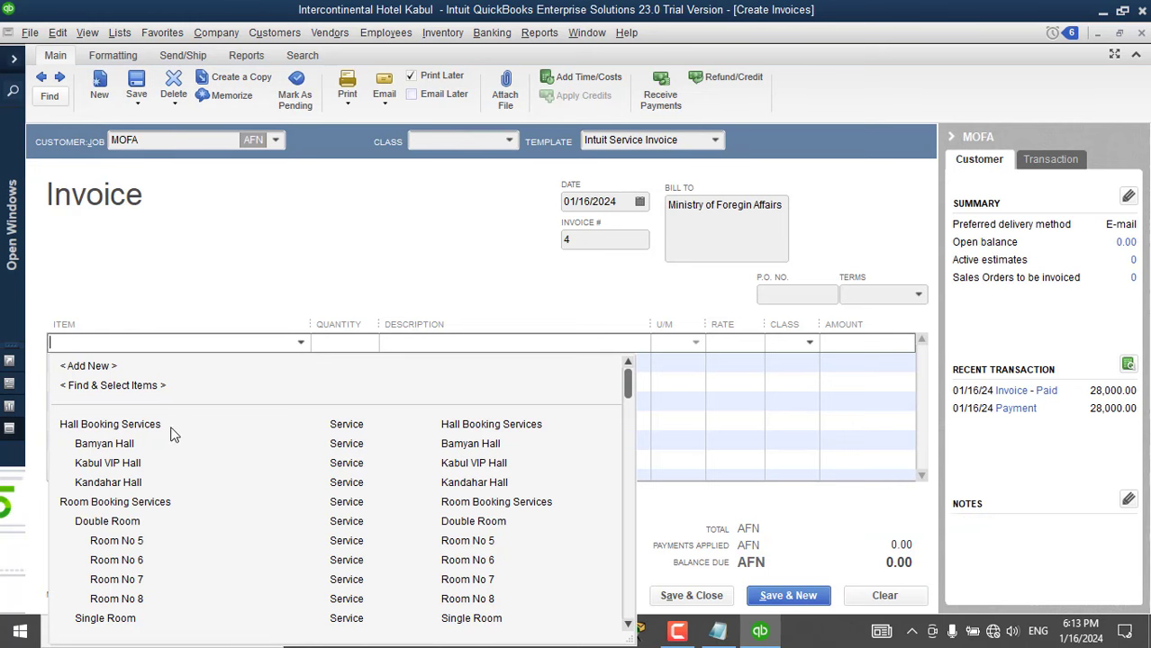
pyautogui.click(144, 444)
pyautogui.click(256, 363)
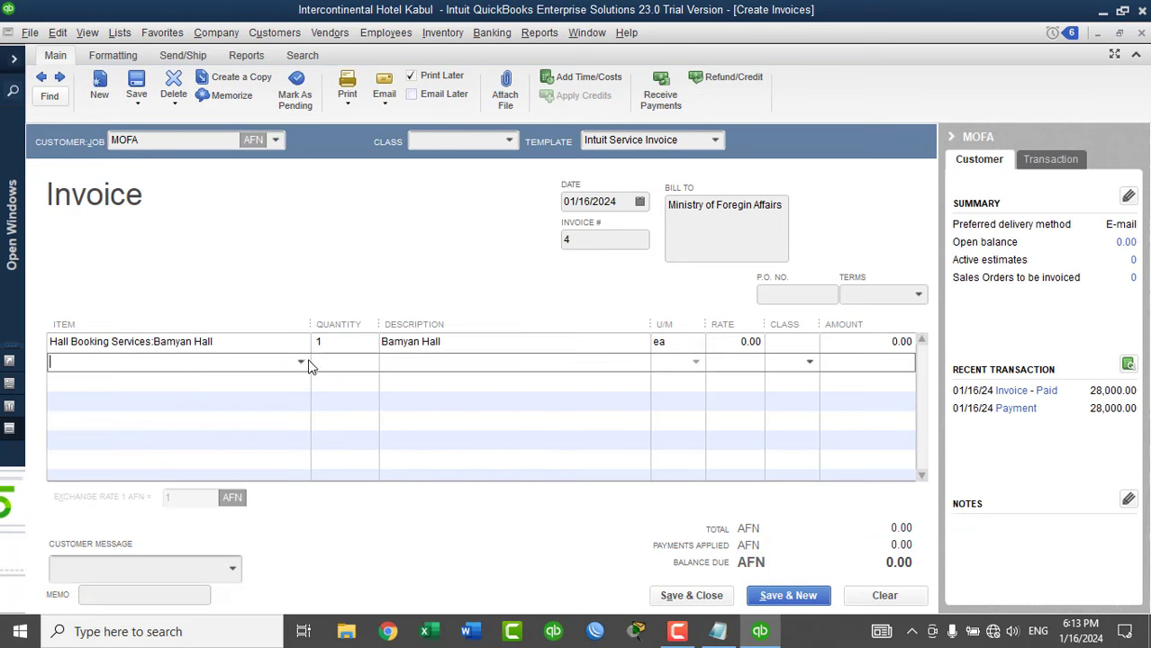
pyautogui.click(307, 363)
pyautogui.click(149, 487)
pyautogui.click(303, 385)
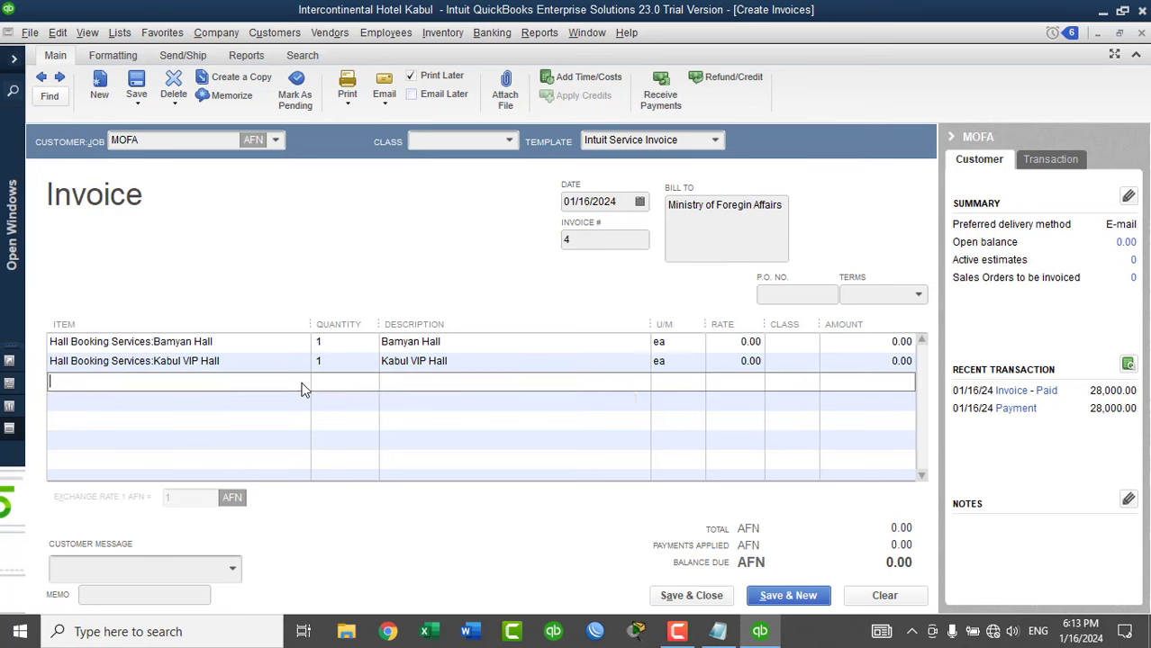
pyautogui.click(303, 388)
pyautogui.click(144, 447)
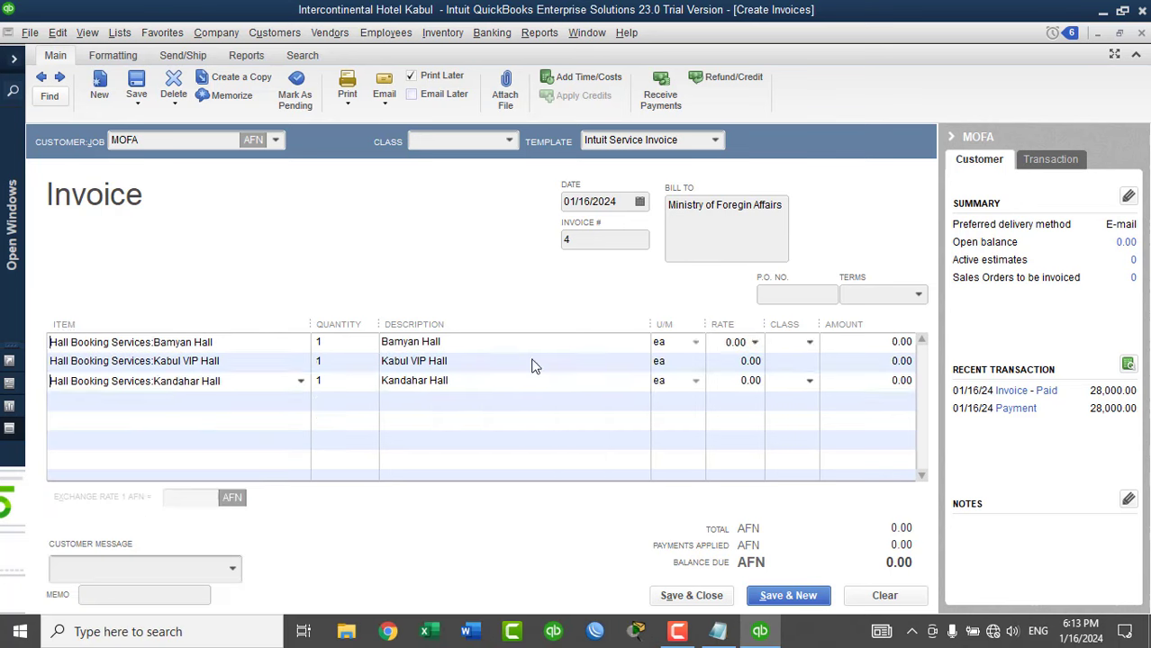
# Set the hall rates to 20,000, 30,000 and 50,000.
pyautogui.click(735, 342)
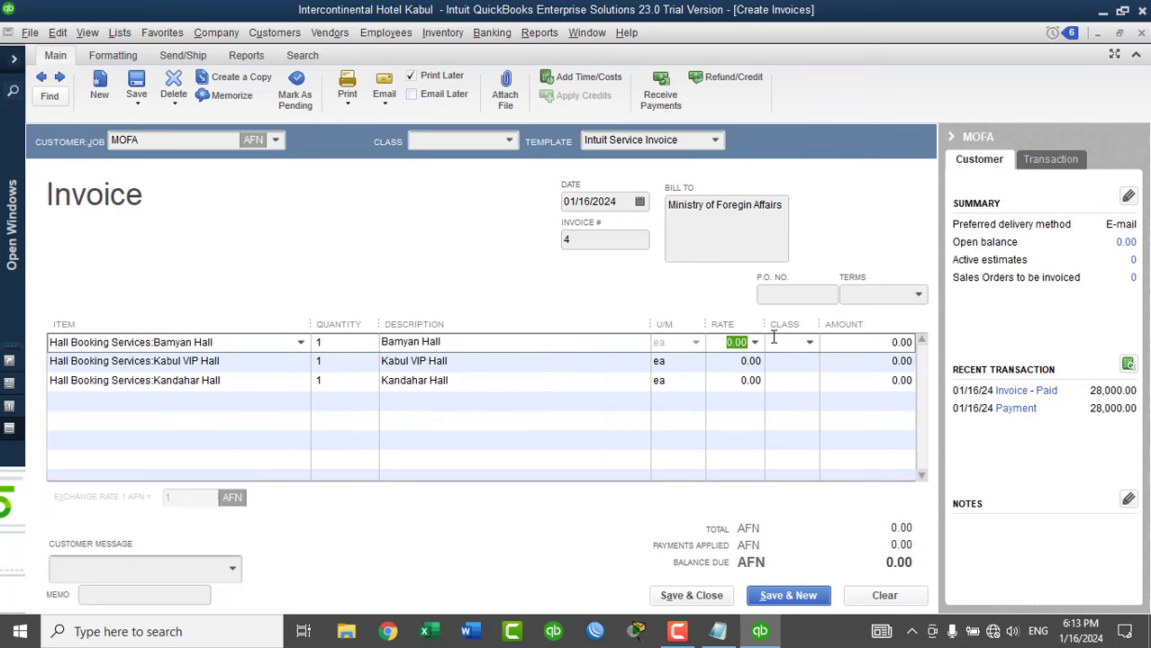
pyautogui.write('20,000')
pyautogui.press('Down')
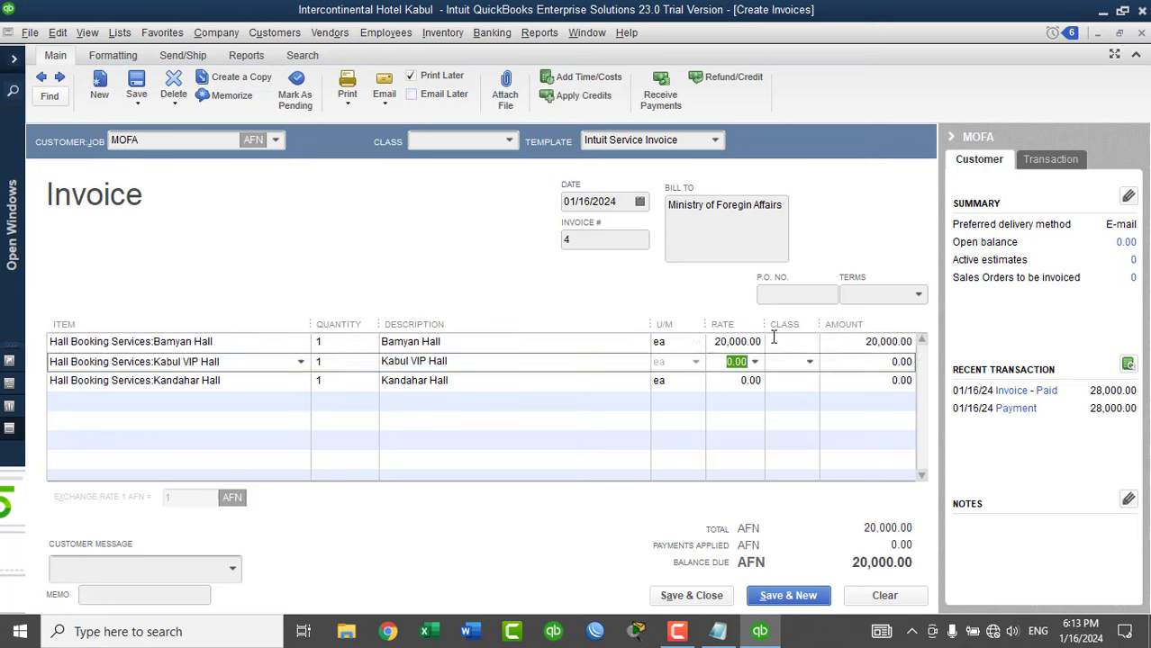
pyautogui.write('30000')
pyautogui.press('Down')
pyautogui.write('50000')
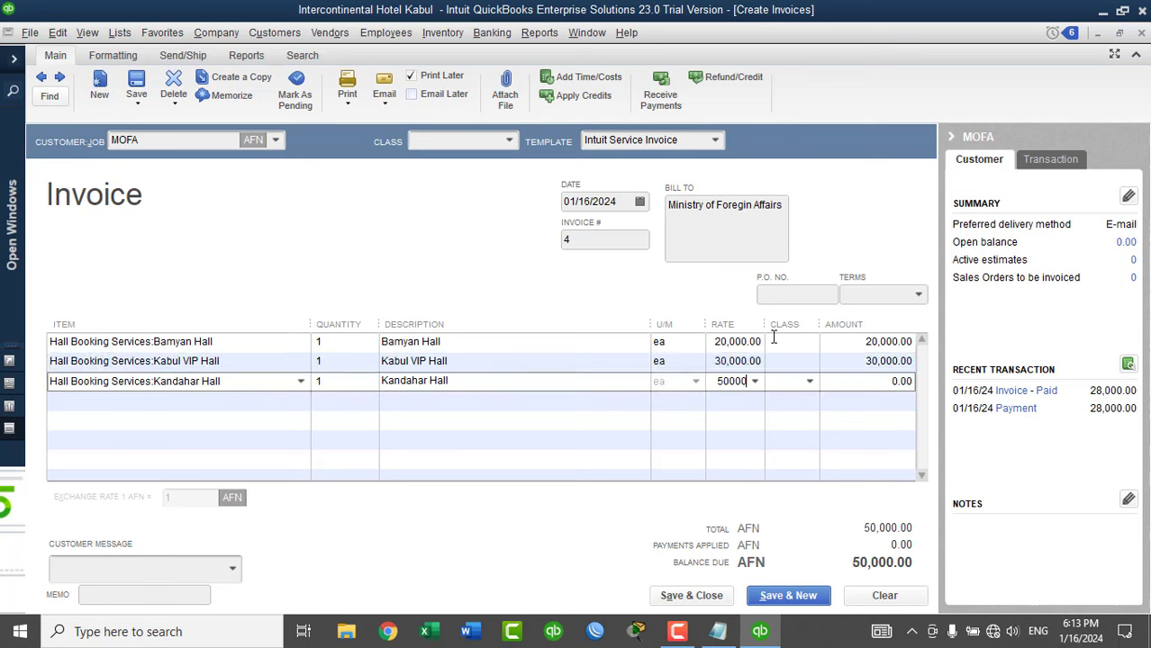
pyautogui.press('Down')
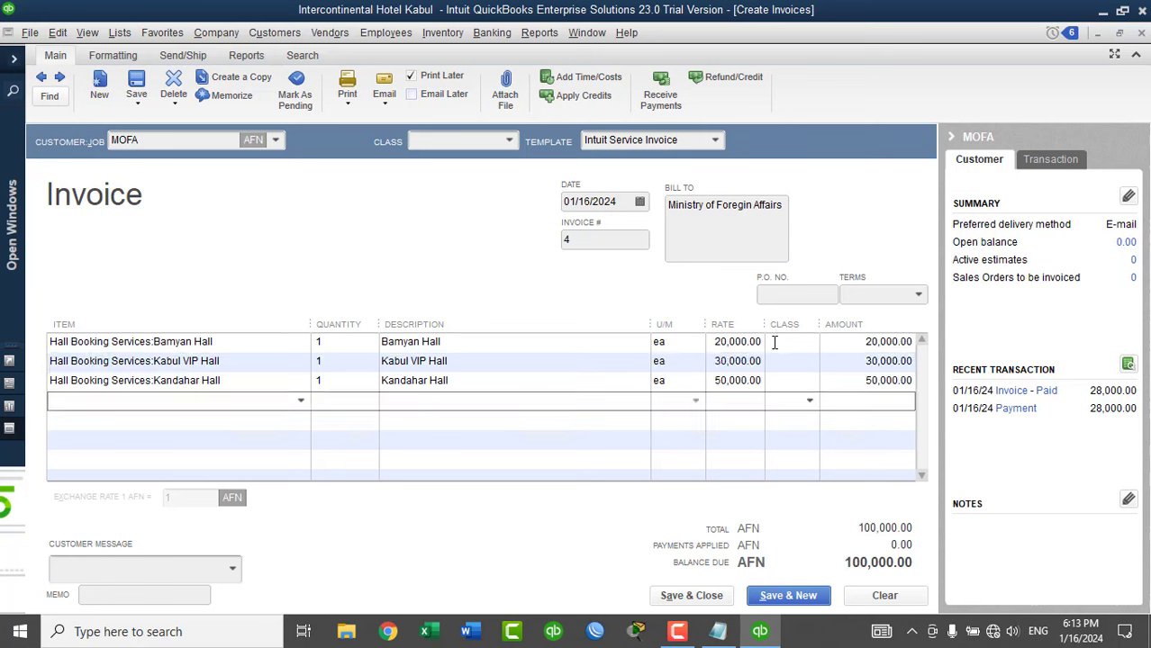
# Assign the Halls Booked class to all three hall lines.
pyautogui.click(773, 342)
pyautogui.click(771, 365)
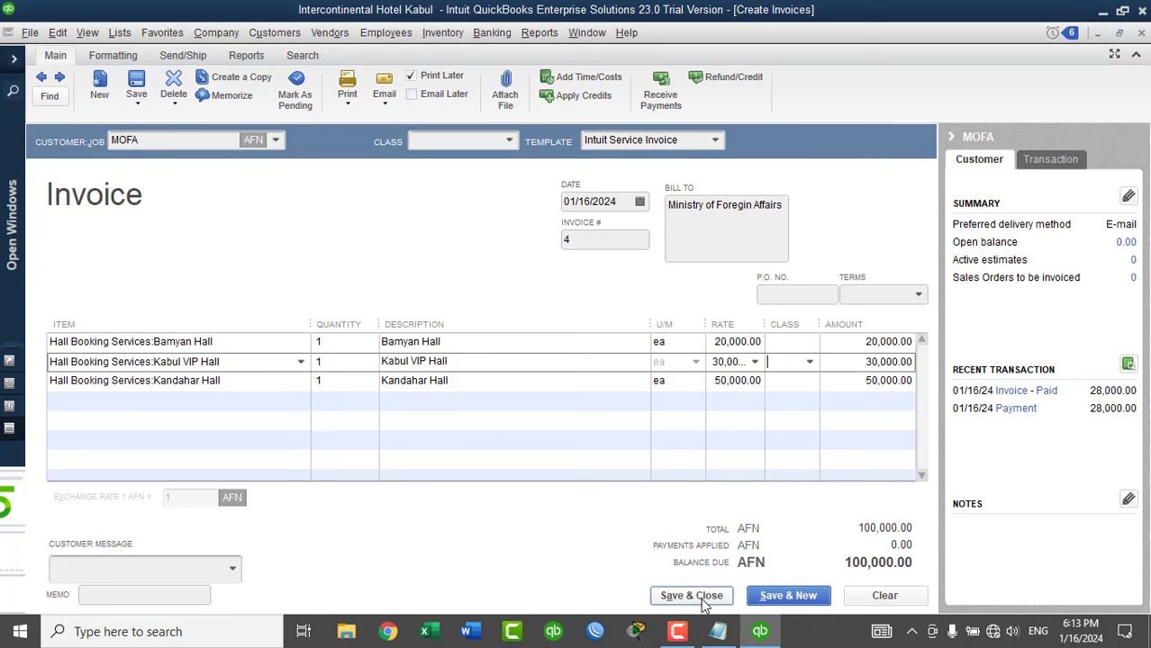
pyautogui.click(792, 341)
pyautogui.click(811, 344)
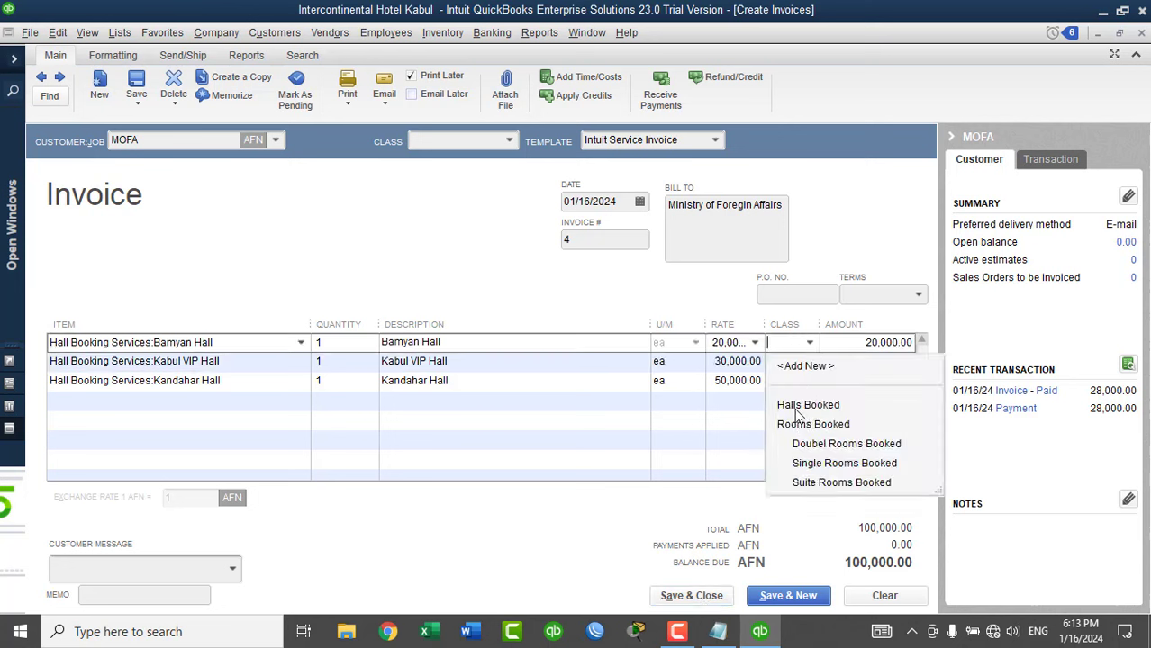
pyautogui.click(798, 407)
pyautogui.click(805, 360)
pyautogui.click(810, 361)
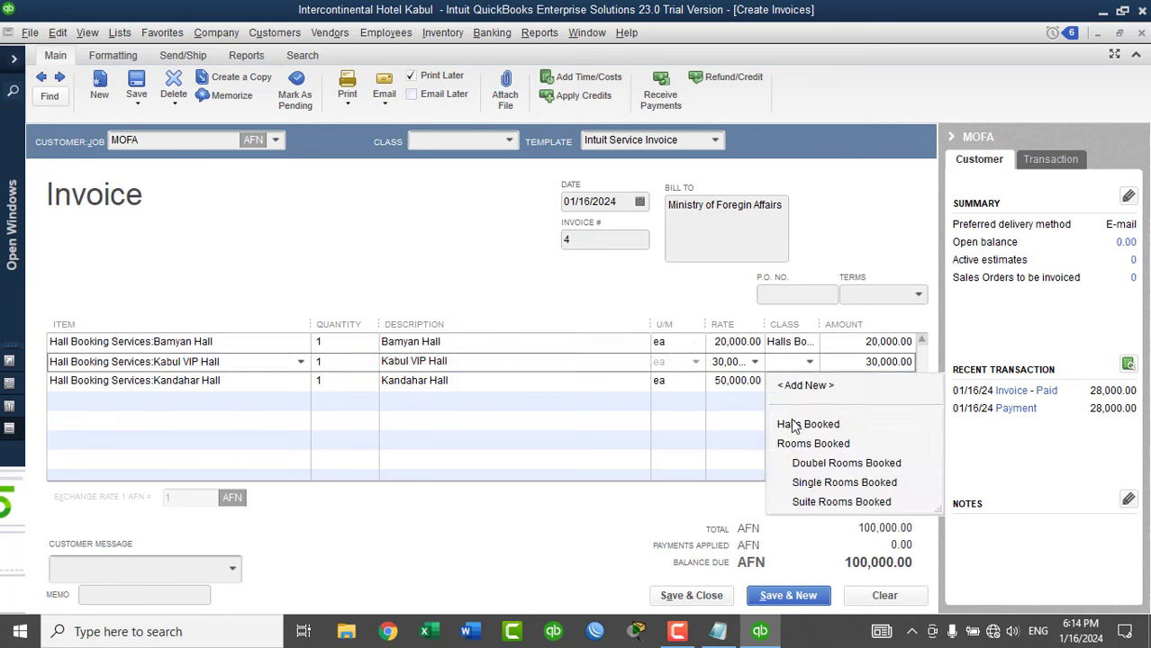
pyautogui.click(797, 420)
pyautogui.click(796, 379)
pyautogui.click(808, 380)
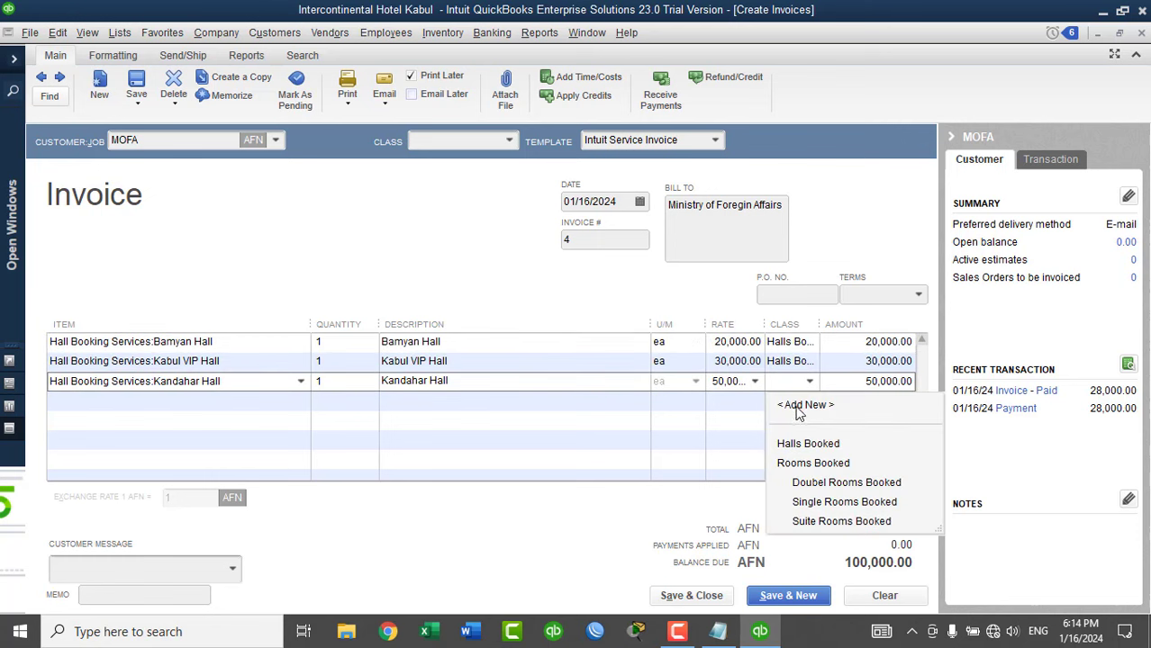
pyautogui.click(797, 440)
# Save invoice 4, ignoring the spell-check flags on Bamyan and Kandahar.
pyautogui.click(686, 596)
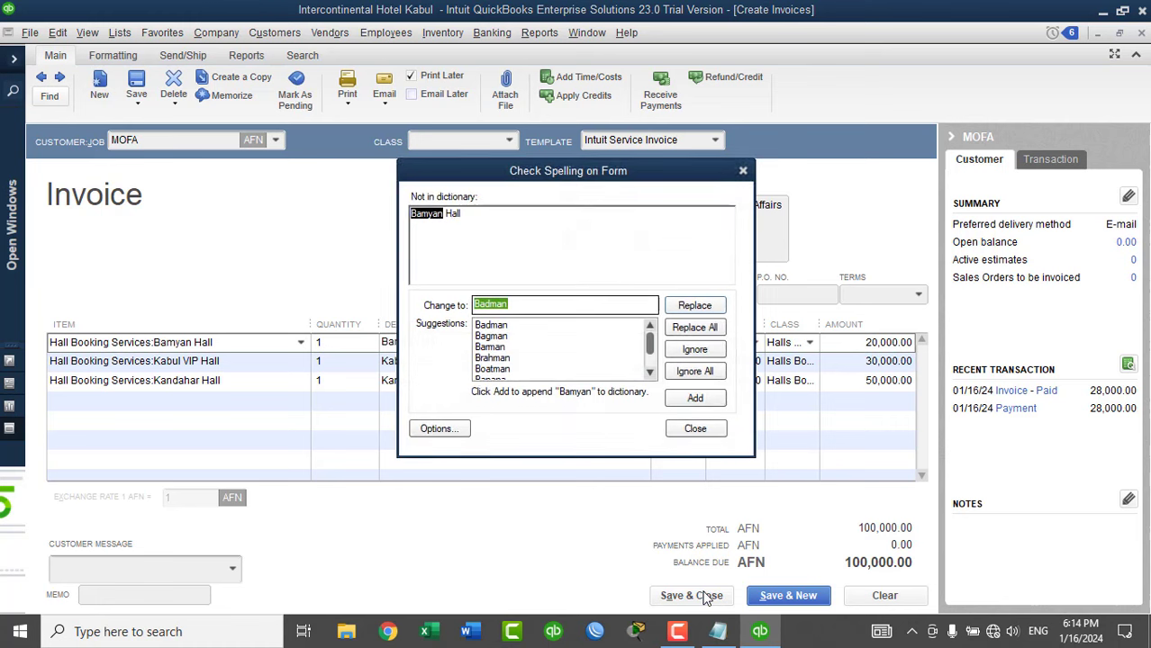
pyautogui.click(694, 372)
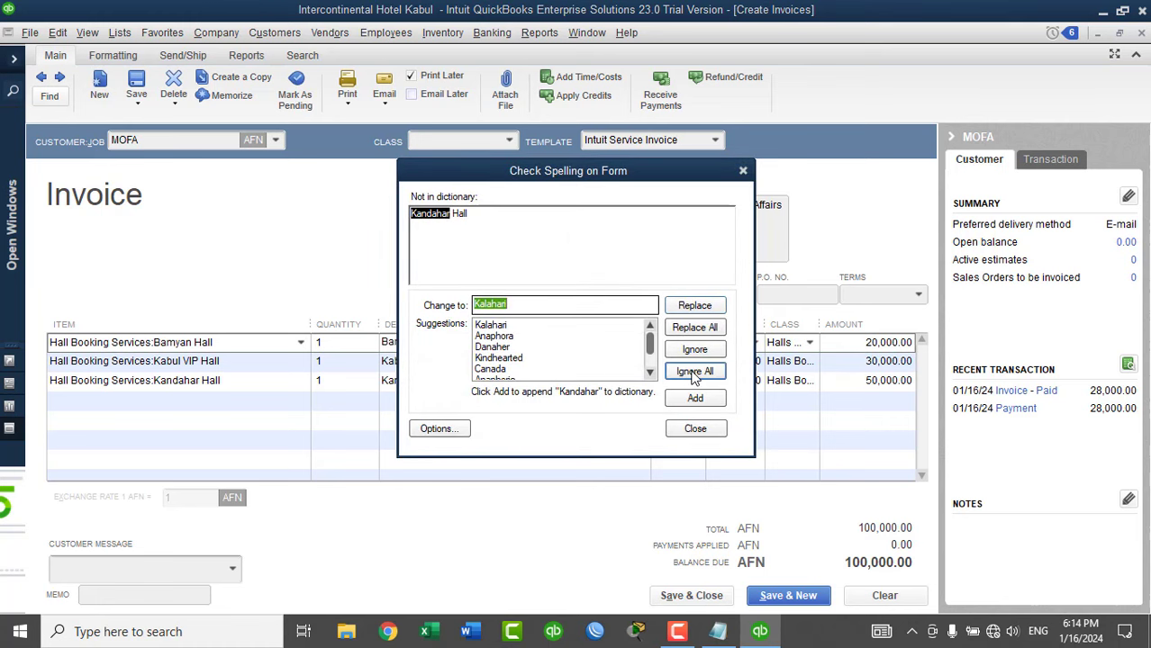
pyautogui.click(694, 373)
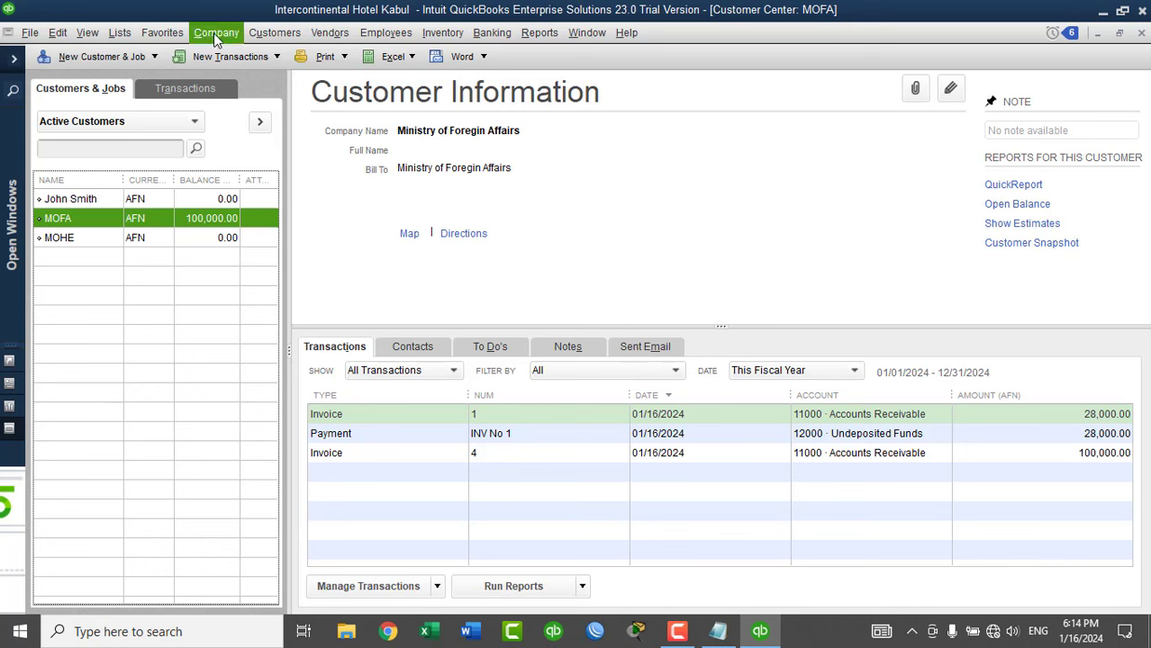
# Start a customer payment applied to invoice 4 using the Bank transfer method.
pyautogui.click(272, 33)
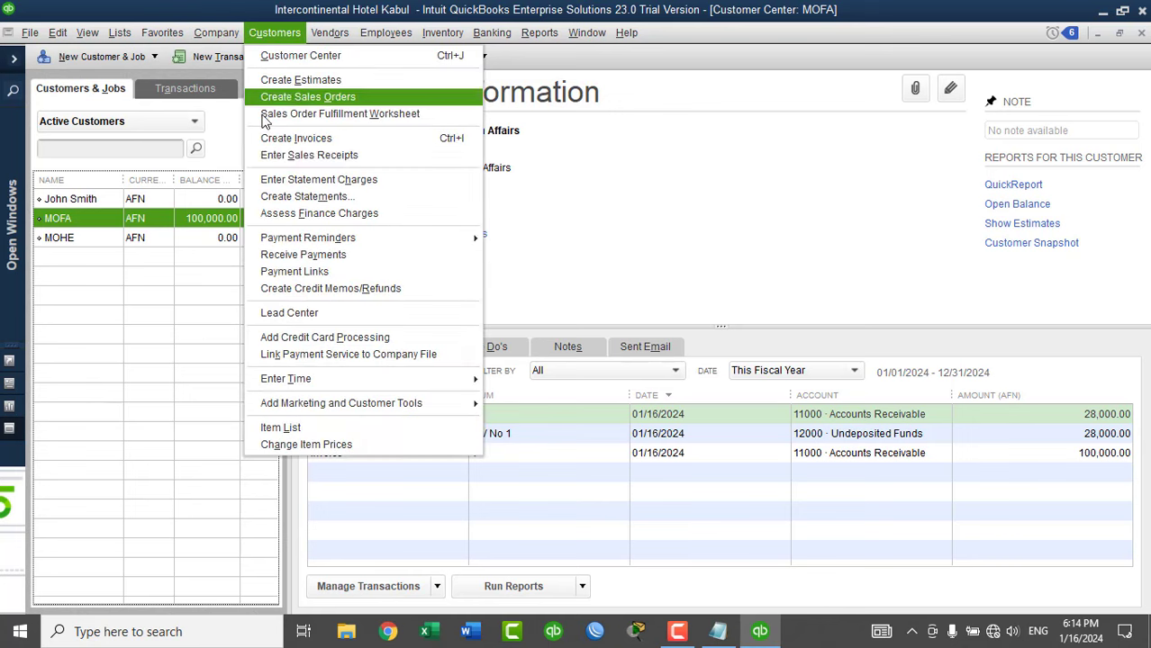
pyautogui.click(313, 256)
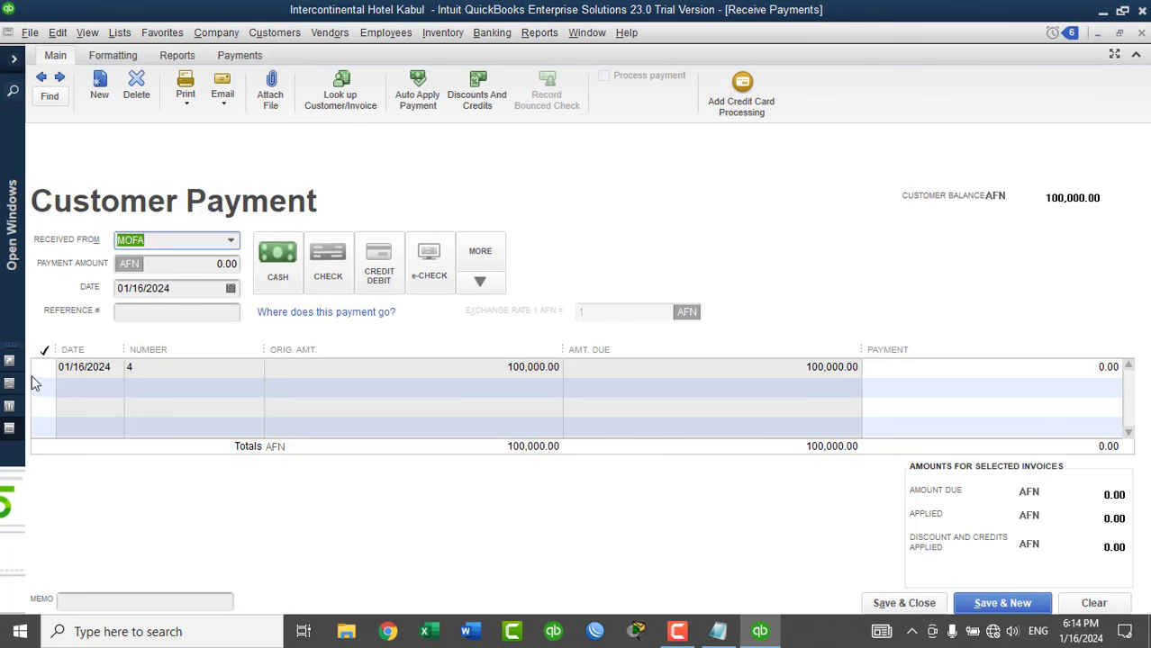
pyautogui.click(45, 368)
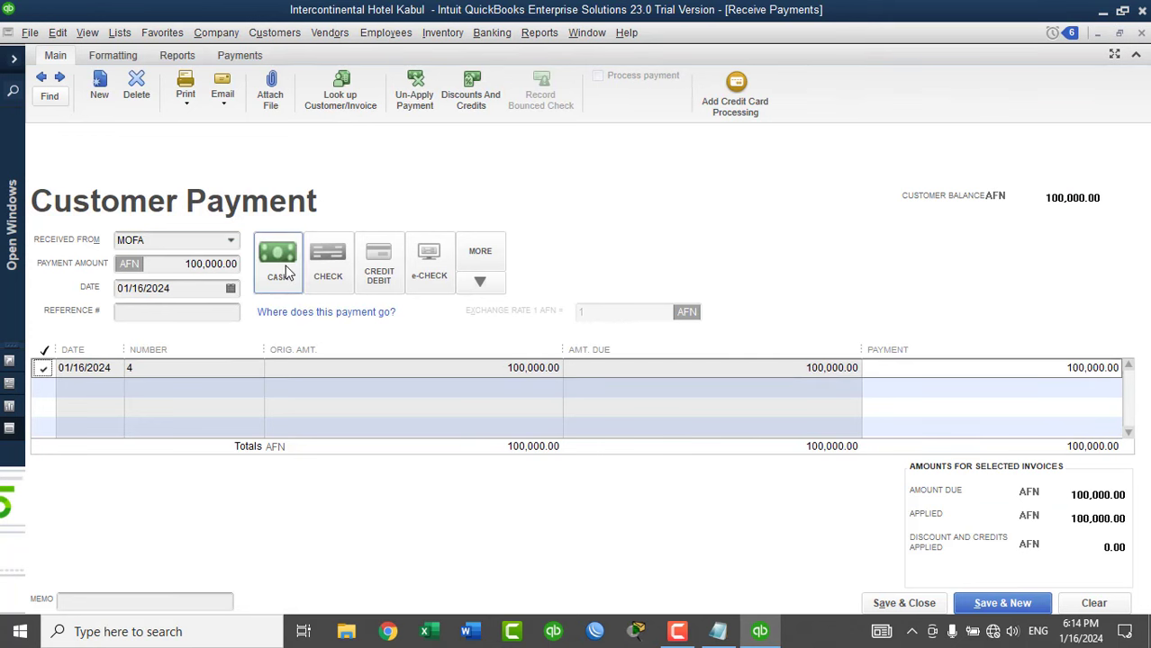
pyautogui.click(480, 280)
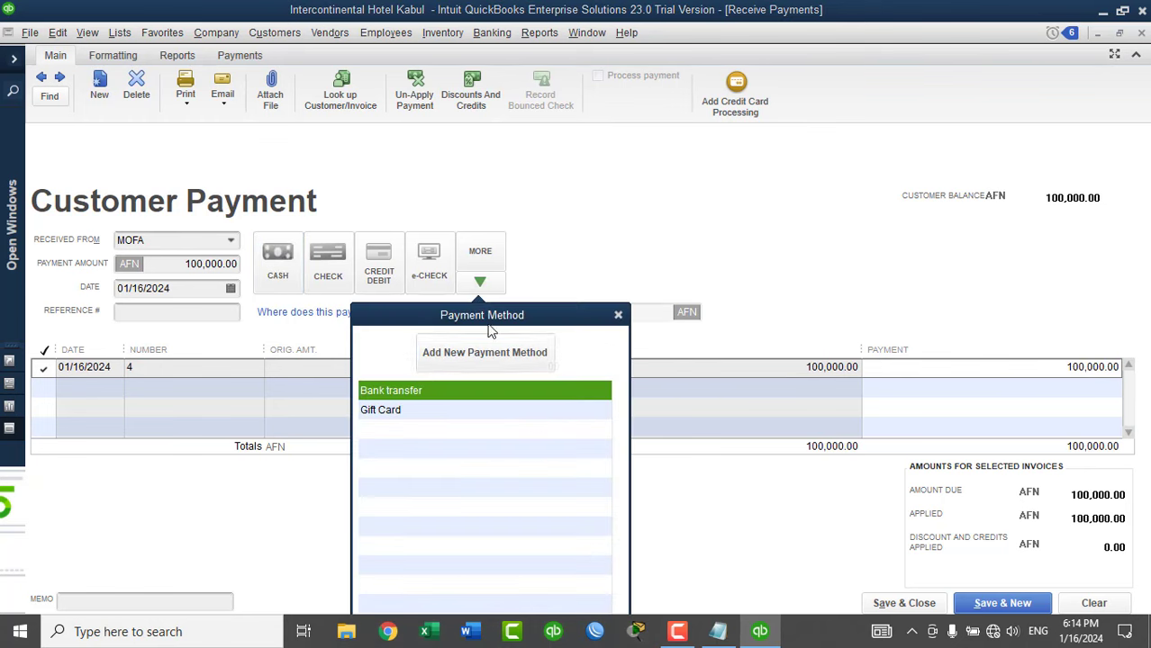
pyautogui.click(416, 389)
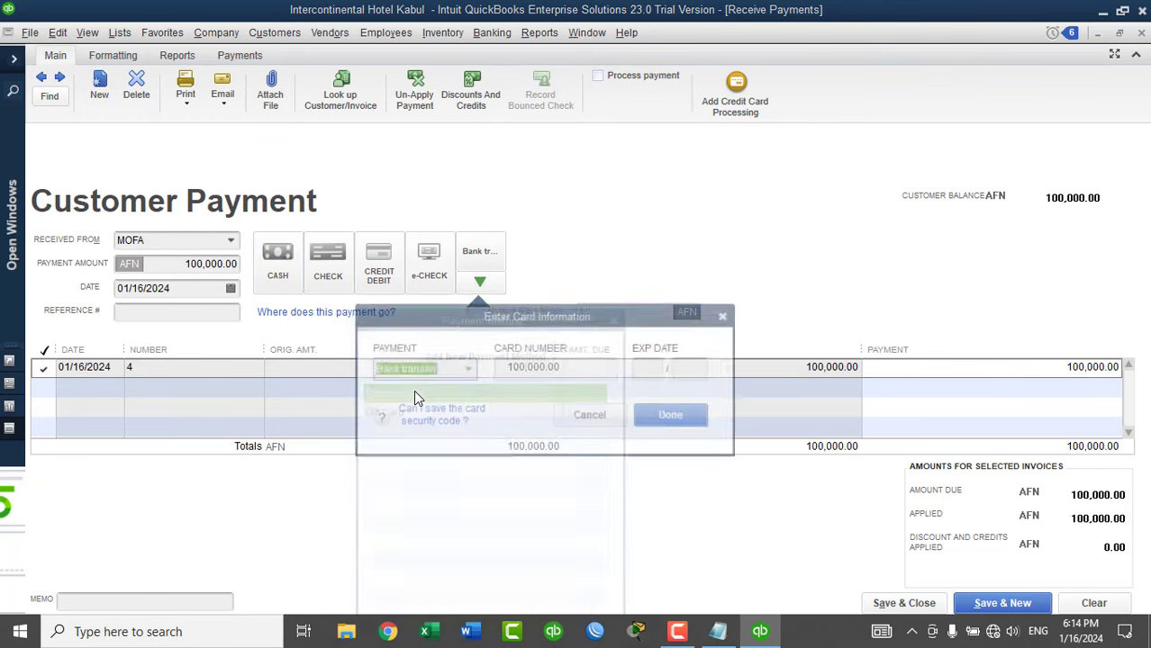
pyautogui.click(657, 424)
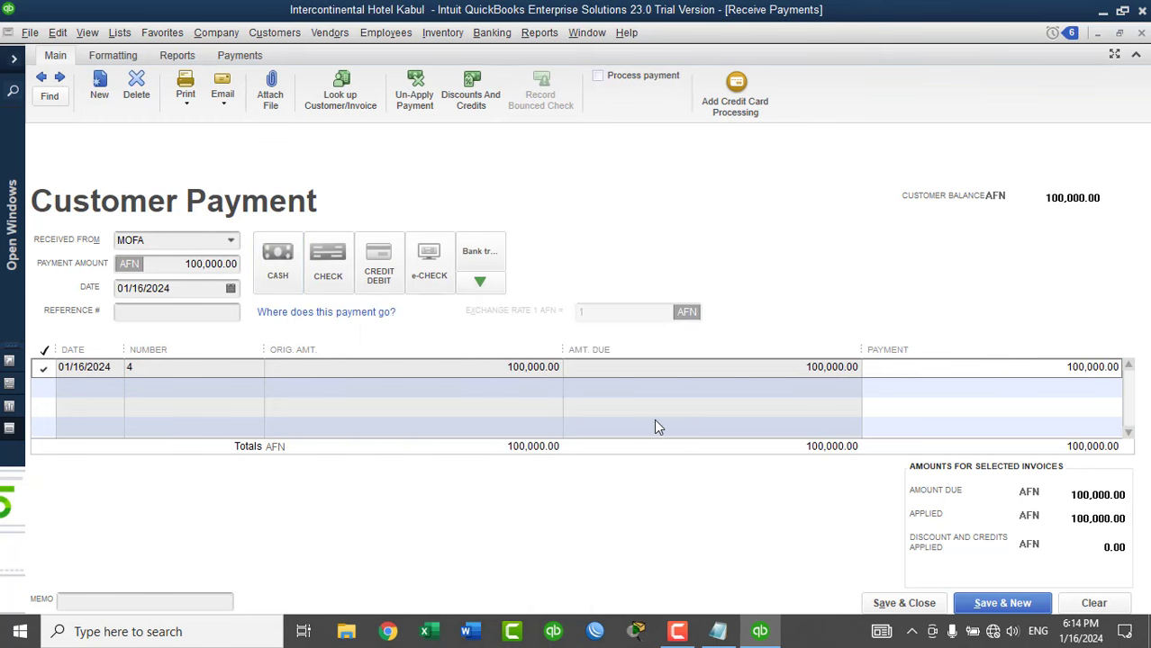
# Enter reference 'INV No 4' and change the payment amount to 90,000.
pyautogui.click(218, 312)
pyautogui.write('INV No 3')
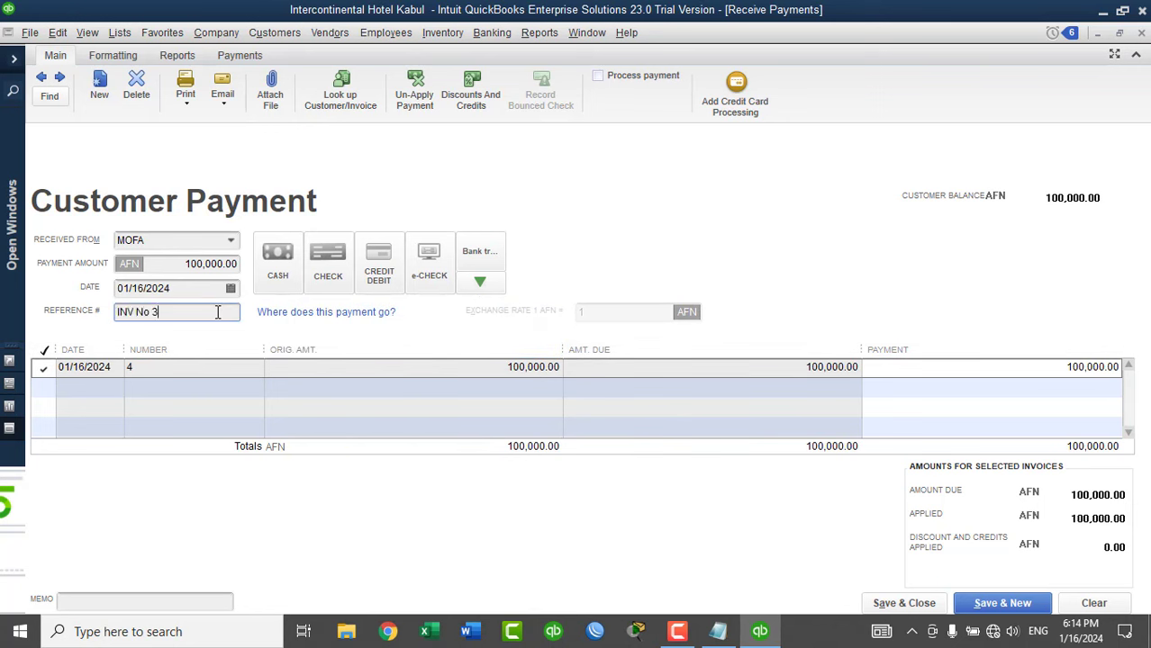
pyautogui.press('BackSpace')
pyautogui.write('4')
pyautogui.click(1066, 368)
pyautogui.moveTo(1066, 368); pyautogui.dragTo(1129, 366)
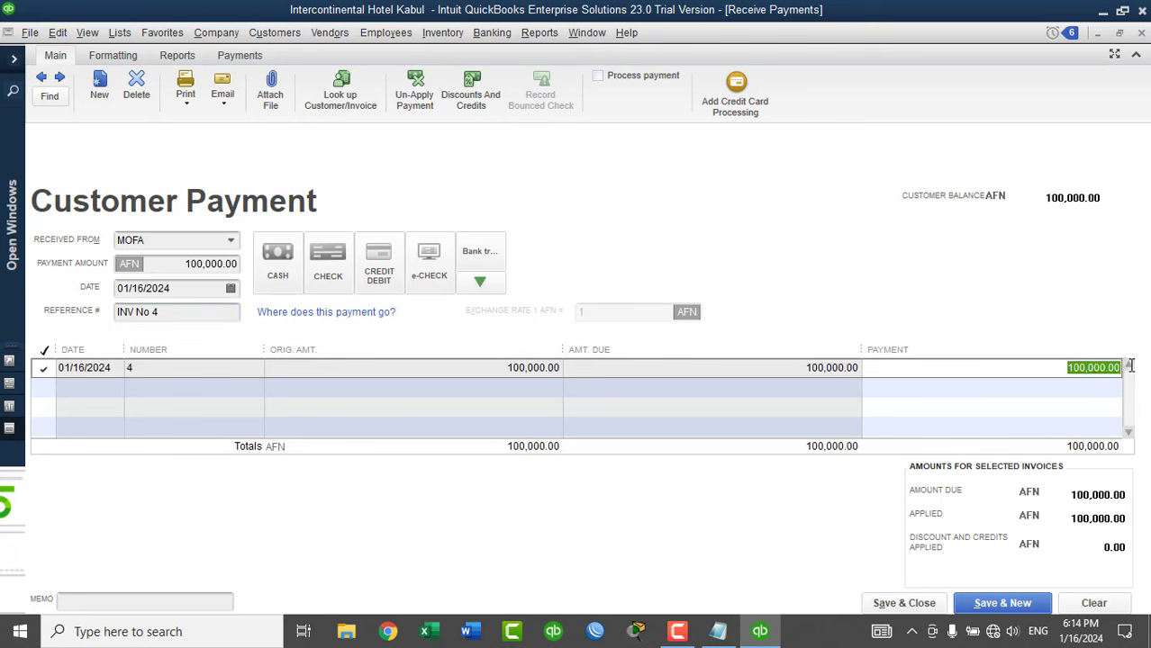
pyautogui.write('90000')
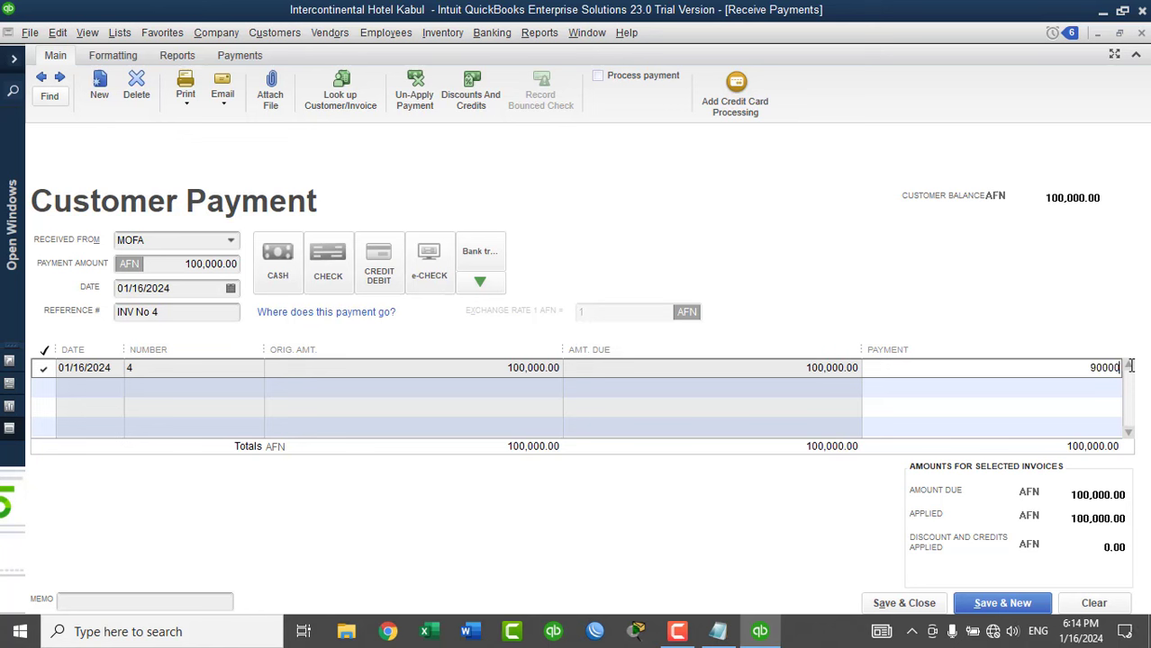
pyautogui.press('Tab')
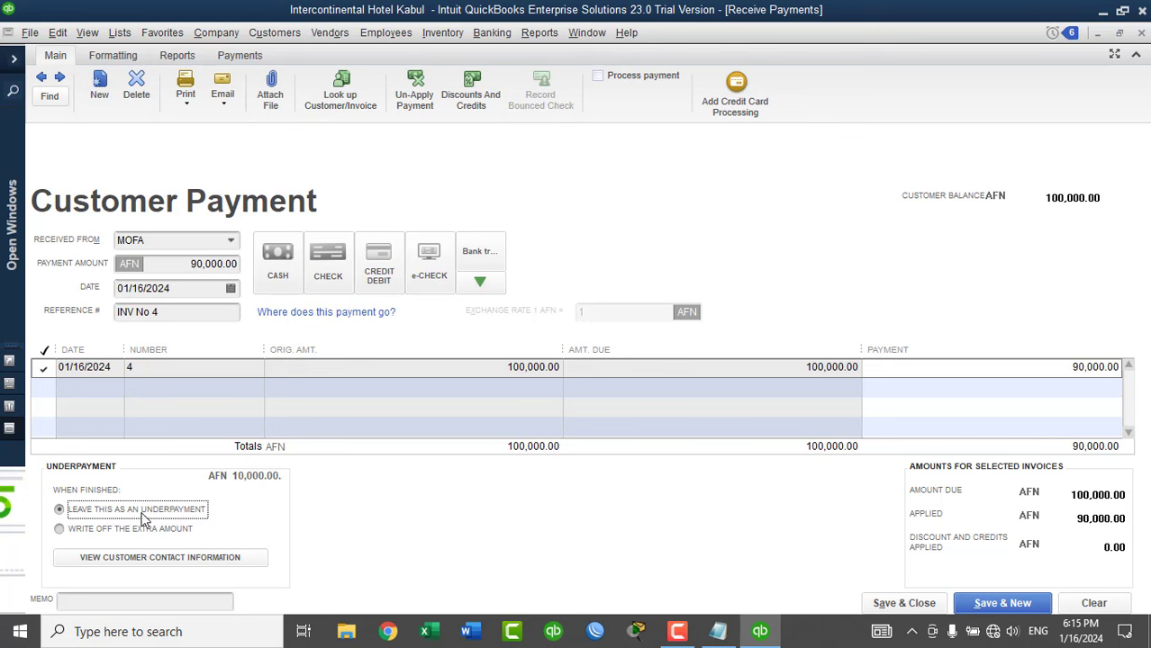
# Write off the 10,000.00 shortfall, save the payment, and begin a new write-off account.
pyautogui.click(99, 533)
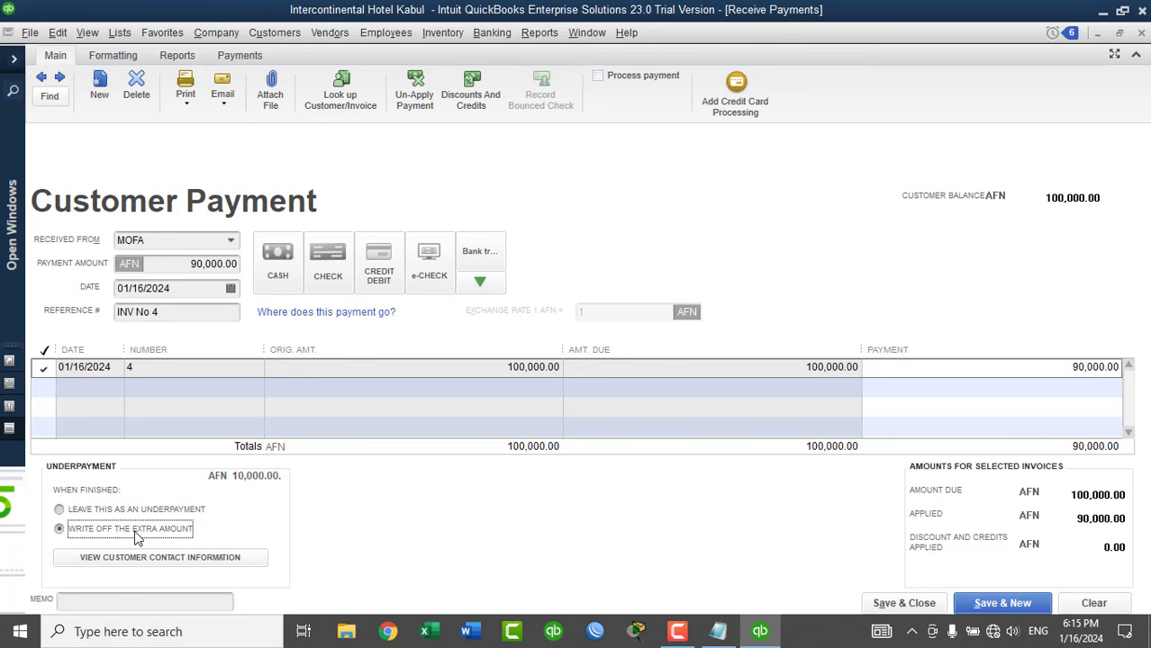
pyautogui.click(917, 610)
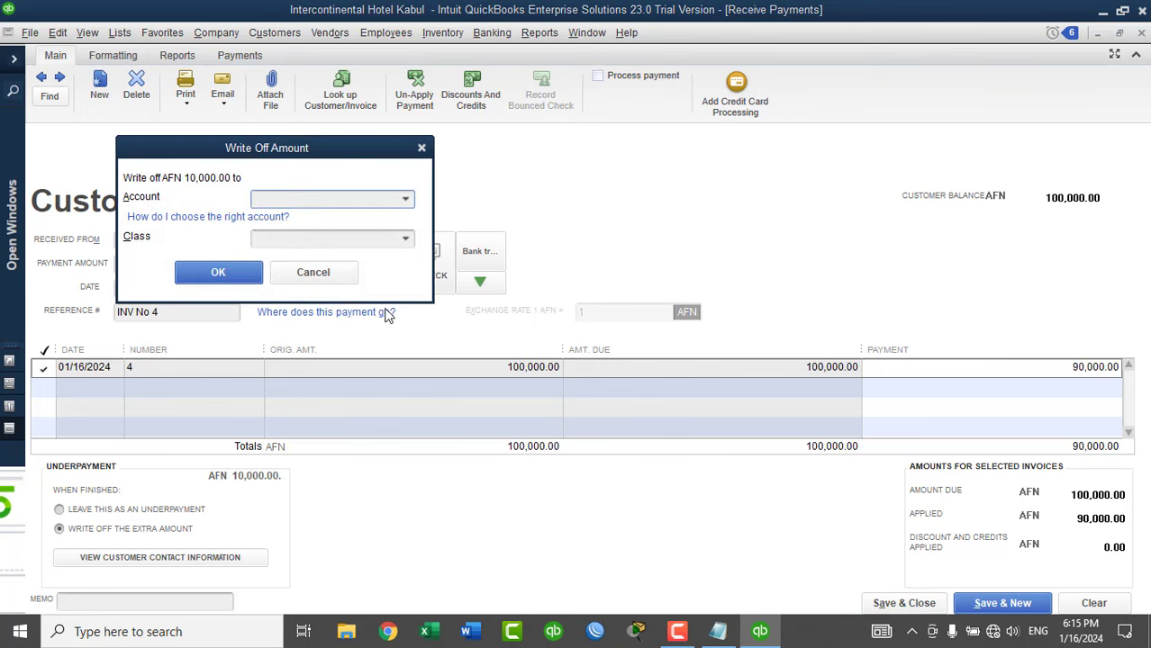
pyautogui.click(405, 201)
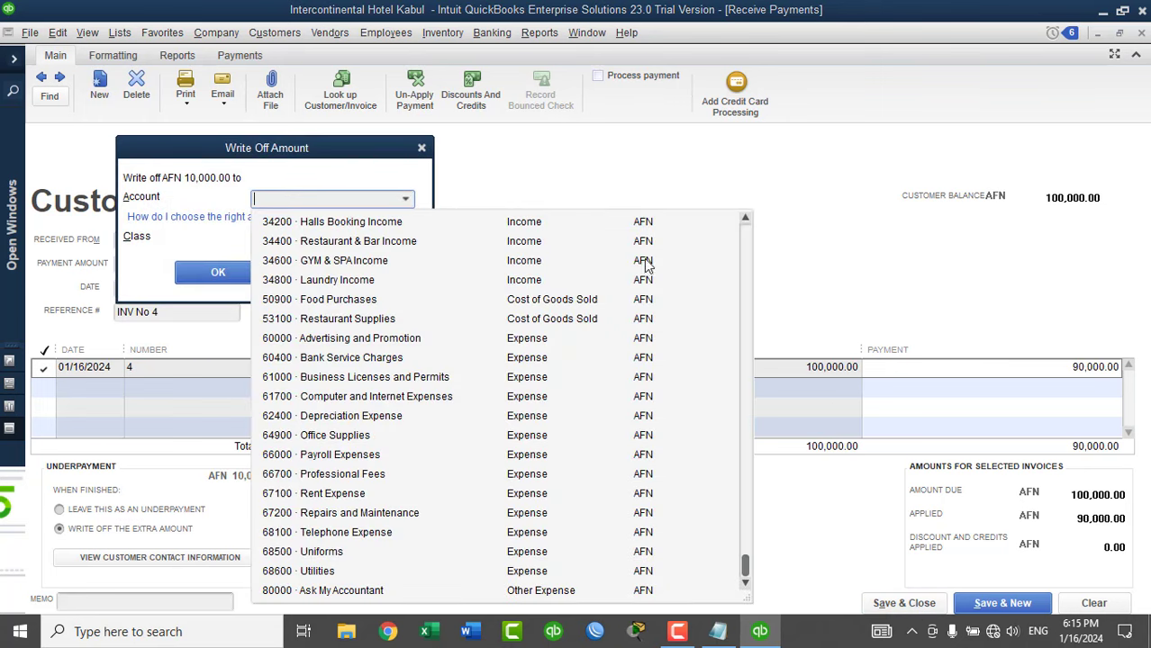
pyautogui.click(748, 230)
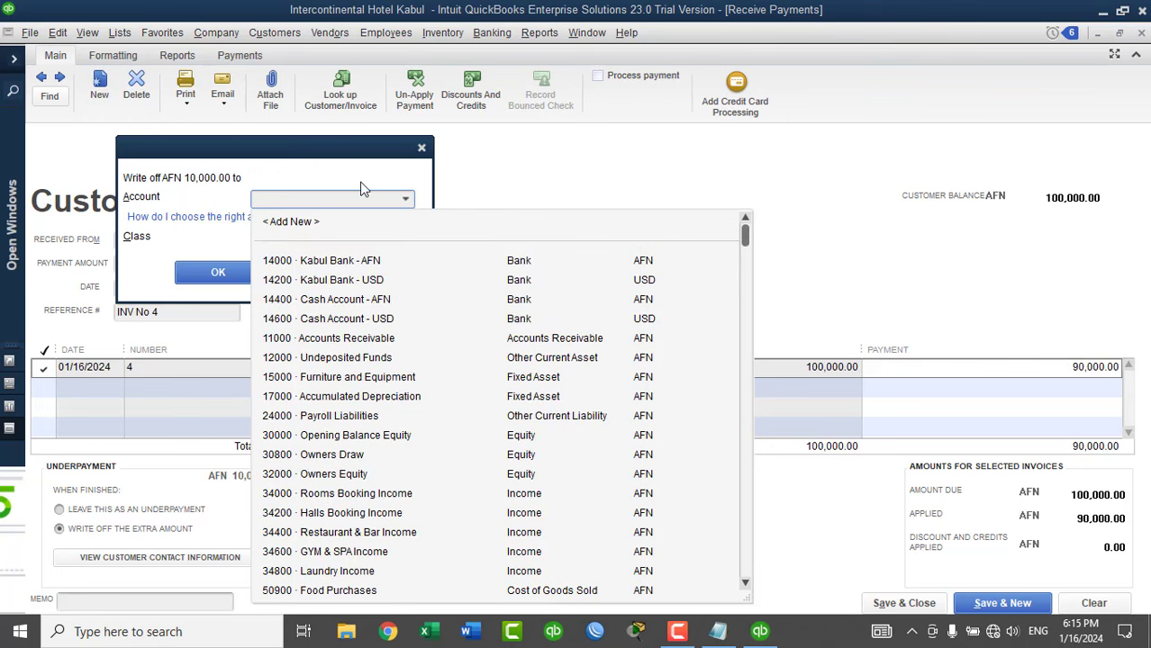
pyautogui.click(302, 222)
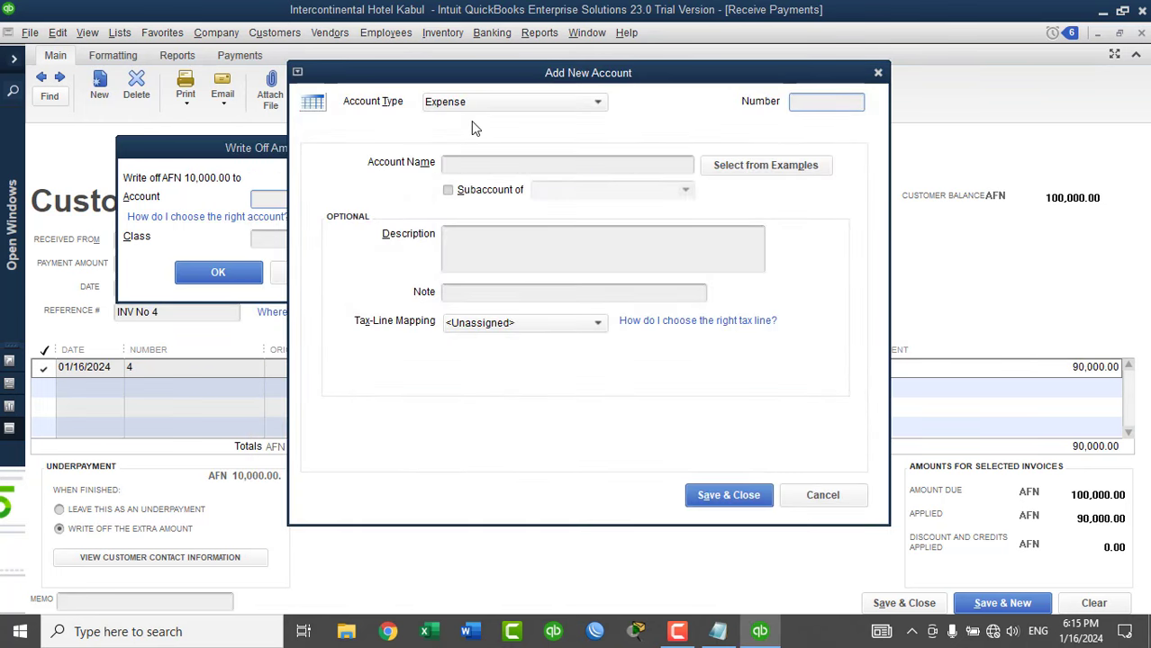
# Name the new expense account 'Income Tax' and save it.
pyautogui.click(494, 167)
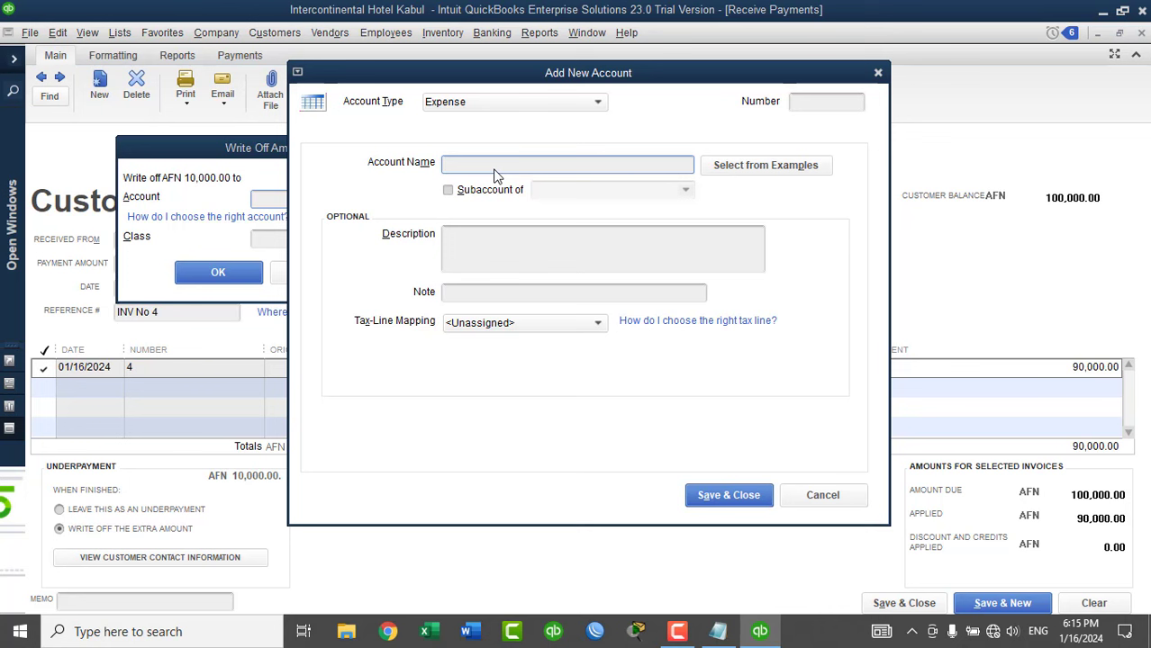
pyautogui.write('Income Tax')
pyautogui.click(815, 104)
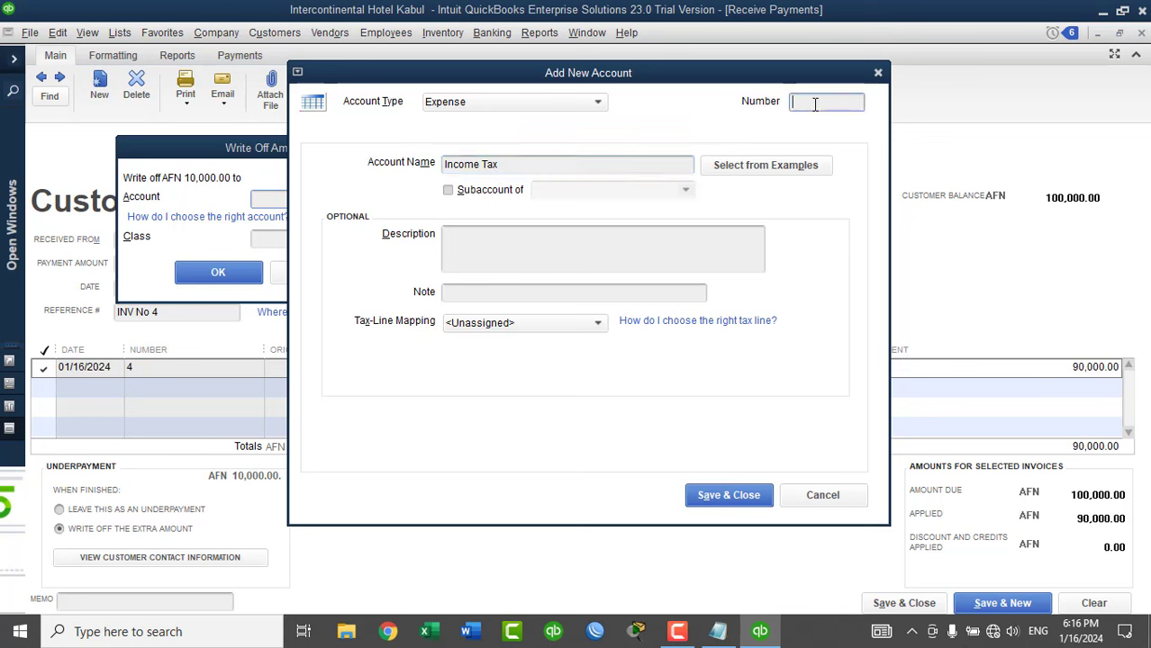
pyautogui.click(709, 495)
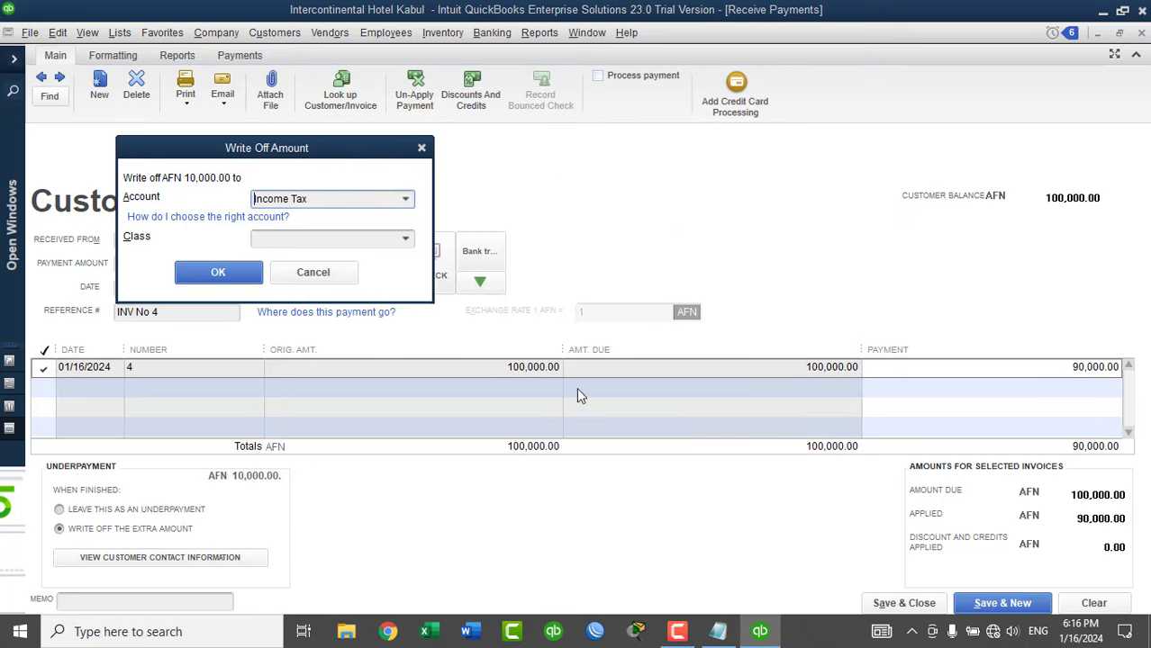
# Confirm the 10,000.00 write-off to Income Tax and save the payment without a class.
pyautogui.click(405, 240)
pyautogui.click(405, 239)
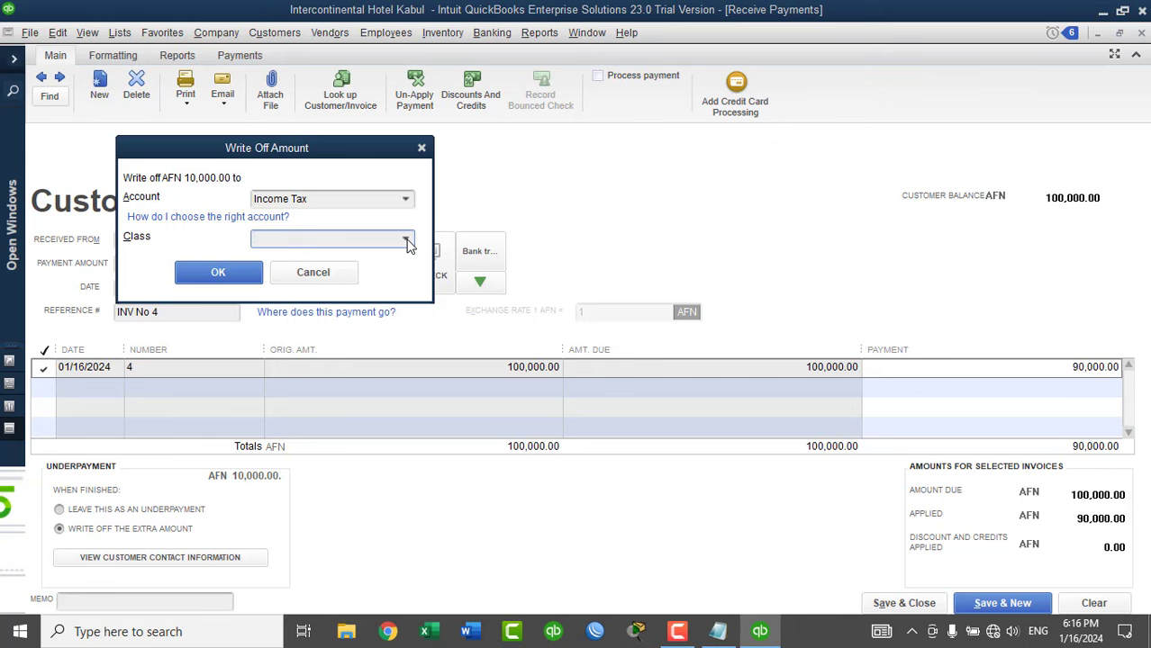
pyautogui.click(230, 281)
pyautogui.click(509, 238)
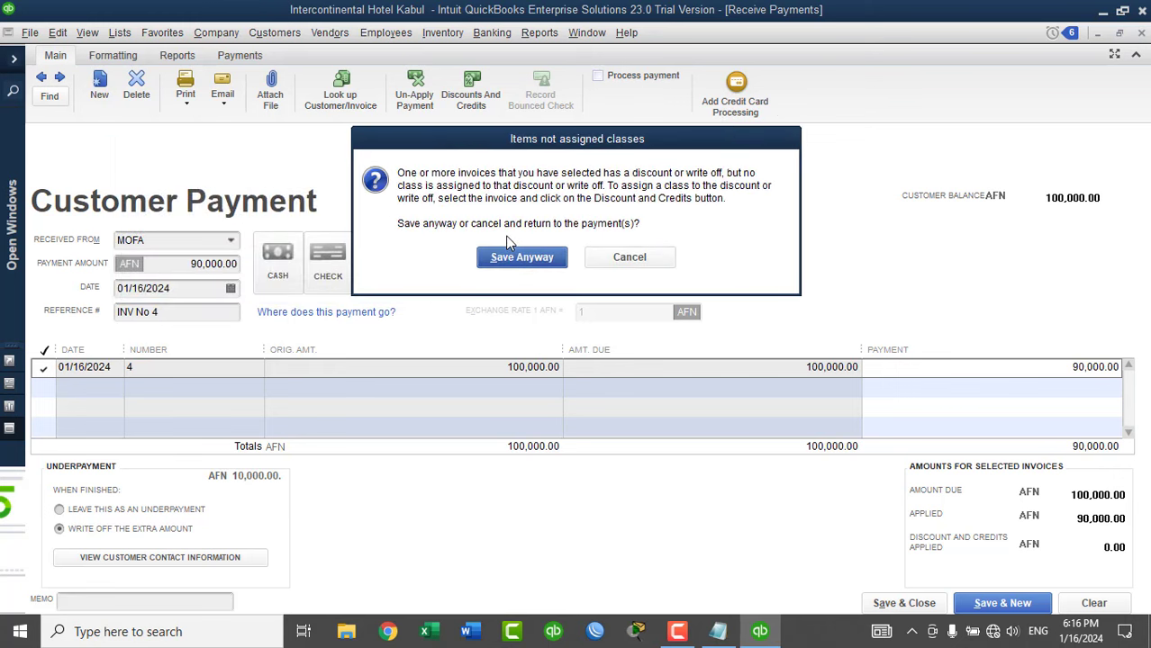
pyautogui.click(519, 260)
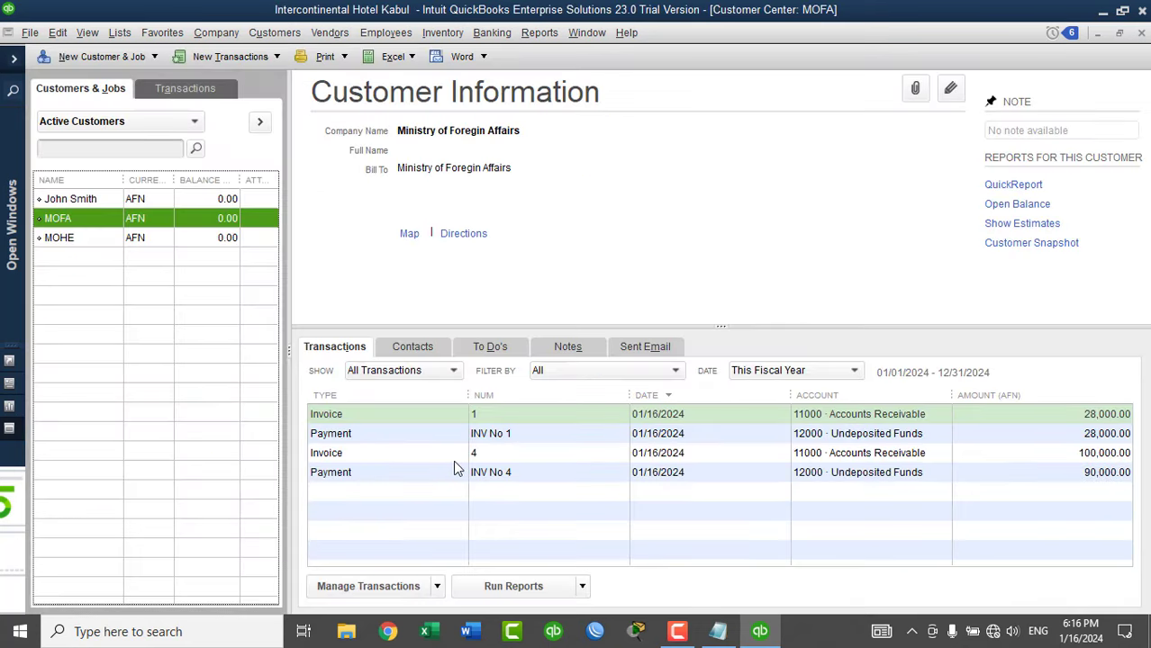
# Inspect MOFA's Invoice 4 and payment INV No 4 in the Customer Center.
pyautogui.click(1069, 459)
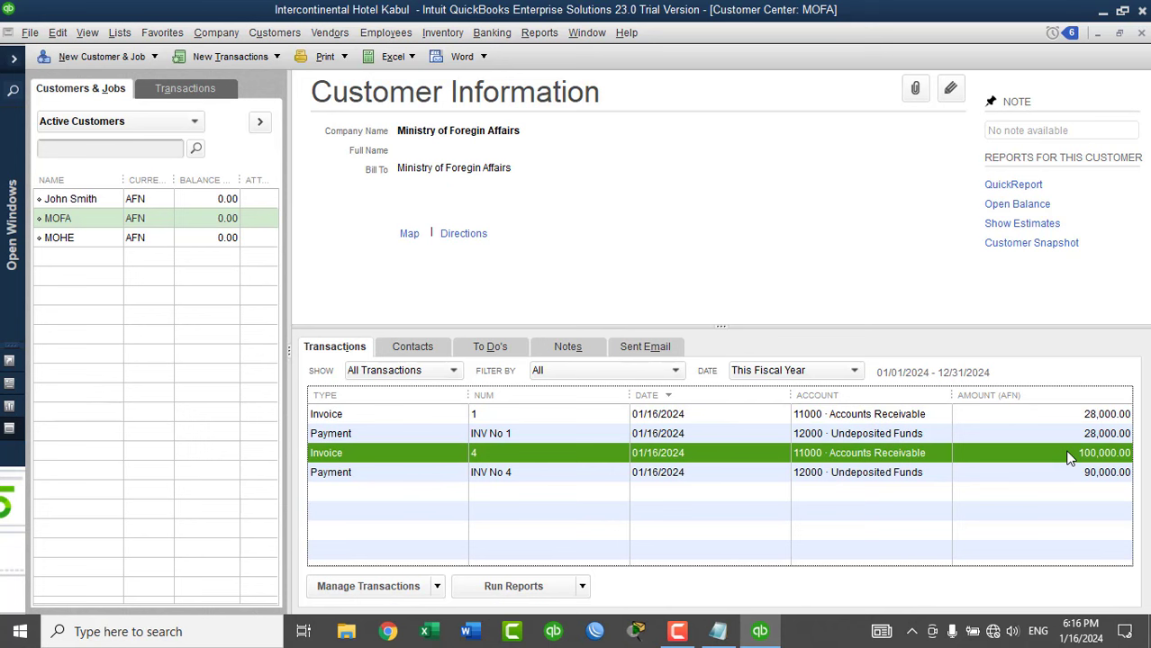
pyautogui.click(1069, 474)
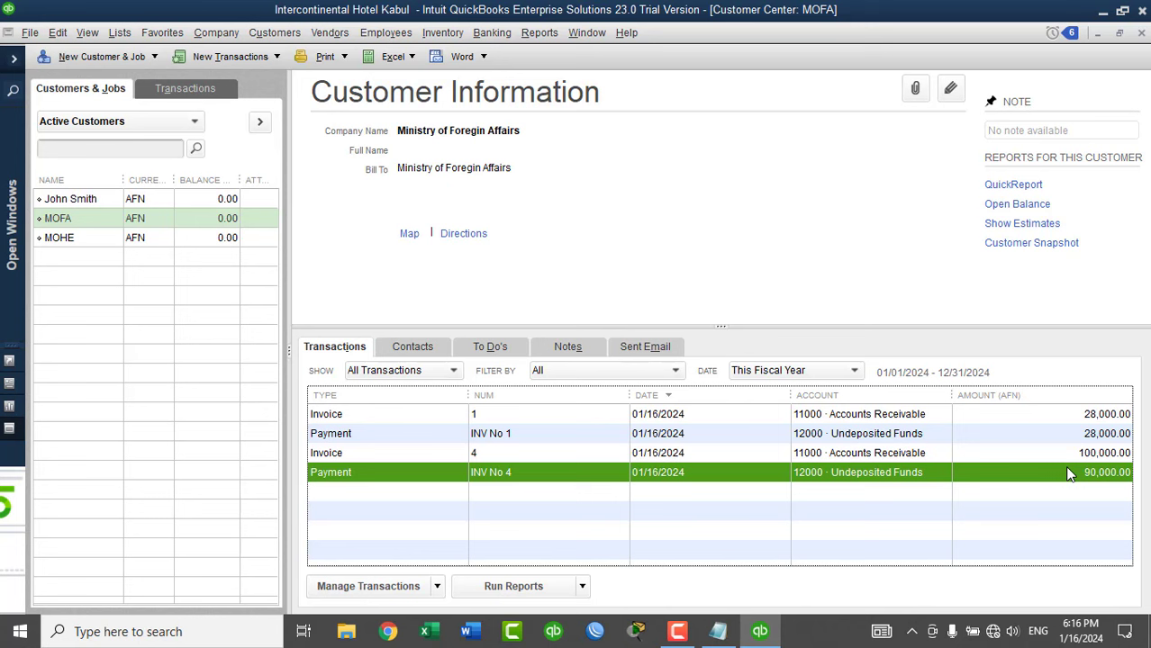
pyautogui.click(542, 36)
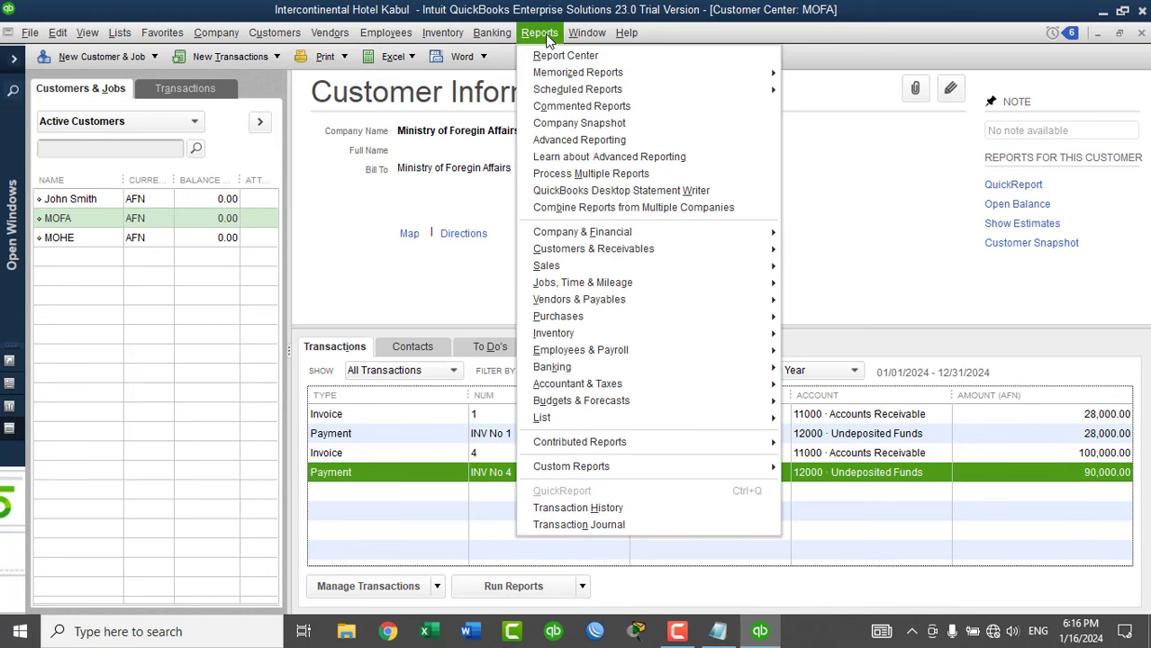
pyautogui.moveTo(642, 232)
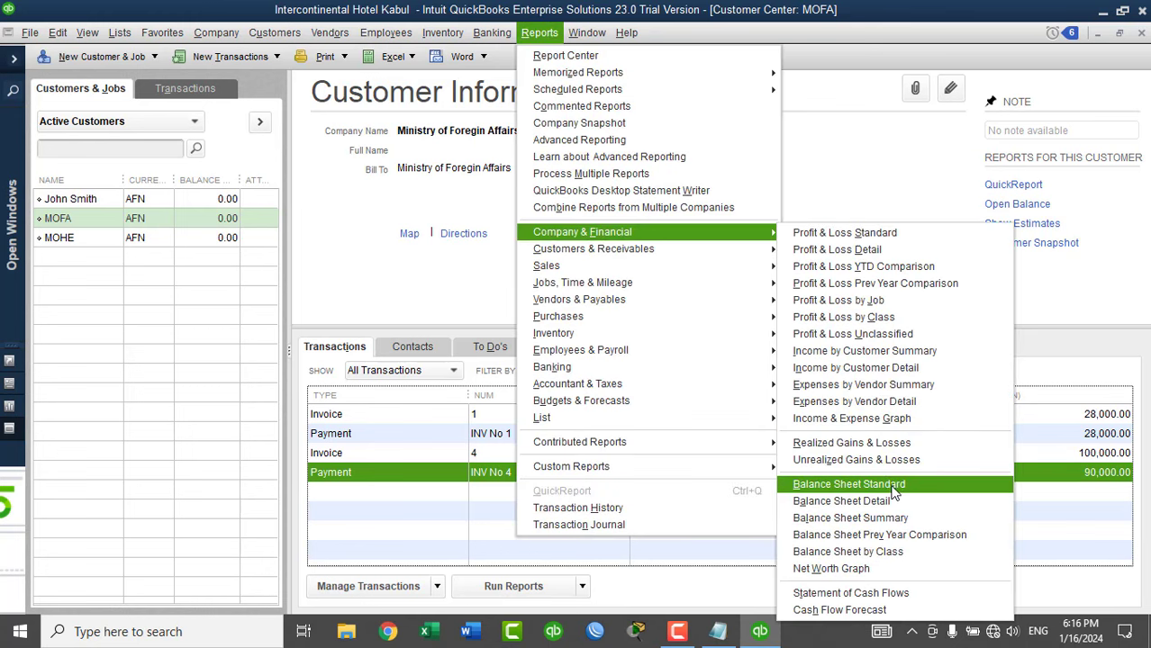
pyautogui.click(851, 235)
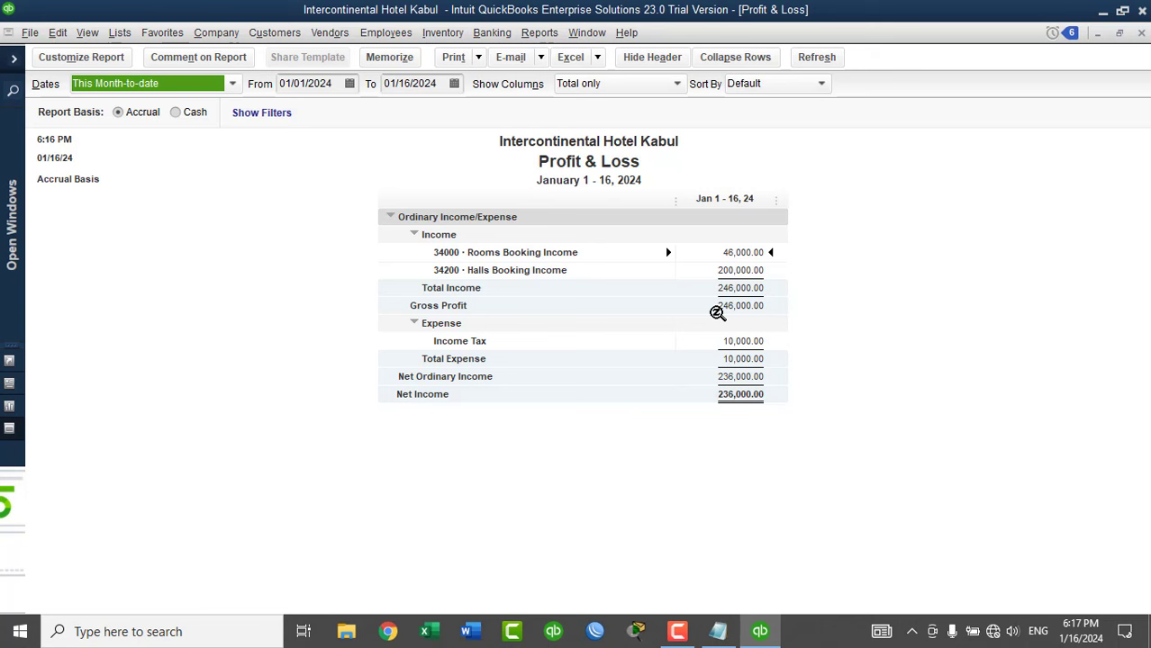
pyautogui.click(1141, 33)
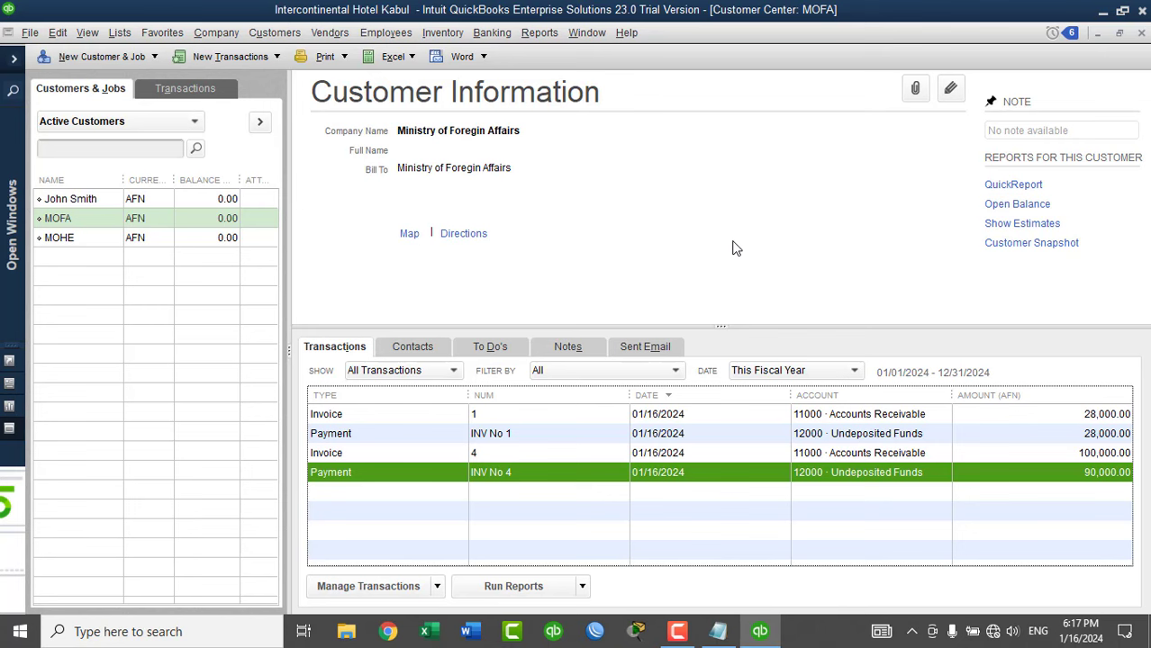
# Open the Profit & Loss by Class report with Dates set to All.
pyautogui.click(548, 35)
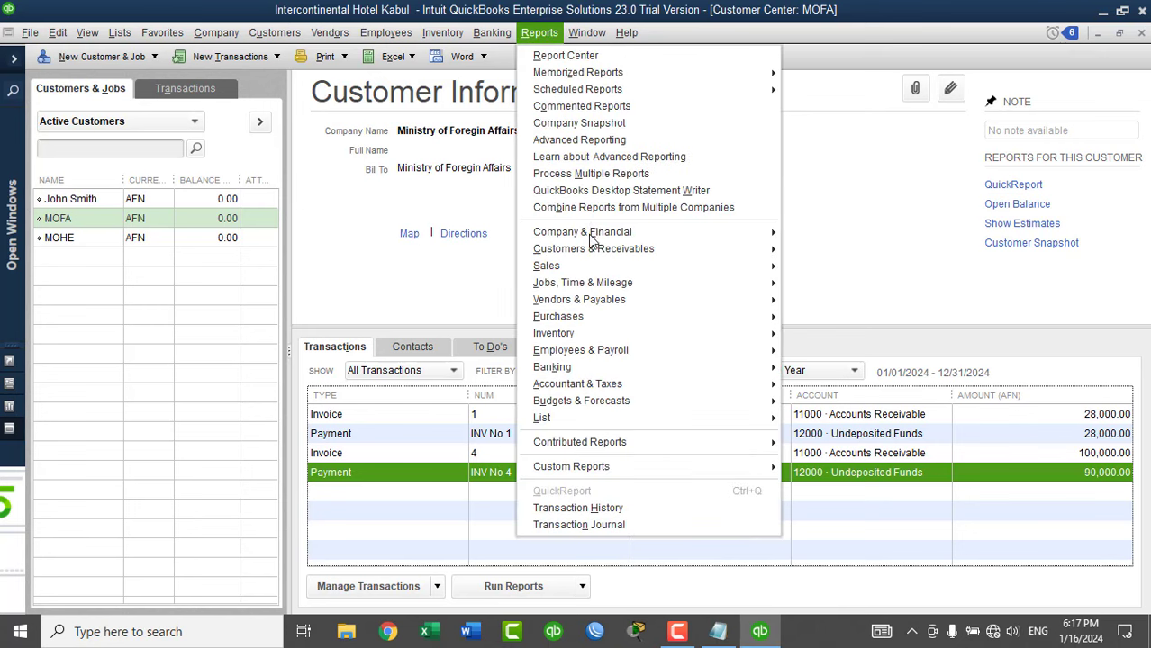
pyautogui.moveTo(592, 236)
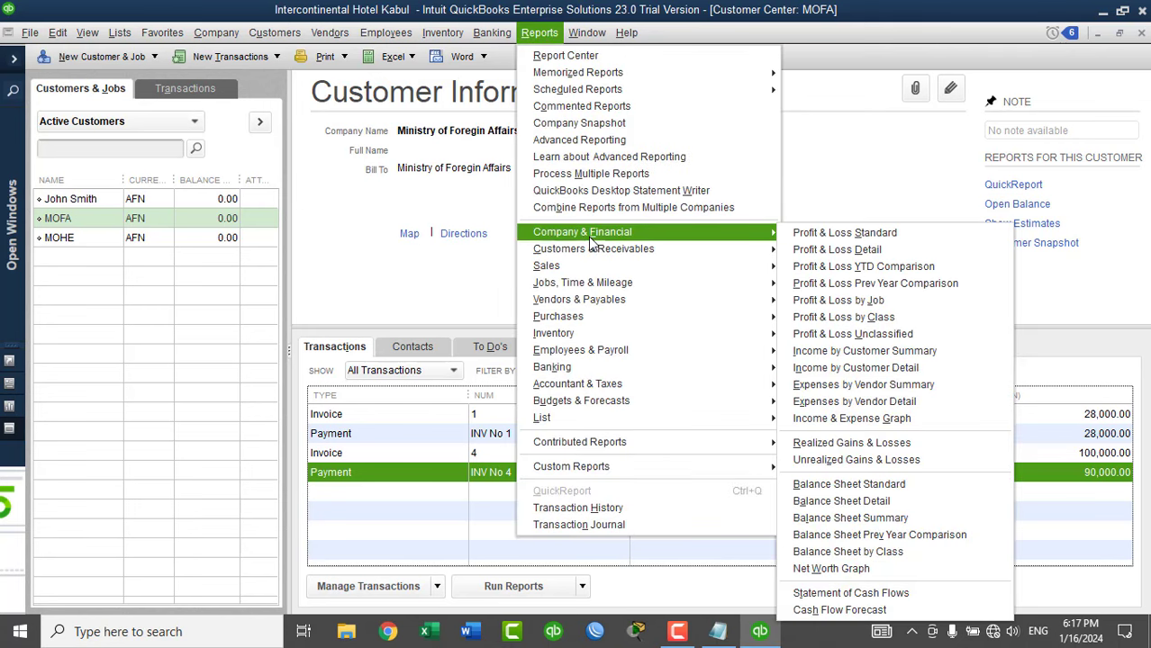
pyautogui.click(844, 320)
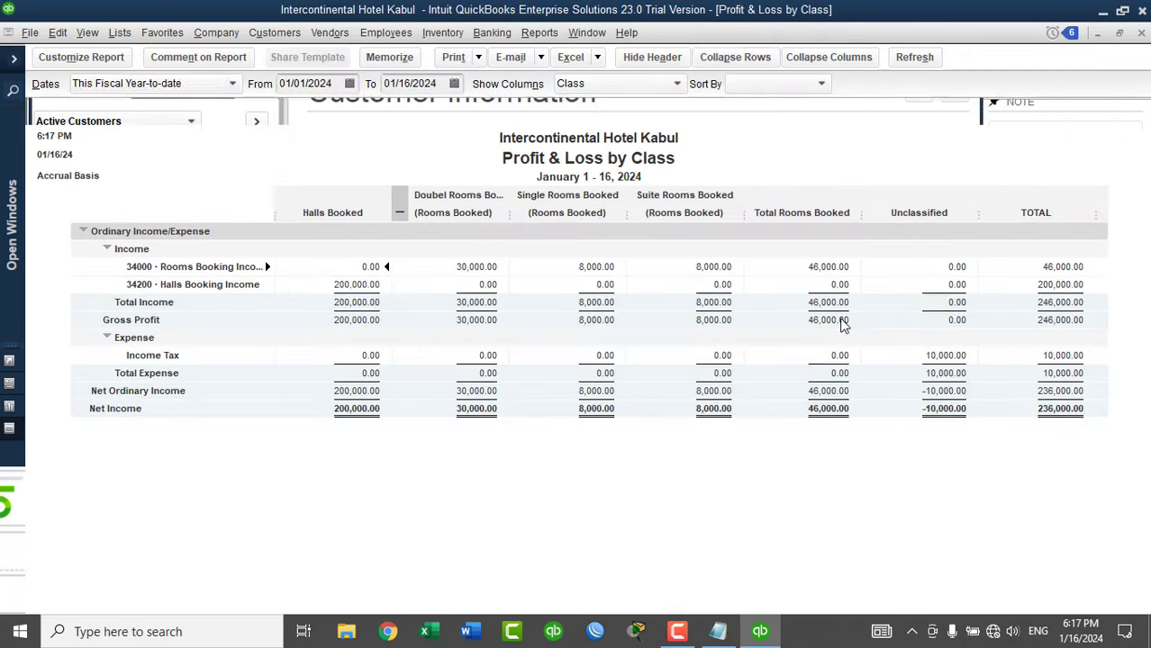
pyautogui.click(191, 84)
pyautogui.scroll(3, 162, 113)
pyautogui.click(171, 109)
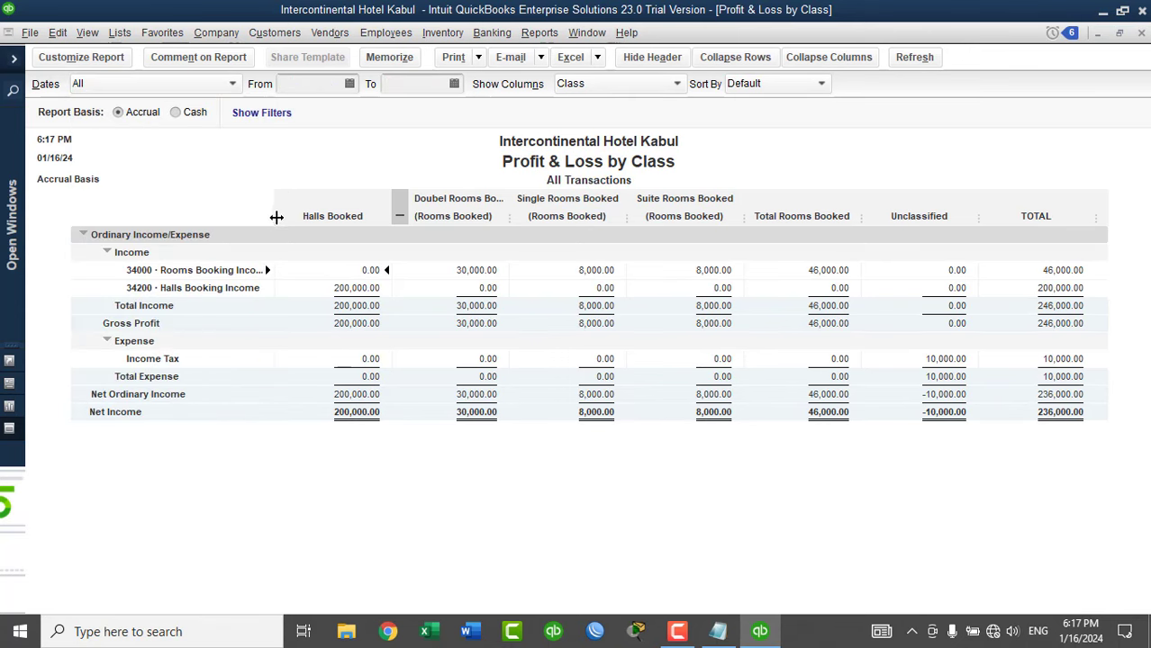
# Widen the row-label and class columns, making all columns equal width.
pyautogui.moveTo(275, 219); pyautogui.dragTo(314, 225)
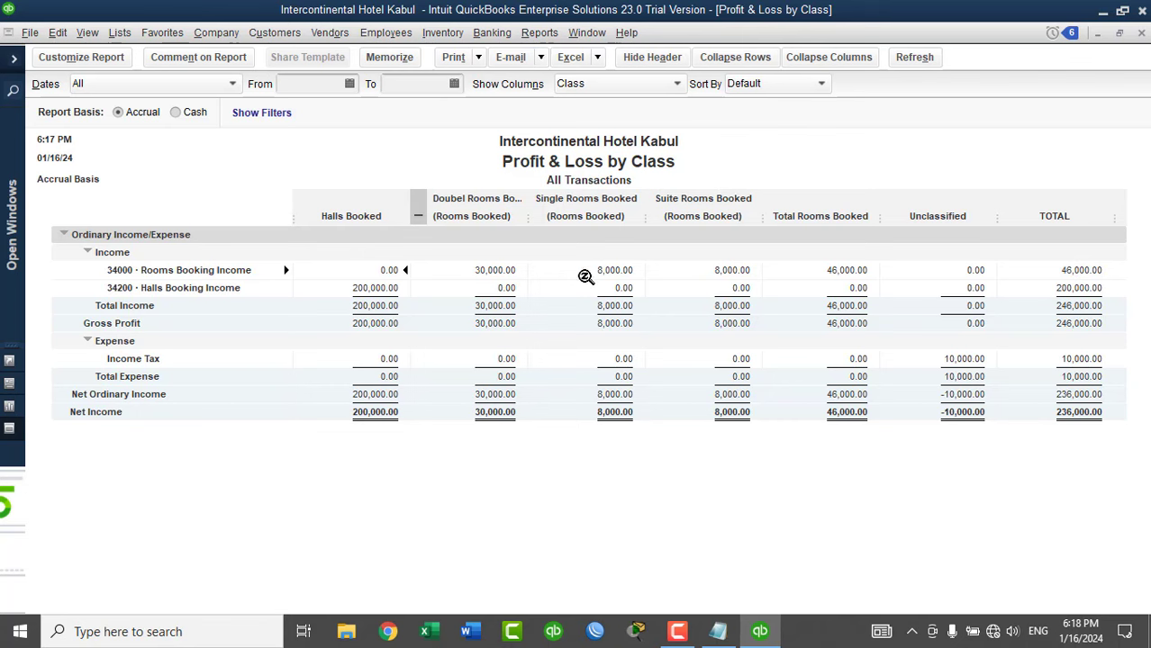
pyautogui.moveTo(528, 223); pyautogui.dragTo(547, 225)
pyautogui.click(540, 208)
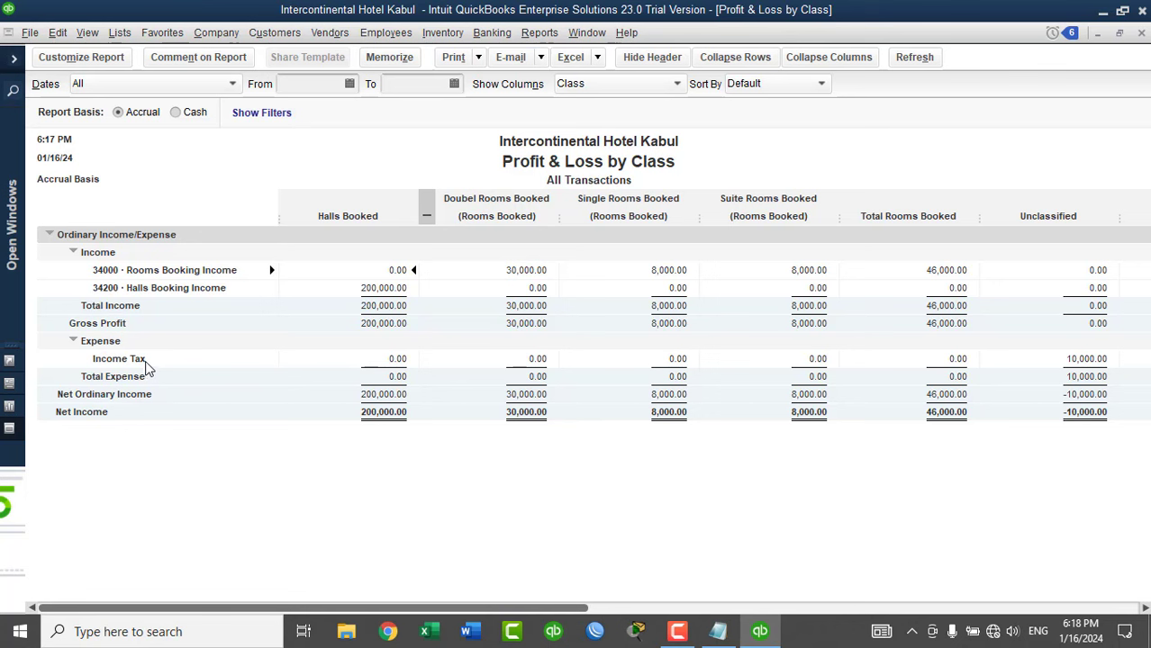
# Start a Receive Payments form and go to its Memo field.
pyautogui.click(270, 34)
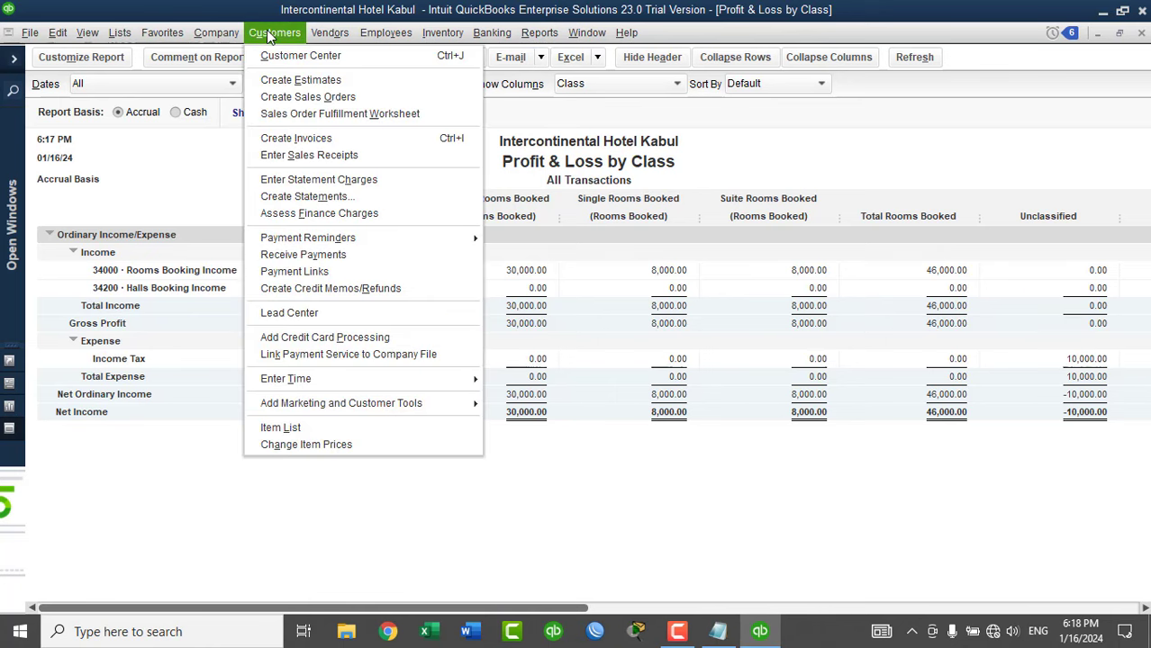
pyautogui.click(321, 254)
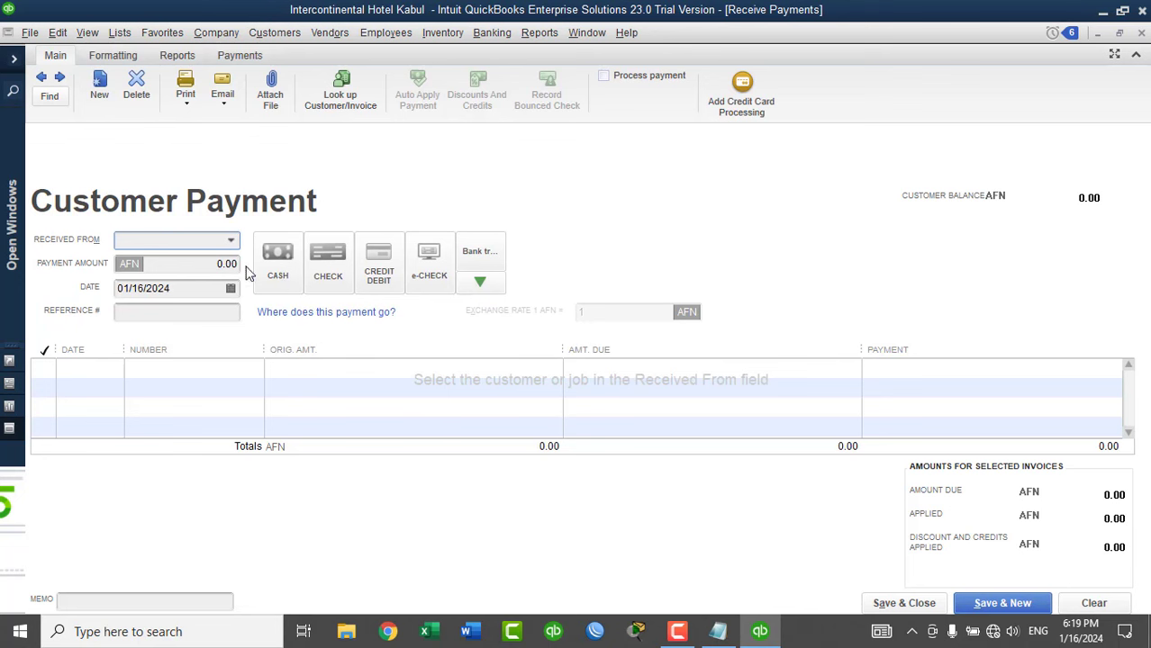
pyautogui.click(94, 598)
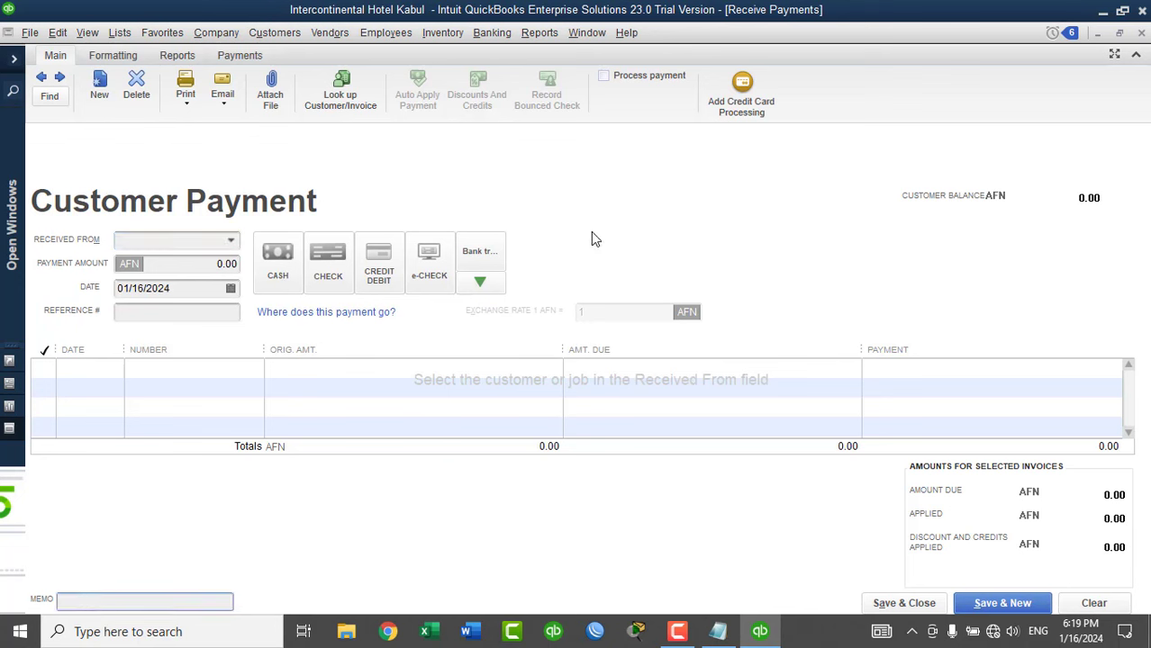
# Close the payment form, the Profit & Loss by Class report and MOFA's Customer Center.
pyautogui.click(1142, 34)
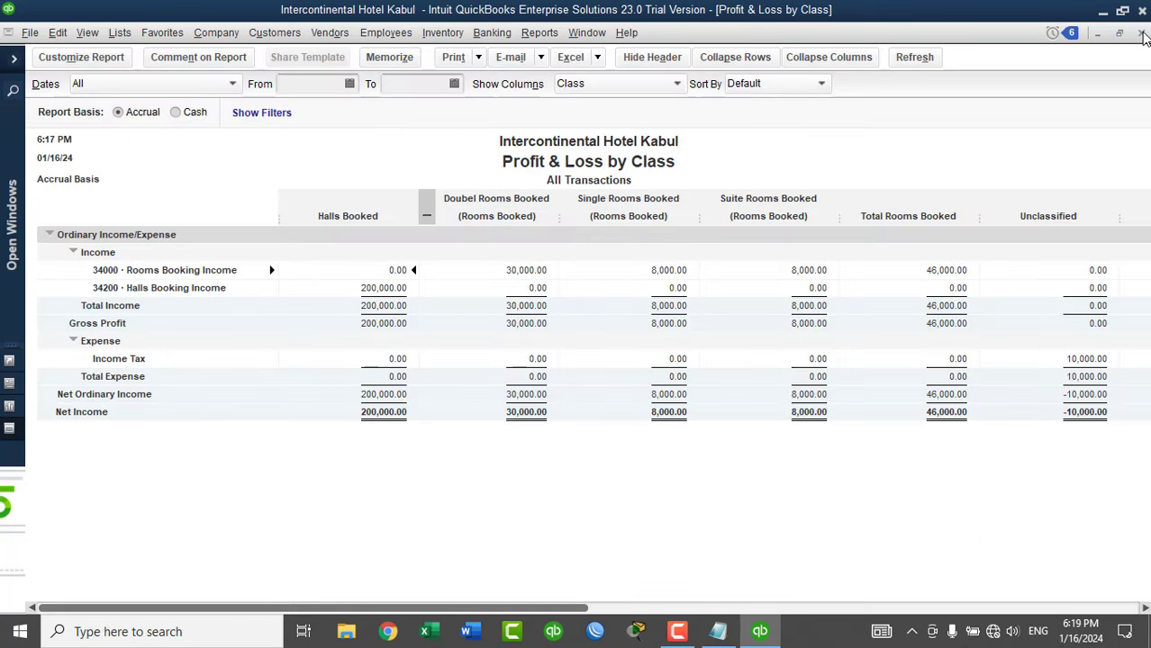
pyautogui.click(1142, 33)
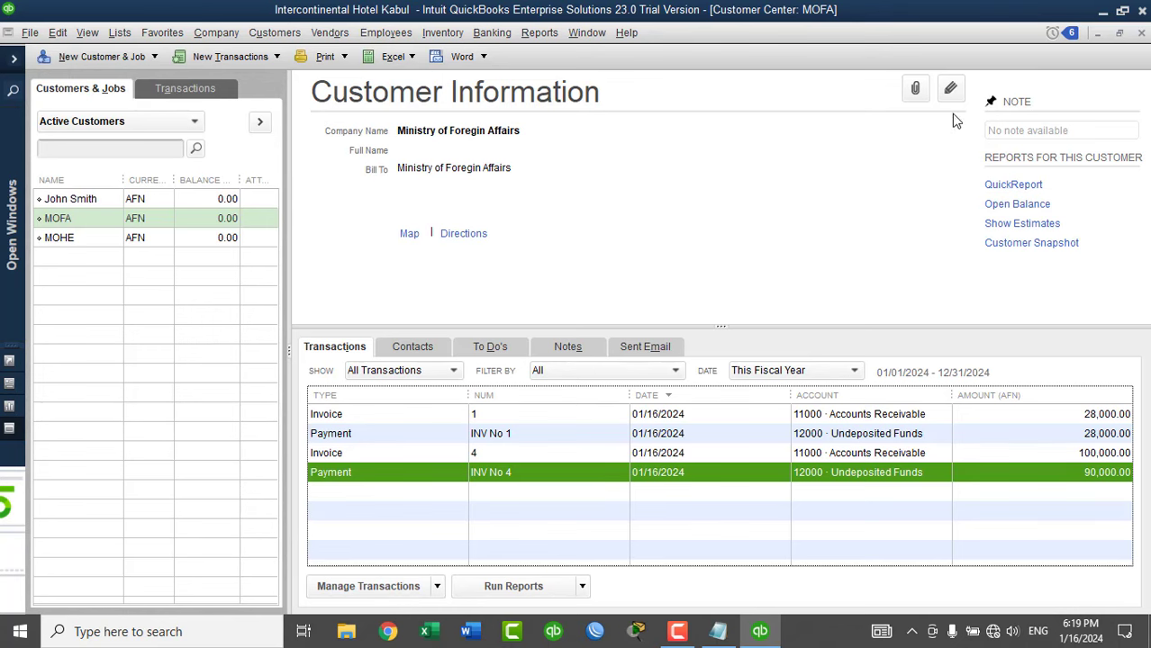
pyautogui.click(1142, 33)
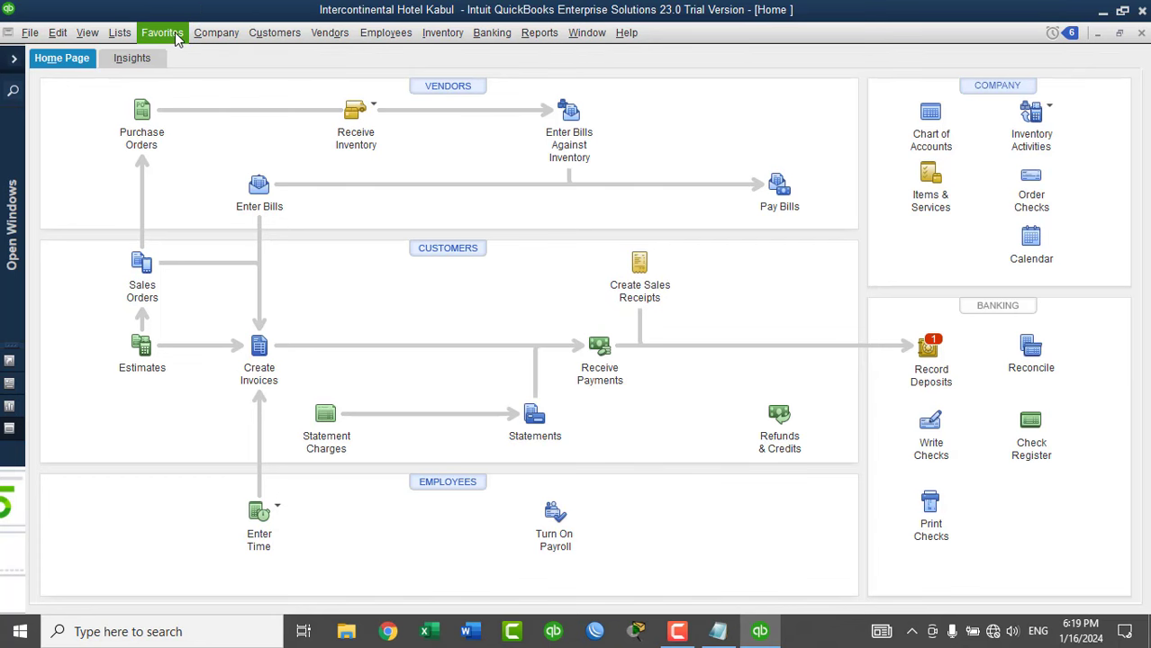
pyautogui.click(124, 32)
pyautogui.click(140, 73)
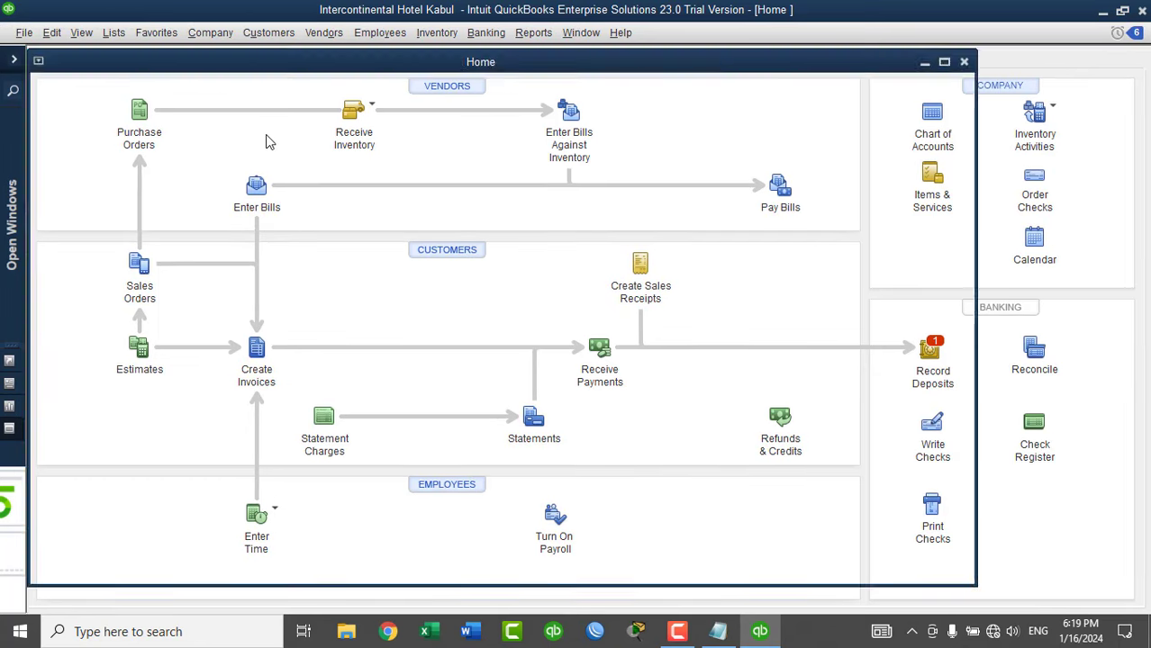
pyautogui.rightClick(194, 506)
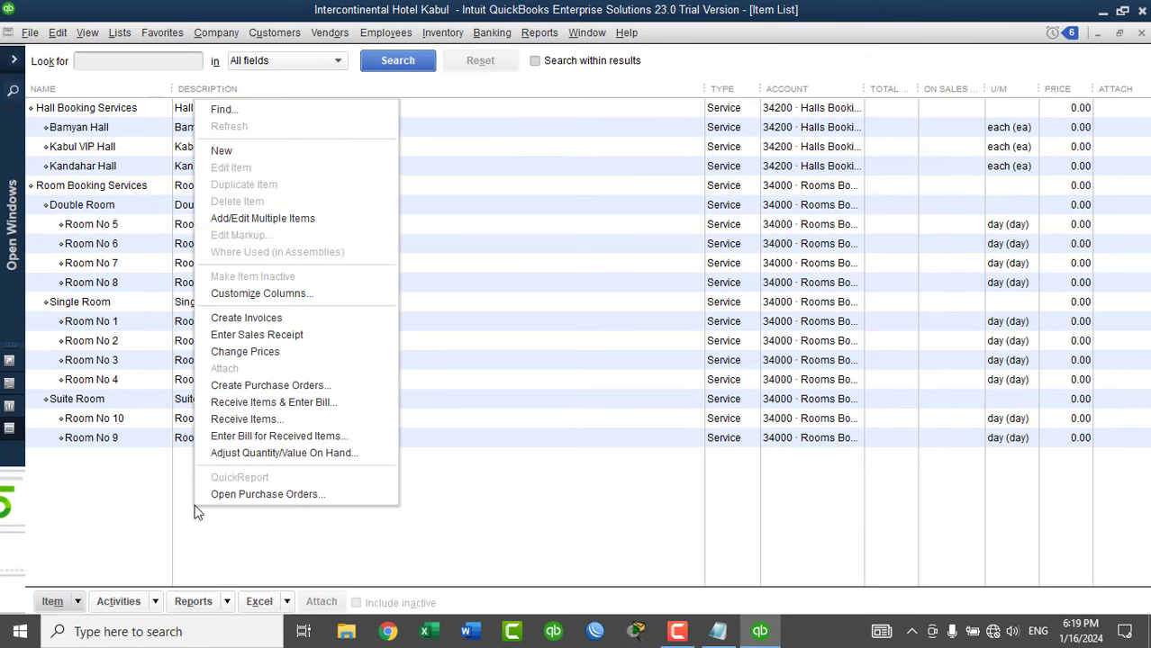
pyautogui.click(243, 150)
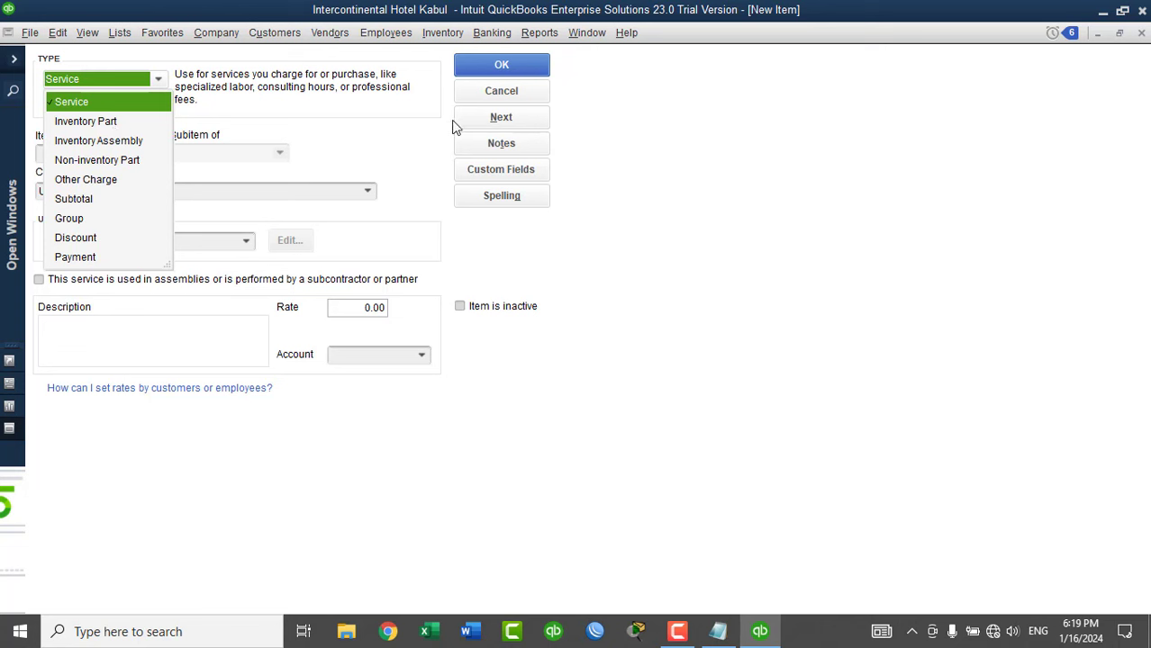
pyautogui.click(479, 94)
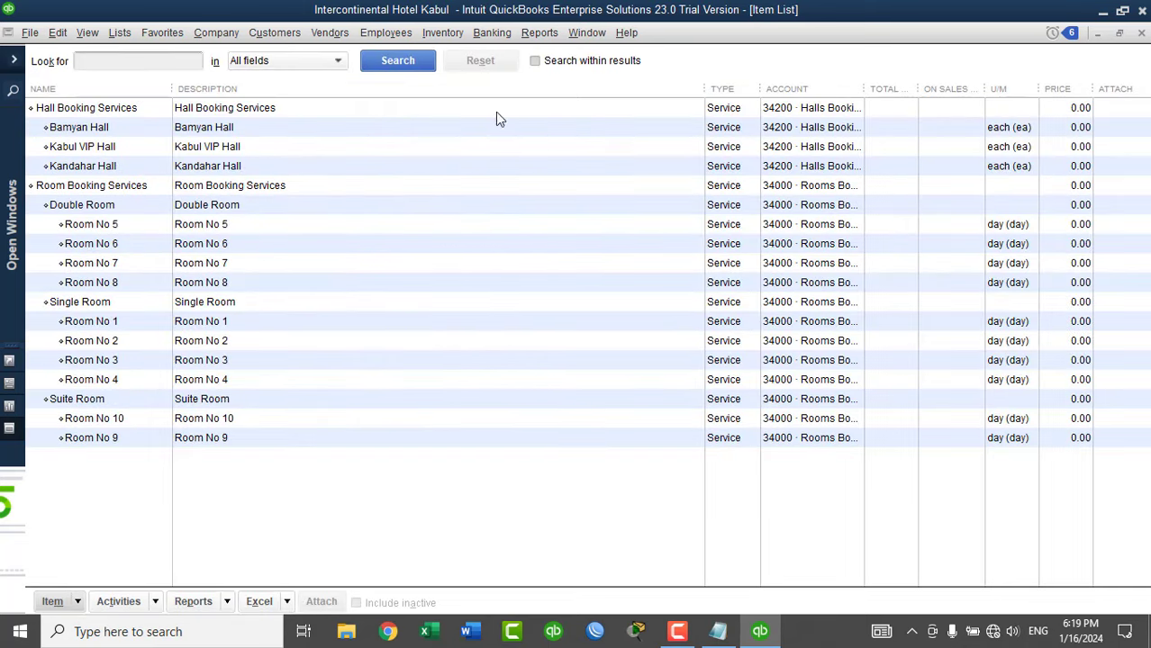
pyautogui.click(1141, 33)
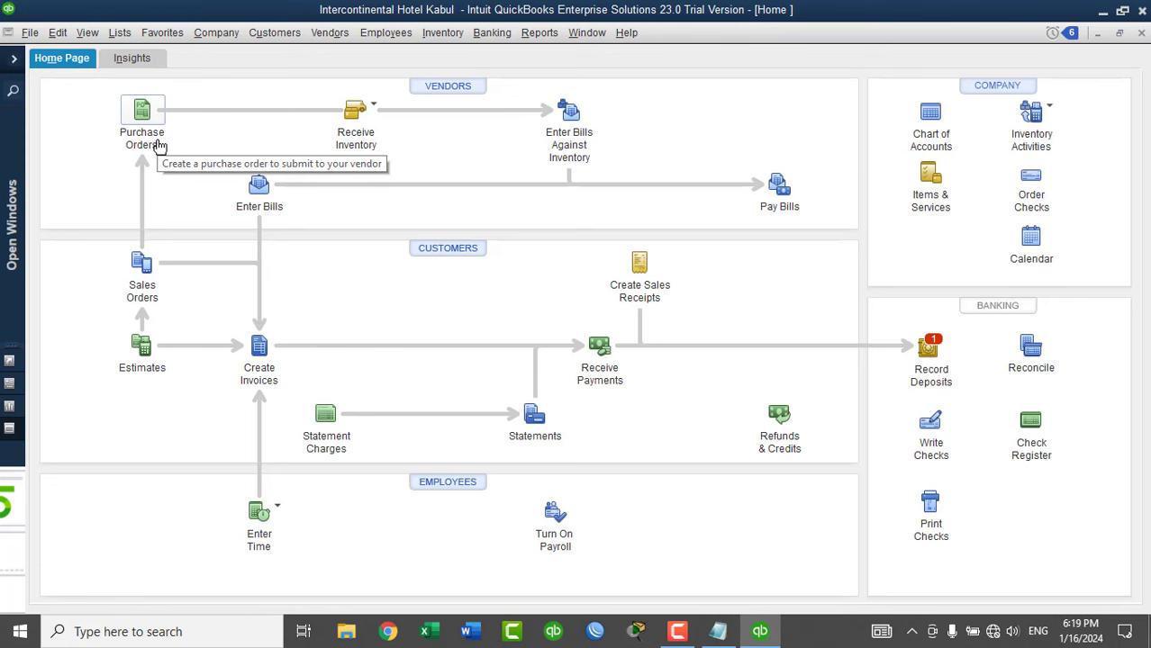
# Export the Chart of Accounts, Customer List and Class List to an IIF file.
pyautogui.click(57, 33)
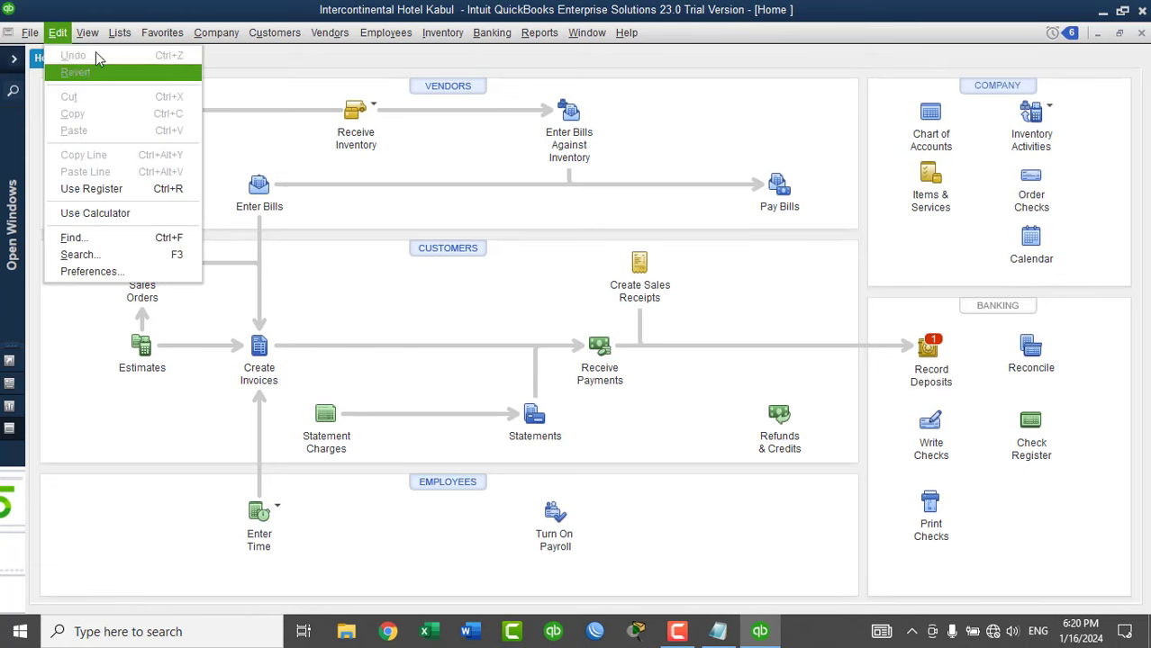
pyautogui.moveTo(120, 33)
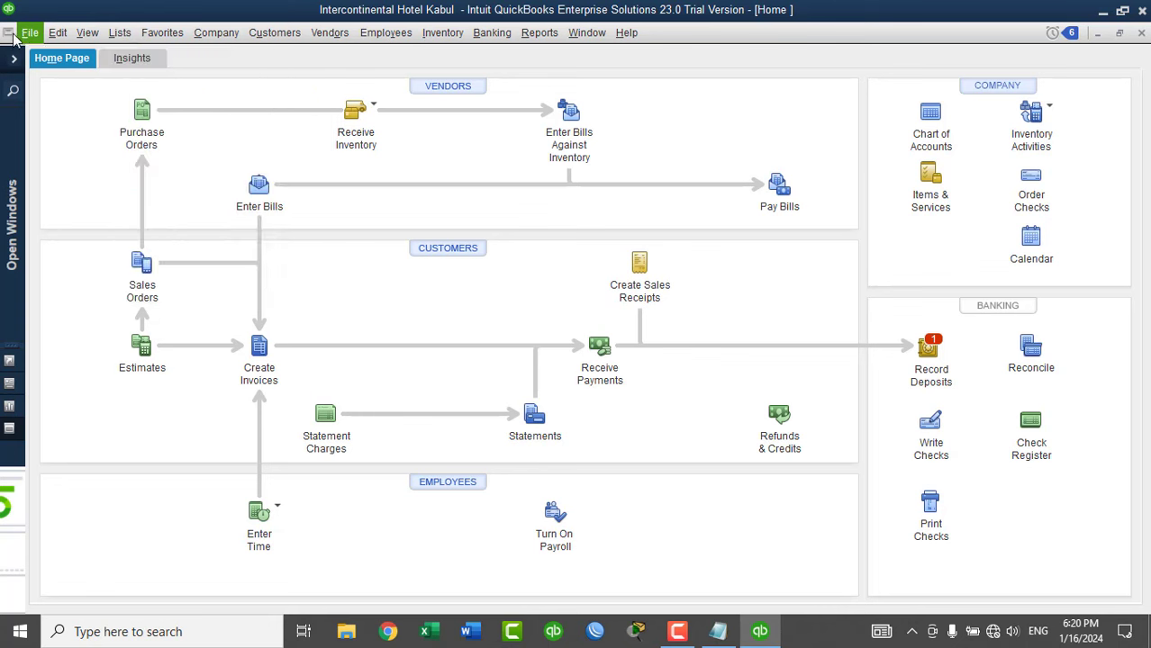
pyautogui.moveTo(30, 32)
pyautogui.moveTo(102, 207)
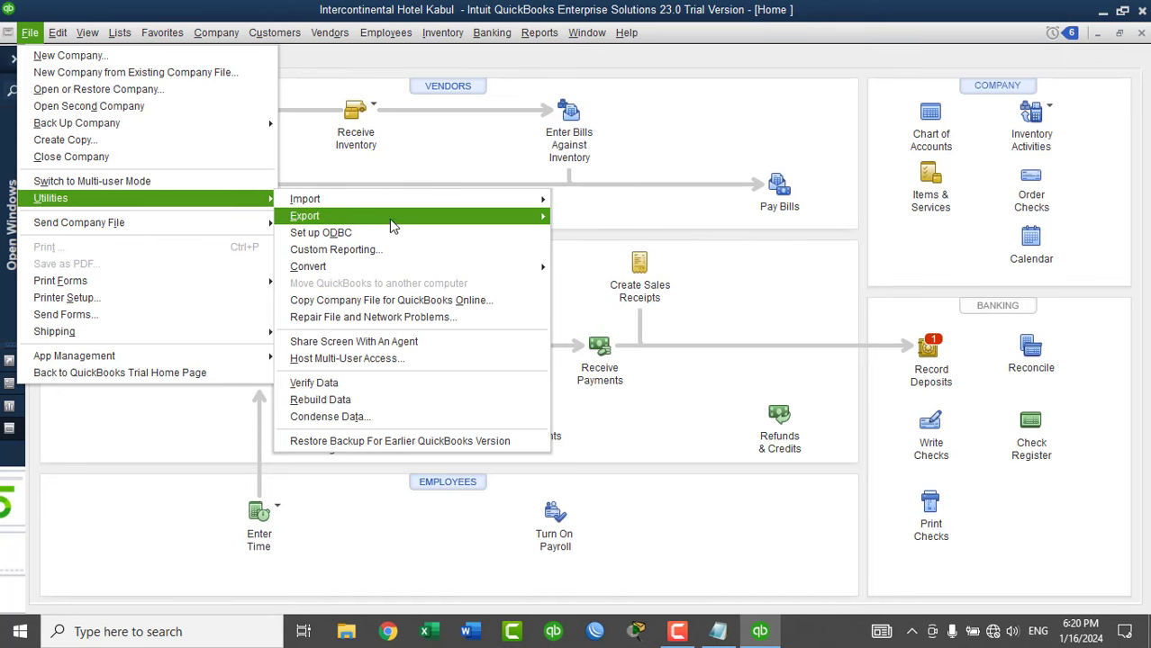
pyautogui.moveTo(388, 217)
pyautogui.click(590, 218)
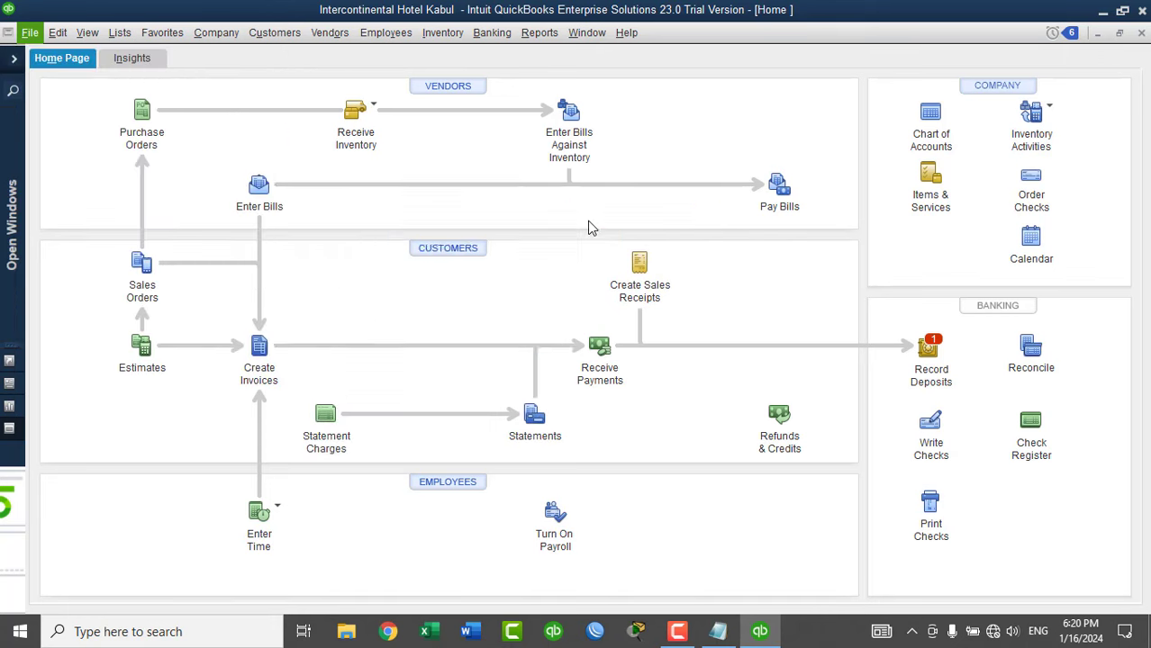
pyautogui.click(352, 117)
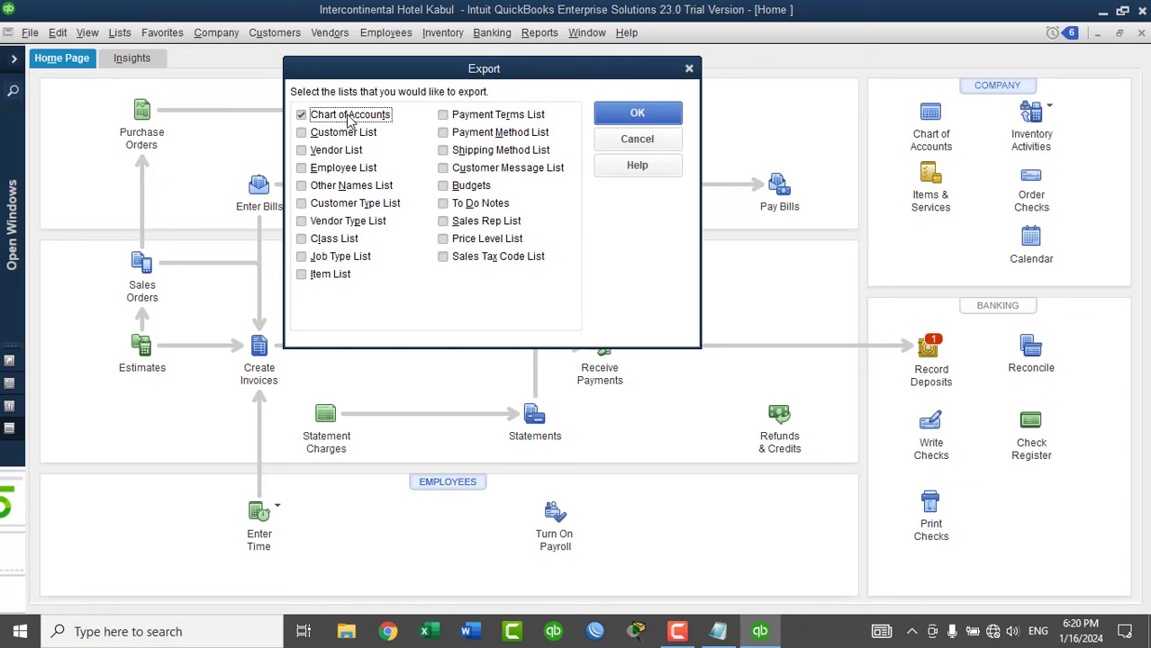
pyautogui.click(356, 133)
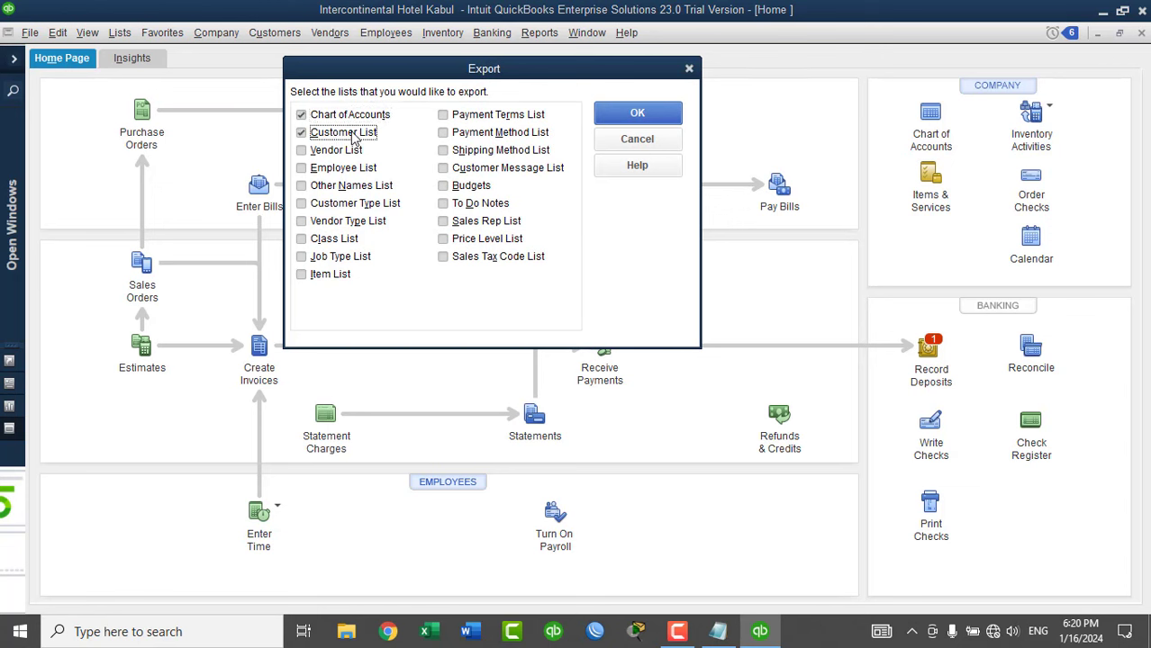
pyautogui.click(332, 240)
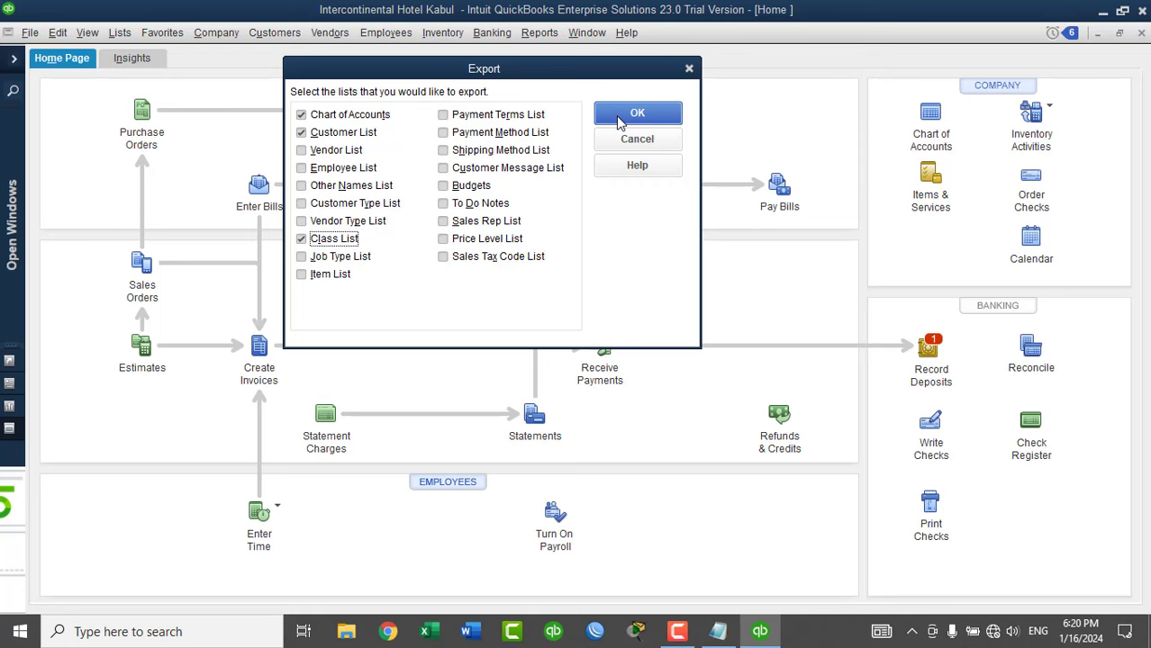
pyautogui.click(618, 115)
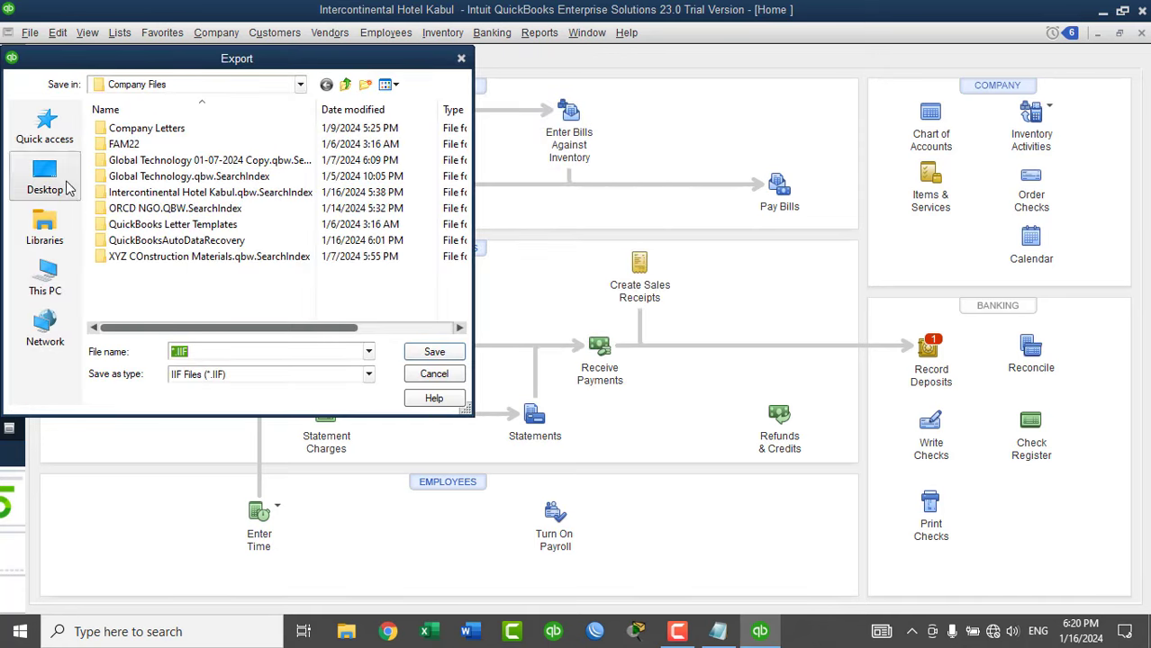
# Save the exported IIF file as 'List' on the Desktop.
pyautogui.click(45, 177)
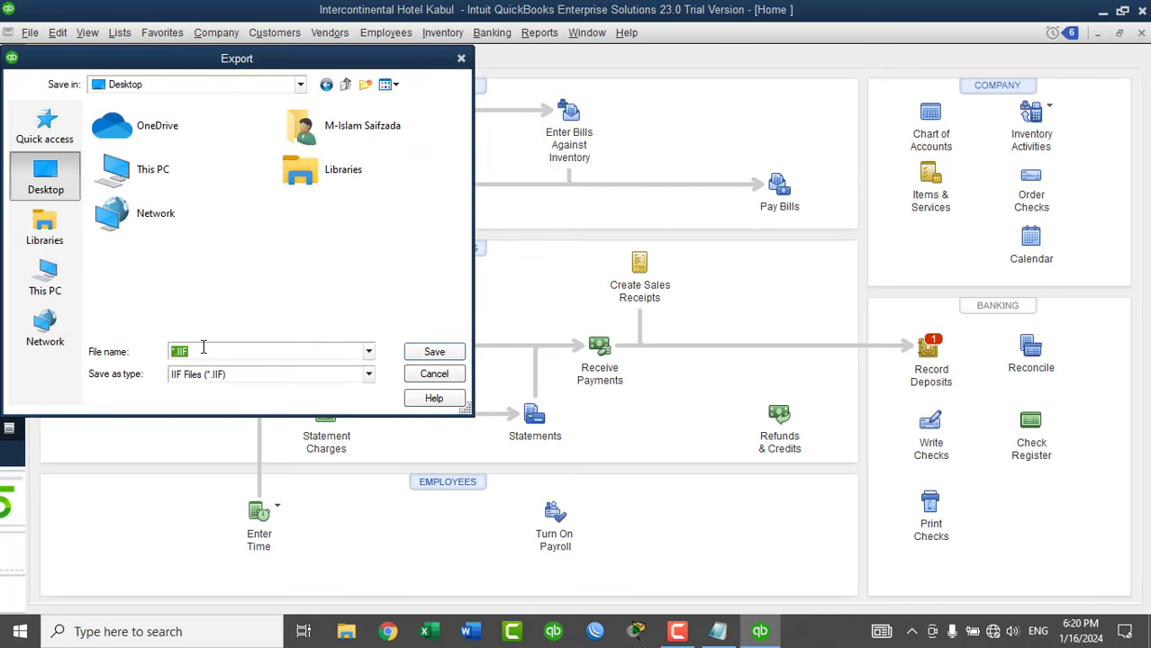
pyautogui.write('List')
pyautogui.click(440, 352)
# Close the Intercontinental Hotel Kabul company, then quit and relaunch QuickBooks.
pyautogui.click(576, 206)
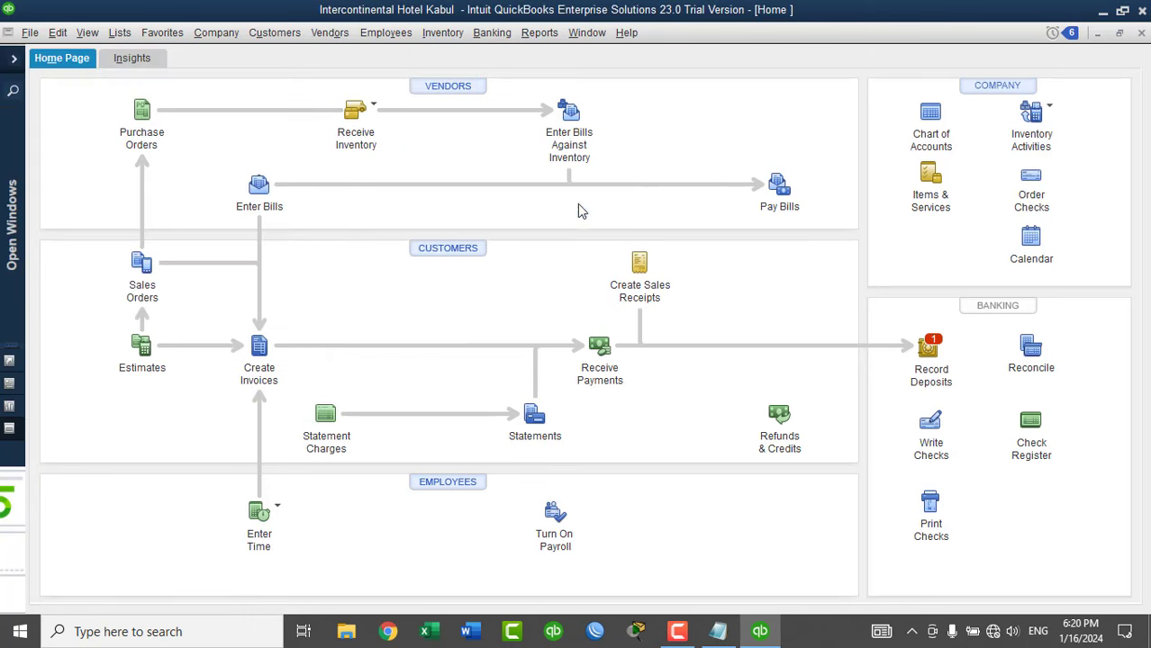
pyautogui.click(30, 32)
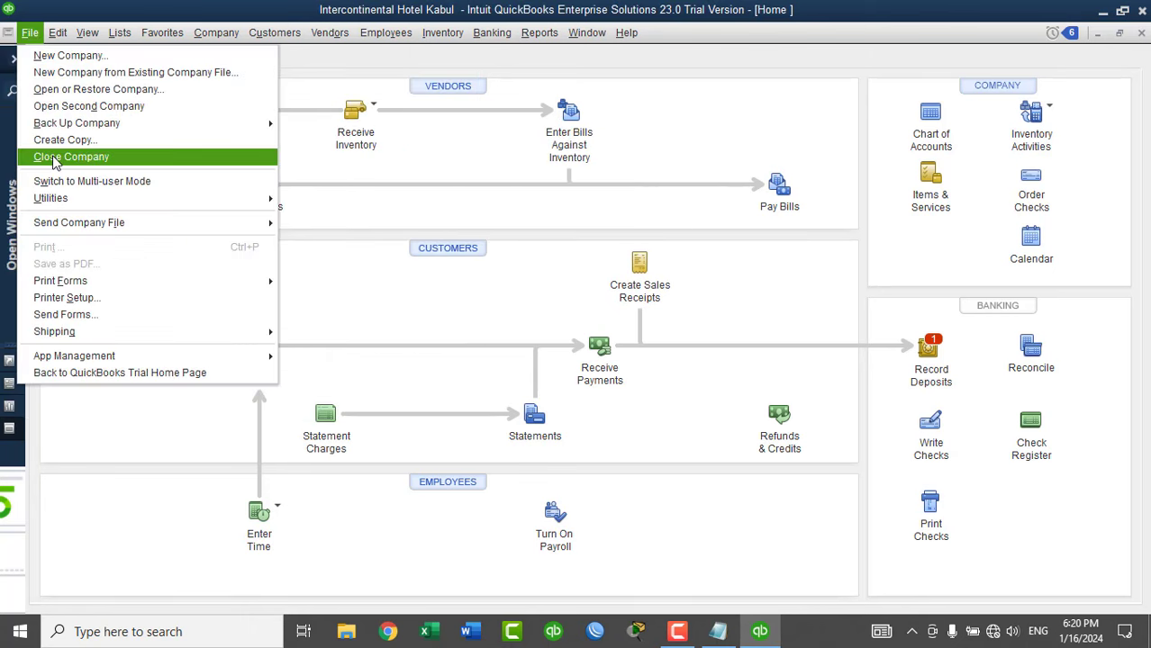
pyautogui.click(55, 158)
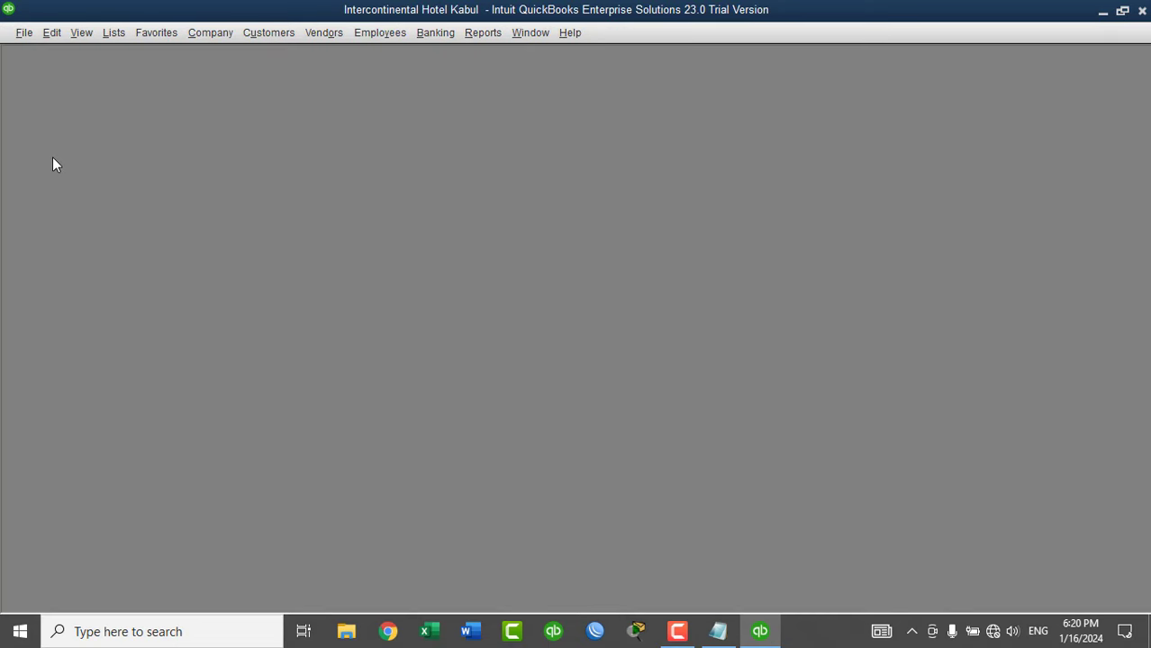
pyautogui.hotkey('alt', 'F4')
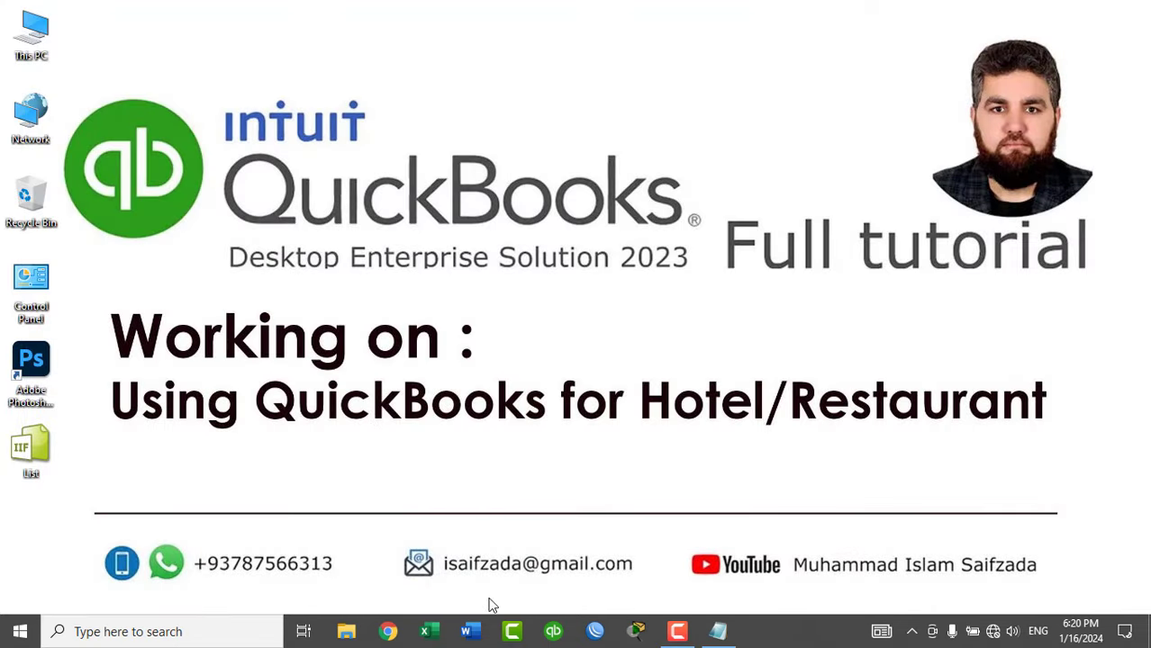
pyautogui.click(553, 631)
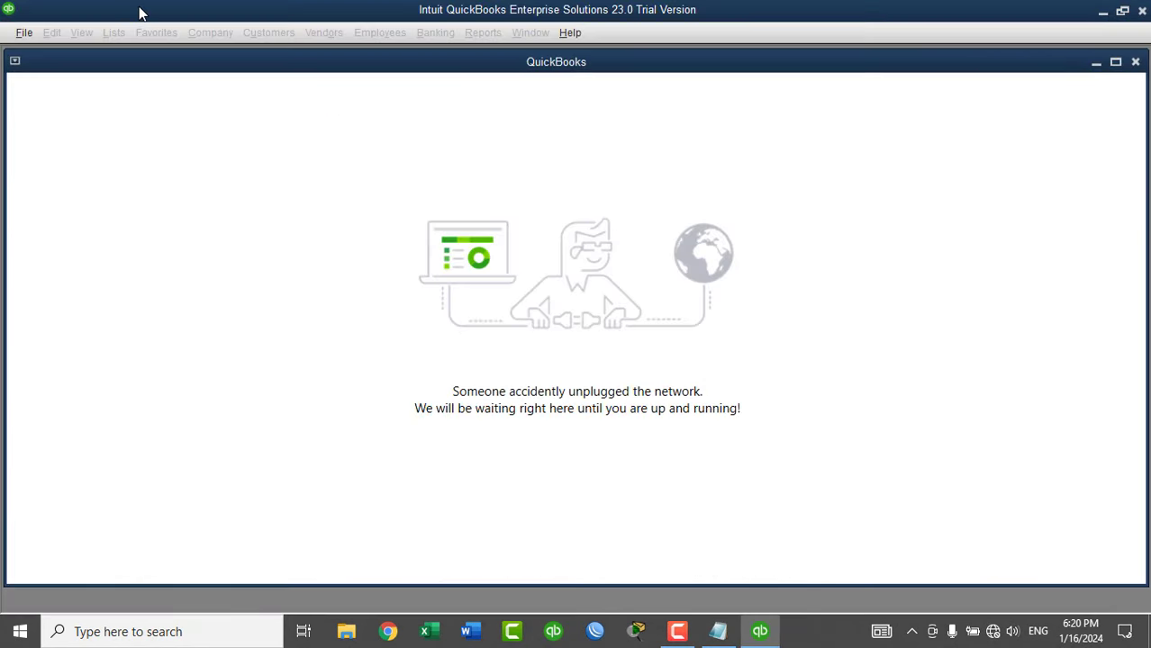
# Start a new company setup for myself as admin.
pyautogui.click(24, 34)
pyautogui.click(34, 57)
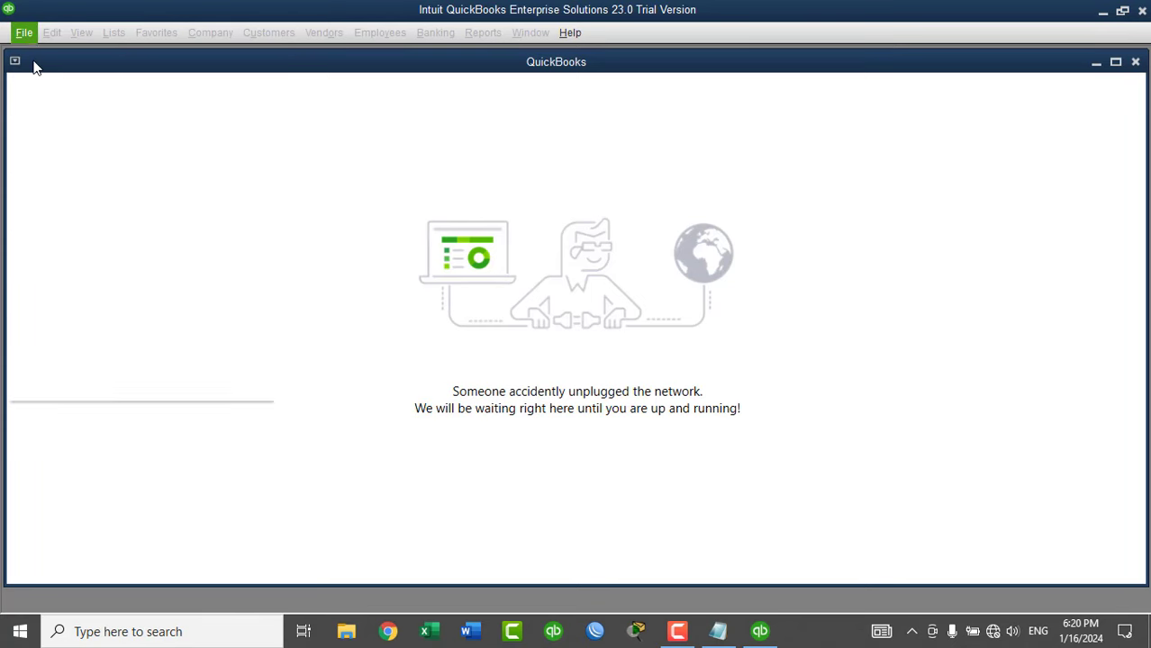
pyautogui.click(298, 396)
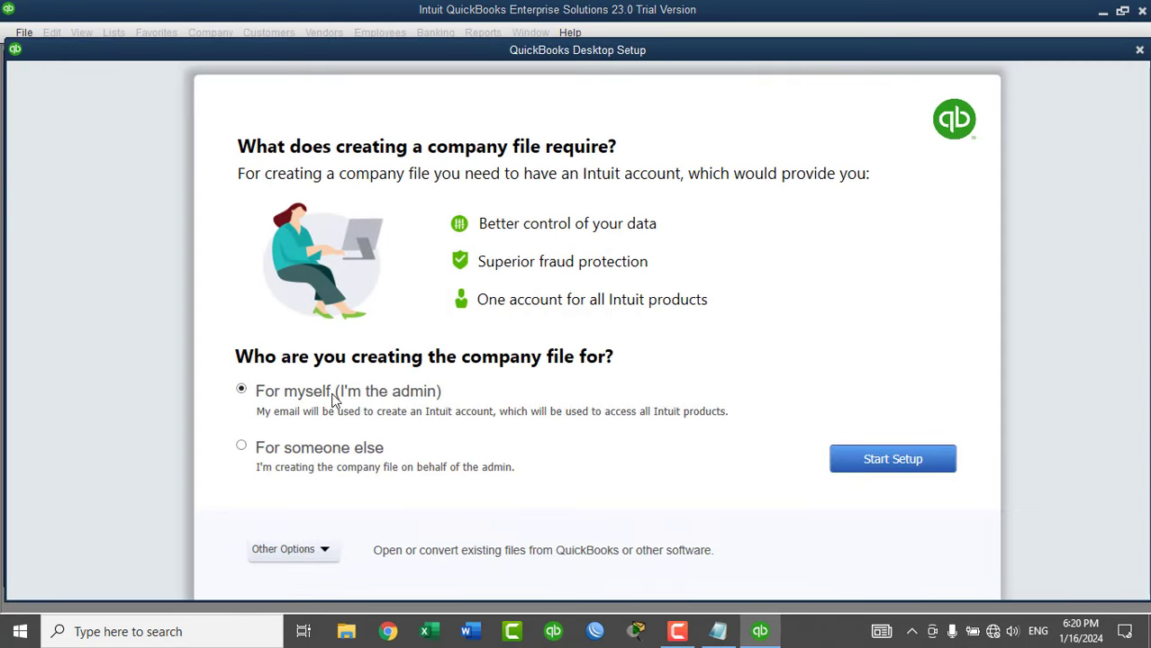
pyautogui.click(875, 461)
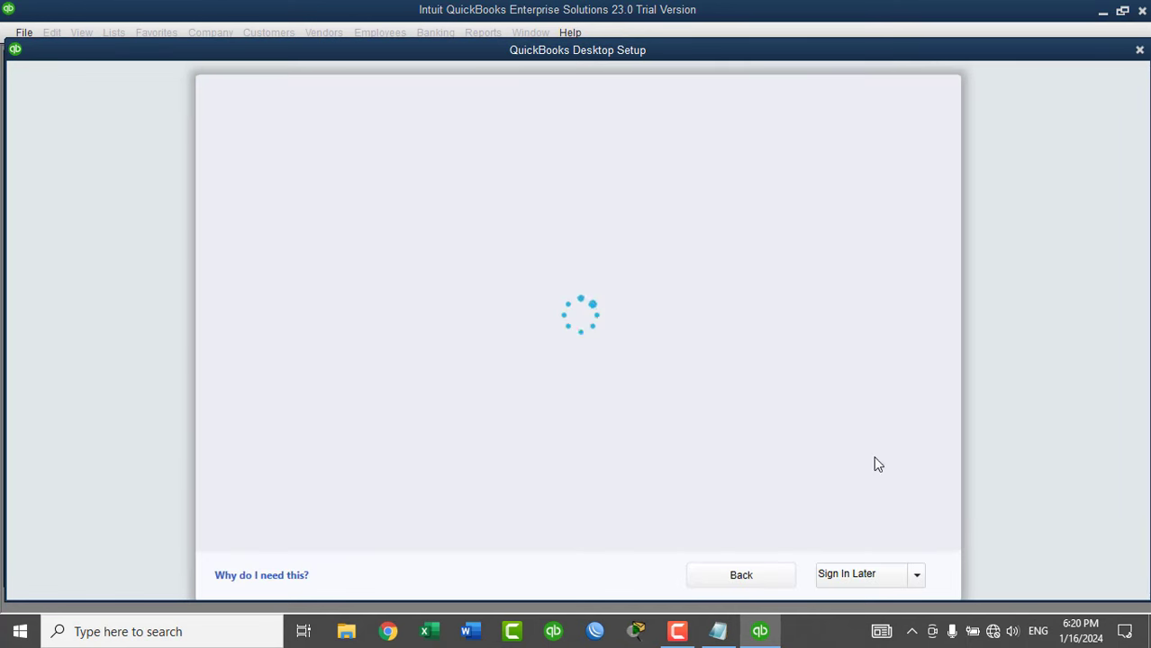
pyautogui.click(915, 576)
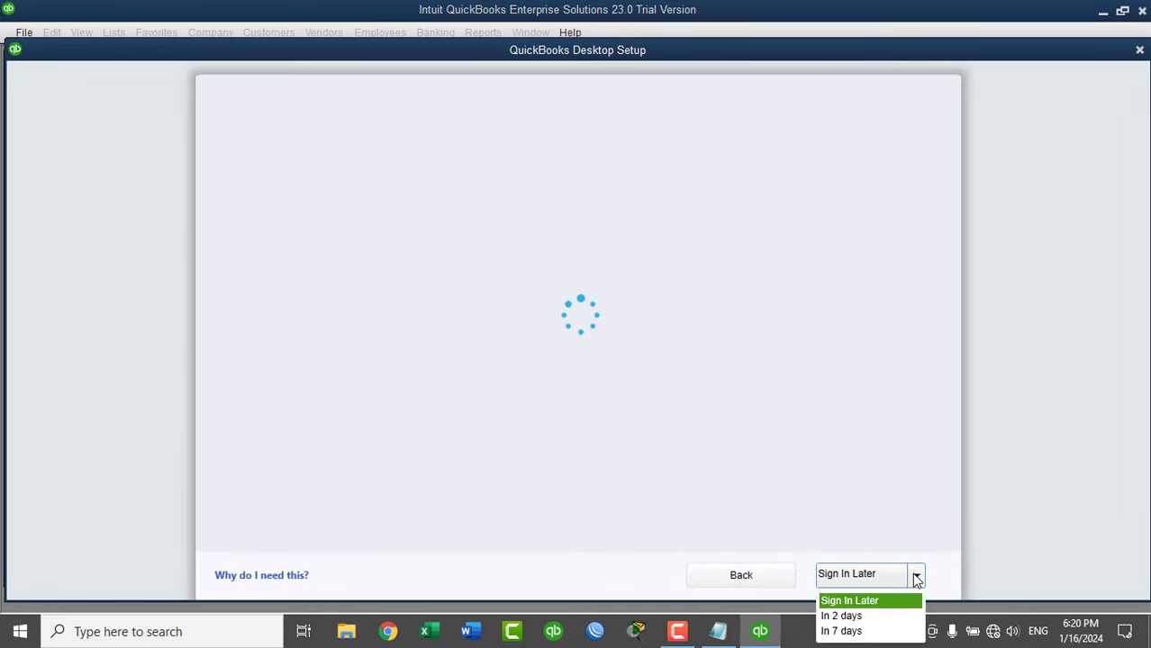
# Postpone sign-in for 7 days and enter business name 'Intercontinental Hotel PK'.
pyautogui.click(851, 631)
pyautogui.click(583, 391)
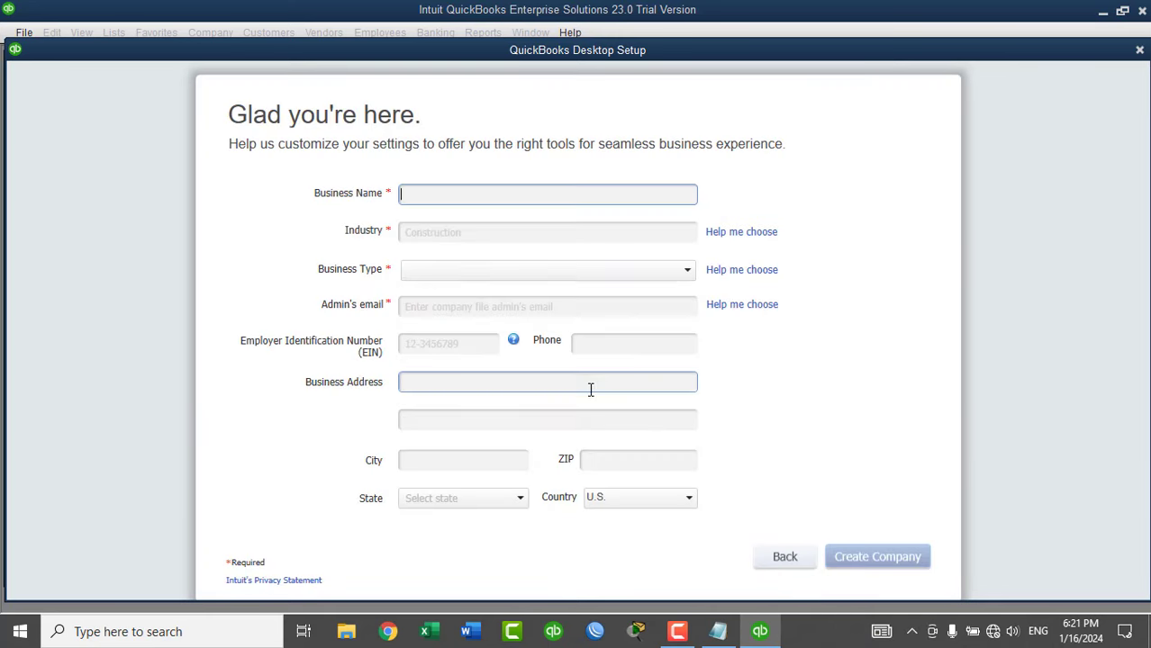
pyautogui.write('Inte')
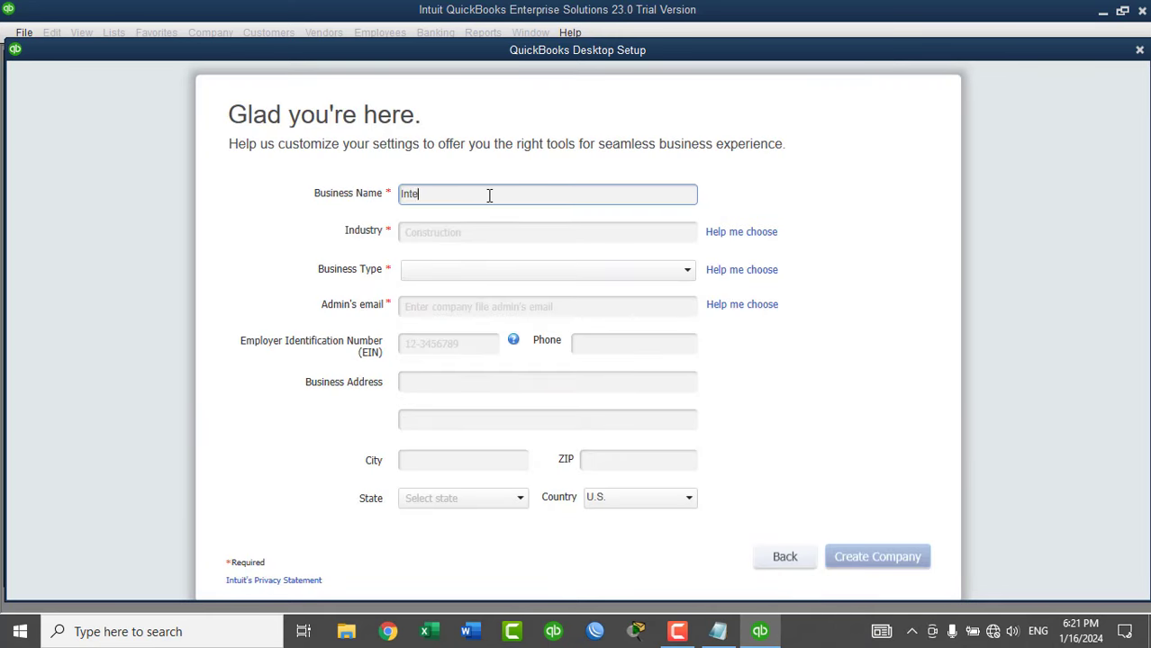
pyautogui.write('rcontinental Hotel PK')
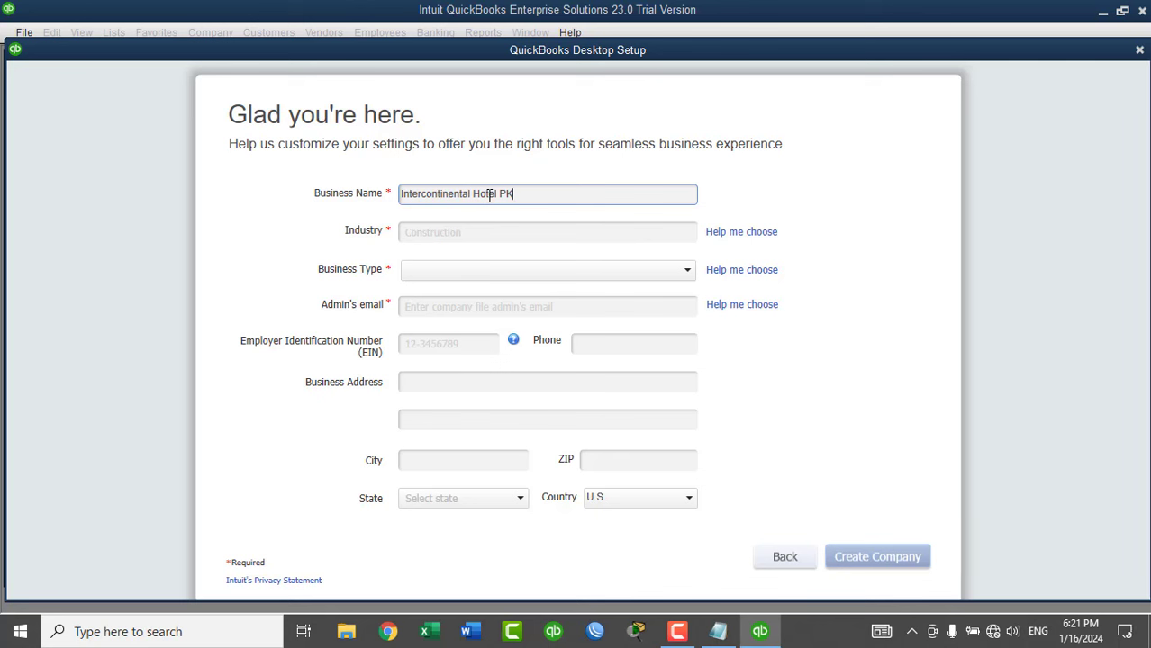
pyautogui.click(424, 235)
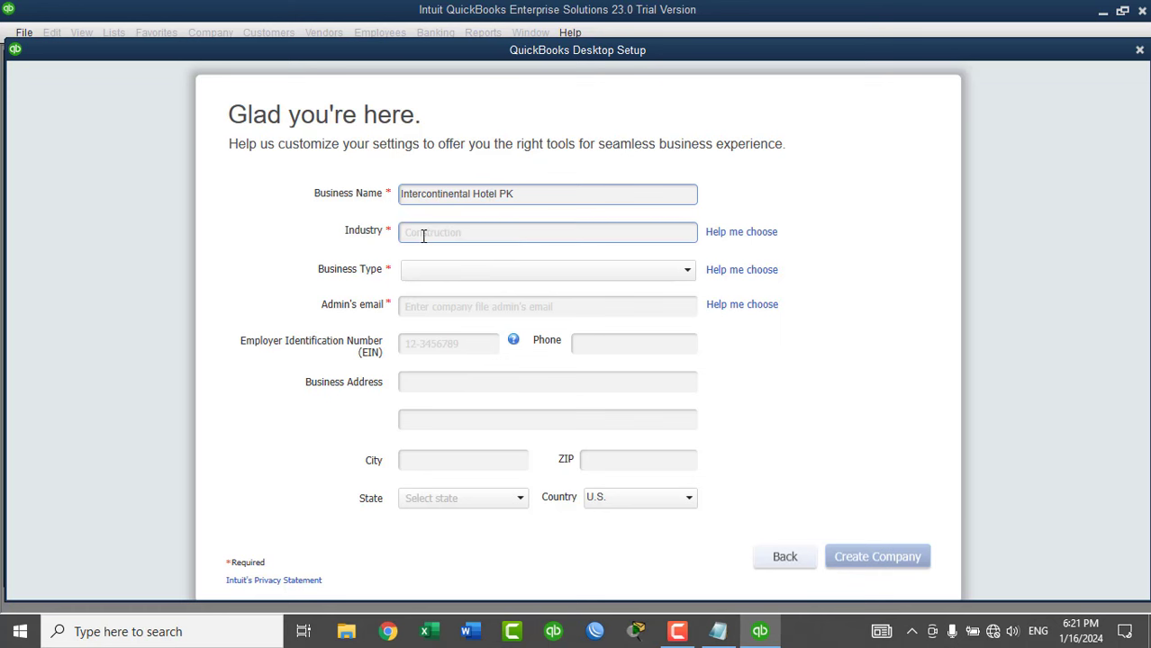
# Set industry Restaurant, Caterer, or Bar, Sole Proprietorship, enter the admin e-mail, and create the company.
pyautogui.write('re')
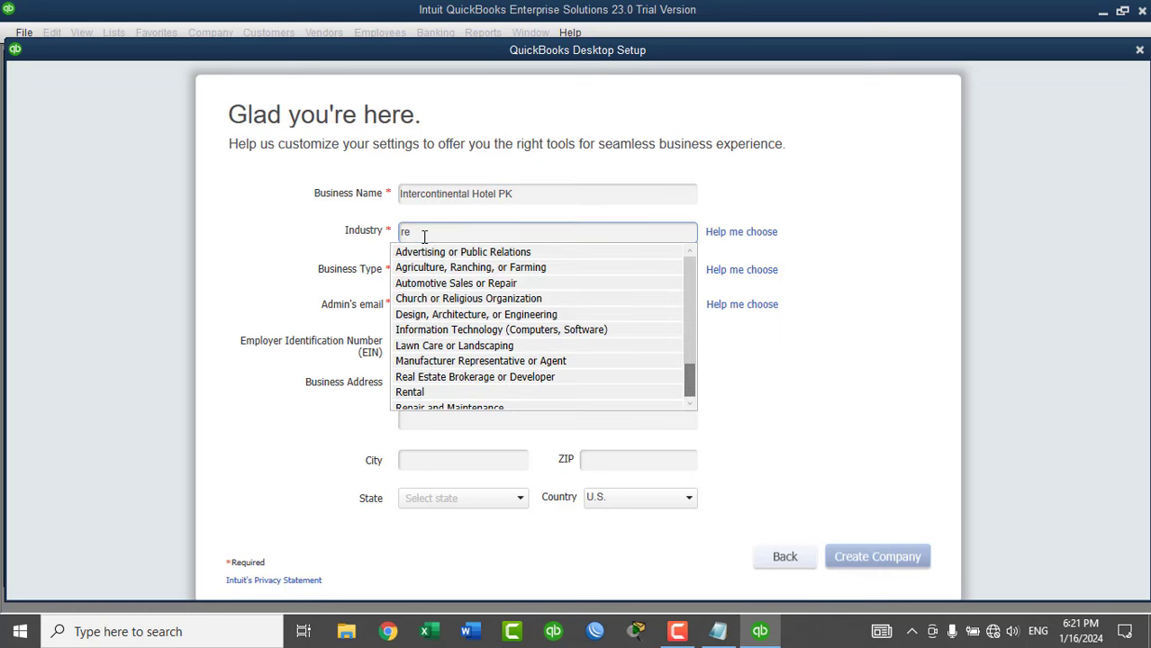
pyautogui.write('s')
pyautogui.click(428, 270)
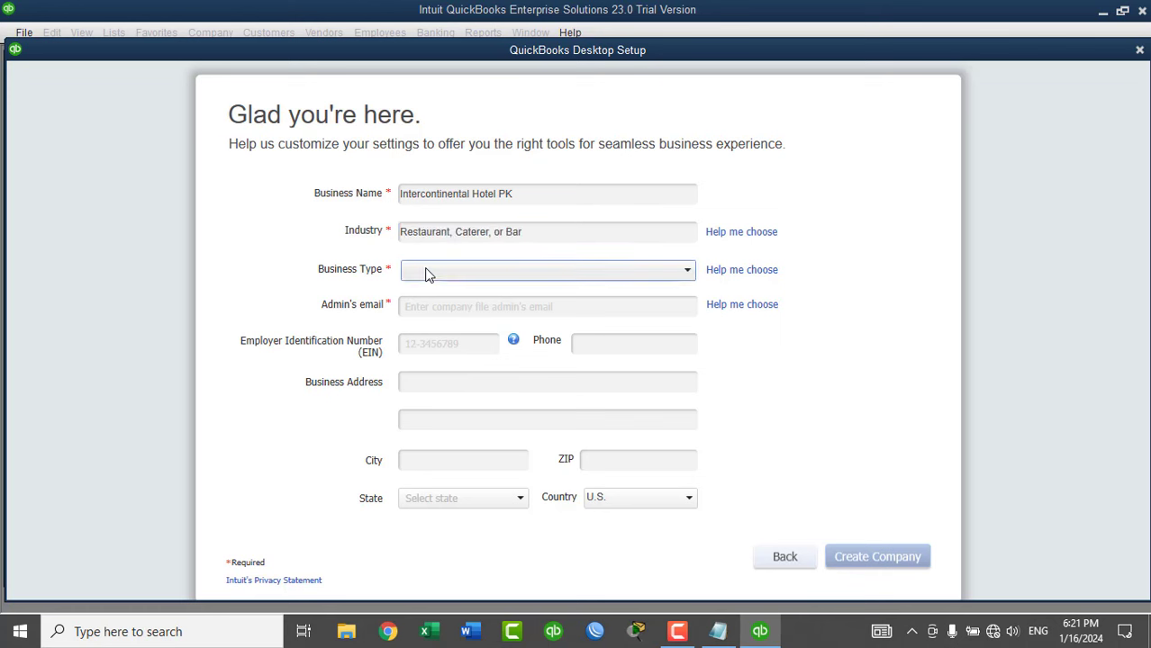
pyautogui.click(428, 272)
pyautogui.click(434, 290)
pyautogui.click(434, 308)
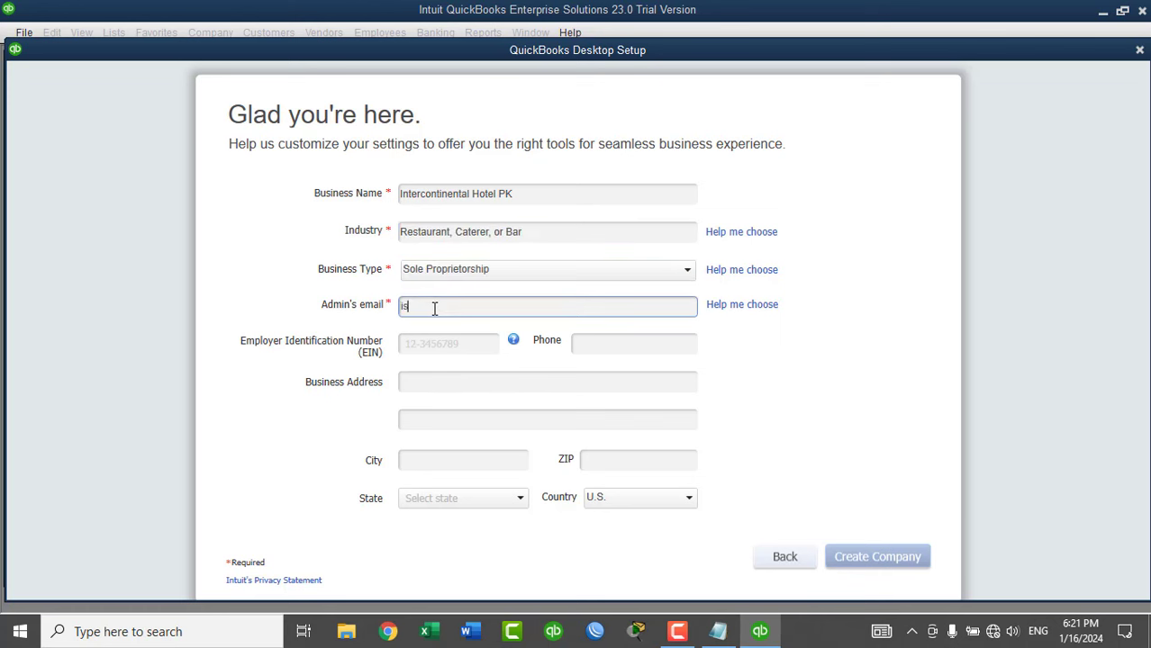
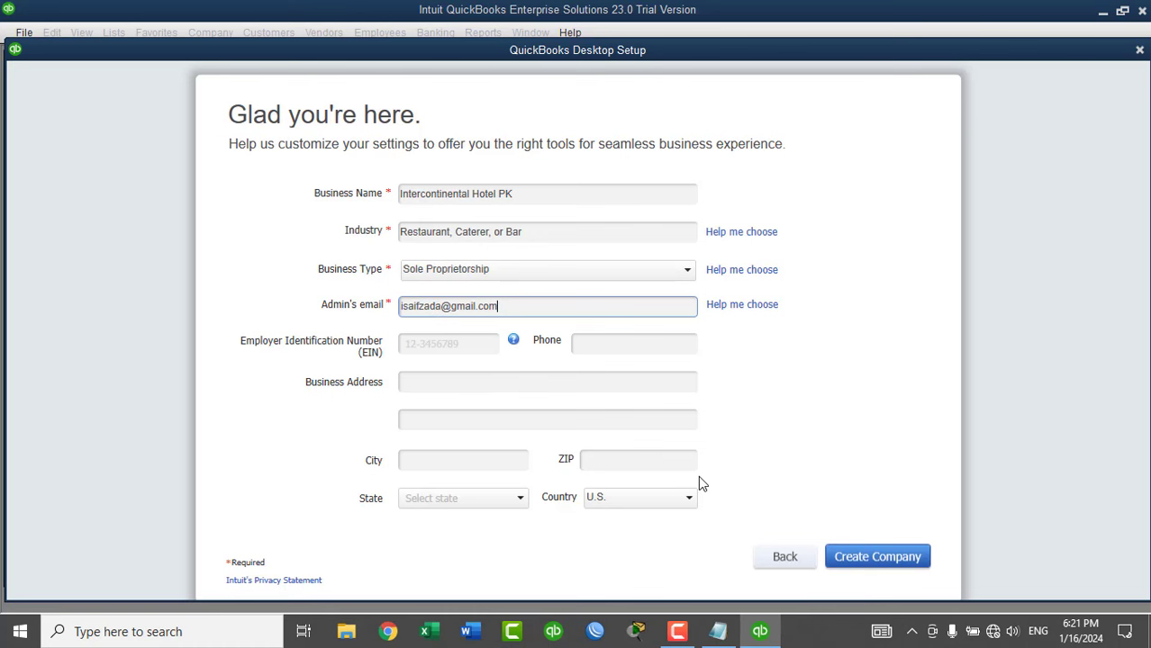
pyautogui.click(855, 563)
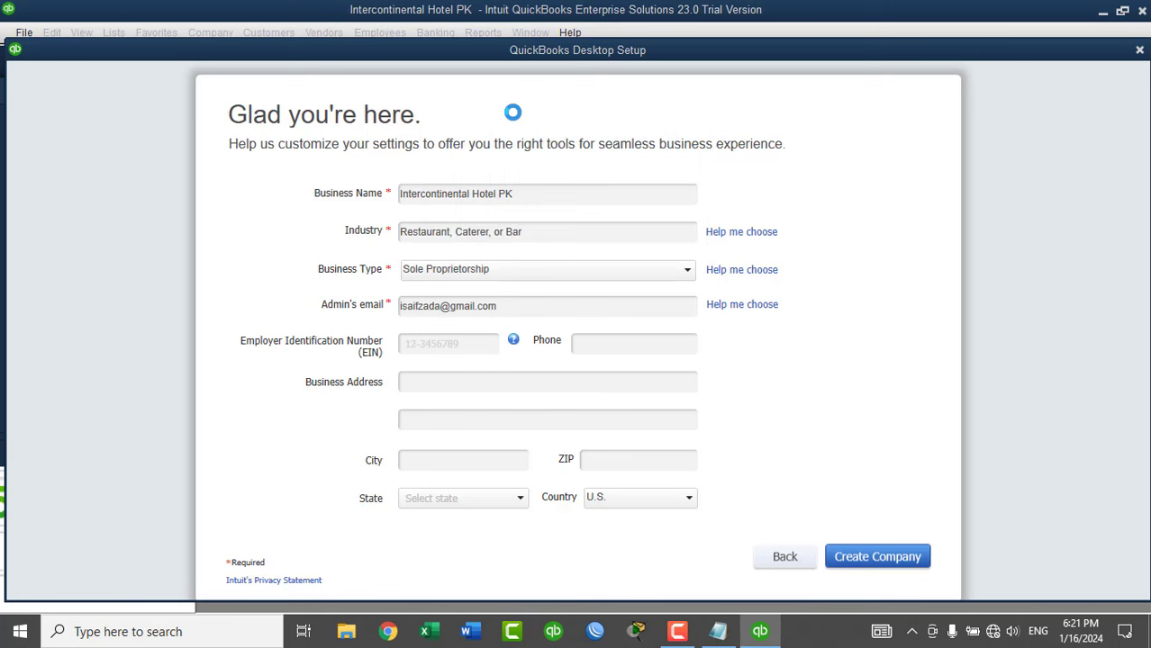
# Skip the offline notice and start an IIF file import, closing open windows.
pyautogui.click(594, 369)
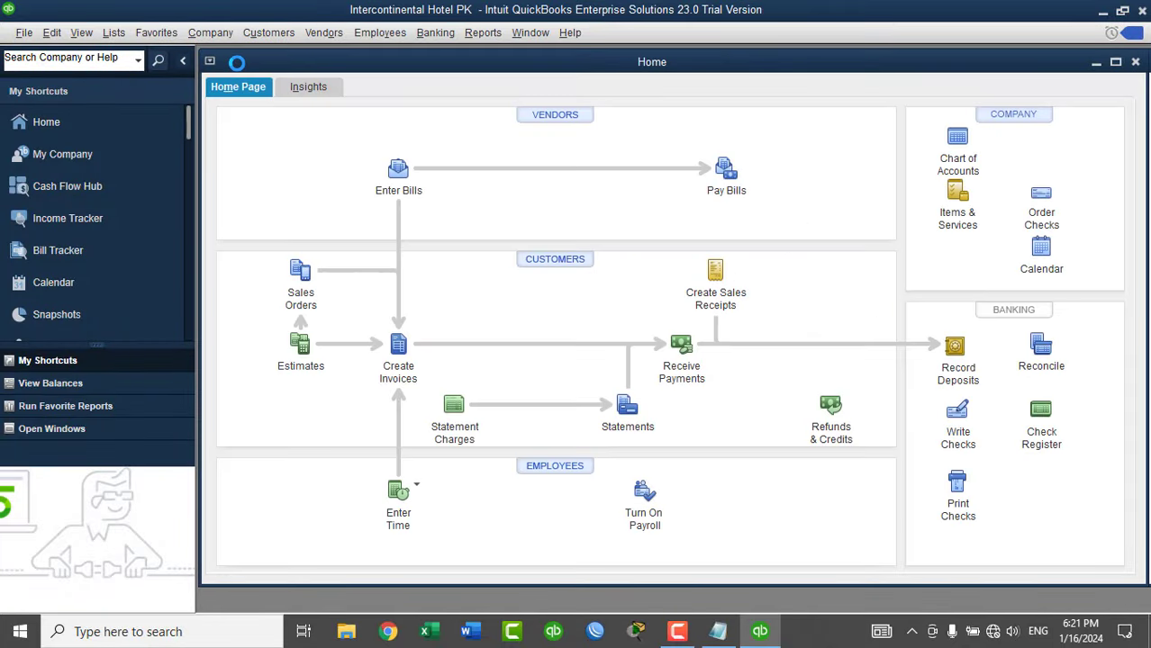
pyautogui.click(56, 33)
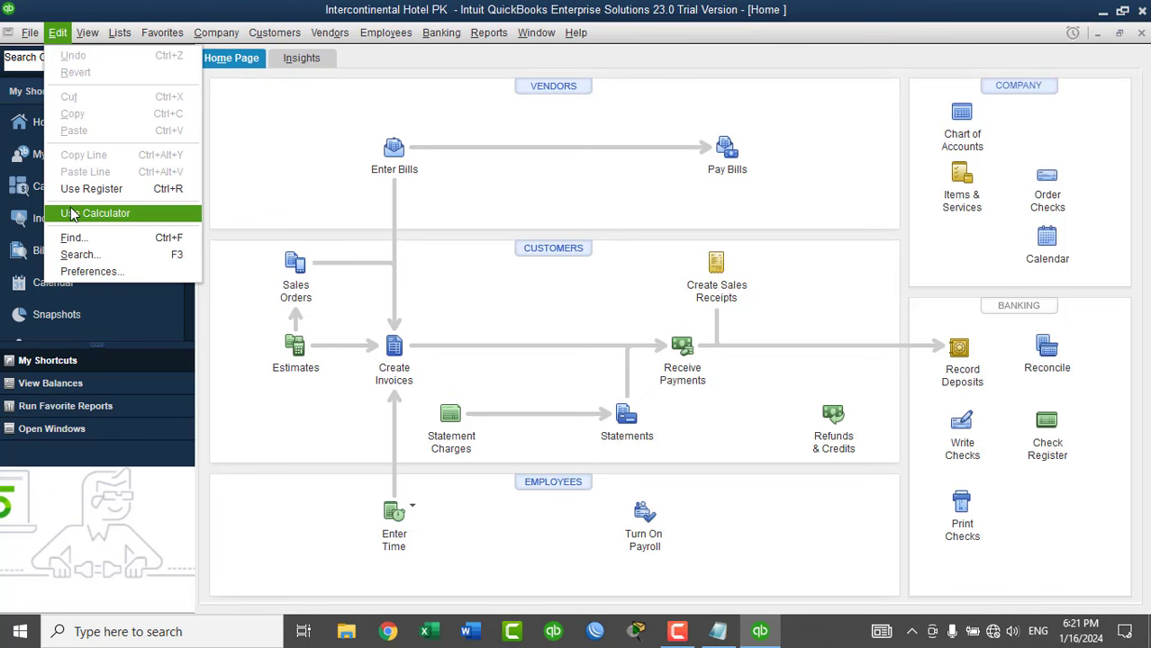
pyautogui.moveTo(30, 36)
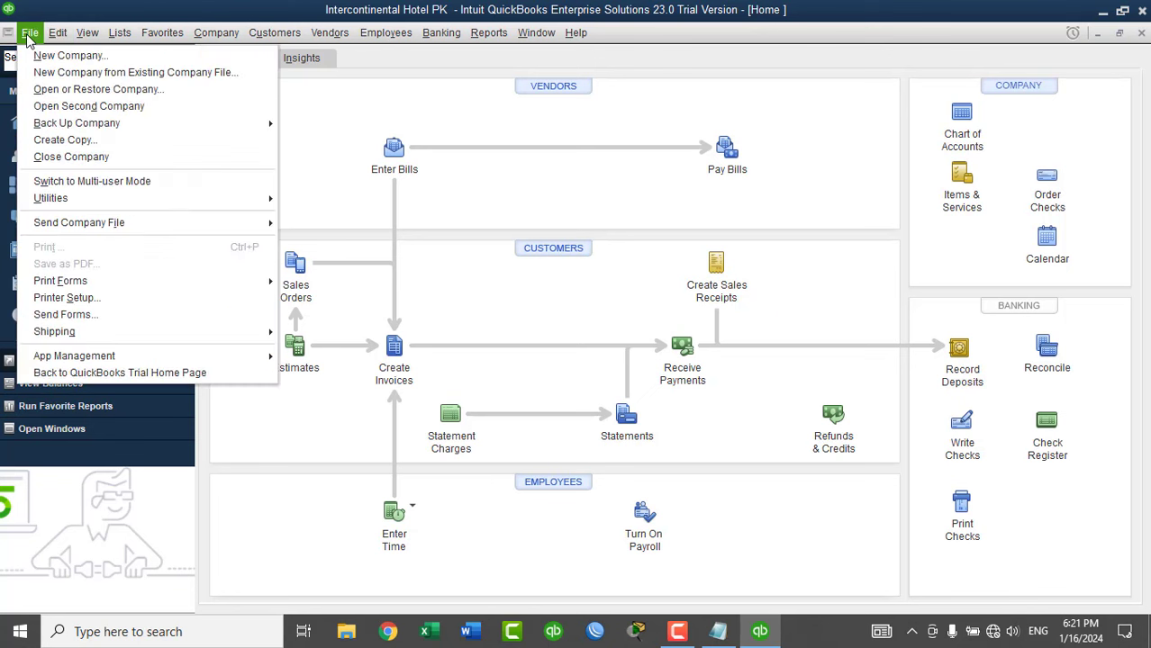
pyautogui.moveTo(112, 203)
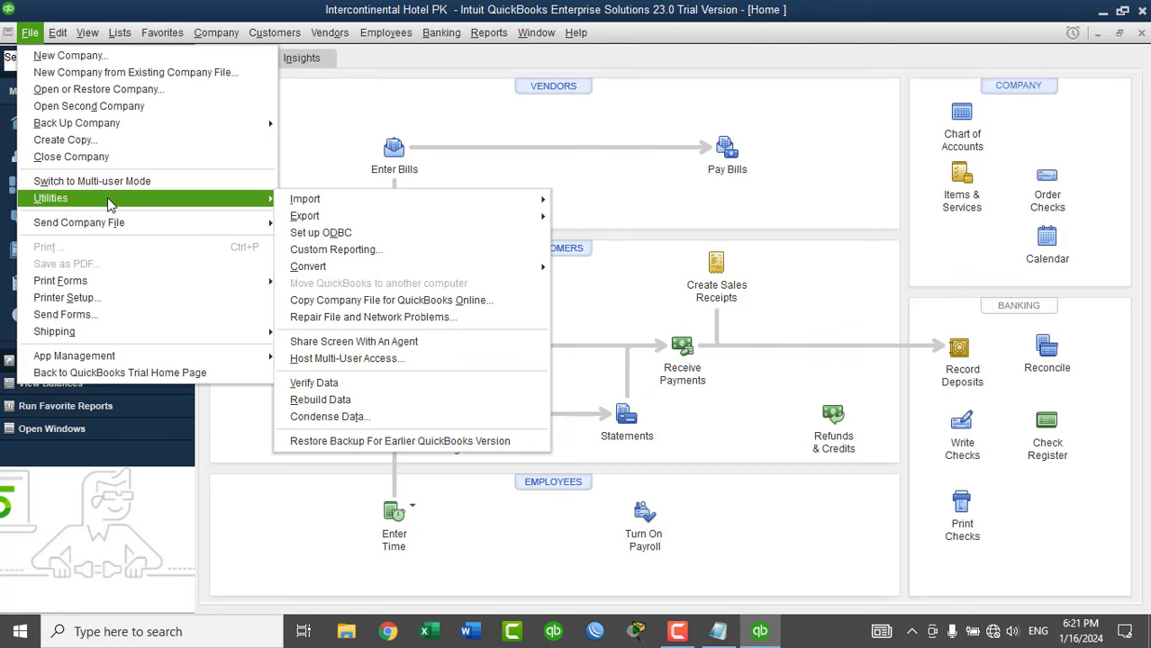
pyautogui.moveTo(330, 209)
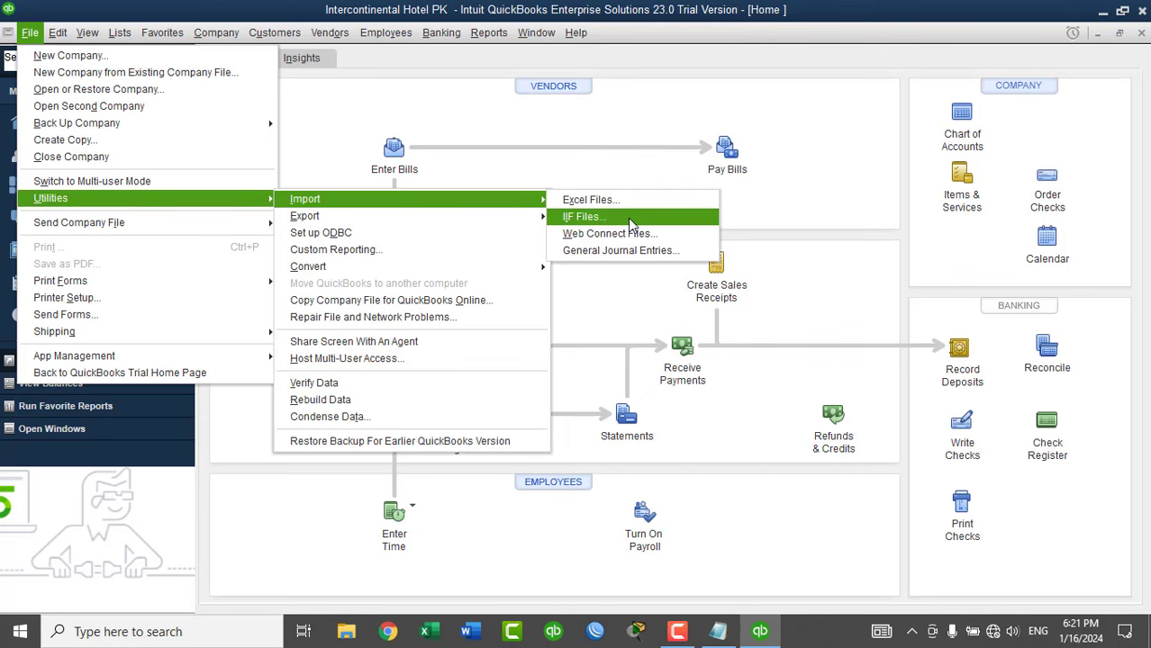
pyautogui.click(633, 220)
pyautogui.click(535, 207)
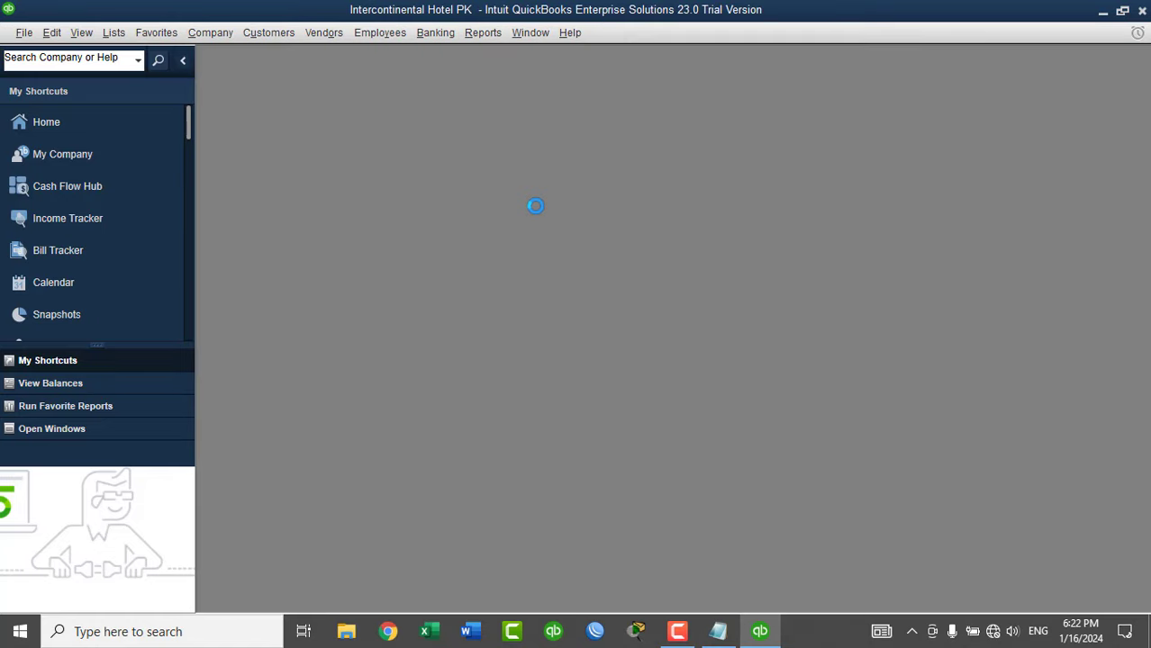
# Import the List IIF file from the Desktop and dismiss the summary.
pyautogui.click(432, 324)
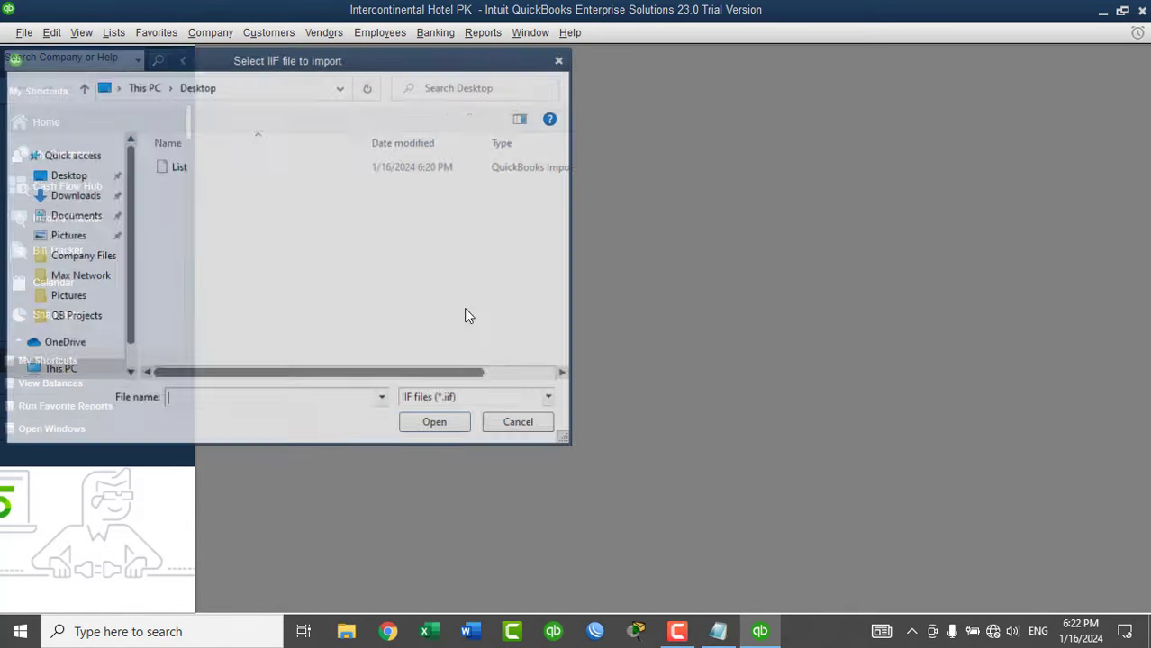
pyautogui.click(174, 171)
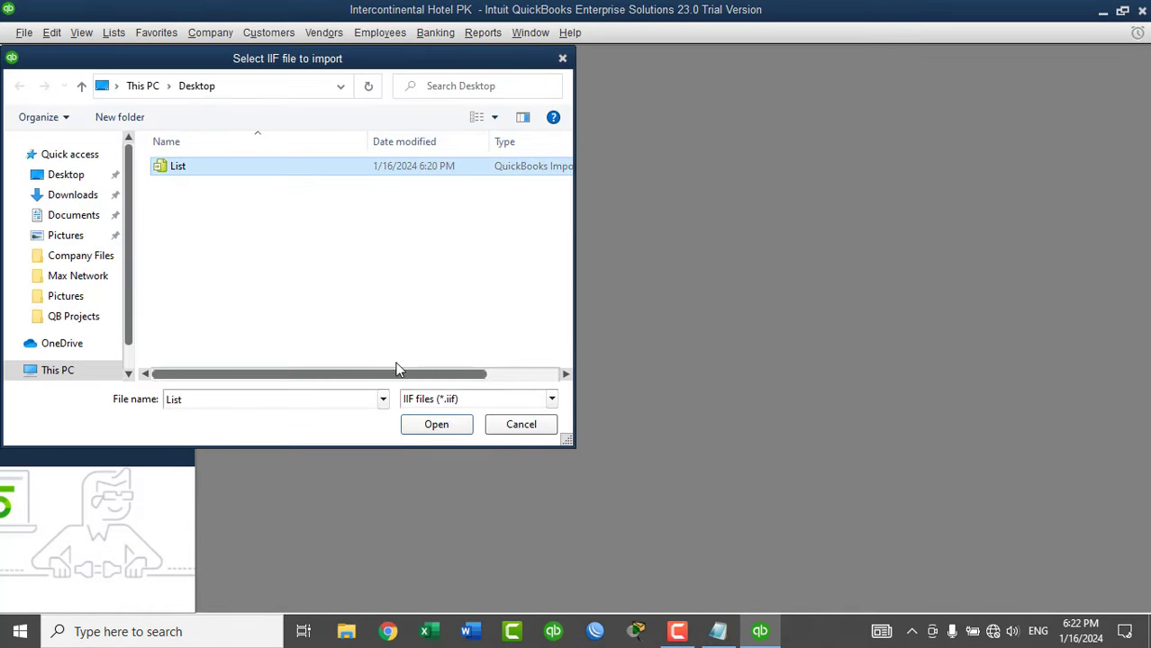
pyautogui.click(432, 429)
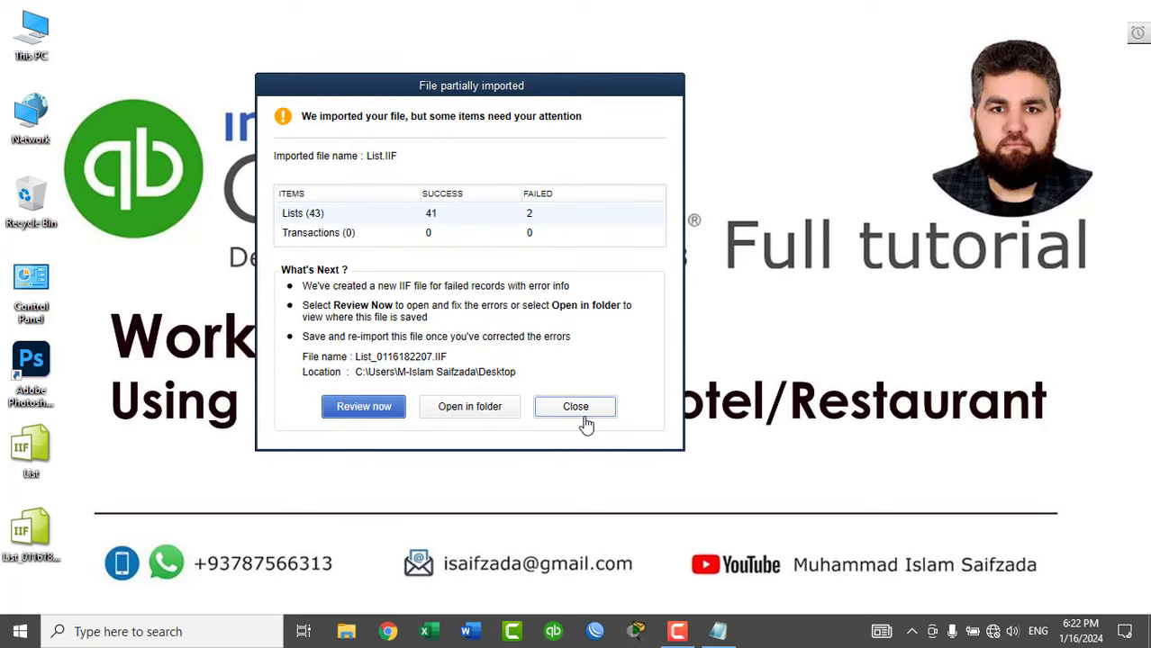
pyautogui.click(580, 410)
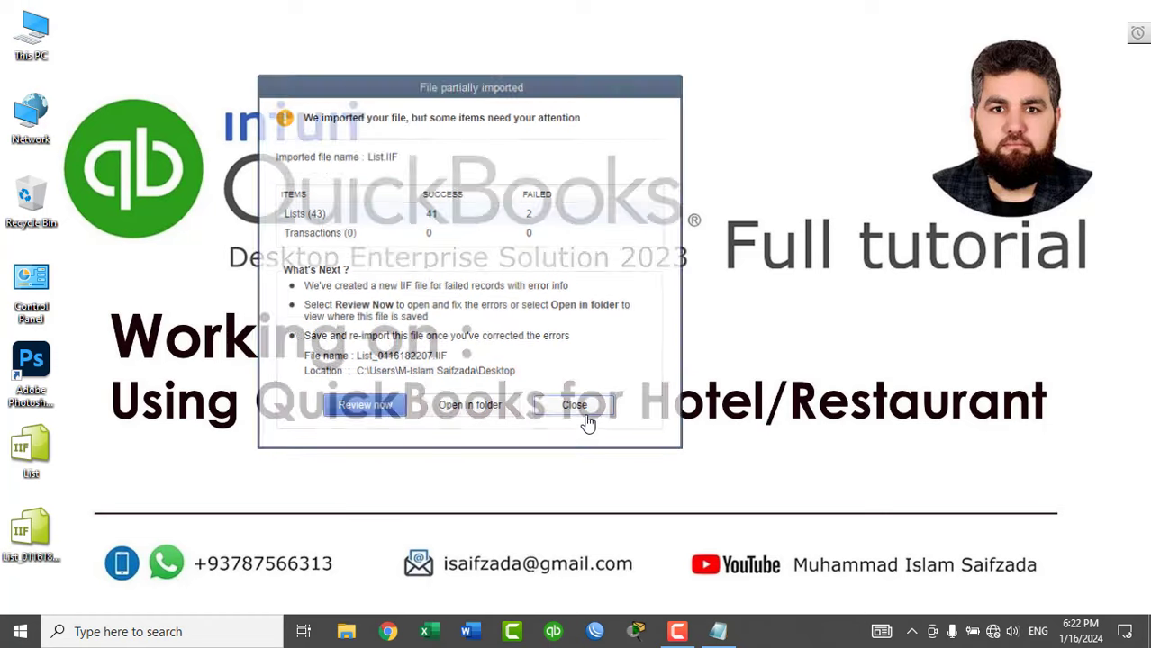
# Reopen QuickBooks and browse for a company file on Local Disk (C:).
pyautogui.click(552, 631)
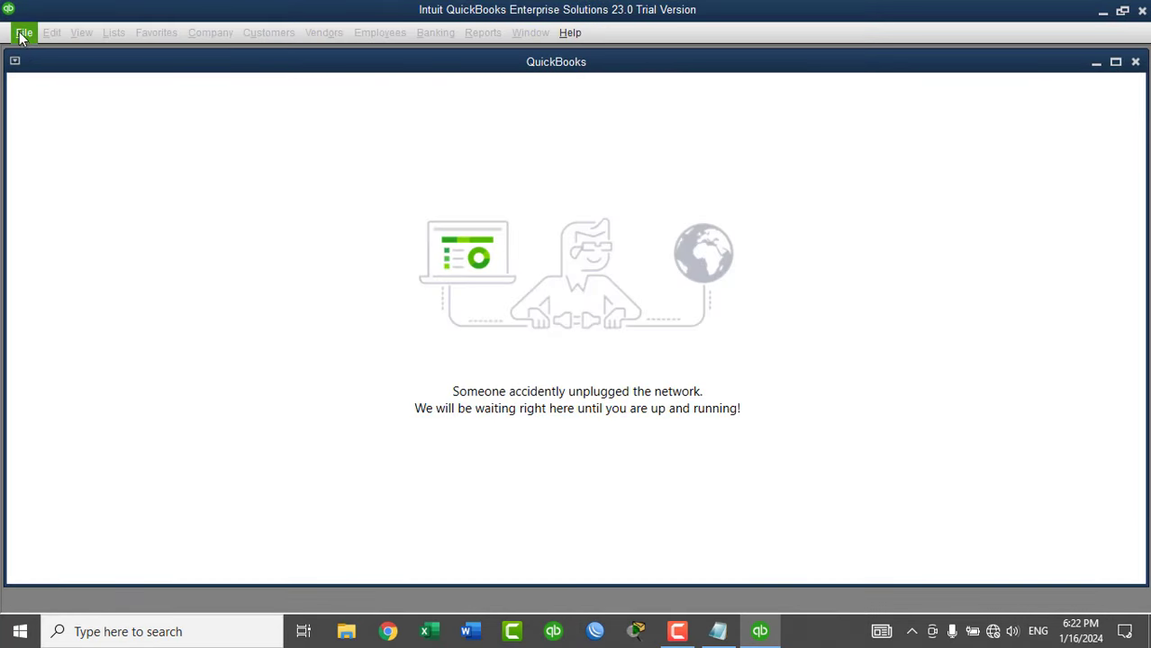
pyautogui.click(21, 33)
pyautogui.click(53, 87)
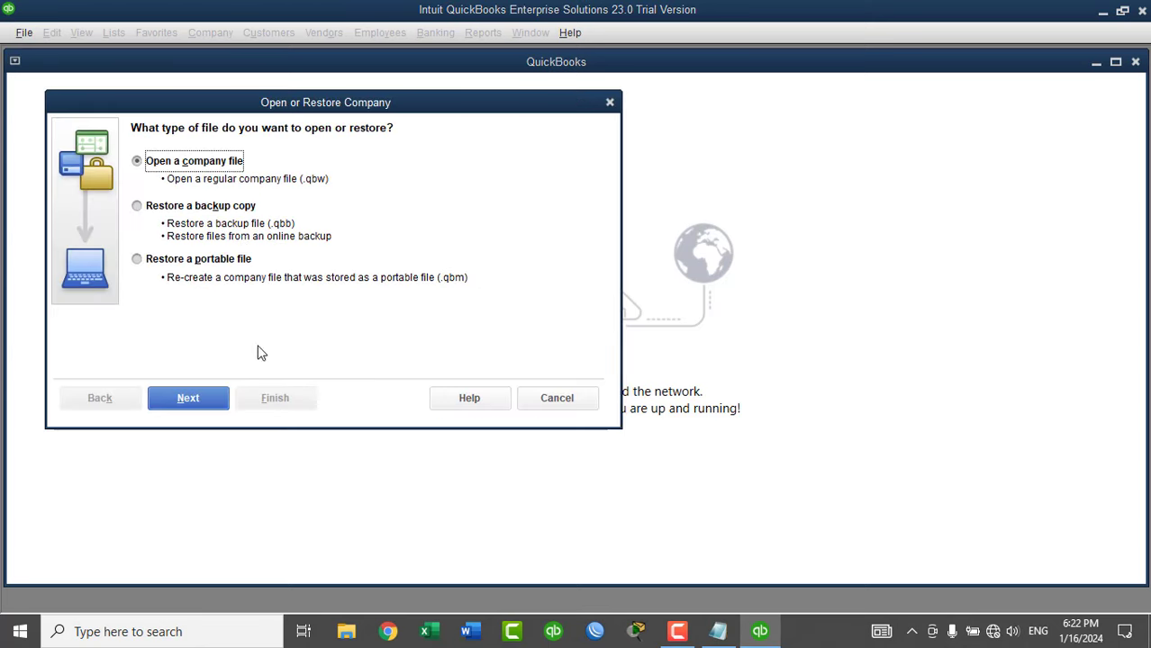
pyautogui.click(204, 406)
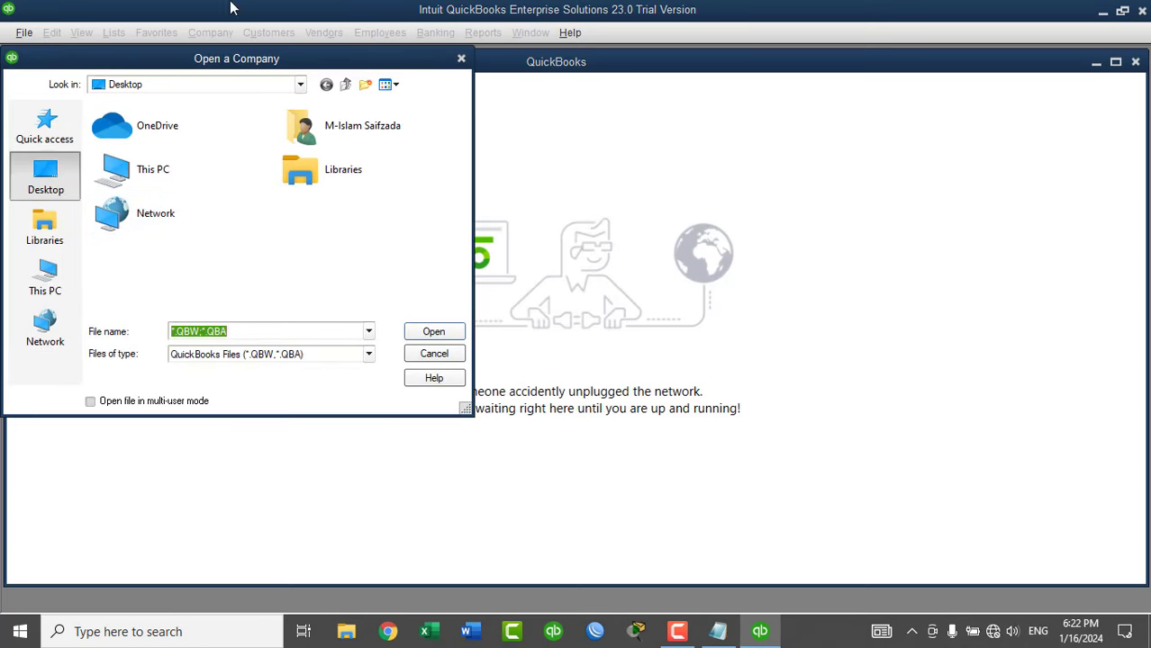
pyautogui.click(189, 84)
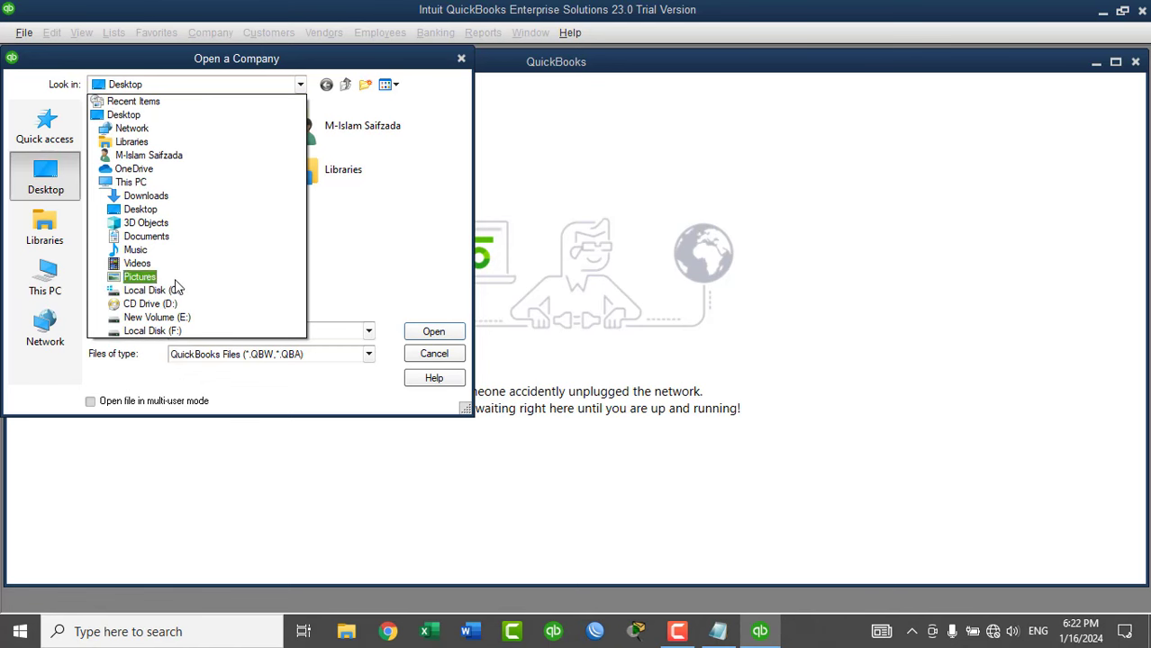
pyautogui.click(178, 290)
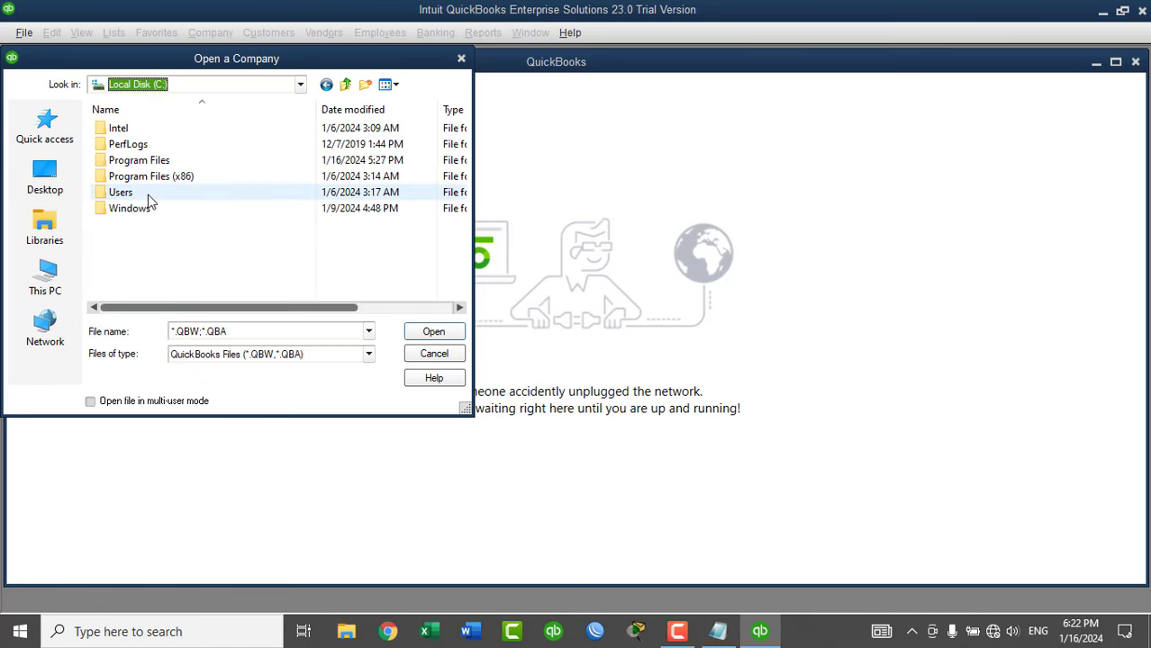
# Open Intercontinental Hotel PK from Public Documents\Intuit\QuickBooks\Company Files.
pyautogui.doubleClick(147, 194)
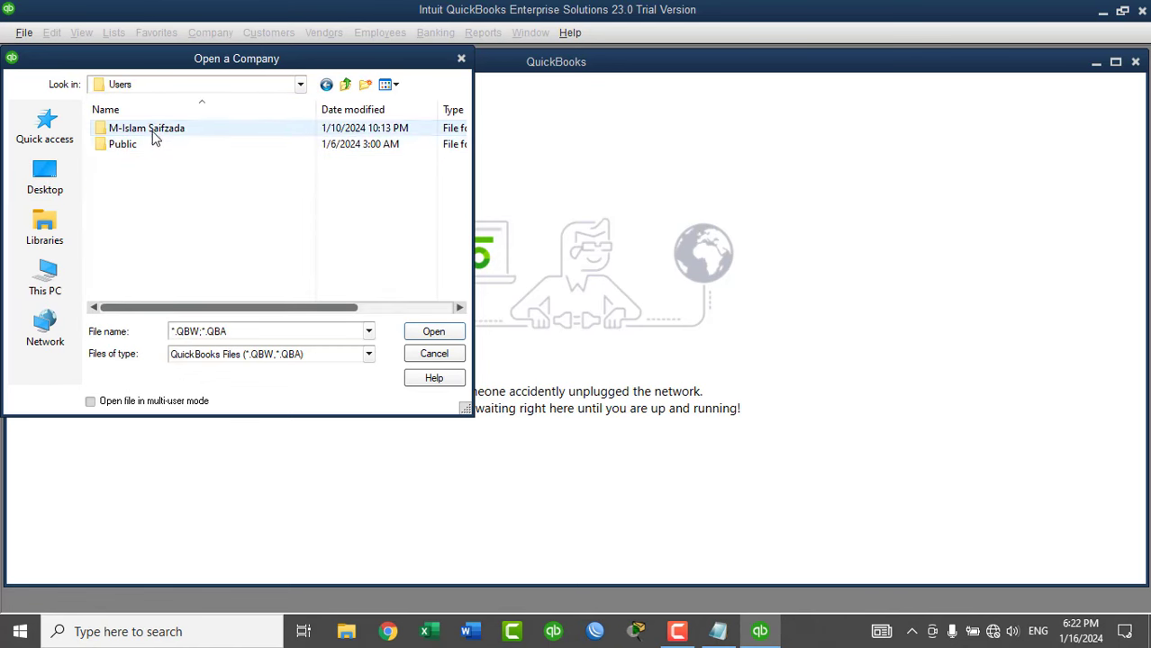
pyautogui.doubleClick(151, 145)
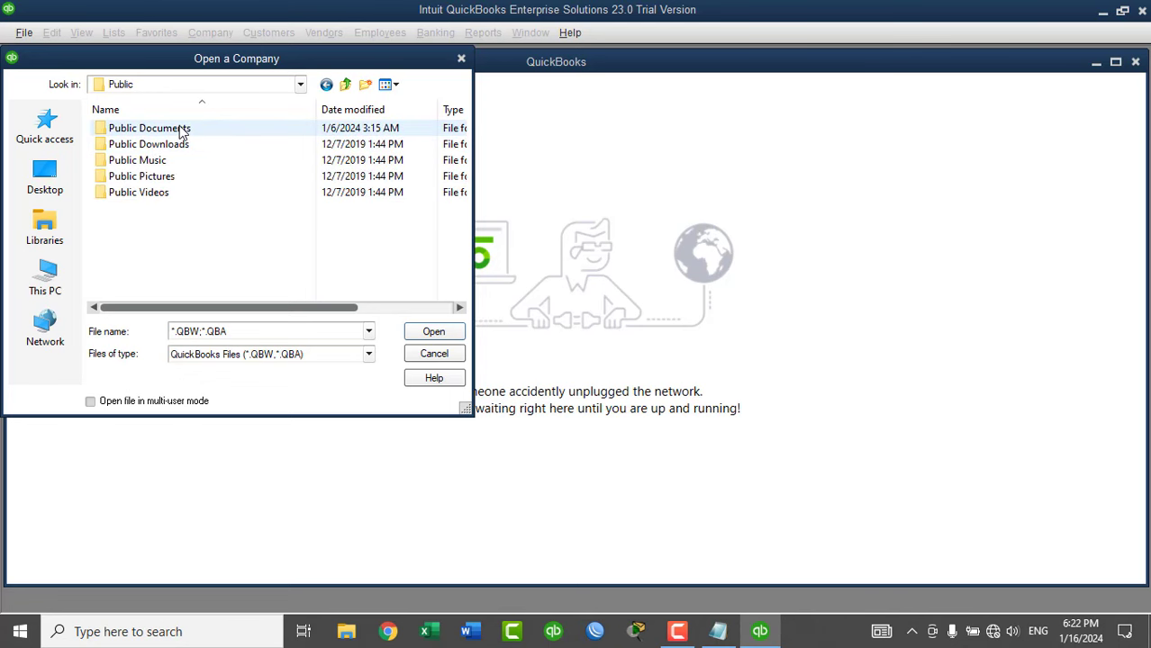
pyautogui.doubleClick(176, 130)
pyautogui.doubleClick(163, 134)
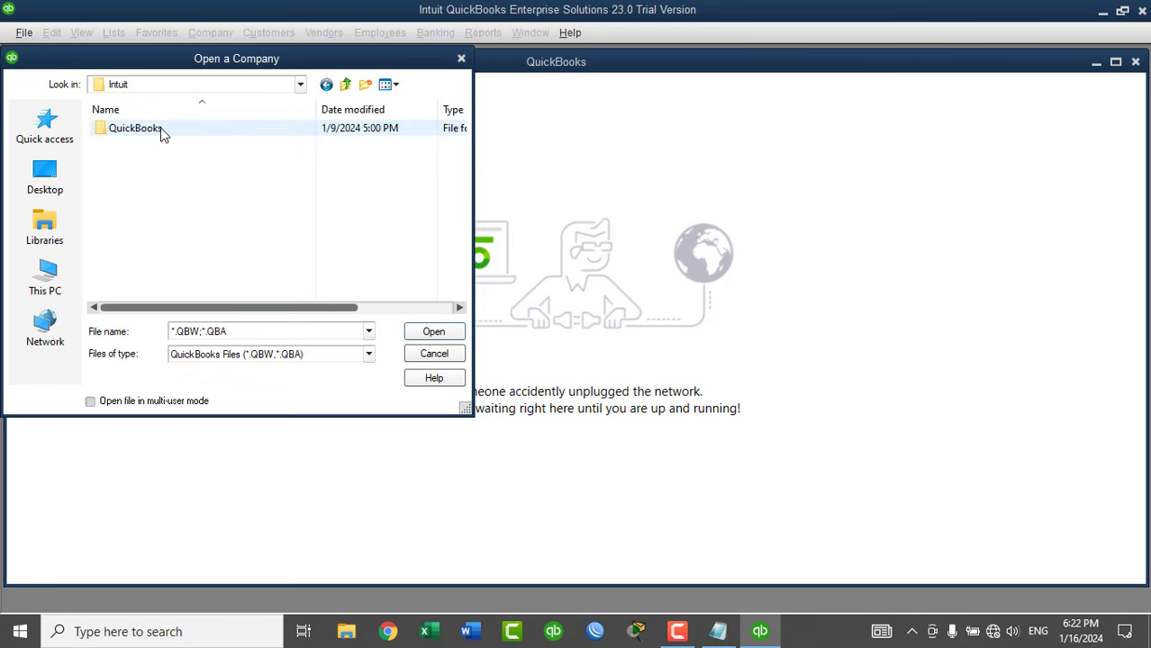
pyautogui.doubleClick(163, 133)
pyautogui.doubleClick(163, 132)
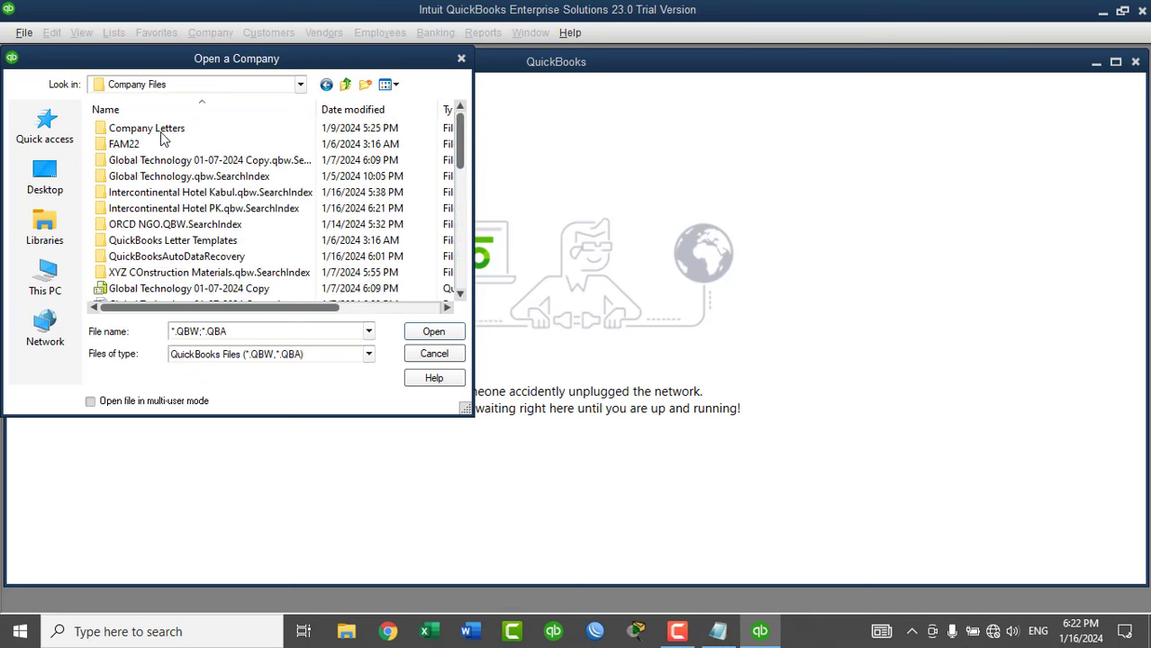
pyautogui.moveTo(458, 165); pyautogui.dragTo(458, 264)
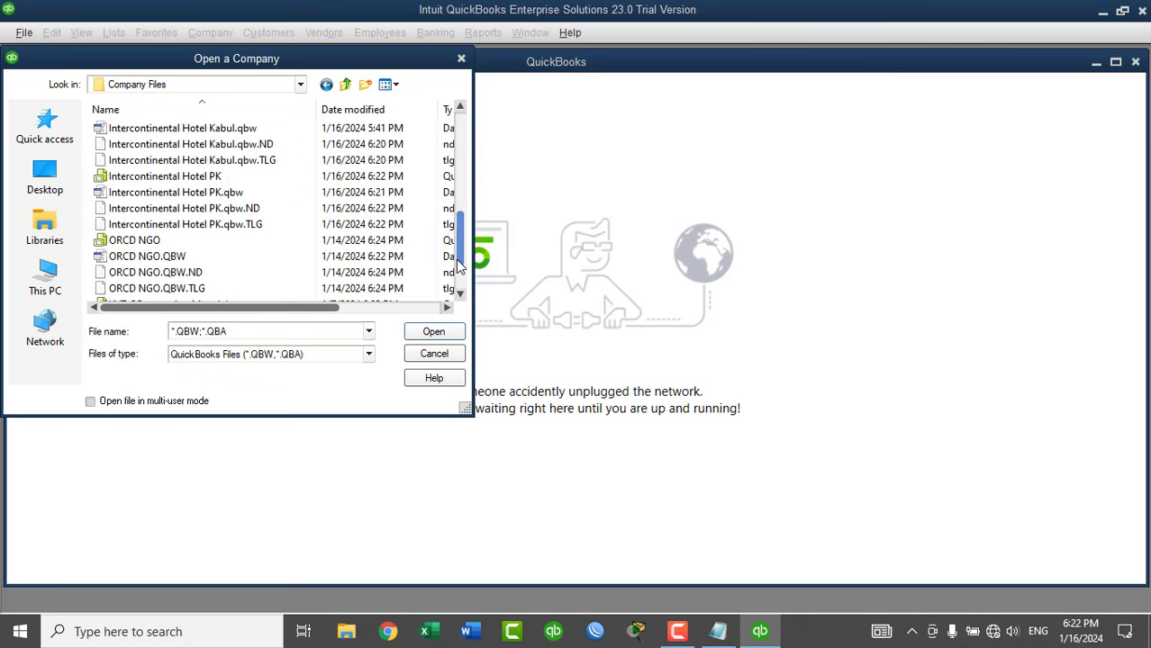
pyautogui.doubleClick(232, 180)
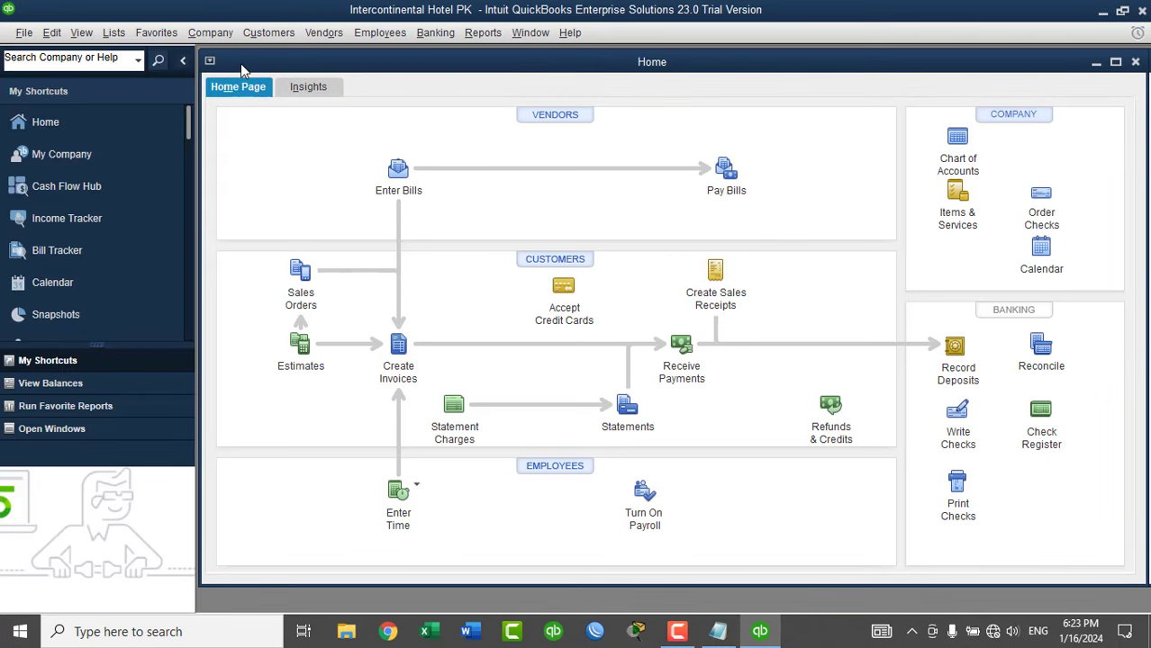
# Confirm inventory and purchase orders are active in Items & Inventory company preferences, accepting the window-closing warning.
pyautogui.click(56, 33)
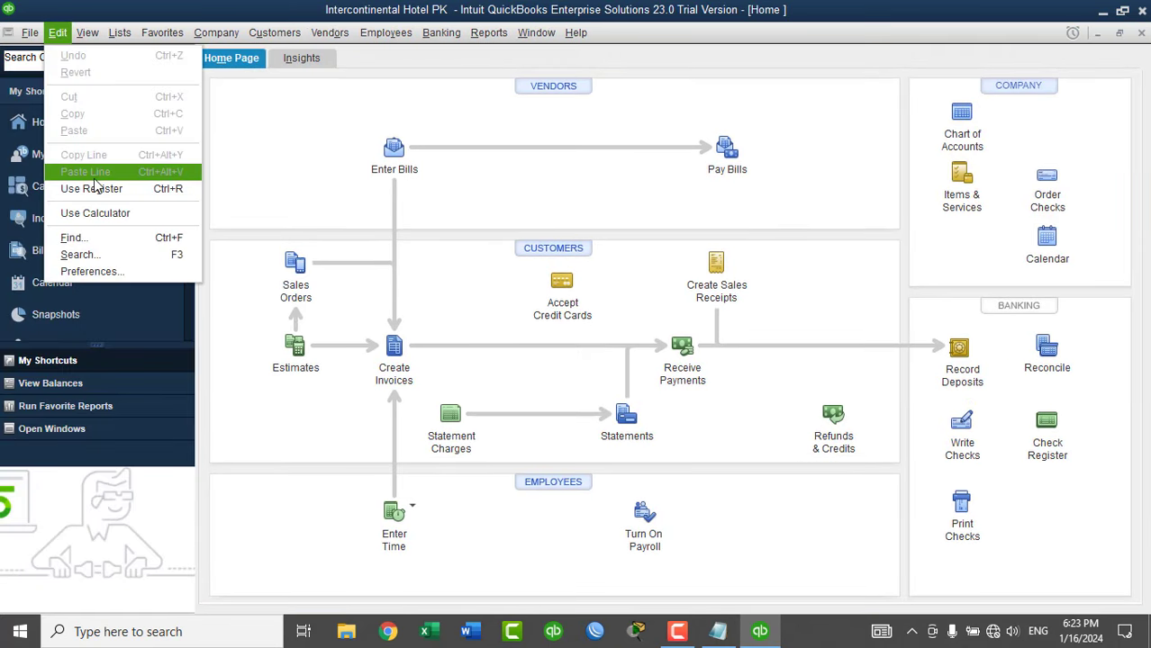
pyautogui.click(81, 269)
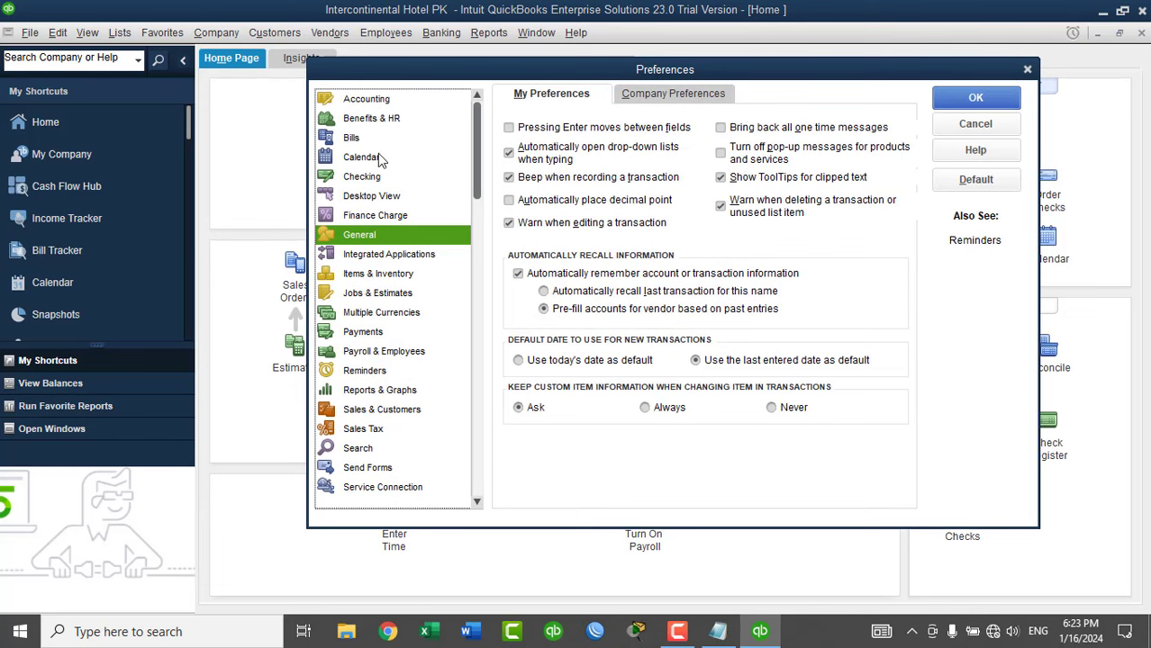
pyautogui.click(385, 274)
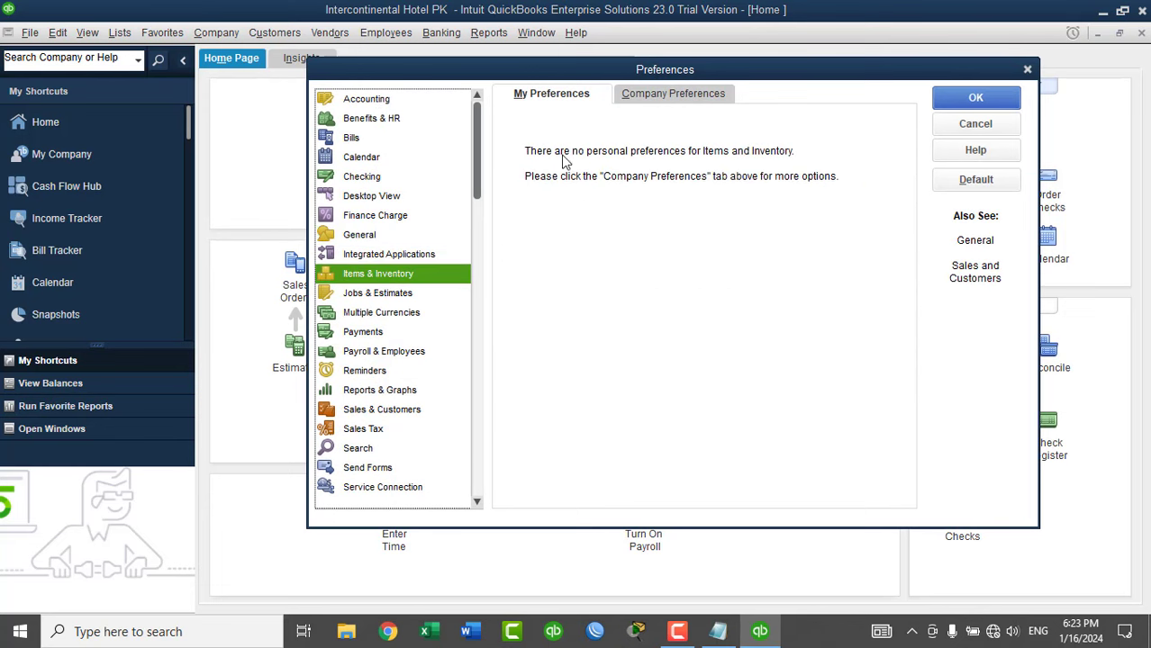
pyautogui.click(648, 96)
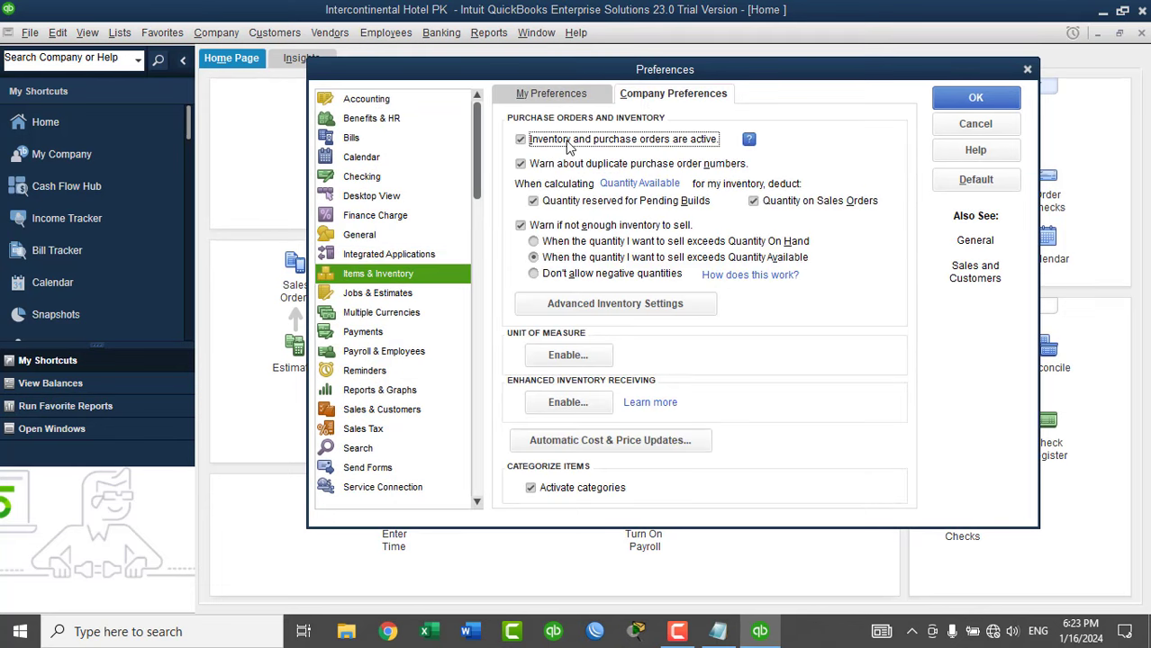
pyautogui.click(975, 99)
pyautogui.click(576, 208)
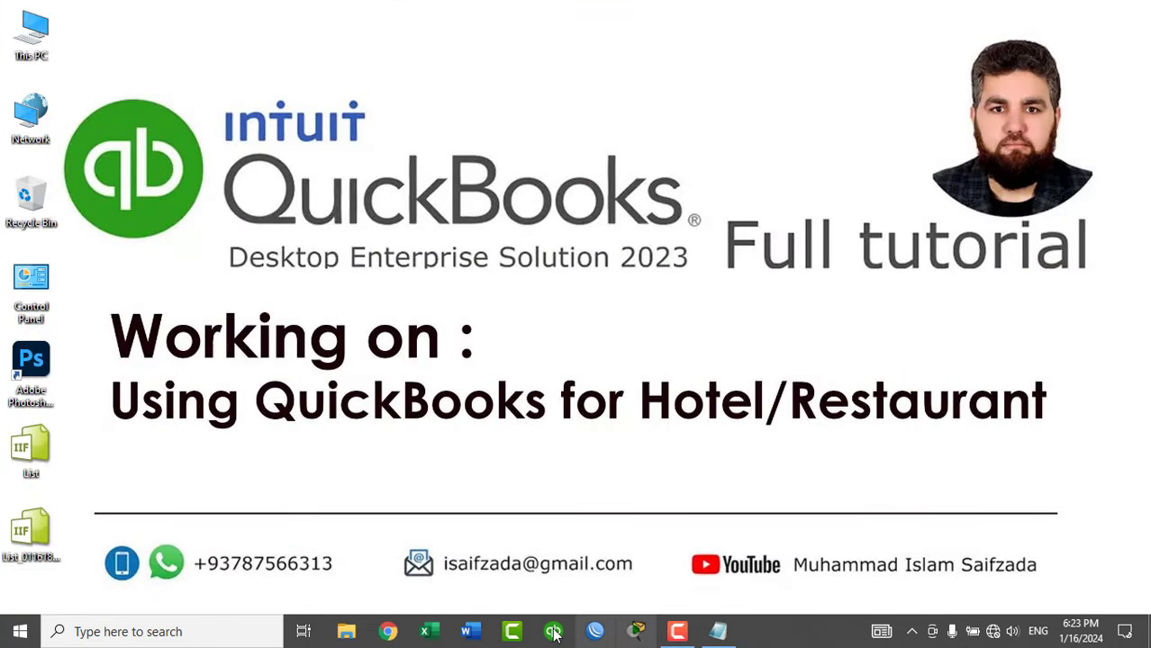
# Relaunch QuickBooks and reopen the Intercontinental Hotel PK company file through Open or Restore Company.
pyautogui.click(553, 630)
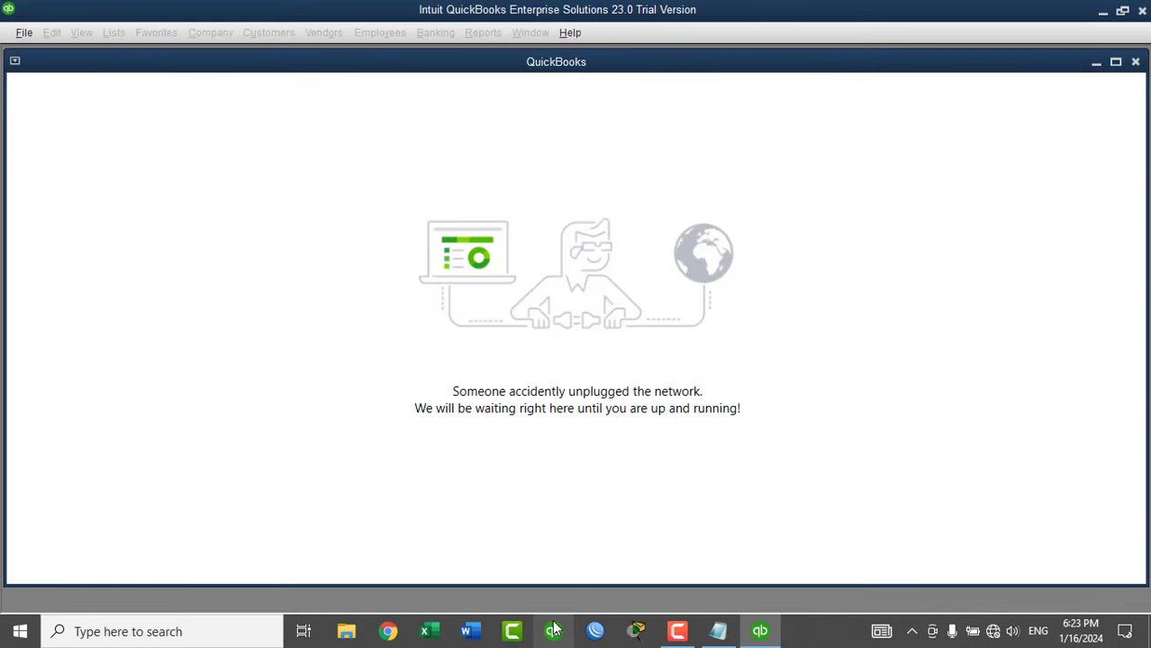
pyautogui.click(23, 32)
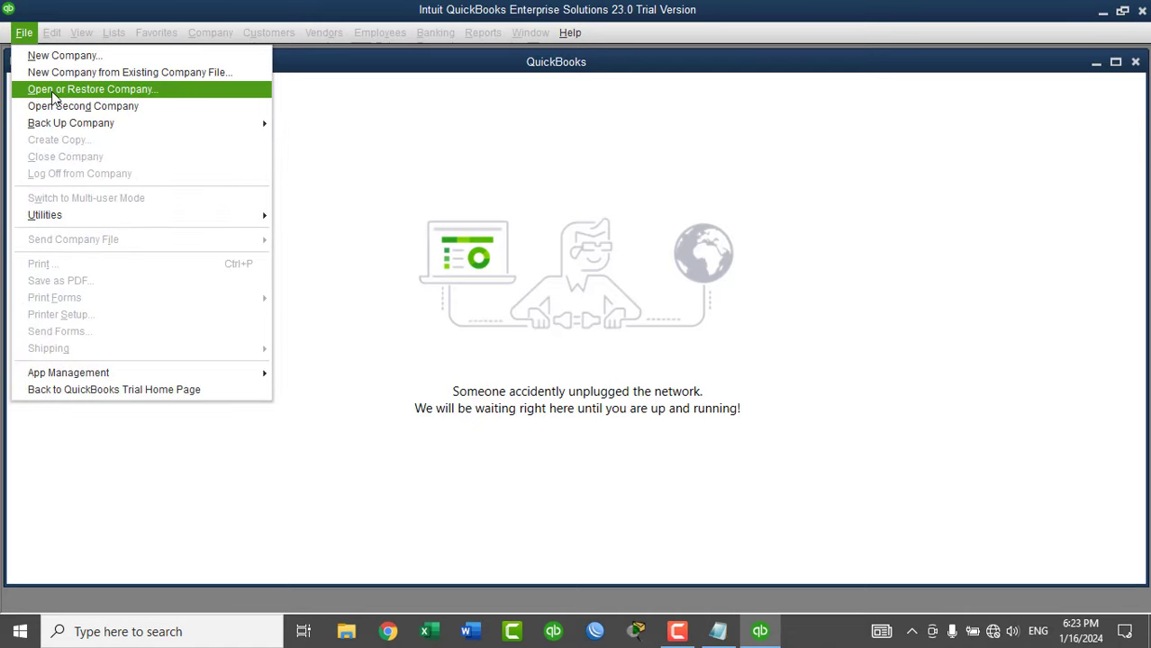
pyautogui.click(54, 90)
pyautogui.click(201, 398)
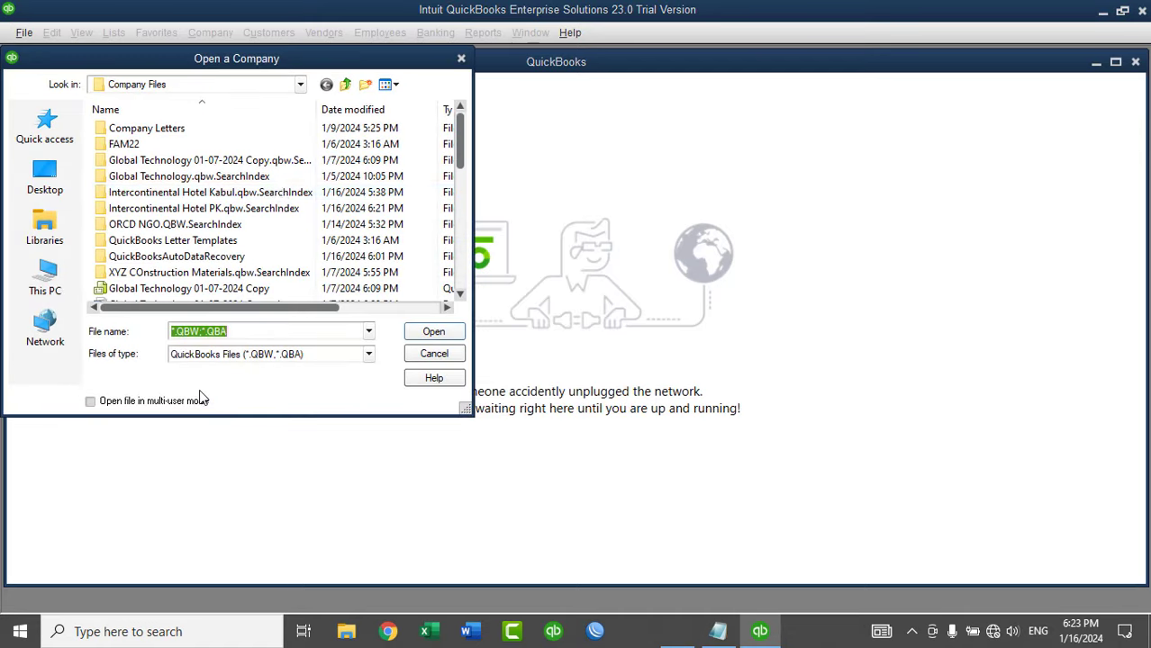
pyautogui.click(460, 260)
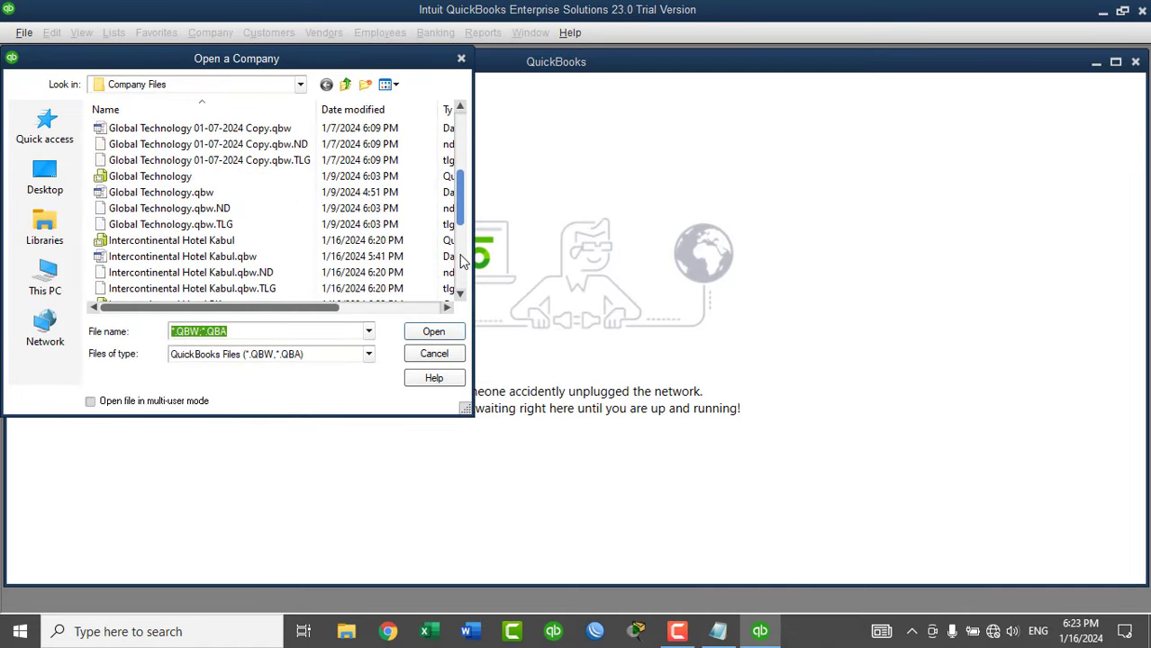
pyautogui.scroll(-4, 459, 213)
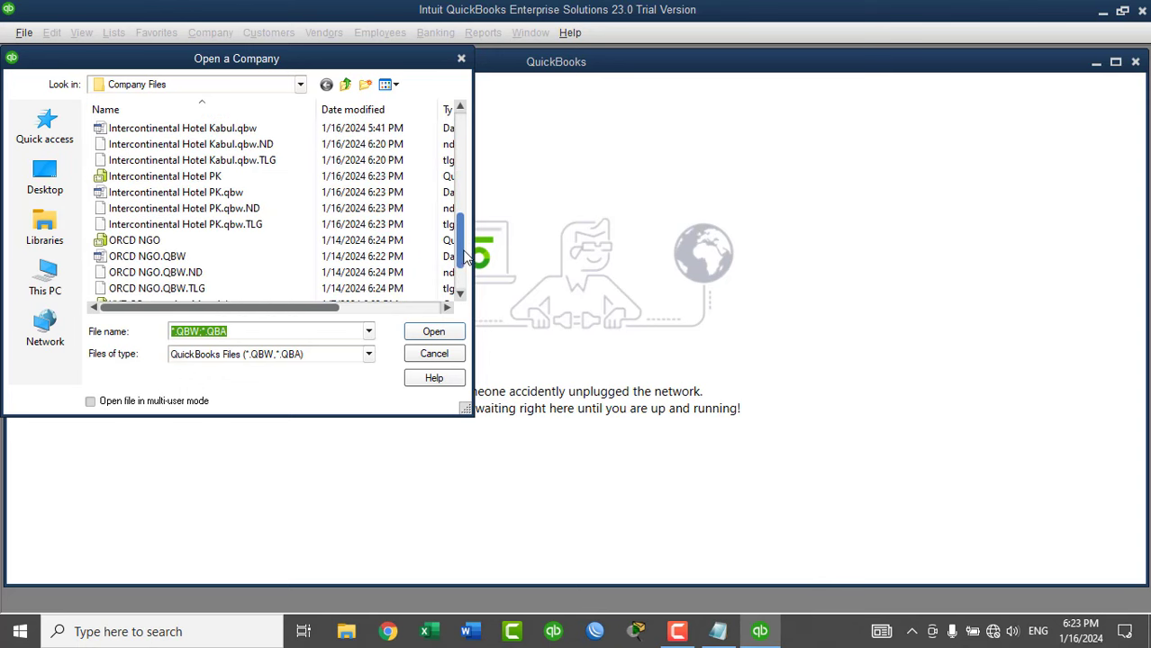
pyautogui.doubleClick(236, 129)
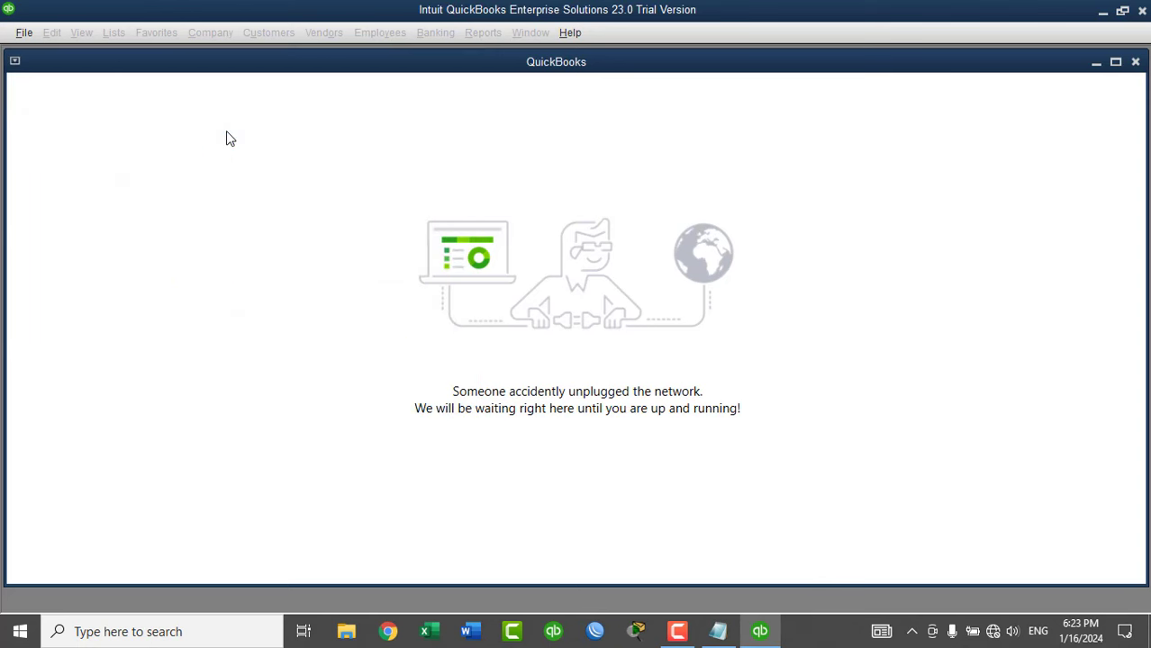
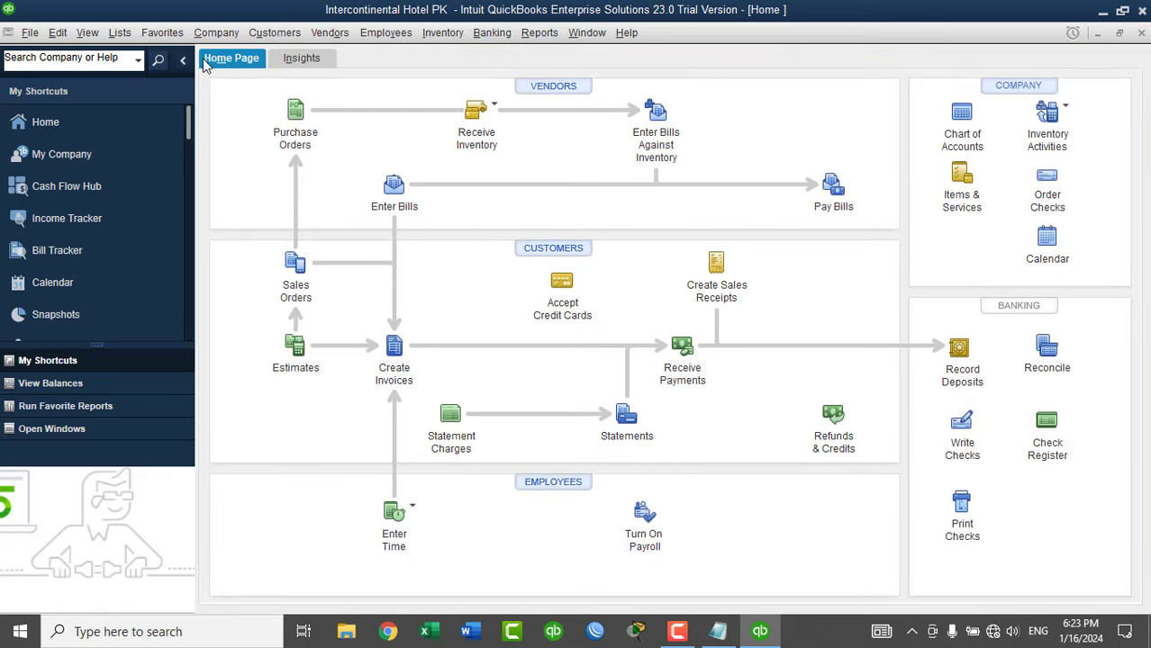
# Open the Item List and start a new item.
pyautogui.click(119, 32)
pyautogui.click(135, 71)
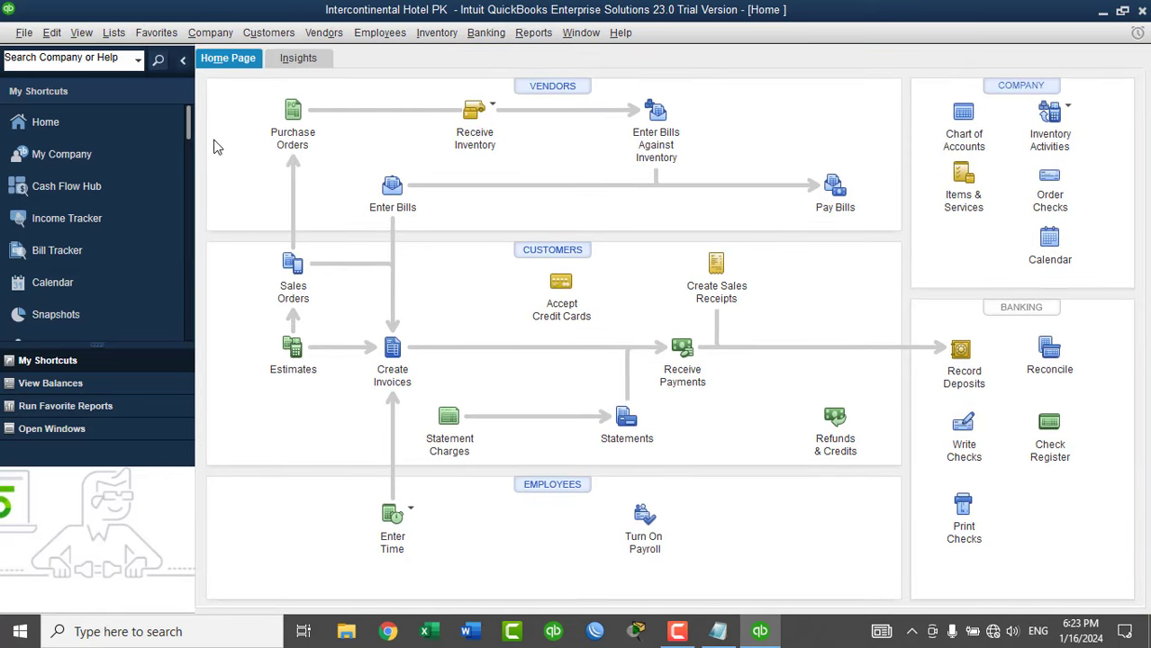
pyautogui.hotkey('ctrl', 'n')
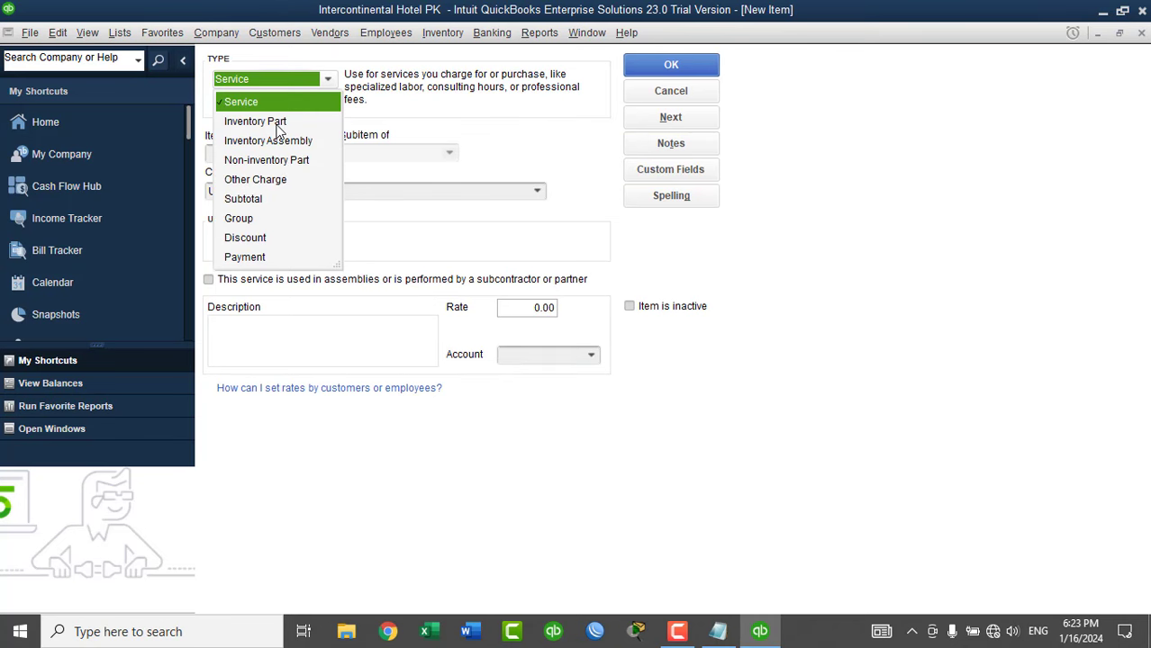
# Create inventory part 'Doubel Rooms Services' with matching descriptions and Rooms Booking Income account.
pyautogui.click(270, 122)
pyautogui.click(260, 153)
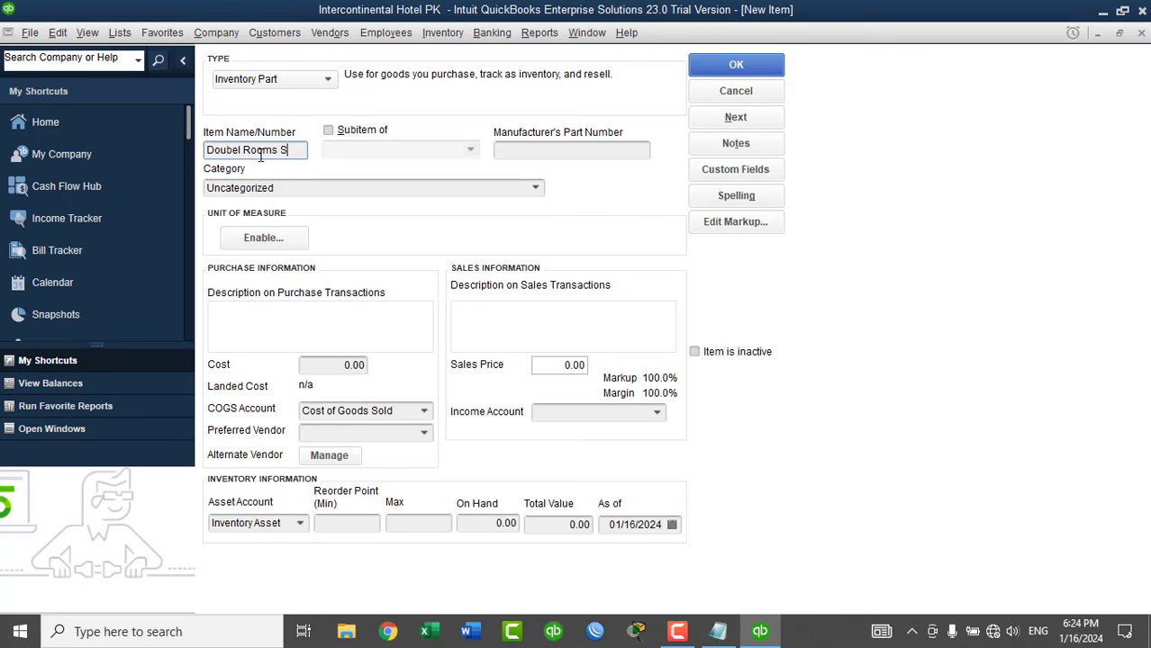
pyautogui.write('Doubel Rooms Services')
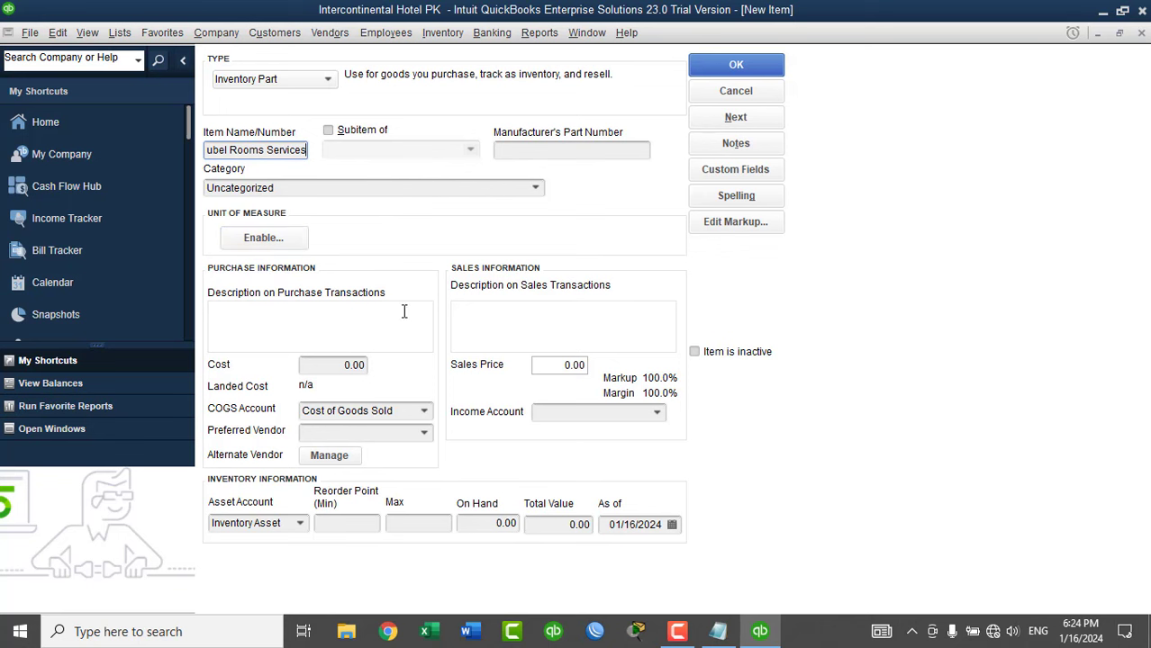
pyautogui.moveTo(305, 149); pyautogui.dragTo(154, 159)
pyautogui.hotkey('ctrl', 'c')
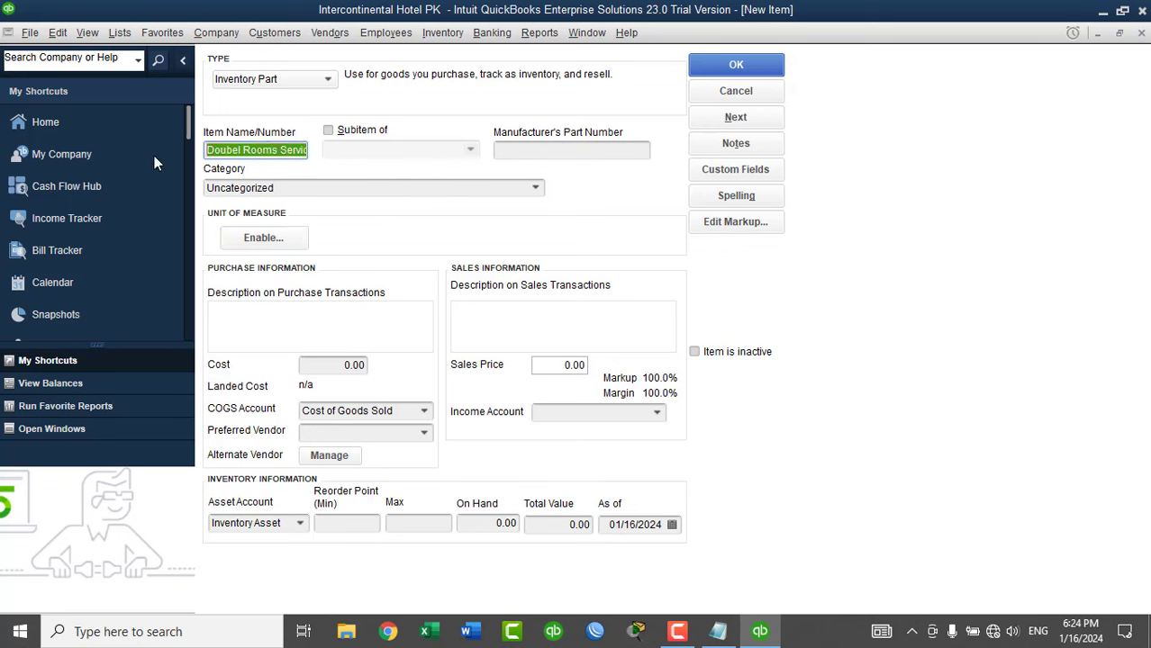
pyautogui.click(282, 329)
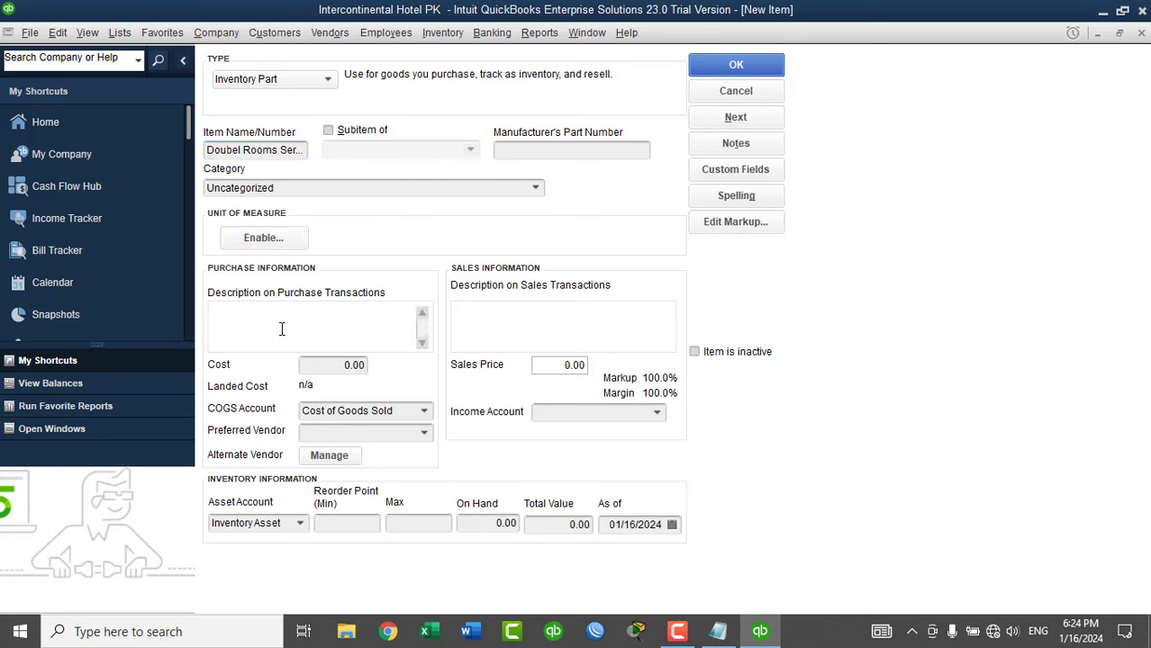
pyautogui.hotkey('ctrl', 'v')
pyautogui.click(458, 329)
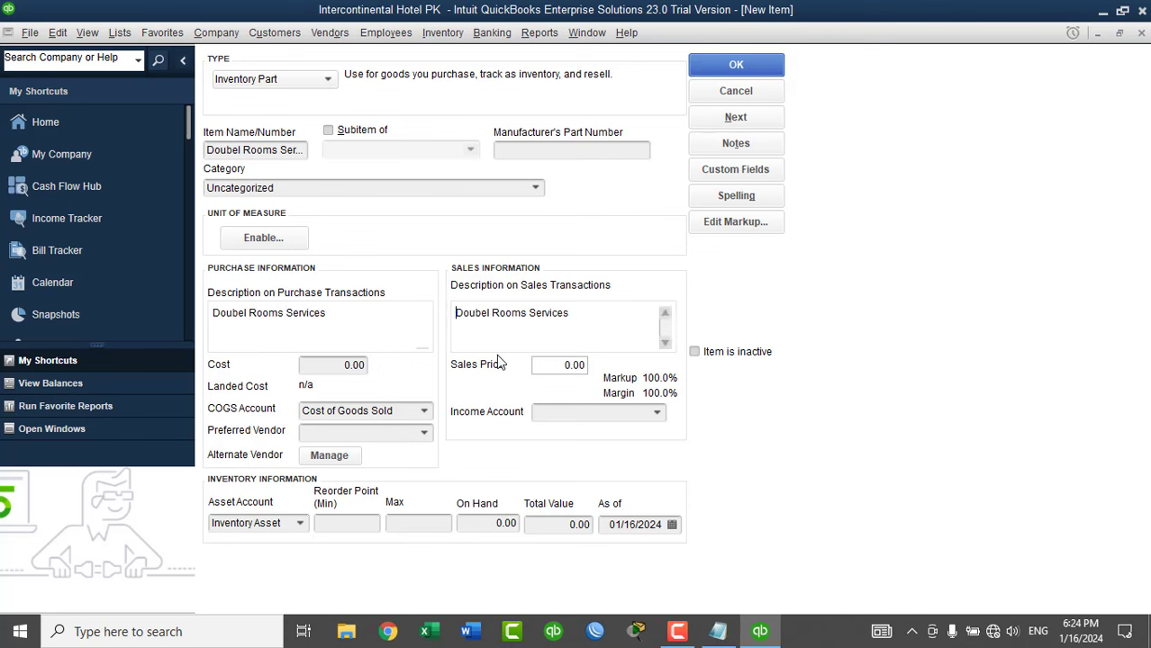
pyautogui.click(656, 413)
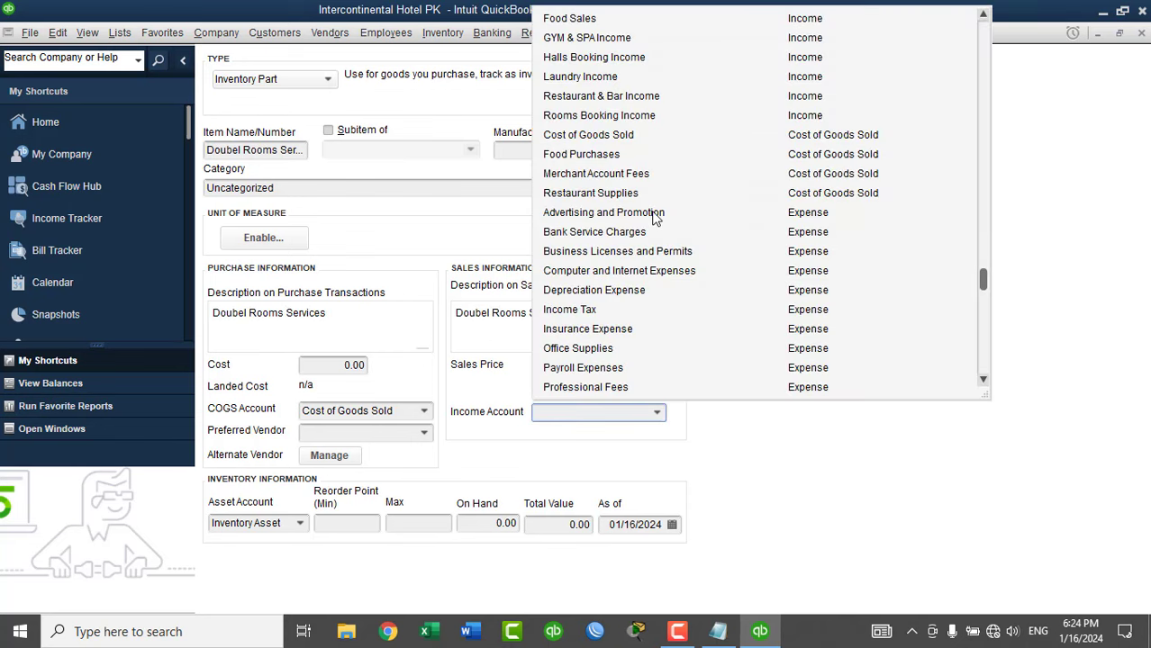
pyautogui.click(595, 115)
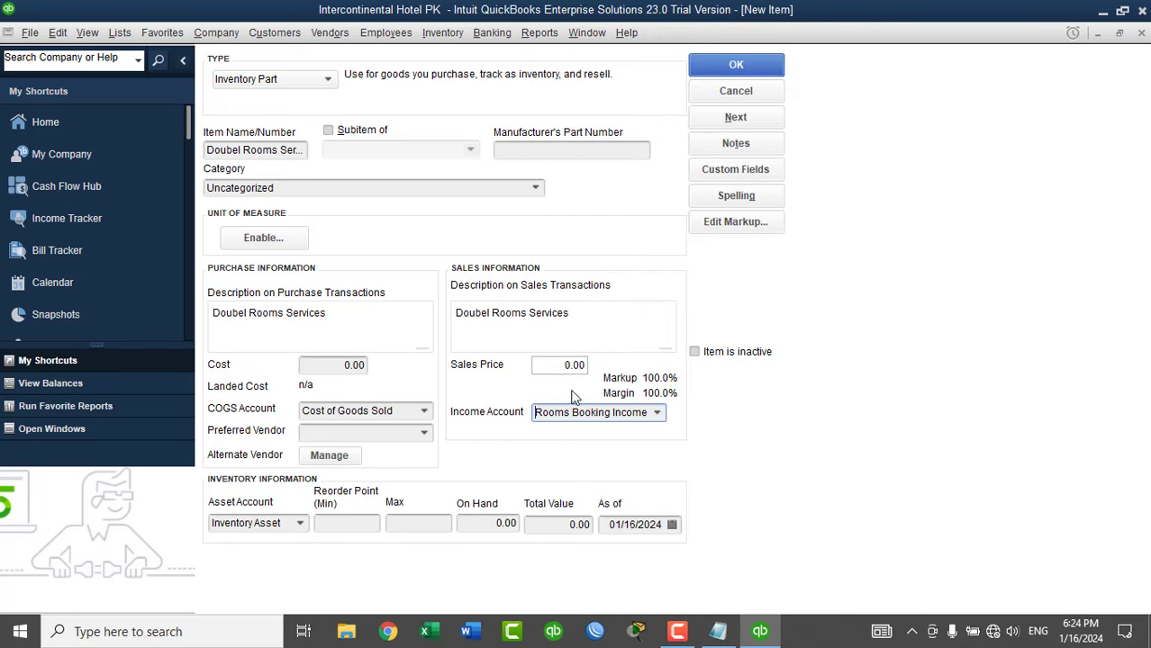
pyautogui.click(736, 118)
# Name the next item 'Room No 1' as a subitem of Doubel Rooms Services.
pyautogui.click(695, 371)
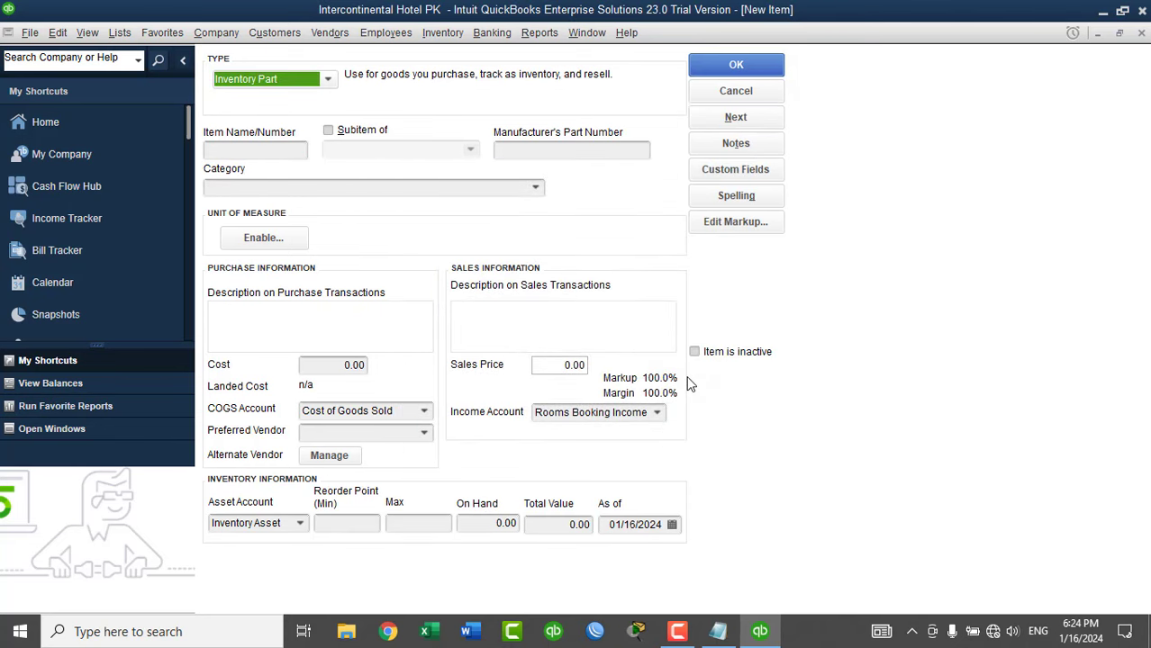
pyautogui.click(260, 153)
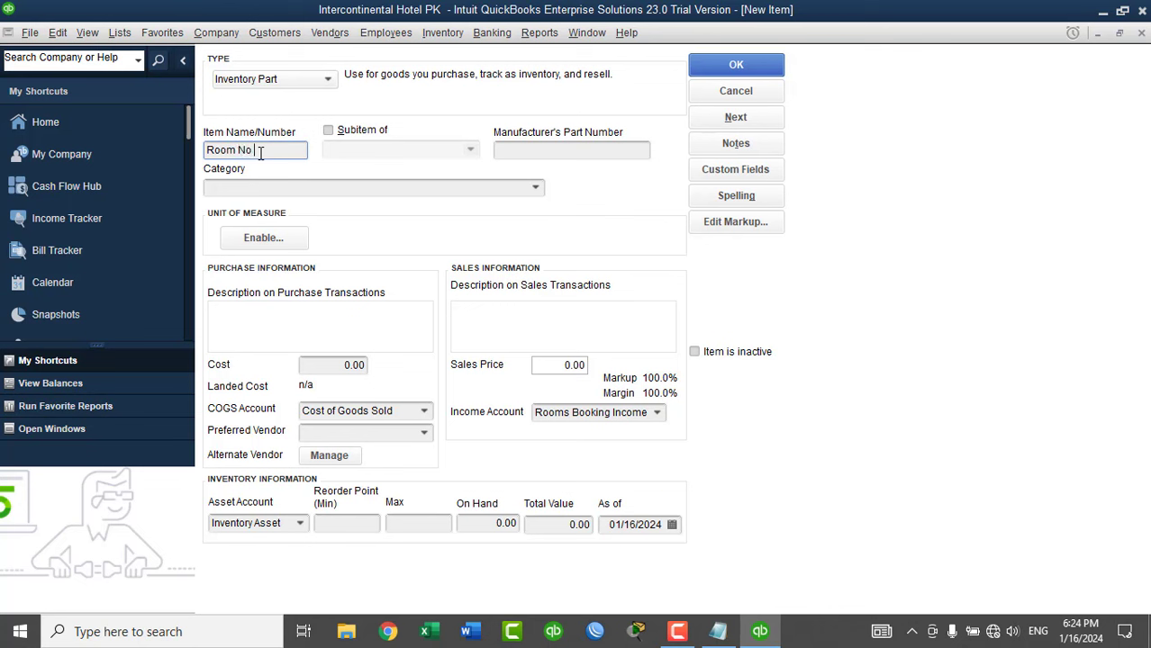
pyautogui.click(365, 135)
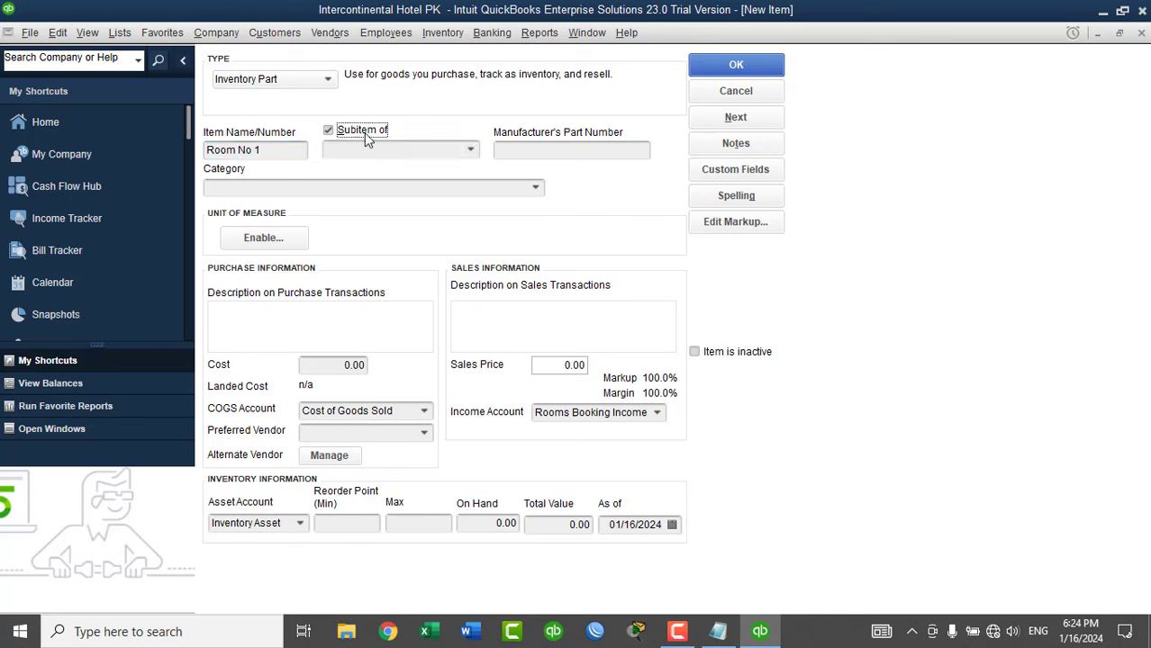
pyautogui.click(468, 151)
pyautogui.click(403, 192)
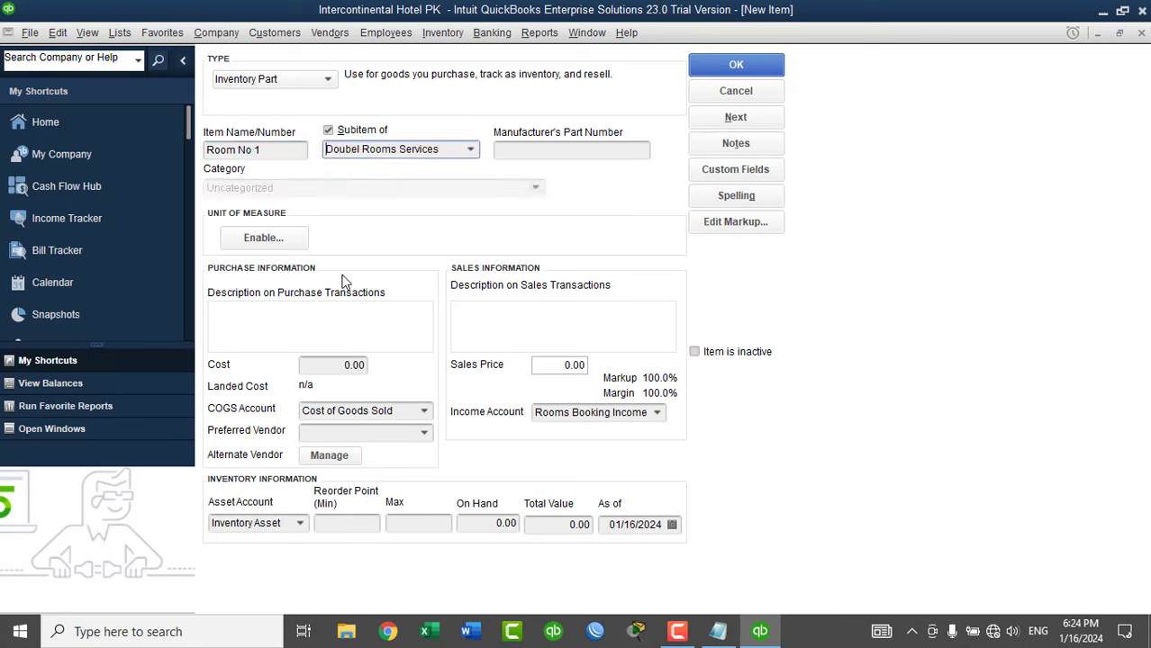
pyautogui.click(265, 239)
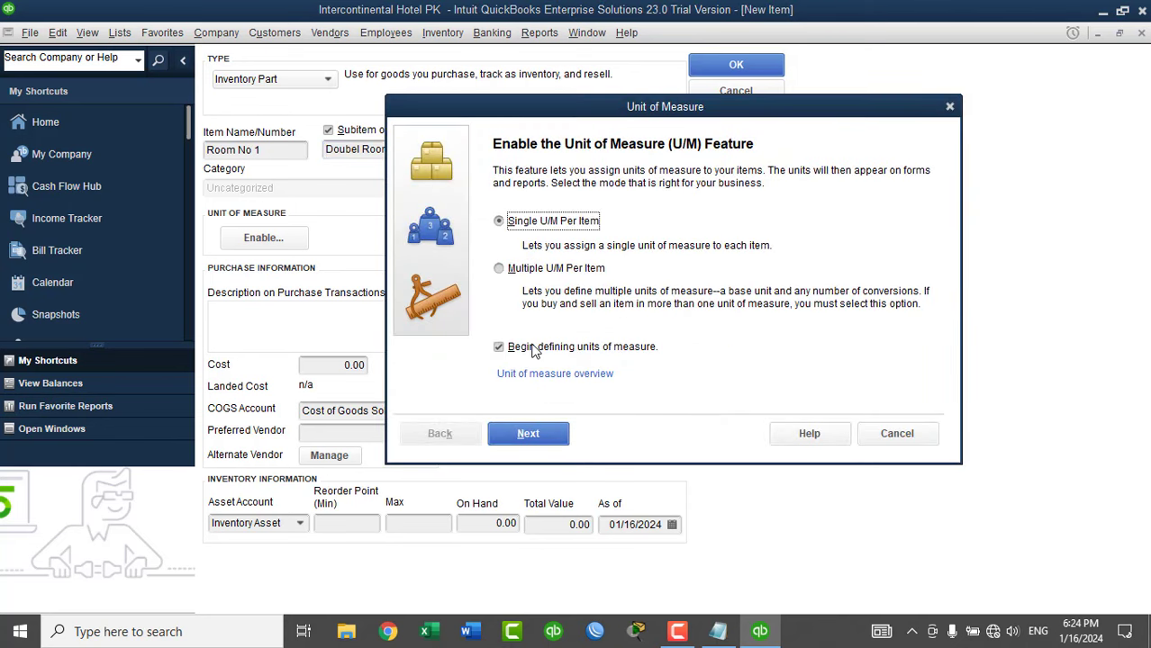
# Give Room No 1 a single Time unit of measure set to Day.
pyautogui.click(528, 433)
pyautogui.click(521, 315)
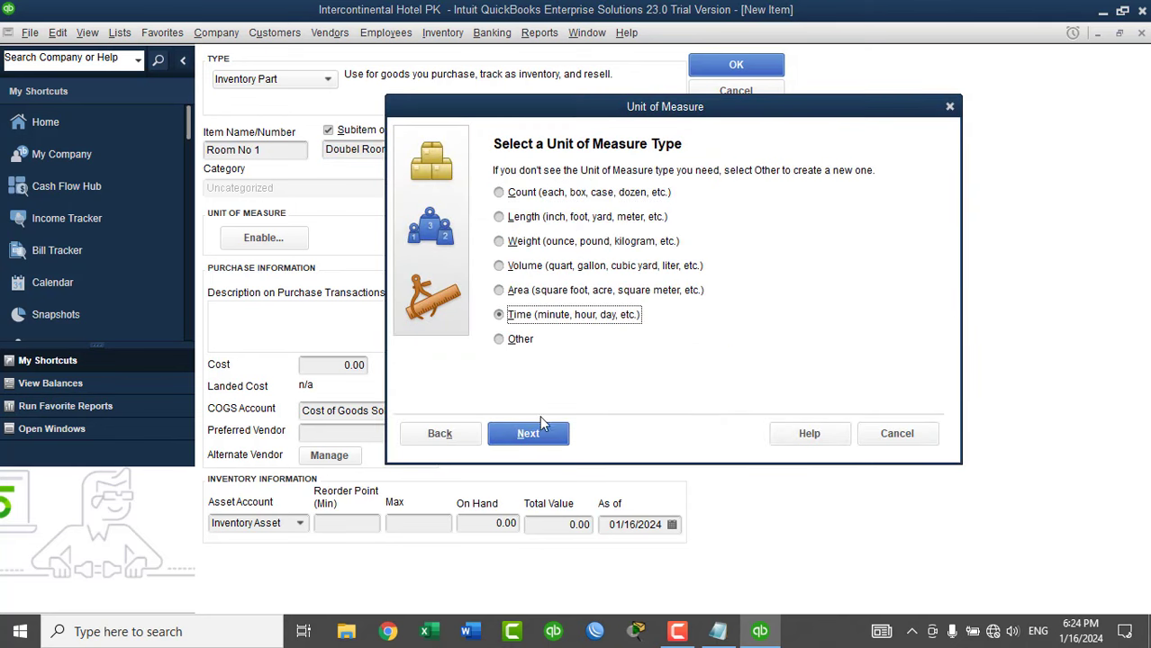
pyautogui.click(529, 433)
pyautogui.click(626, 258)
pyautogui.click(666, 291)
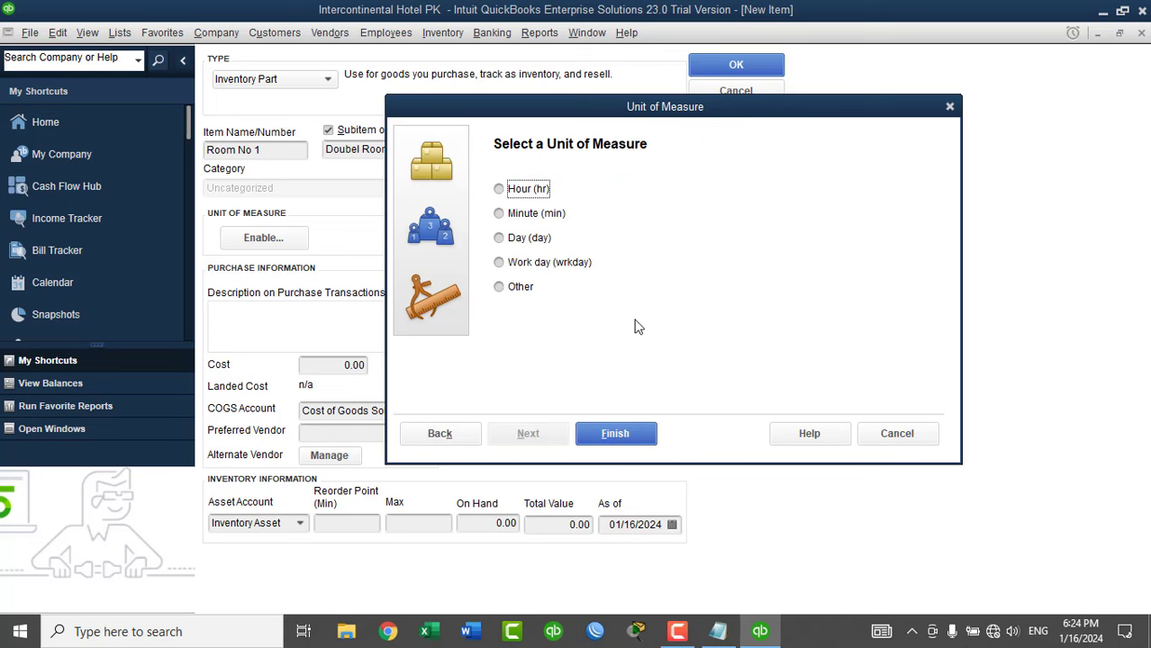
pyautogui.click(524, 238)
pyautogui.click(616, 433)
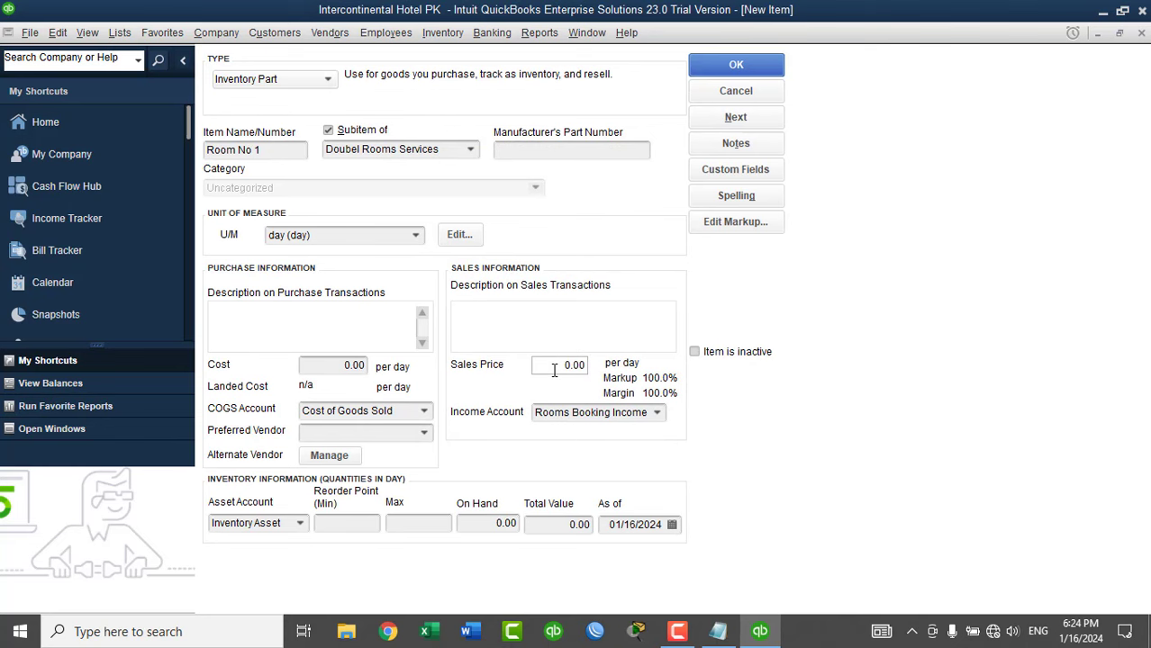
# Enter 1 on hand for Room No 1 and save it.
pyautogui.click(487, 523)
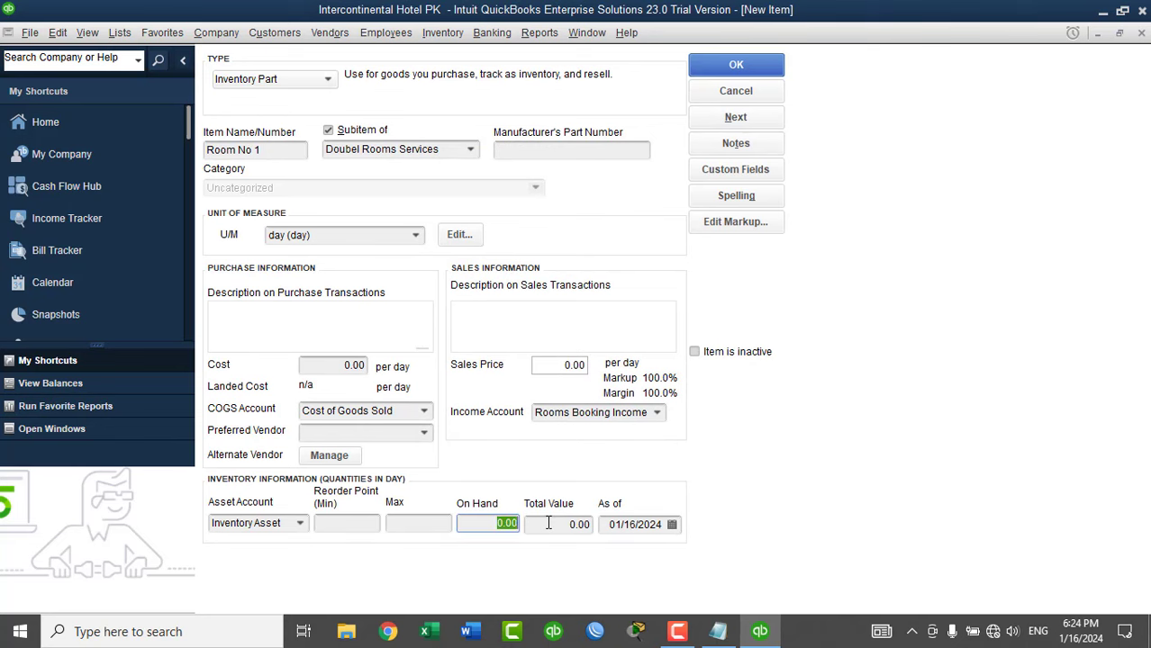
pyautogui.write('1')
pyautogui.click(548, 523)
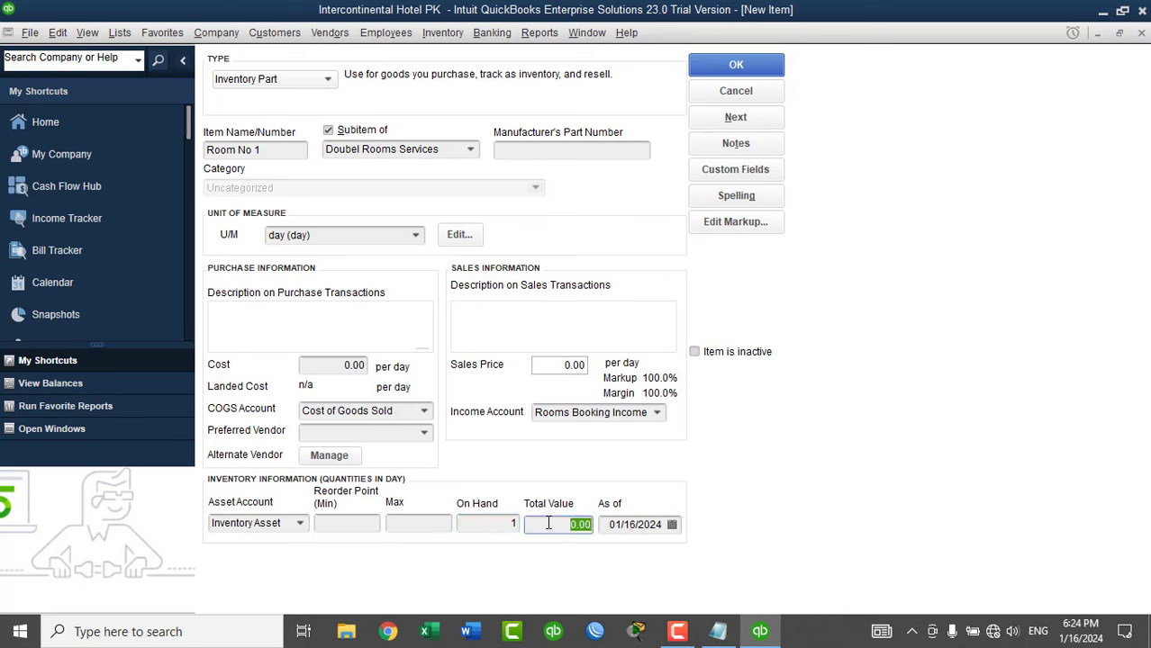
pyautogui.click(720, 123)
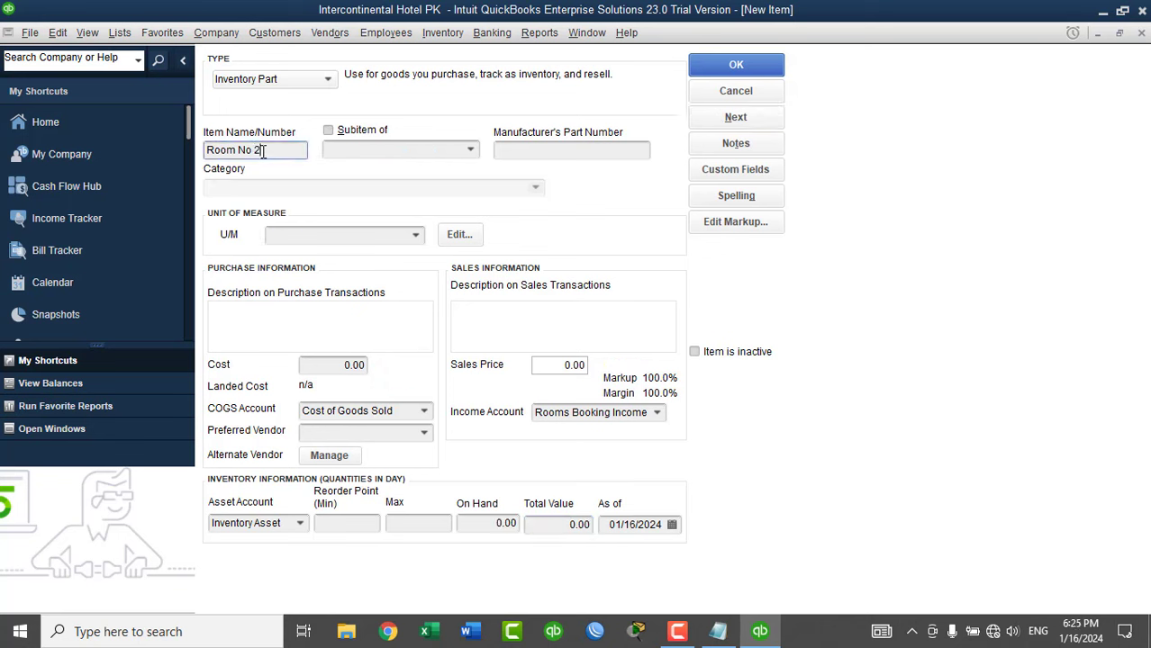
# Make Room No 2 a subitem of Doubel Rooms Services measured in days.
pyautogui.click(351, 137)
pyautogui.click(469, 151)
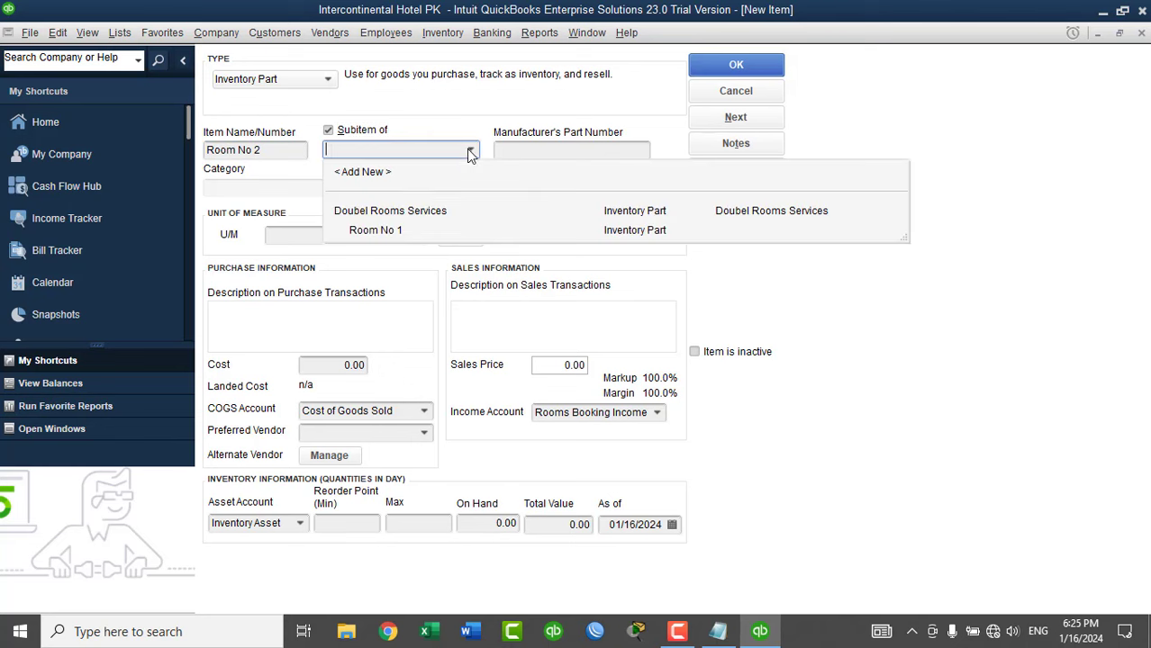
pyautogui.click(385, 215)
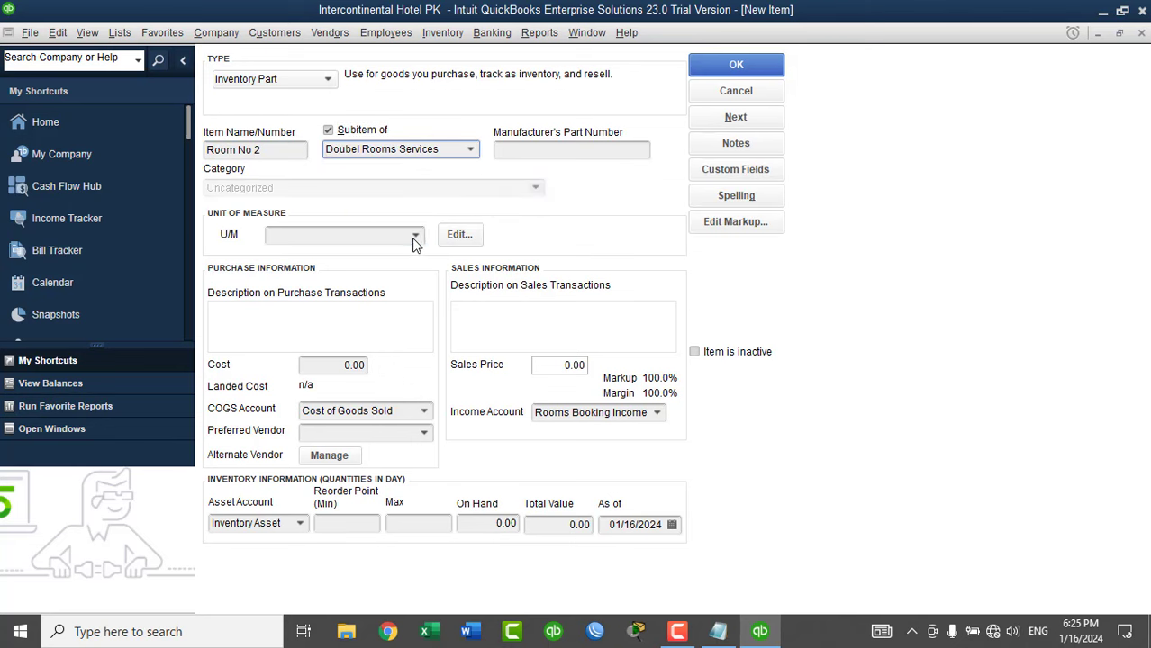
pyautogui.click(413, 236)
pyautogui.click(327, 297)
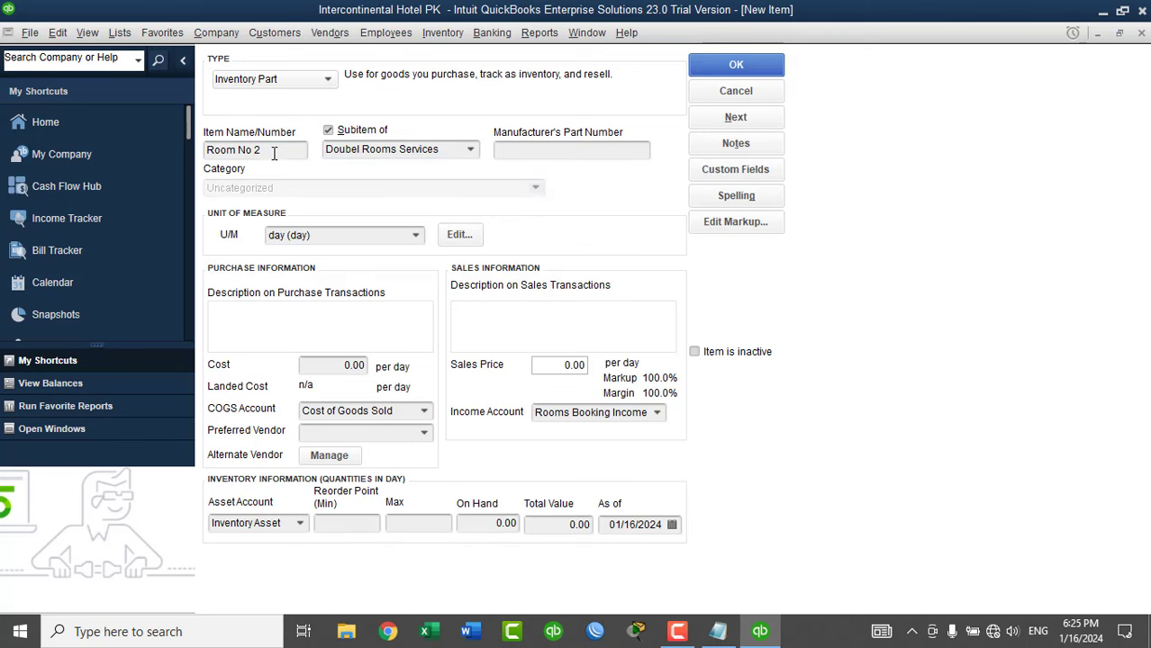
# Copy 'Room No 2' into both descriptions, set 1 on hand, and save.
pyautogui.moveTo(274, 153); pyautogui.dragTo(206, 151)
pyautogui.hotkey('ctrl', 'c')
pyautogui.click(275, 312)
pyautogui.hotkey('ctrl', 'v')
pyautogui.press('Tab')
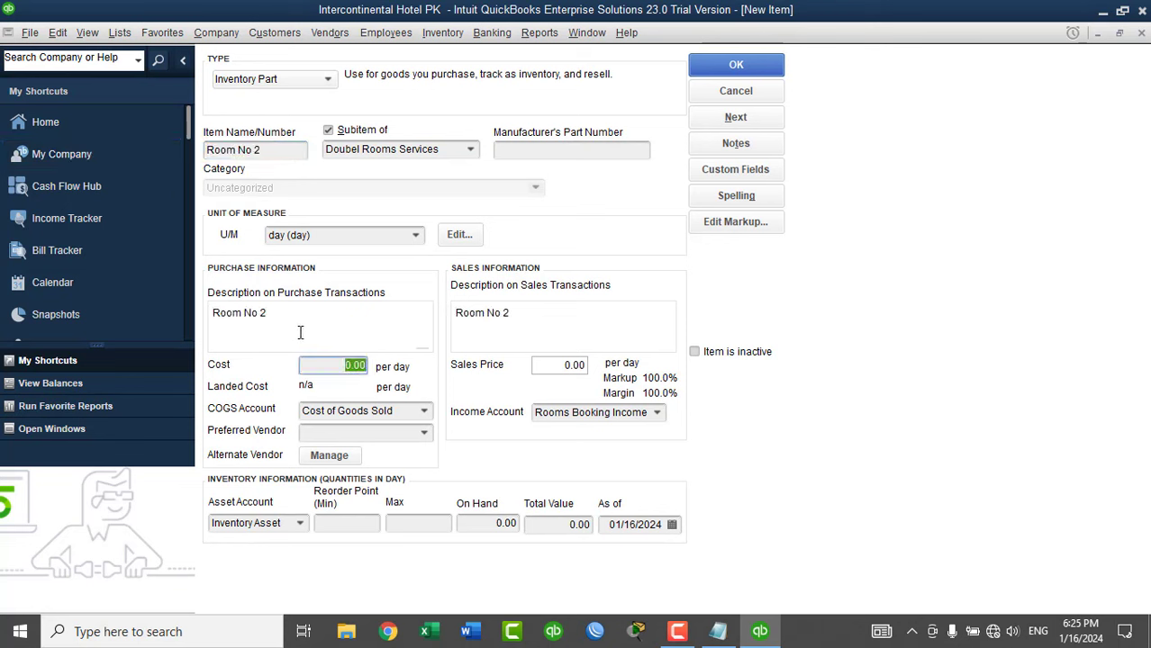
pyautogui.click(490, 523)
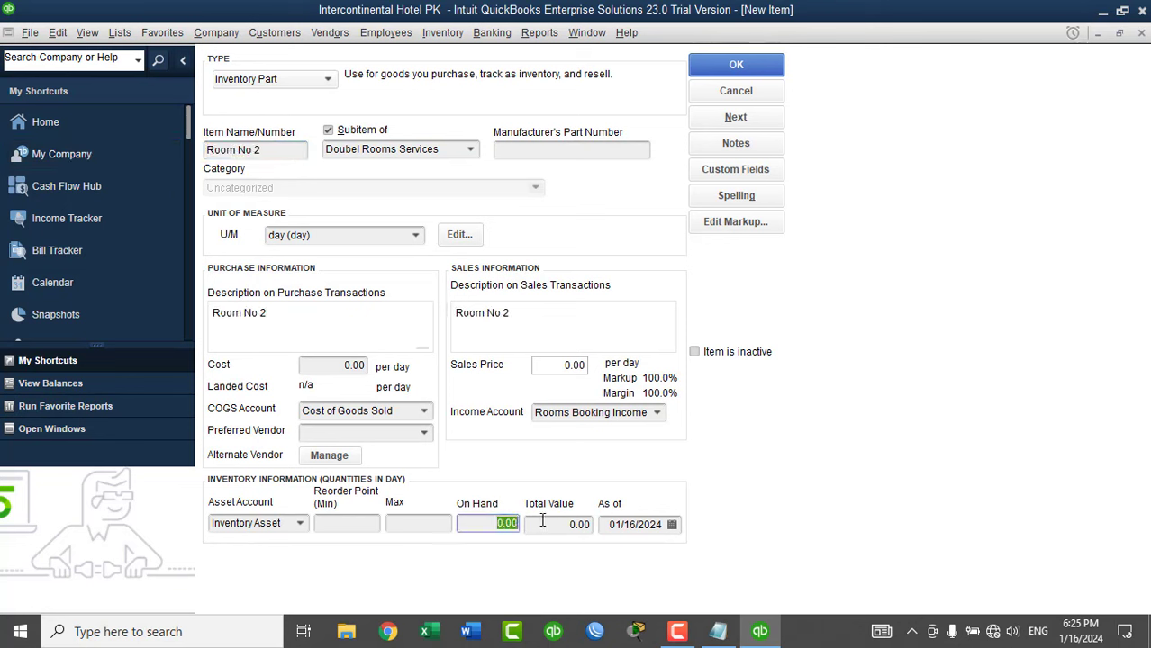
pyautogui.write('1')
pyautogui.click(740, 72)
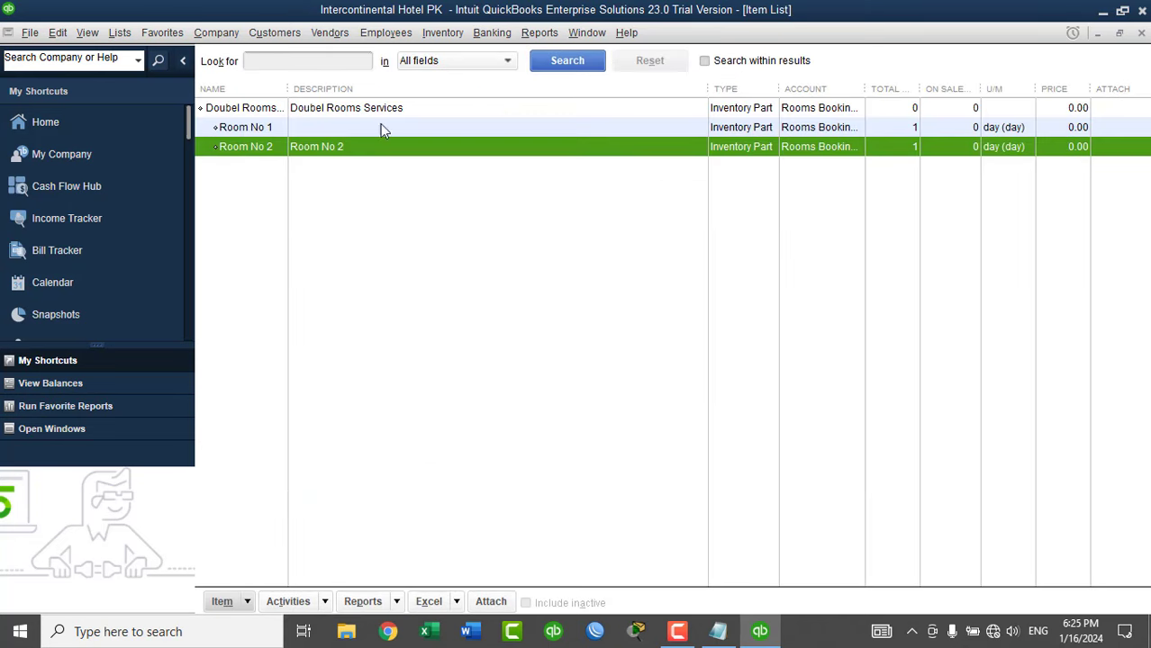
# Widen the Name column and set Room No 1's purchase description to 'Room No 1'.
pyautogui.moveTo(288, 89); pyautogui.dragTo(325, 89)
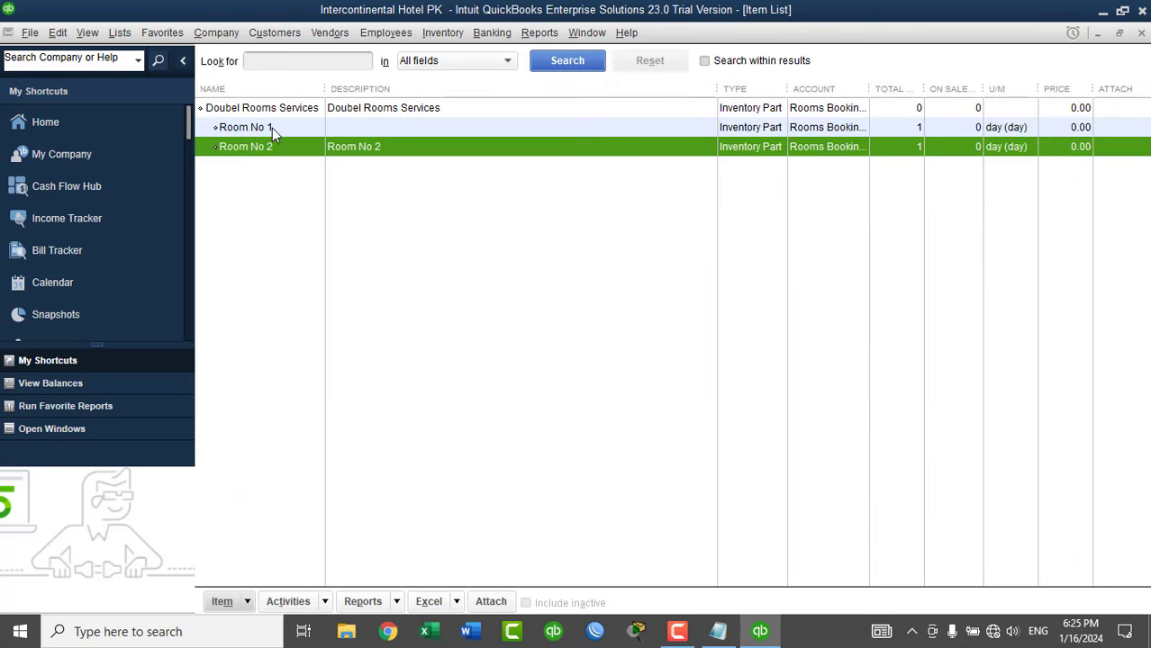
pyautogui.click(272, 128)
pyautogui.rightClick(270, 128)
pyautogui.click(316, 194)
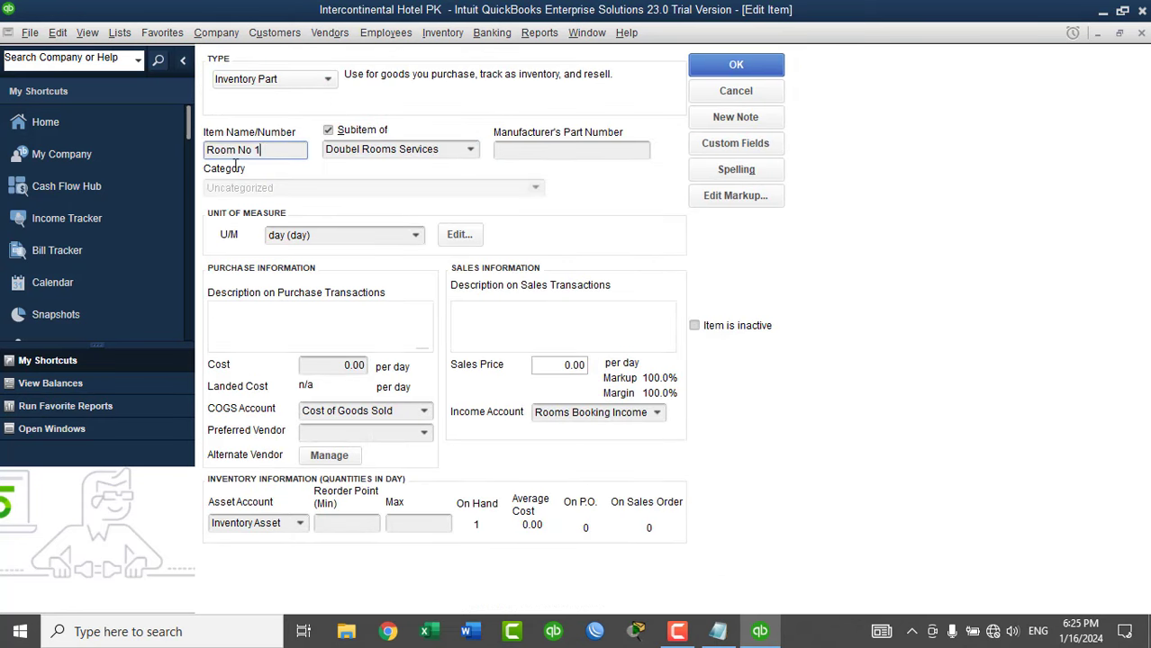
pyautogui.hotkey('shift', 'Home')
pyautogui.hotkey('ctrl', 'c')
pyautogui.click(299, 311)
pyautogui.hotkey('ctrl', 'v')
# Save Room No 1, close the Item List, and open the Customer Center.
pyautogui.click(736, 65)
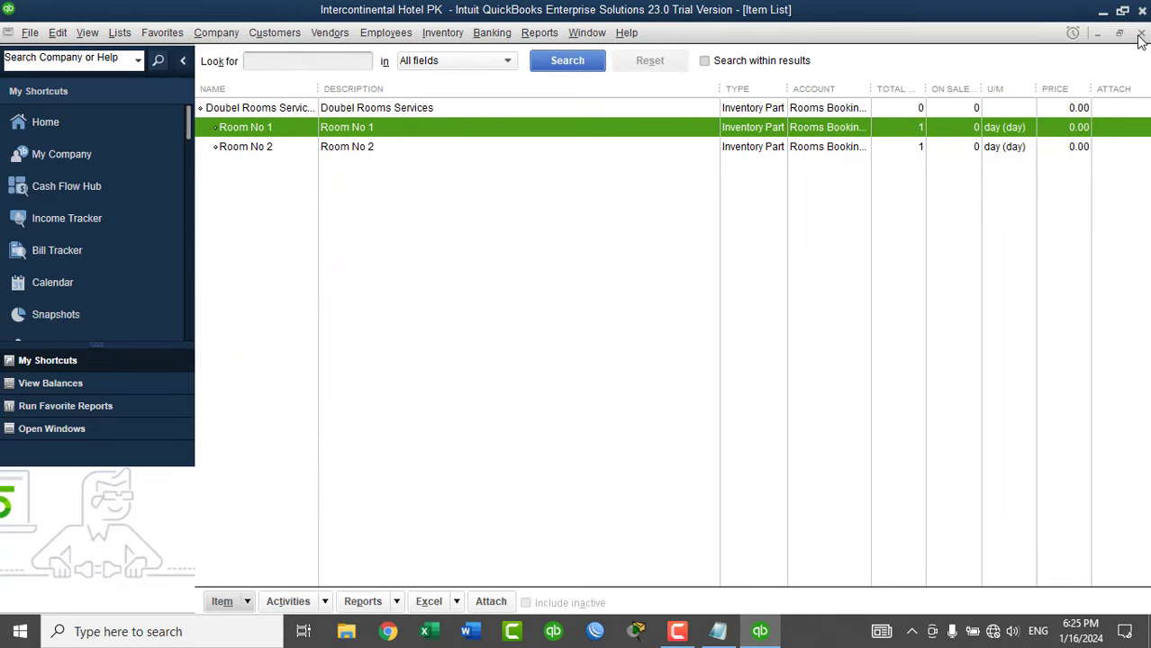
pyautogui.click(1141, 34)
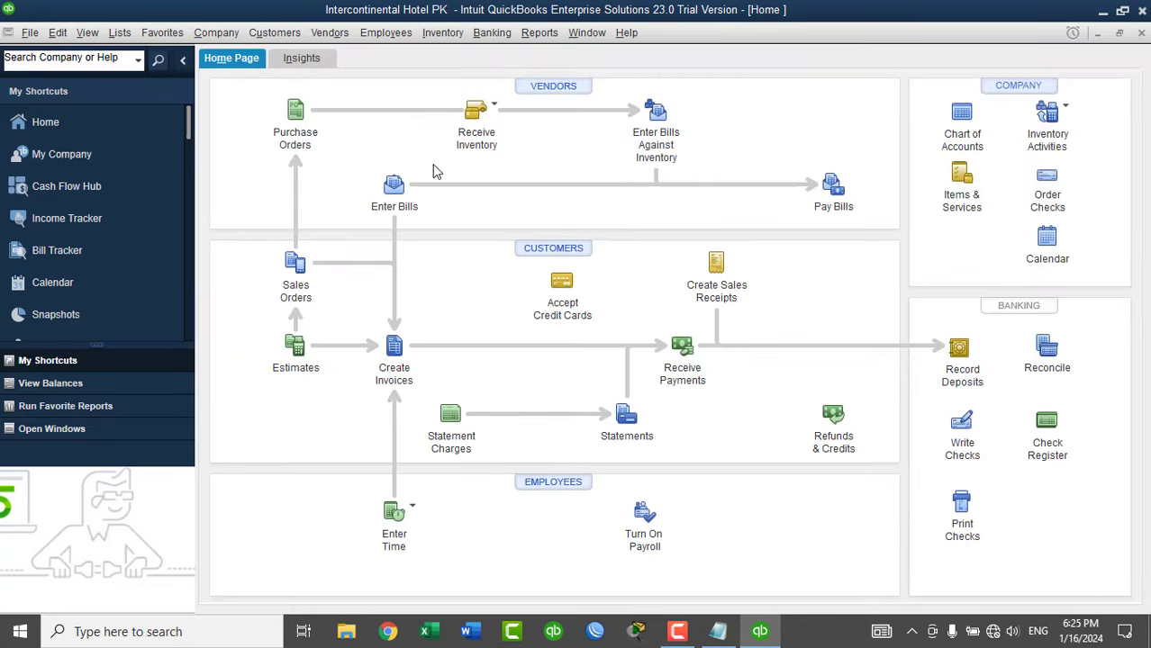
pyautogui.click(556, 255)
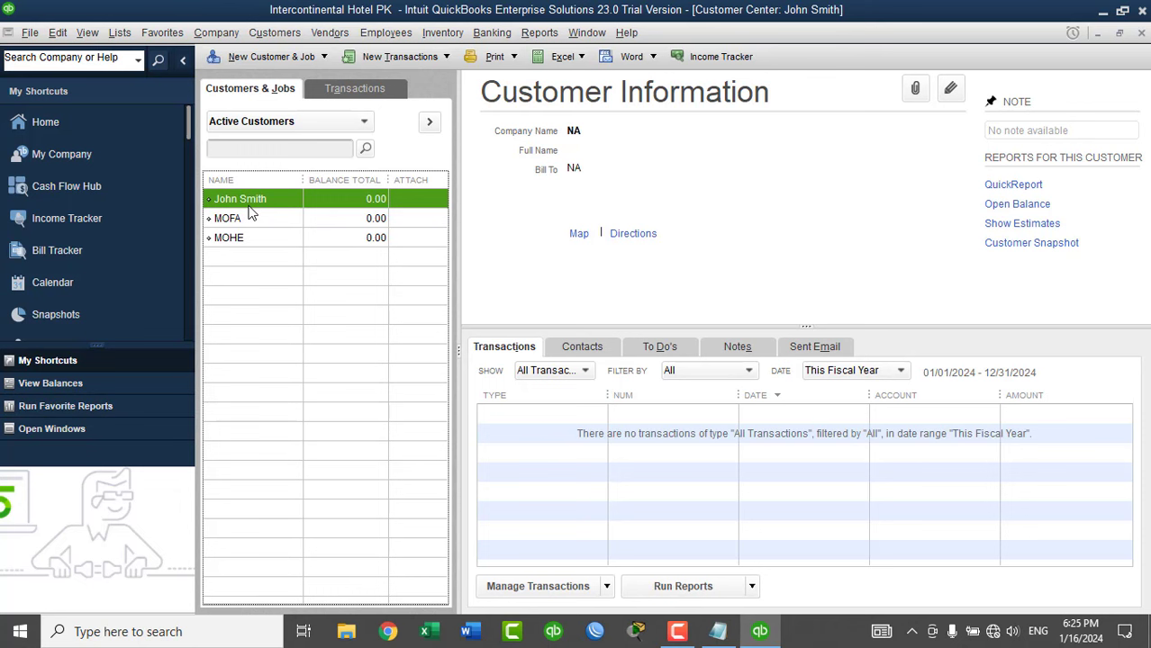
pyautogui.click(442, 36)
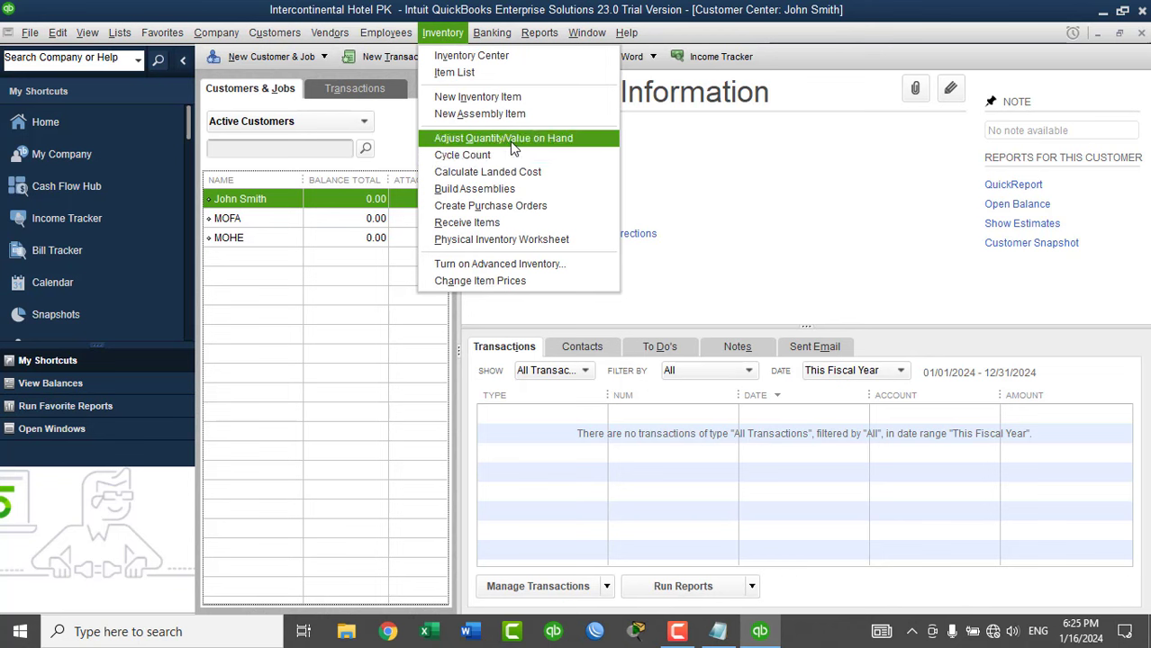
# View the Physical Inventory Worksheet, then the Inventory Valuation Summary report.
pyautogui.click(516, 240)
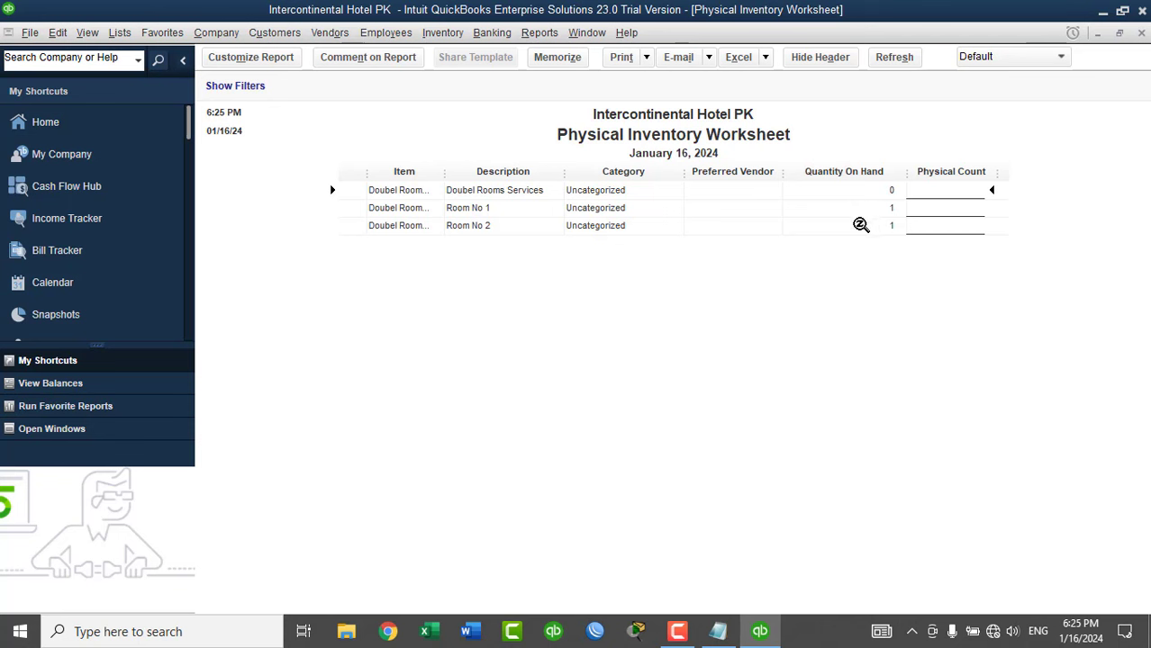
pyautogui.click(539, 33)
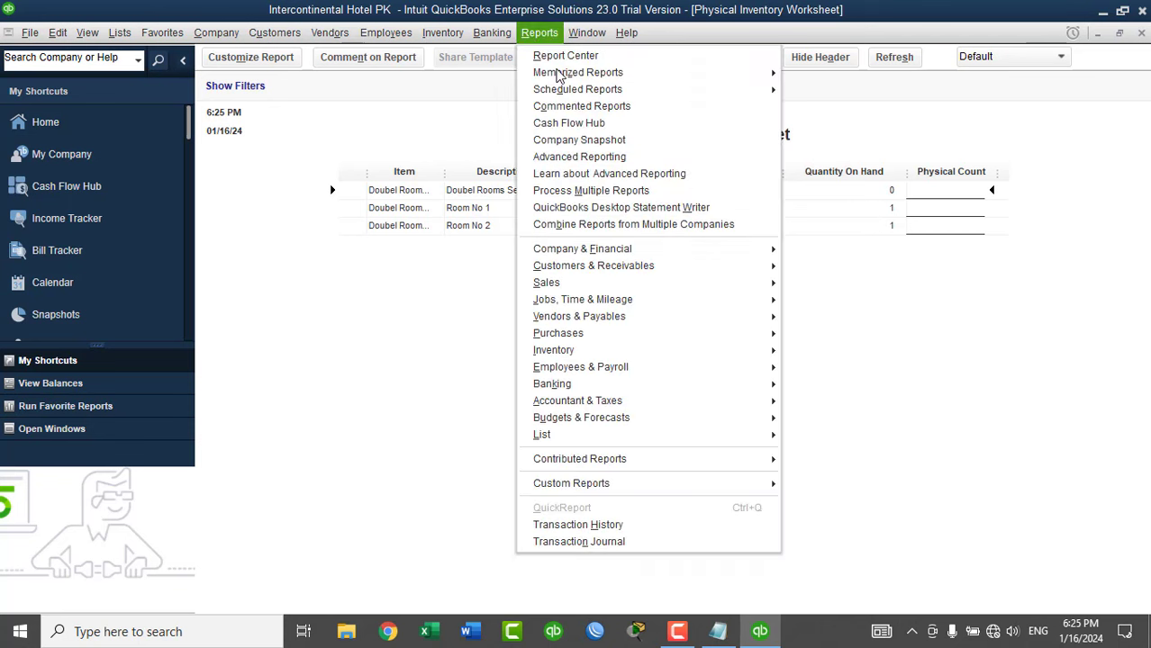
pyautogui.moveTo(654, 351)
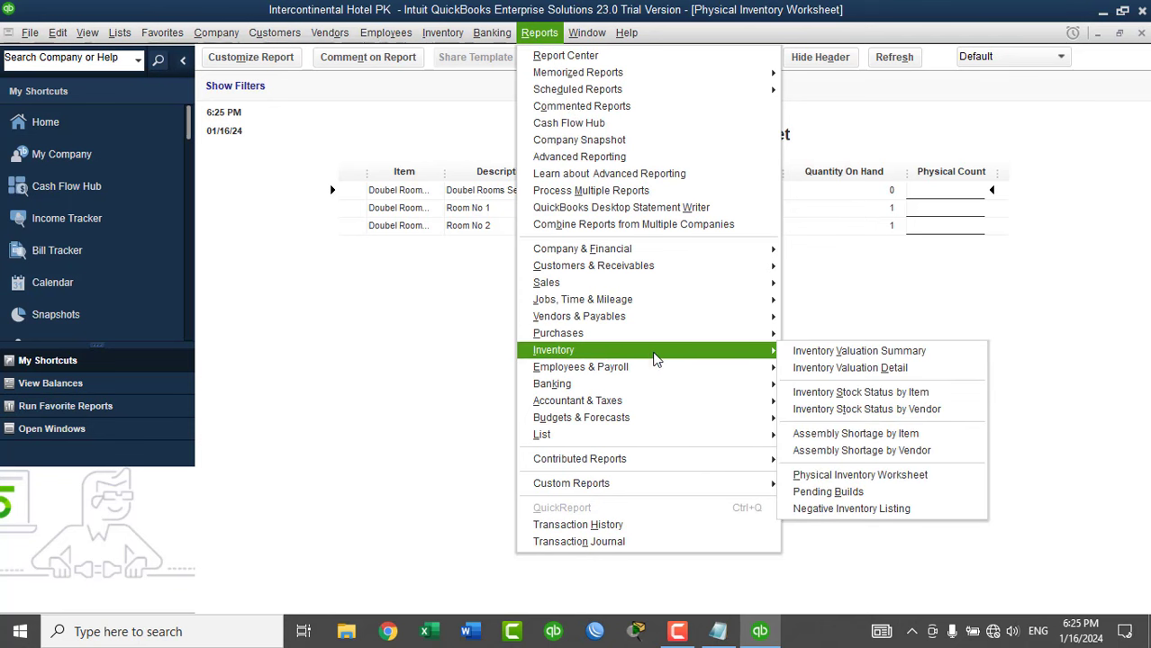
pyautogui.click(880, 354)
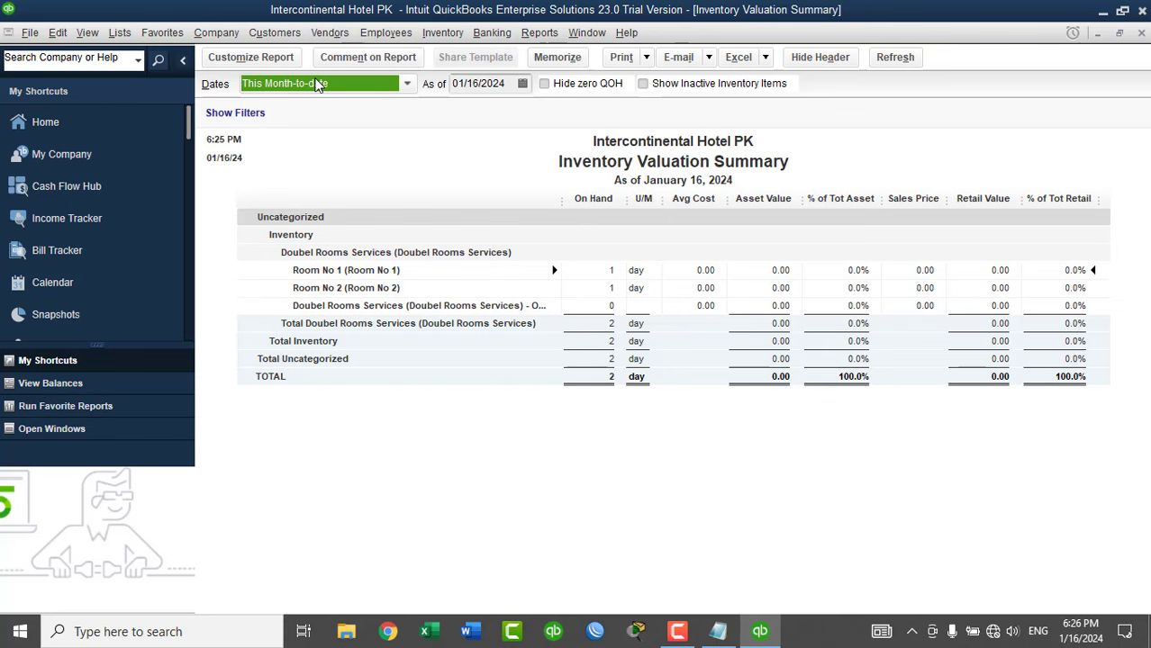
# Change the report title in Header/Footer settings to 'AV Rooms'.
pyautogui.click(261, 57)
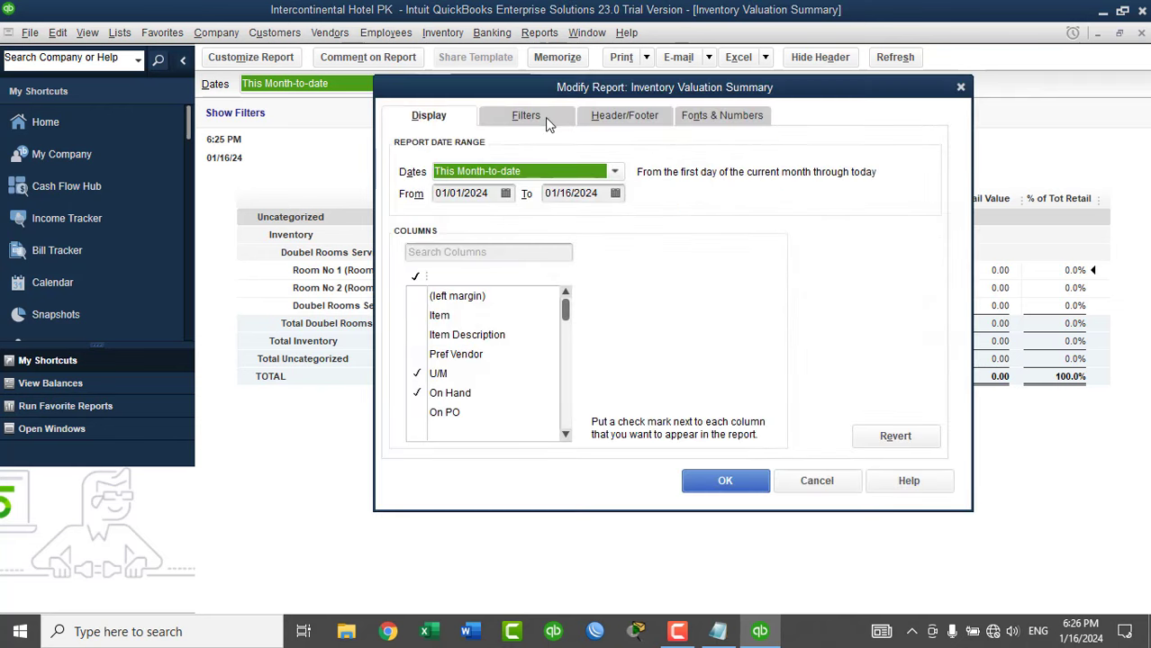
pyautogui.click(650, 123)
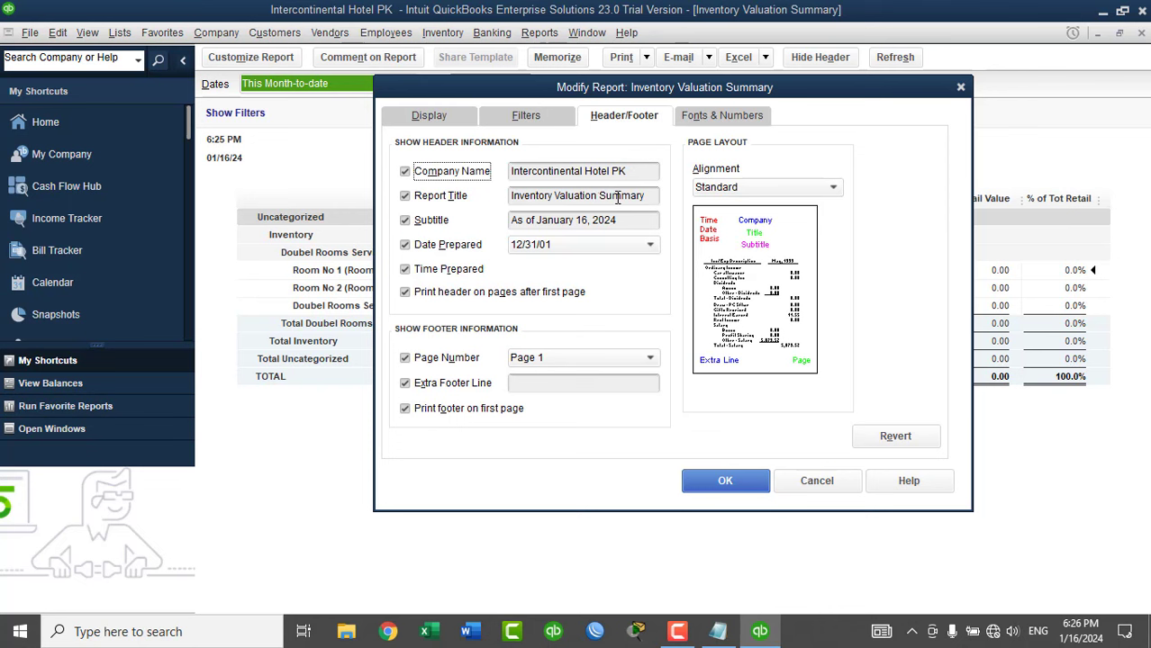
pyautogui.click(617, 196)
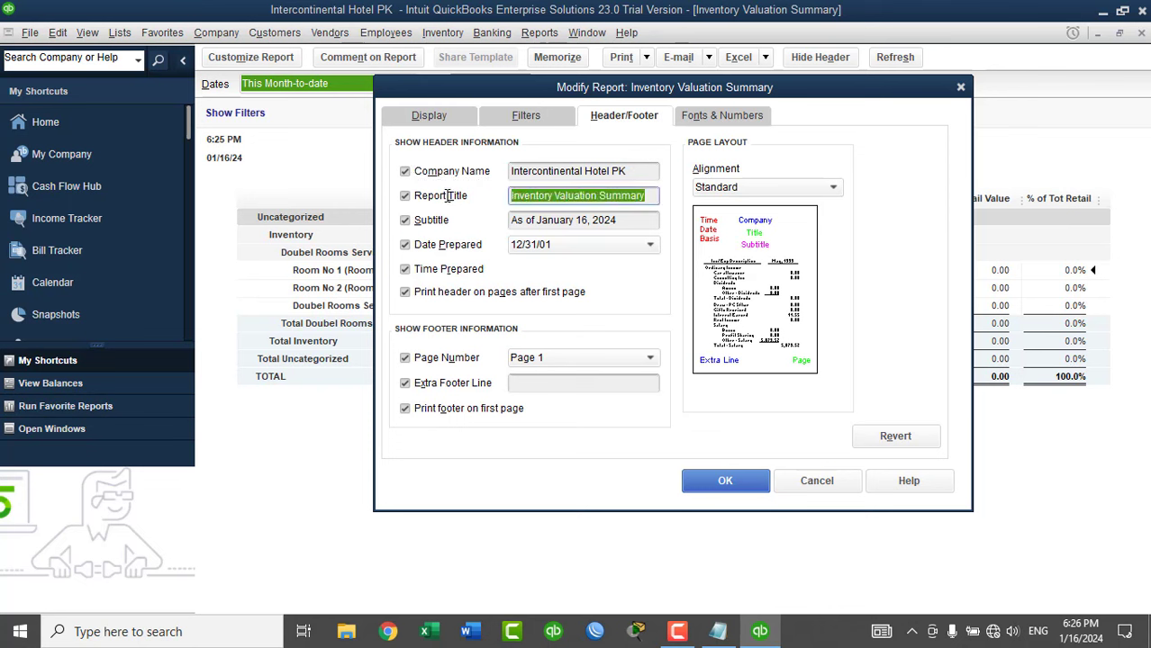
pyautogui.press('BackSpace')
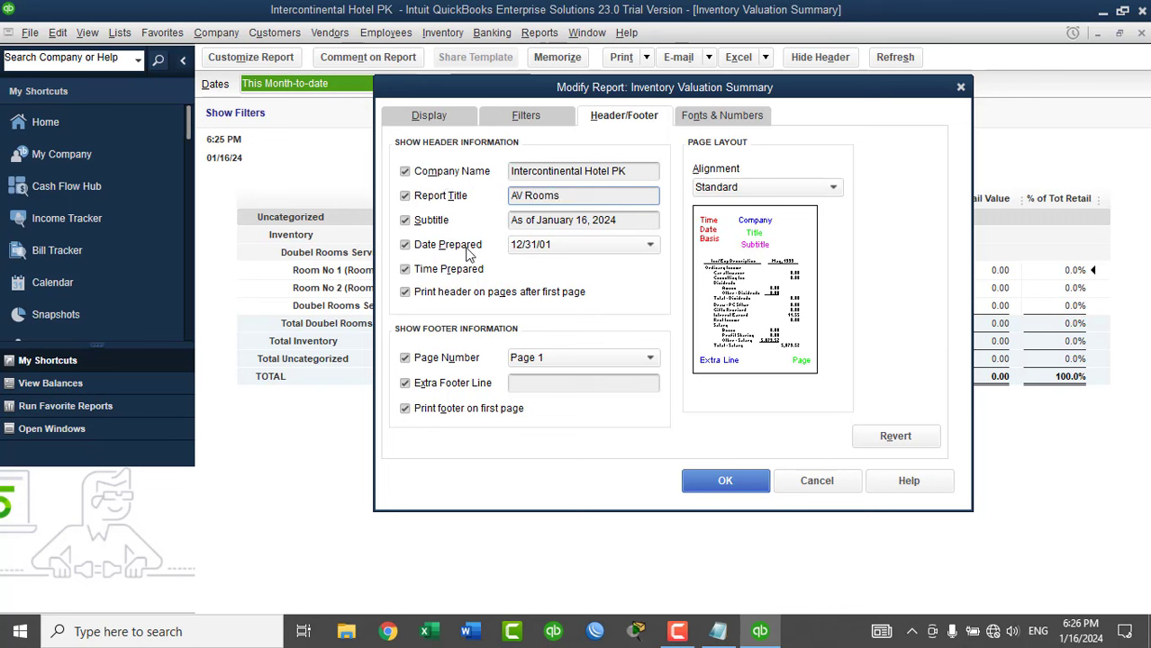
pyautogui.click(724, 482)
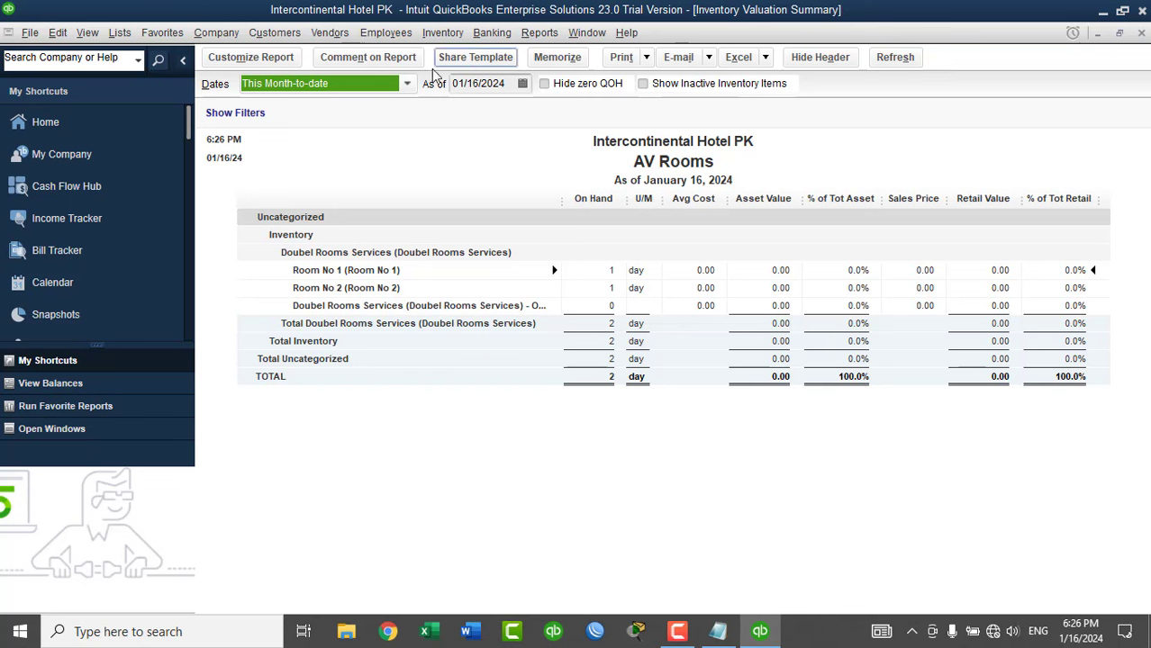
# Memorize the report as 'AV Rooms' in the Customers report group, then close the report.
pyautogui.click(556, 58)
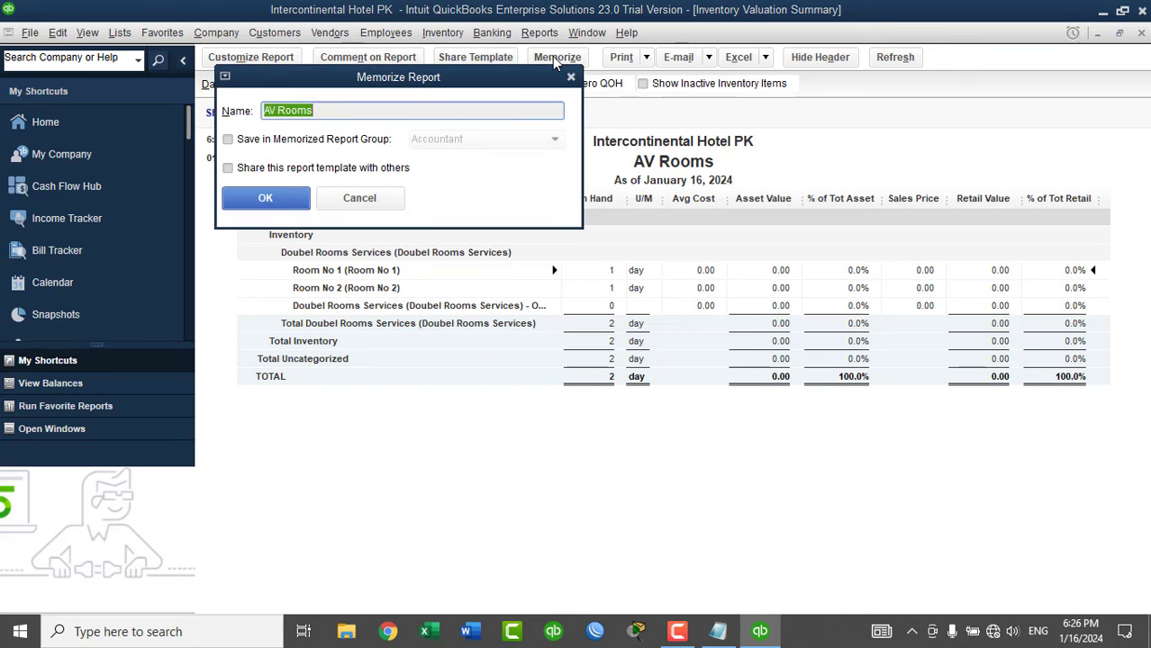
pyautogui.click(304, 141)
pyautogui.click(480, 142)
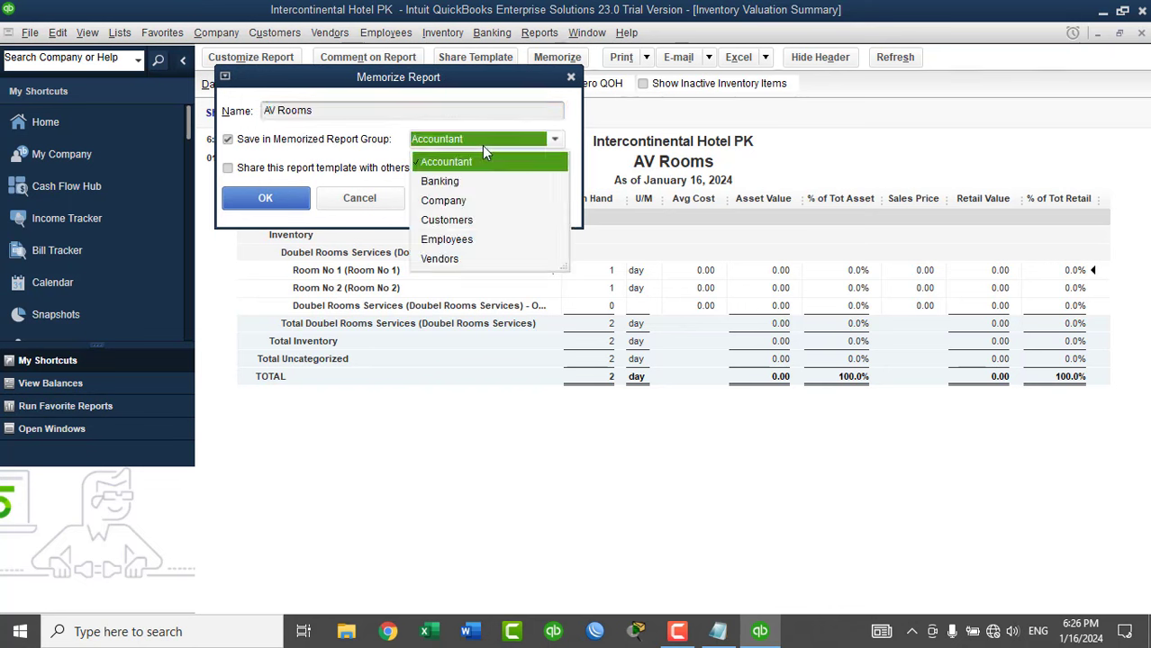
pyautogui.click(455, 220)
pyautogui.click(267, 202)
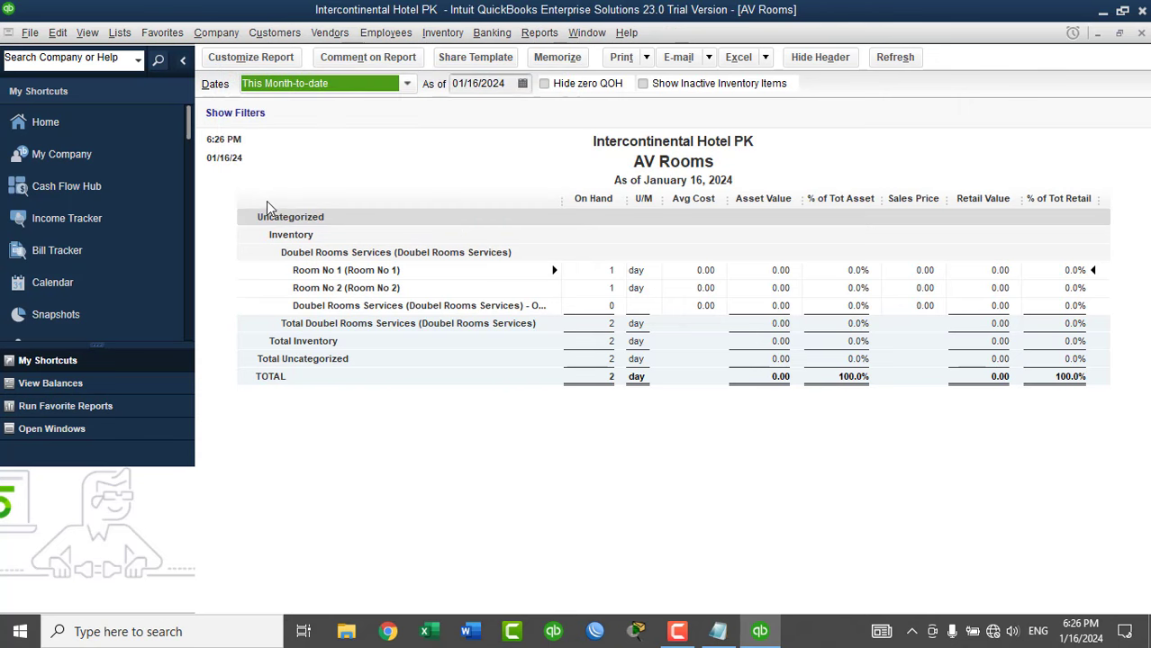
pyautogui.click(1141, 36)
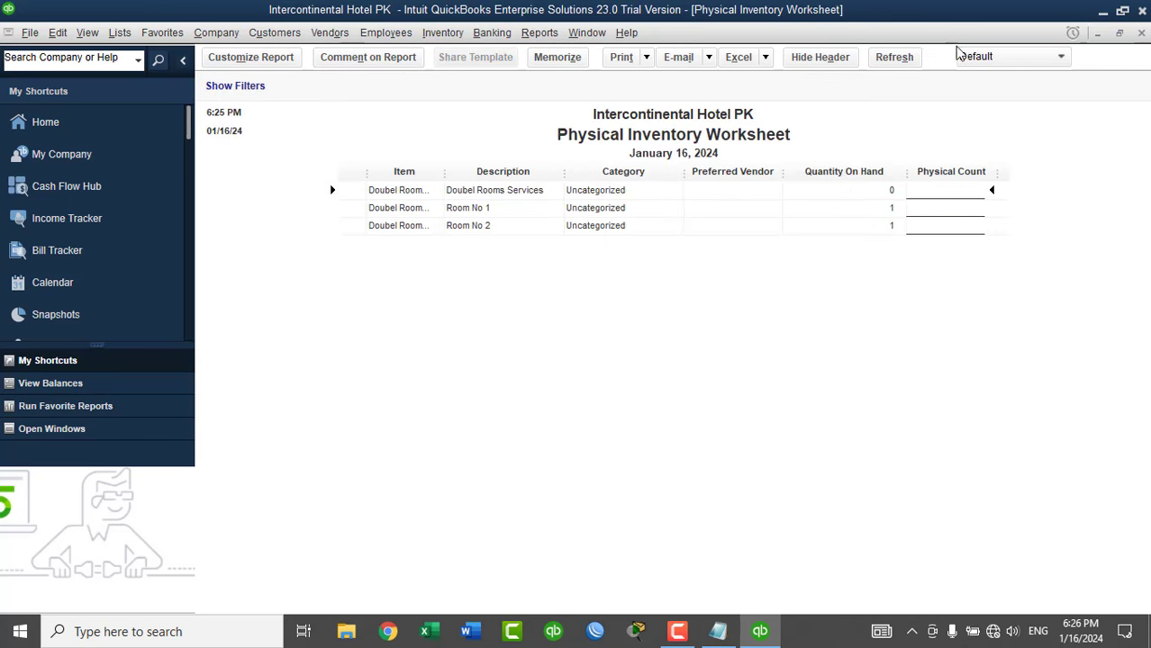
# Close the Physical Inventory Worksheet and start a new invoice.
pyautogui.click(1141, 34)
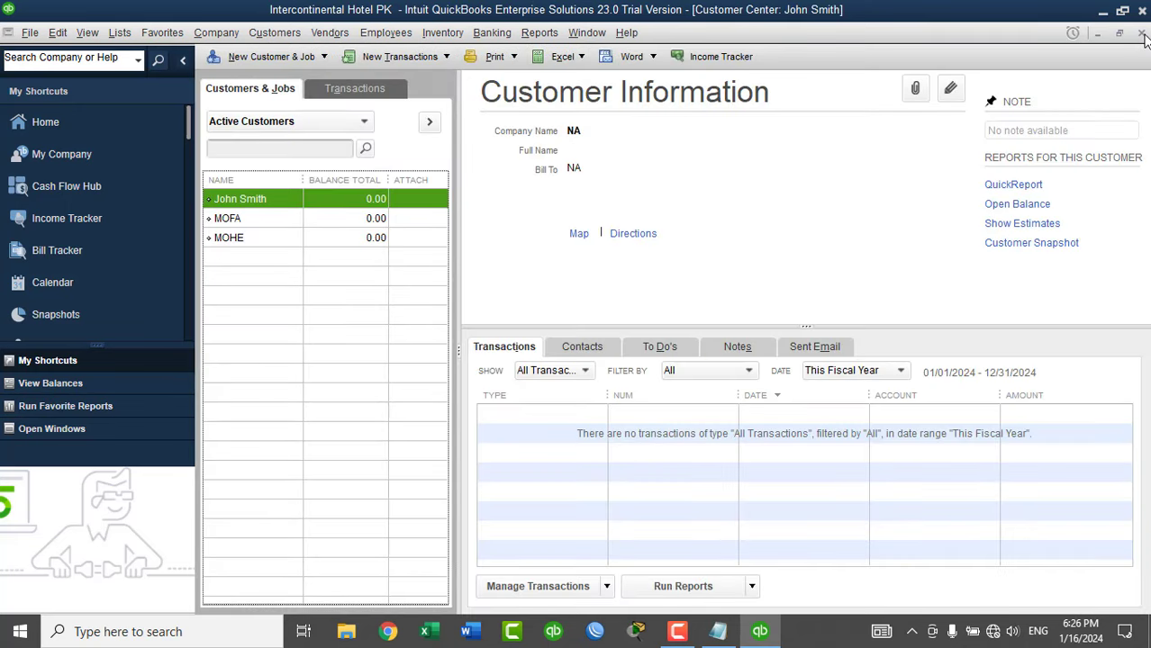
pyautogui.click(399, 58)
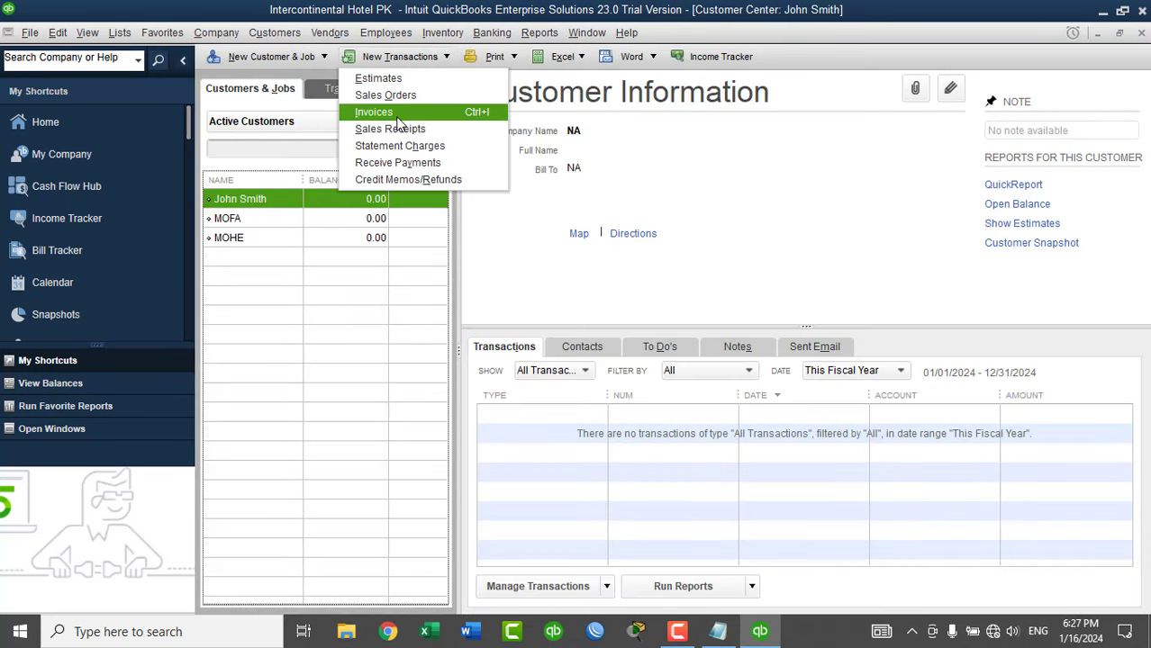
pyautogui.click(397, 117)
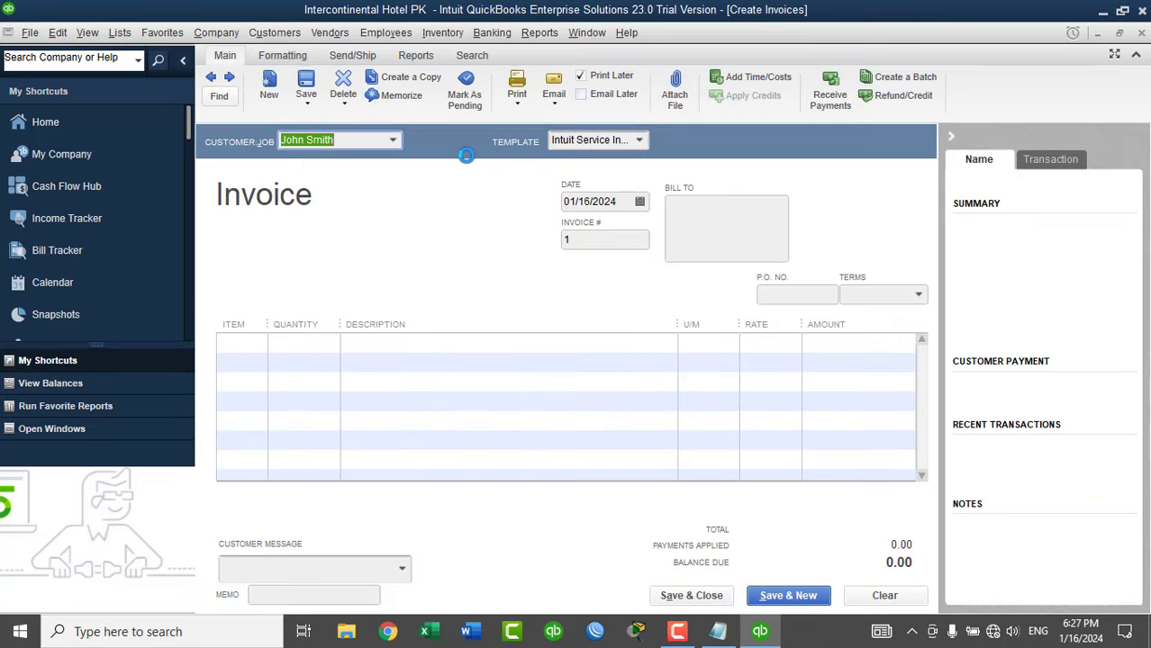
# Add Room No 1 and Room No 2 as invoice lines, silencing the cash basis warning.
pyautogui.click(250, 343)
pyautogui.click(257, 345)
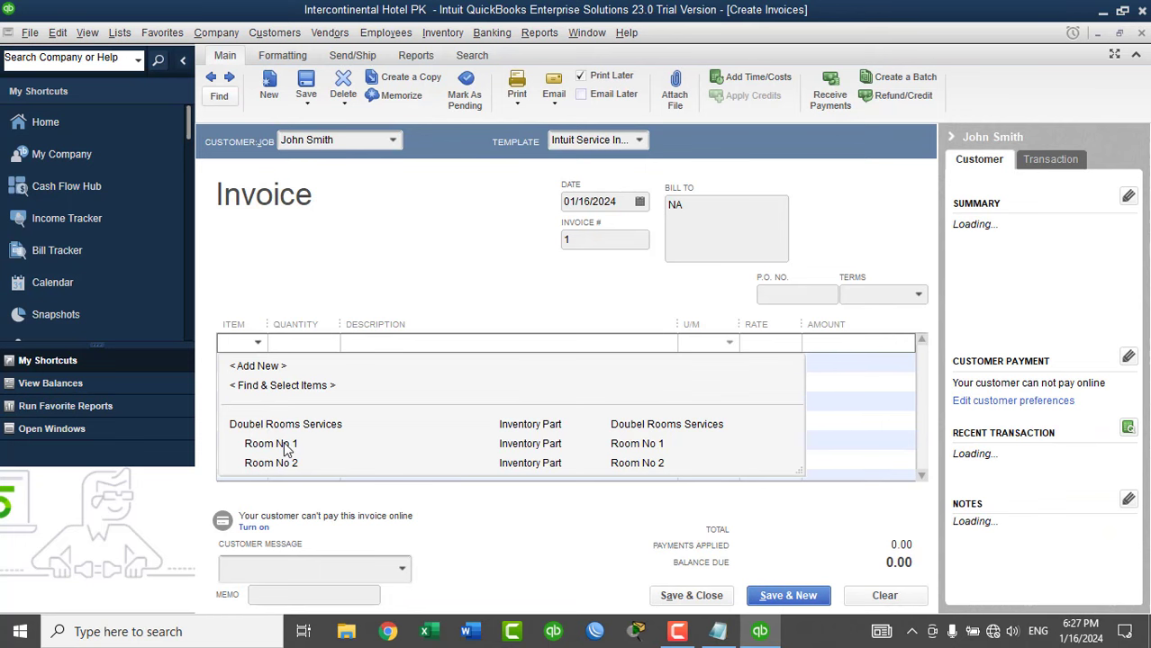
pyautogui.click(283, 444)
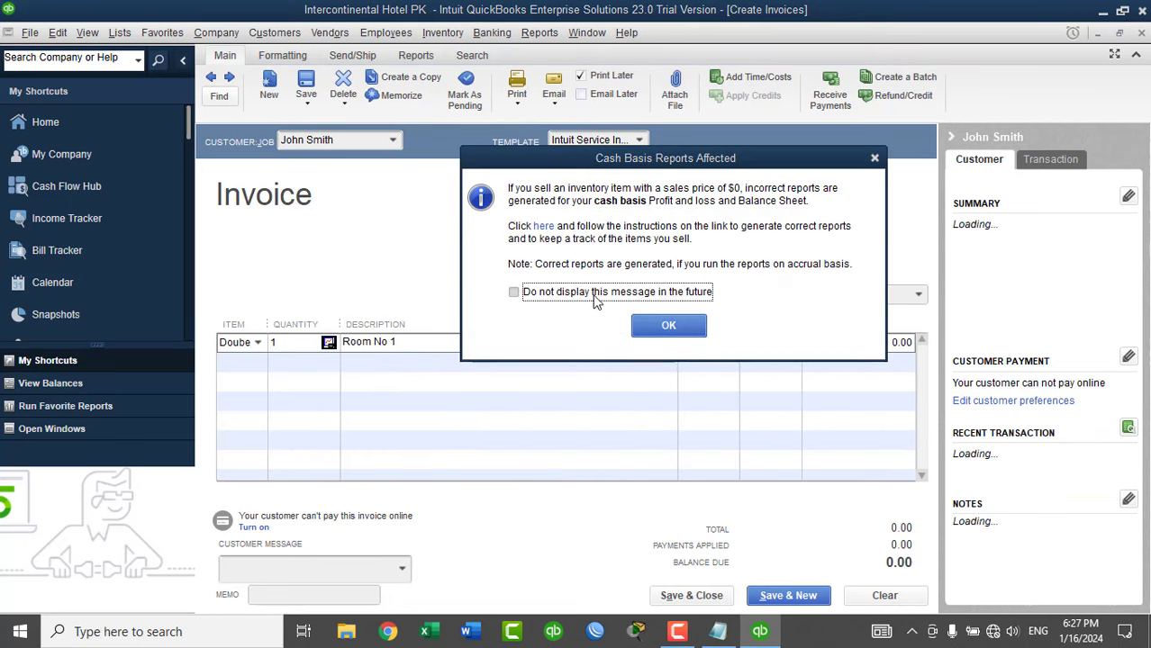
pyautogui.click(595, 297)
pyautogui.click(650, 326)
pyautogui.click(257, 364)
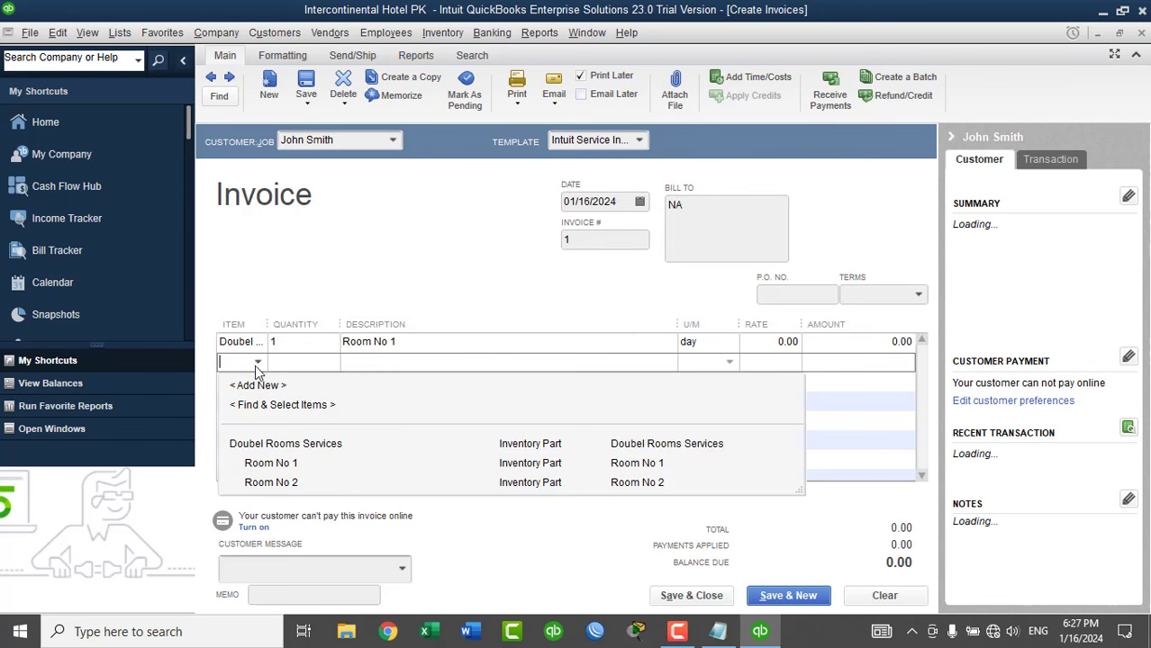
pyautogui.click(270, 482)
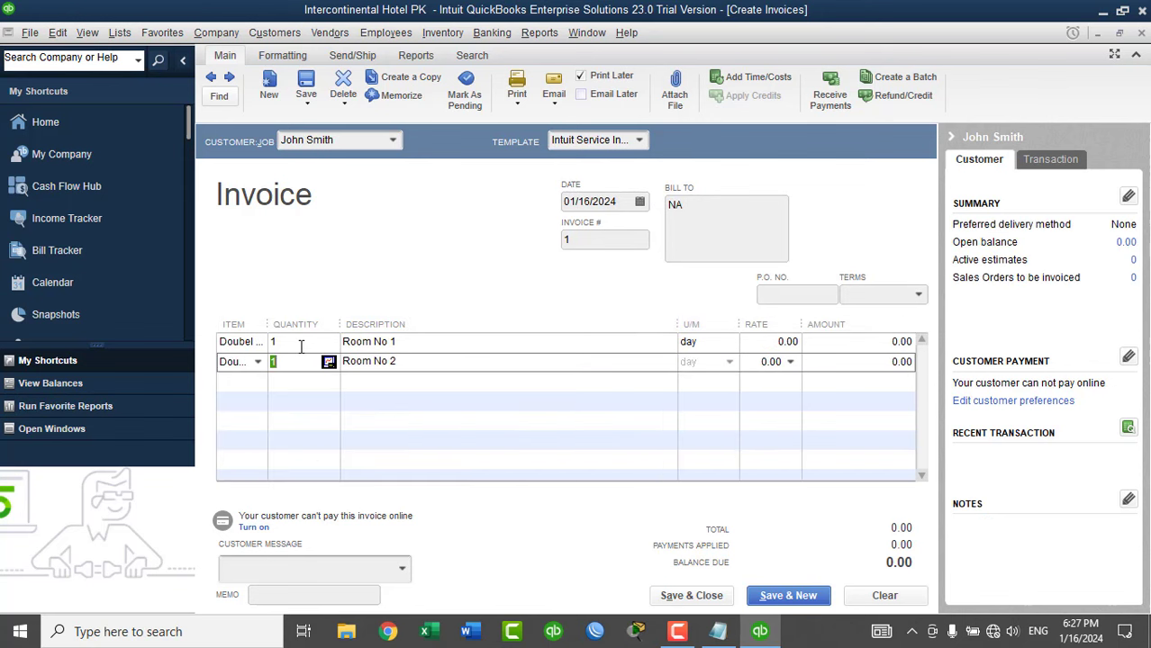
# Set each room's daily rate to 6,000.00, for a 12,000.00 total.
pyautogui.click(570, 342)
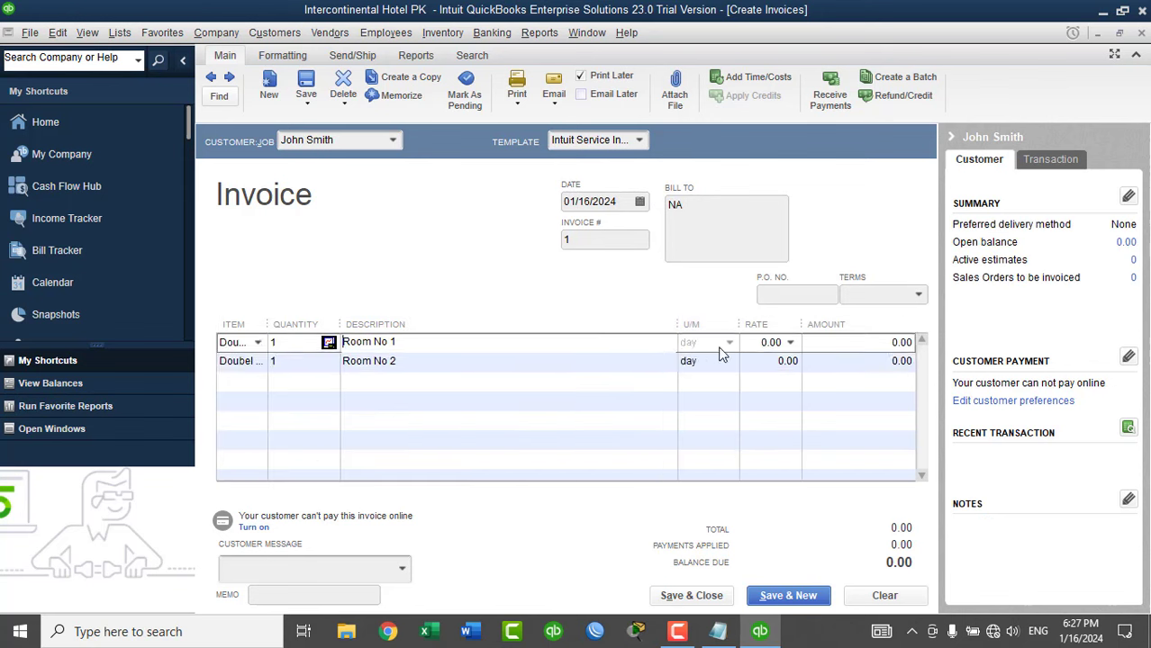
pyautogui.click(780, 343)
pyautogui.press('Tab')
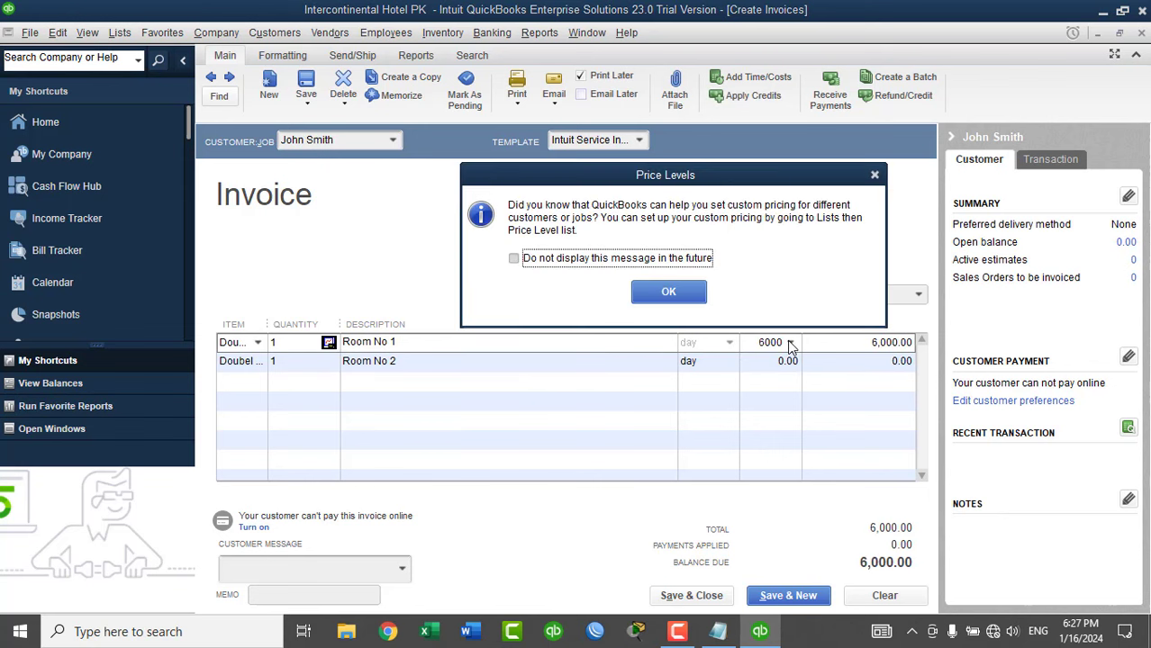
pyautogui.click(668, 292)
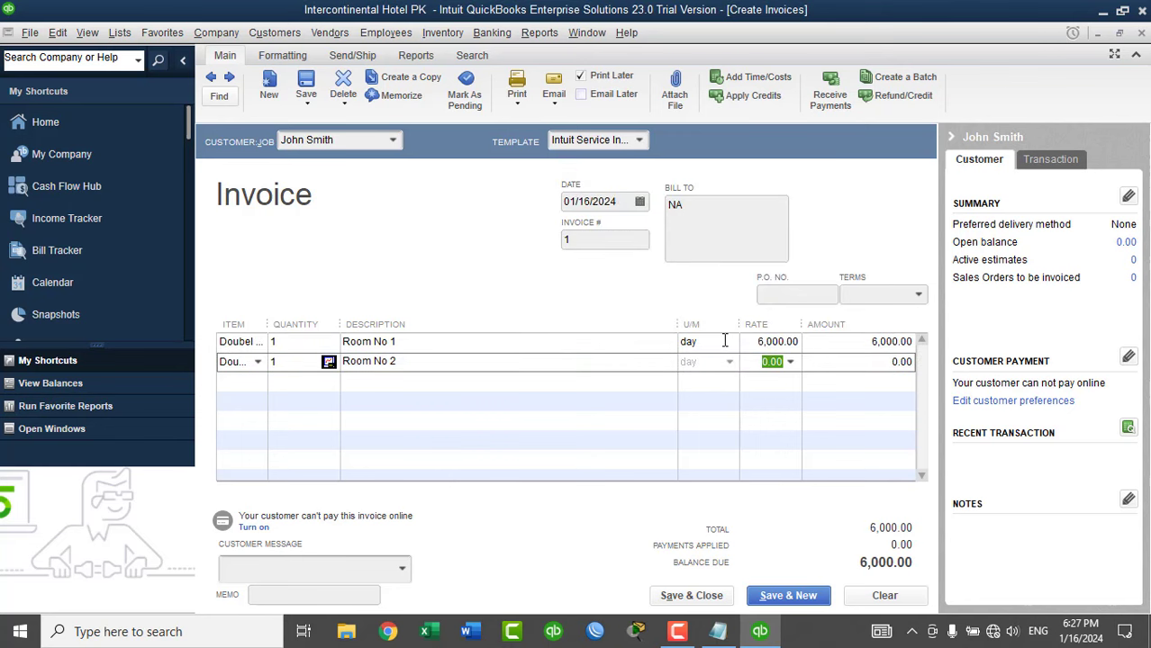
pyautogui.write('60')
pyautogui.press('Down')
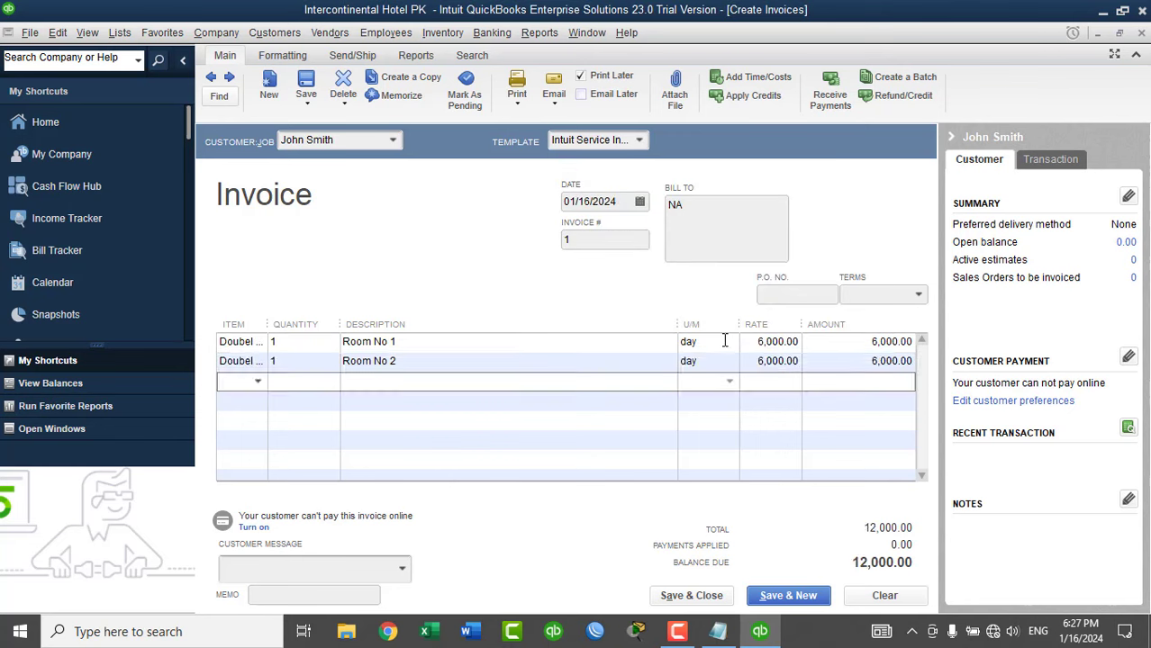